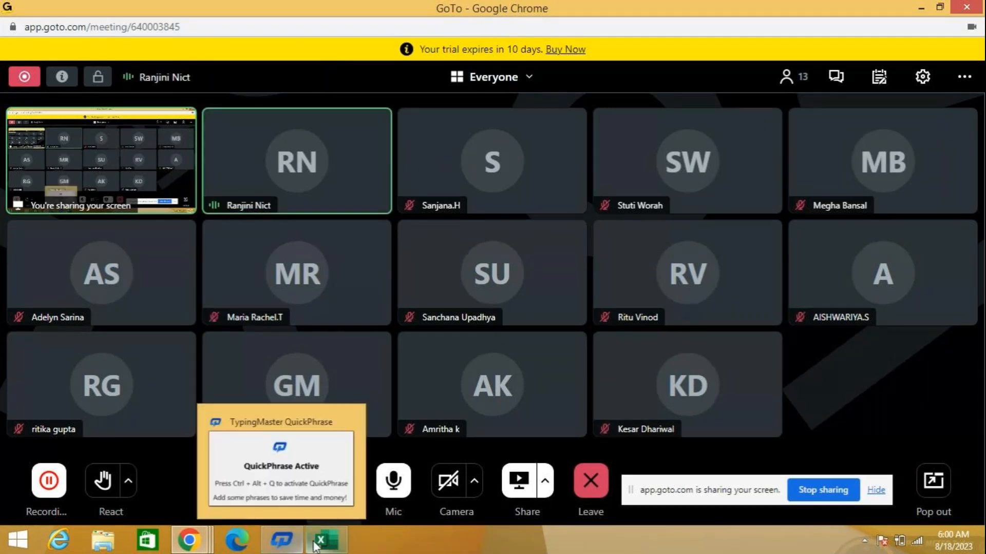
- Switch to the simple examples workbook in Excel and read the description of MIN among the Statistical functions
mouse_move(324, 545)
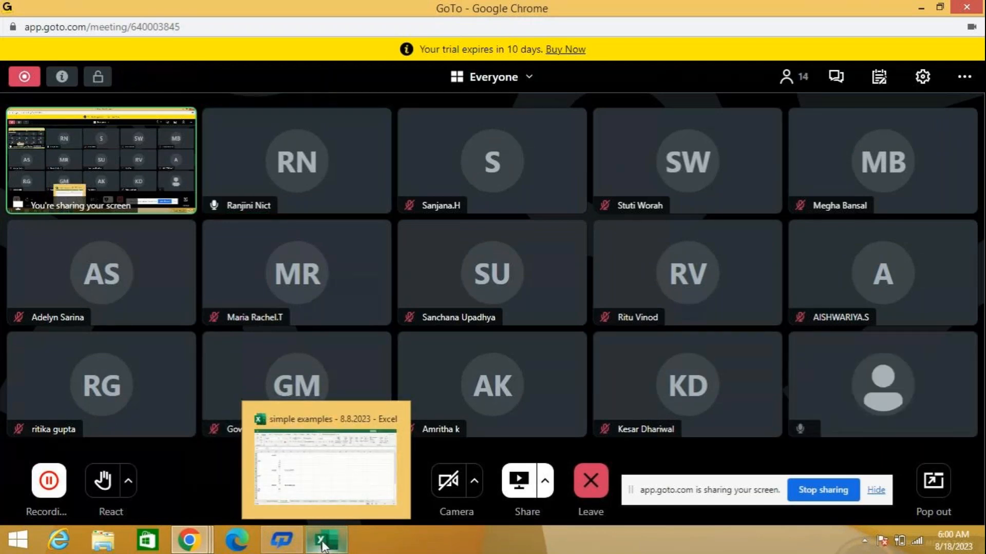
click(323, 543)
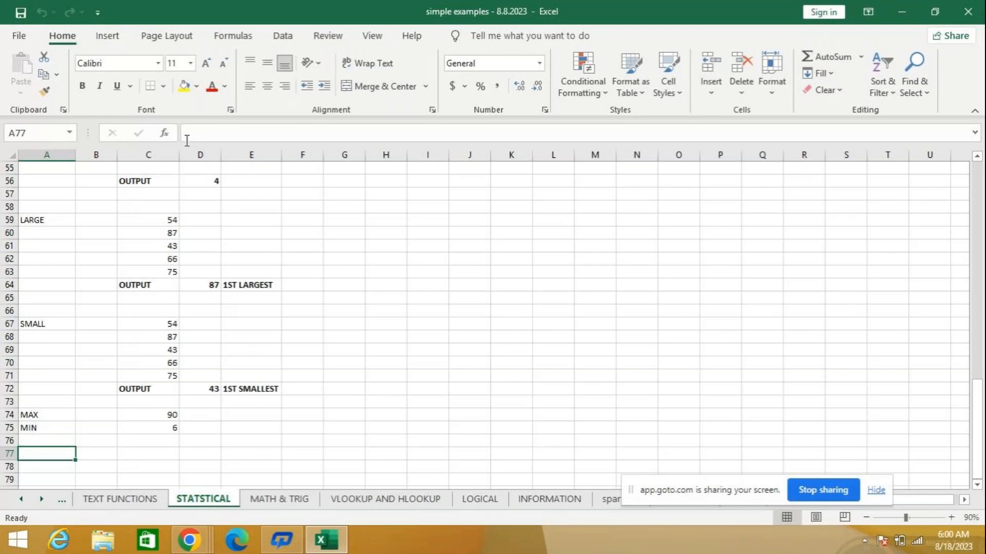
click(167, 134)
click(509, 148)
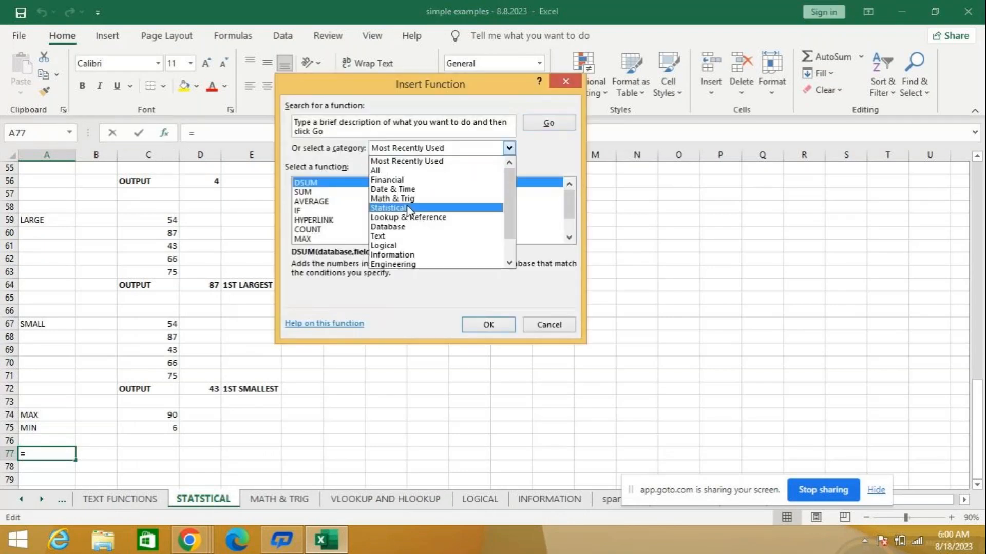
click(410, 209)
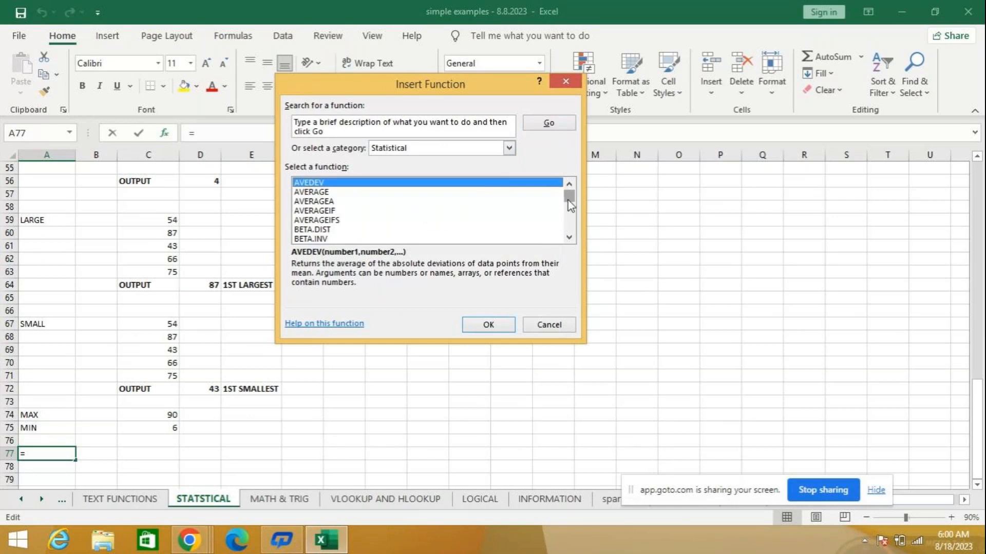
drag(568, 202, 573, 227)
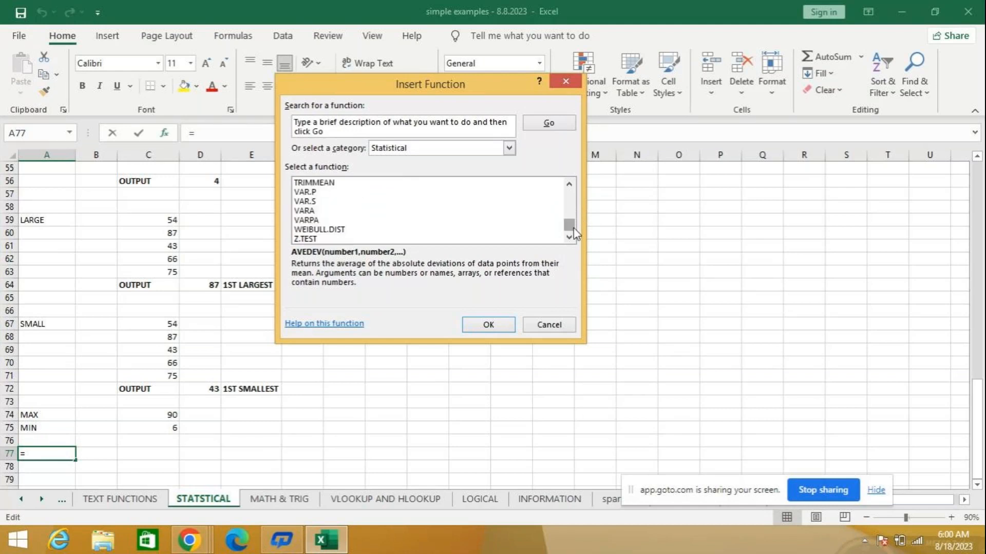
scroll(328, 222, up, 10)
scroll(327, 223, up, 4)
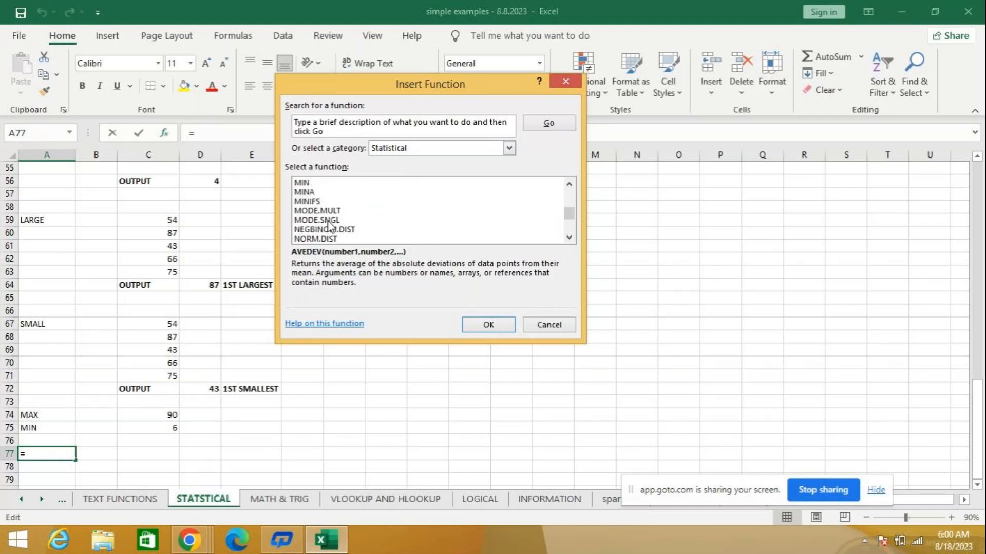
click(326, 184)
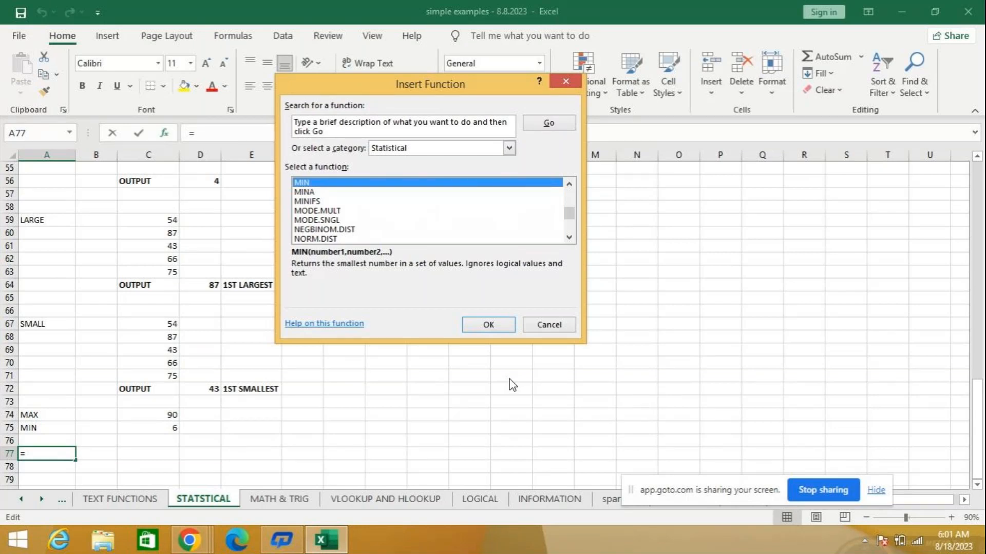
click(547, 325)
- Enter the formula =MIN(5,3,6,2) in cell K55 of the STATSTICAL sheet
click(504, 170)
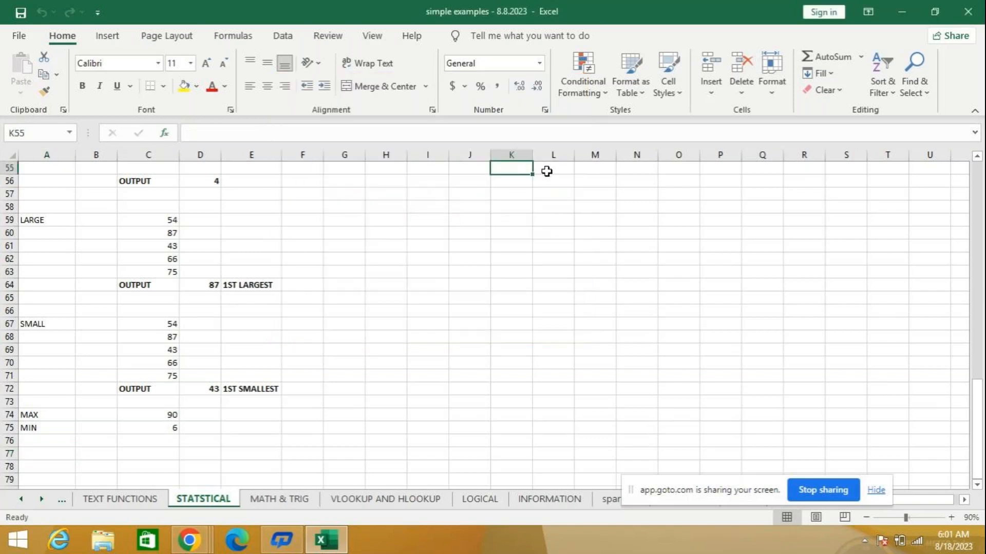
text(=min)
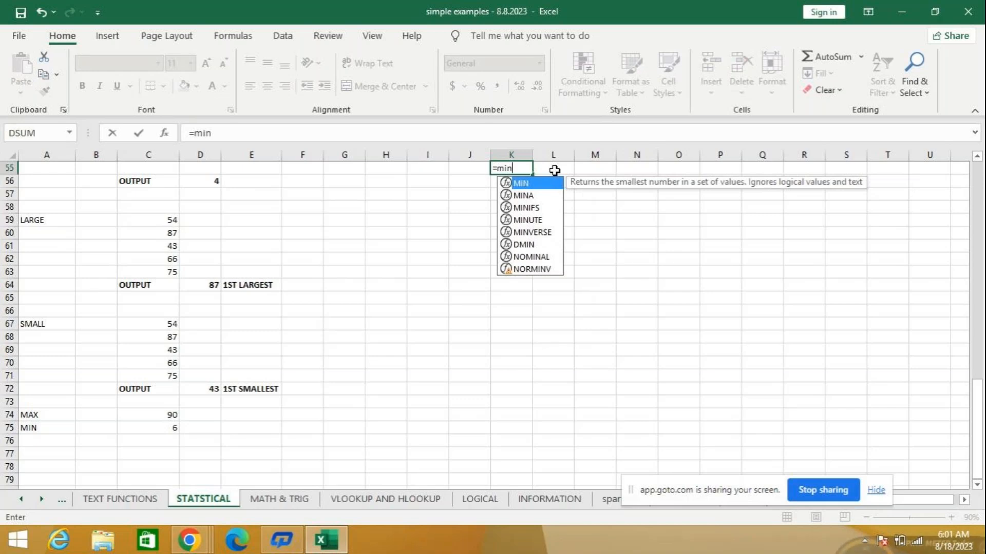
text((5)
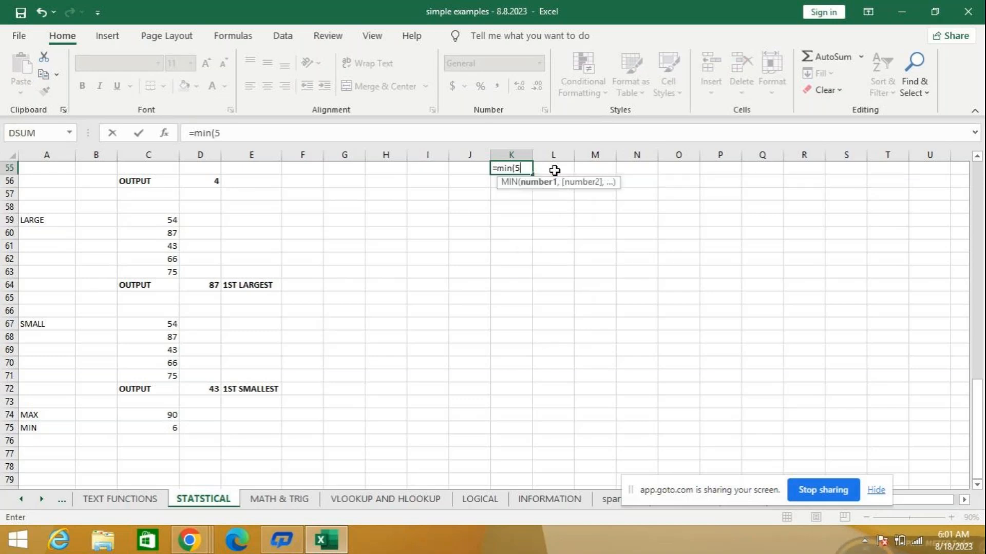
text(,3,6)
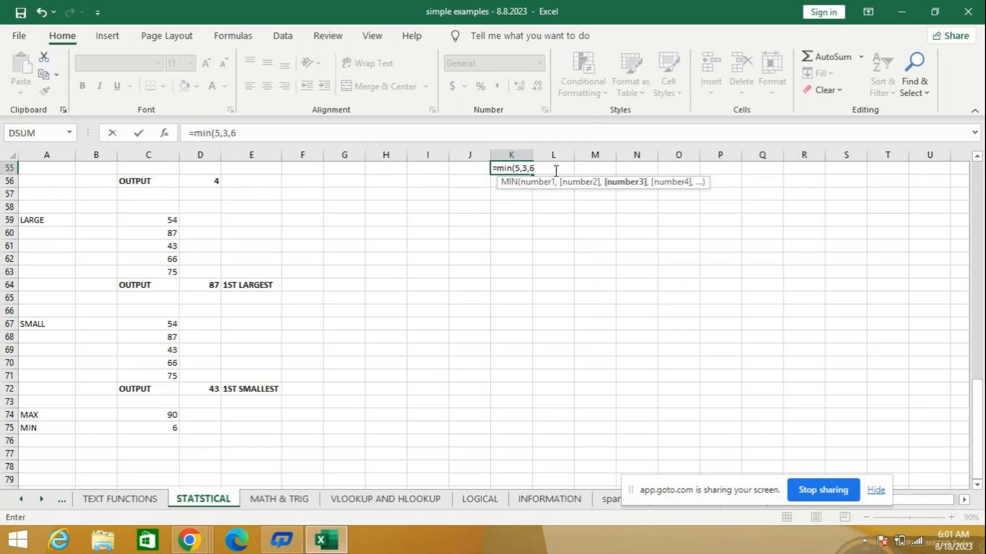
text(,2)
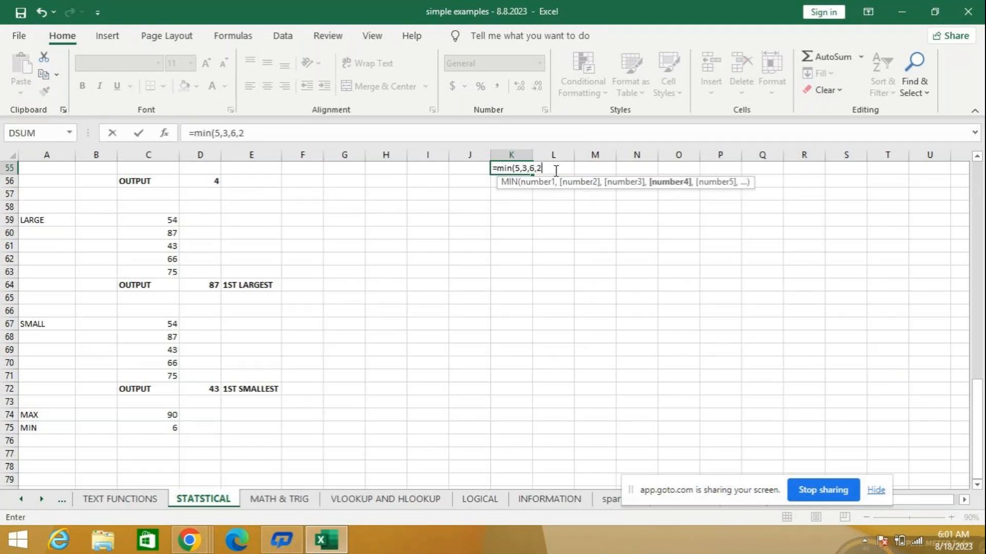
text())
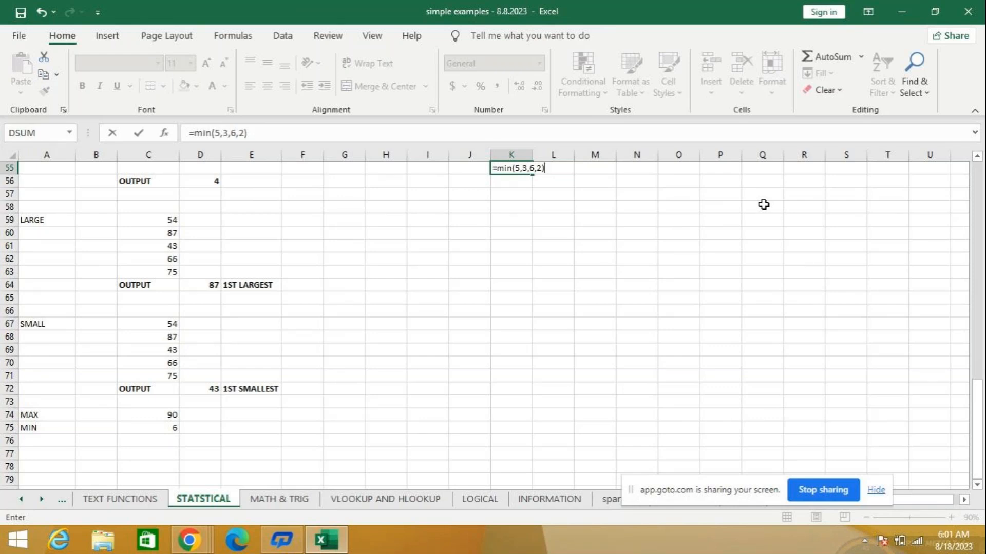
key(Return)
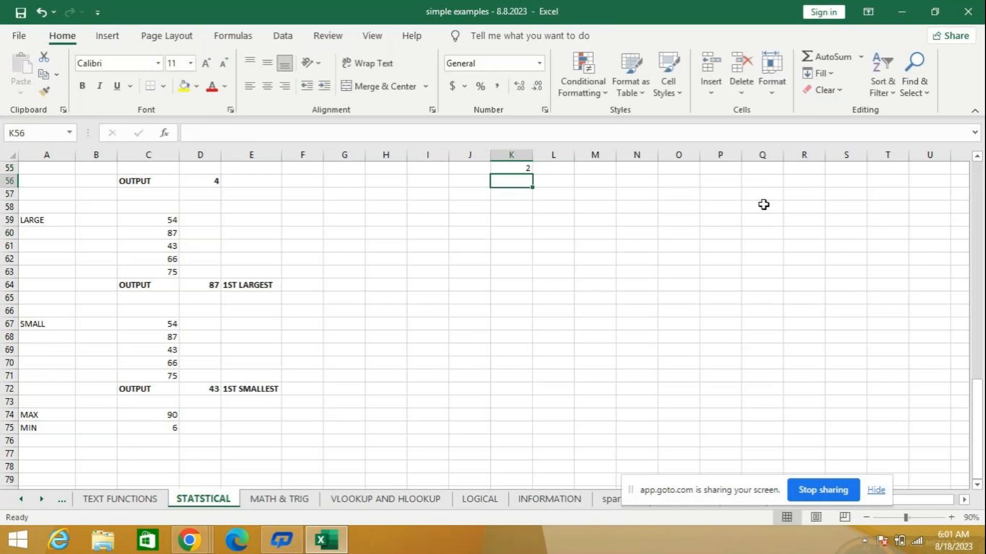
- Enter the formula =MAX(45,50,89,2) in cell K56
click(951, 517)
click(951, 518)
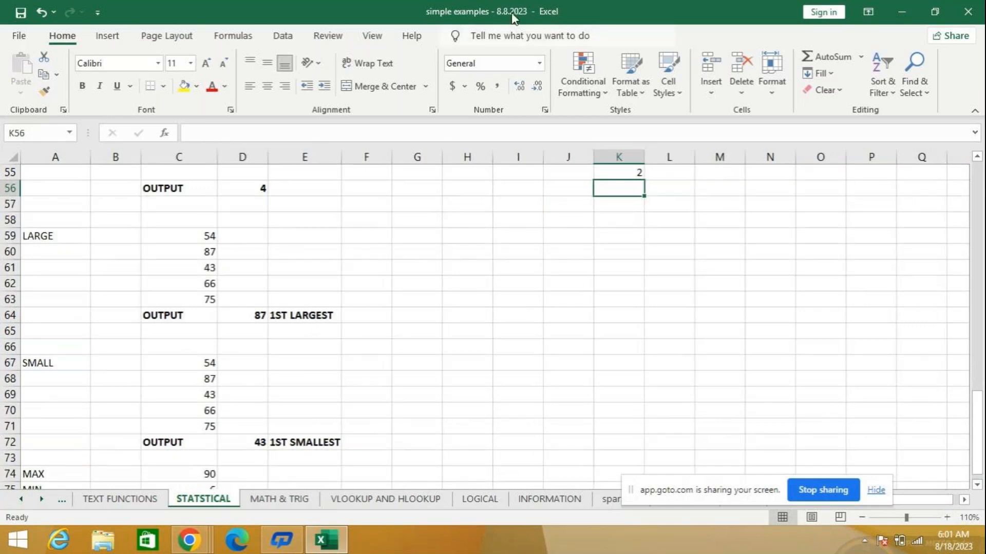
click(947, 518)
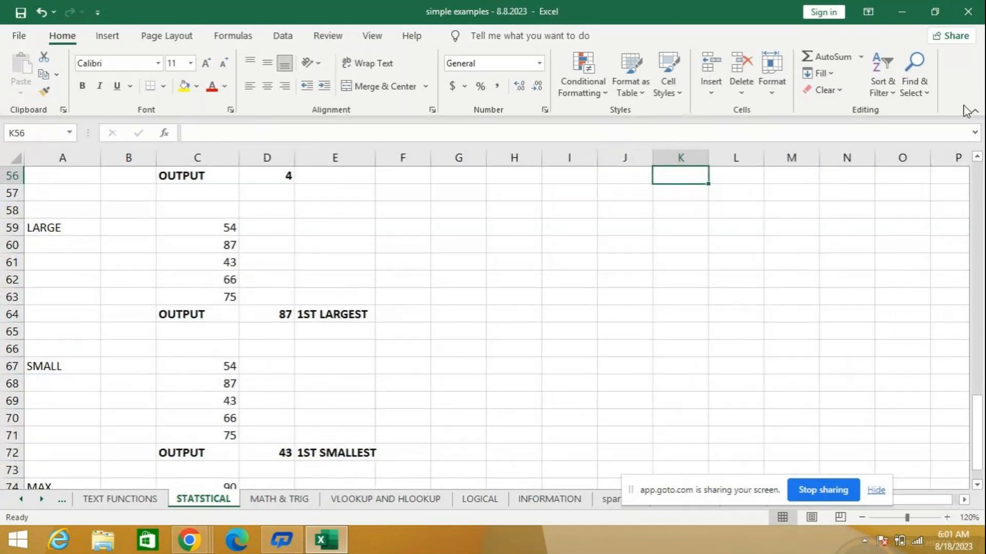
text(=)
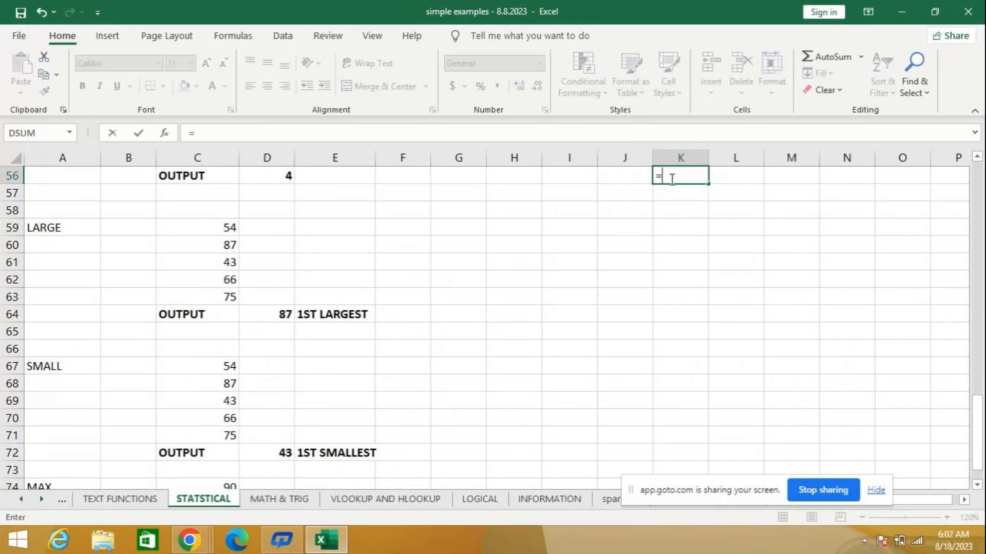
text(max)
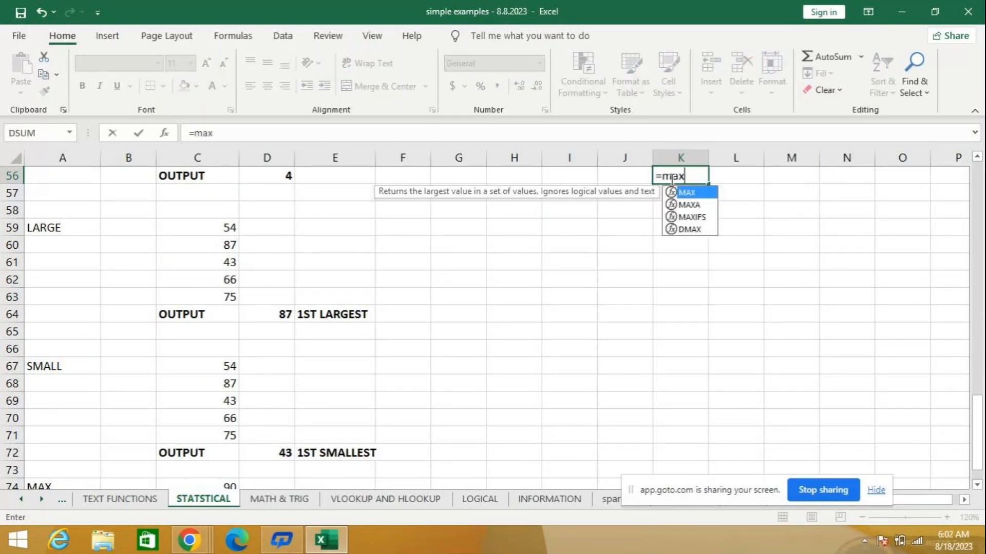
text(()
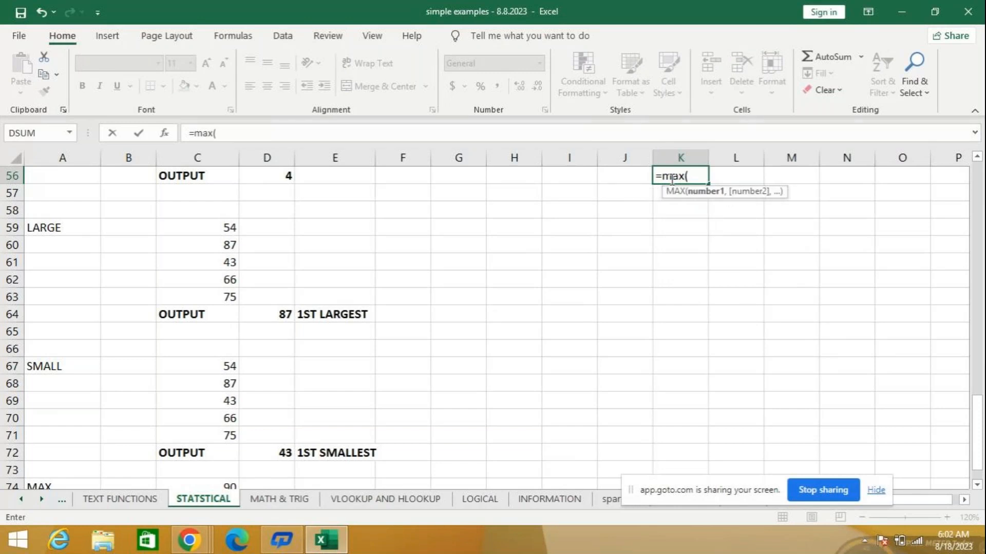
text(45,)
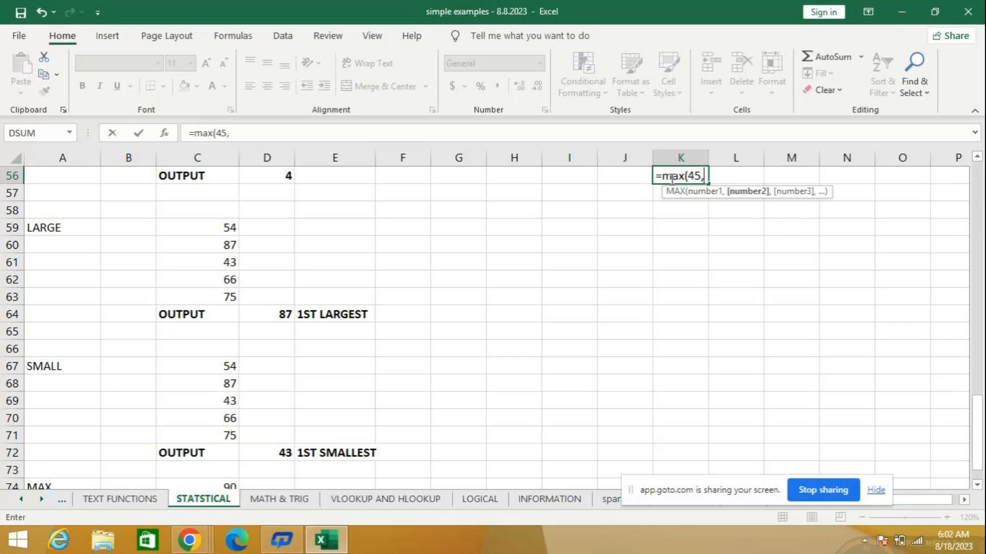
text(45)
key(BackSpace)
key(BackSpace)
text(50)
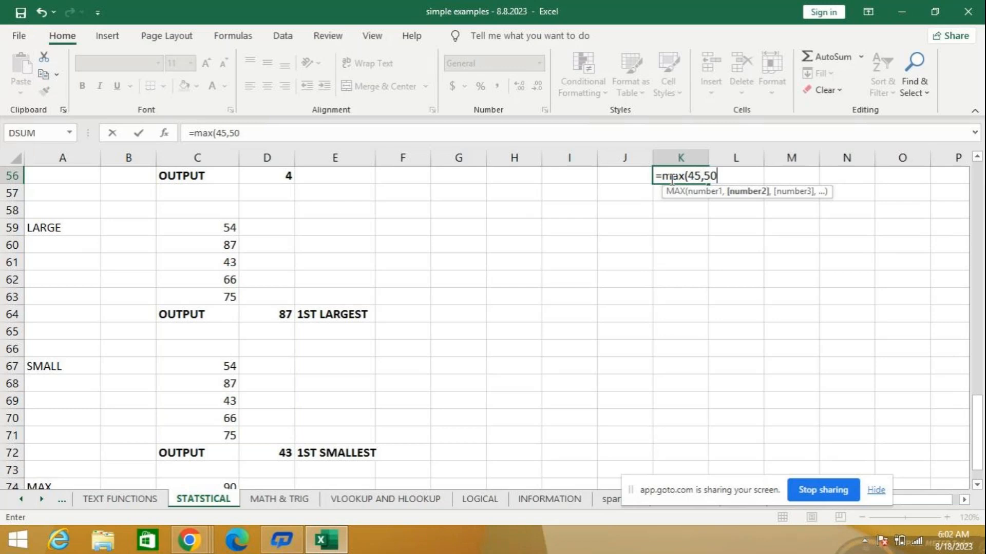
text(,50)
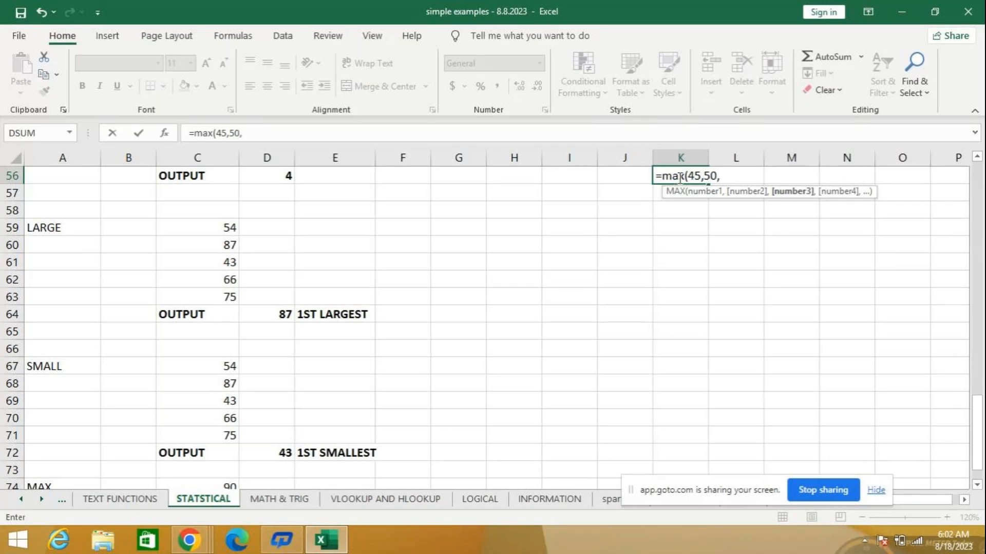
key(BackSpace)
key(BackSpace)
text(89,)
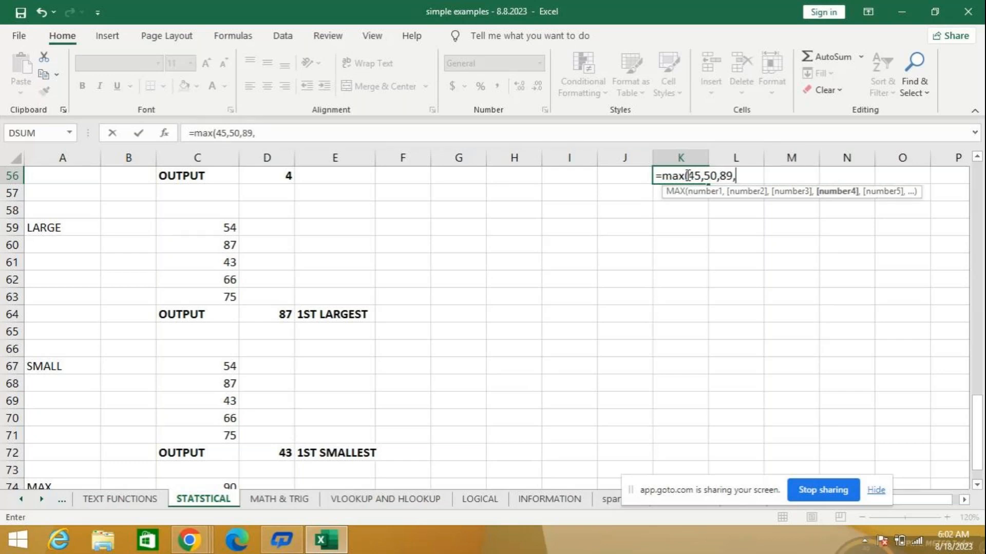
text(2))
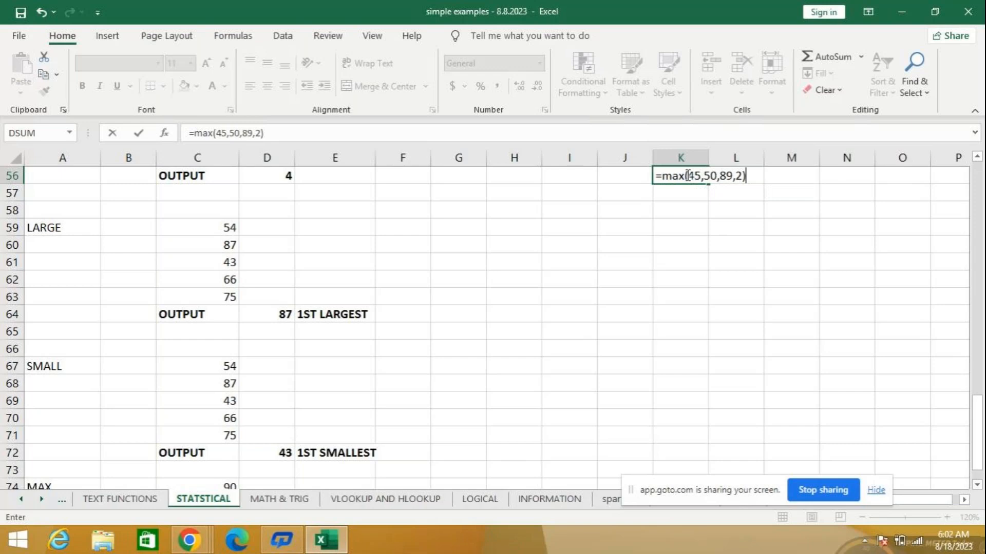
mouse_move(944, 7)
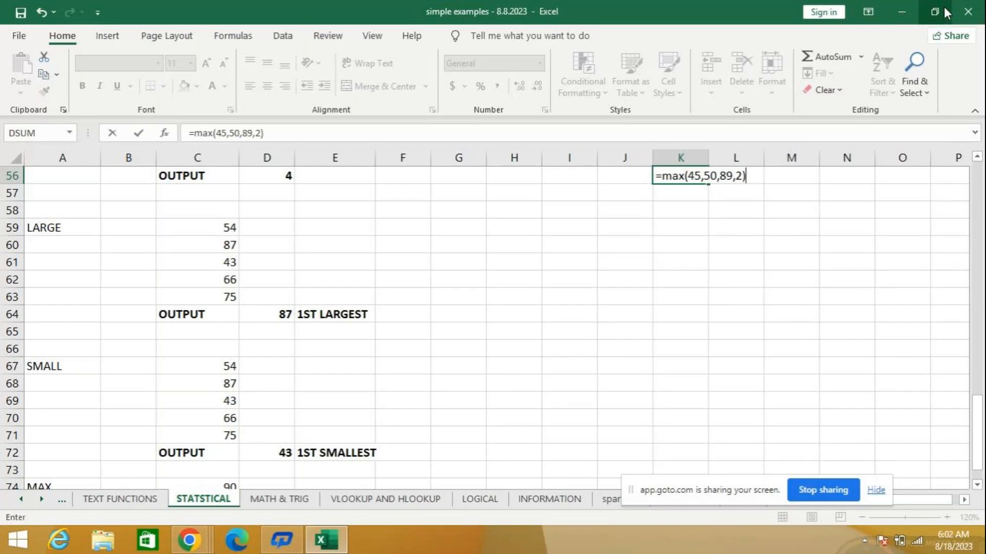
key(Return)
key(Up)
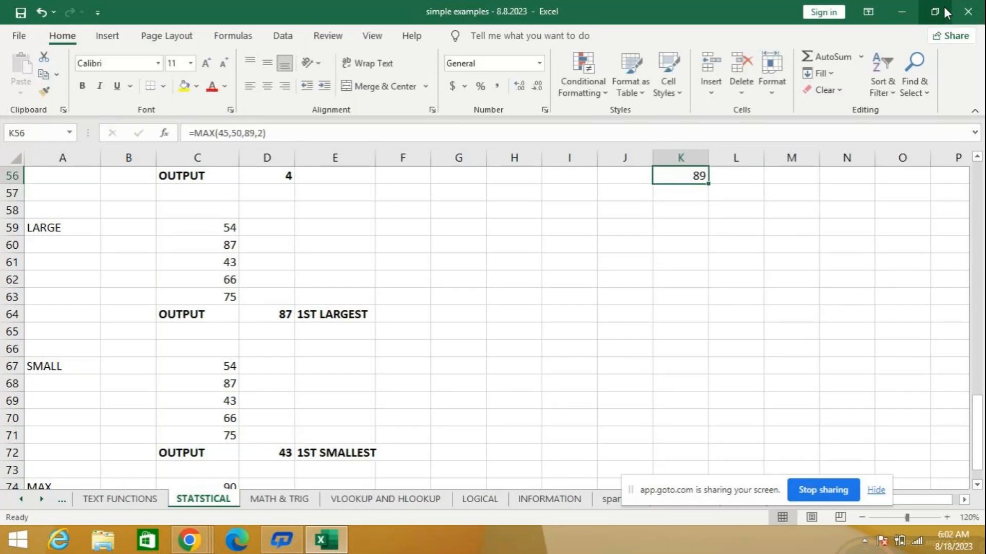
- Clear the trial MIN and MAX formulas from cells K55 and K56
key(Up)
key(Down)
key(Delete)
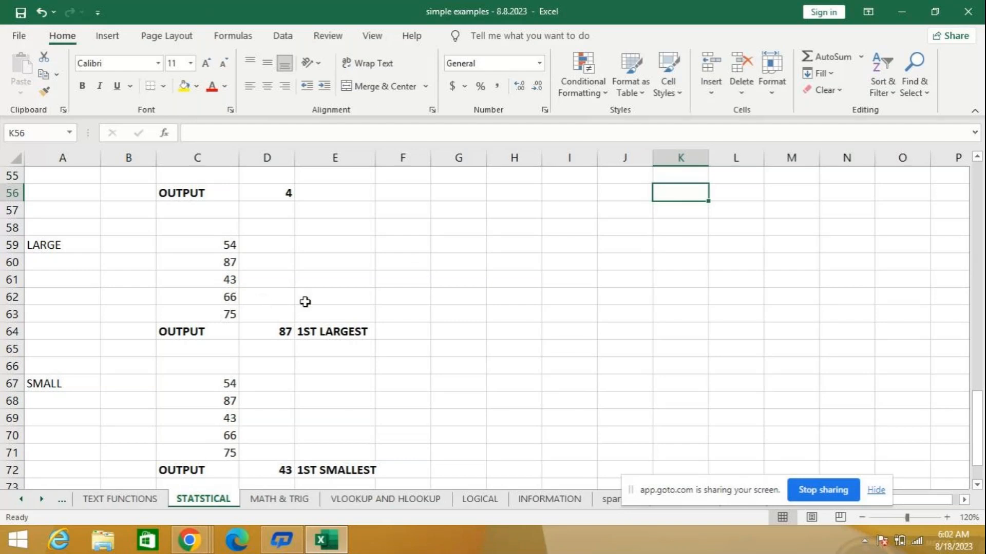
- Insert a new blank worksheet in front of the DATABASE sheet
scroll(304, 302, down, 1)
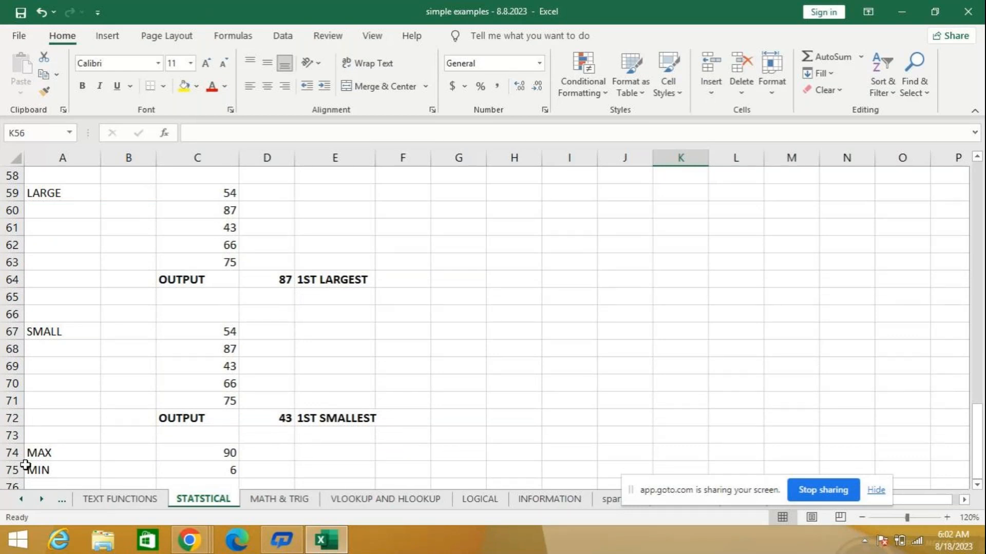
click(21, 498)
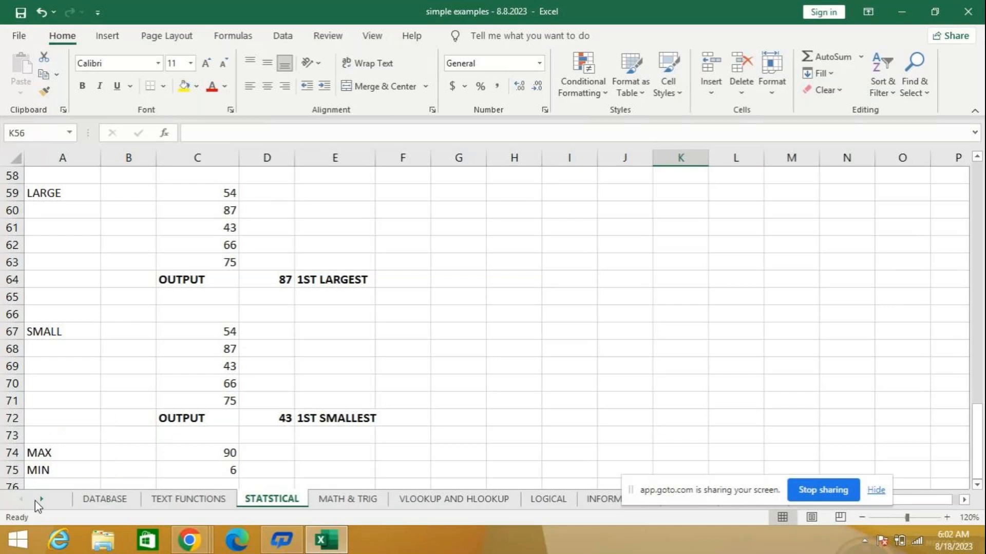
click(100, 500)
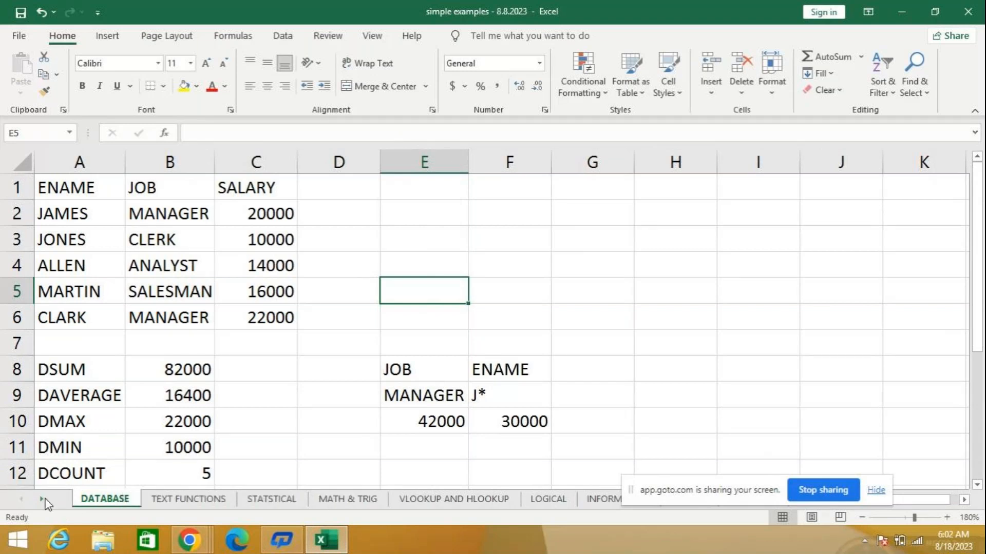
right_click(84, 499)
click(125, 302)
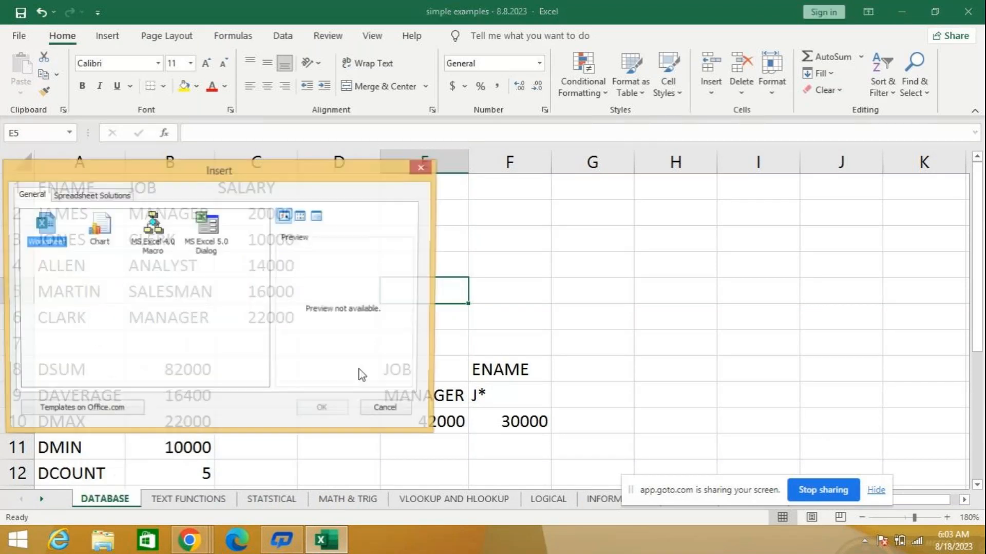
click(324, 410)
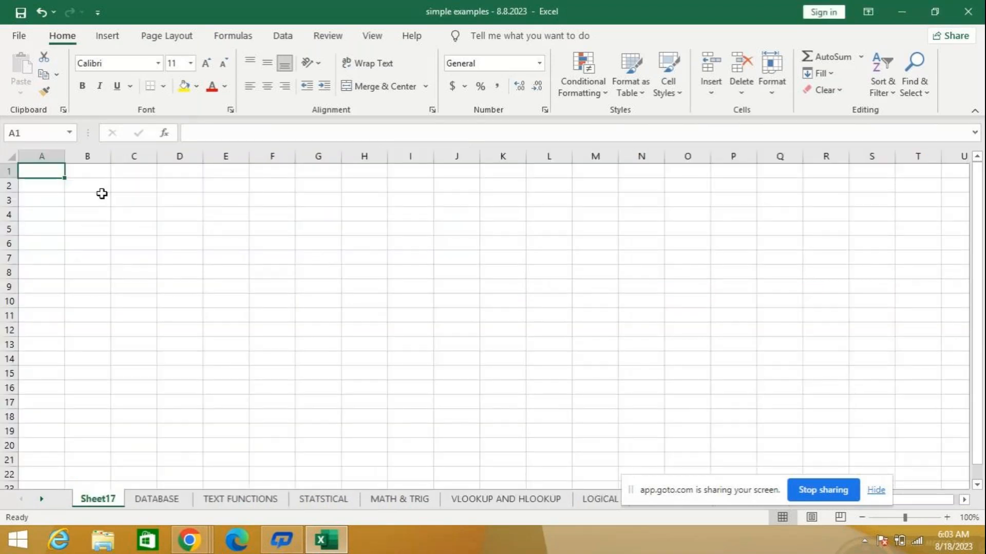
- Enter the numbers 56, 79, 87 and 89 in cells A1 to A4 of the new sheet
click(946, 518)
click(946, 518)
click(946, 517)
click(946, 517)
text(56)
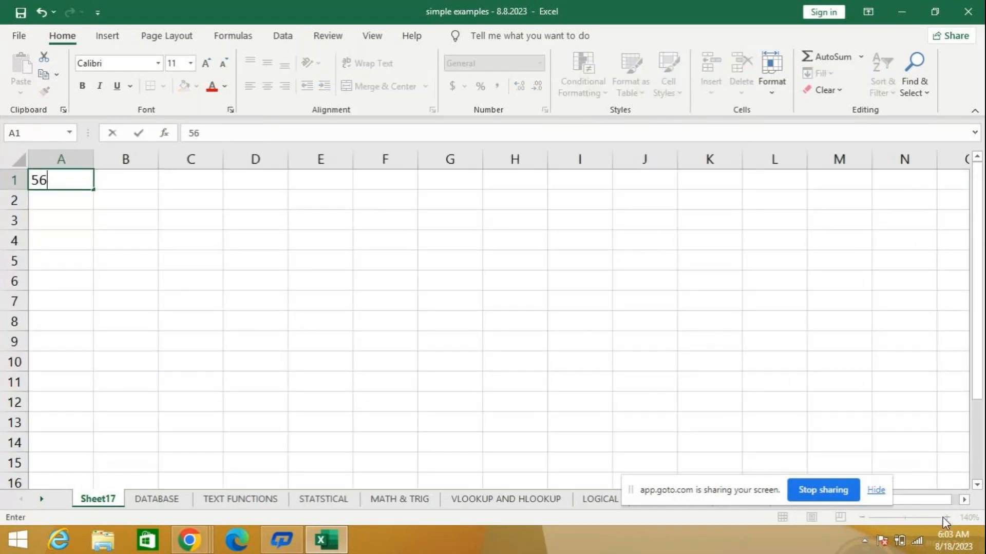
key(Return)
text(798)
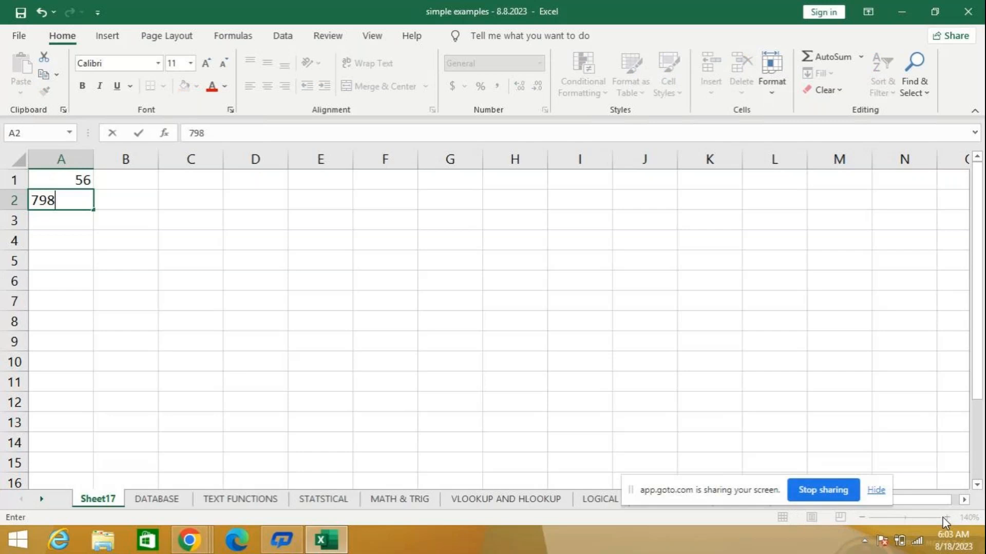
key(BackSpace)
key(Return)
text(879)
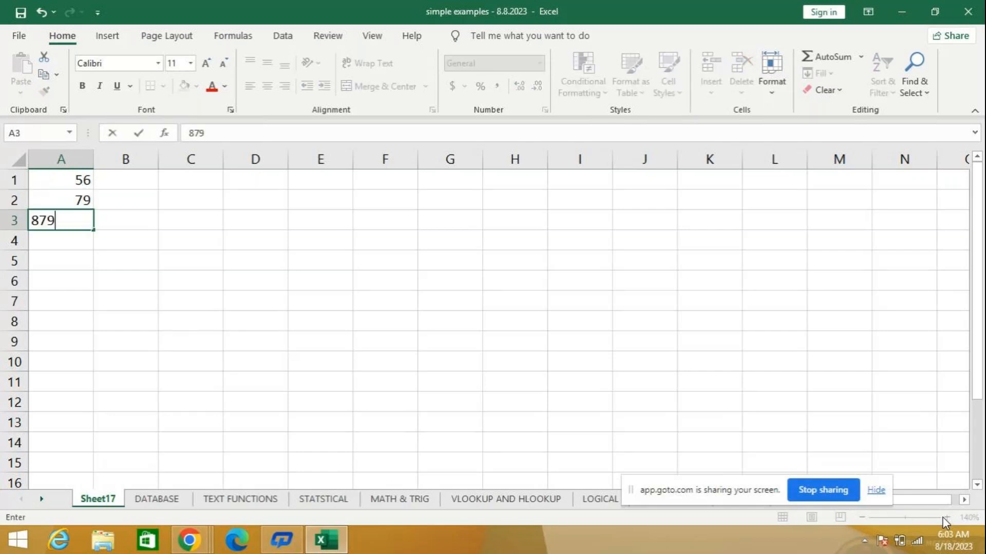
key(Delete)
key(Return)
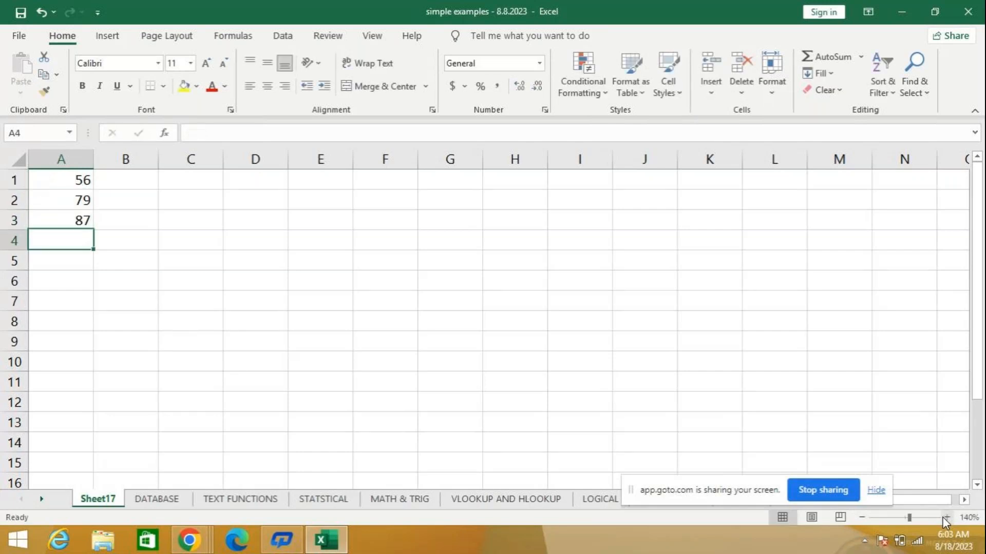
text(89)
key(Return)
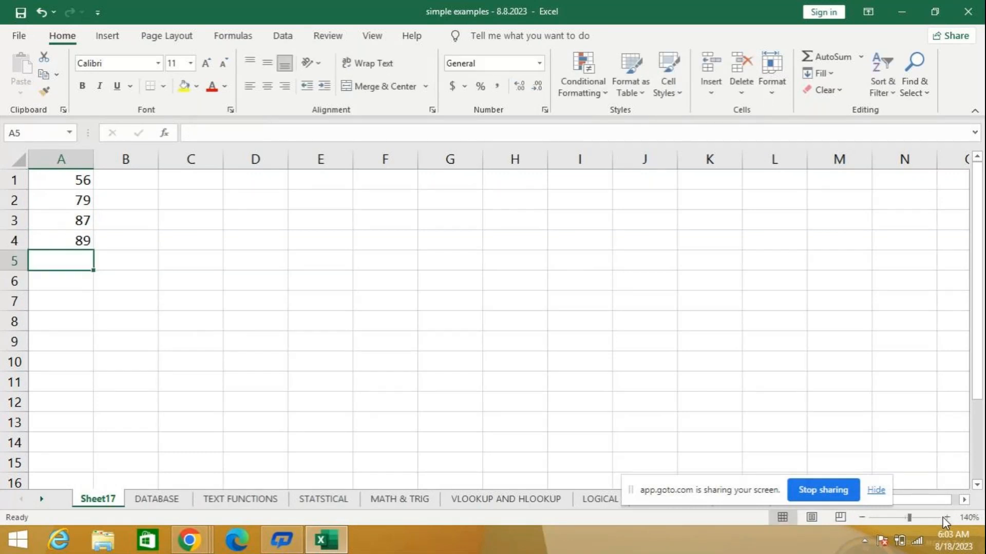
text(=l)
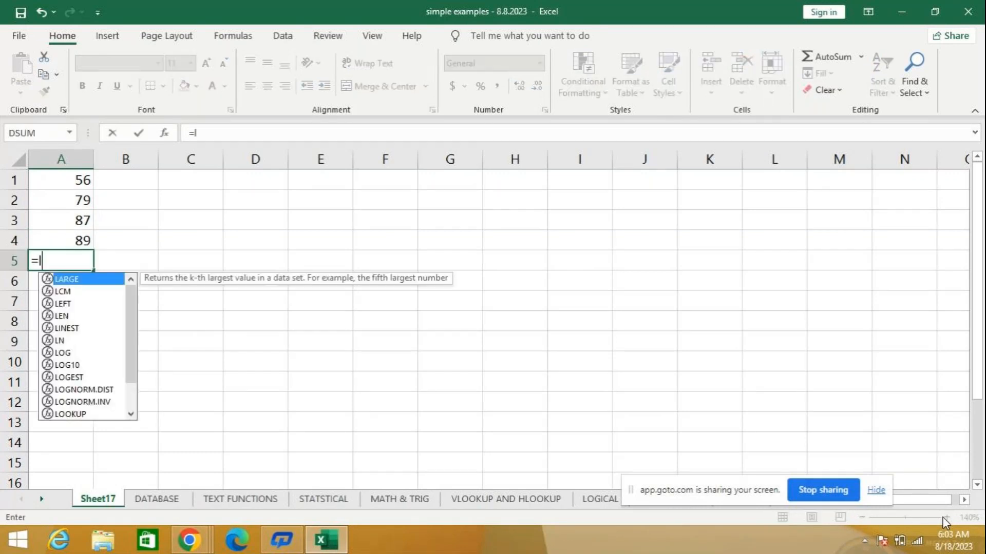
key(BackSpace)
key(BackSpace)
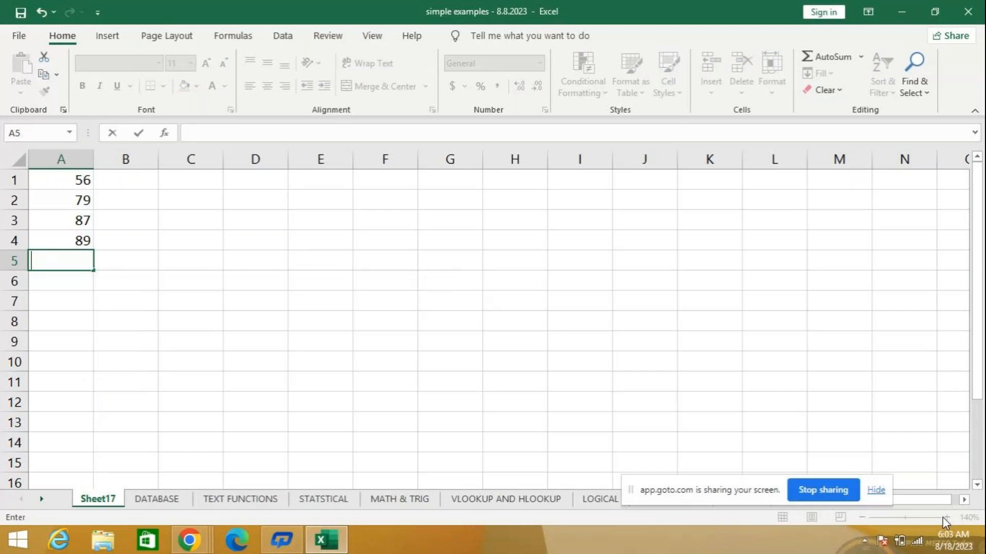
- Add 67 in cell A5 as the next number in the list
key(Up)
key(Up)
key(Up)
key(Up)
key(Up)
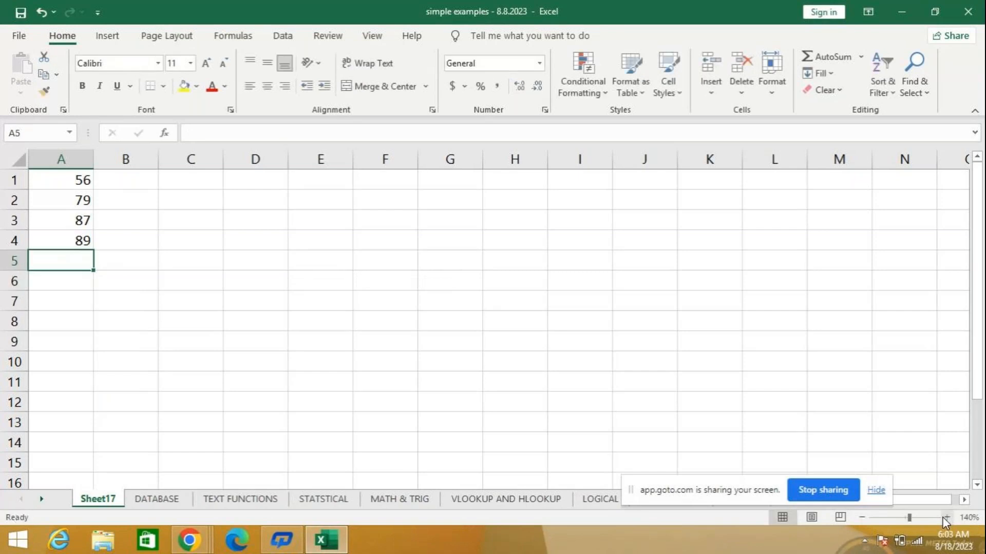
key(Down)
key(Down)
key(Down)
key(Down)
key(Down)
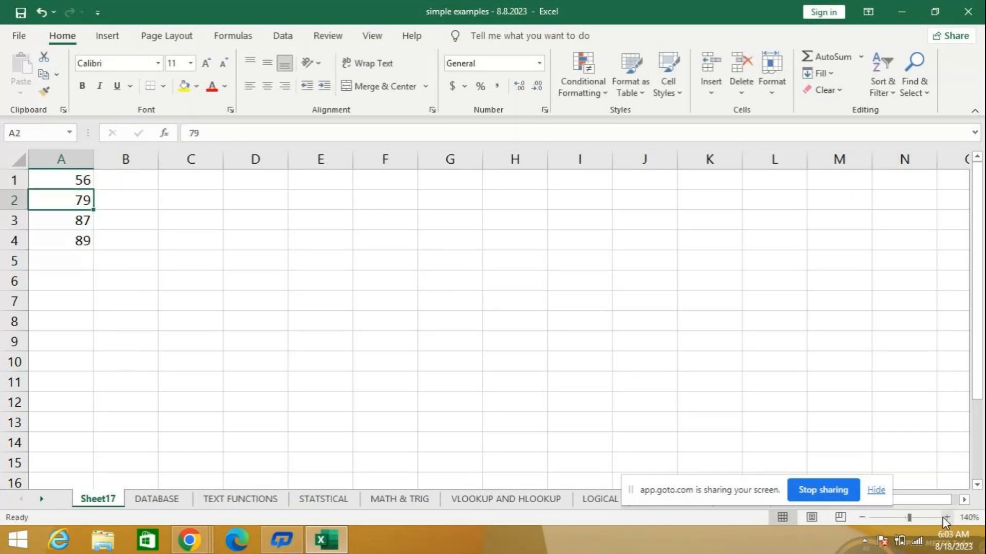
key(Up)
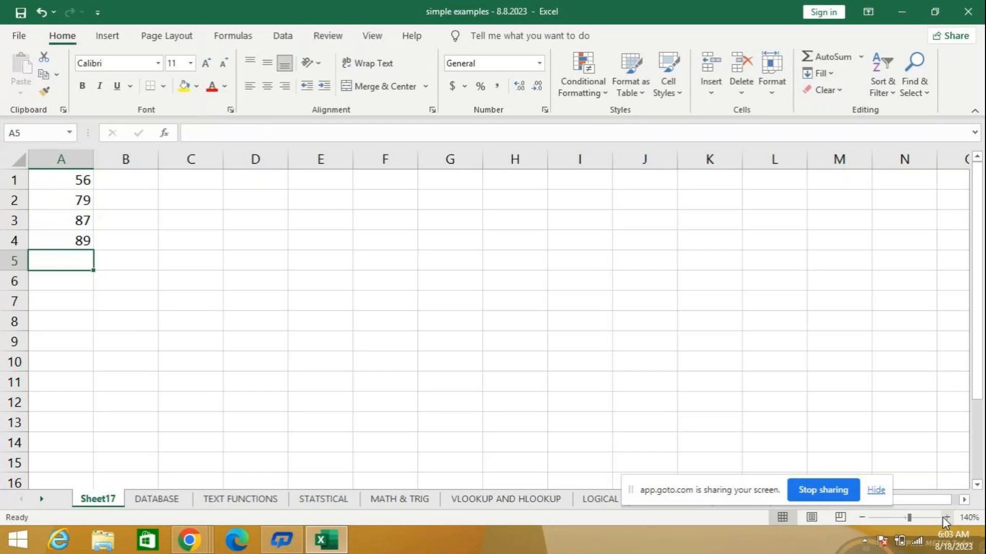
text(67)
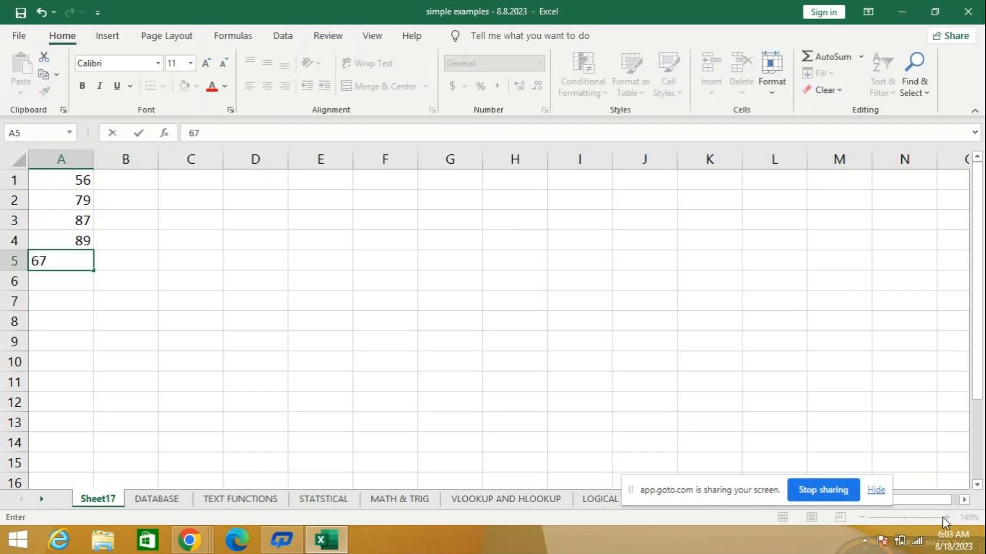
key(Return)
- Enter the formula =LARGE(A1:A5,1) in cell A6 to return the largest number of the list
text(=)
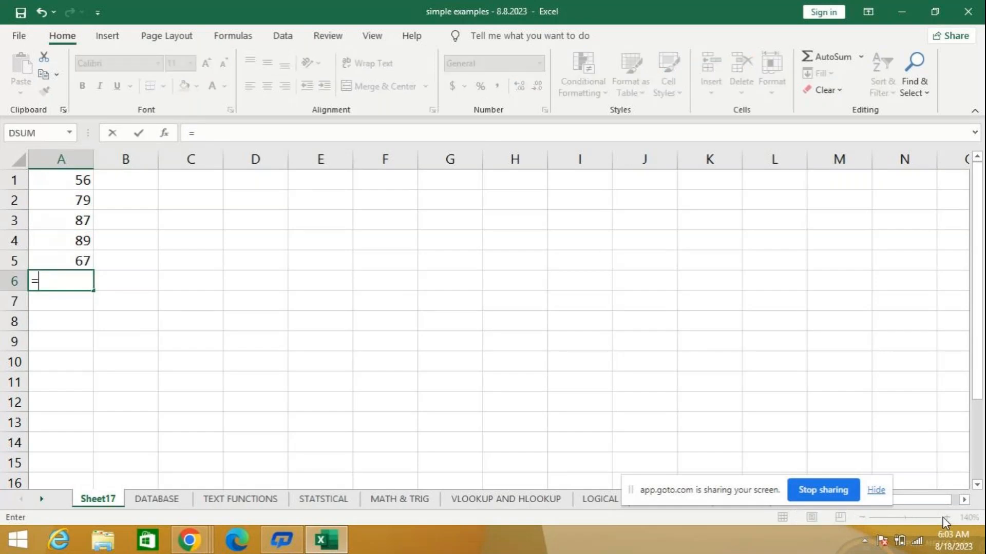
text(large)
key(Tab)
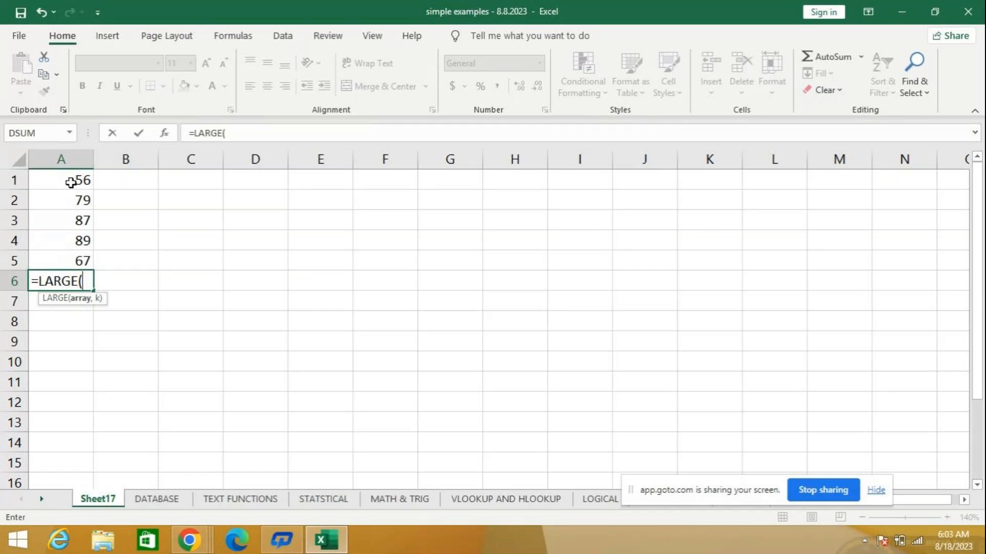
drag(71, 178, 72, 260)
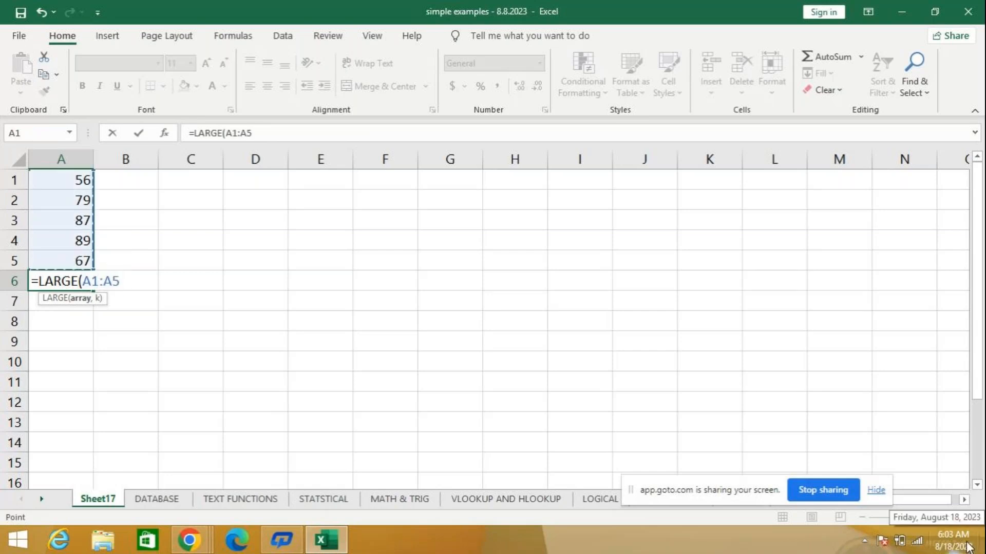
mouse_move(968, 547)
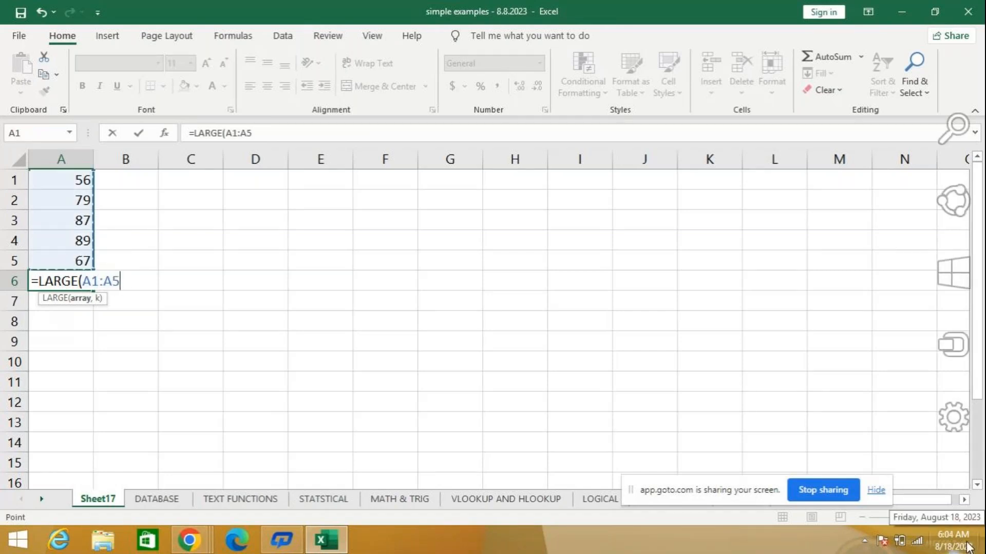
text(,)
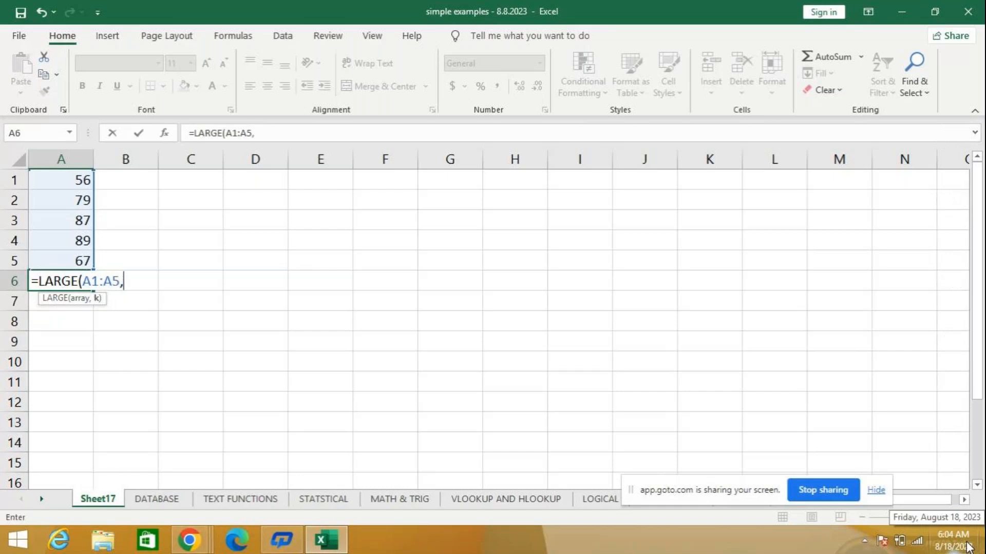
text(1))
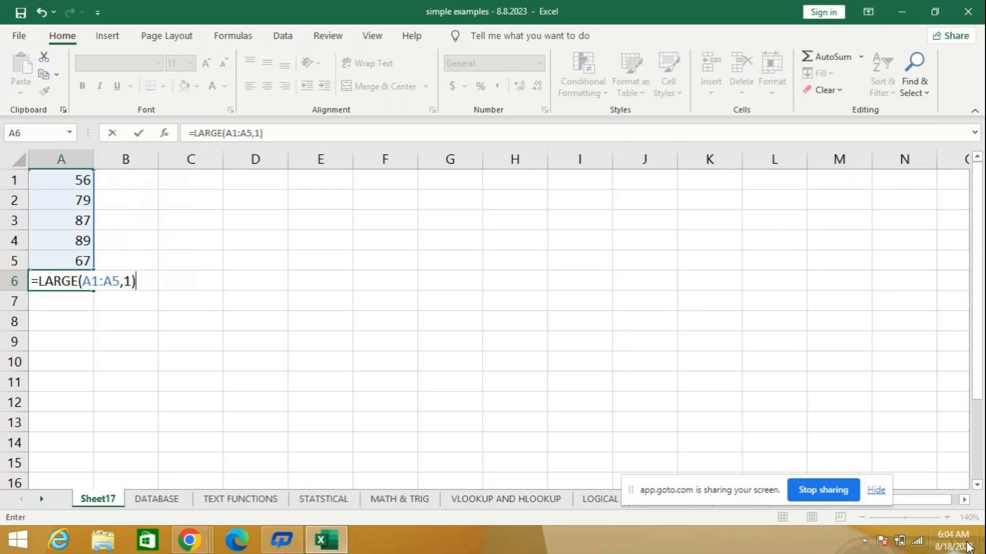
key(Return)
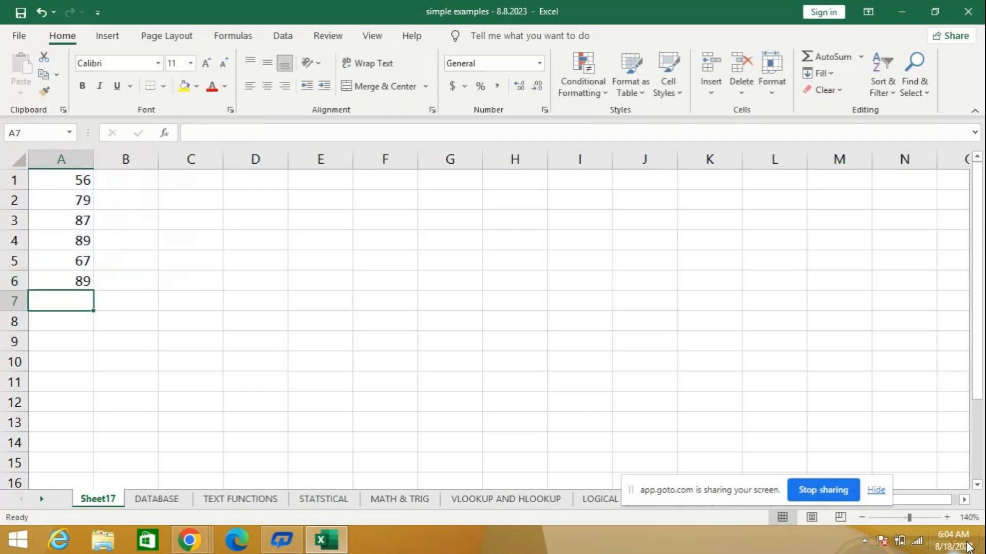
- Change the k argument of the LARGE formula in cell A6 to 2
click(70, 281)
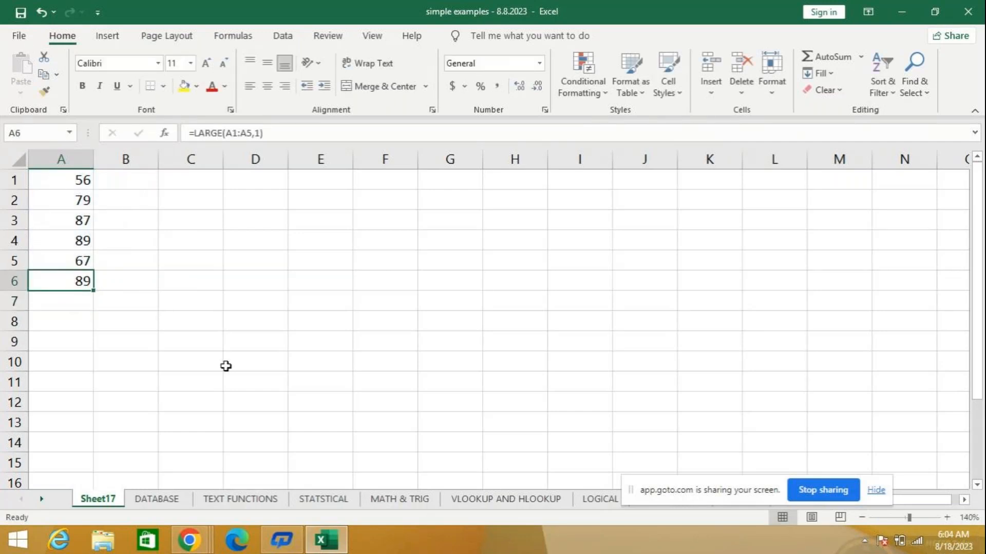
click(259, 133)
key(BackSpace)
text(2)
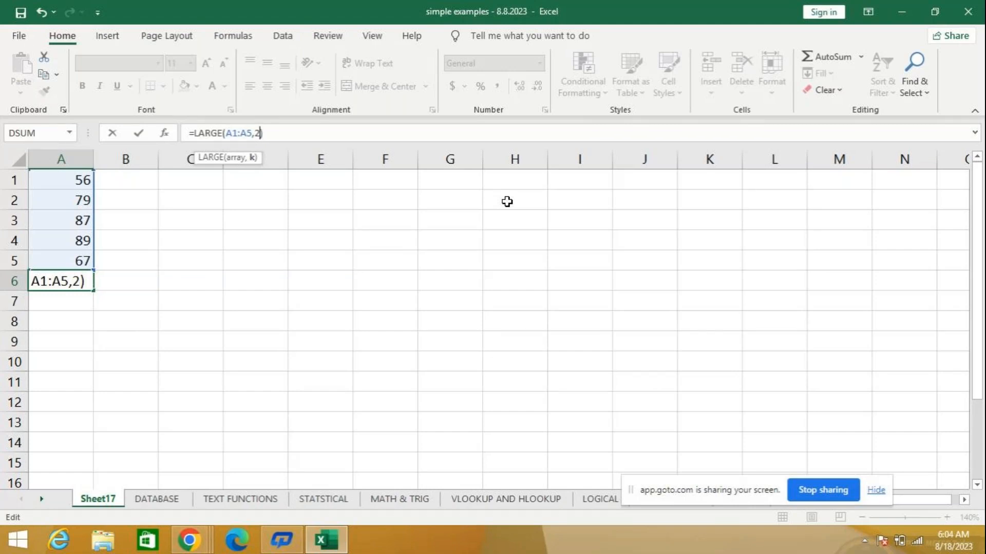
key(Return)
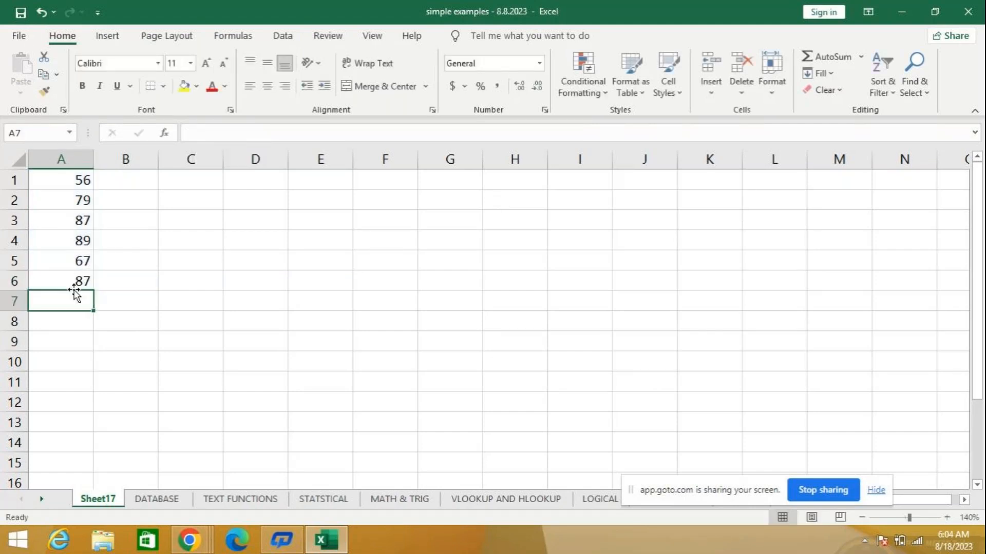
- Replace the LARGE formula in cell A6 with =SMALL(A1:A5,1) to return the smallest number of the list
click(82, 280)
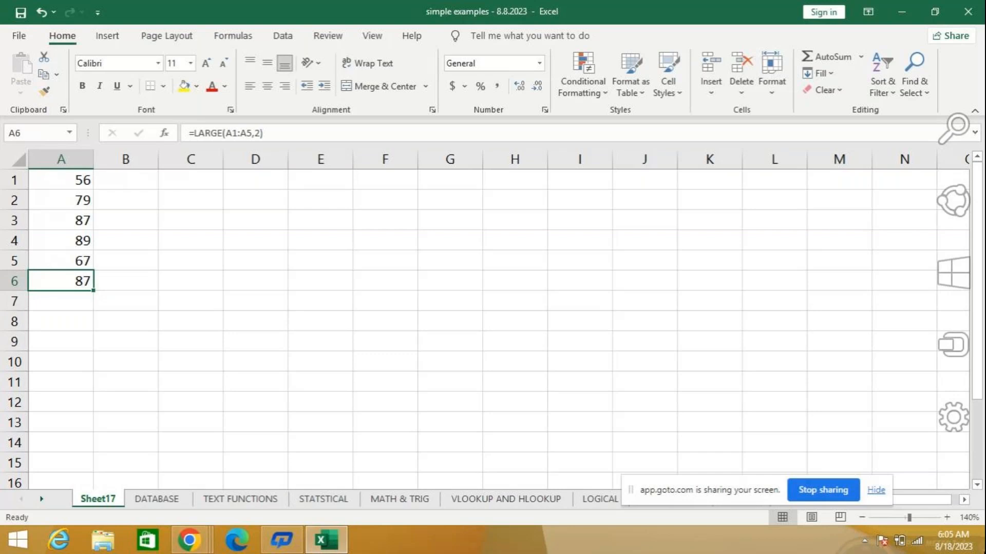
key(Delete)
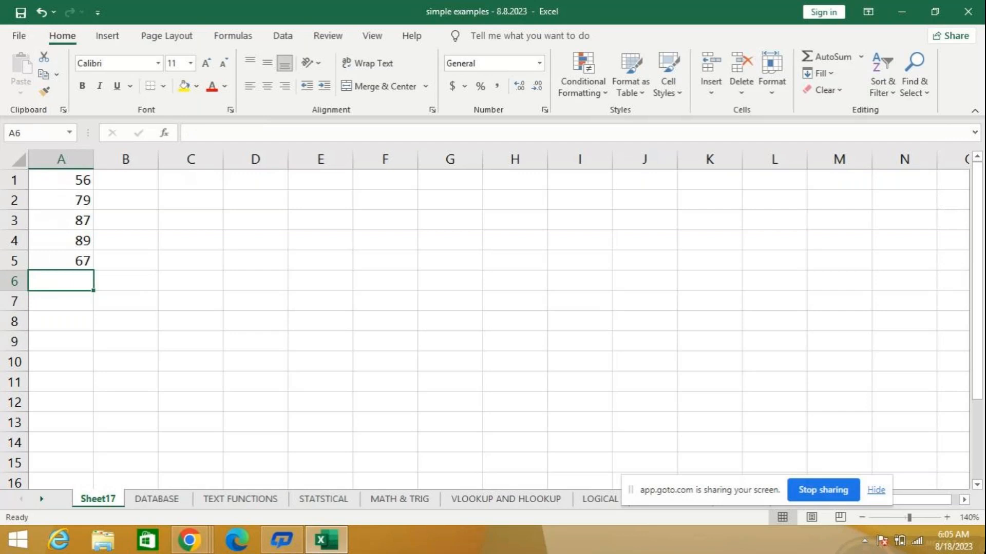
text(=small)
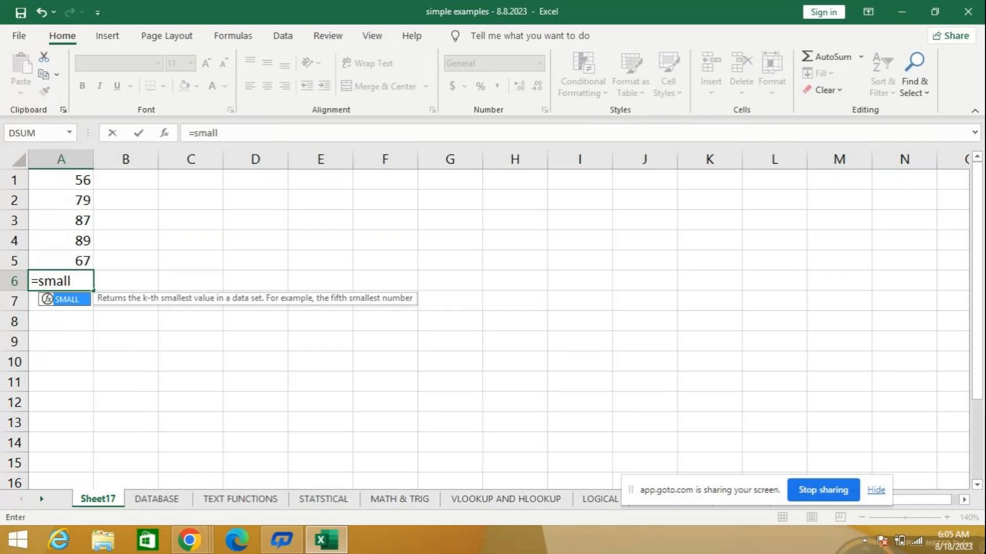
text(()
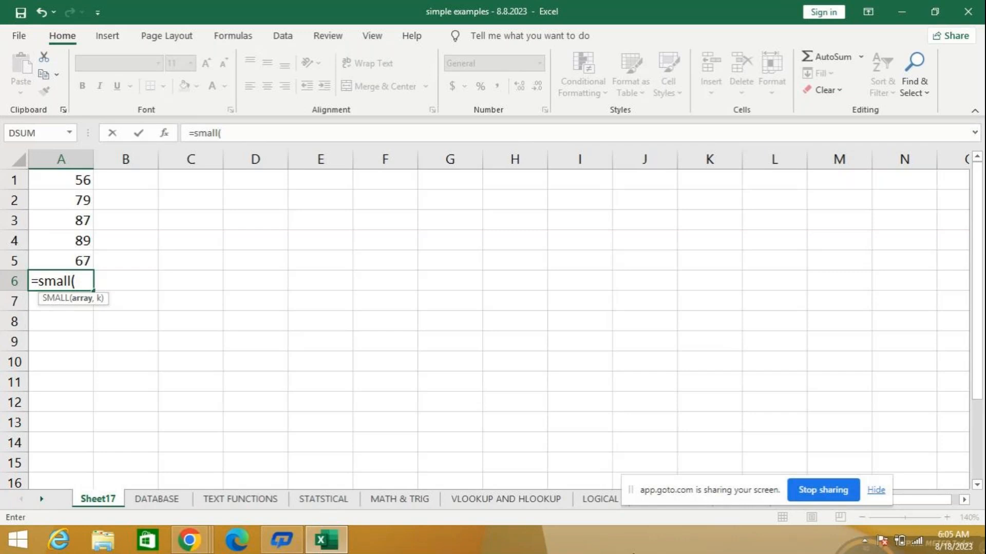
text(a1:a5)
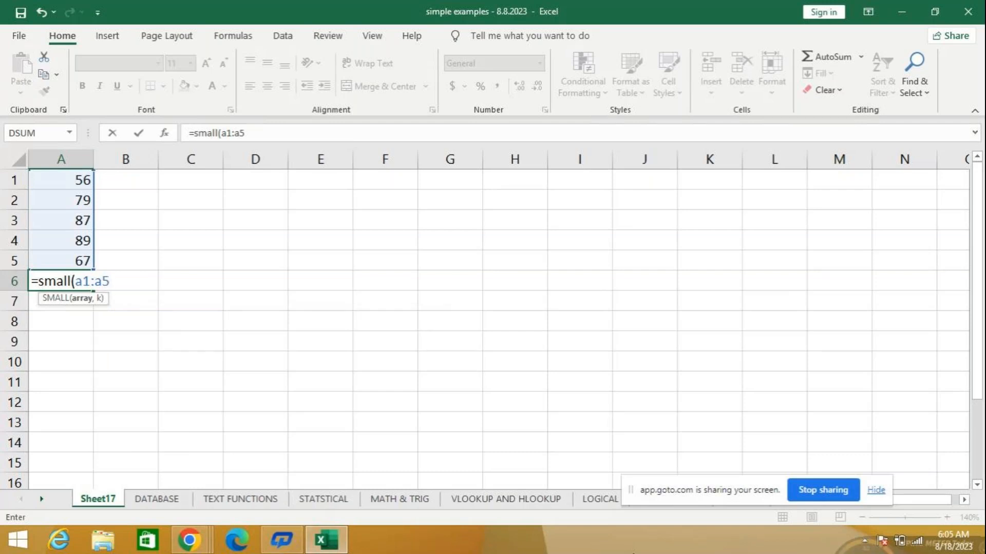
text(,1)
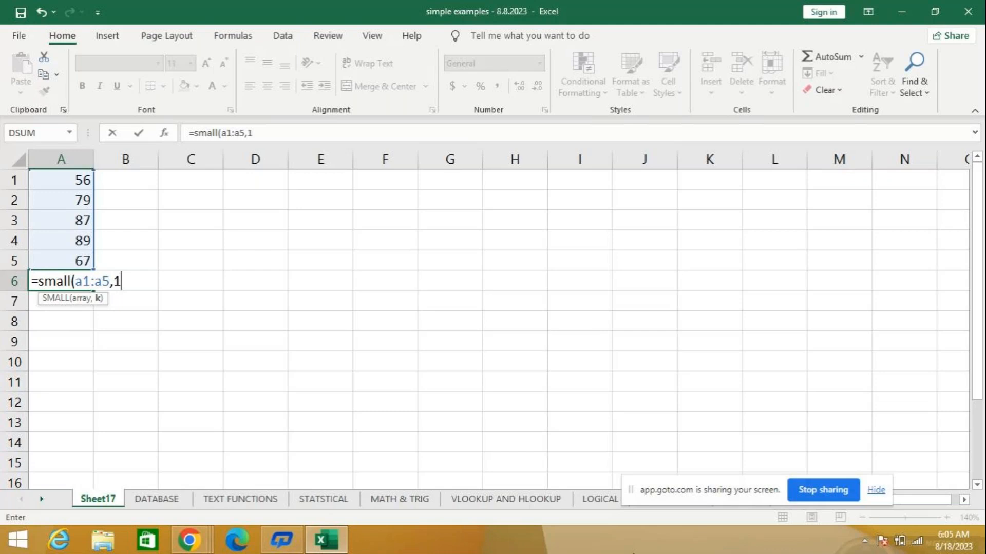
key(Return)
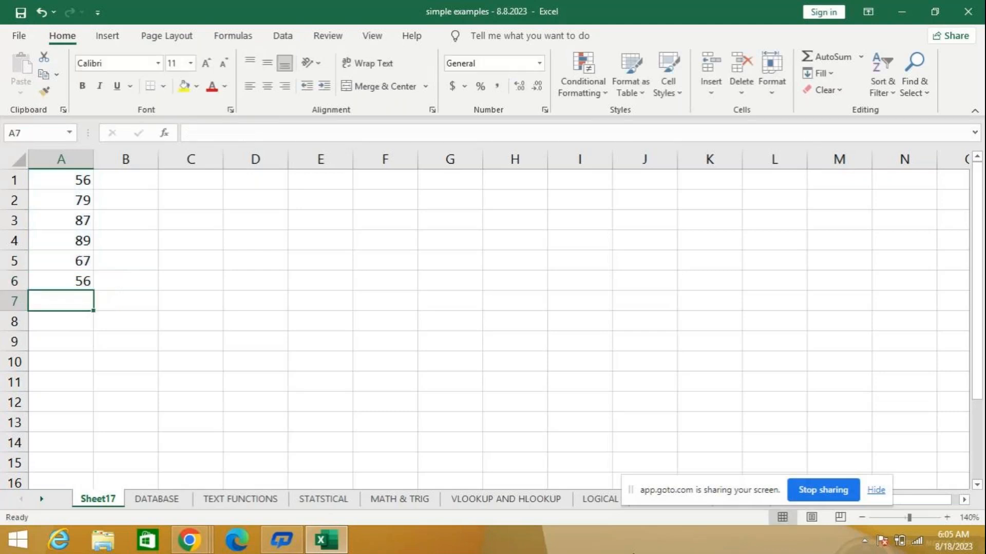
- Look at the LARGE and SMALL examples on the STATSTICAL sheet and clear the SMALL formula from cell A6 of Sheet17
click(77, 285)
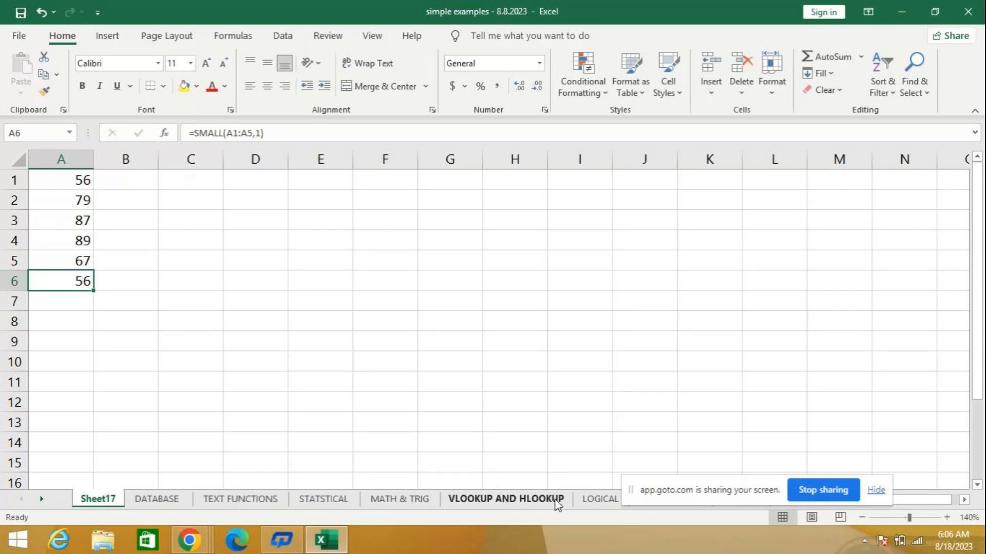
click(339, 501)
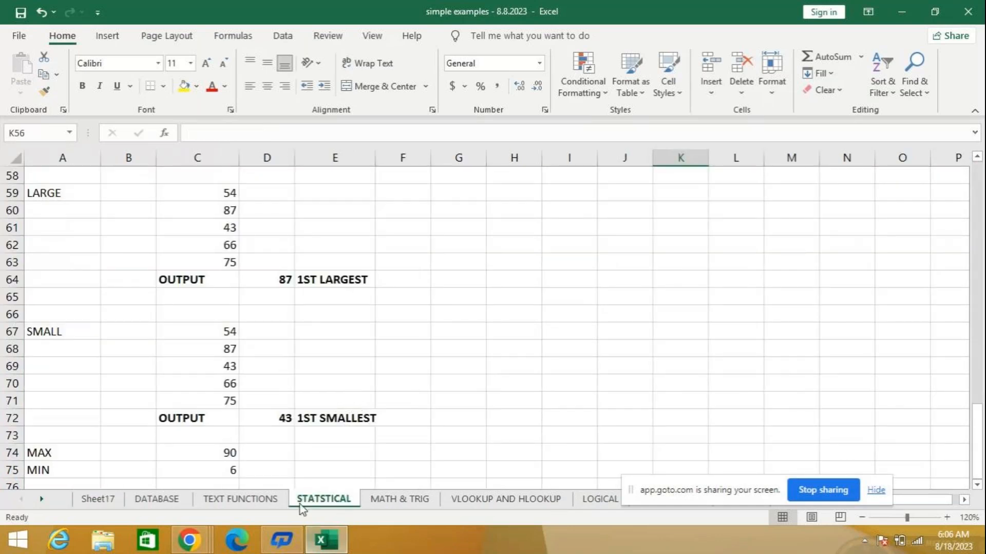
click(97, 500)
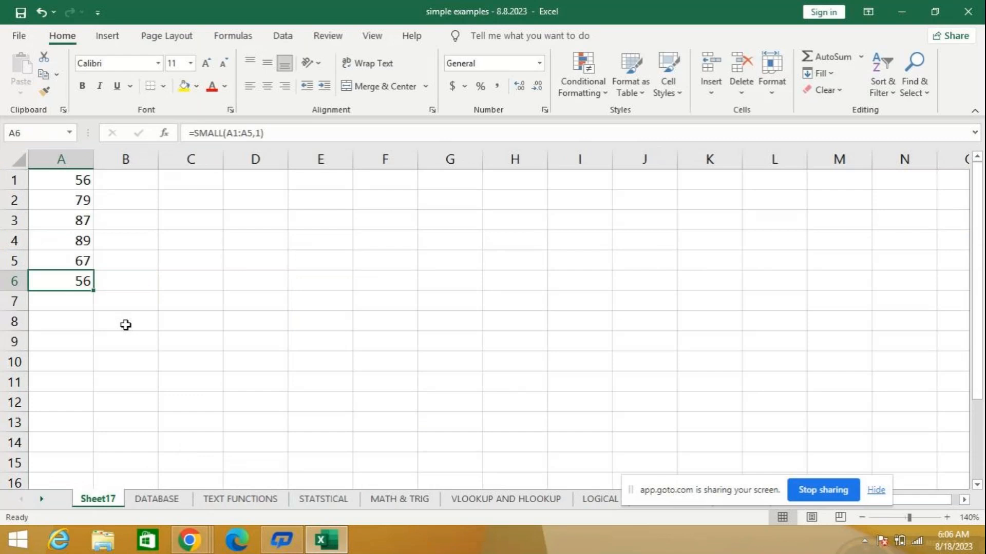
key(Delete)
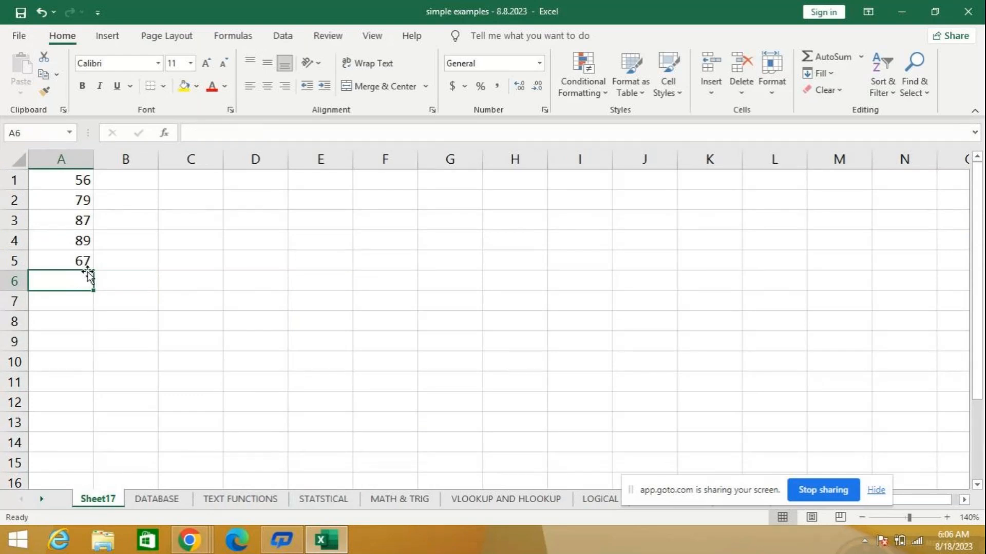
- Enter the formula =LARGE(A1:A5,1) in cell A6 to return the largest number in the list
text(=laarg)
key(BackSpace)
key(BackSpace)
key(BackSpace)
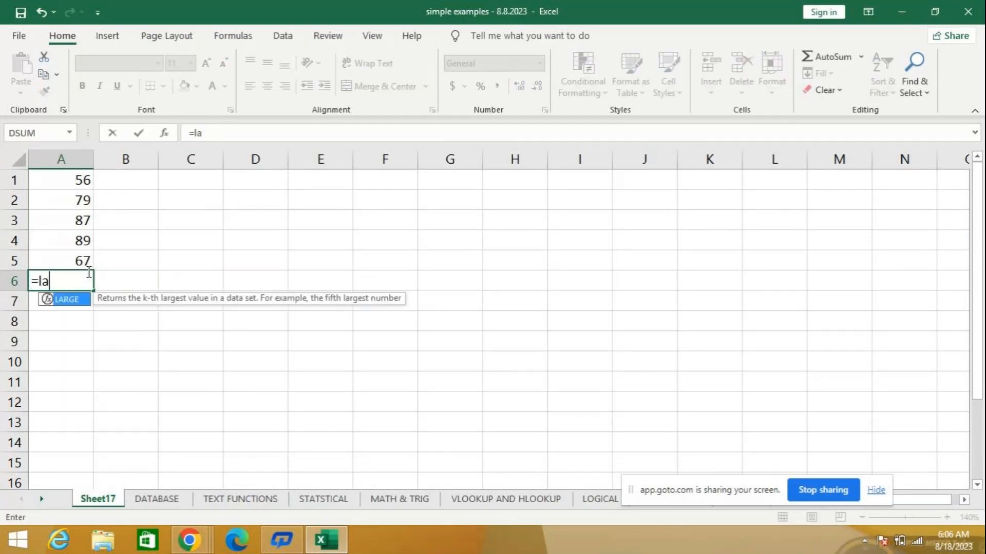
text(rge()
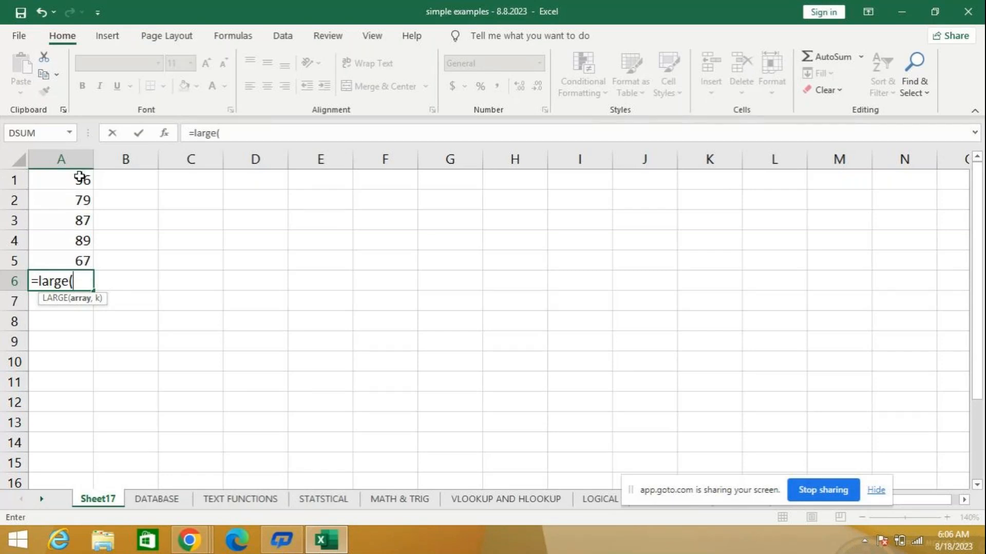
text(a1)
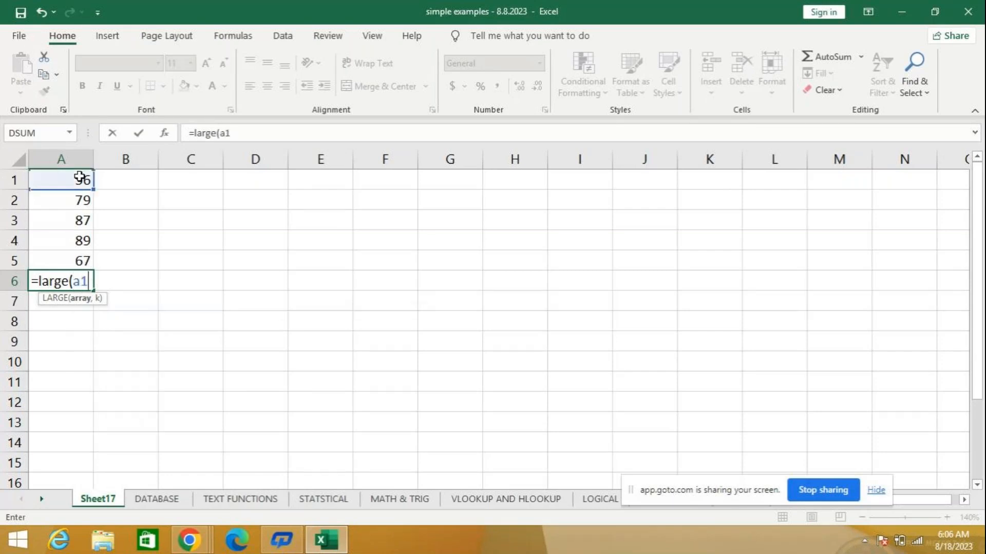
text(:a)
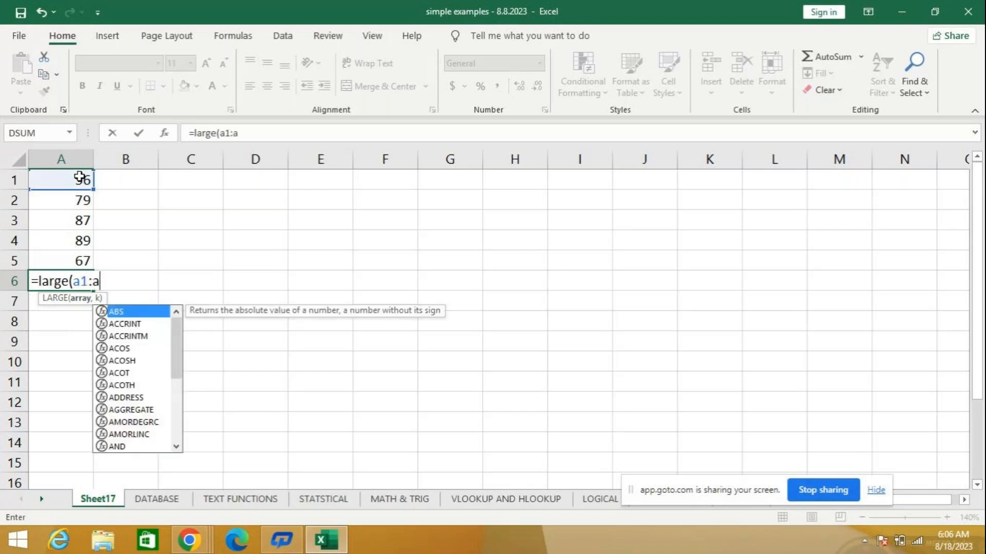
text(5,)
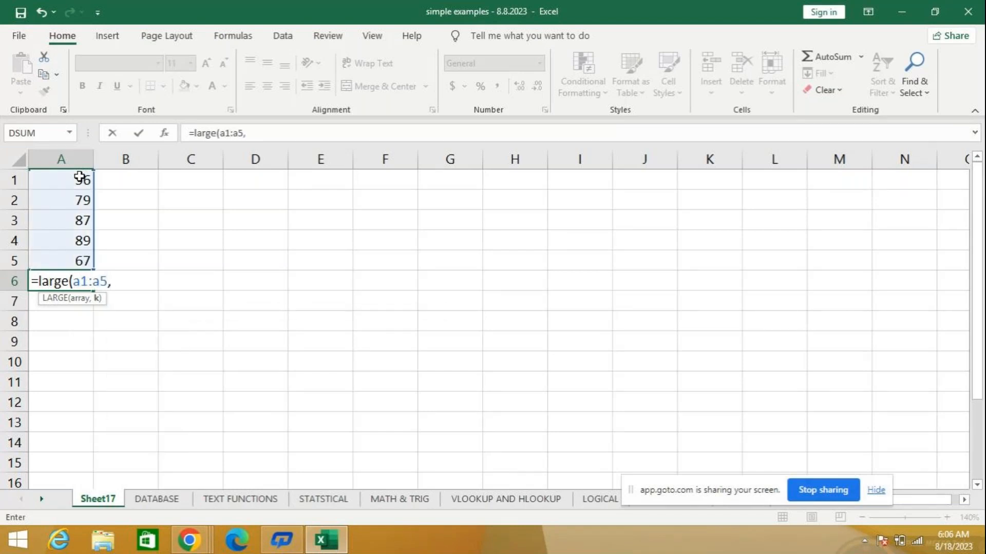
text(1))
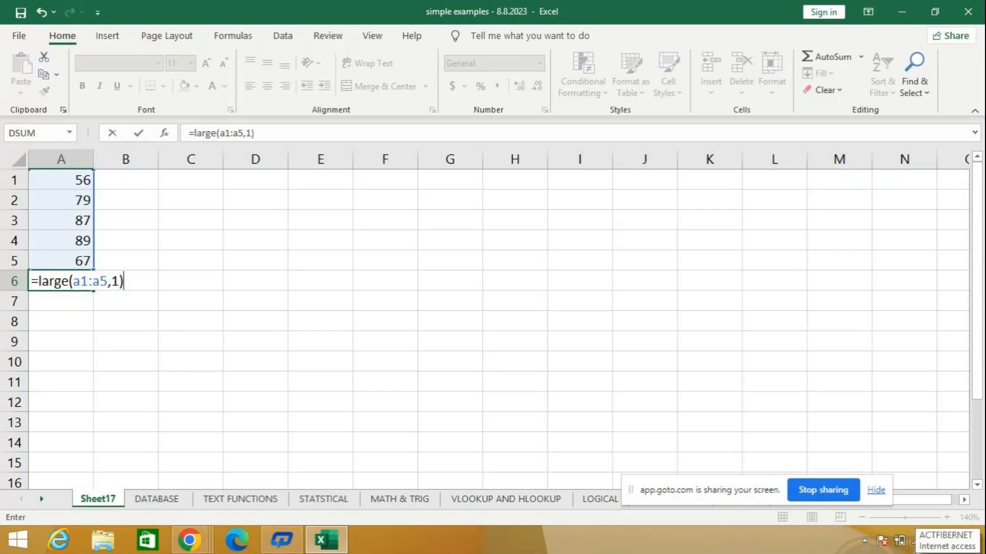
key(Return)
- Change the k argument of the LARGE formula in cell A6 to 2
key(Up)
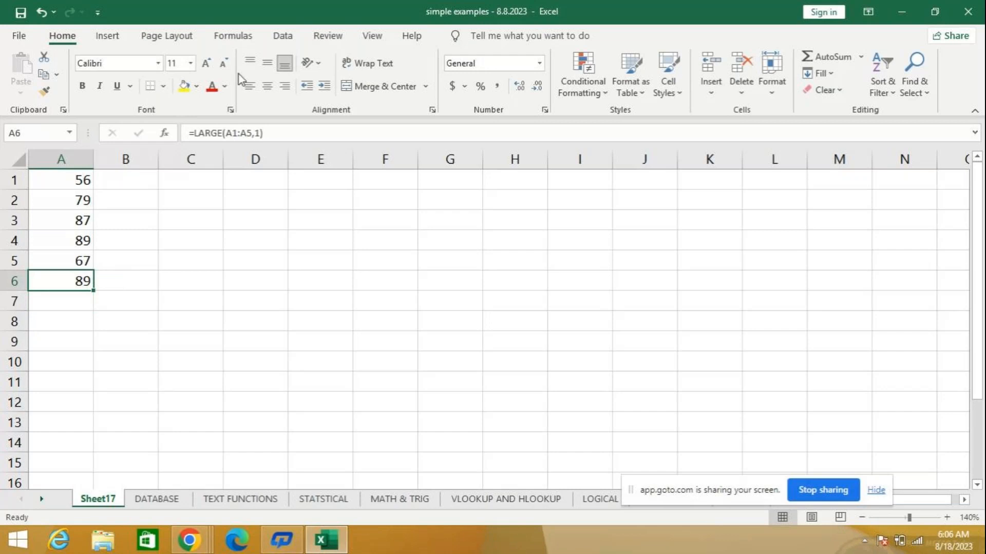
click(260, 132)
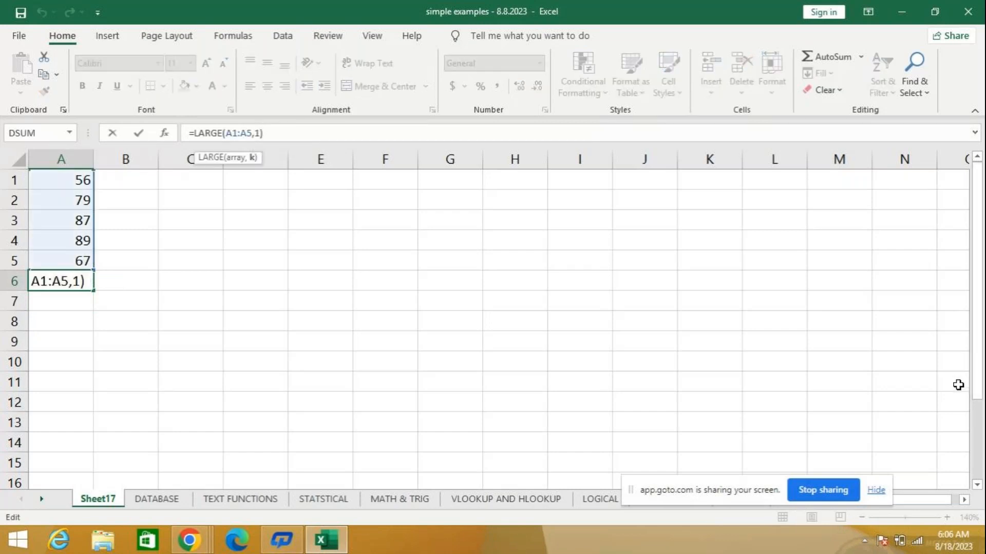
key(BackSpace)
text(2)
key(Return)
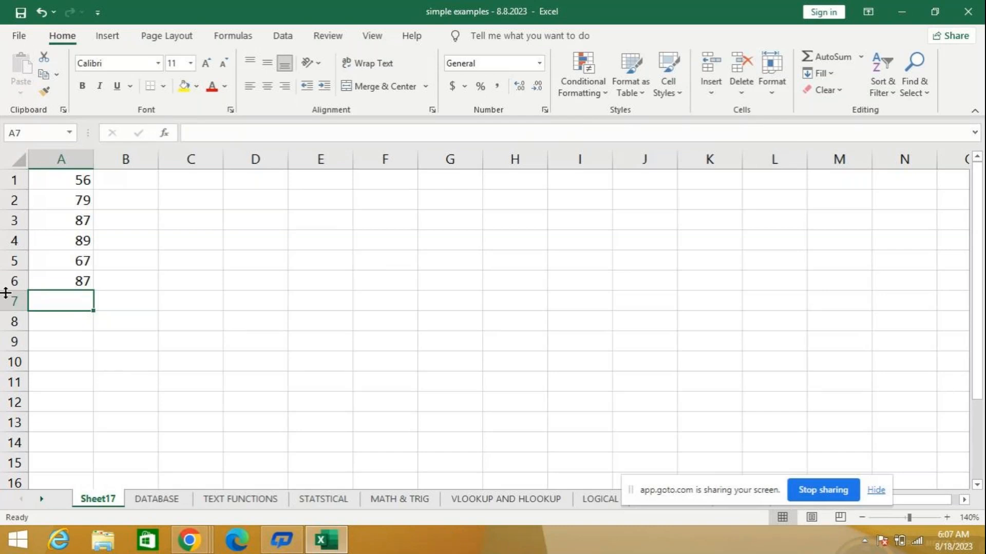
- Set the k argument of the LARGE formula in cell A6 to 3 for the third-largest number
click(73, 279)
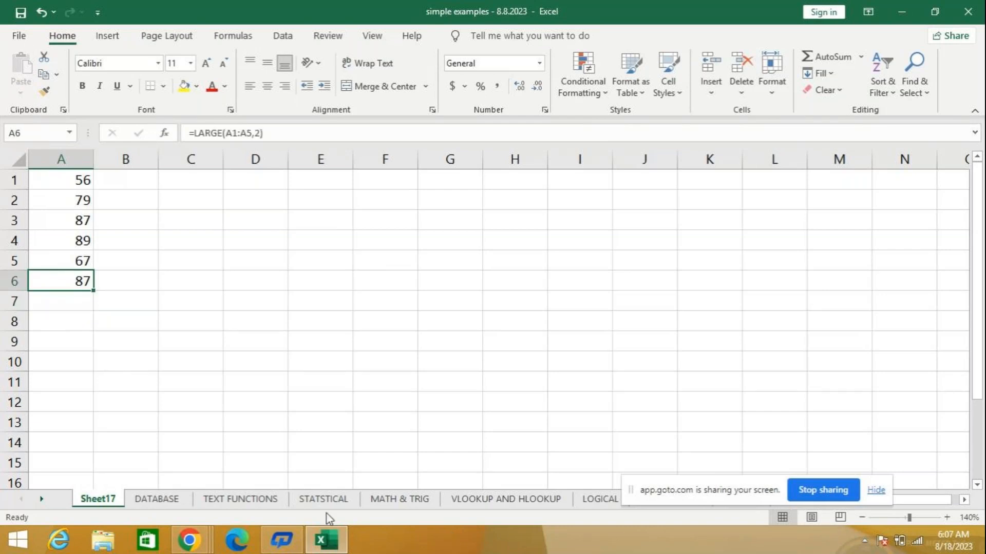
click(258, 134)
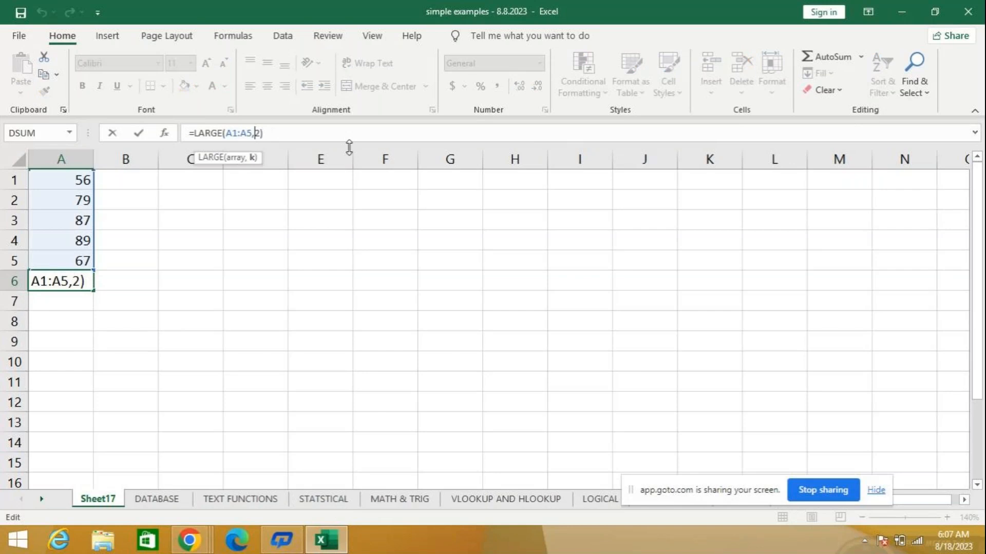
key(Delete)
text(3)
key(Return)
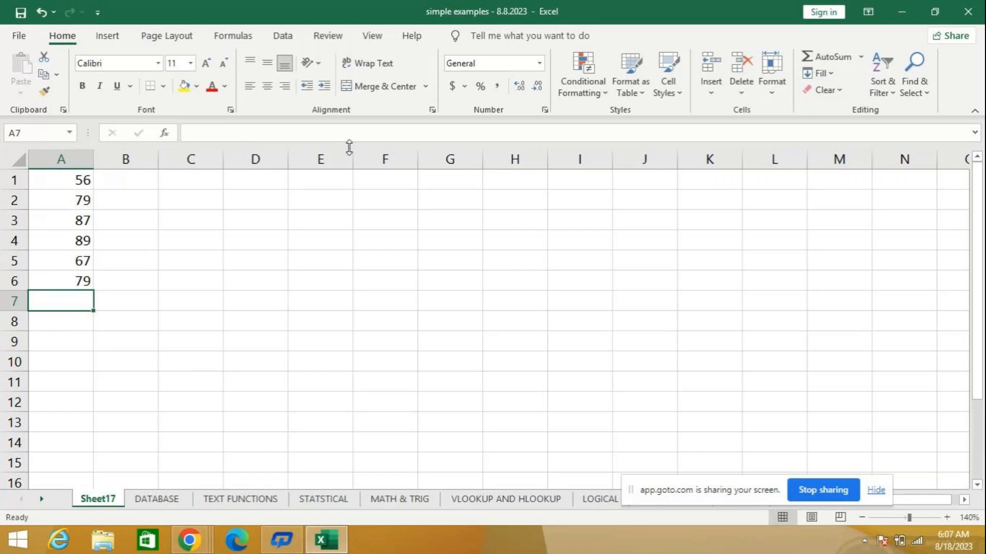
key(Up)
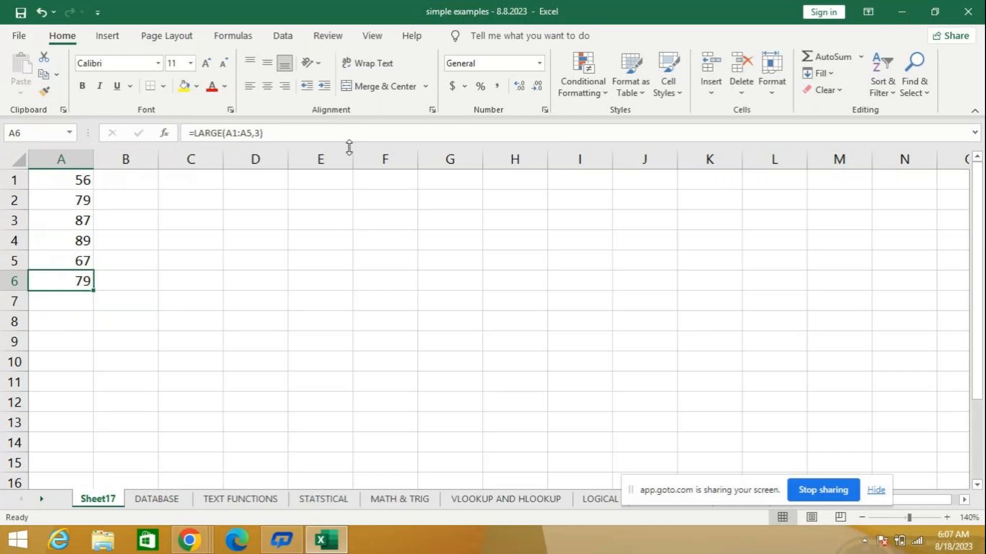
- Copy the TYPE2 column of the COUNTBLANK example (E42:E54) on the STATSTICAL sheet and paste it over the list in column A of Sheet17
click(328, 500)
scroll(262, 319, down, 1)
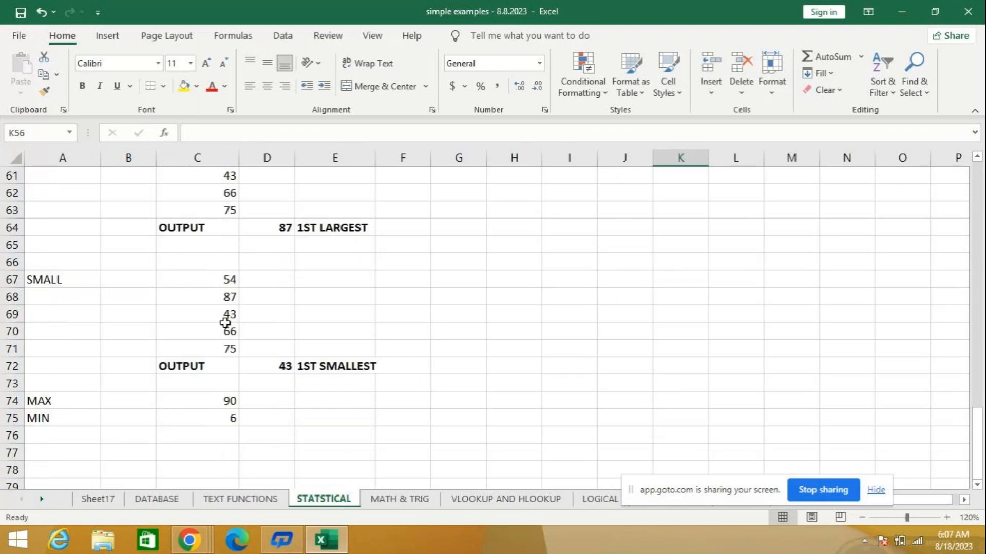
scroll(226, 318, up, 3)
scroll(225, 319, up, 4)
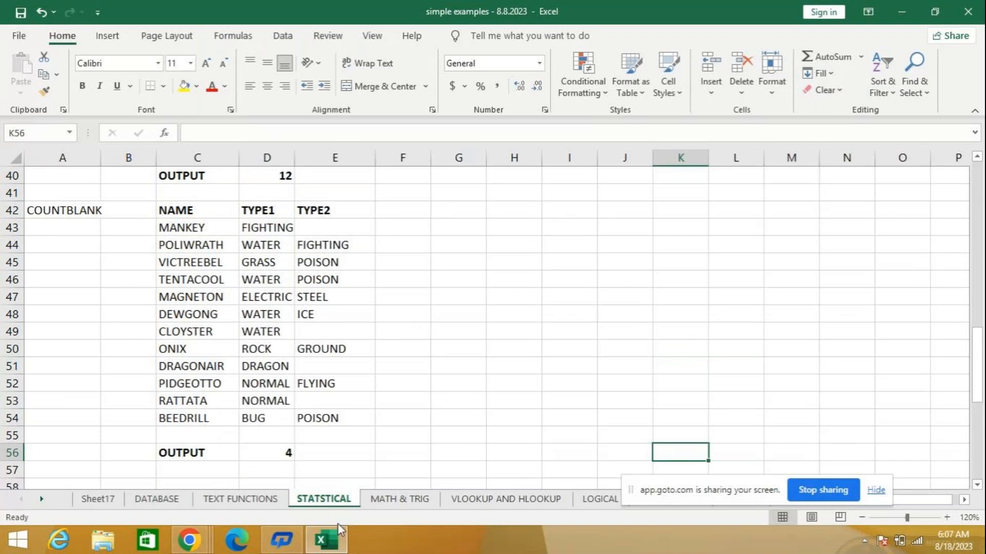
drag(344, 215, 338, 412)
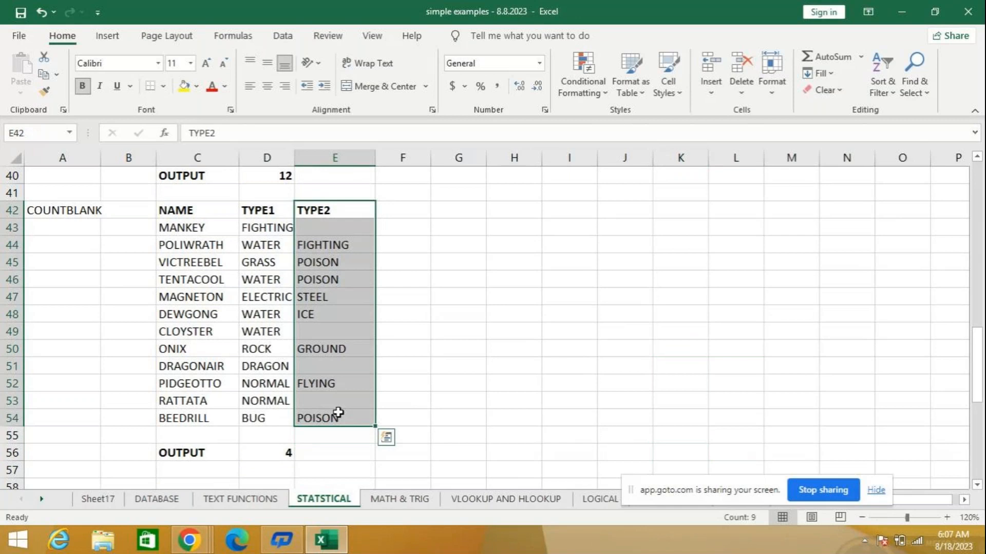
key(ctrl+c)
click(98, 499)
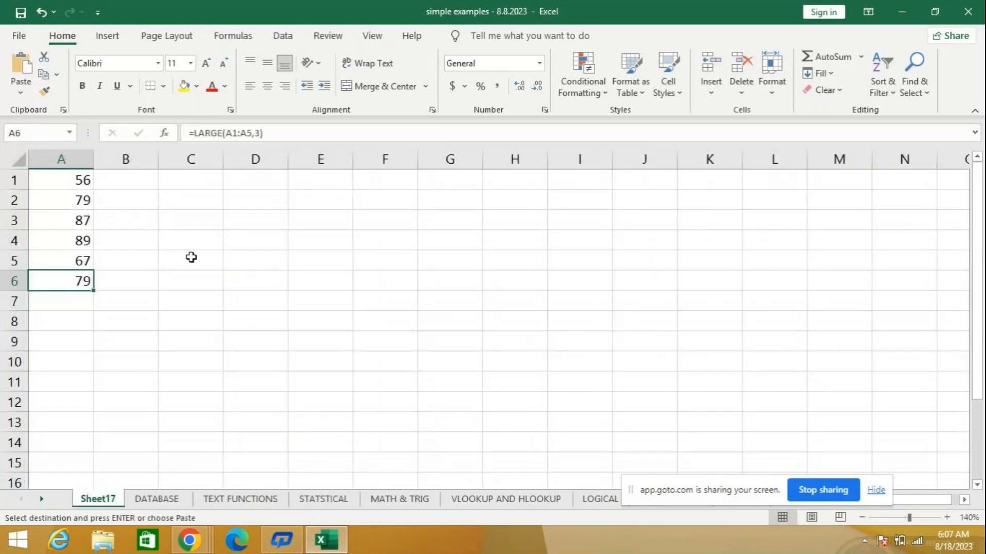
drag(66, 174, 58, 281)
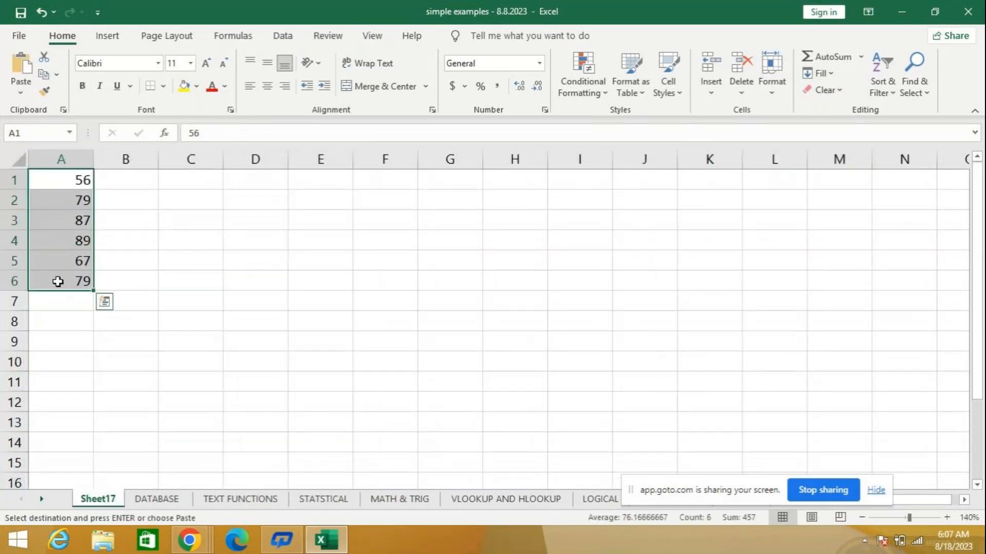
key(ctrl+v)
click(165, 224)
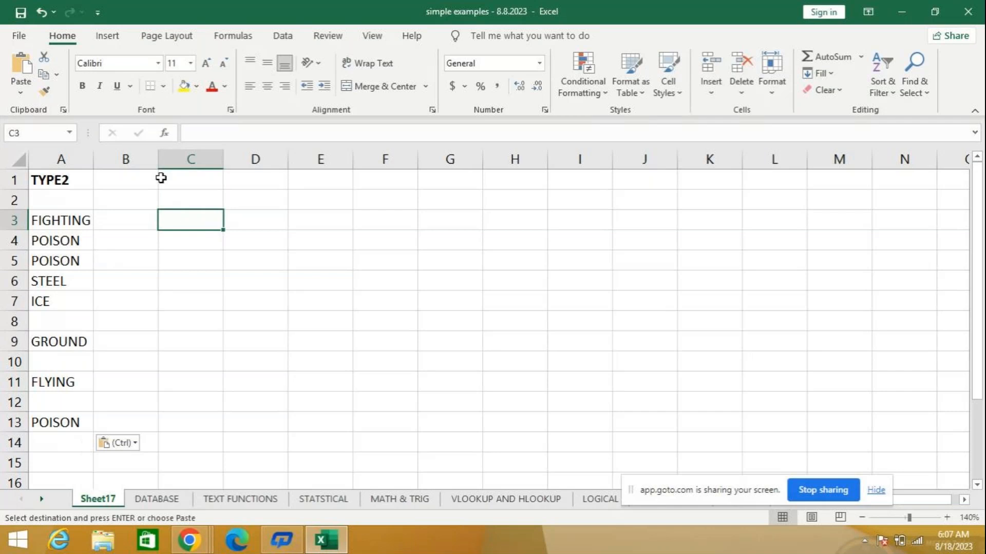
- Enter the formula =COUNTBLANK(A2:A13) in cell A14 to count the empty cells of the TYPE2 list
click(60, 445)
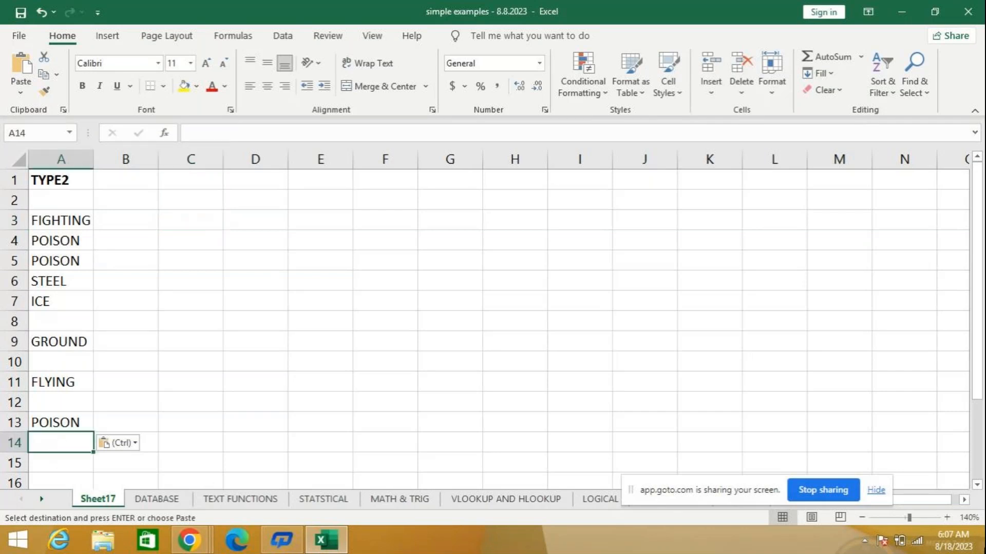
mouse_move(966, 550)
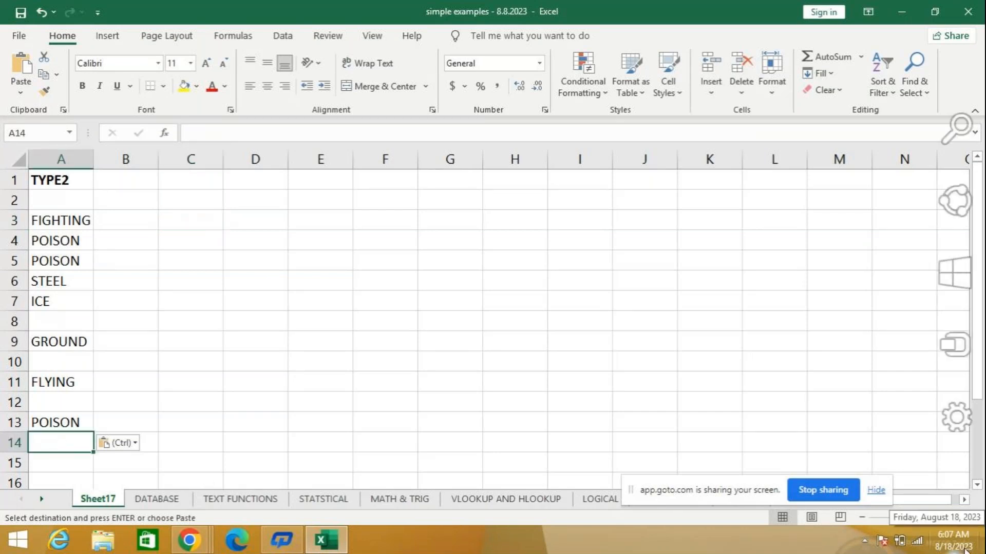
text(=coun)
key(Down)
key(Down)
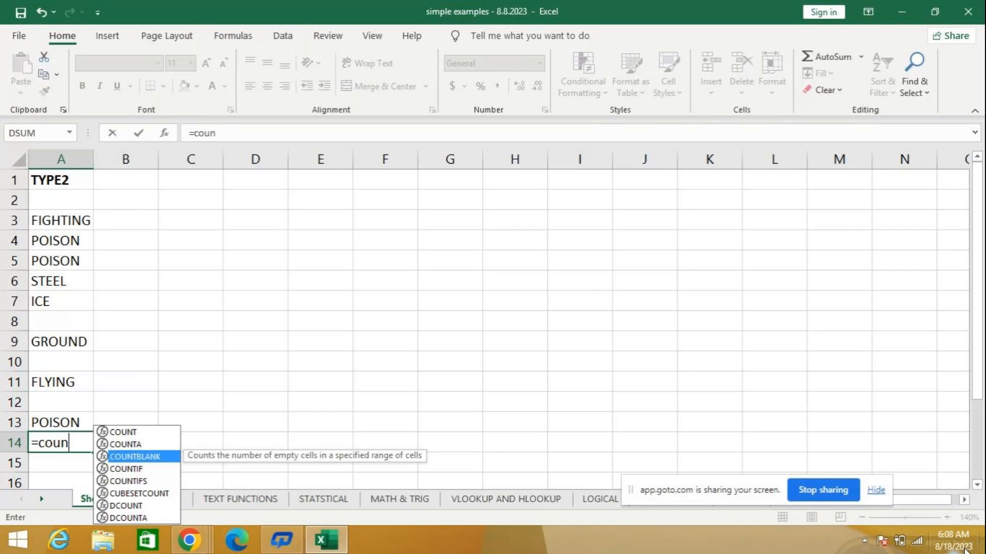
key(Tab)
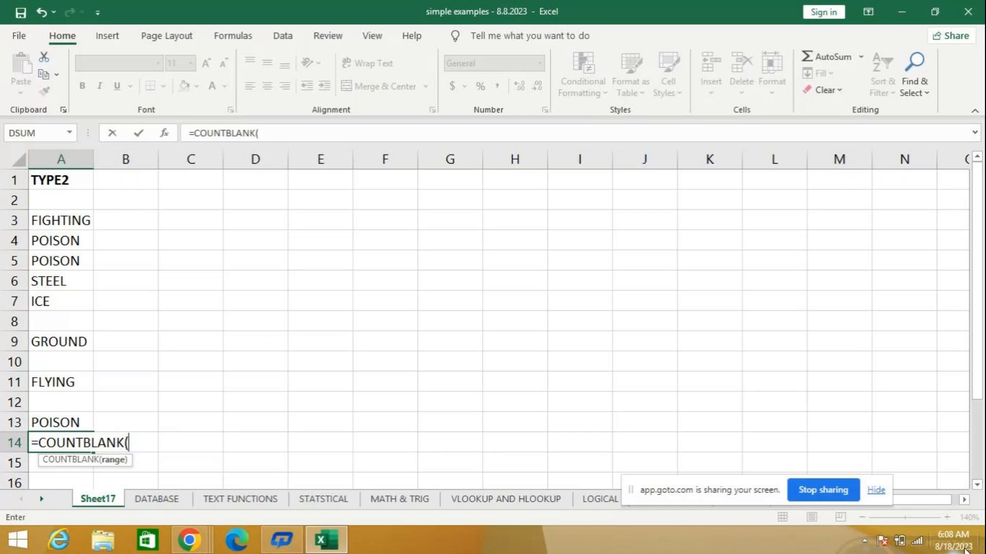
text(a)
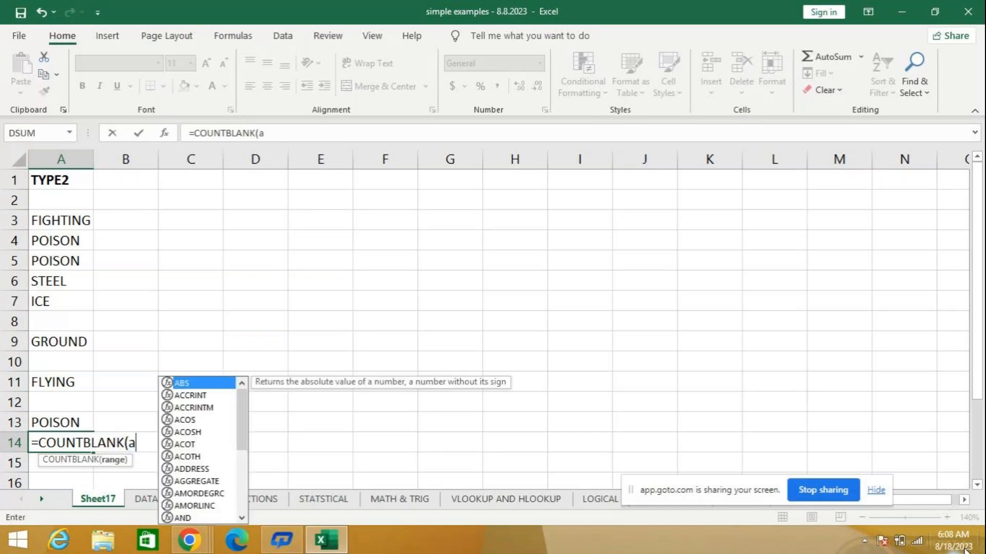
text(2:a1)
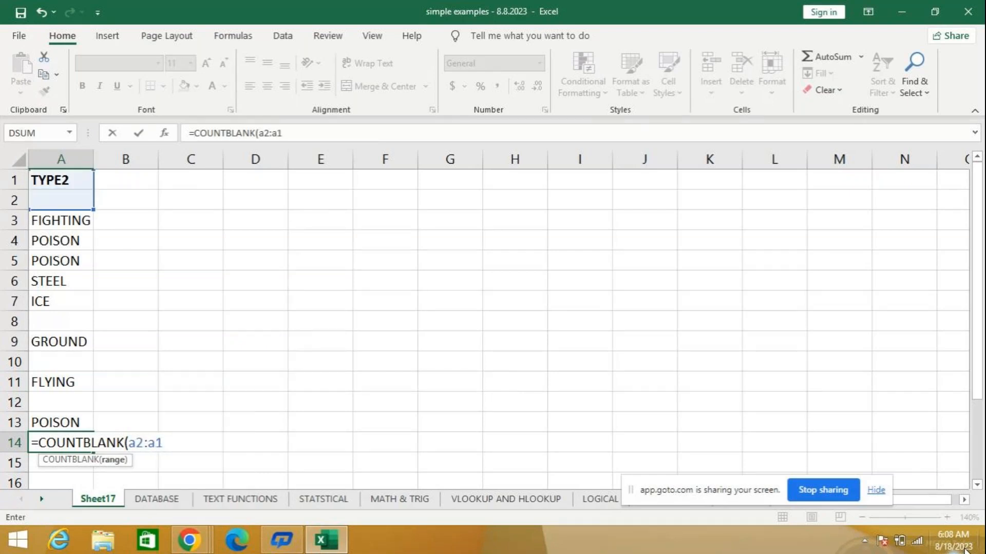
text(3)
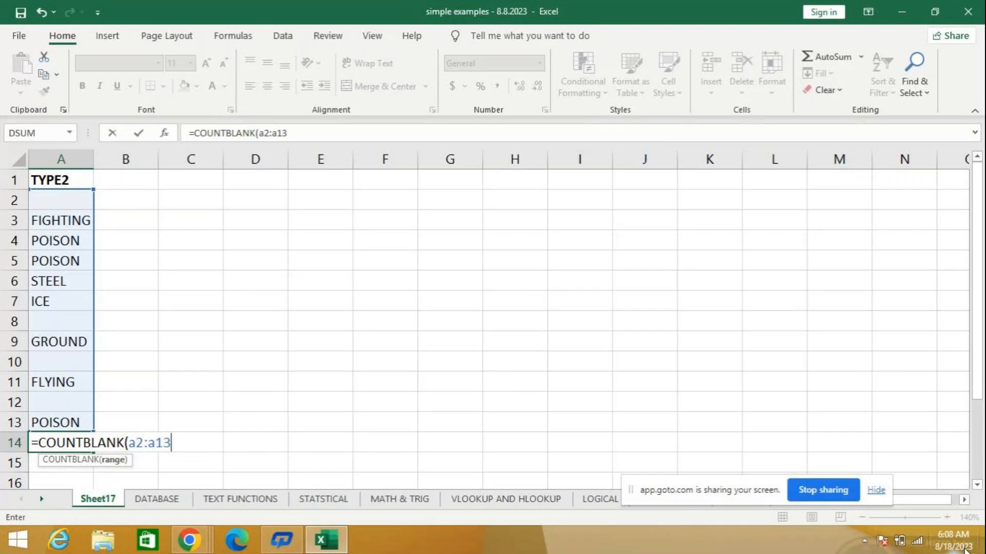
key(Return)
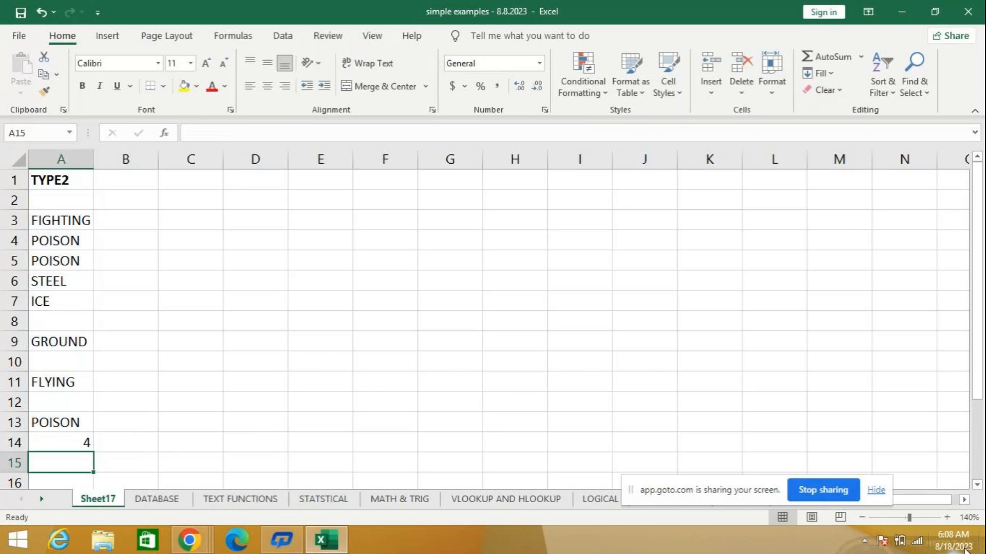
key(Up)
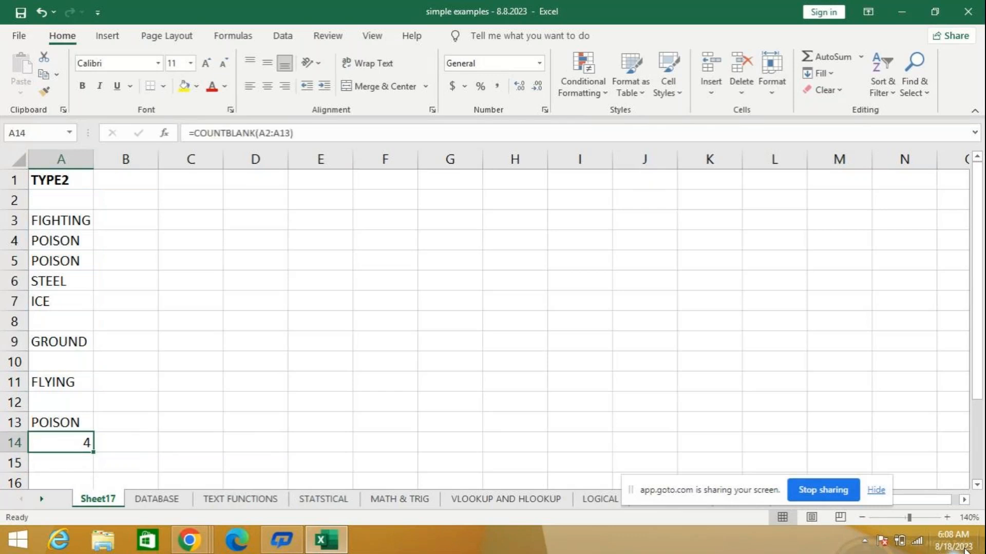
- Check the blank cells A2, A8, A10 and A12 against the COUNTBLANK result in cell A14
click(80, 205)
click(77, 319)
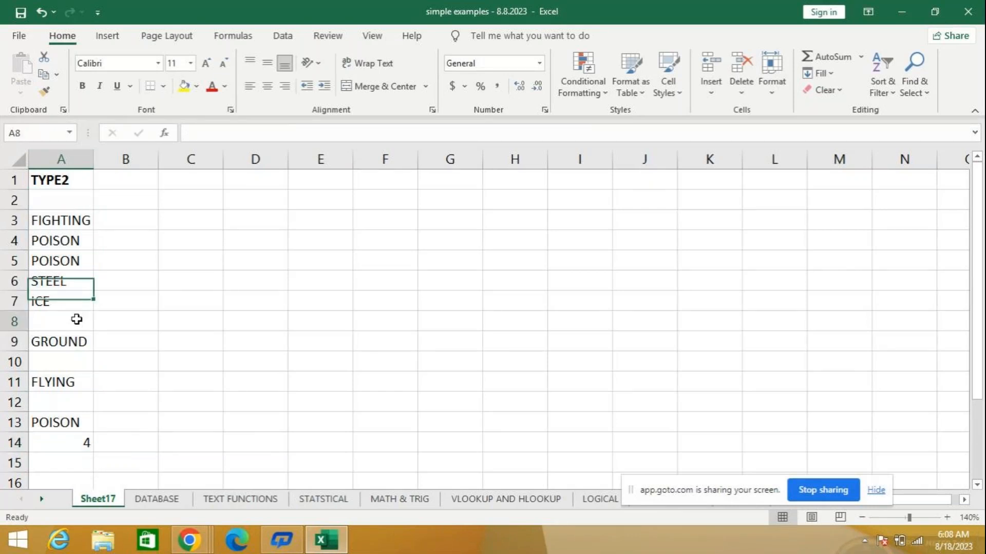
click(77, 360)
click(79, 406)
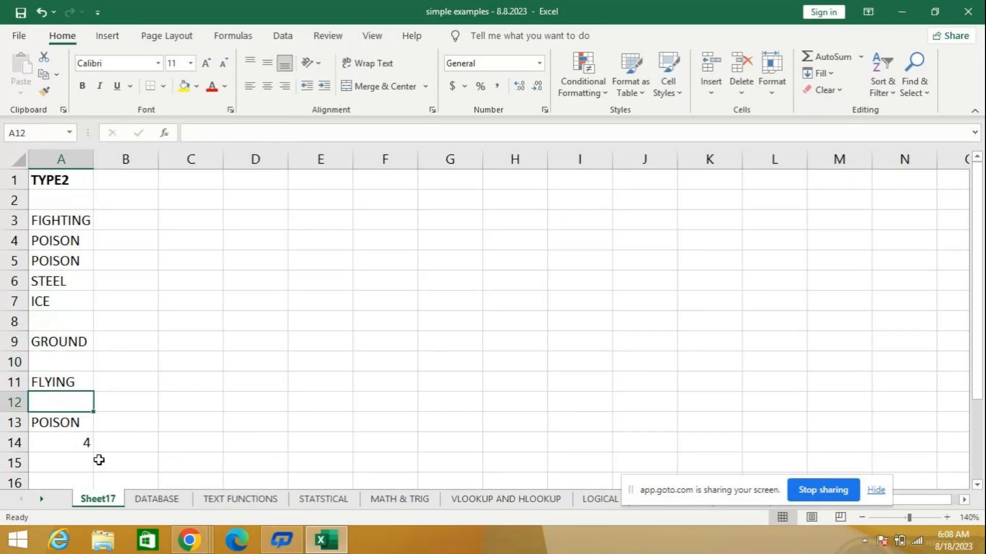
click(68, 445)
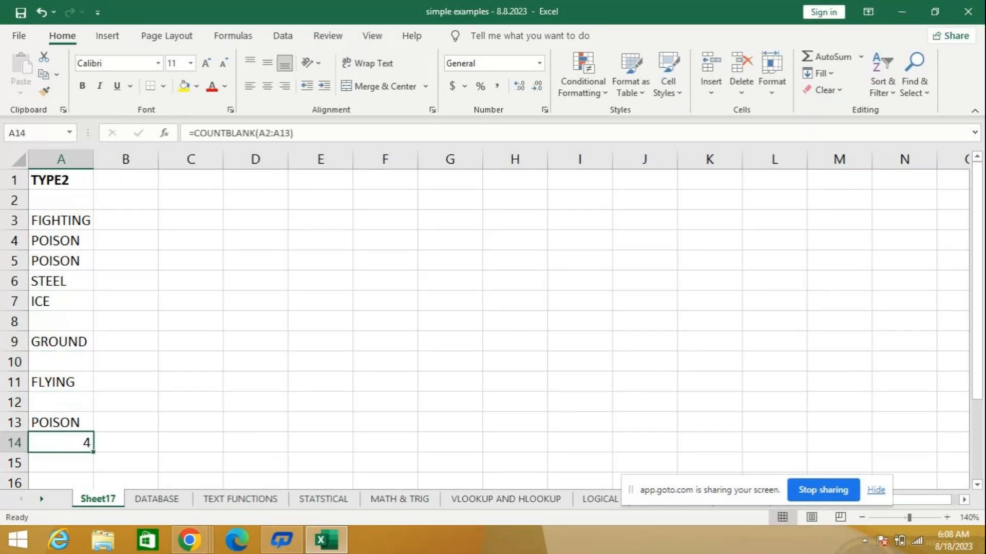
mouse_move(958, 475)
click(254, 201)
- Clear cell A14 and re-enter the formula =COUNTBLANK(A2:A13) to count the empty cells in the TYPE2 list
click(48, 440)
key(Delete)
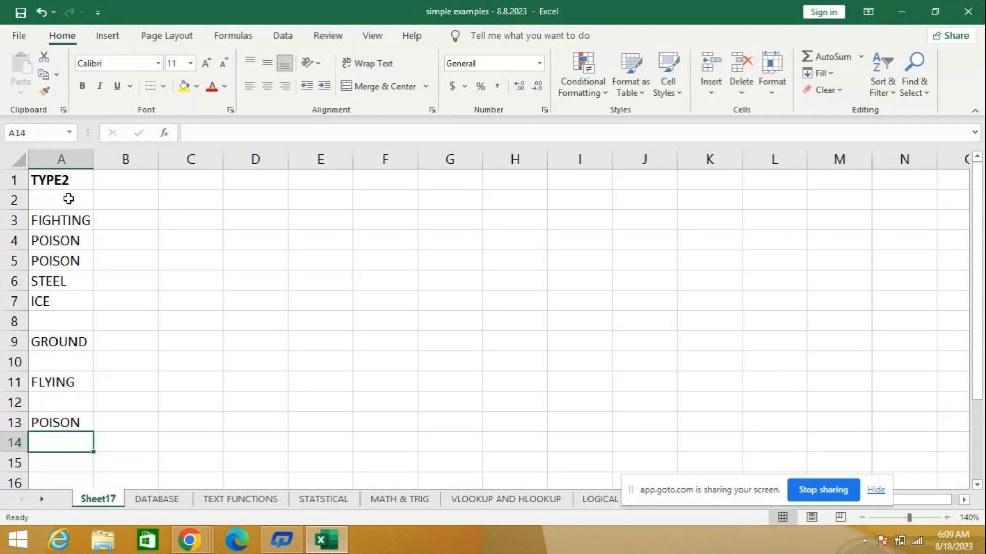
text(=)
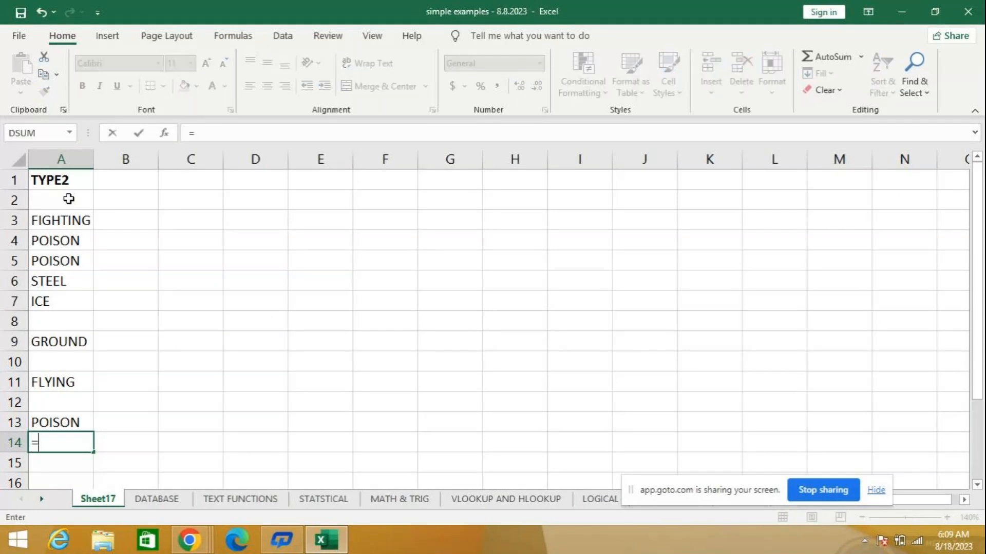
text(count)
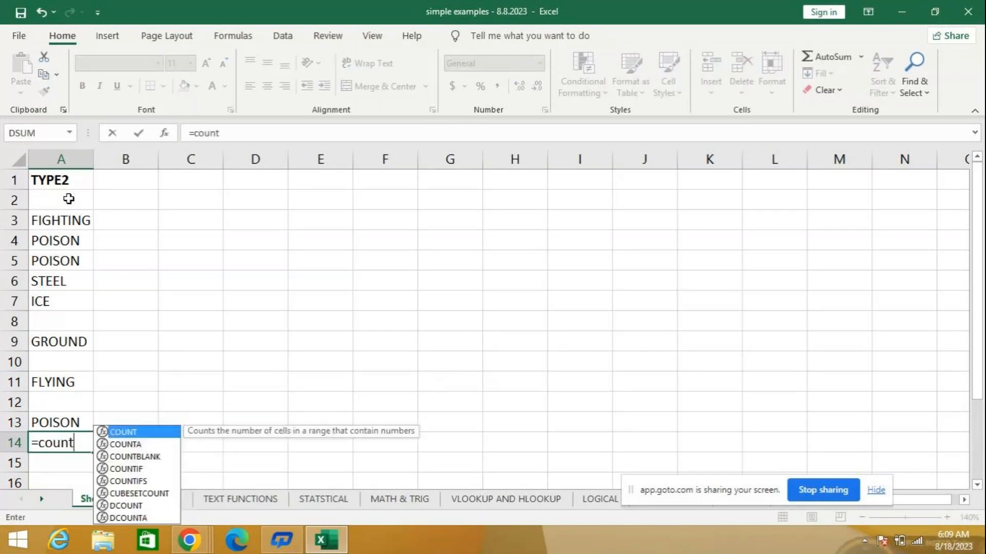
key(Down)
key(Down)
key(Tab)
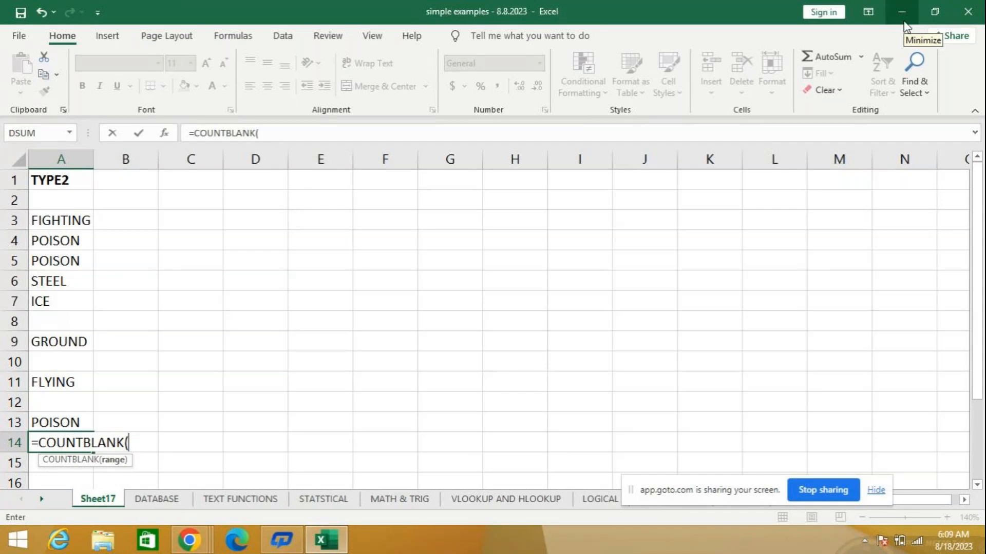
text(a)
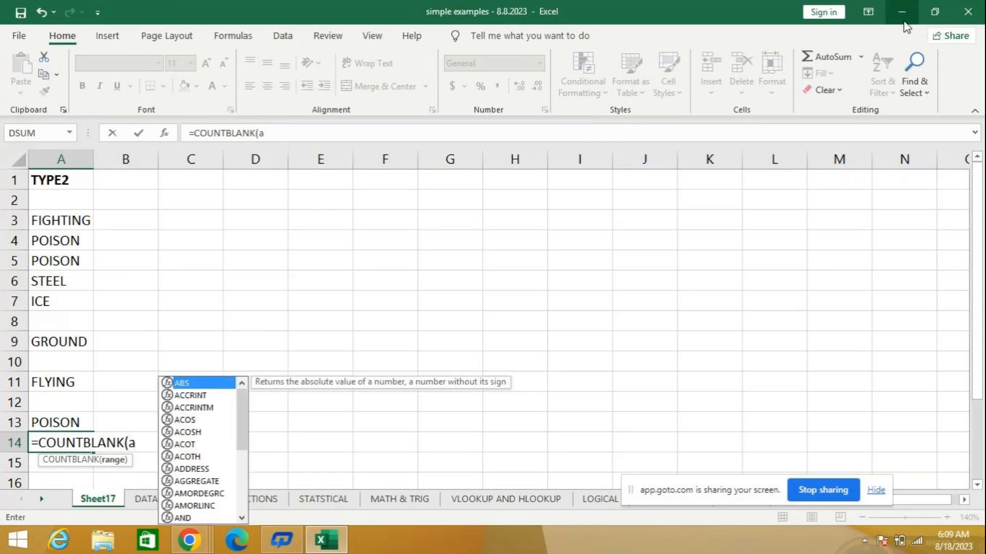
text(2:)
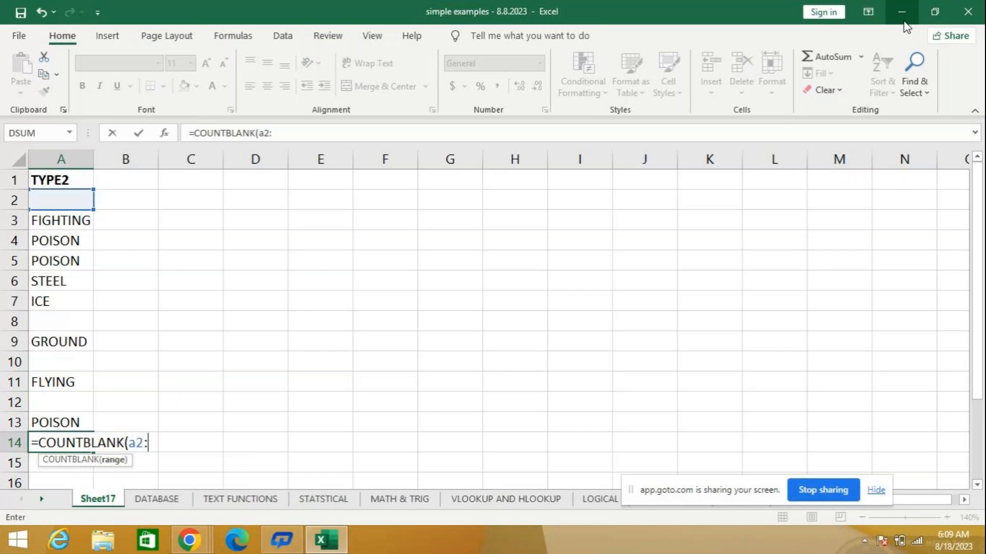
text(a13)
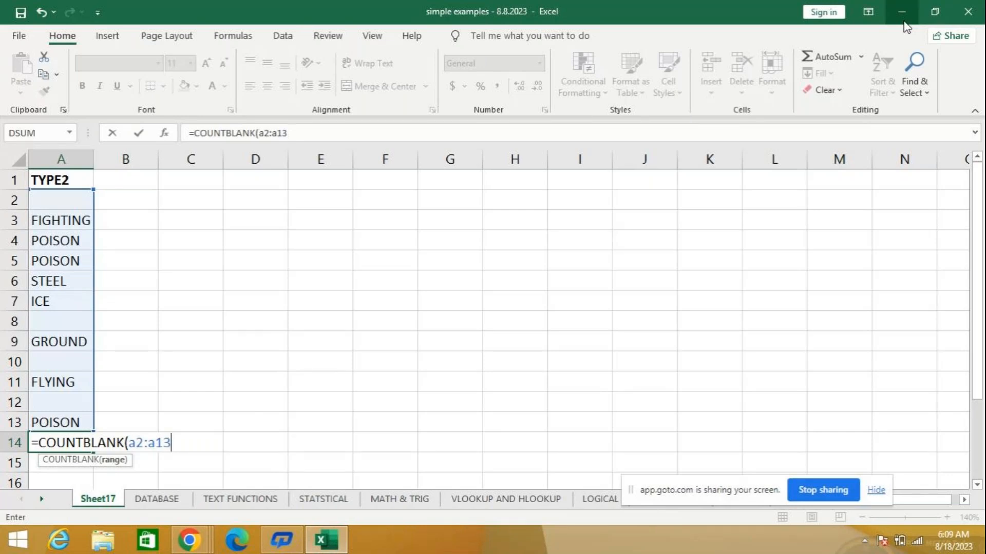
key(Return)
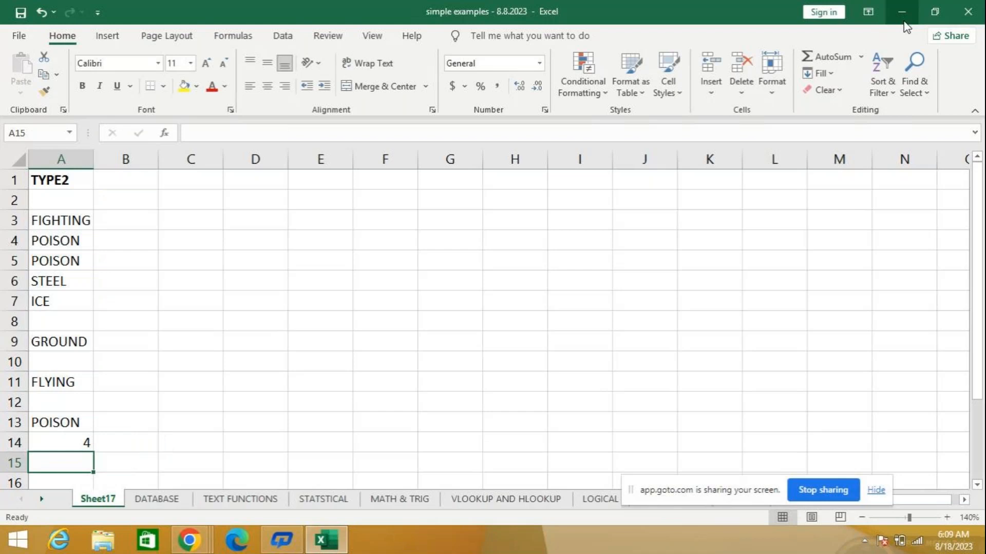
- Delete the last TYPE2 entry in cell A13 and check how the COUNTBLANK formula in A14 responds
key(Up)
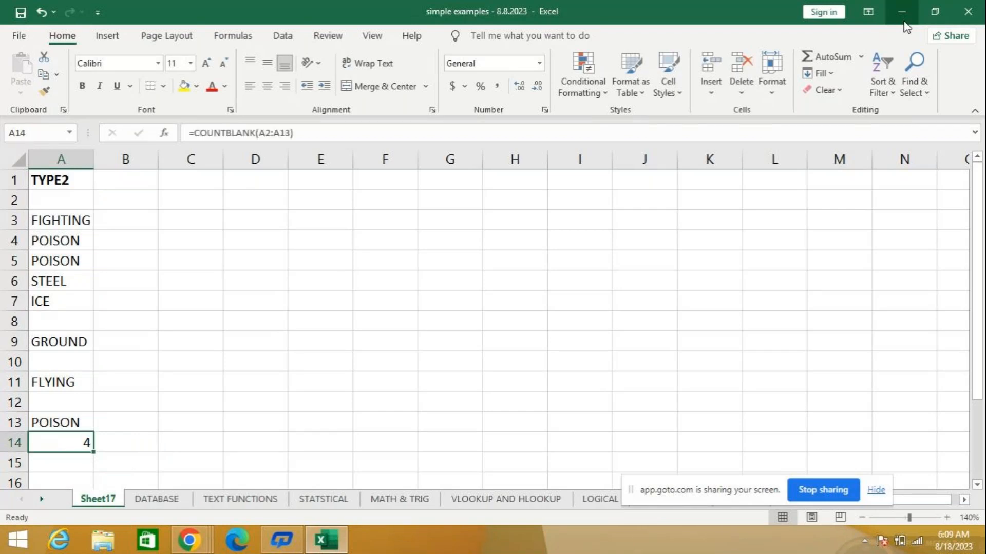
key(Up)
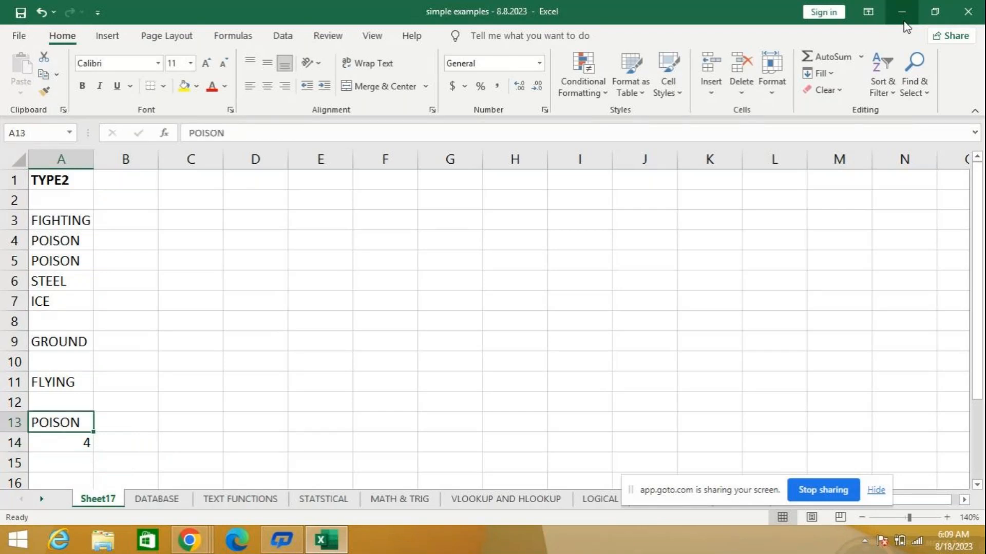
key(Delete)
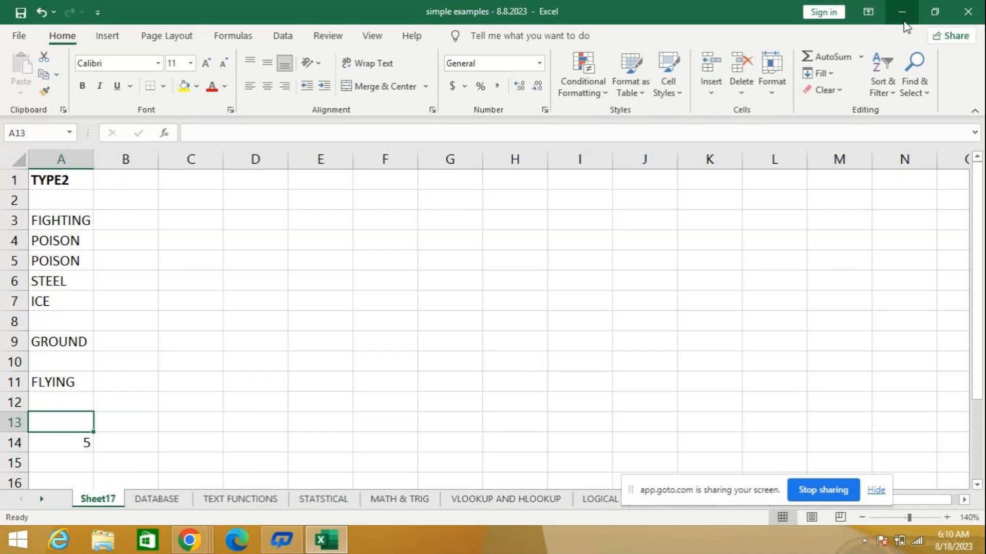
key(Down)
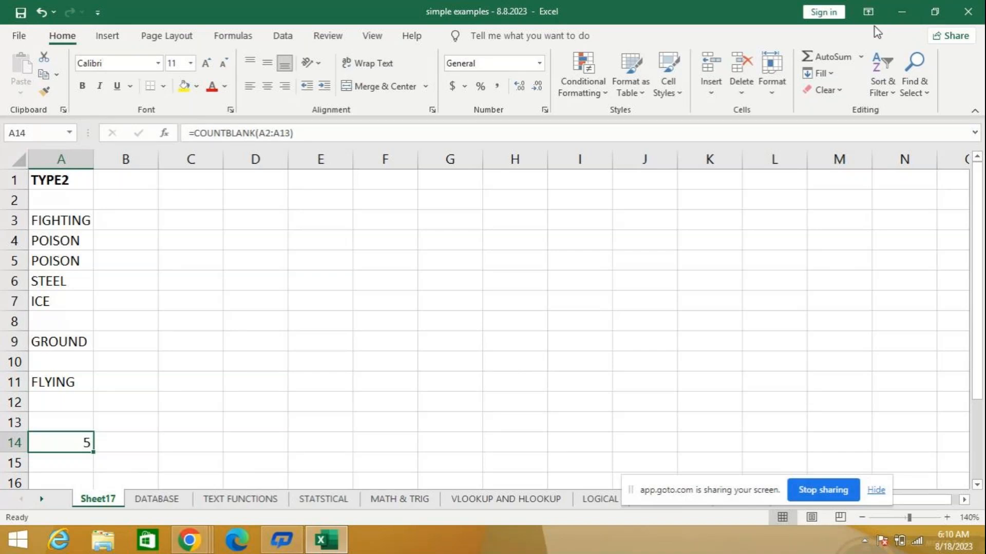
- Review the COUNTA example above the COUNTBLANK table on the STATSTICAL sheet
click(324, 500)
scroll(352, 303, up, 6)
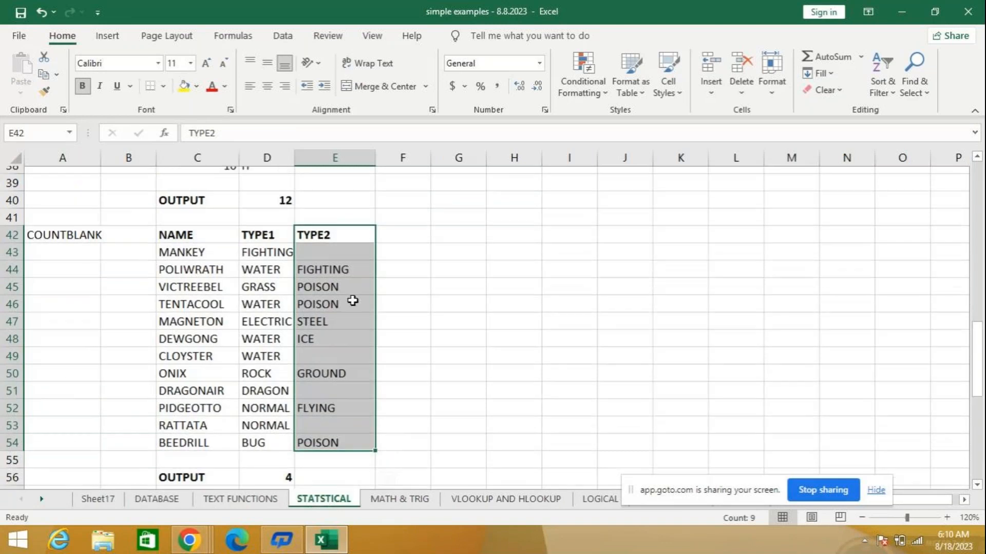
scroll(352, 329, down, 2)
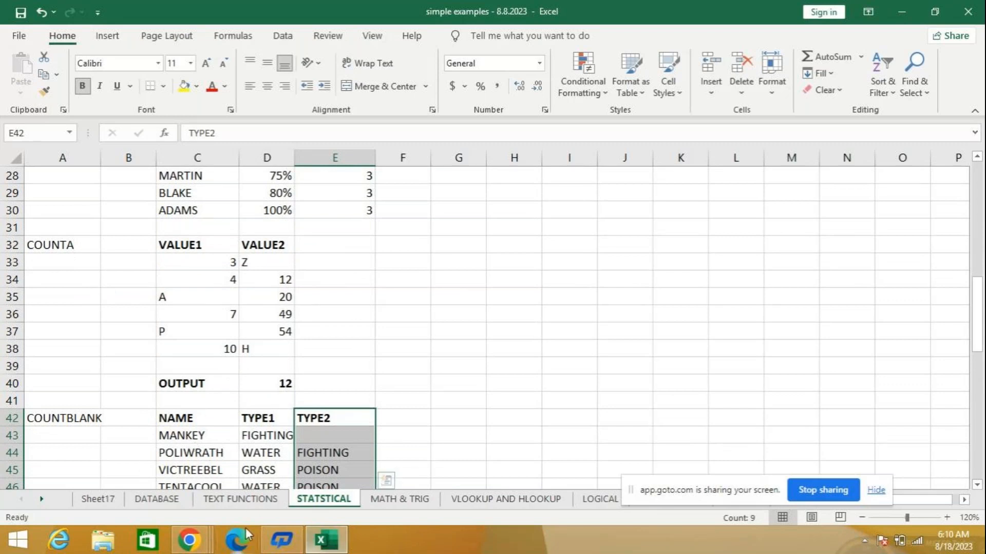
- Enter the formula =COUNTA(A2:A11) in cell E3 of Sheet17 to count the non-empty TYPE2 cells
click(98, 498)
click(347, 218)
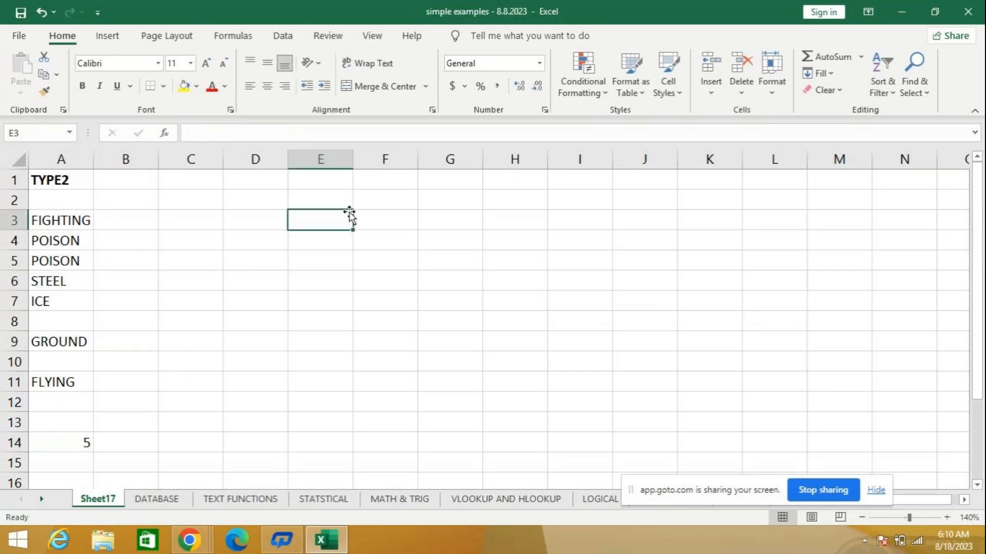
text(=count)
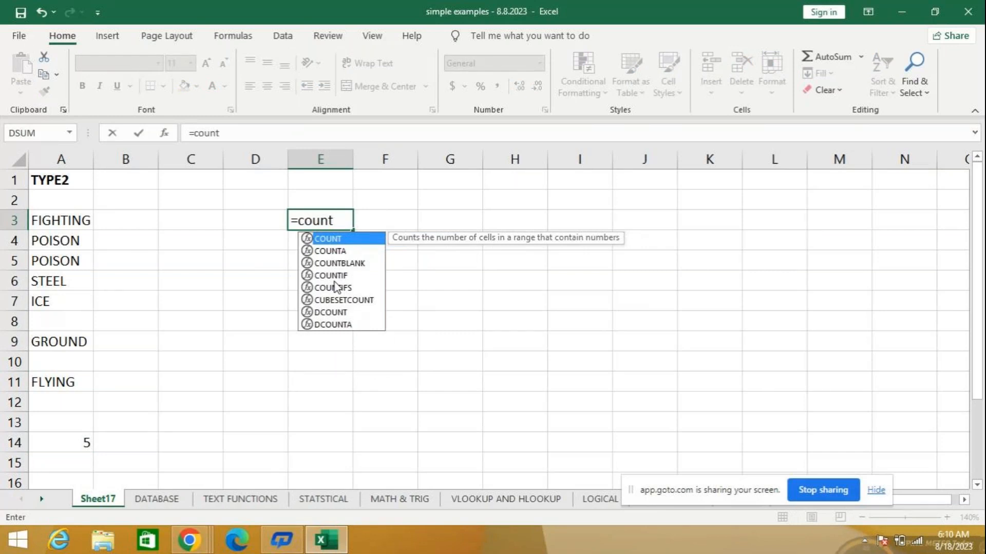
key(Down)
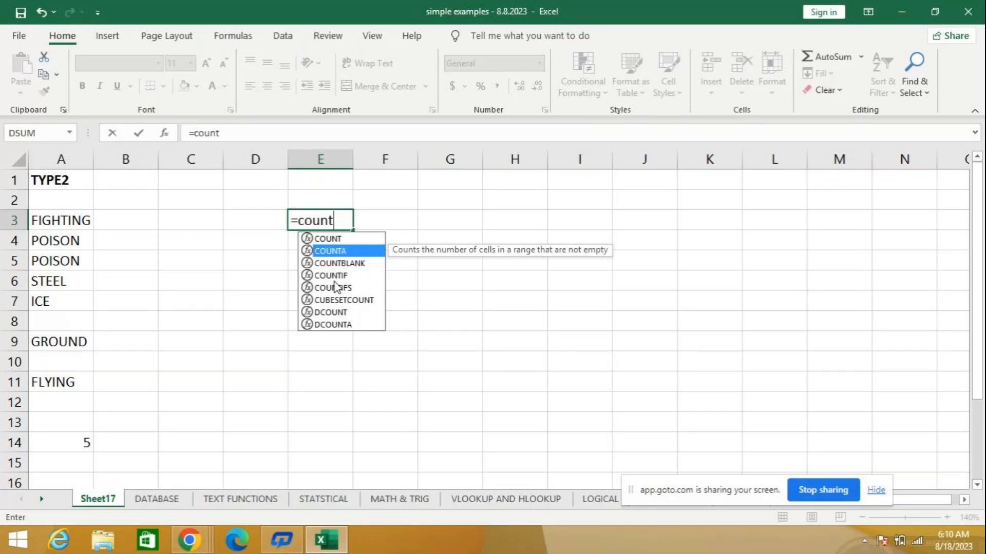
text(a)
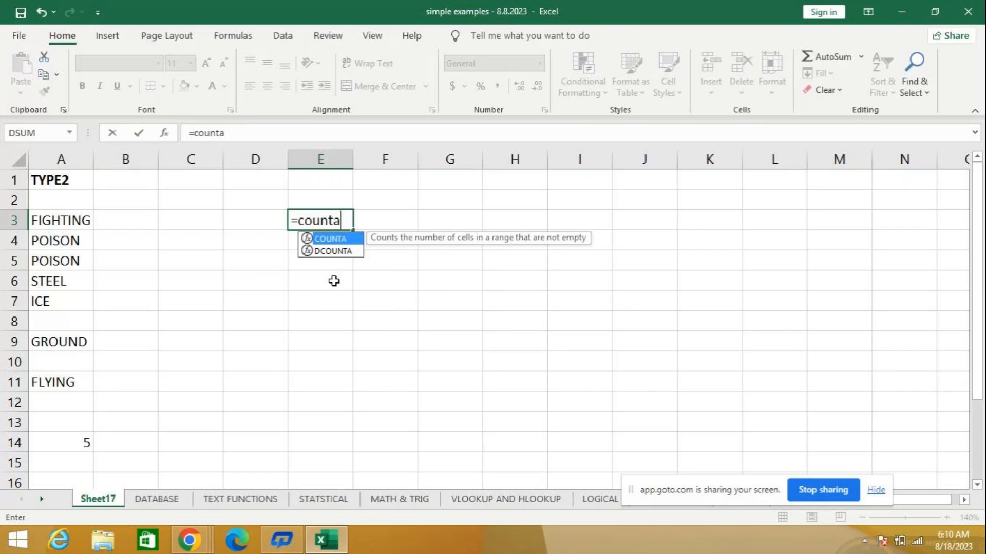
text(()
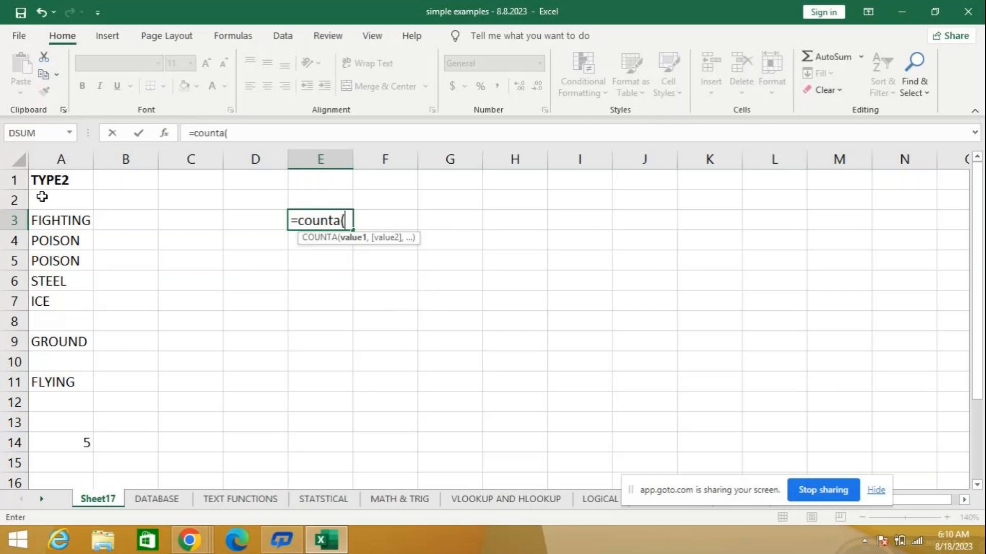
drag(56, 196, 63, 385)
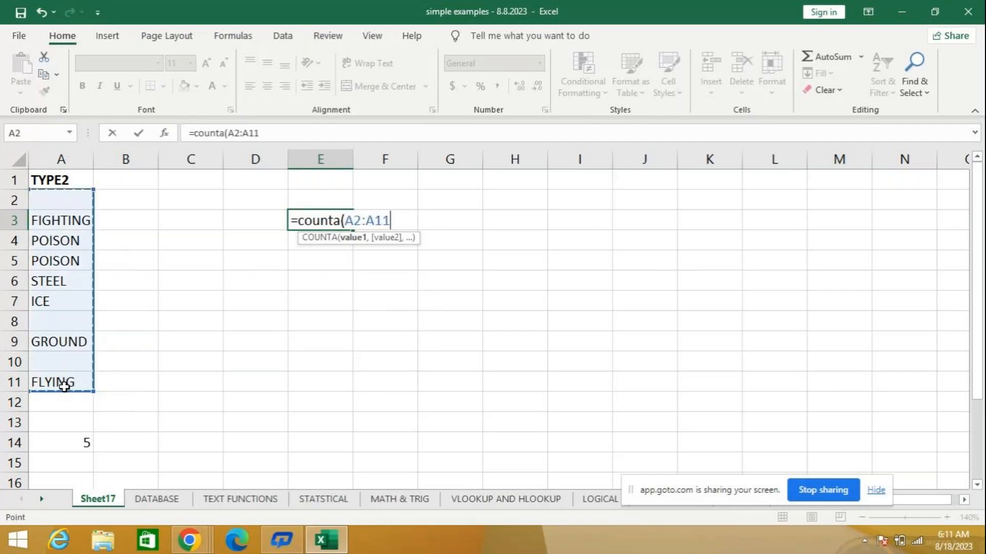
text())
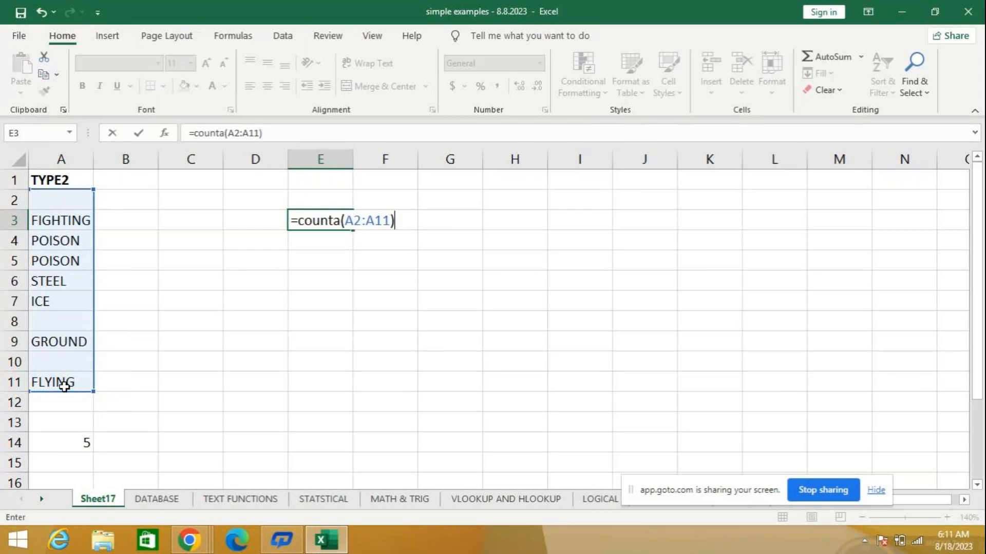
key(Return)
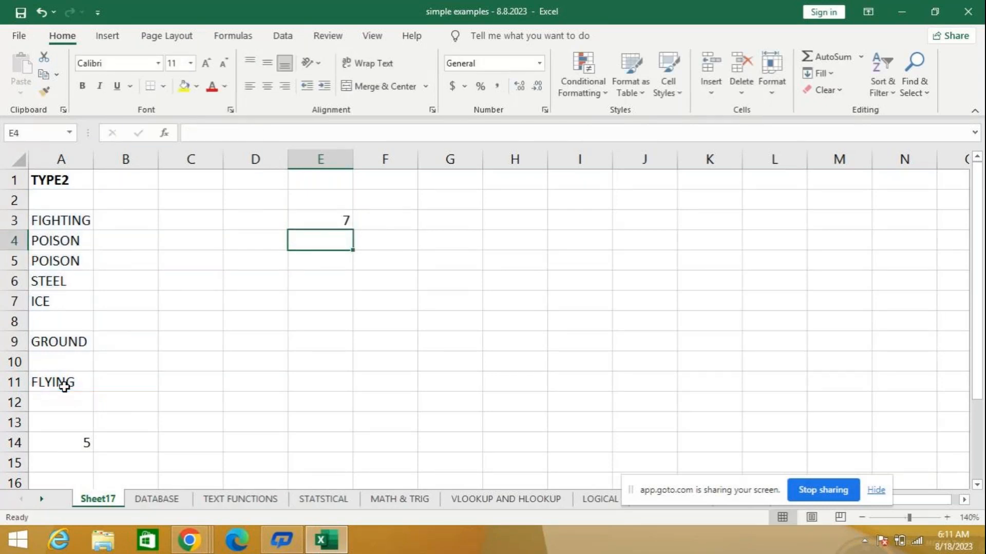
- Clear the COUNTBLANK formula from A14 and check the filled cells in A2:A11 against the COUNTA formula in E3
key(Up)
drag(61, 197, 57, 384)
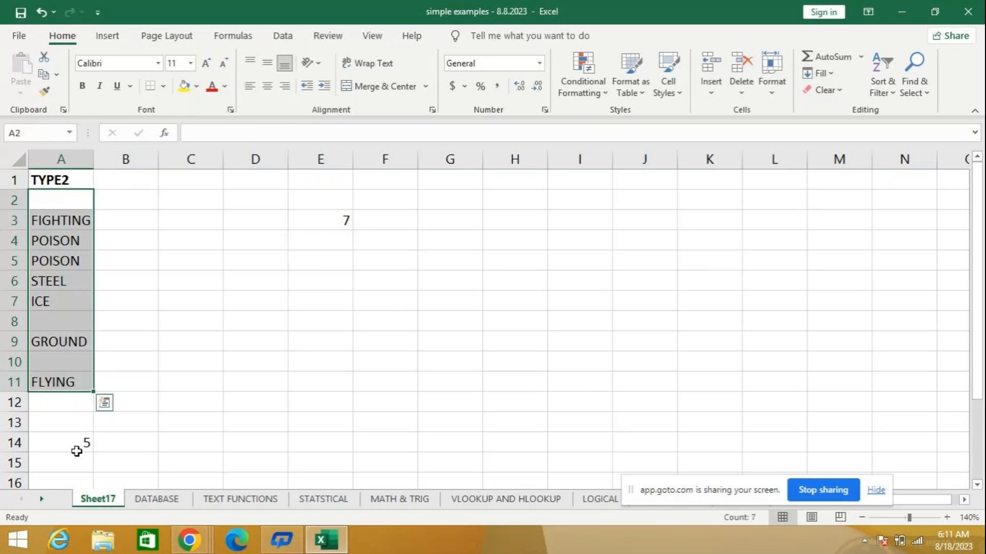
click(75, 444)
drag(80, 198, 70, 394)
drag(60, 199, 52, 381)
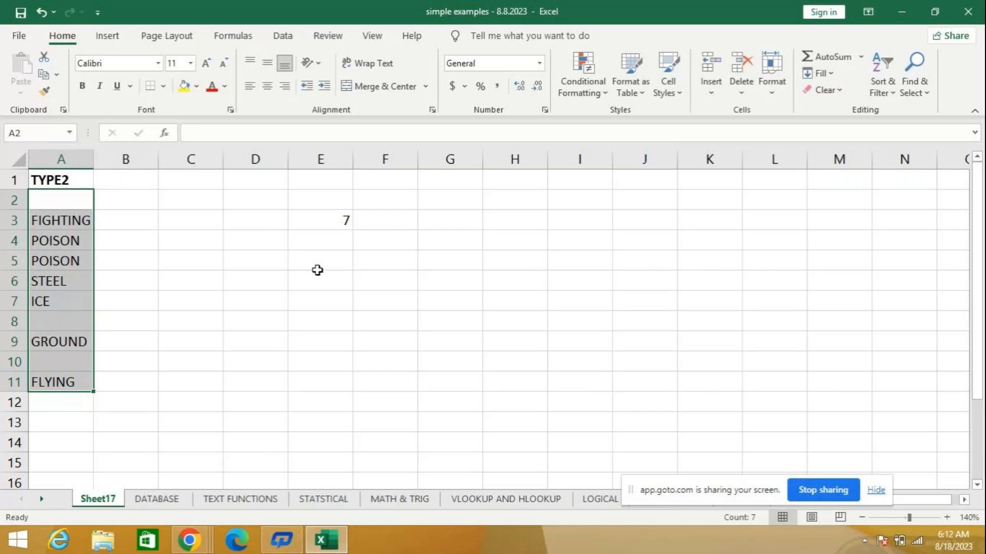
click(326, 219)
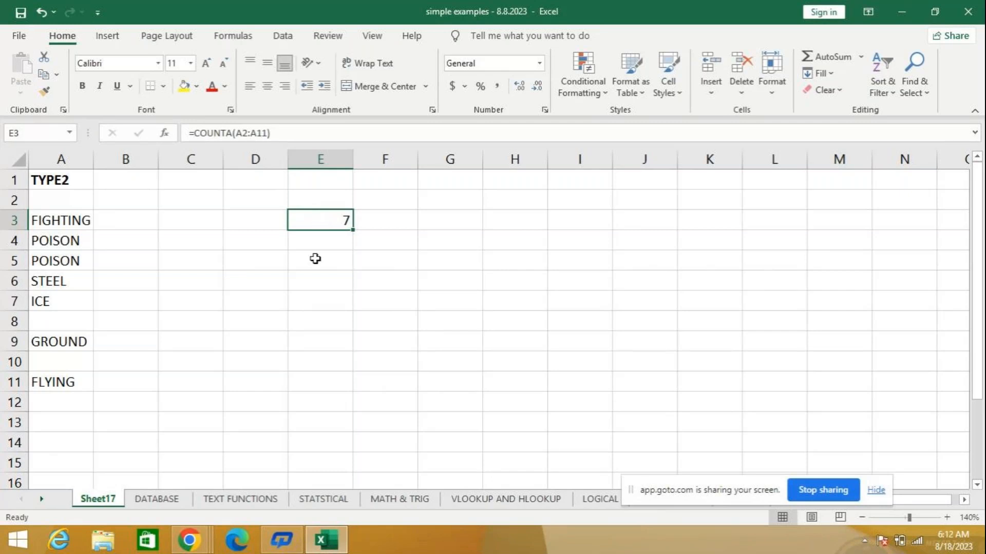
- Copy the GRADE column (D24:D30) of the RANK example on the STATSTICAL sheet and paste it at cell G3 of Sheet17
click(318, 501)
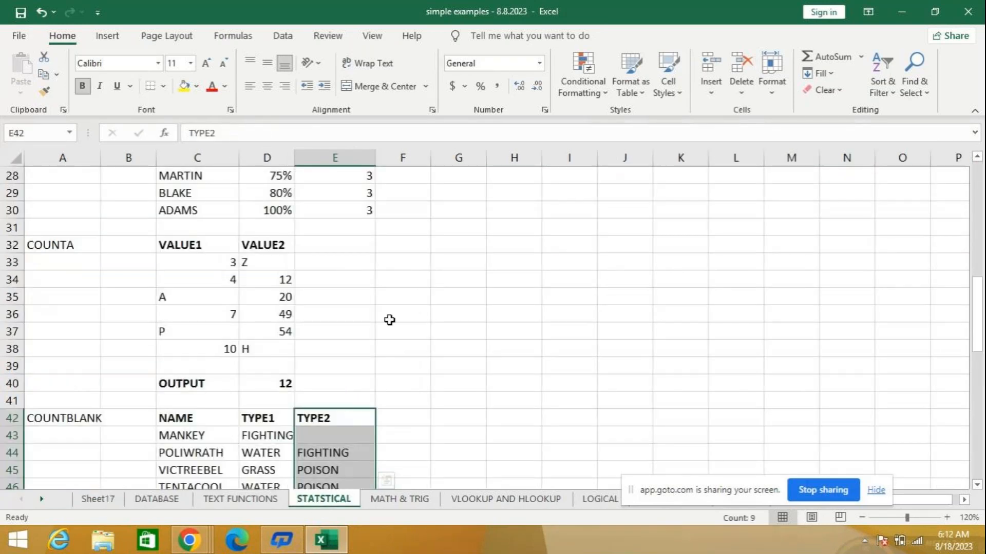
scroll(389, 319, up, 1)
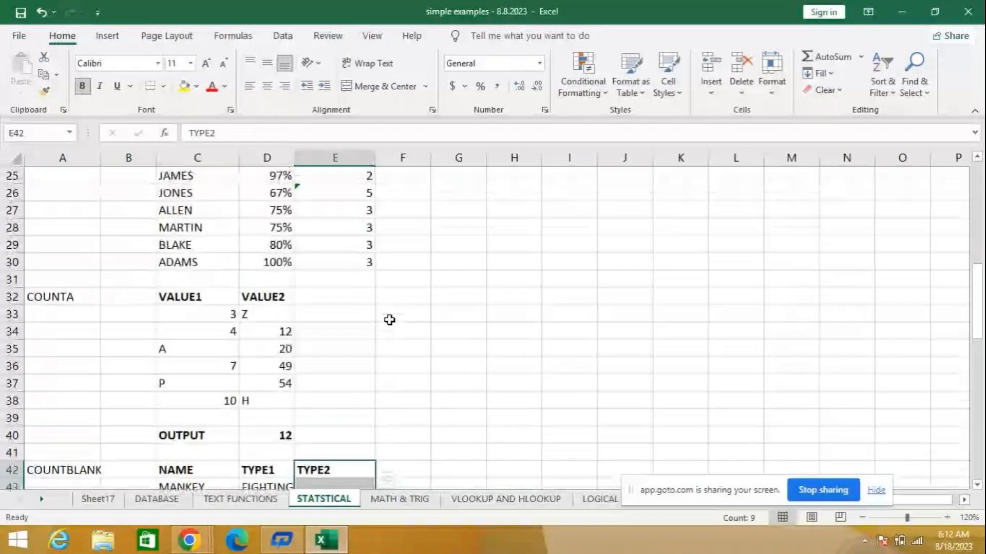
scroll(390, 320, up, 2)
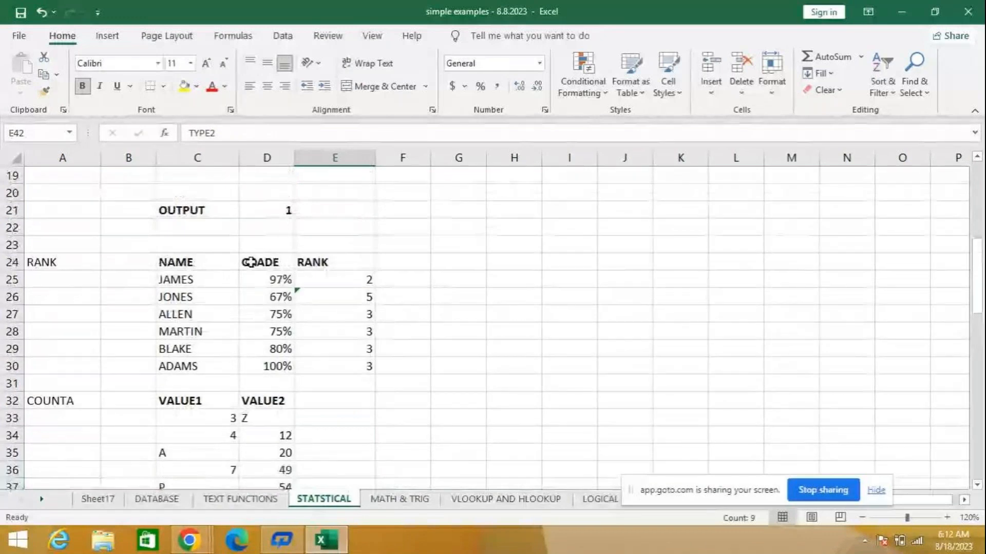
drag(250, 262, 348, 365)
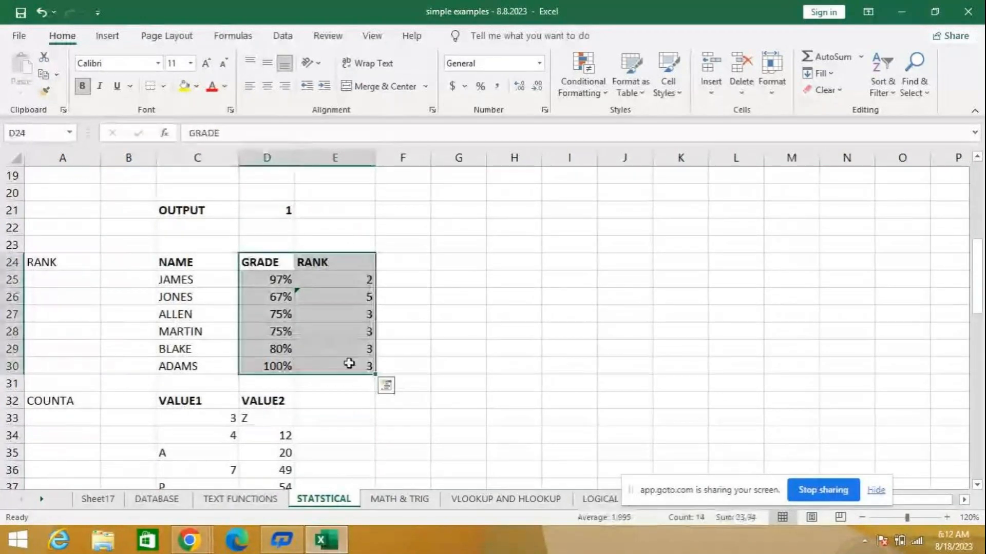
click(457, 293)
drag(280, 265, 249, 353)
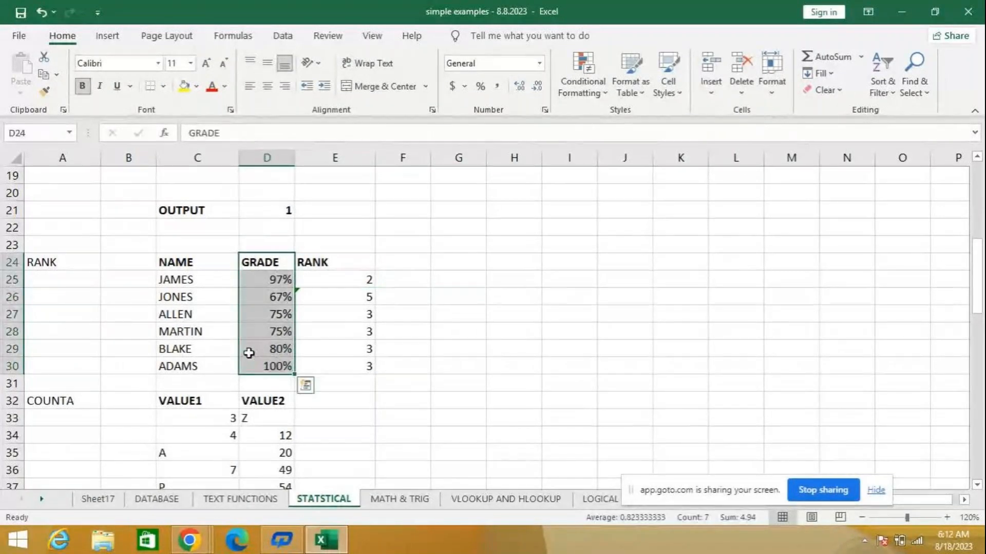
key(ctrl+c)
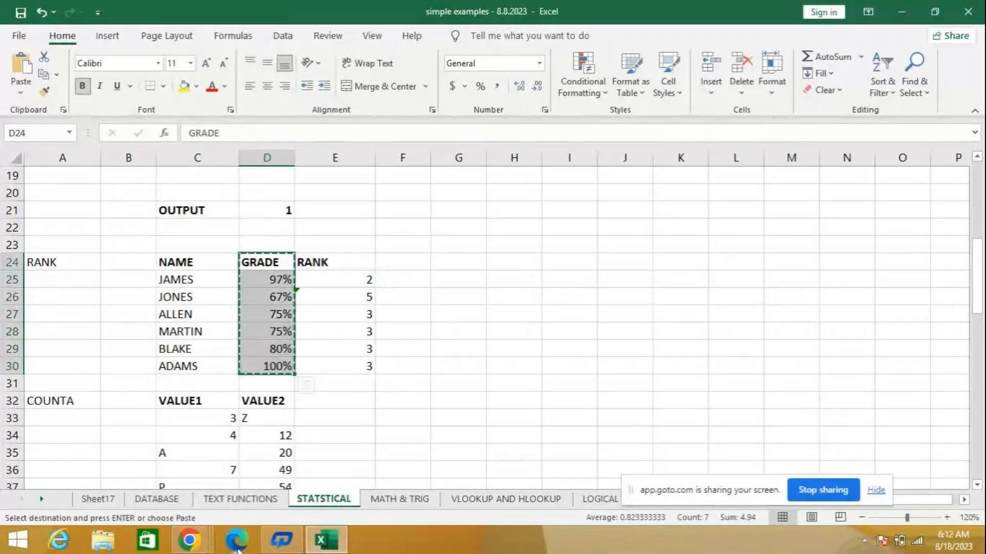
click(105, 501)
click(452, 220)
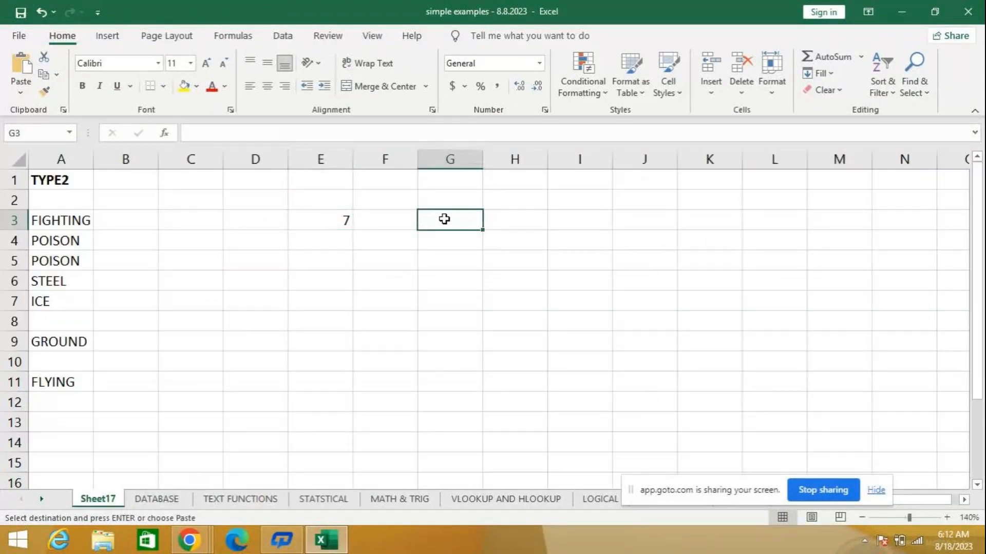
key(ctrl+v)
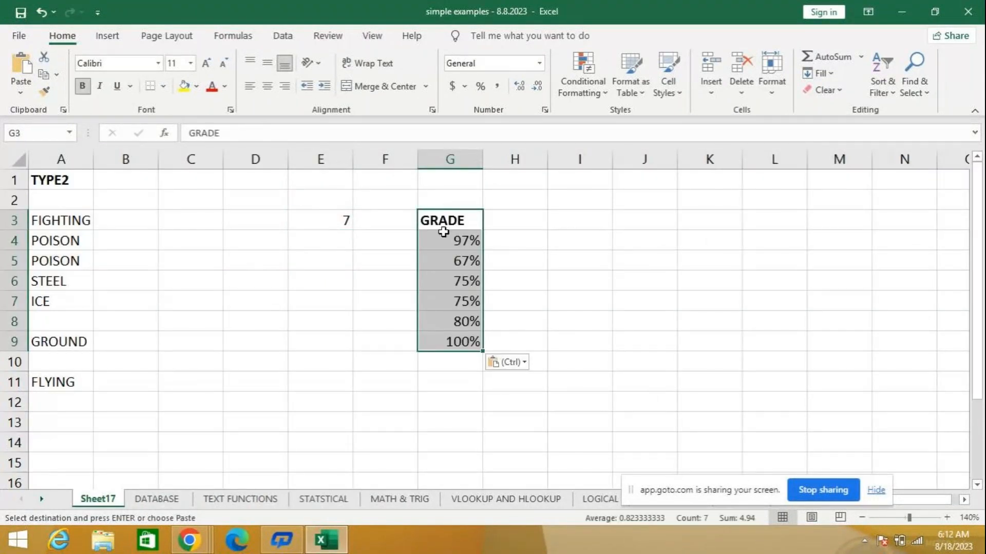
- Delete the COUNTA formula in cell E3 and select cell H4 beside the first grade
click(523, 244)
click(337, 222)
key(Delete)
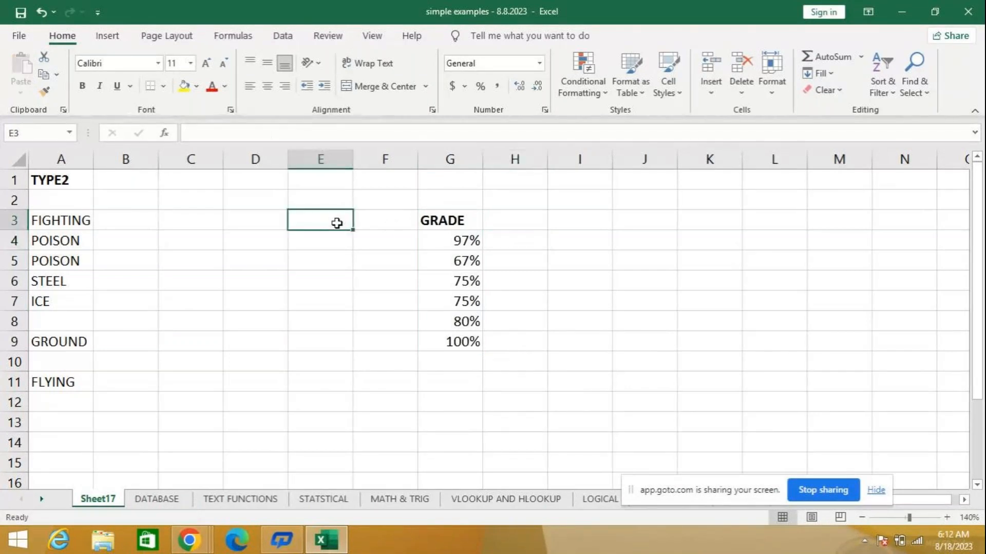
click(519, 244)
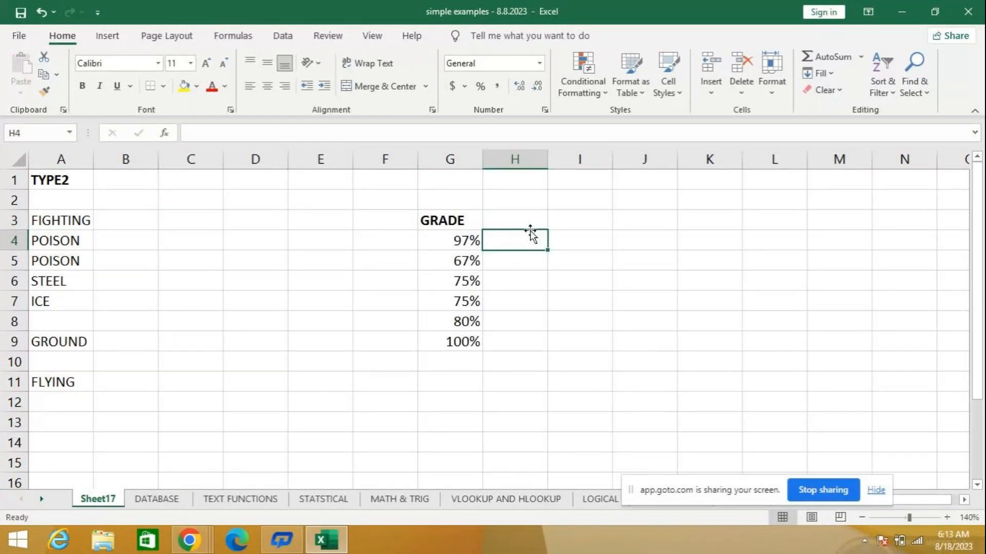
- Enter the heading Rank in cell H3 beside the GRADE heading
click(520, 222)
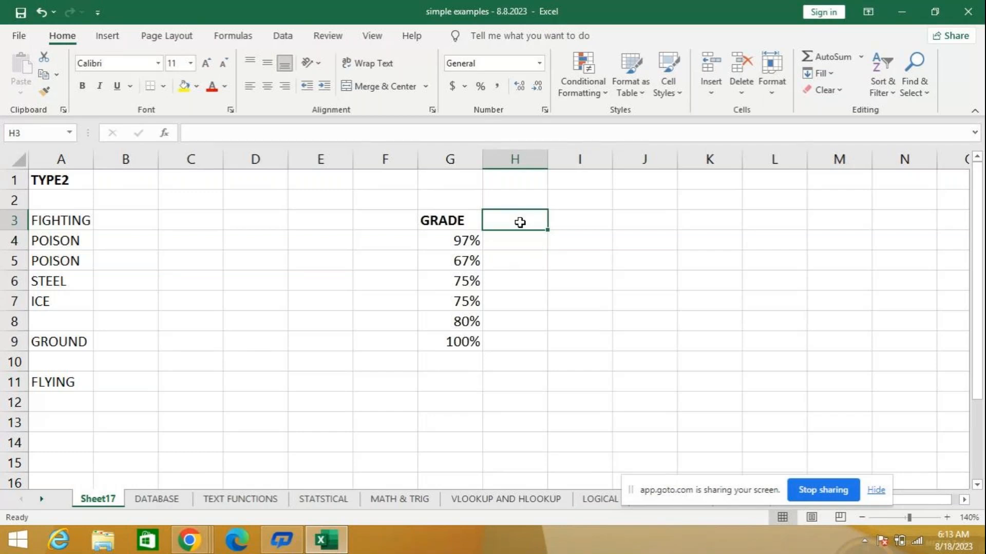
text(Rank)
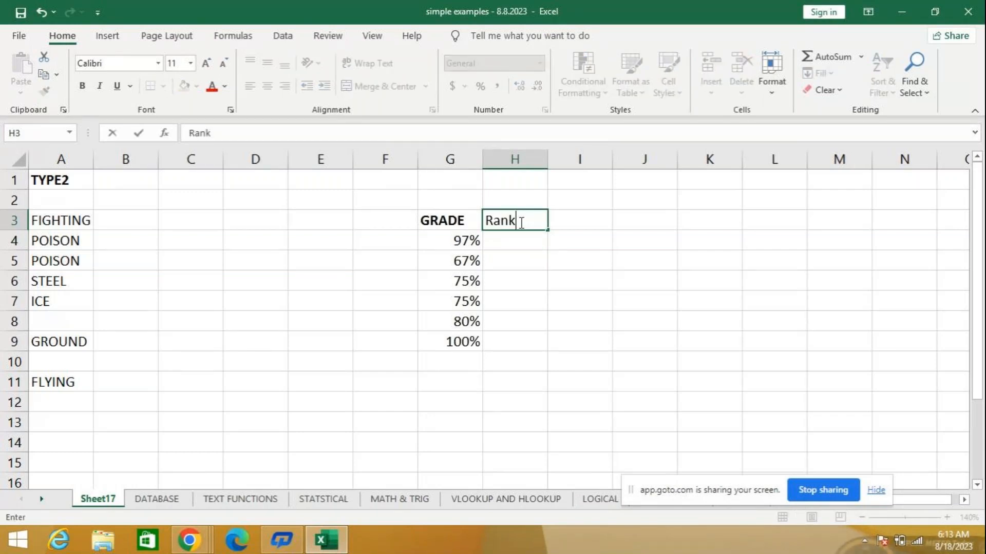
key(Return)
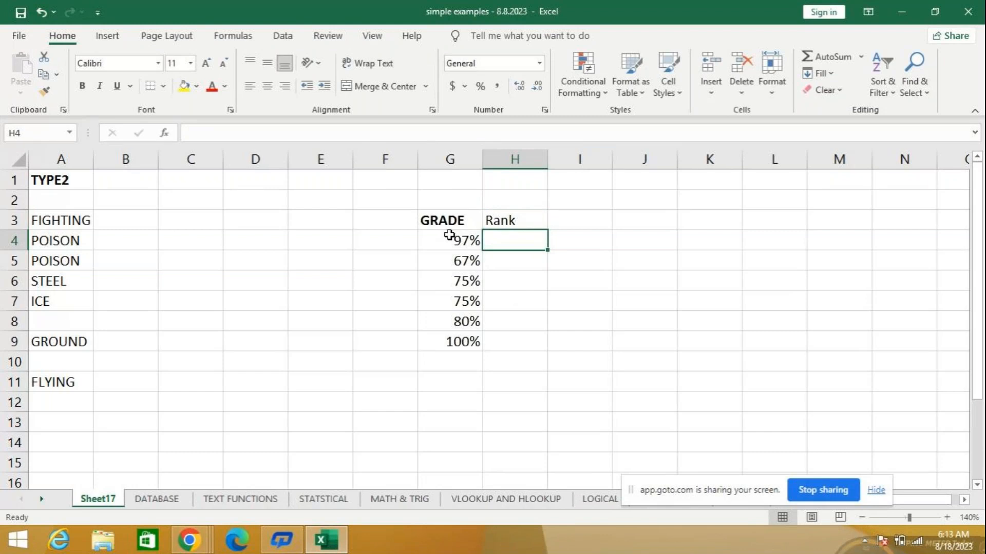
- Sort the grades in G4:G9 from smallest to largest, expanding the selection
drag(433, 237, 436, 340)
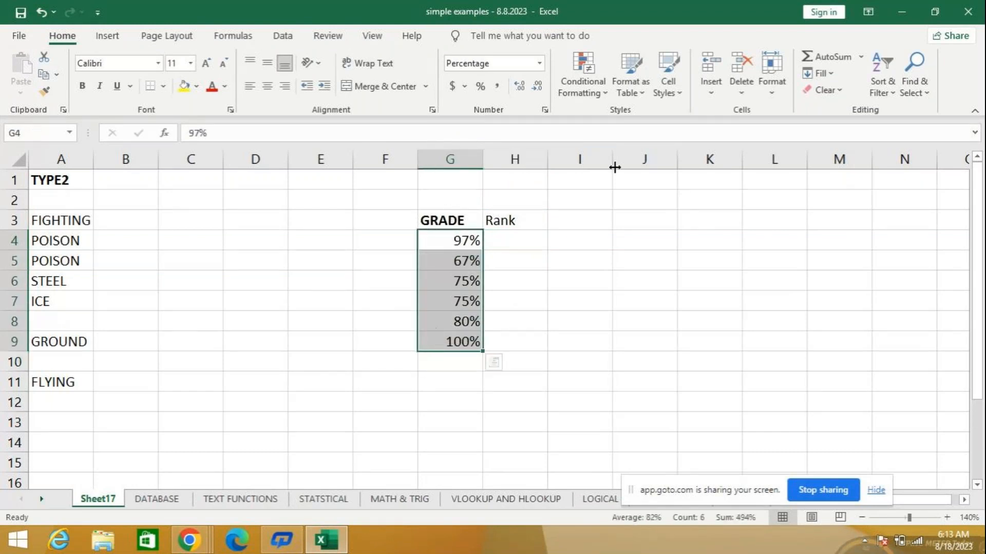
click(879, 57)
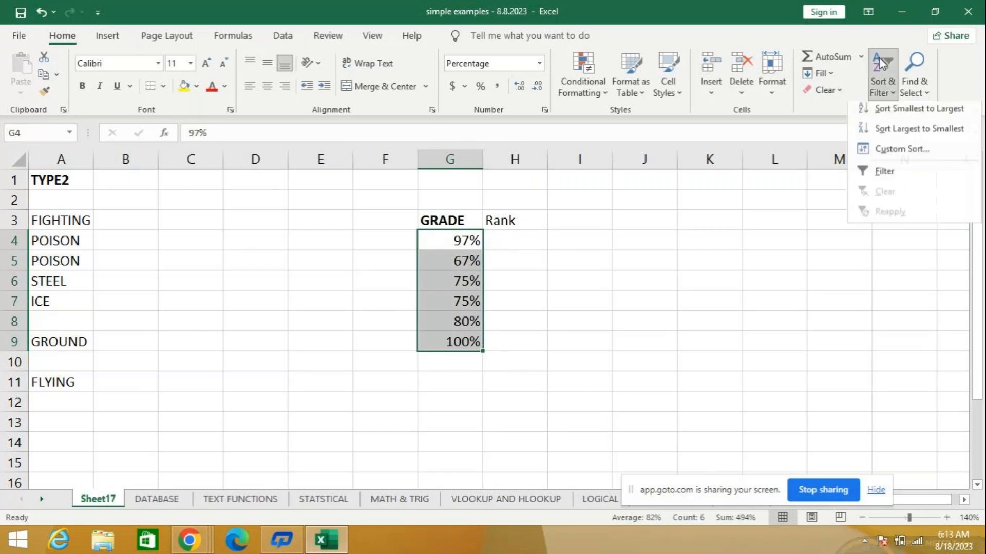
click(897, 114)
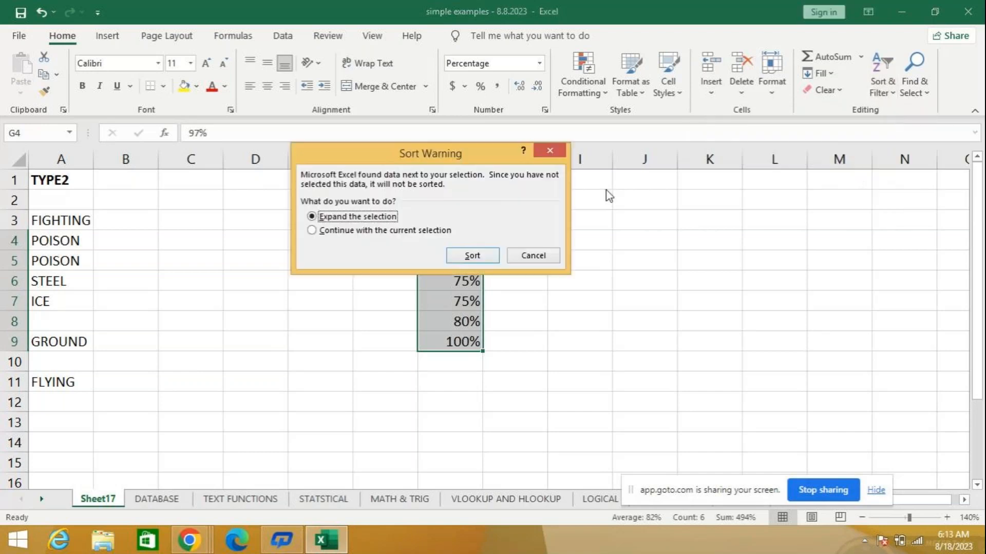
click(477, 258)
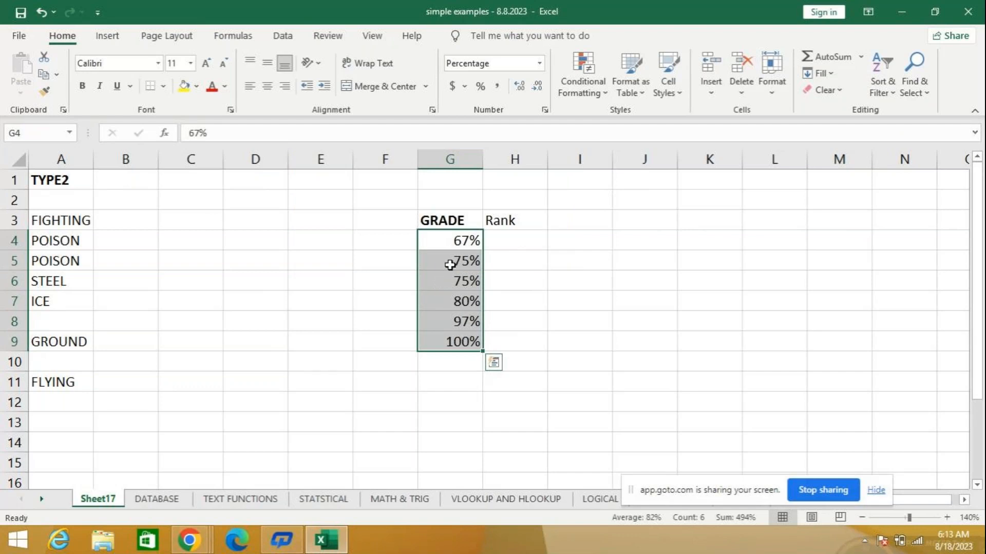
- Change the grade in G6 to 55% and sort G4:G9 again from smallest to largest with the selection expanded
click(445, 284)
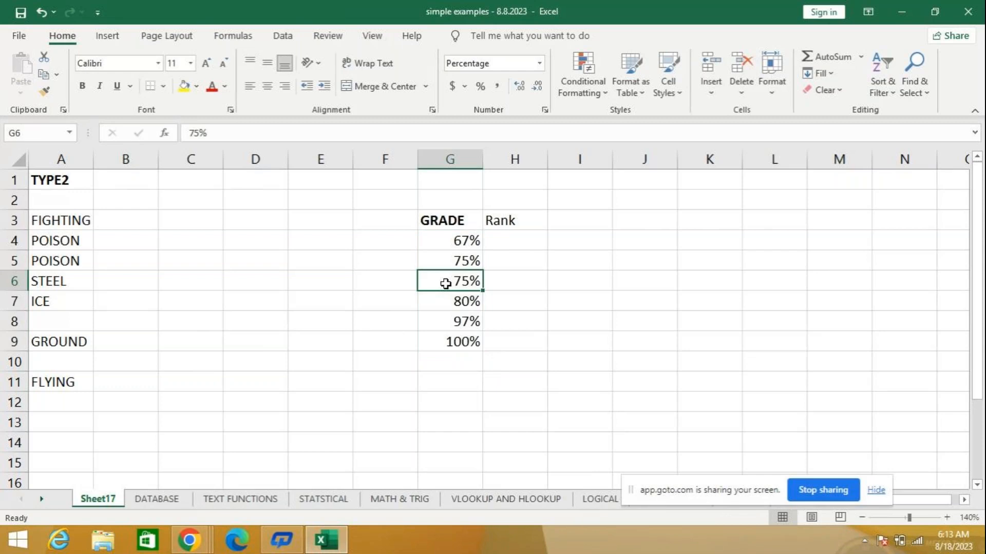
text(55)
key(Return)
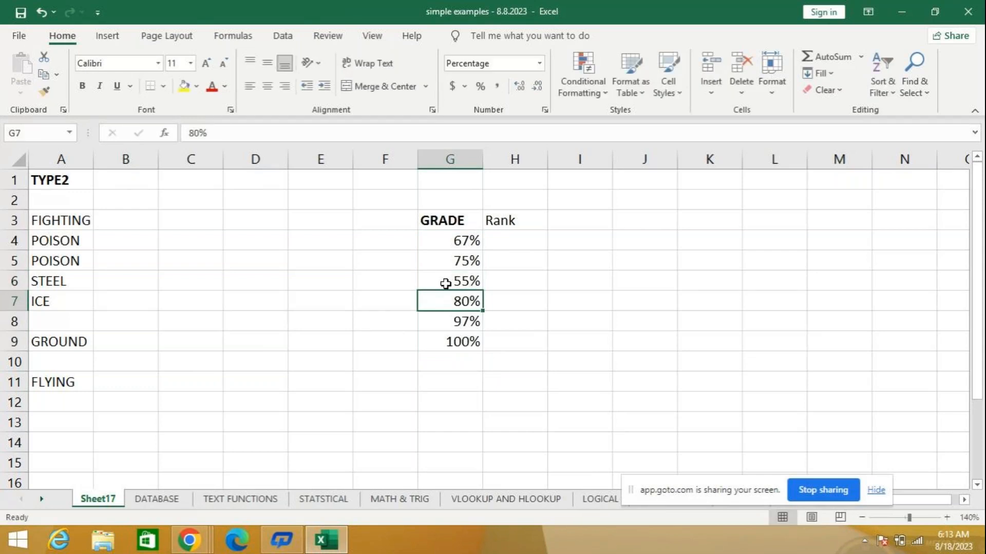
drag(442, 244, 437, 355)
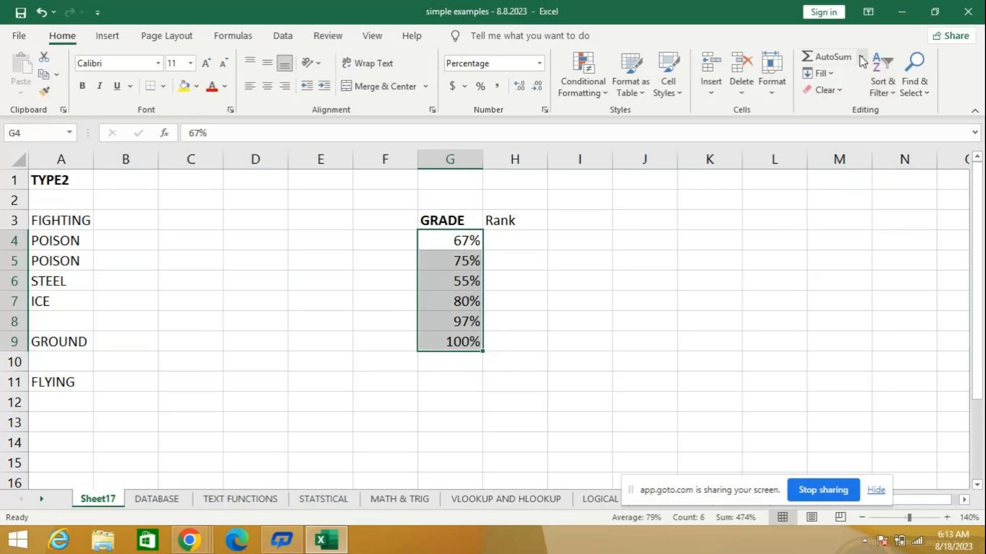
click(886, 72)
click(894, 129)
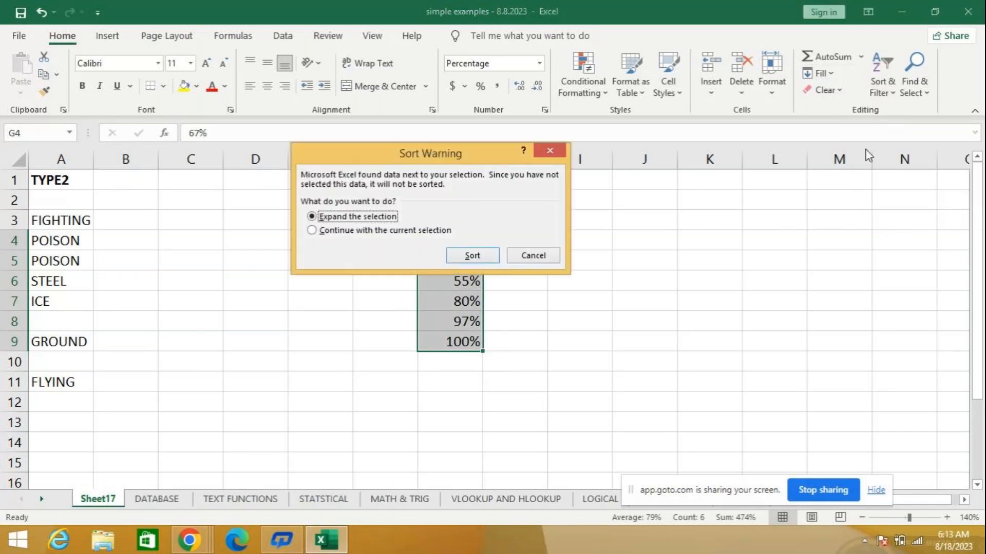
click(472, 256)
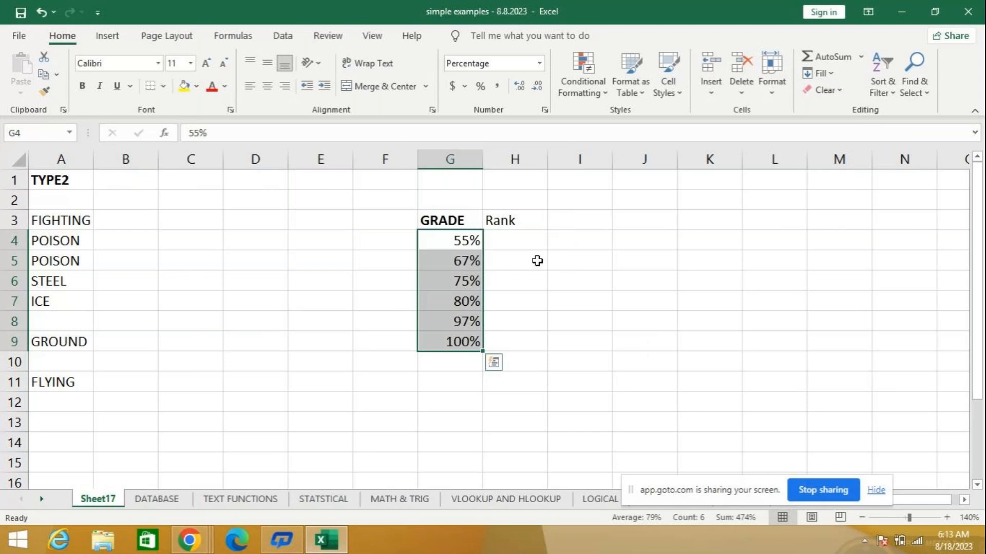
- Enter the formula =RANK(G4,G4:G9) in cell H4 to rank the first grade within the grade list
click(513, 238)
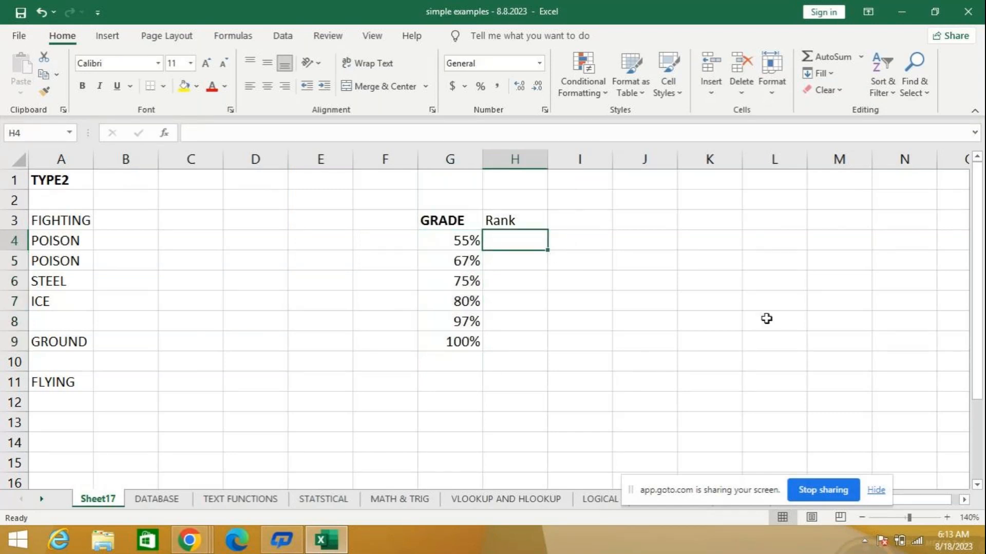
text(=)
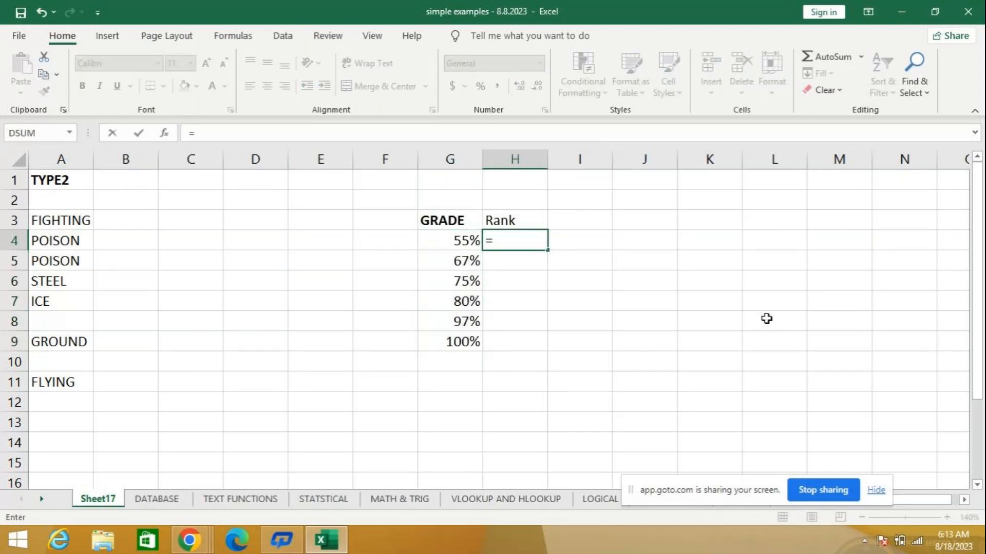
text(rank)
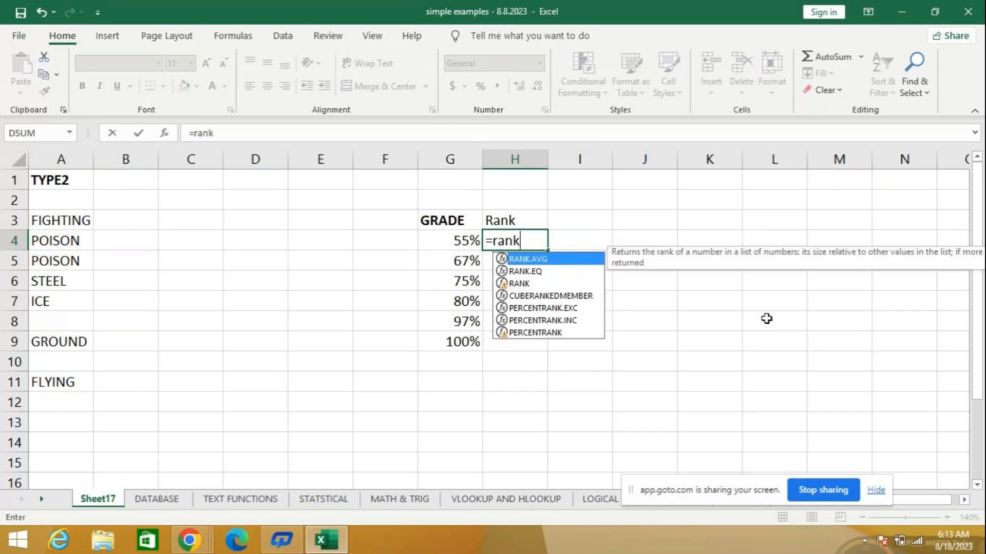
key(Down)
key(Down)
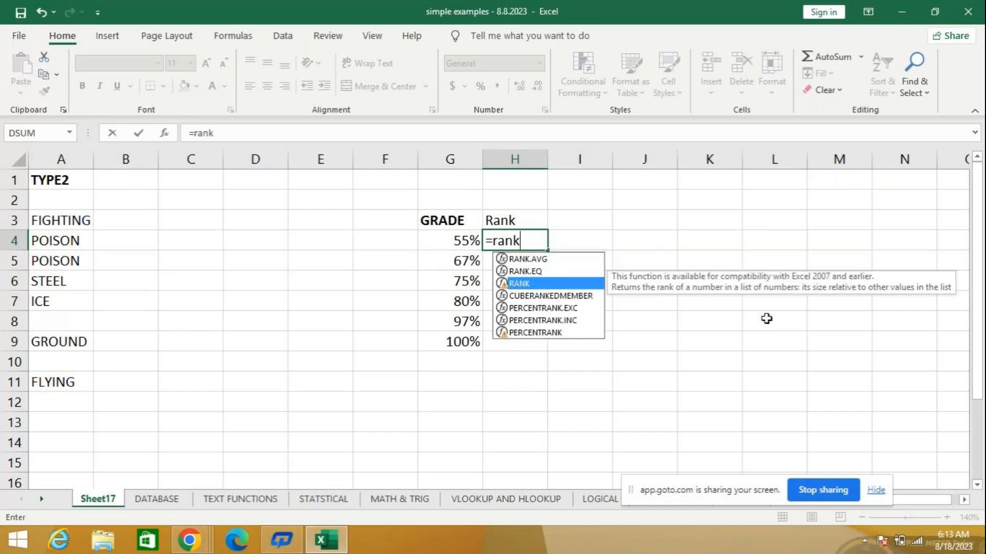
key(Tab)
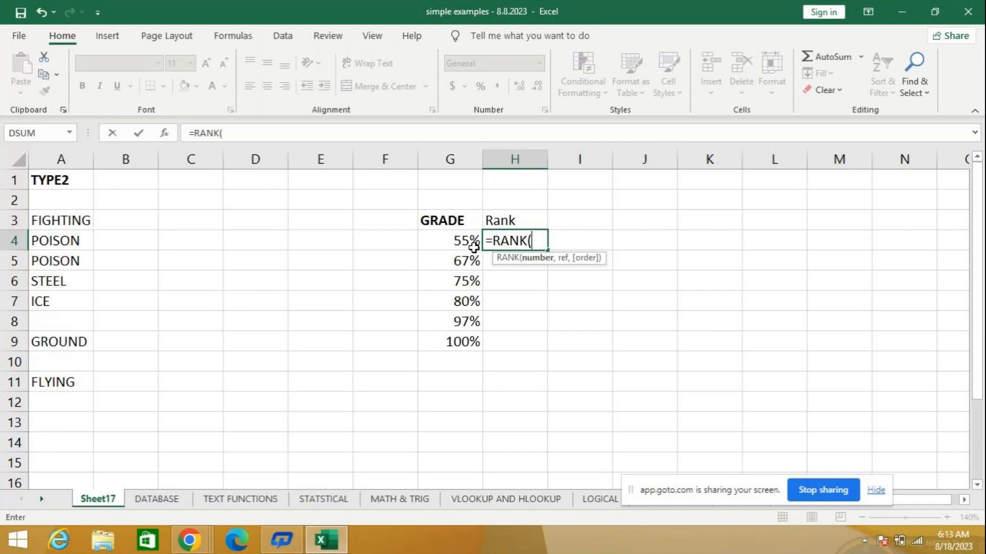
key(BackSpace)
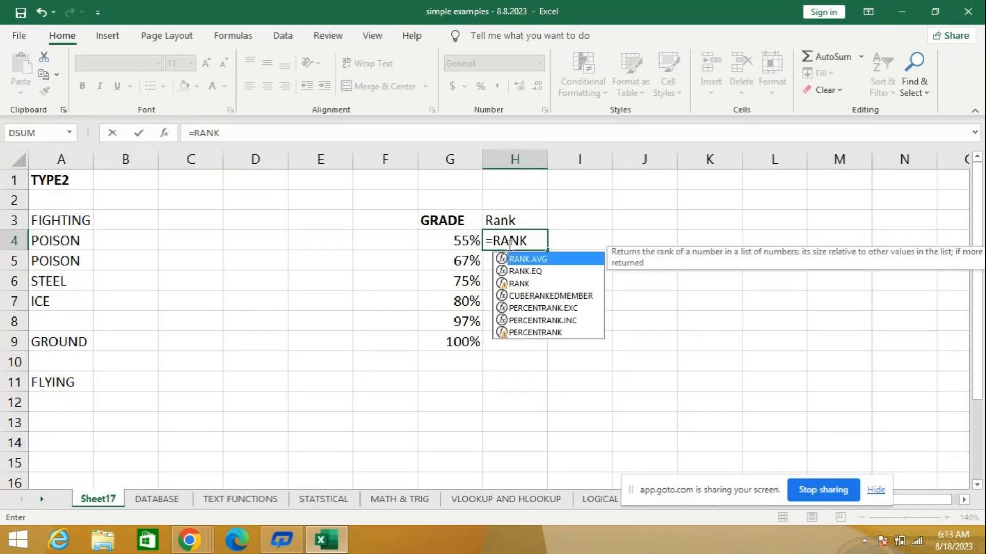
key(Down)
key(Down)
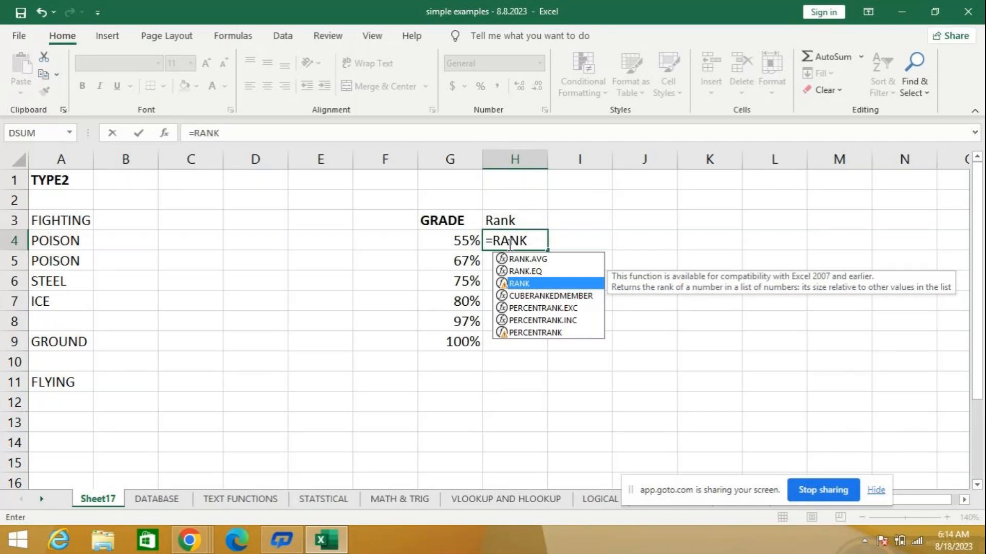
text(()
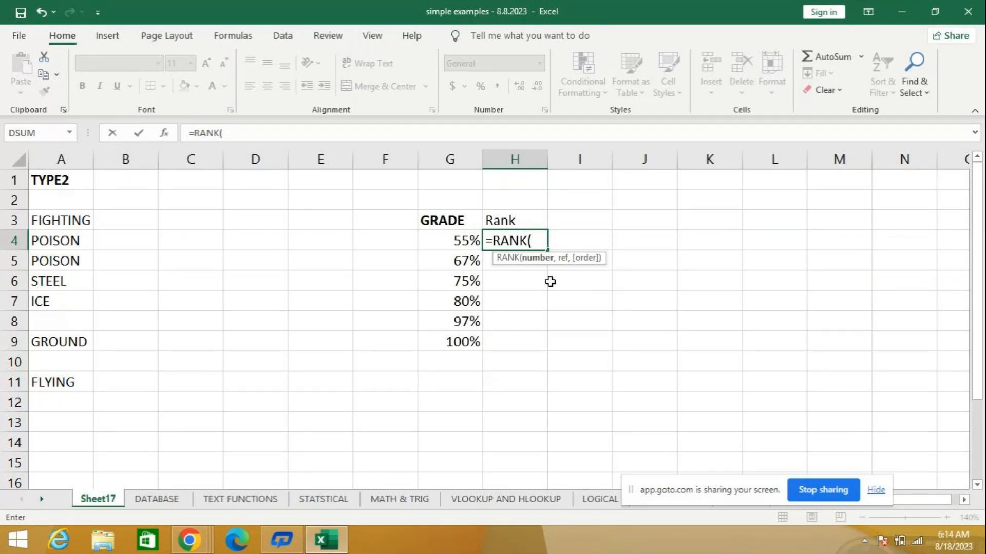
click(464, 240)
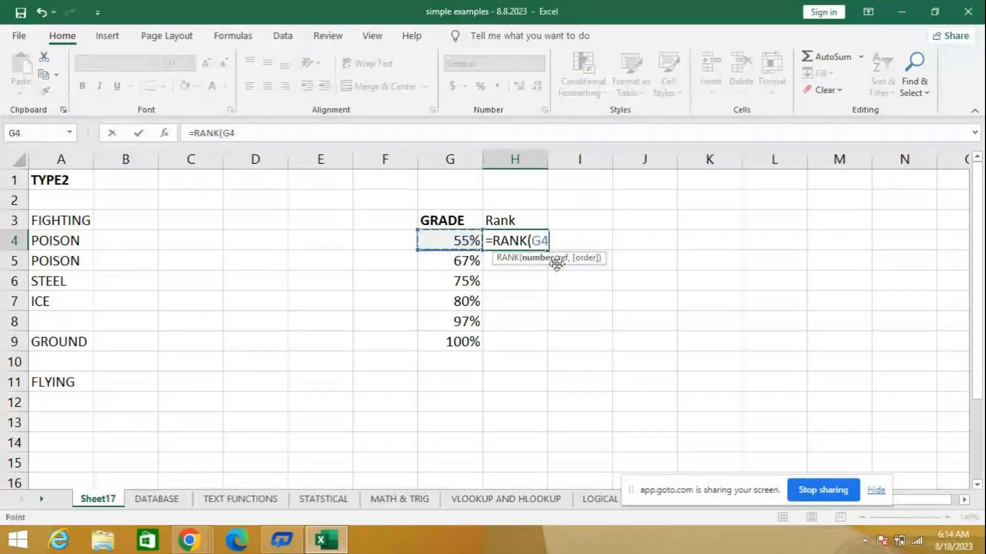
text(,)
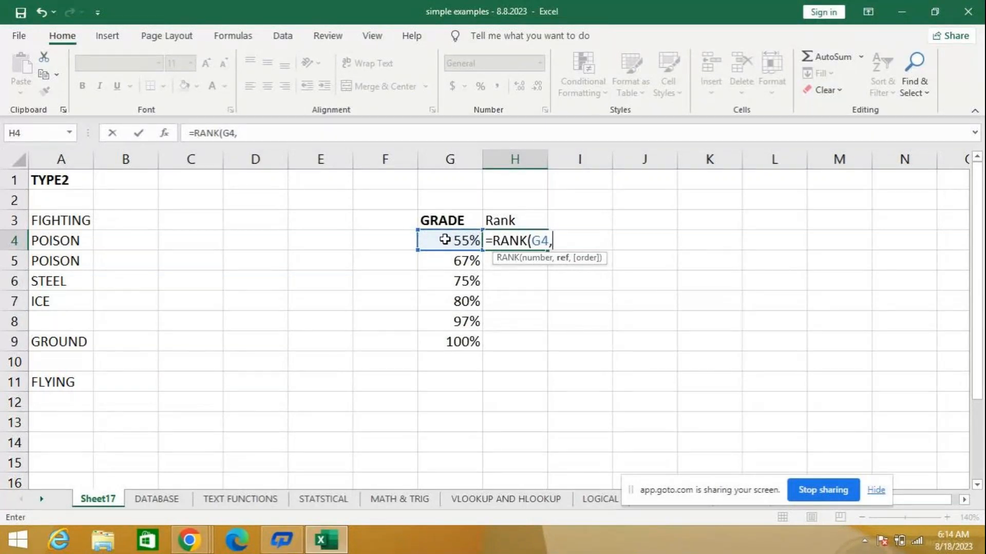
drag(445, 239, 425, 343)
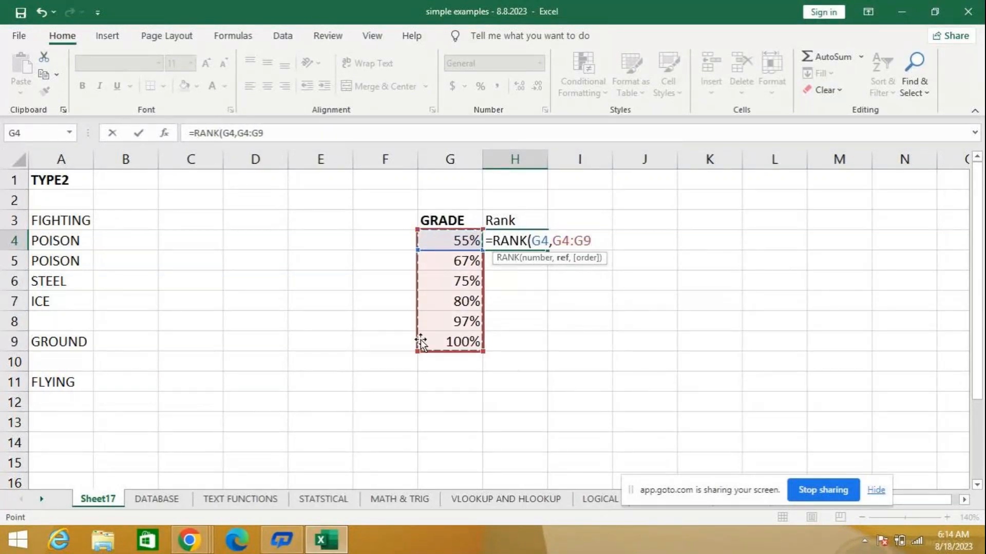
key(Return)
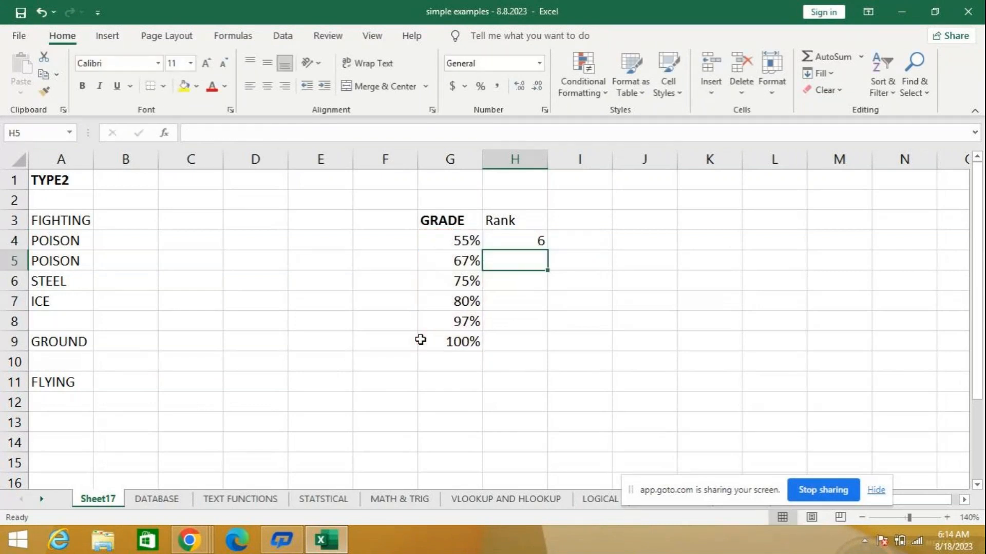
- Fill the RANK formula from H4 down to H9 and check the references in the copied formulas
click(535, 239)
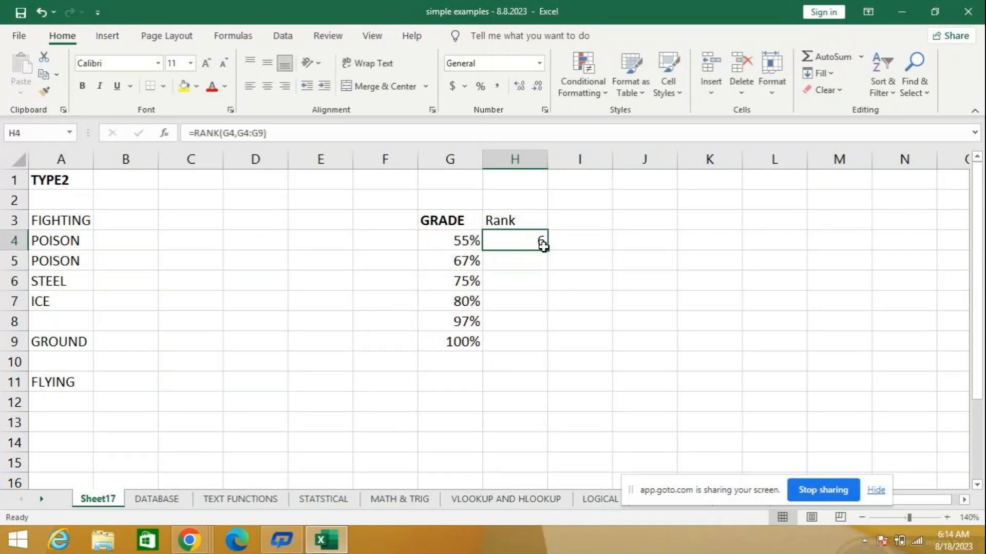
drag(549, 250, 546, 349)
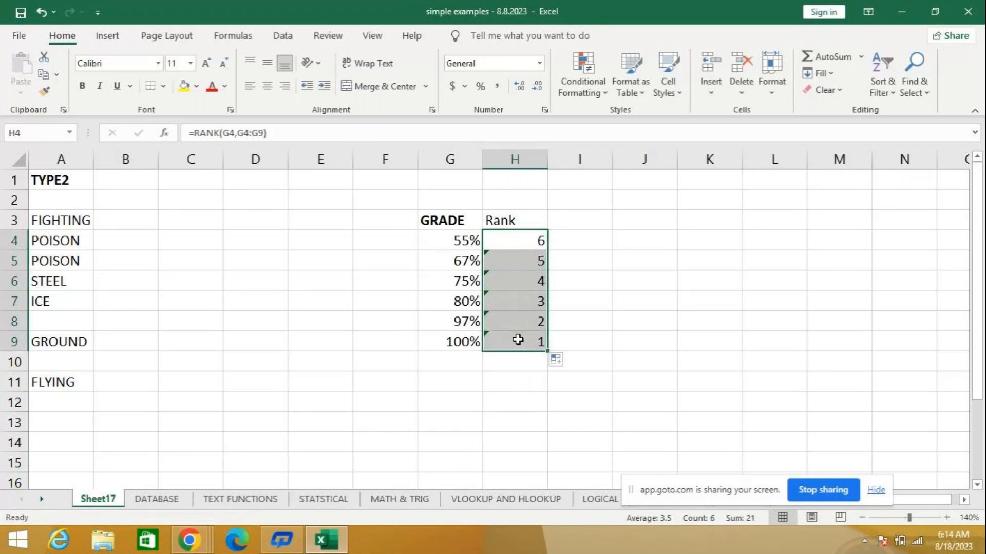
click(517, 340)
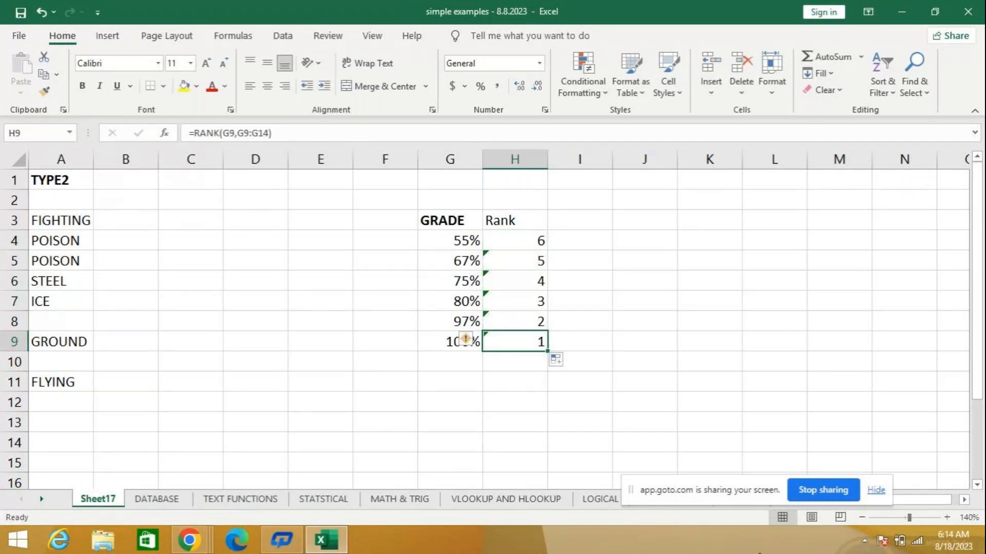
key(Up)
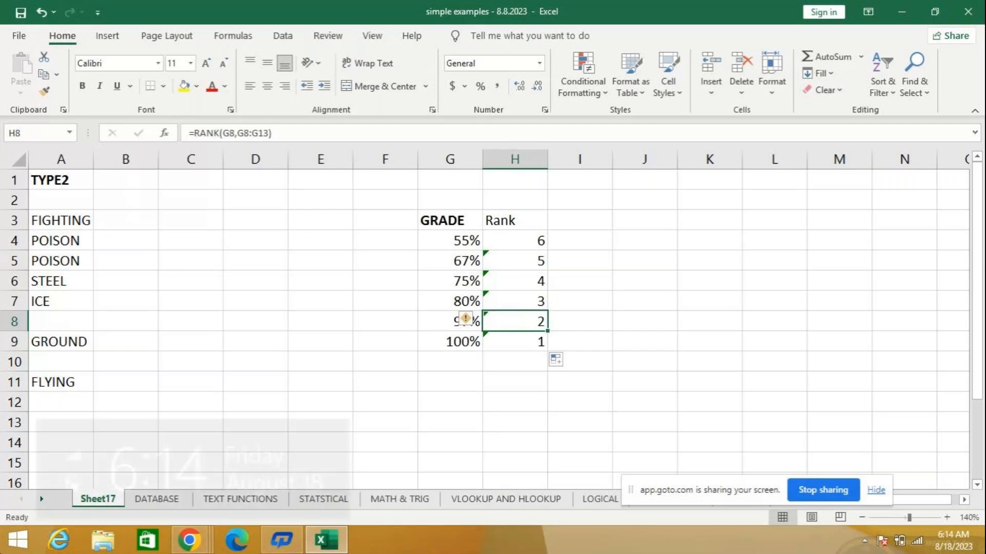
click(323, 357)
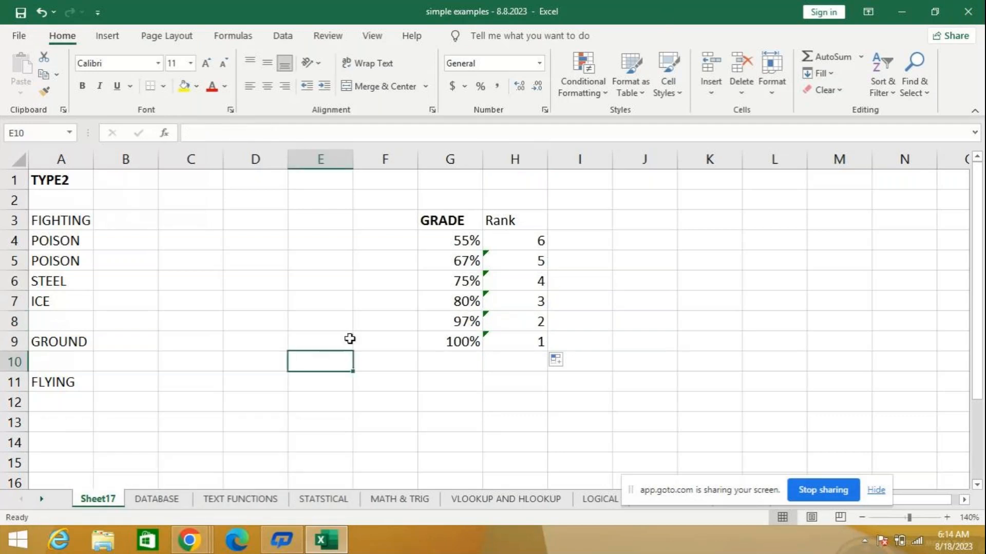
click(523, 300)
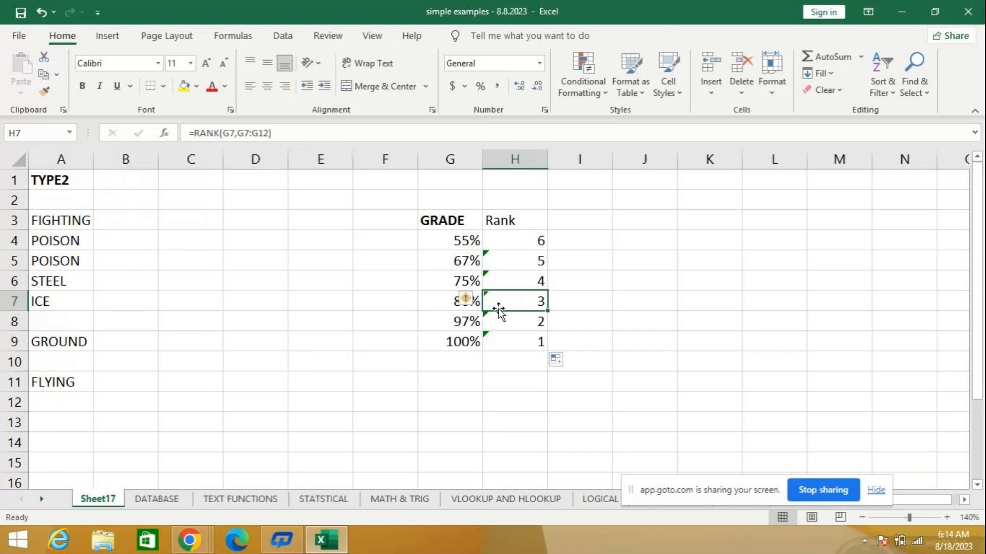
click(209, 302)
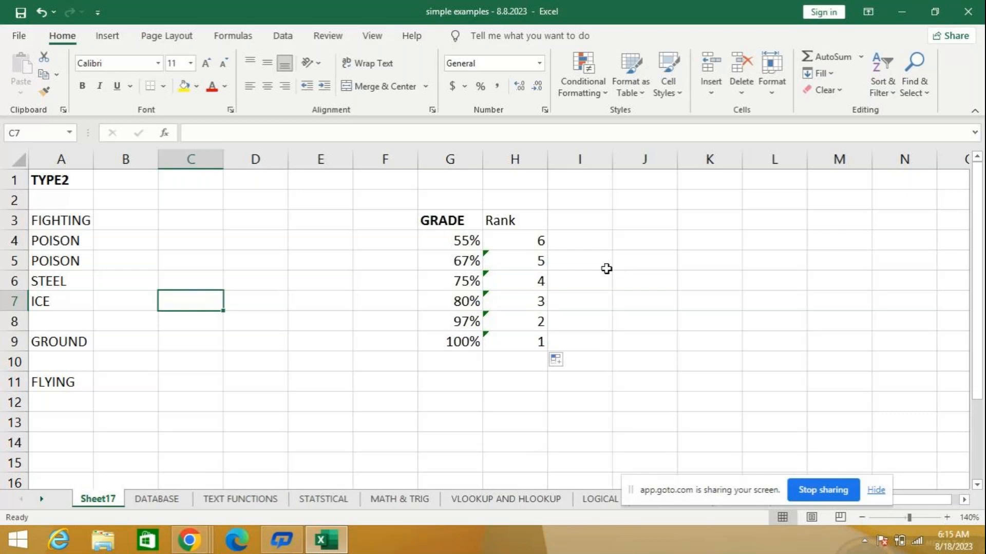
click(514, 238)
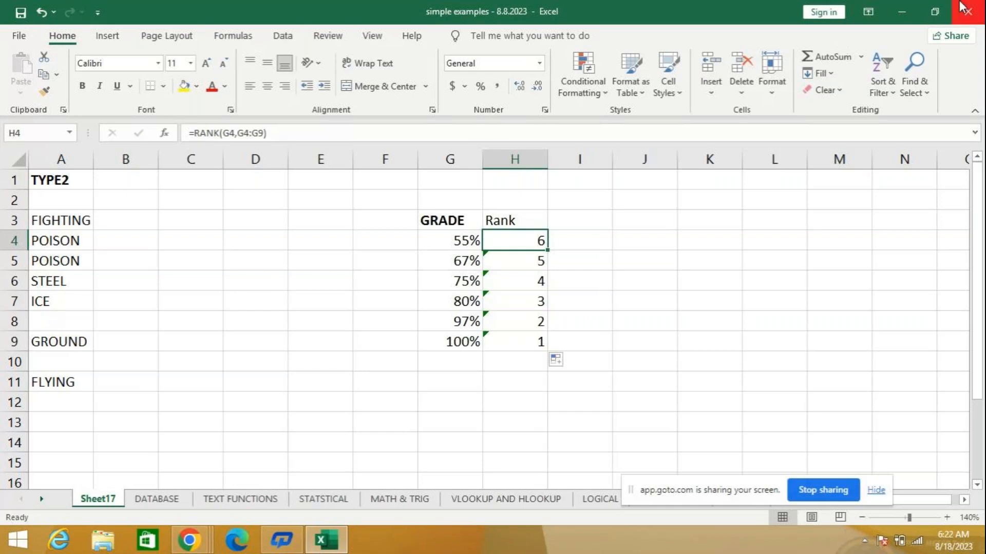
- Open the VLOOKUP AND HLOOKUP sheet and view its HLOOKUP example with the student marks
mouse_move(983, 2)
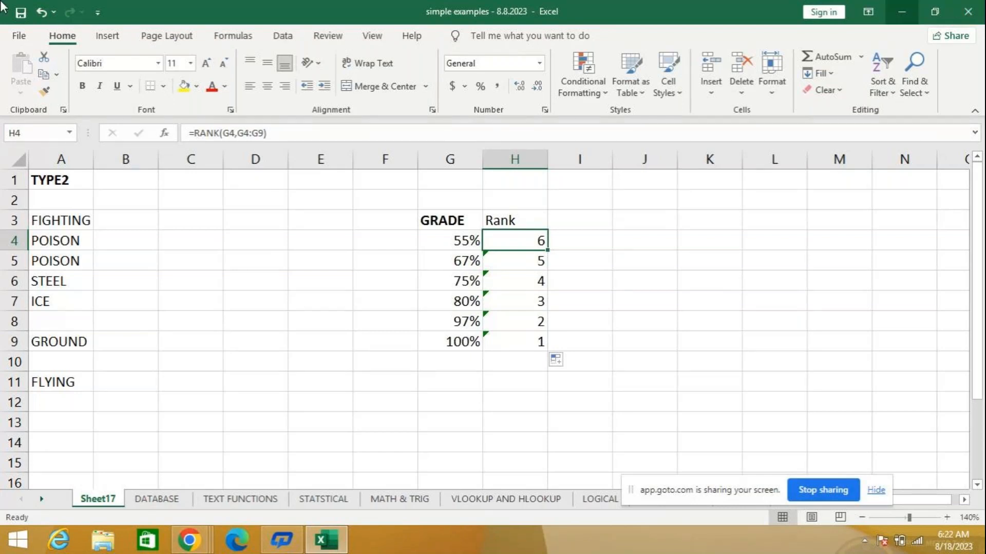
click(505, 499)
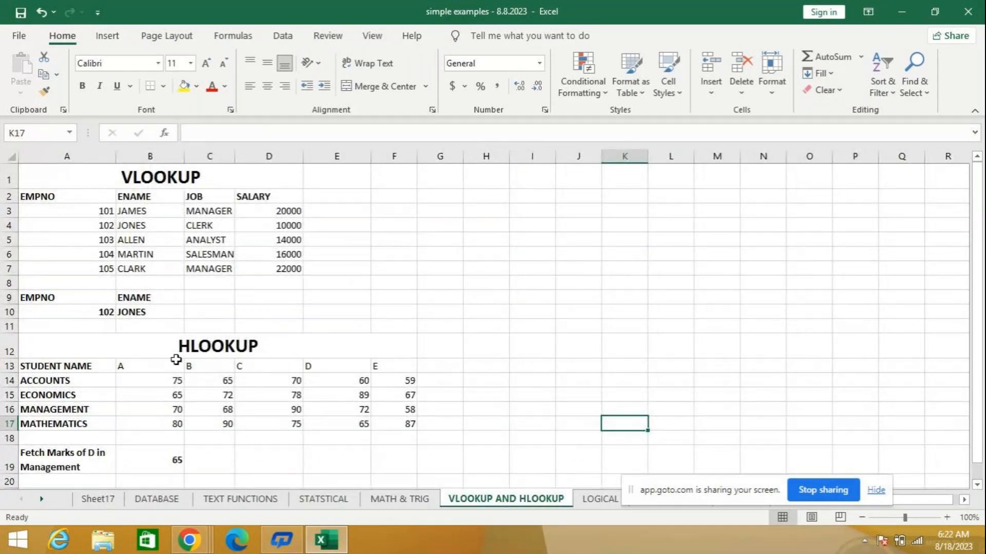
scroll(525, 306, down, 1)
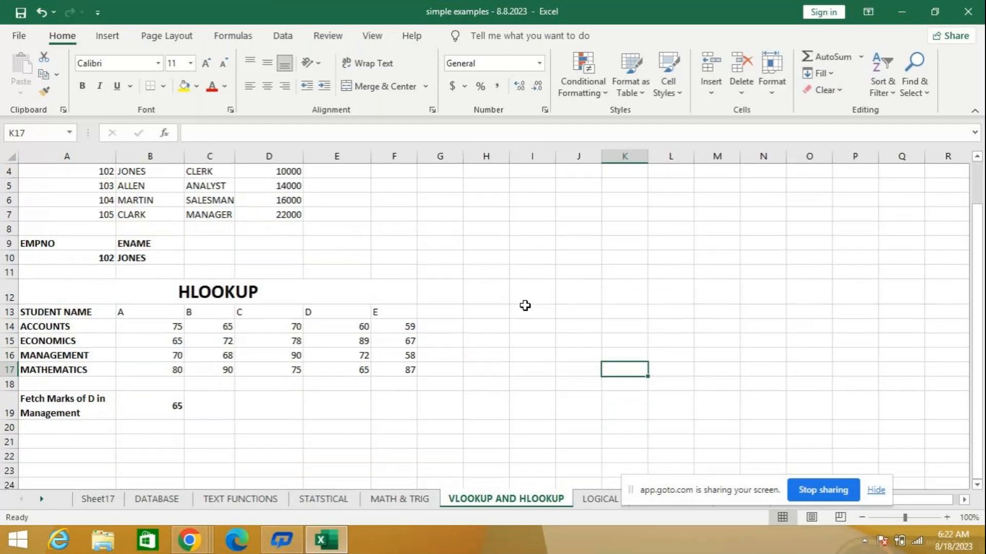
- Clear the lookup result in cell B10 of the VLOOKUP example and enlarge the sheet view to 120%
scroll(526, 306, up, 1)
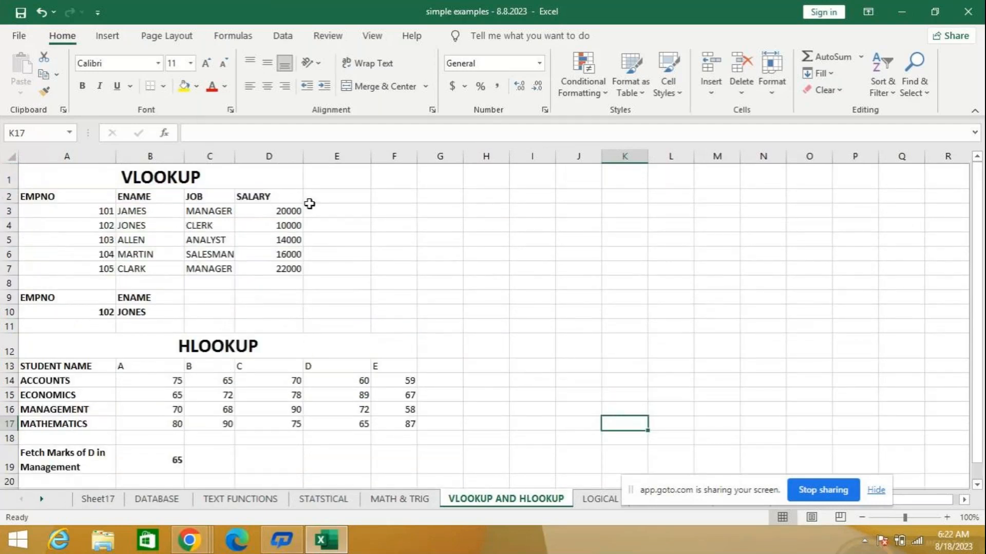
click(538, 197)
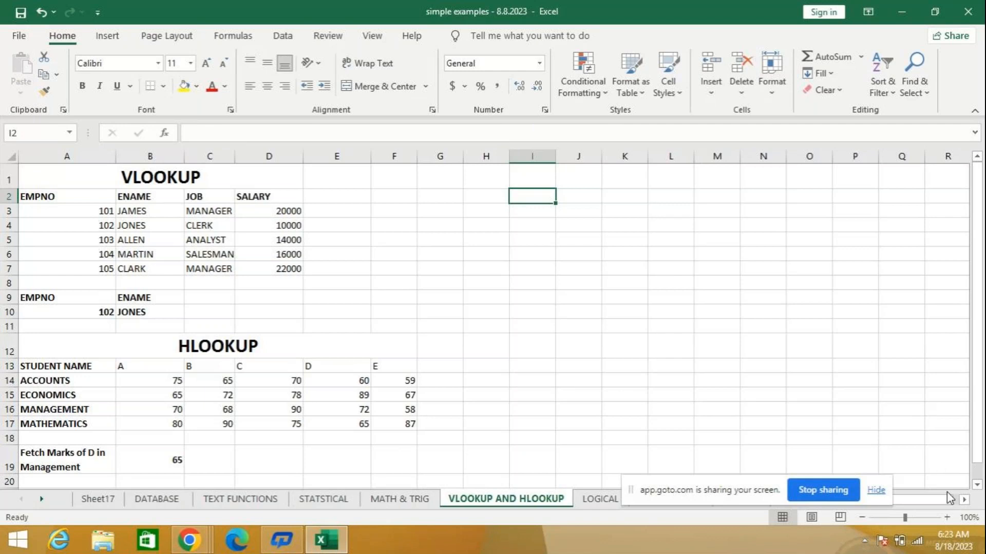
click(136, 308)
key(Delete)
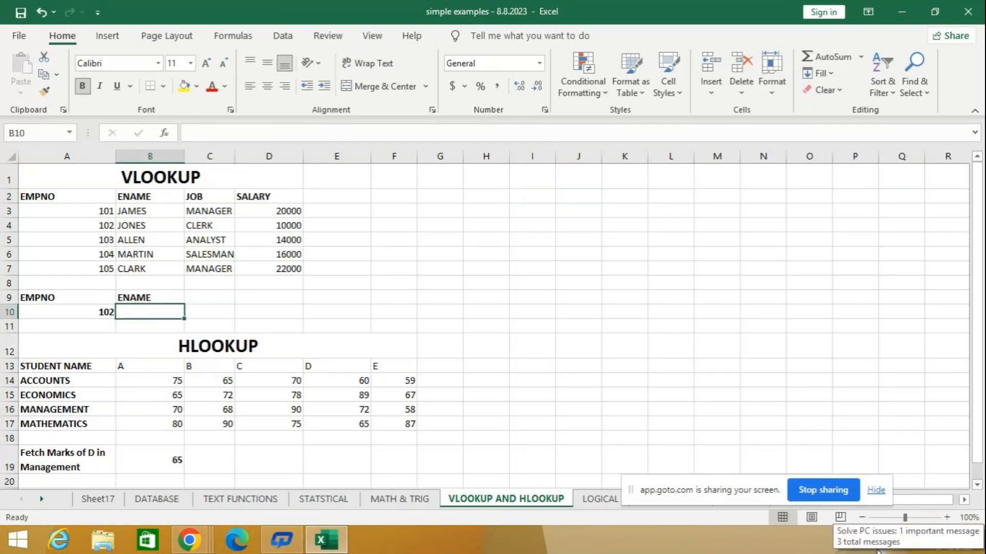
click(947, 517)
click(947, 517)
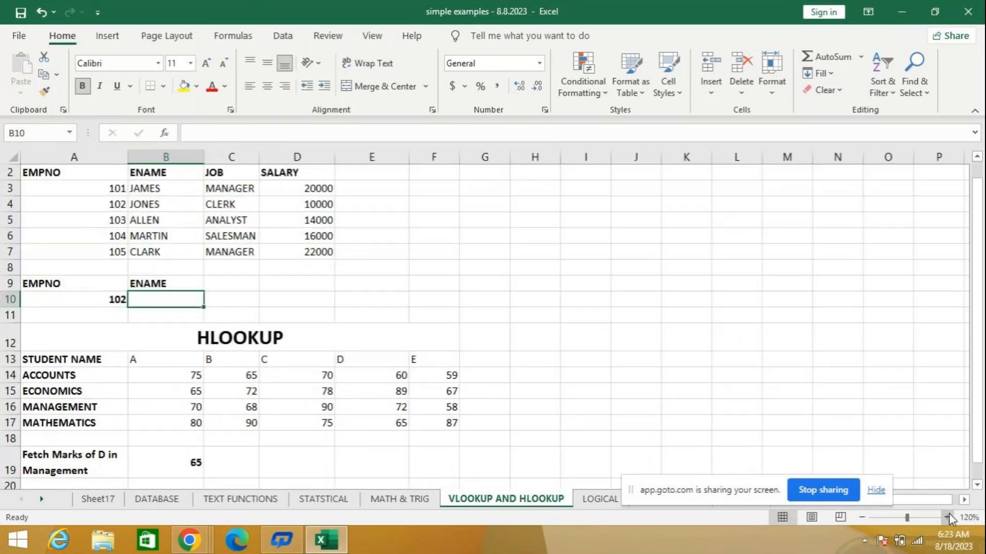
scroll(465, 259, up, 1)
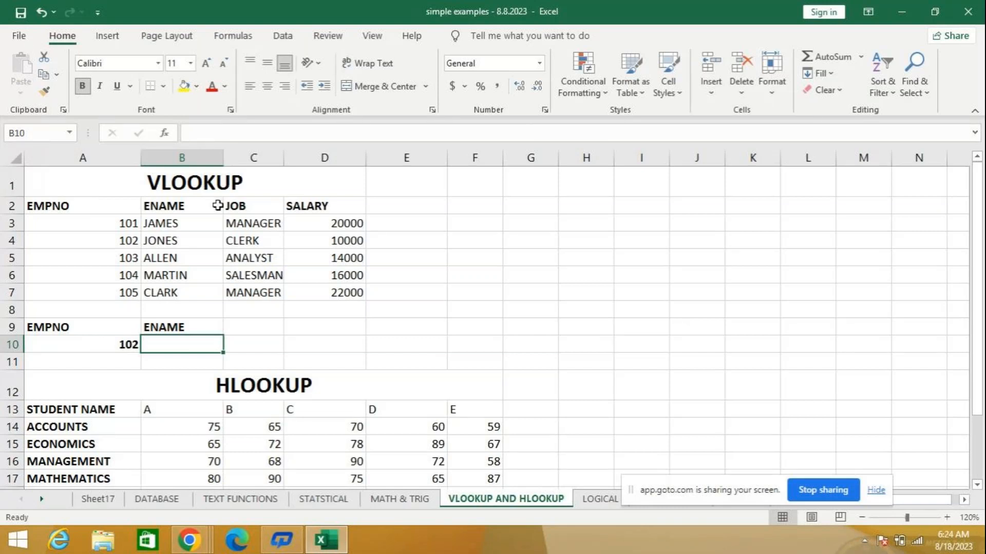
click(561, 212)
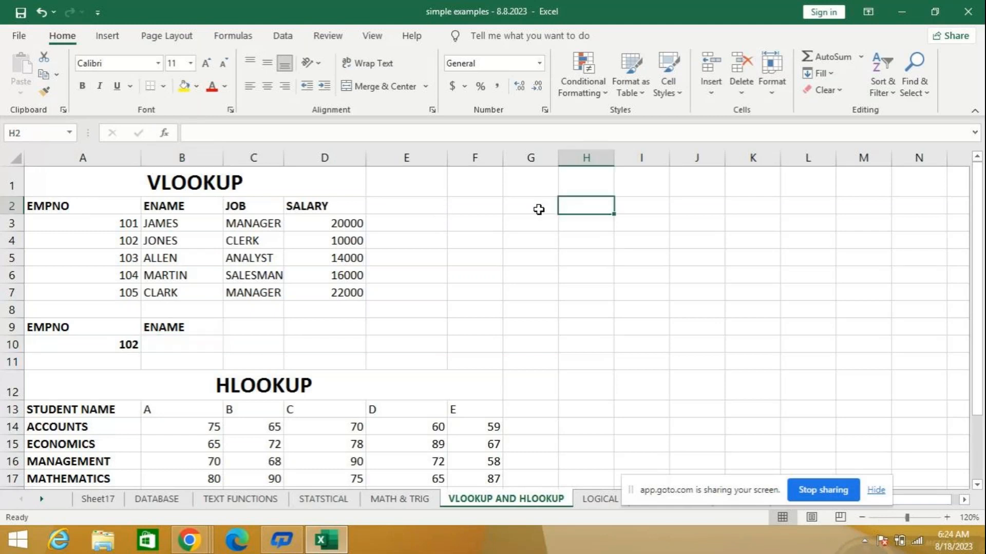
text(=vlo)
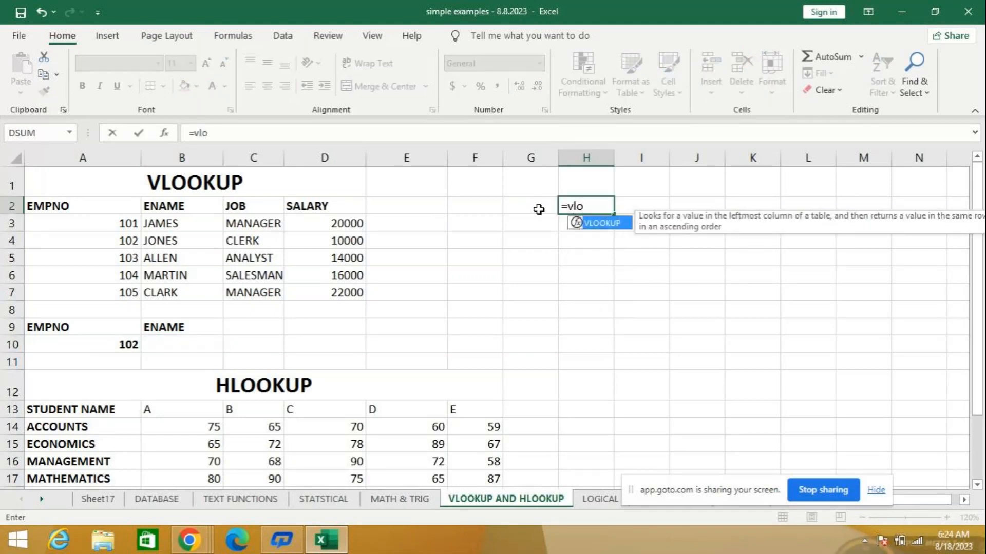
key(Tab)
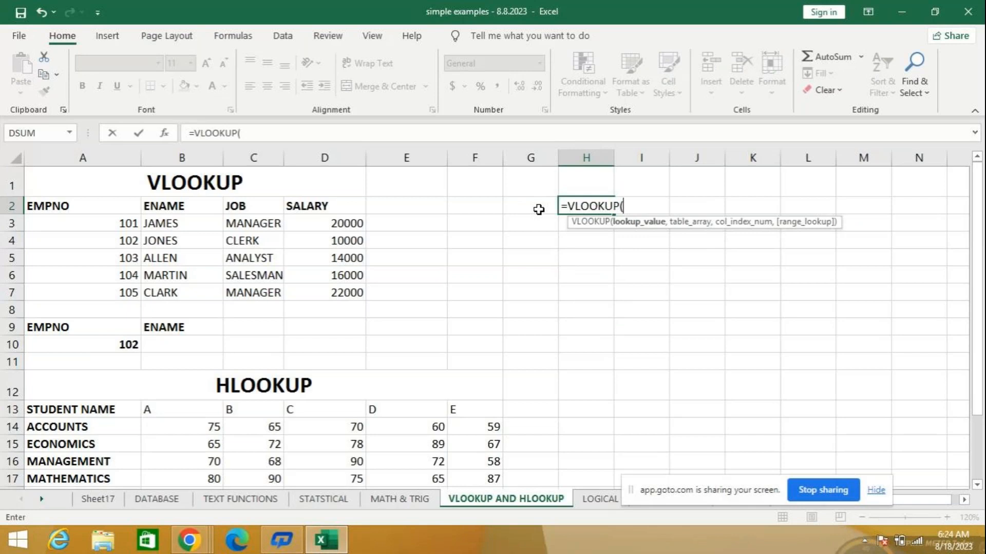
key(BackSpace)
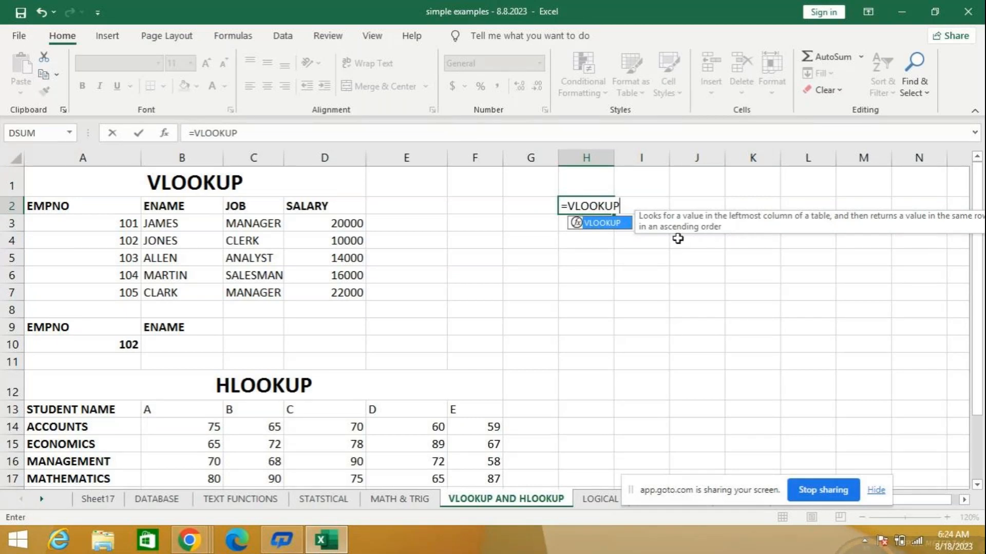
key(BackSpace)
key(BackSpace)
key(BackSpace)
key(Escape)
key(Left)
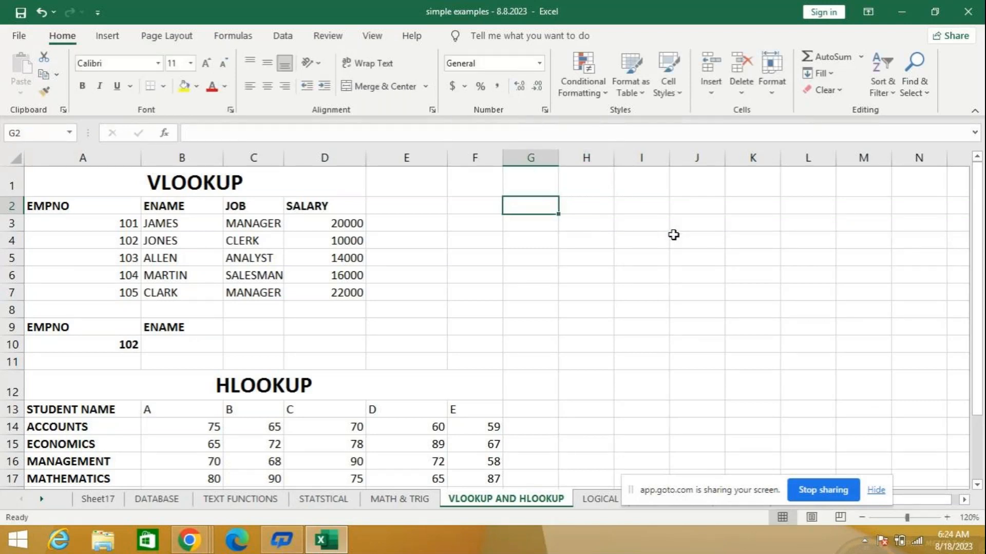
key(Left)
key(Left)
key(Down)
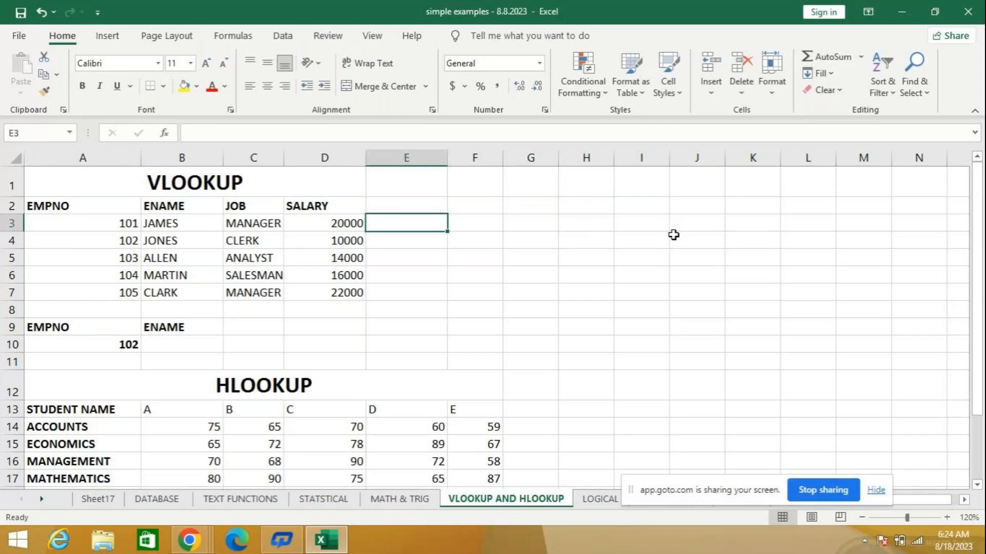
text(=vloo)
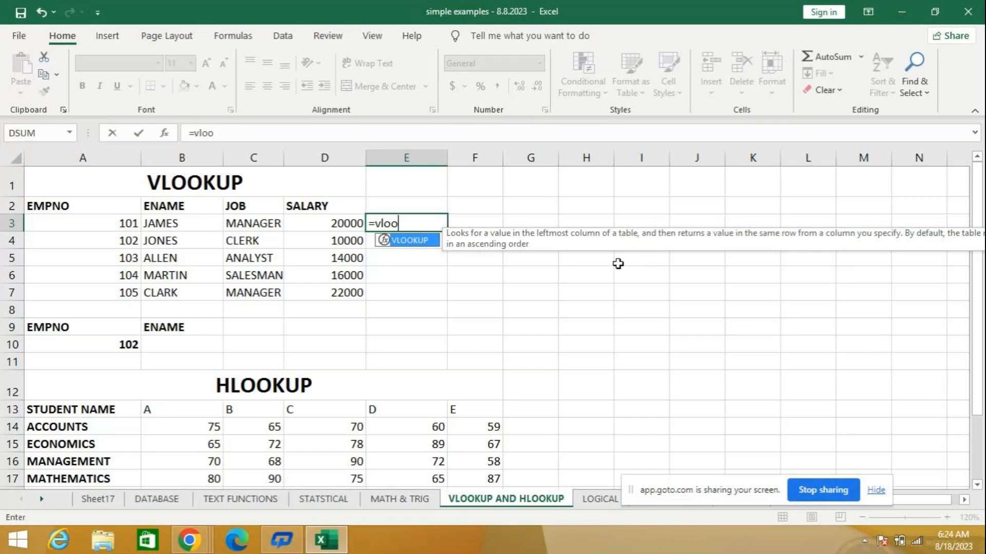
key(Tab)
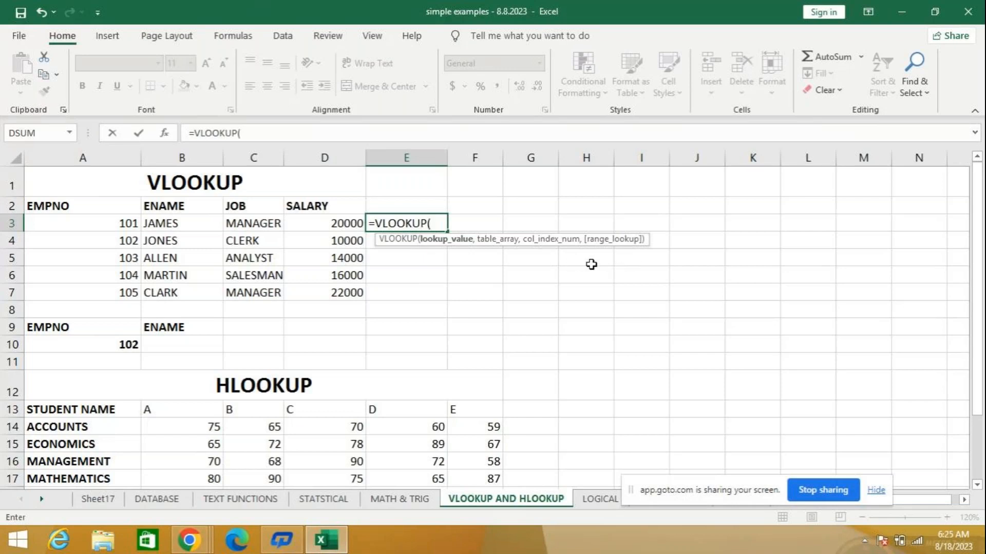
key(BackSpace)
key(BackSpace)
key(BackSpace)
key(BackSpace)
key(BackSpace)
key(BackSpace)
key(BackSpace)
key(BackSpace)
key(BackSpace)
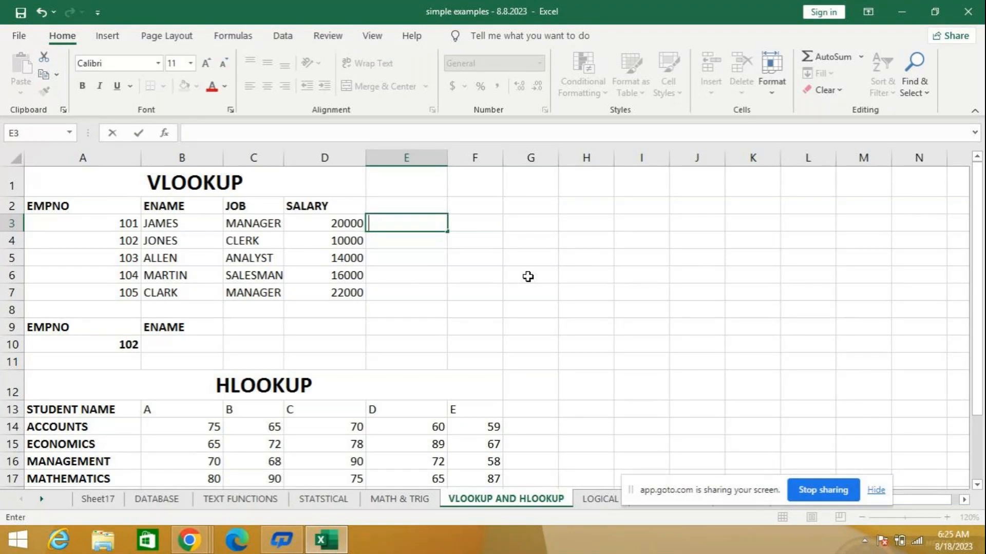
- Start a VLOOKUP formula in cell B10 with the employee number in A10 as the lookup value
key(Down)
key(Down)
key(Down)
key(Down)
key(Down)
key(Down)
key(Left)
key(Left)
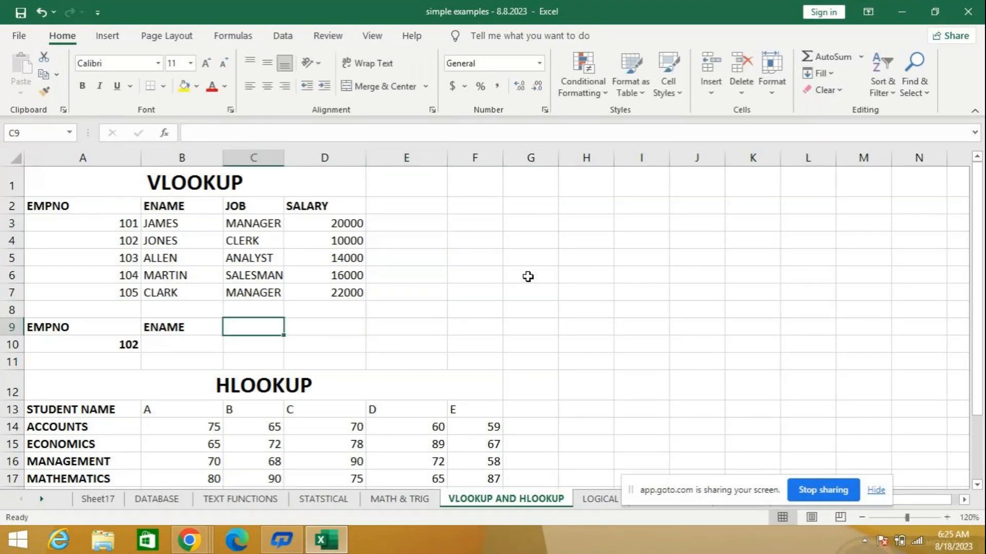
key(Down)
key(Left)
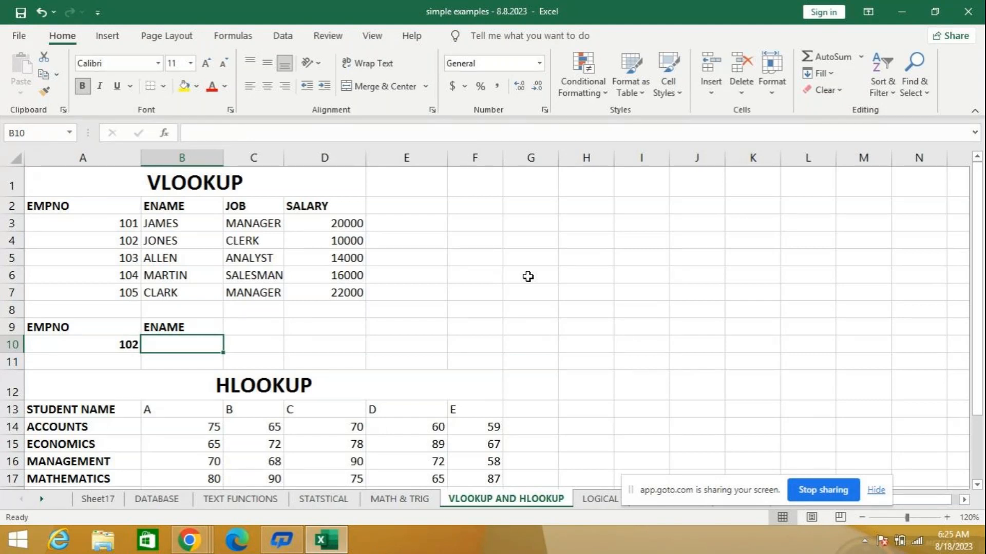
text(=)
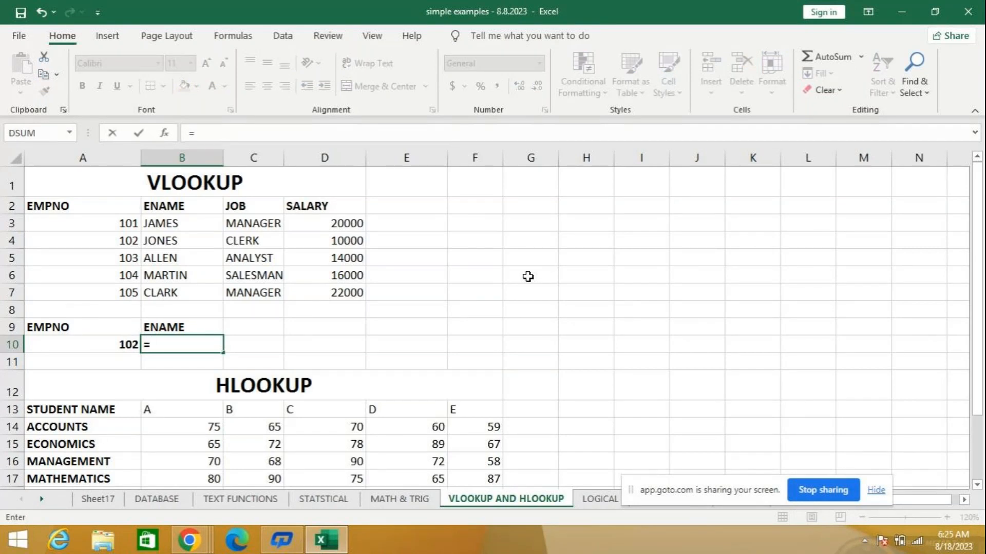
text(vl)
key(Tab)
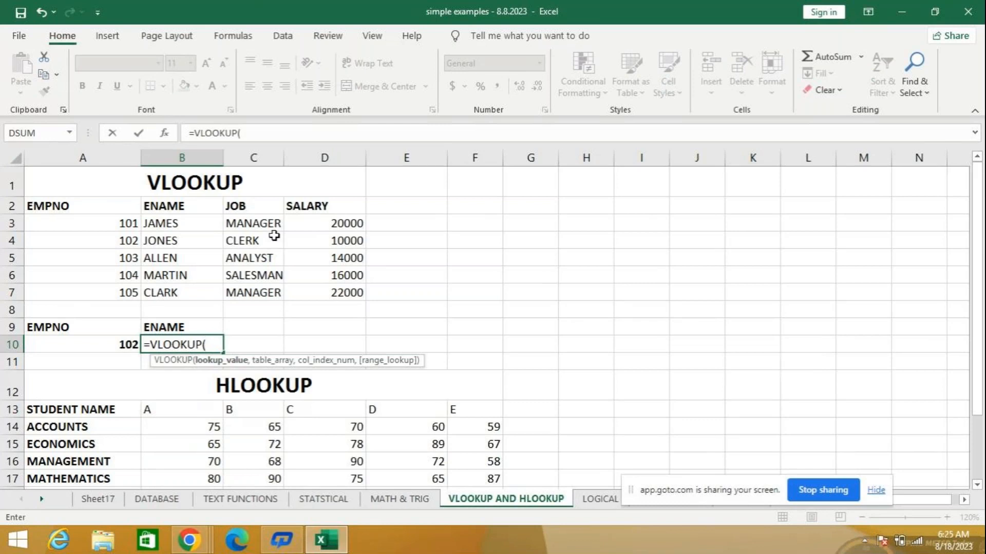
click(94, 342)
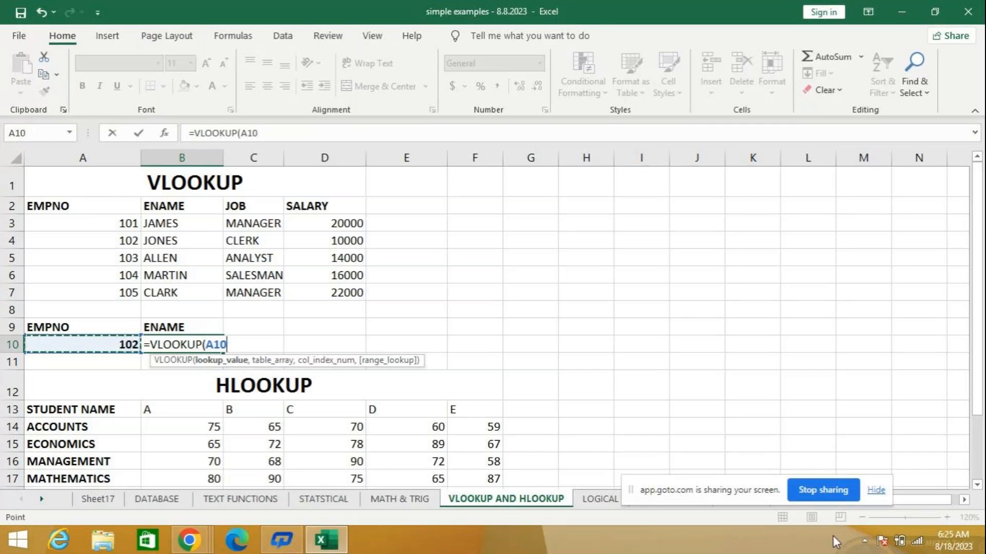
text(,)
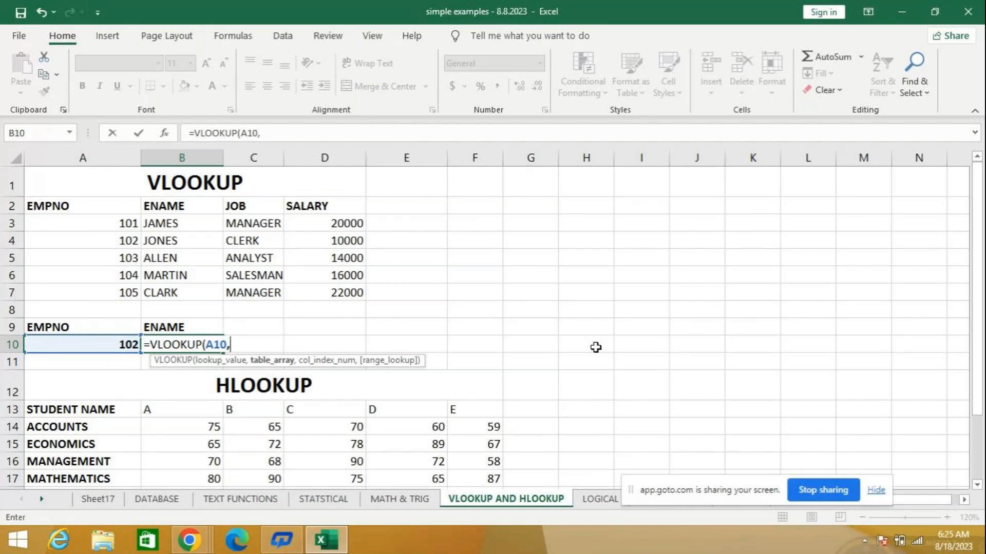
- Complete the B10 formula as =VLOOKUP(A10,A2:D7,2,) to return the employee name, and auto-fit the width of column C
drag(59, 204, 317, 289)
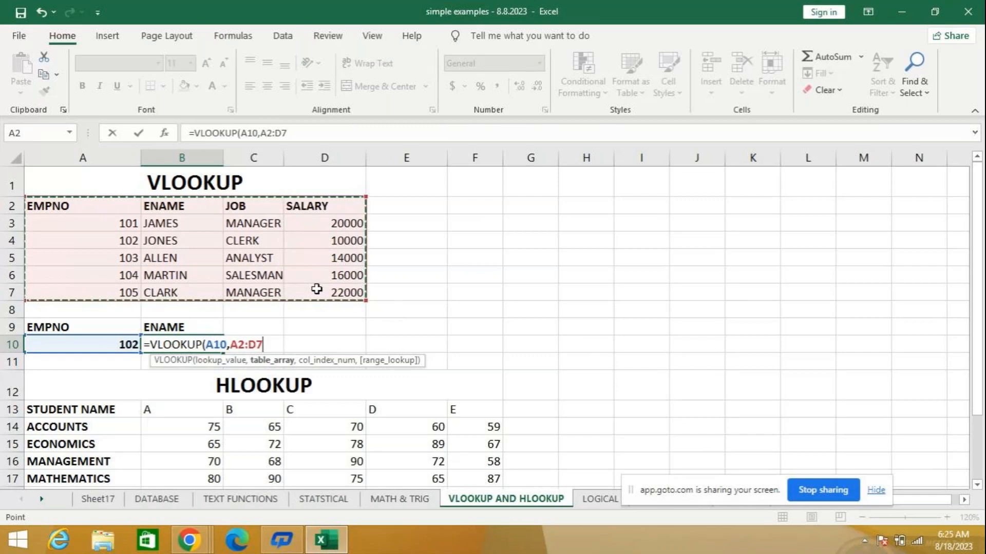
text(,)
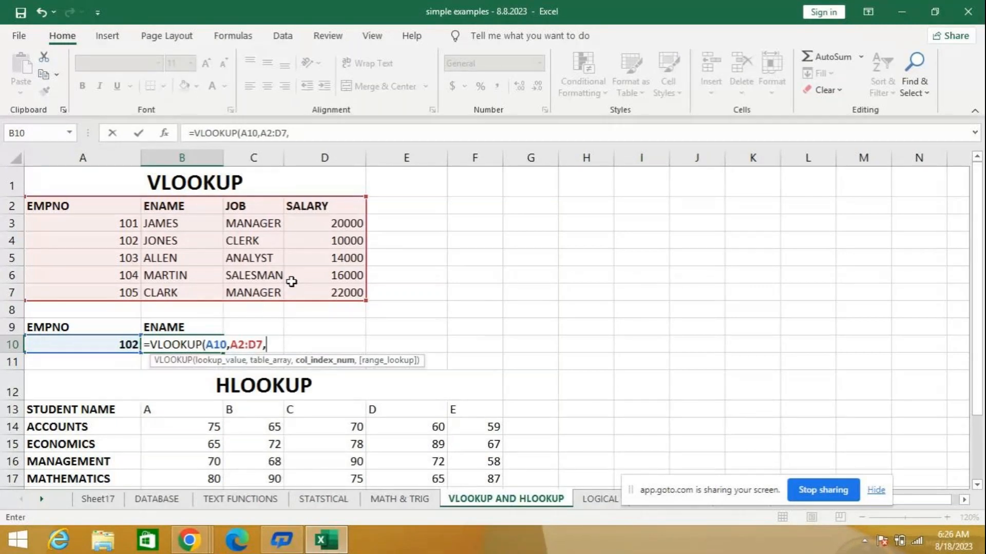
text(2,)
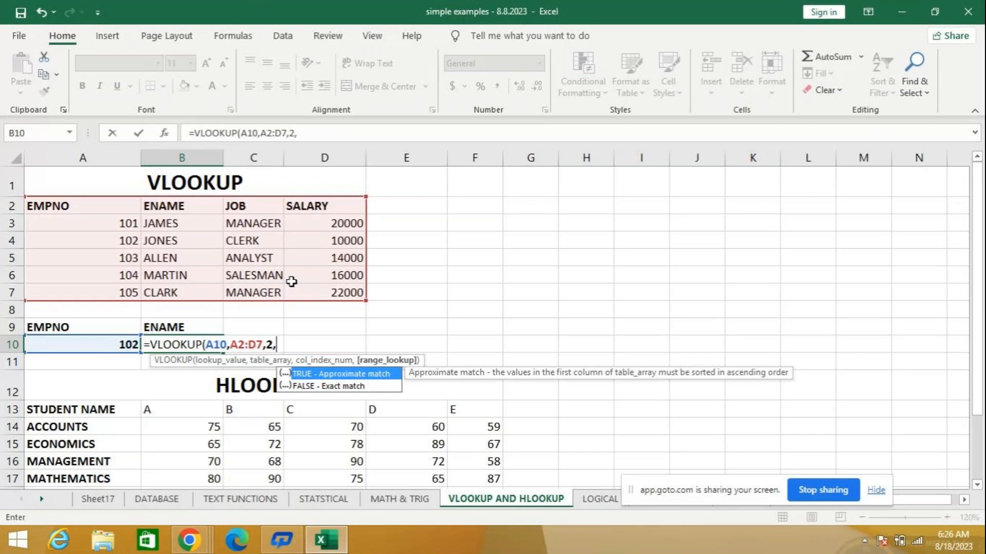
key(Down)
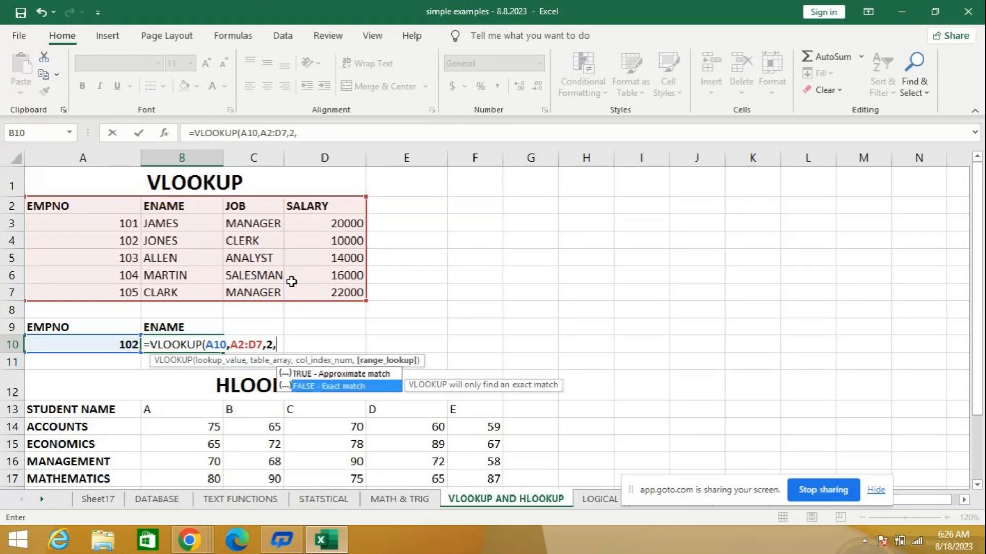
key(Return)
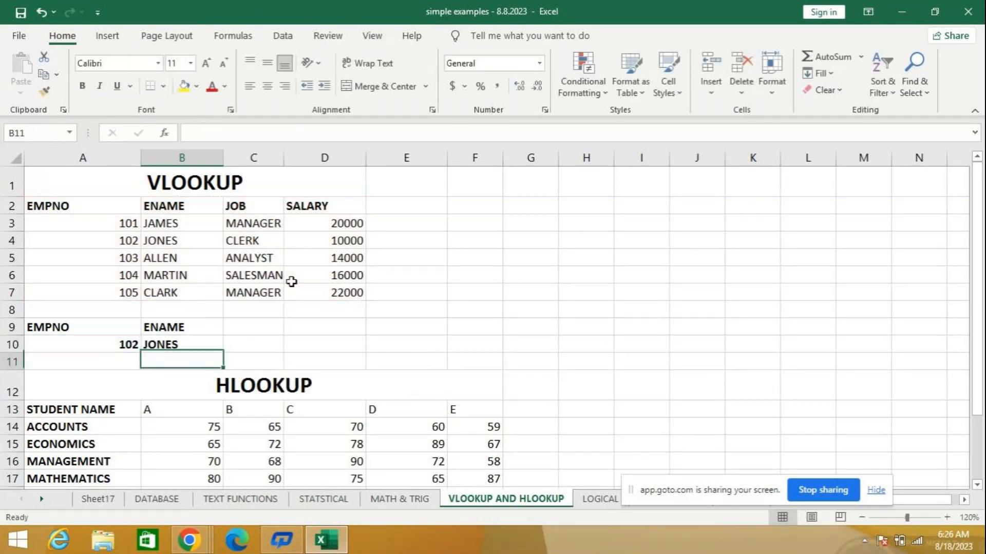
key(Up)
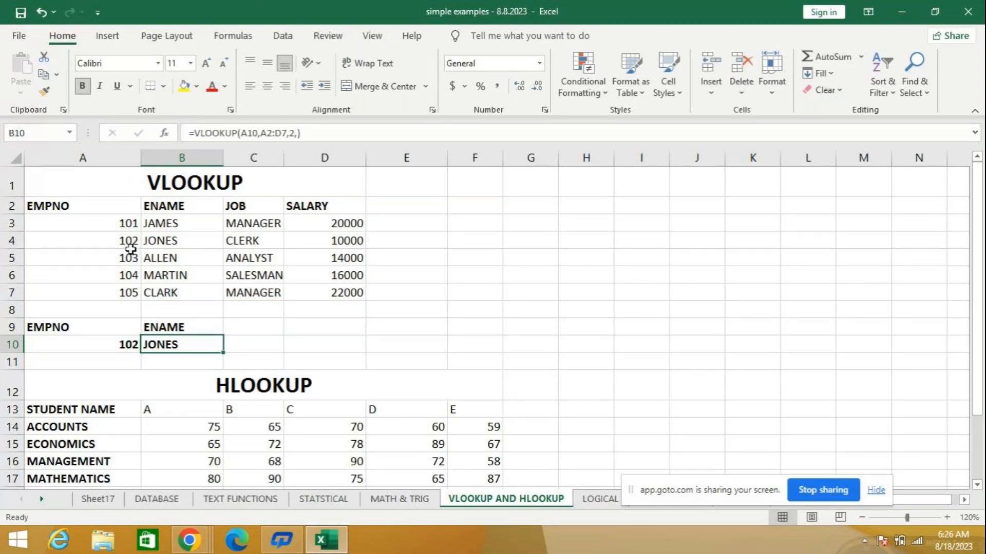
double_click(289, 154)
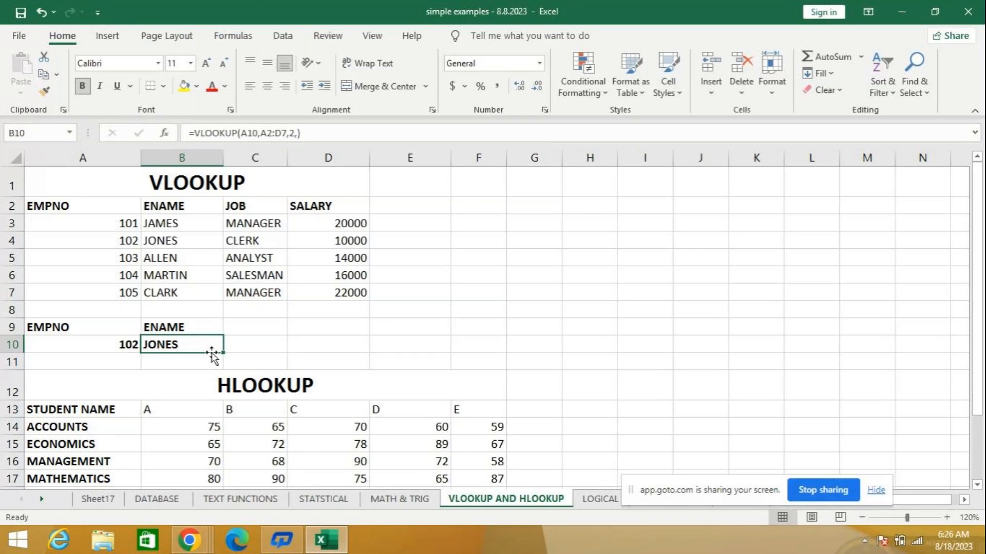
- Replace the formula in cell B10 with =VLOOKUP(A10,A2:D7,3,) to return the employee's job
text(=)
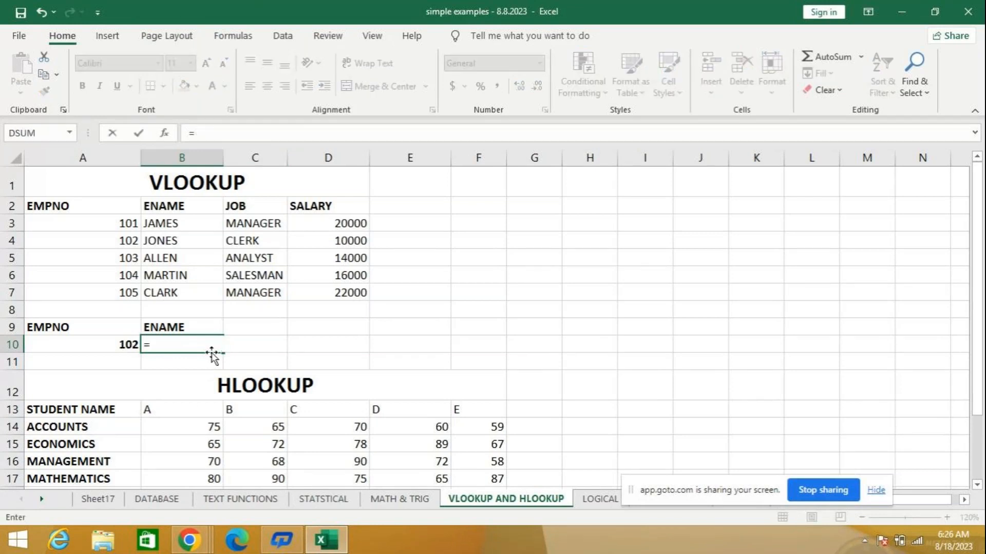
text(vloo)
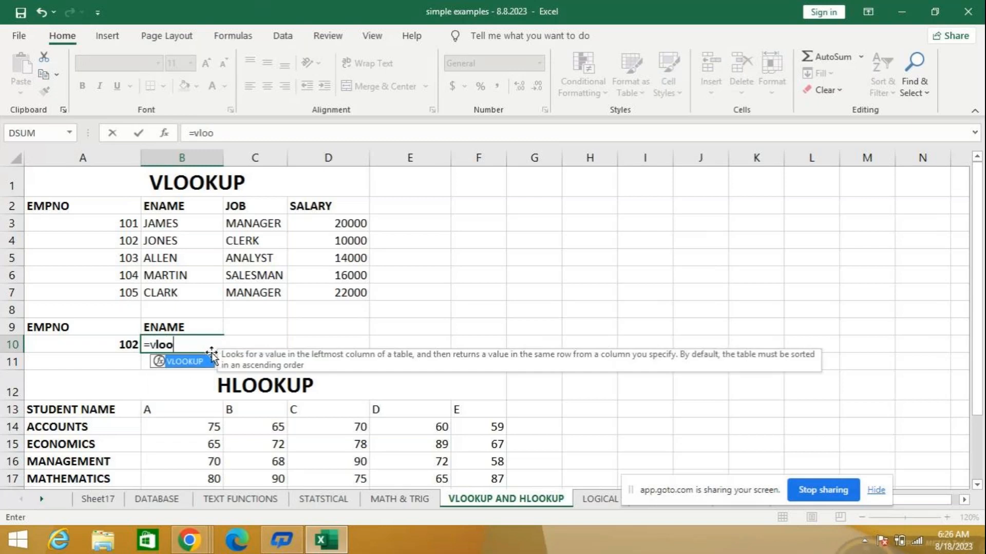
key(Tab)
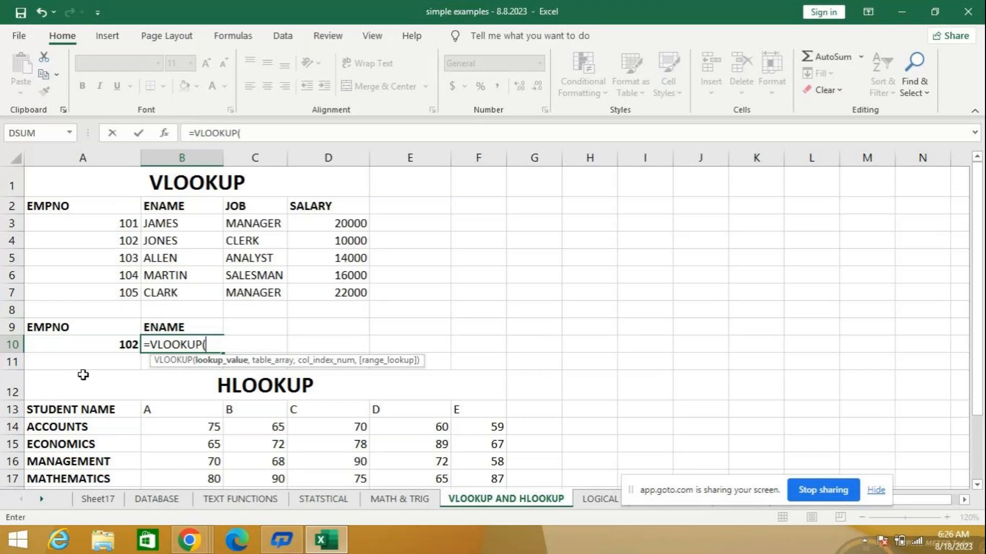
click(61, 341)
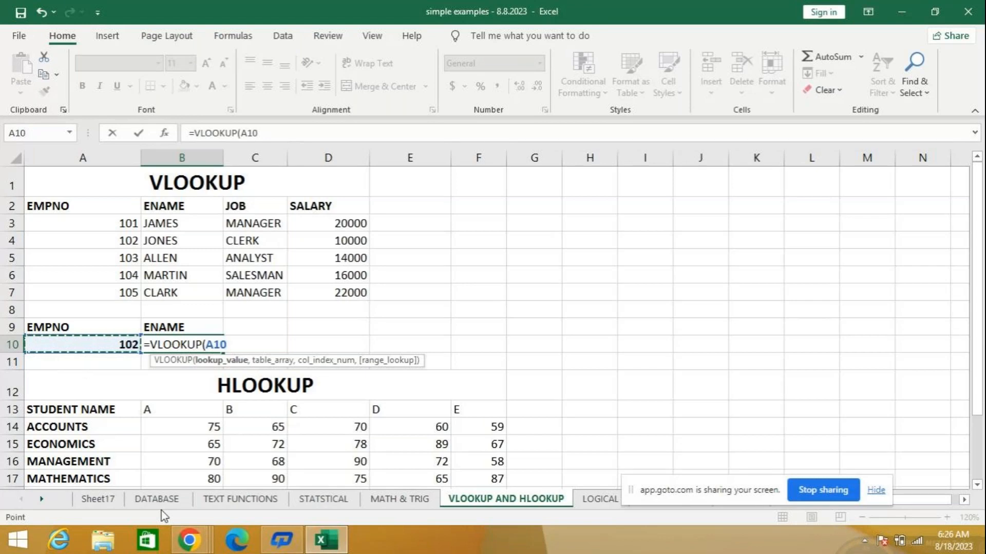
text(,)
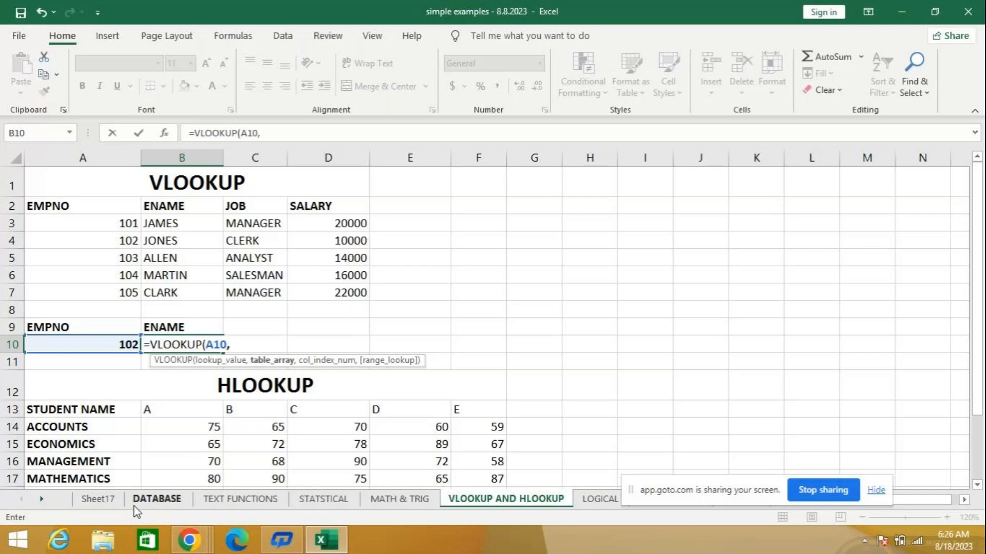
drag(79, 207, 291, 288)
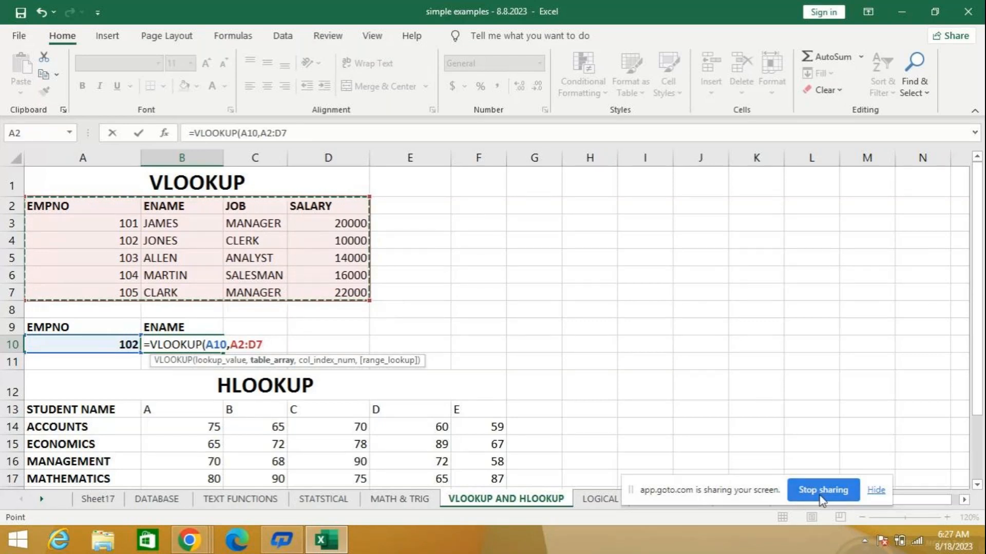
text(,)
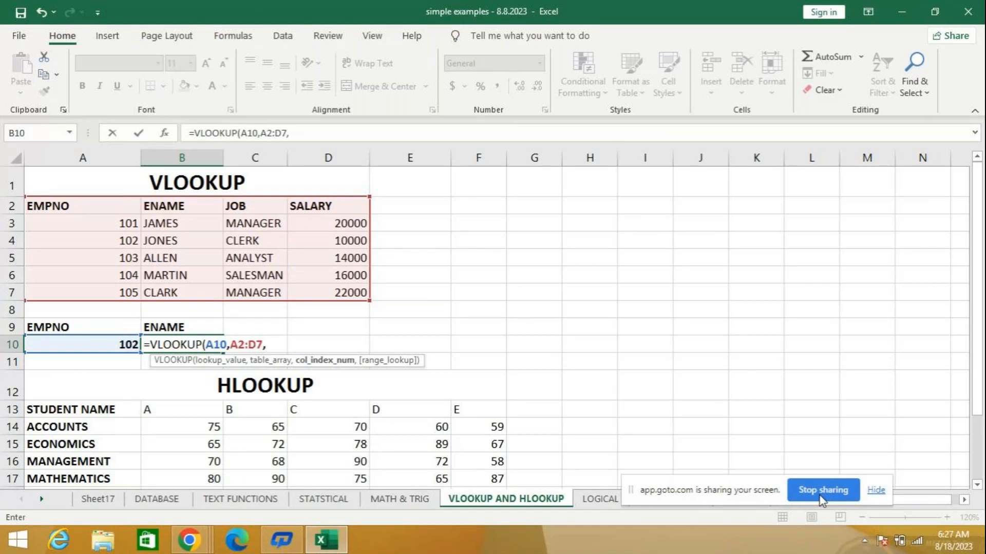
text(3,)
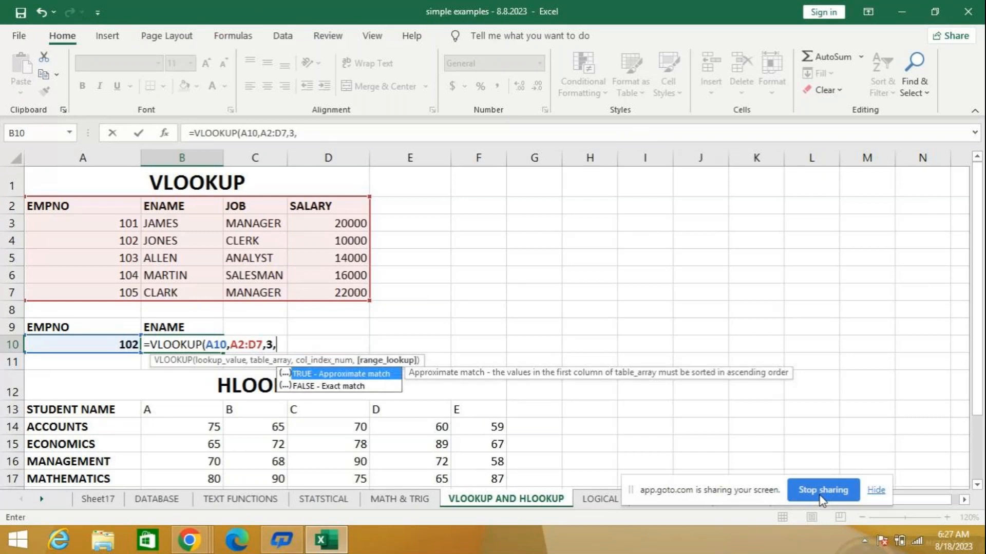
key(Down)
key(Return)
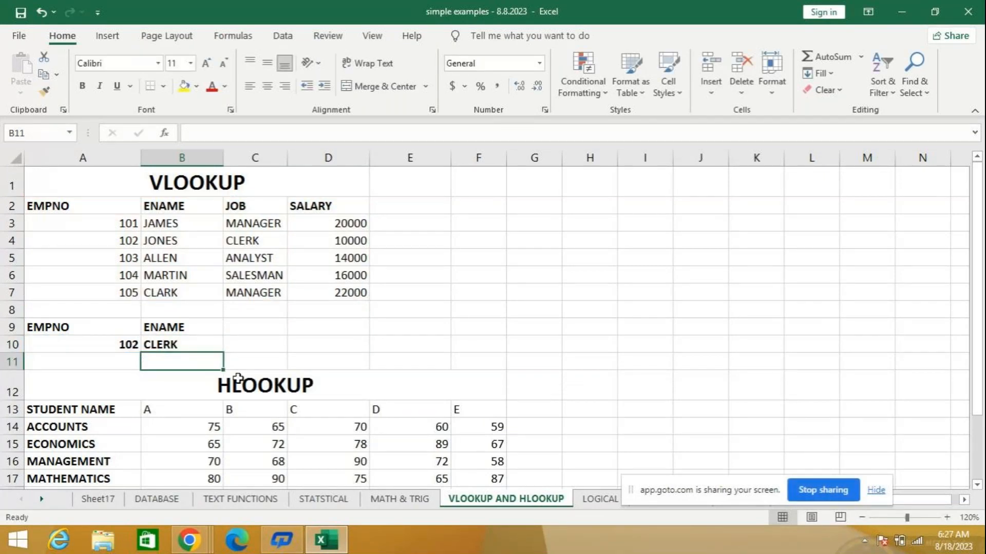
- Change the heading in cell B9 above the lookup result to job
click(170, 320)
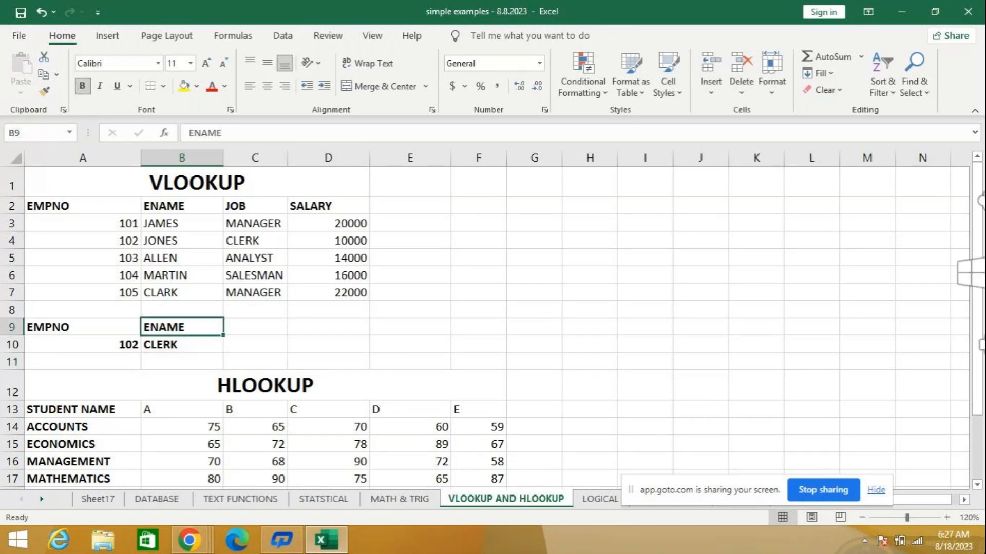
text(job)
key(Return)
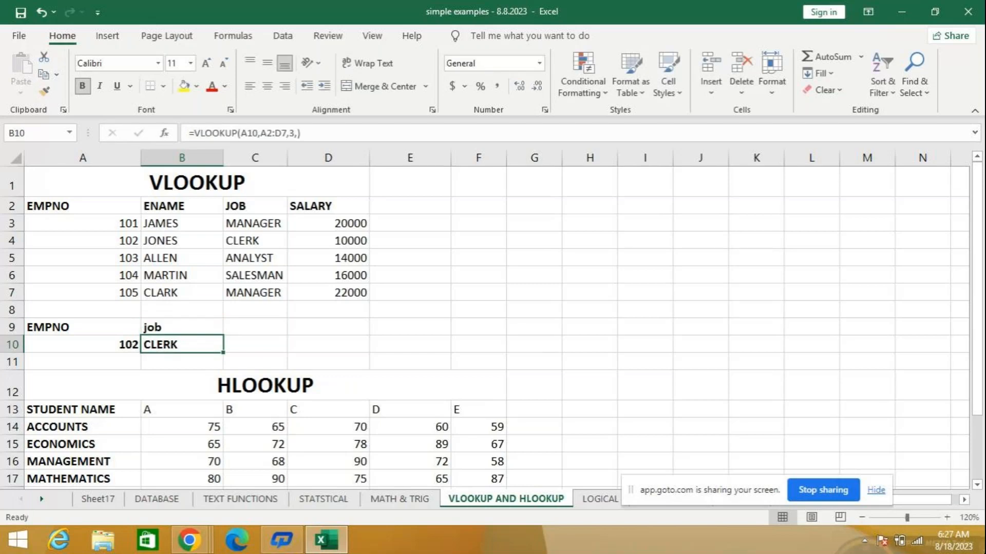
- Replace the heading in cell B9 above the lookup result with salary
click(181, 327)
key(Delete)
text(slar)
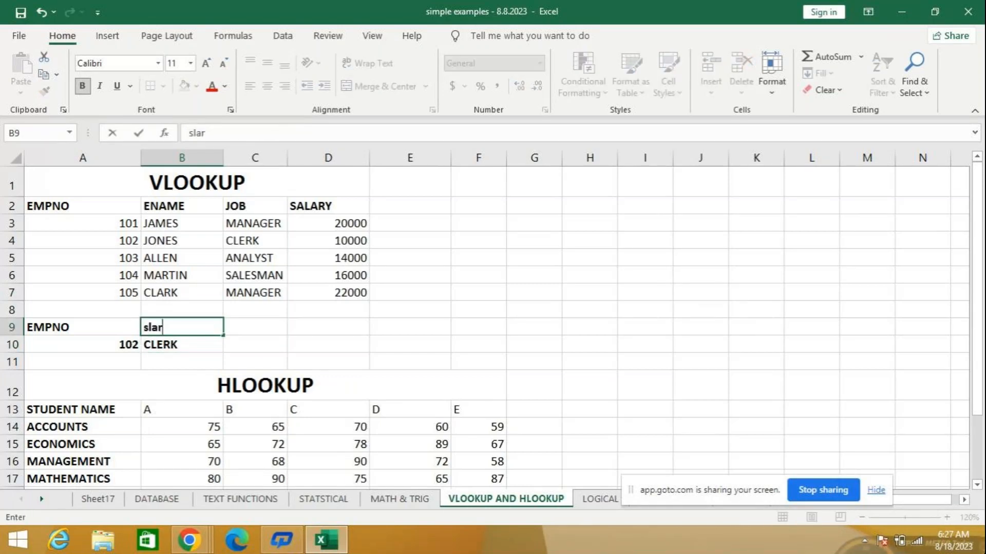
key(BackSpace)
key(BackSpace)
key(BackSpace)
text(alaruy)
key(BackSpace)
key(BackSpace)
text(y)
key(Return)
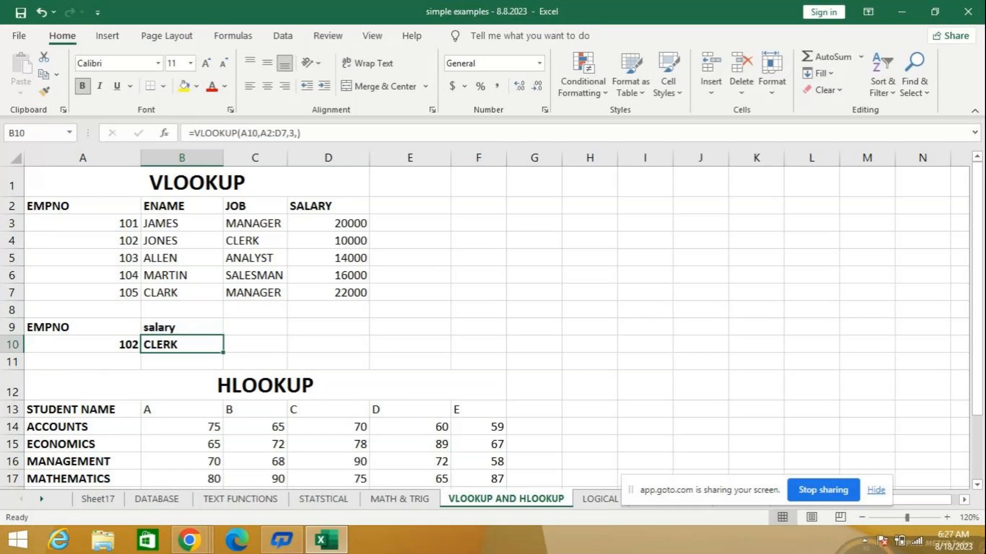
- Clear cell B10 and enter =VLOOKUP(A7,A2:D7,4,) to return the salary of the last employee in the table
key(Delete)
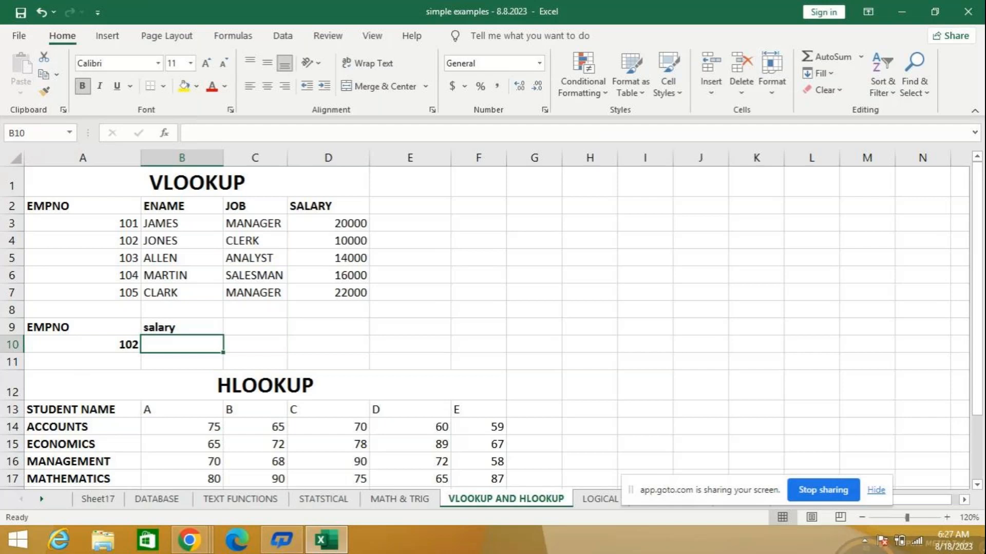
text(=vl)
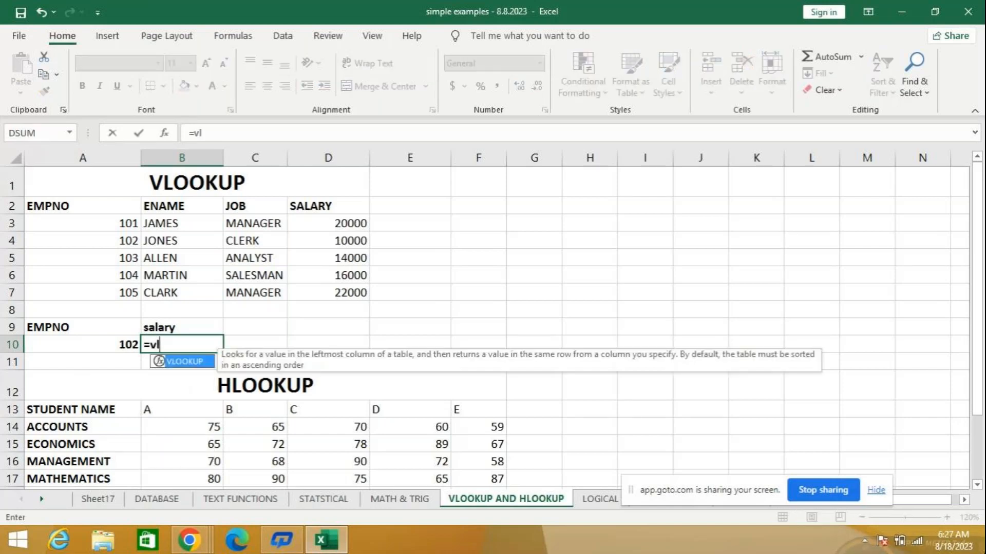
key(Tab)
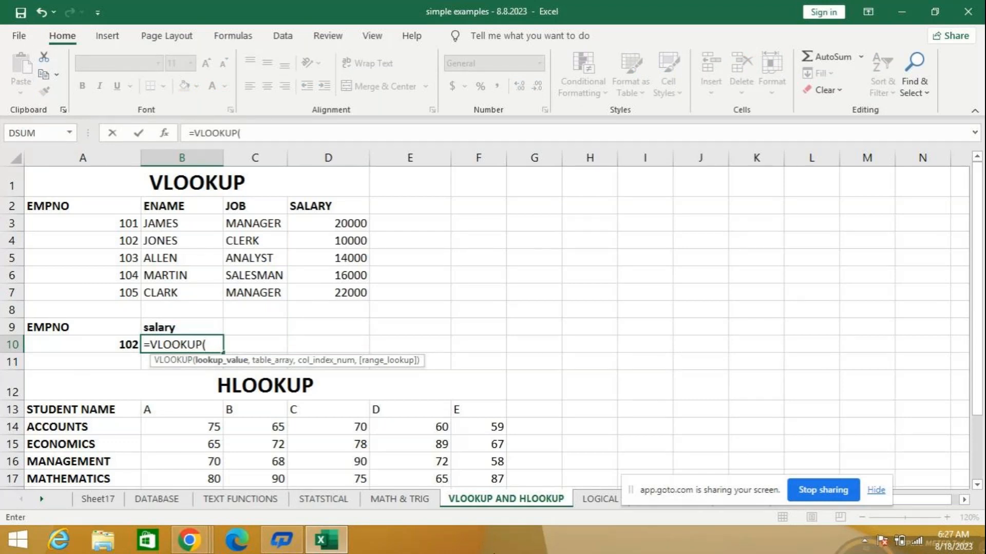
click(104, 292)
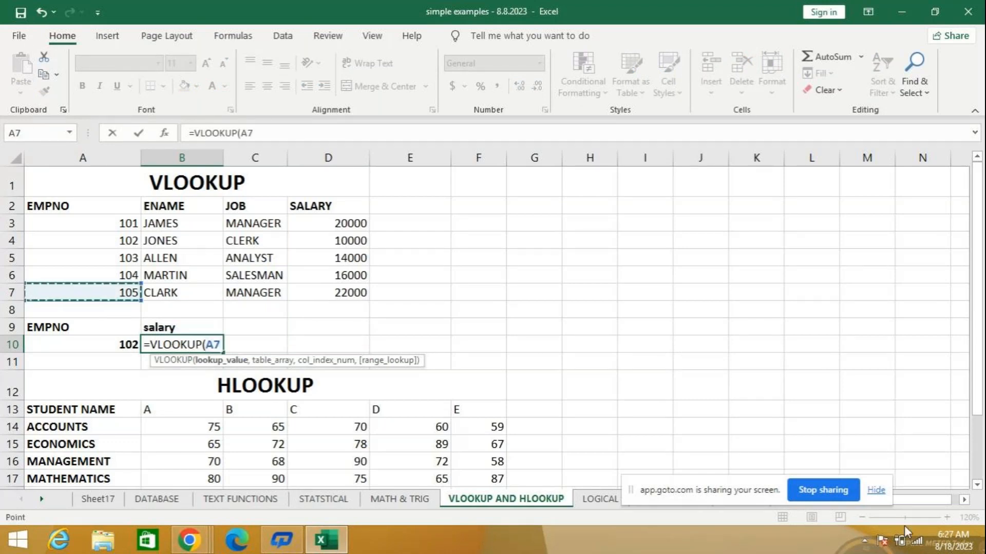
text(,)
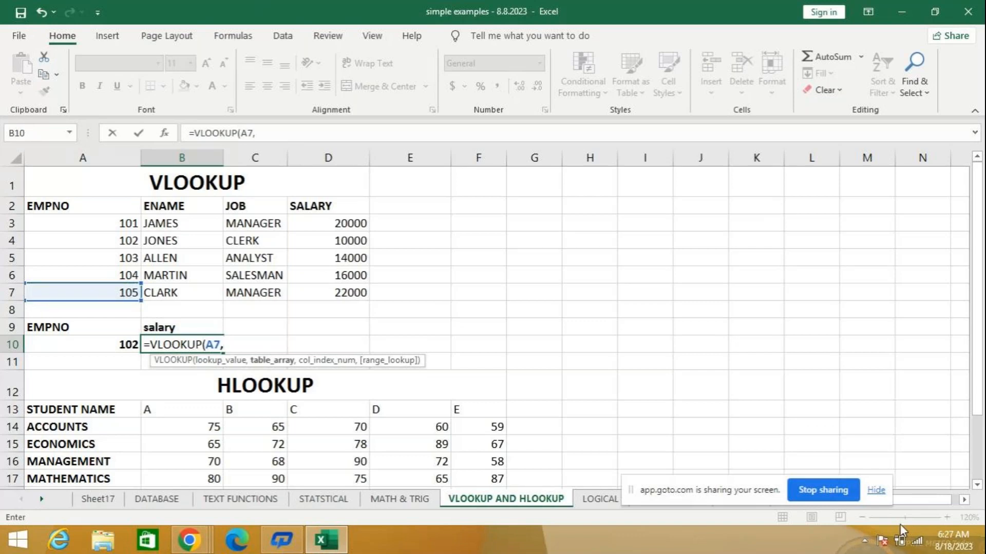
drag(56, 206, 362, 295)
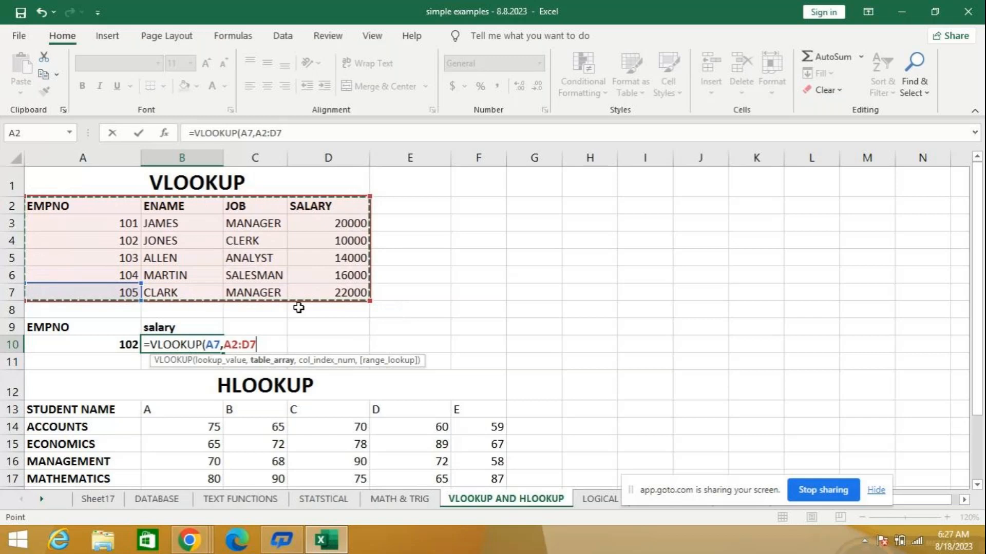
text(,)
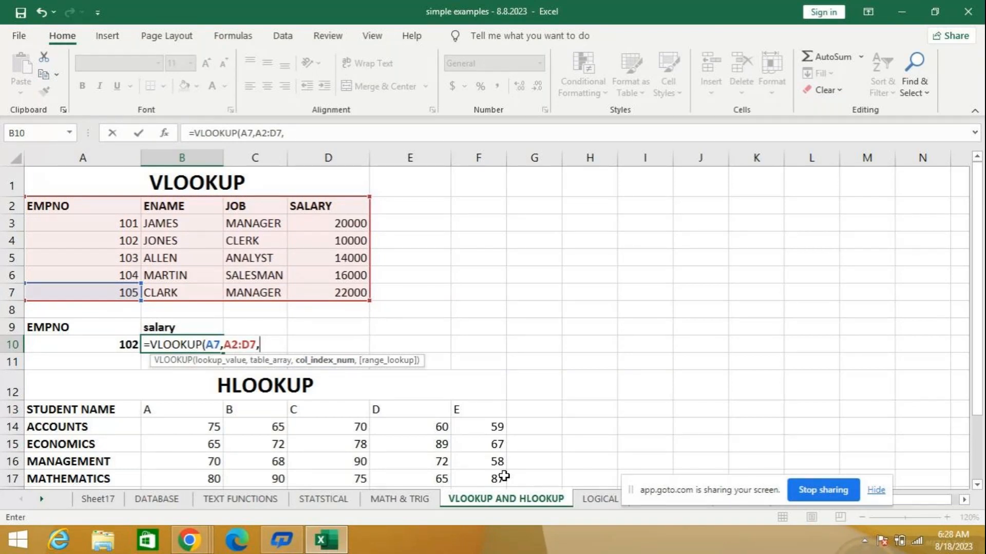
text(4)
text(,)
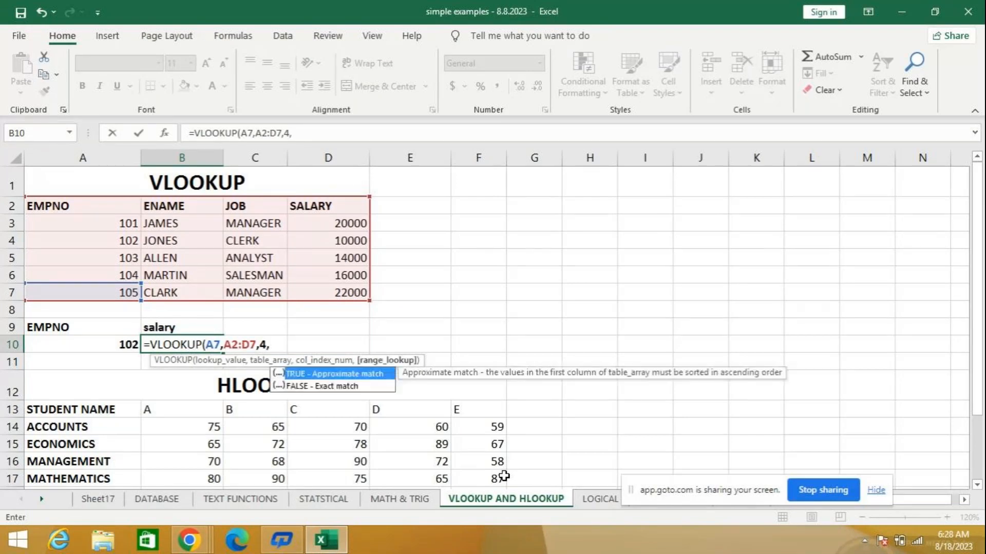
key(Down)
key(Return)
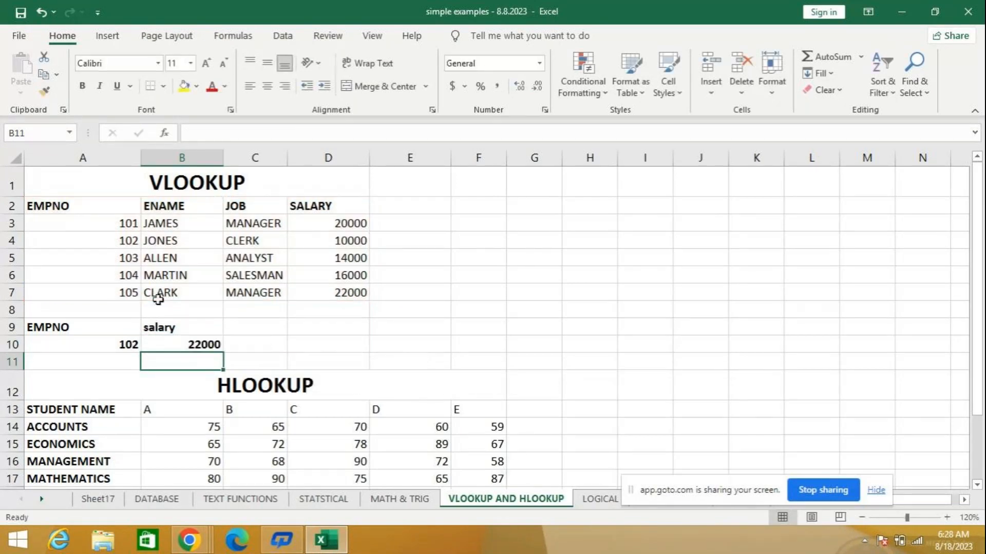
- Set the employee number in cell A10 to 105 to match the looked-up row
click(132, 347)
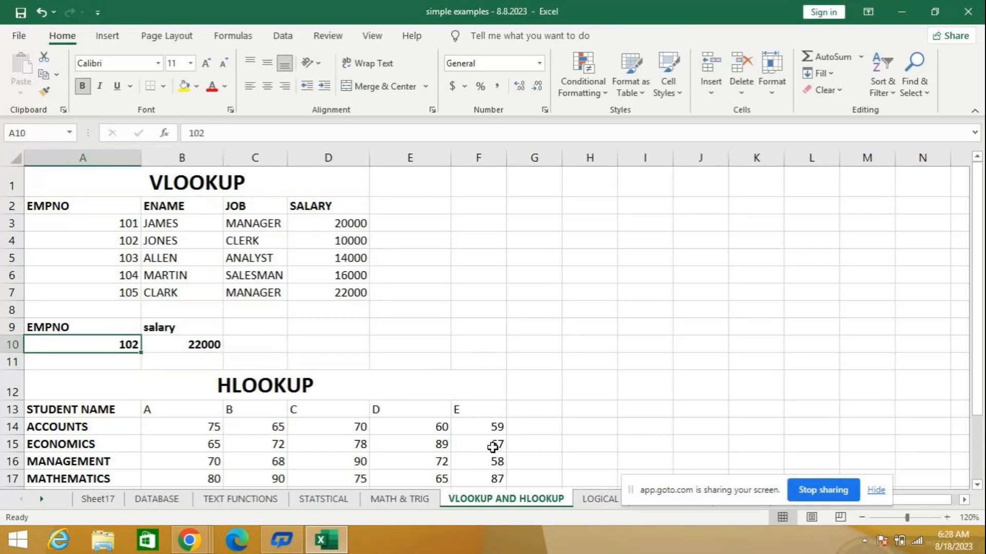
text(105)
key(Return)
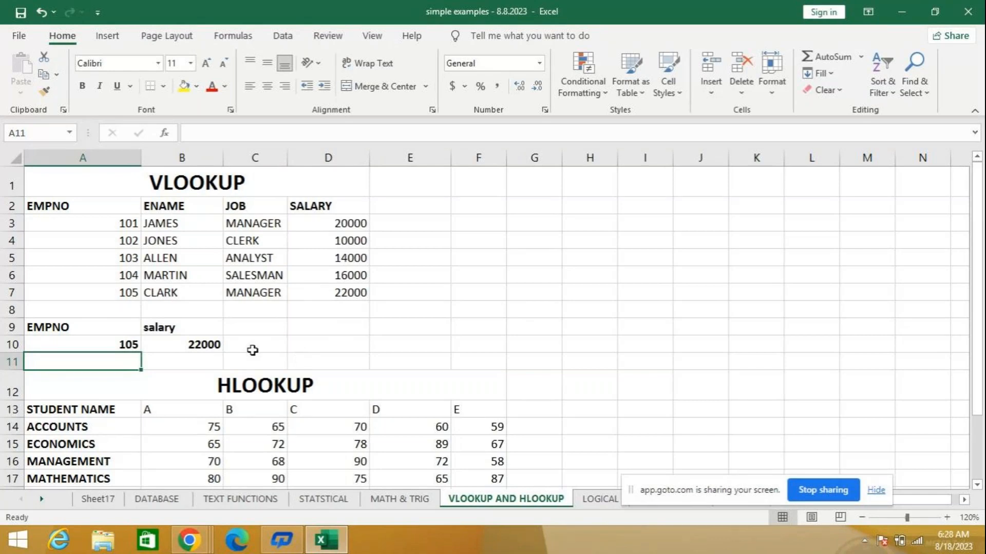
click(121, 338)
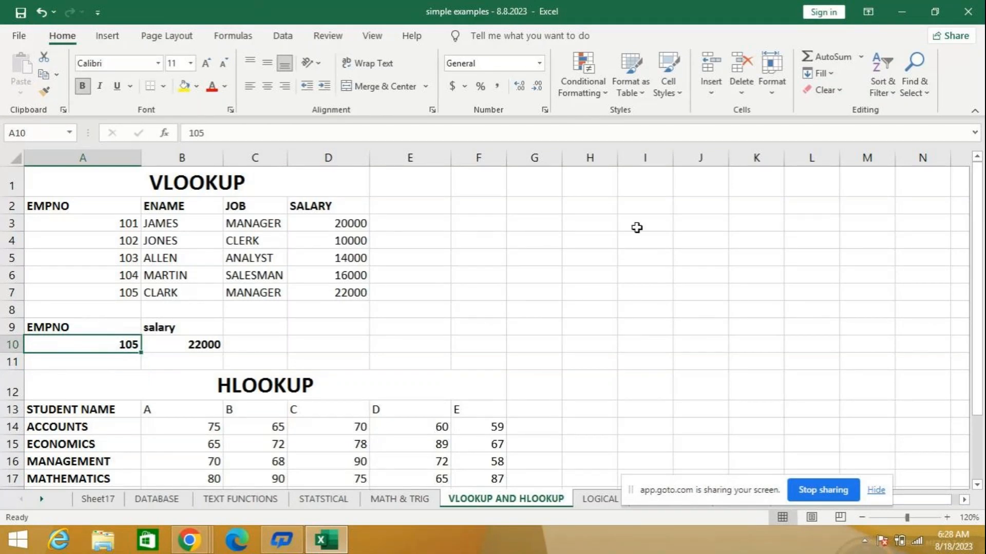
- Enter =VLOOKUP(A6,A2:D7,3,) in cell G2 to return employee 104's job, and auto-fit the width of column G
click(531, 210)
text(=vloo)
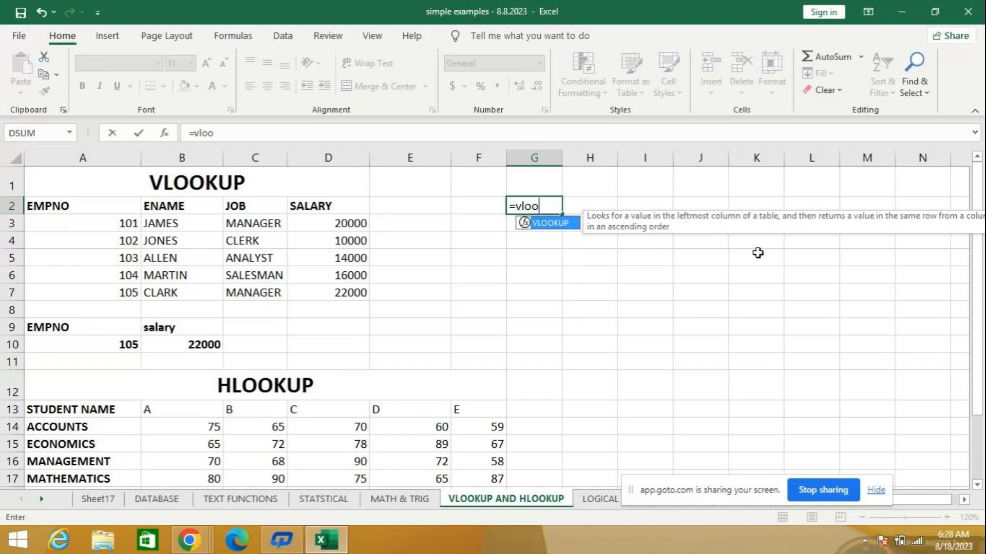
key(Tab)
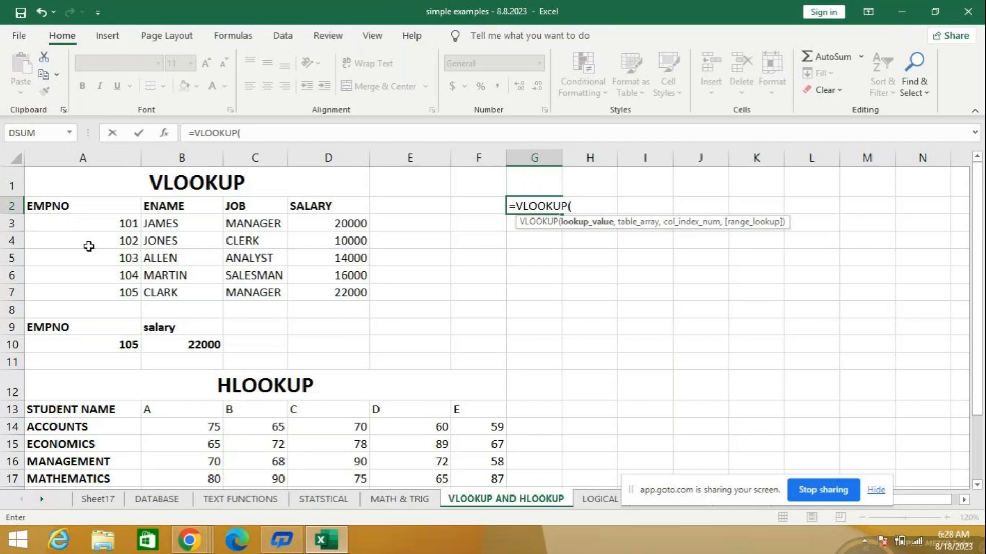
click(90, 273)
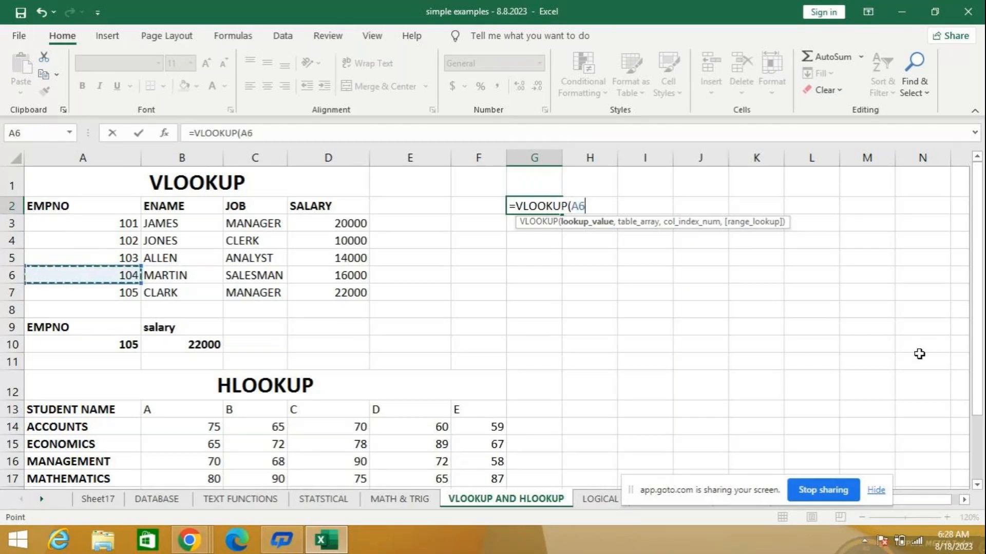
text(,)
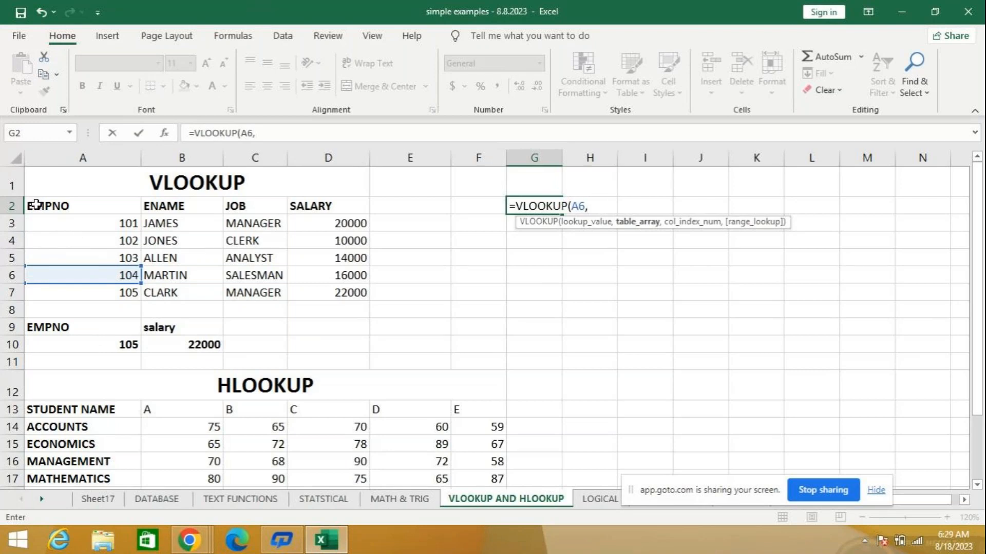
drag(31, 204, 314, 293)
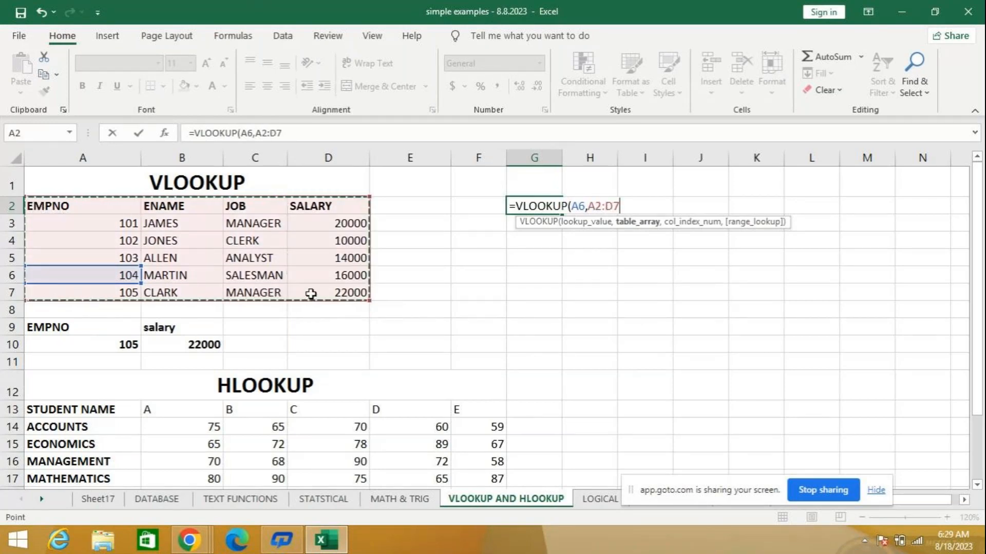
text(,)
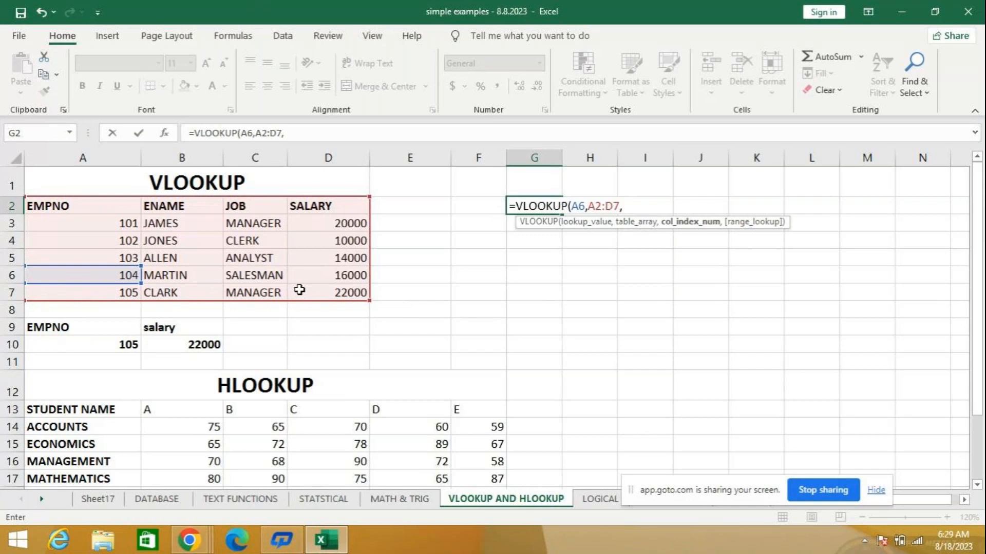
text(3,)
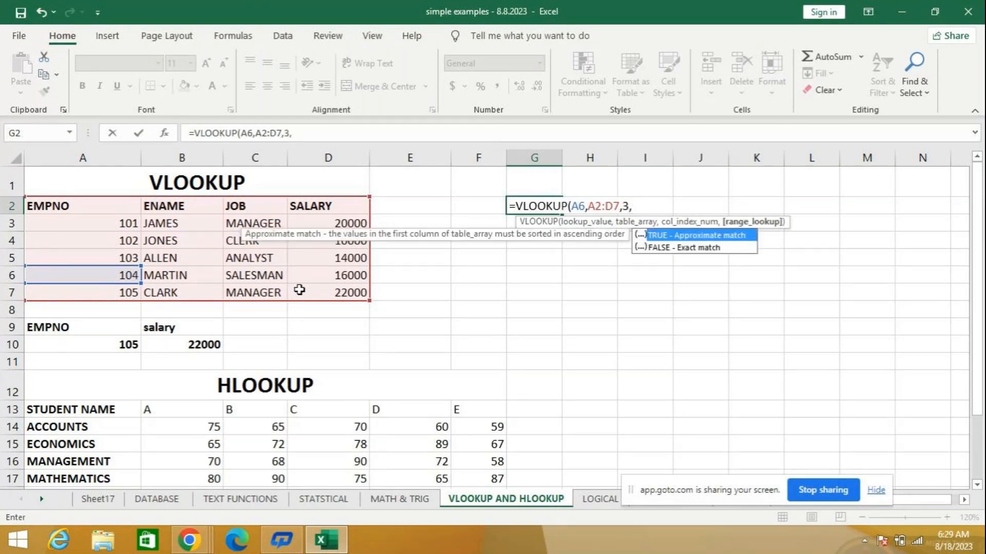
key(Down)
key(Return)
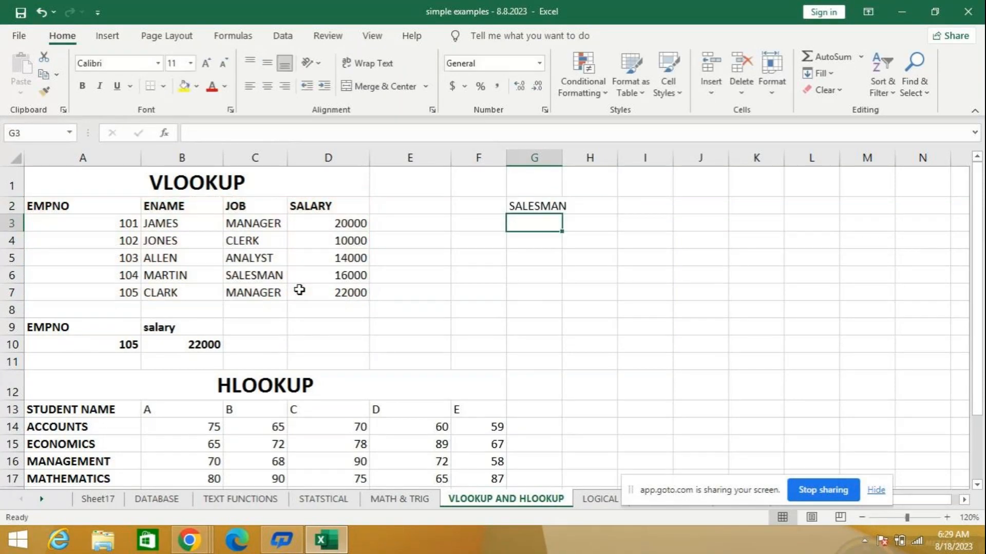
double_click(562, 157)
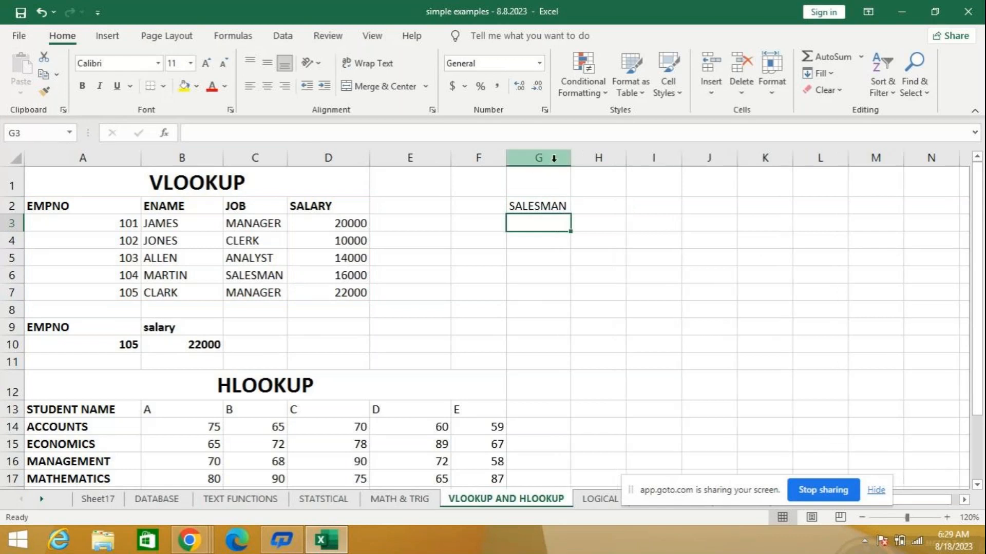
- Clear the lookup result in cell G2 and glance over the HLOOKUP example
click(540, 207)
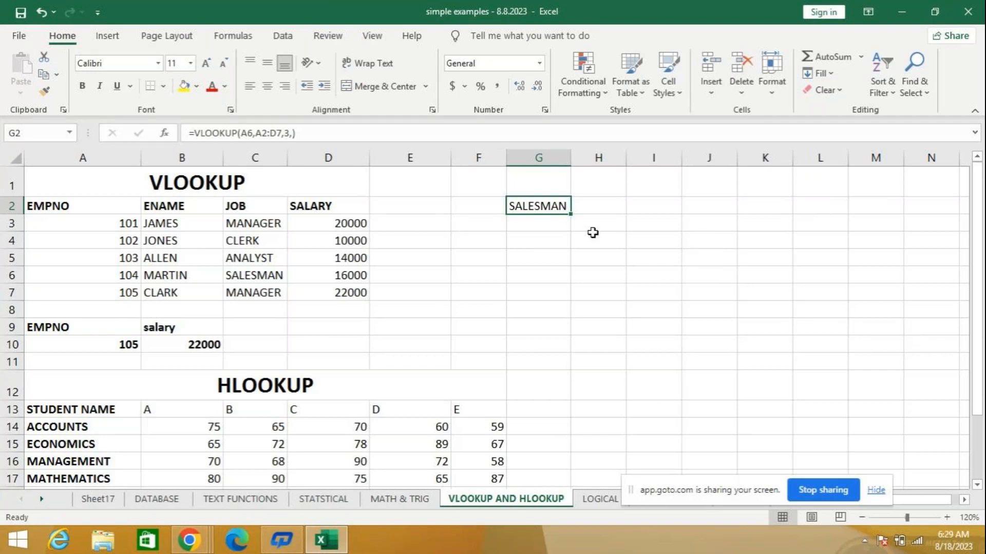
key(Delete)
scroll(491, 320, down, 2)
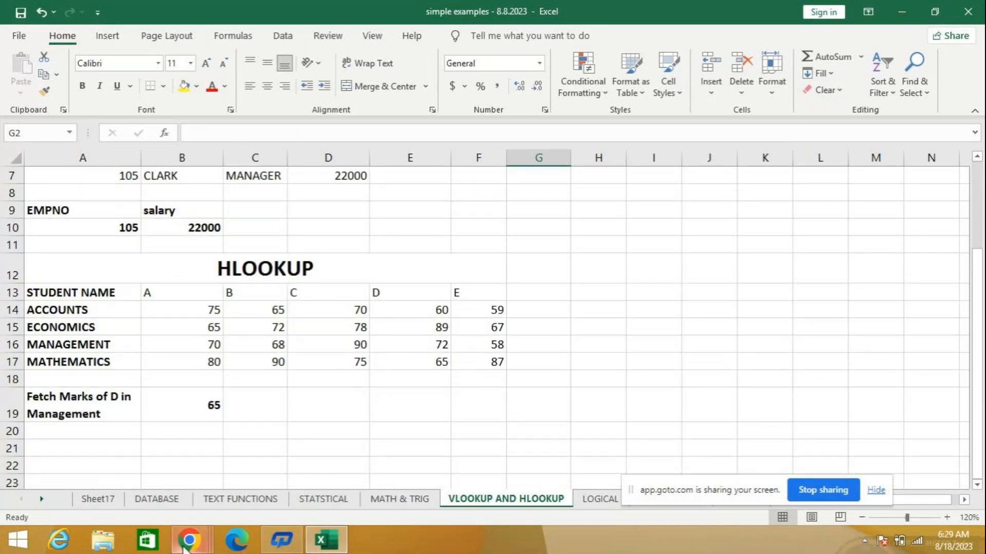
mouse_move(189, 540)
scroll(611, 345, up, 2)
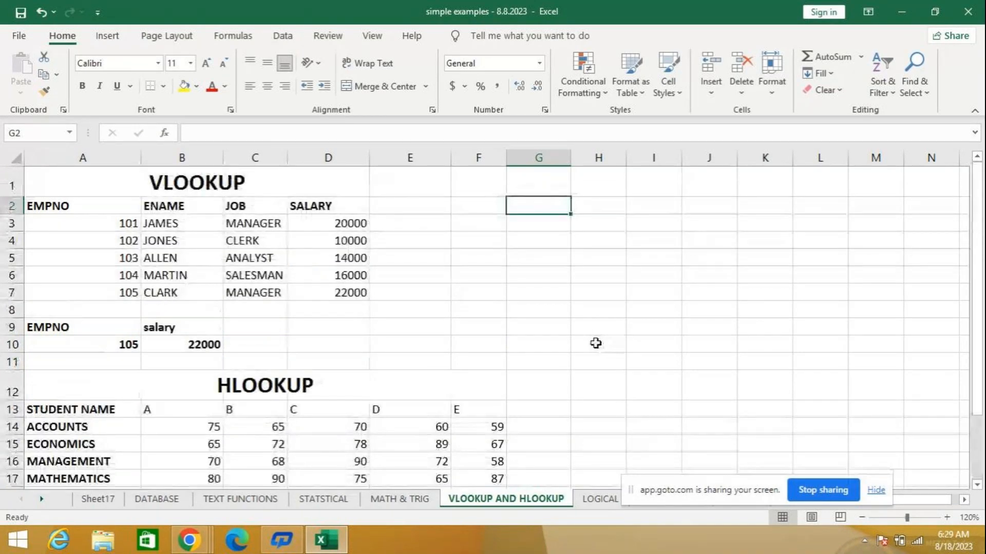
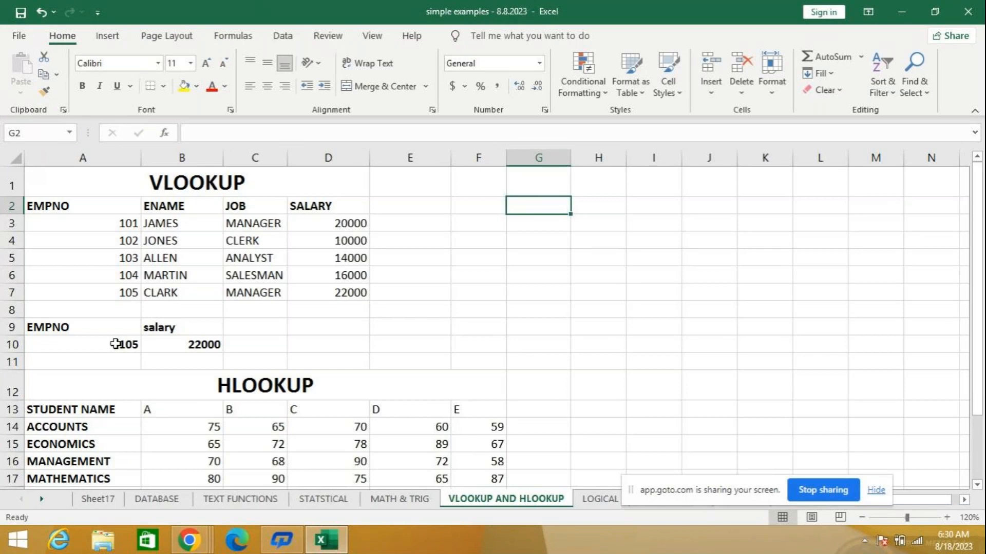
- Set the employee number in cell A10 to 103
click(115, 344)
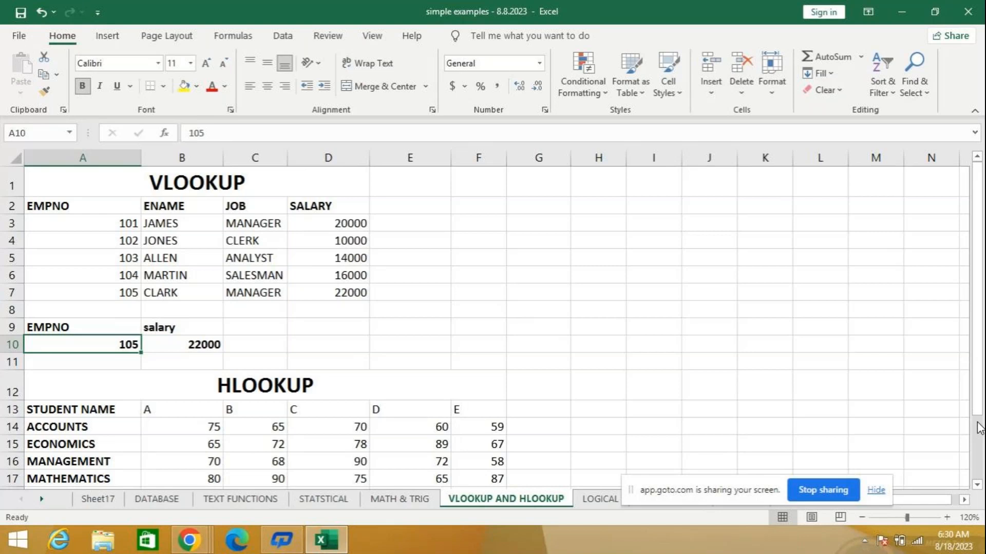
text(1)
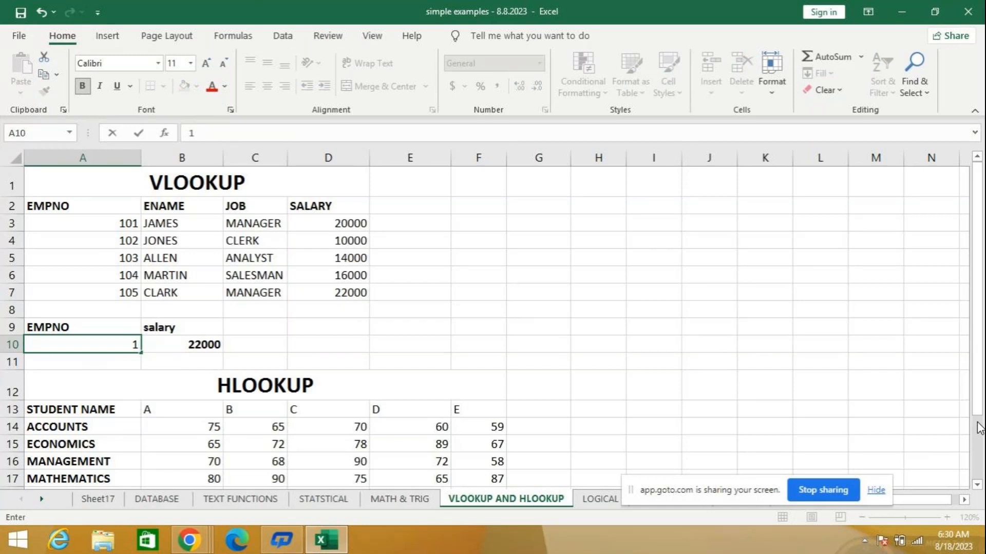
text(03)
key(Return)
key(Up)
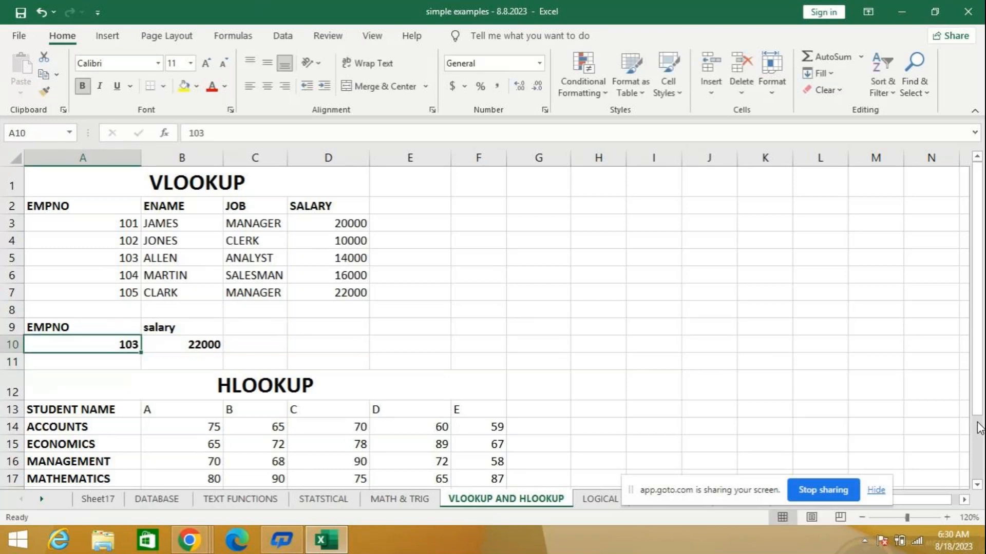
- Clear the salary lookup in cell B10 and replace the heading in cell B9 with ENAME
key(Right)
key(Delete)
key(Up)
key(Delete)
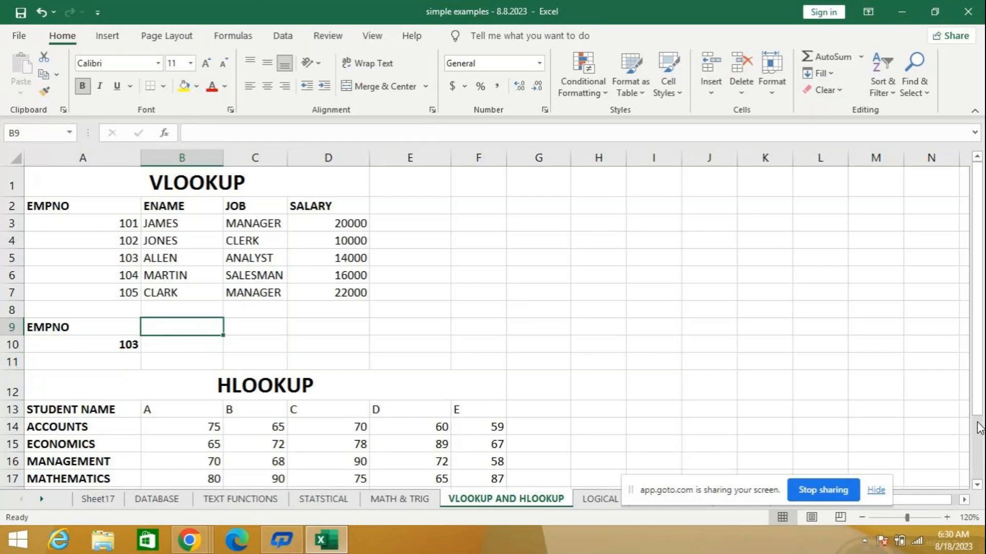
text(ENAME)
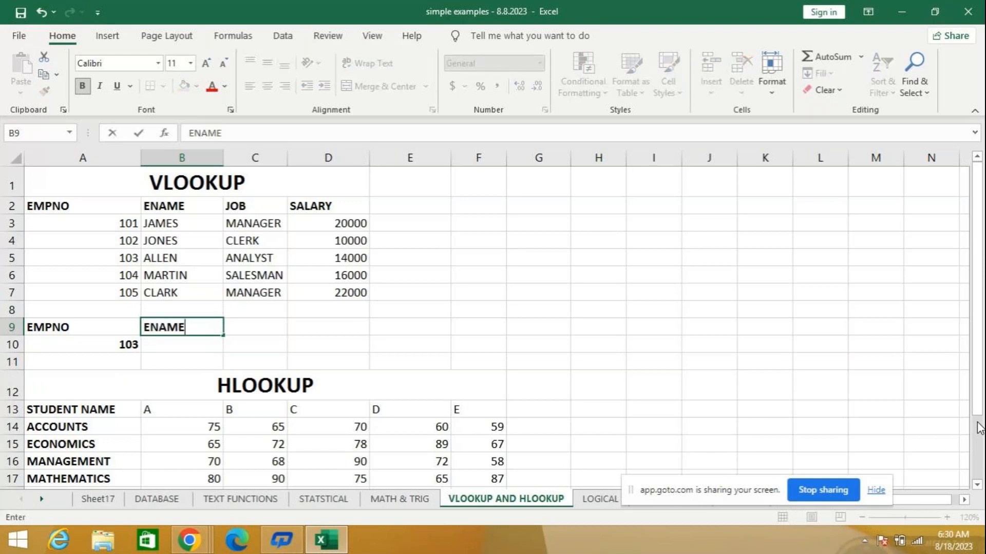
key(Return)
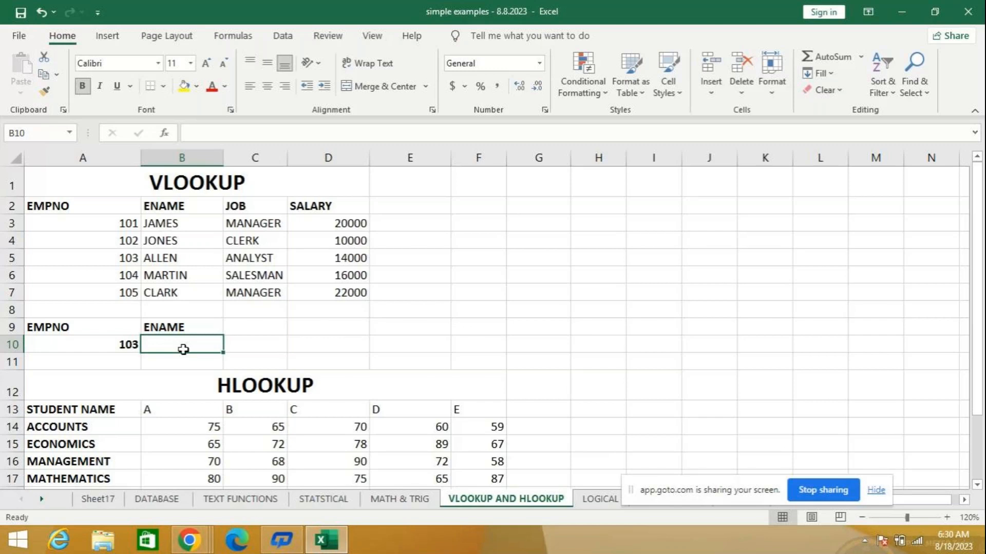
- Enter =VLOOKUP(A10,A2:D7,2,FALSE) in cell B10 to return the employee name by exact match
text(=)
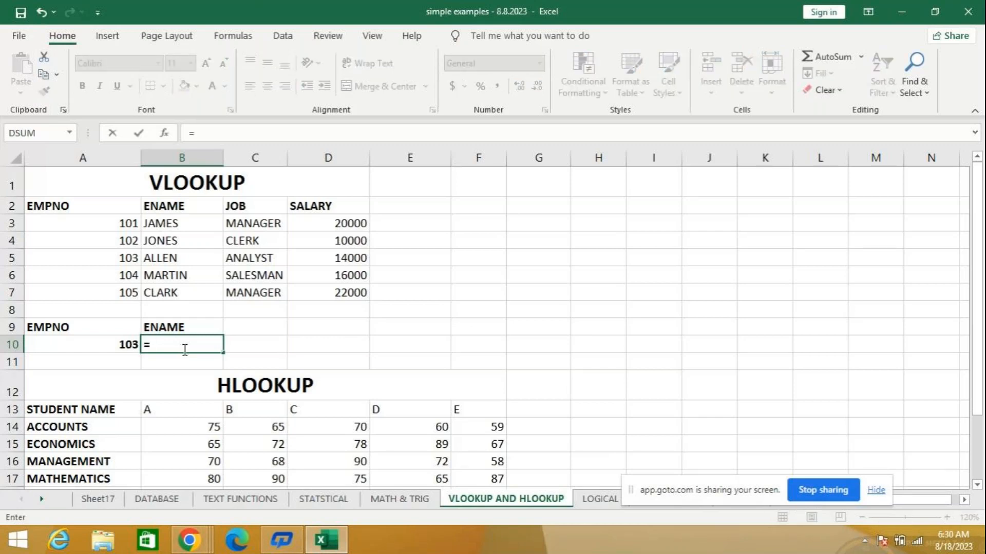
text(vl)
key(Tab)
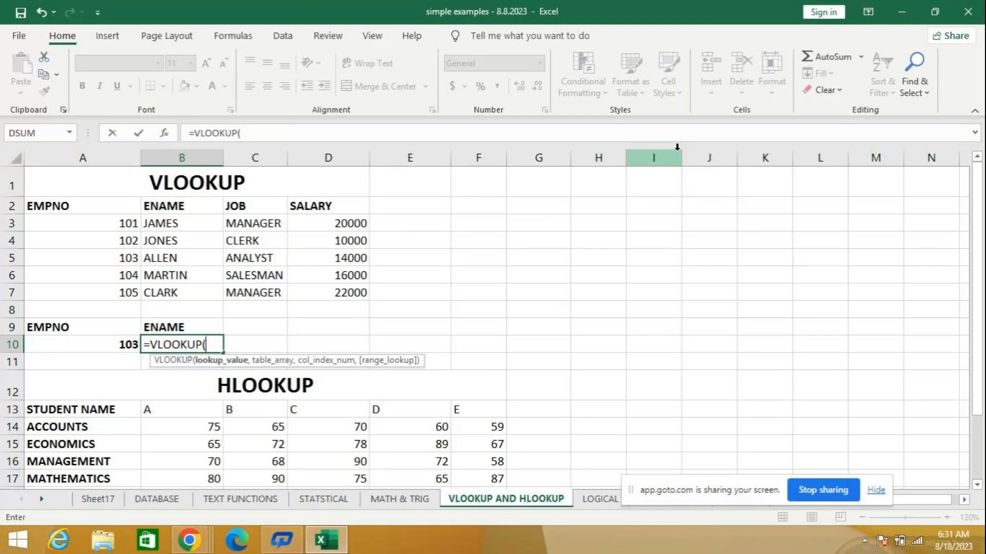
text(A10,)
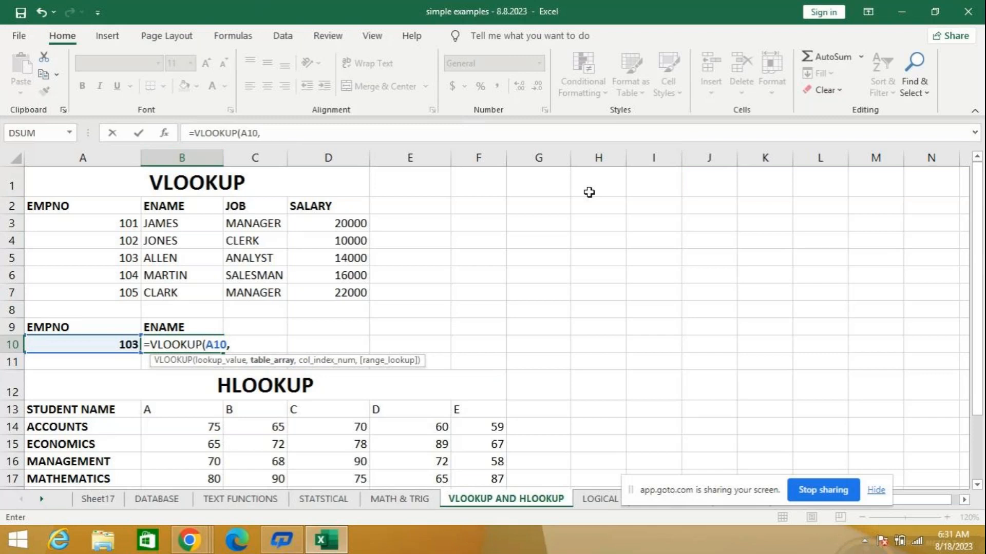
drag(62, 200, 310, 288)
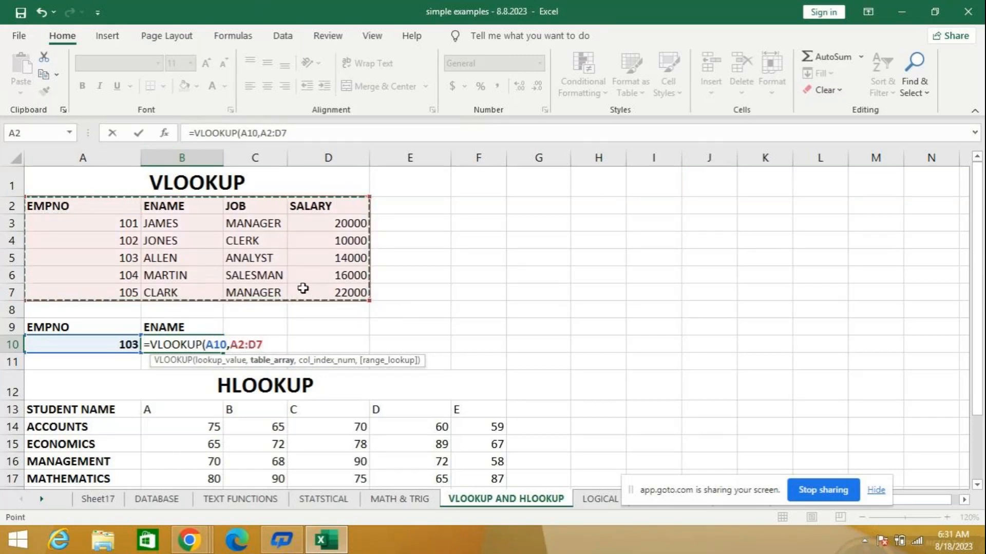
text(,)
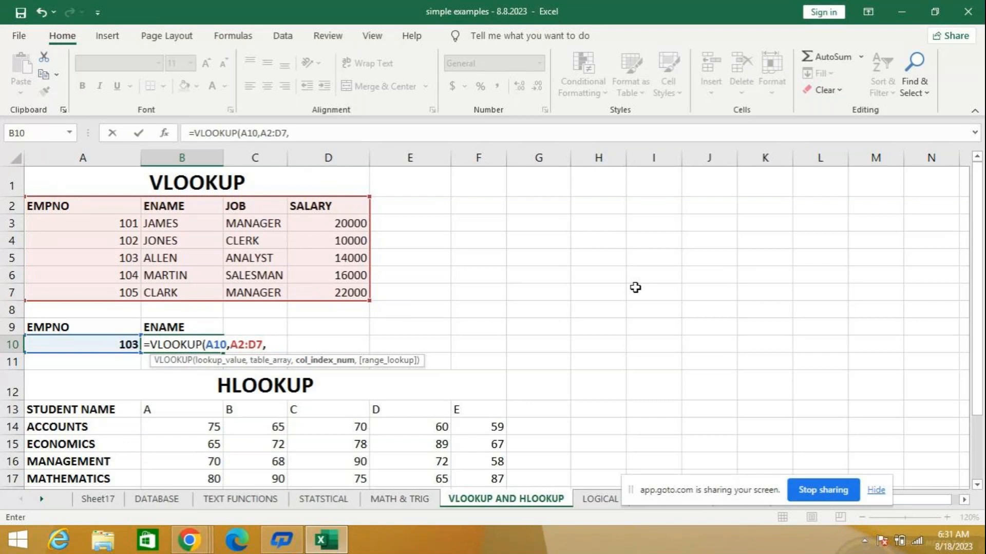
text(2,)
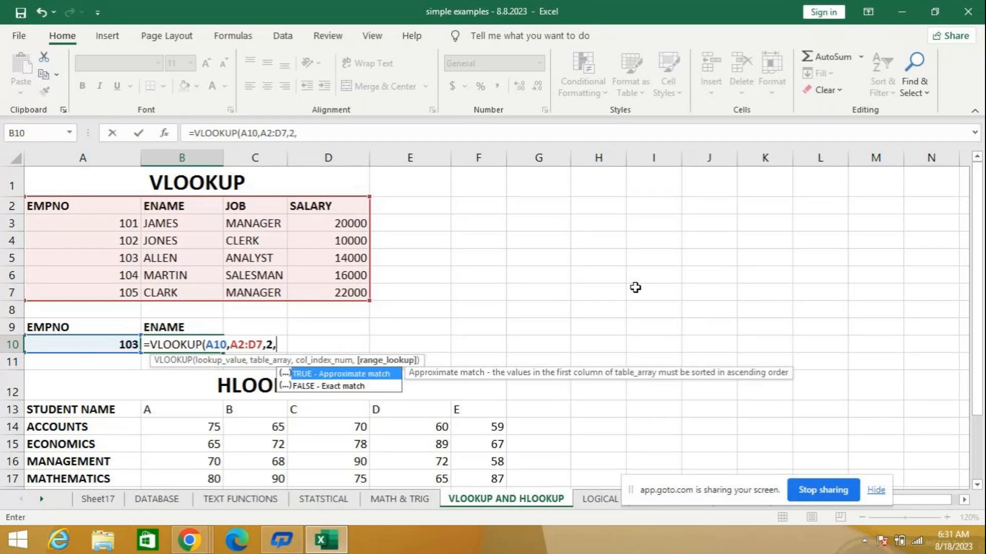
key(Down)
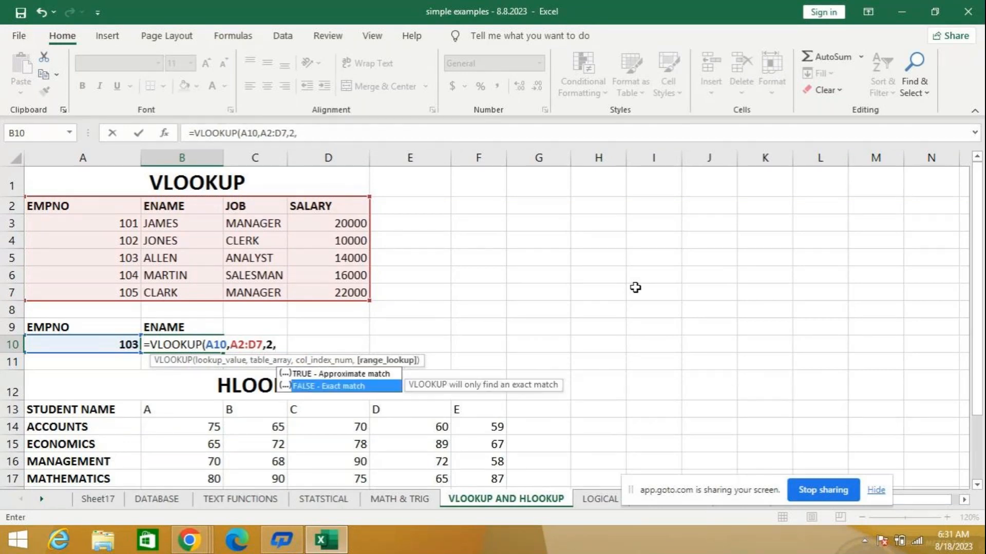
key(Tab)
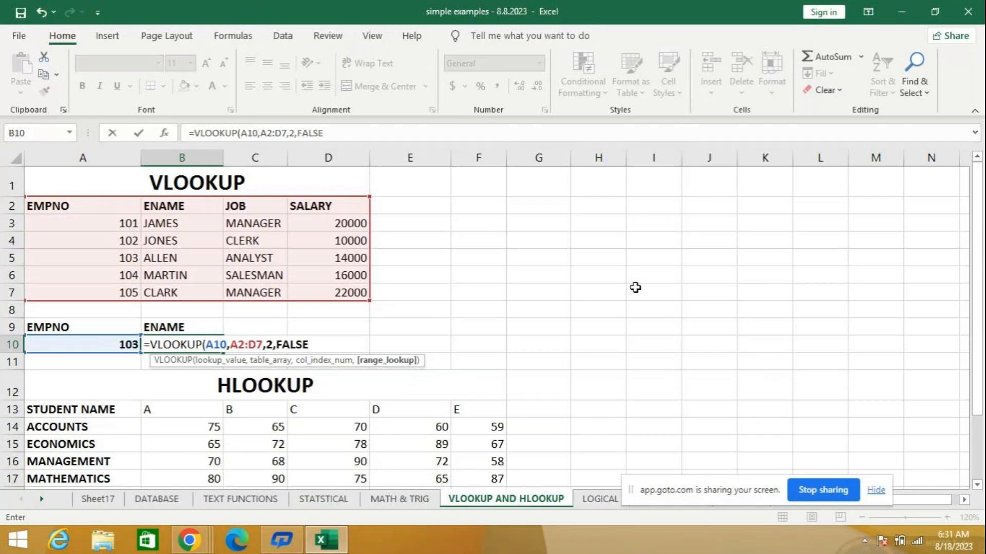
text())
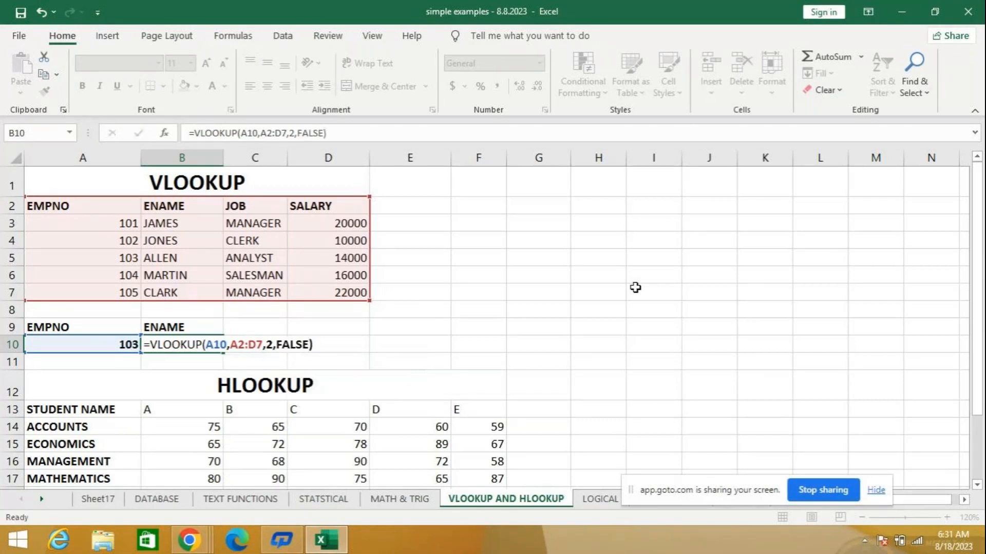
key(Return)
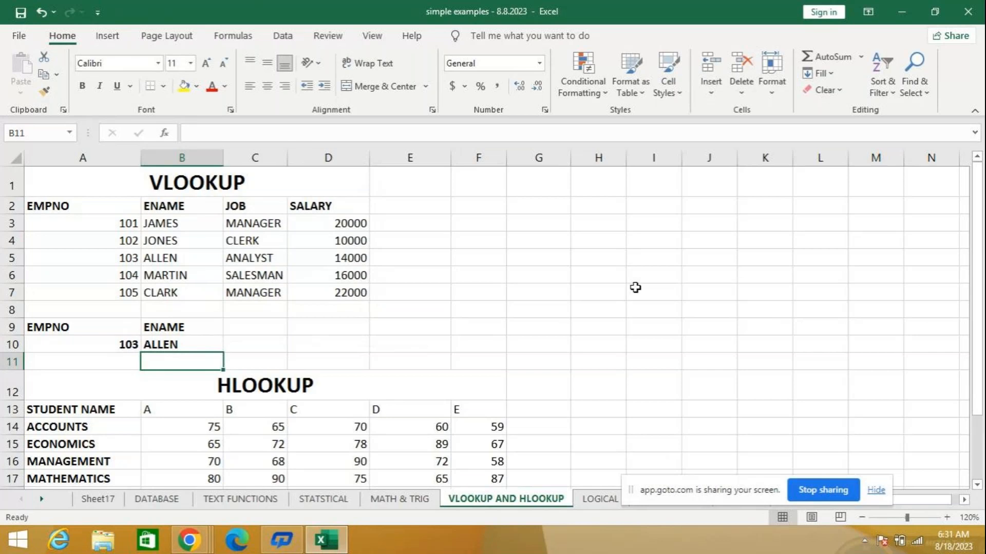
- Replace the FALSE argument of the VLOOKUP formula in cell B10 with 0
click(214, 345)
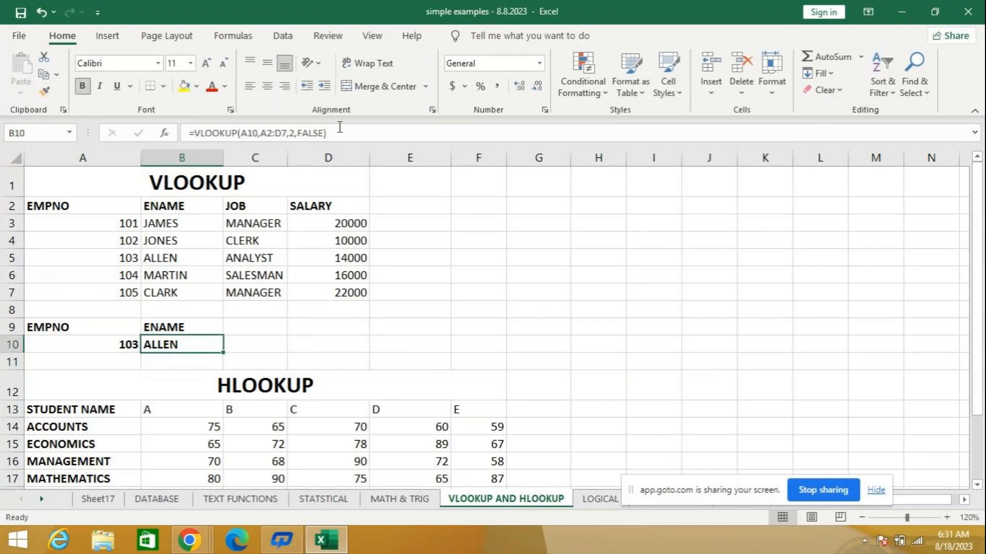
click(325, 132)
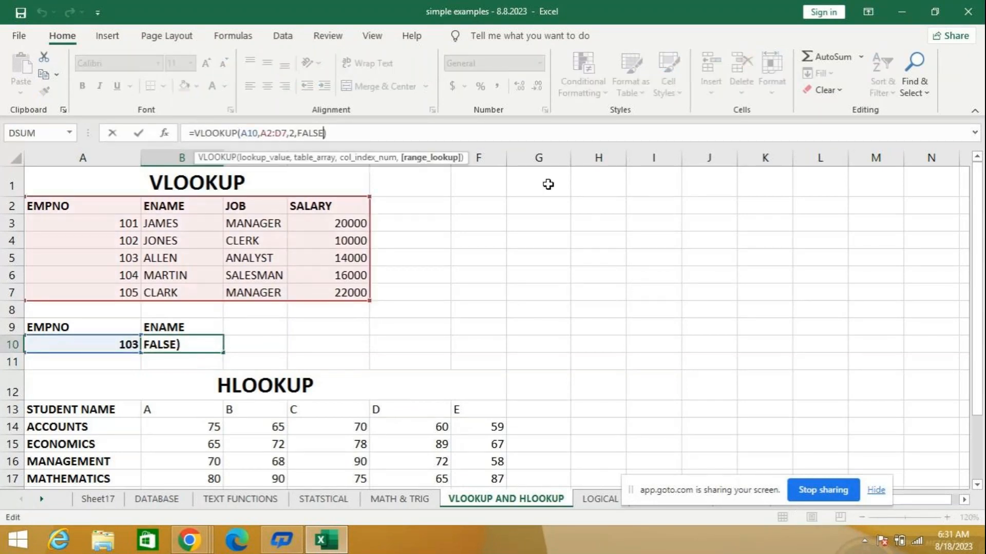
key(BackSpace)
key(BackSpace)
key(BackSpace)
key(BackSpace)
key(BackSpace)
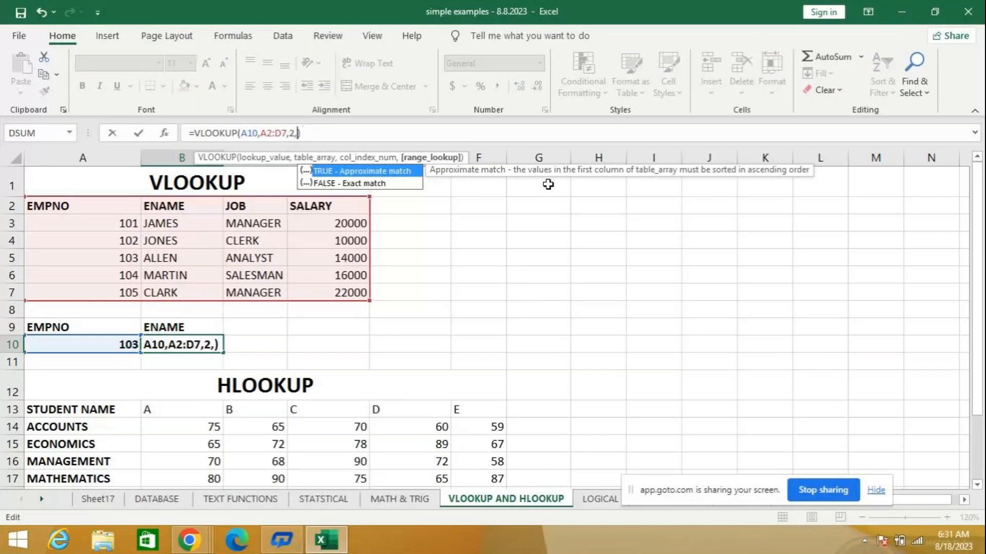
text(0)
key(Return)
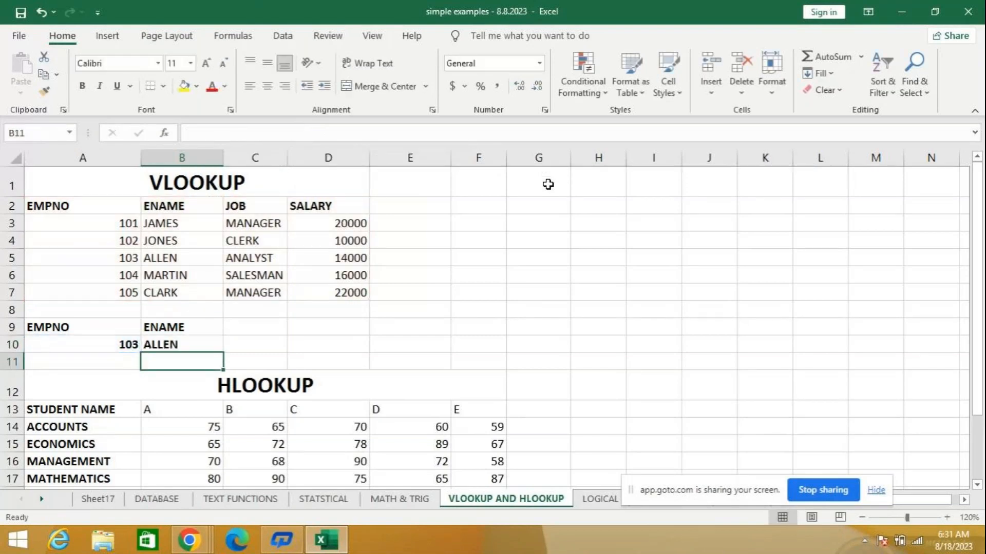
- Change the range_lookup argument of the VLOOKUP formula in cell B10 to 1
key(Up)
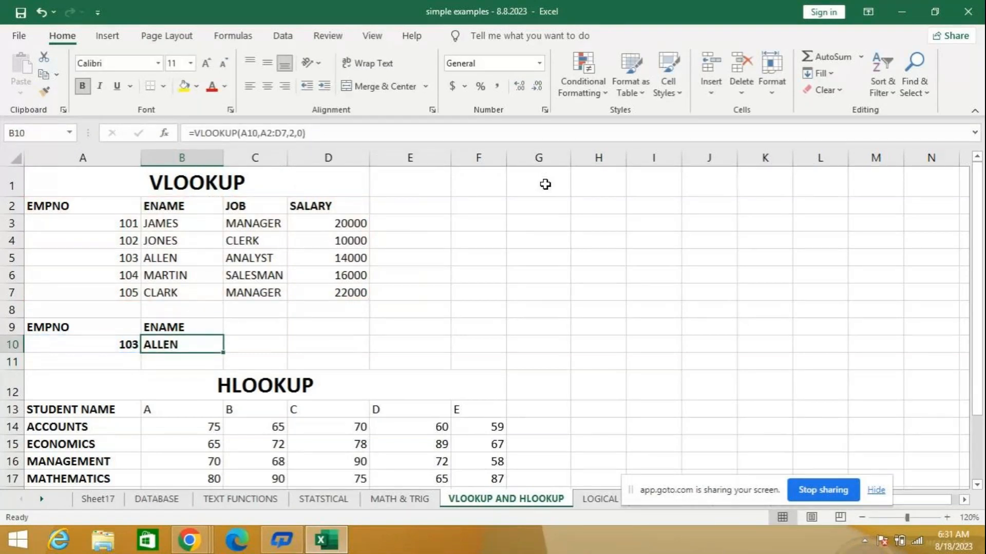
click(302, 133)
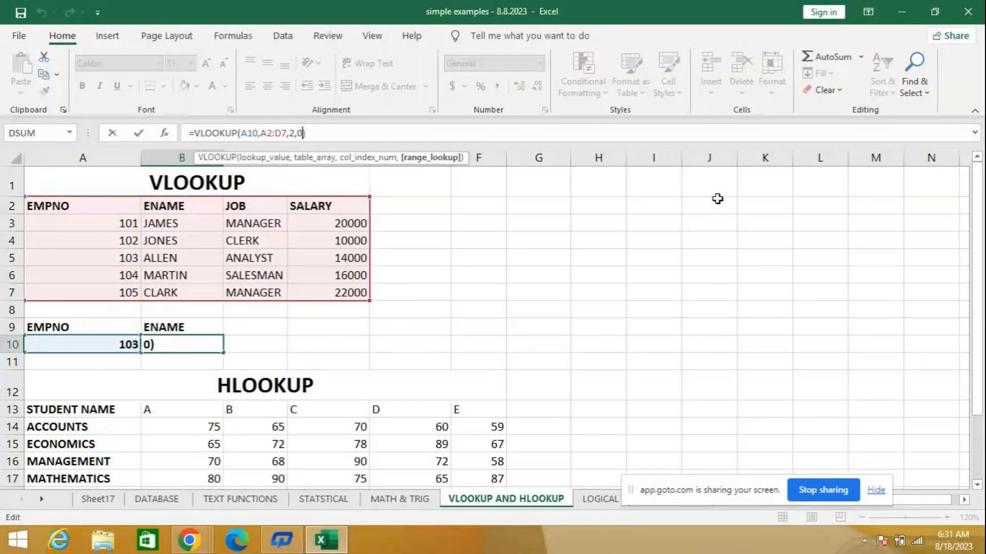
key(BackSpace)
text(0)
key(Return)
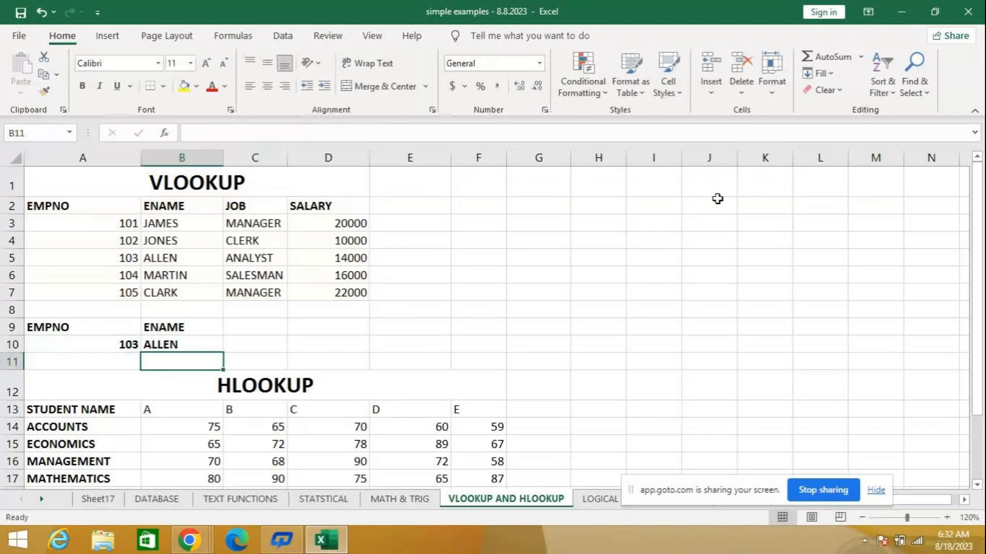
key(Up)
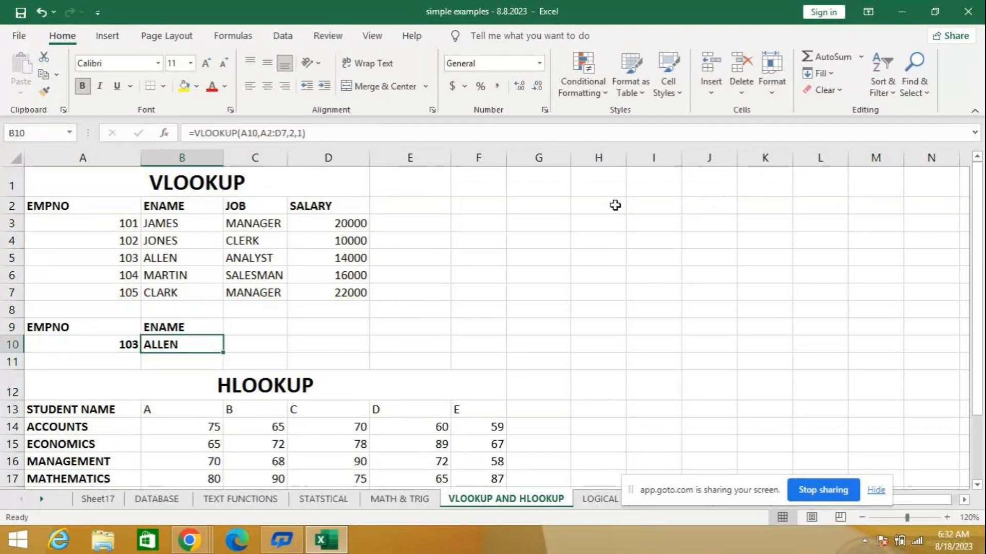
click(271, 349)
click(187, 346)
- Review the workbook's file information and the account page's Office product and version details, and return to the sheet
click(20, 37)
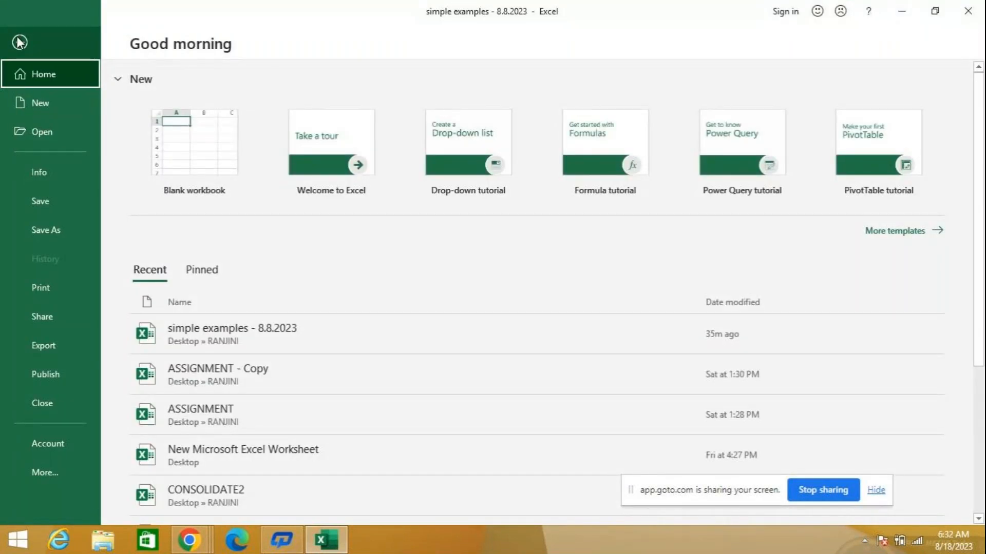
click(58, 179)
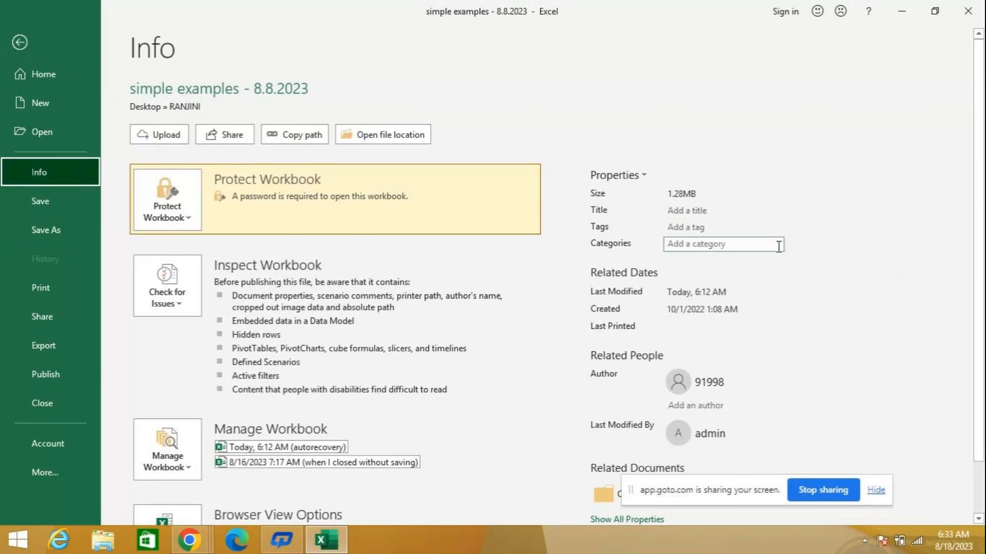
scroll(843, 227, down, 2)
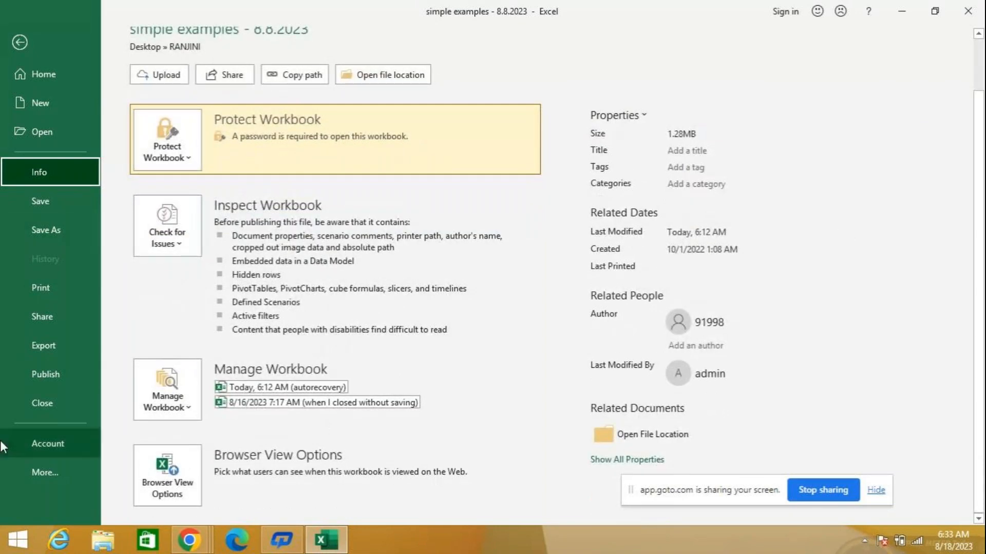
click(39, 442)
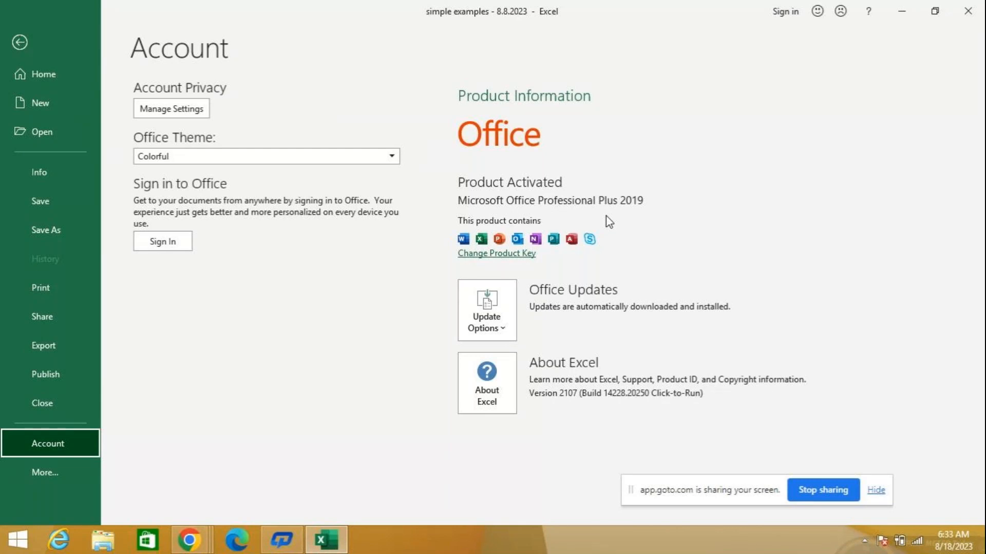
key(Escape)
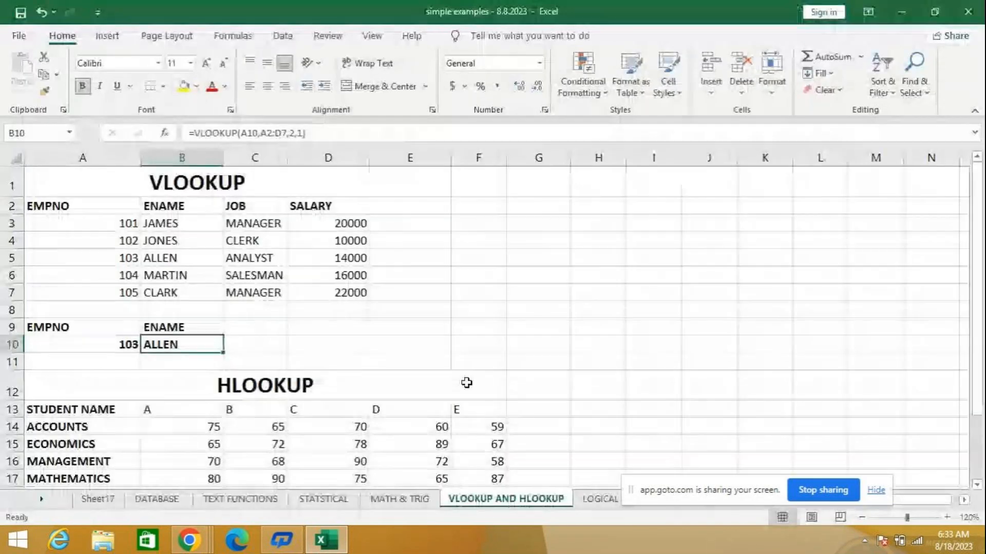
click(283, 345)
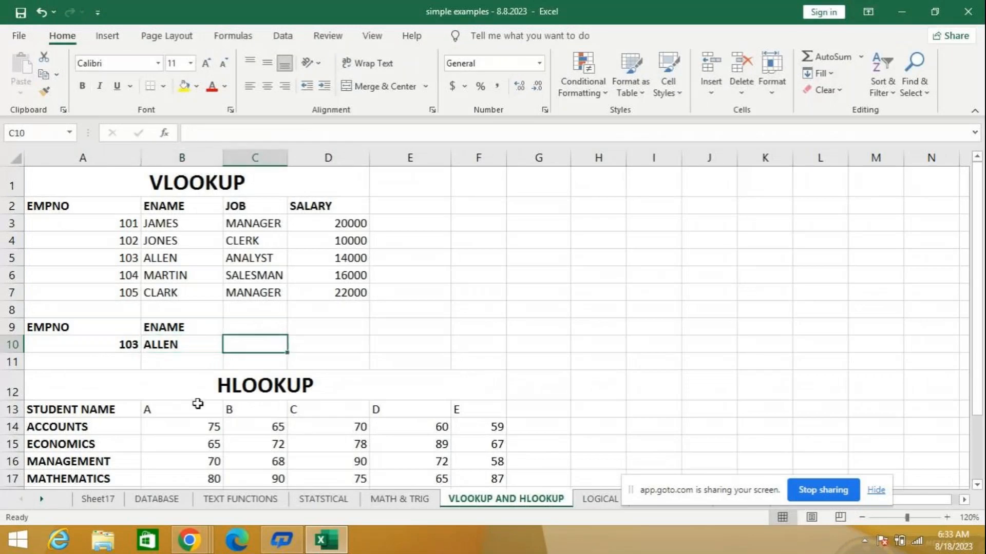
click(182, 360)
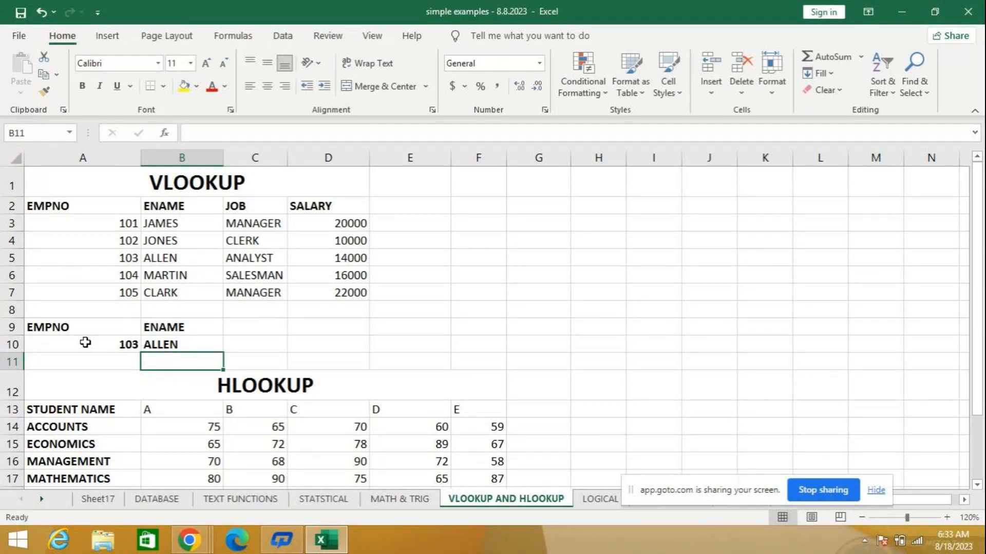
click(478, 327)
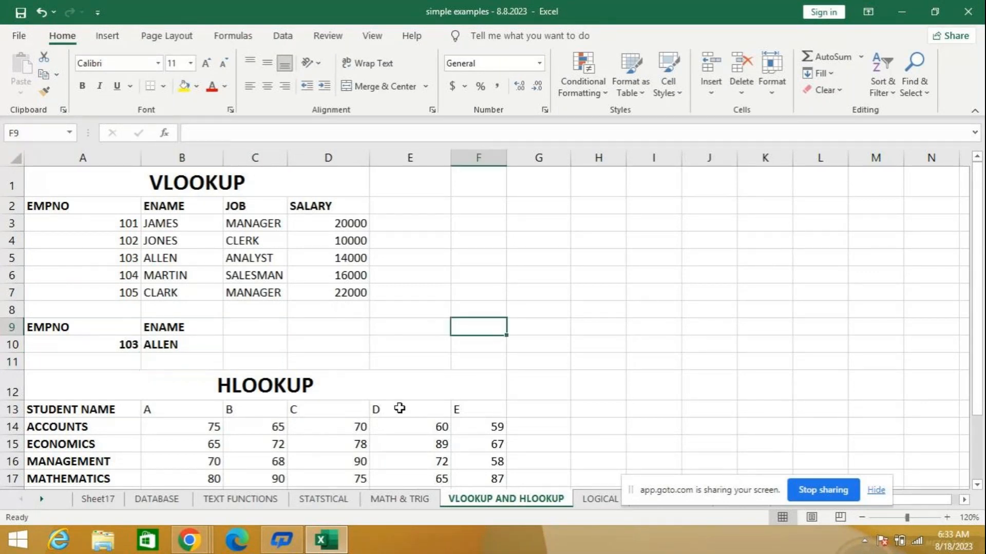
- Enter =HLOOKUP(A13,A13:F17,4) in cell I13 beside the student marks table
scroll(502, 399, down, 3)
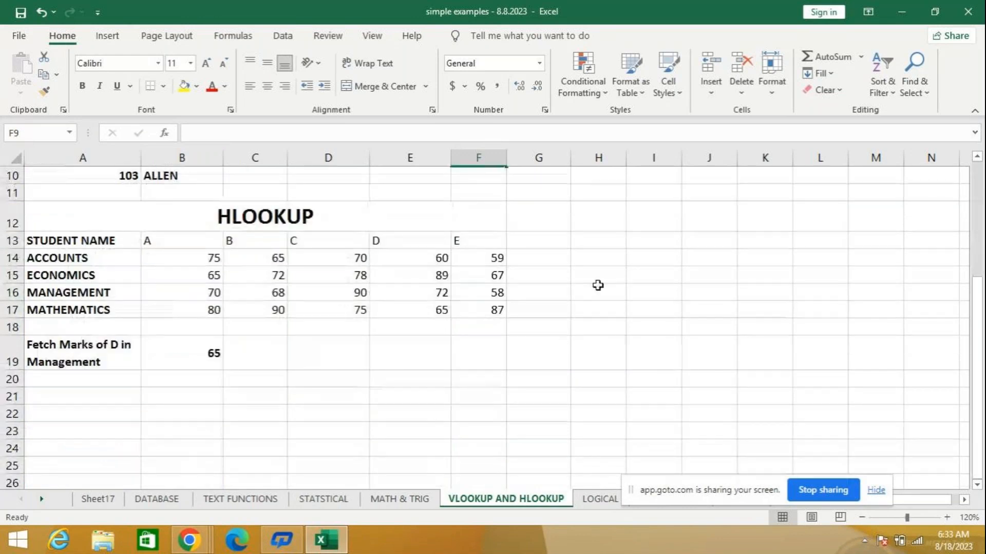
click(636, 241)
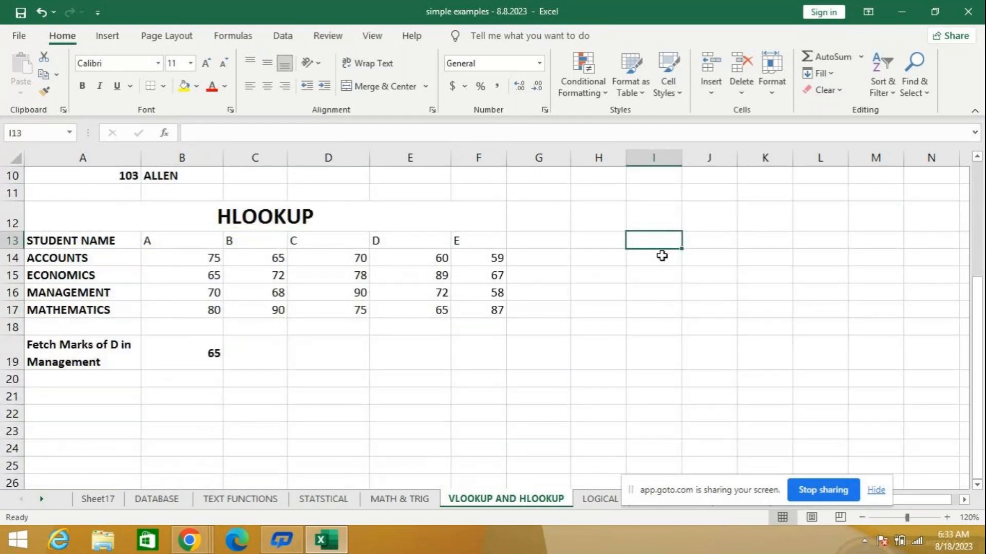
text(=HLO)
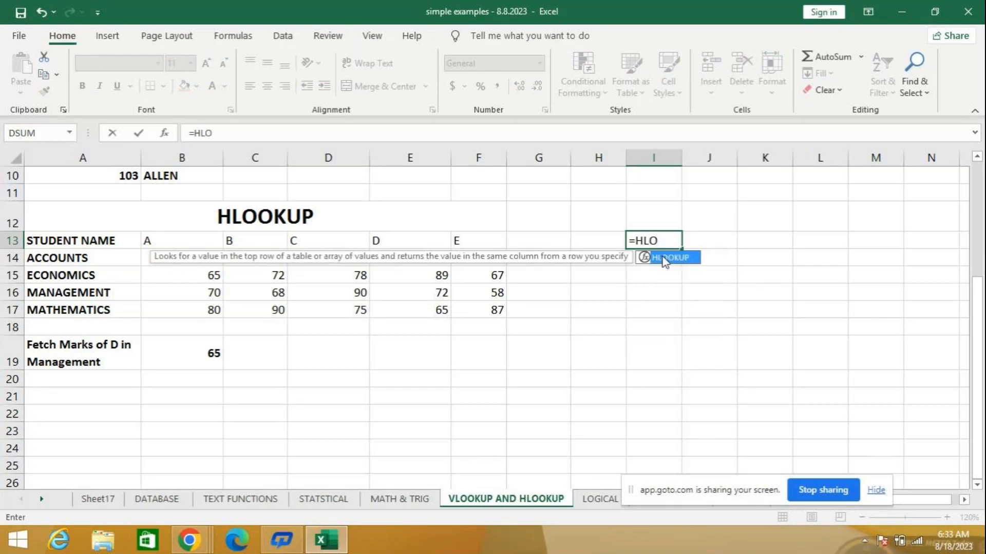
double_click(665, 260)
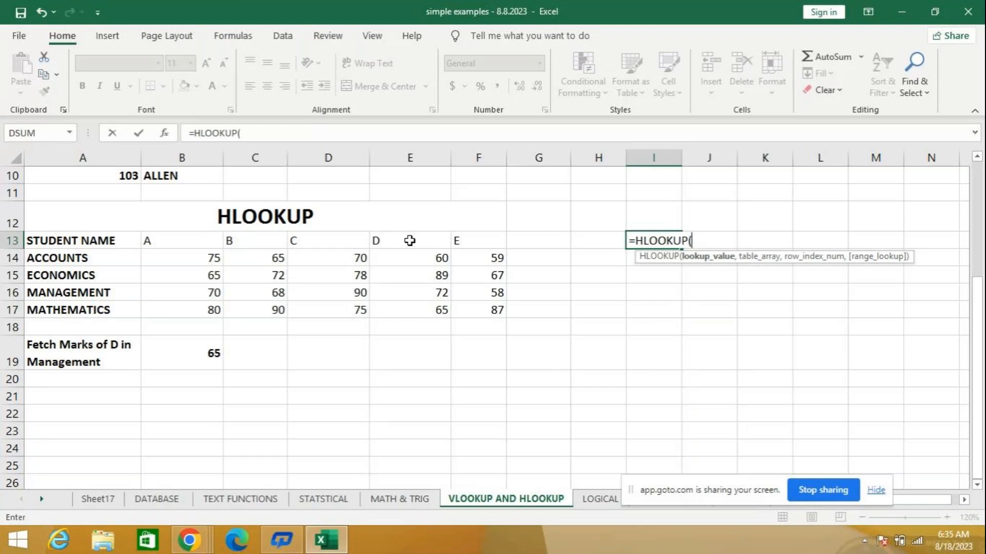
click(65, 239)
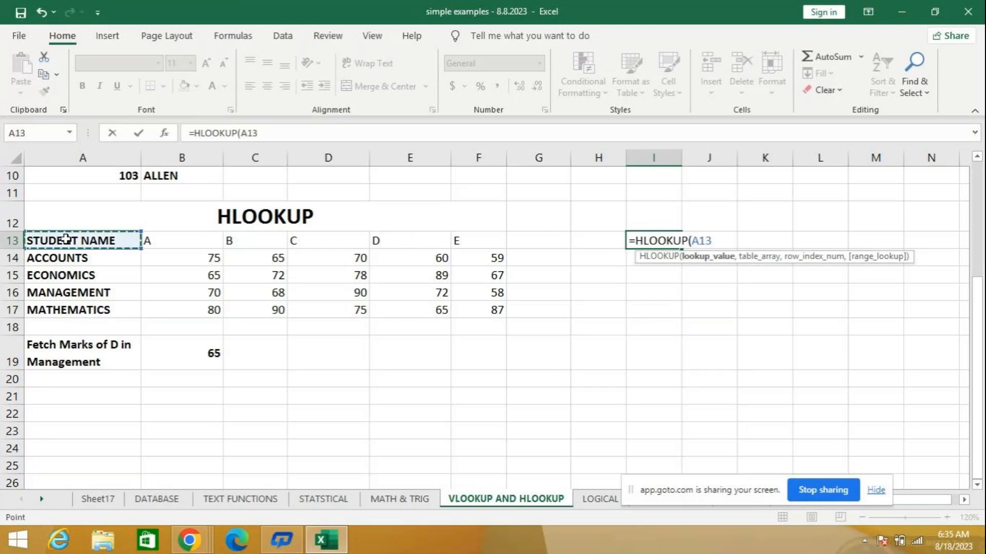
text(,)
drag(69, 241, 470, 312)
text(,)
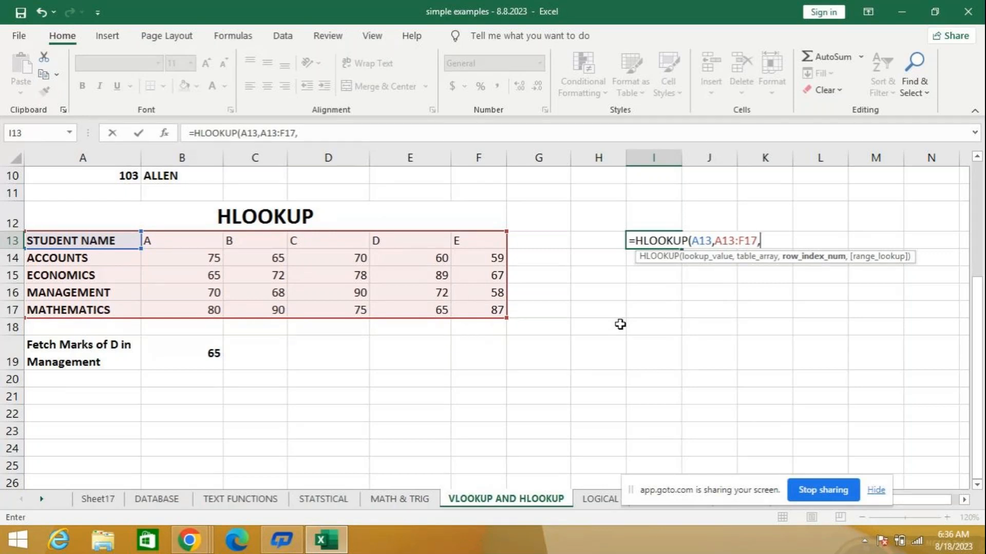
text(4)
key(Return)
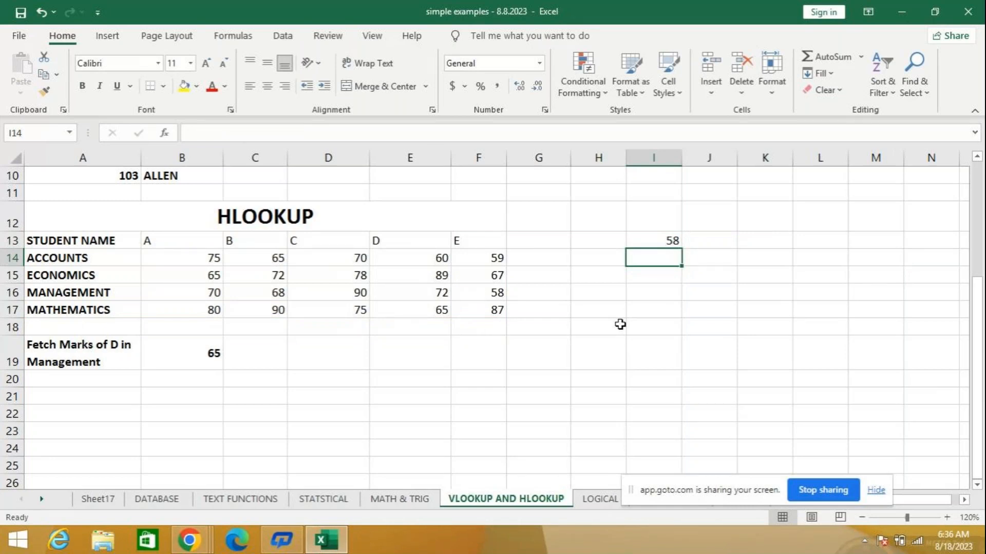
- Replace the formula in cell I13 with =HLOOKUP(E13,A13:F17,4) to return student D's Management marks
key(Up)
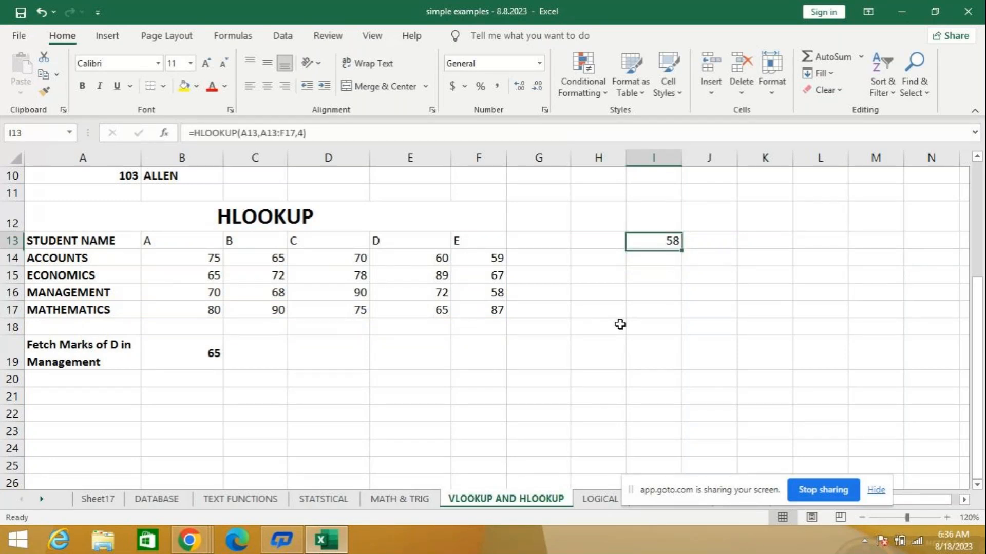
key(Delete)
text(=HL)
key(Tab)
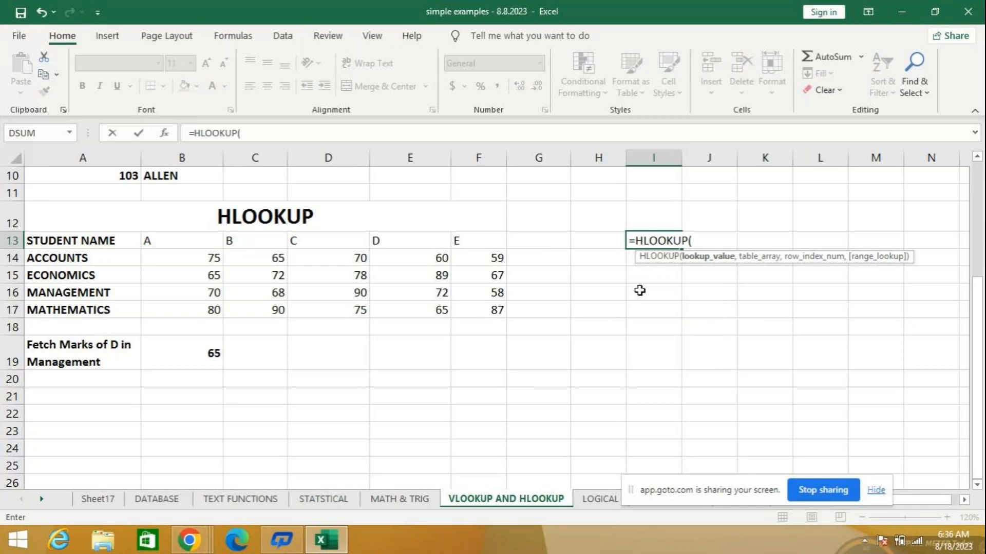
click(406, 243)
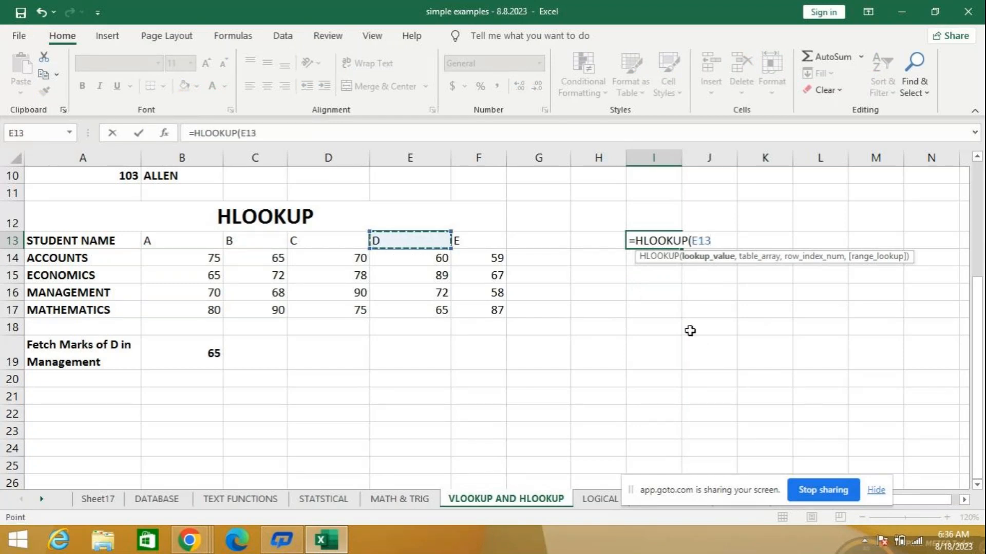
text(,)
click(66, 247)
drag(66, 249, 468, 313)
text(,)
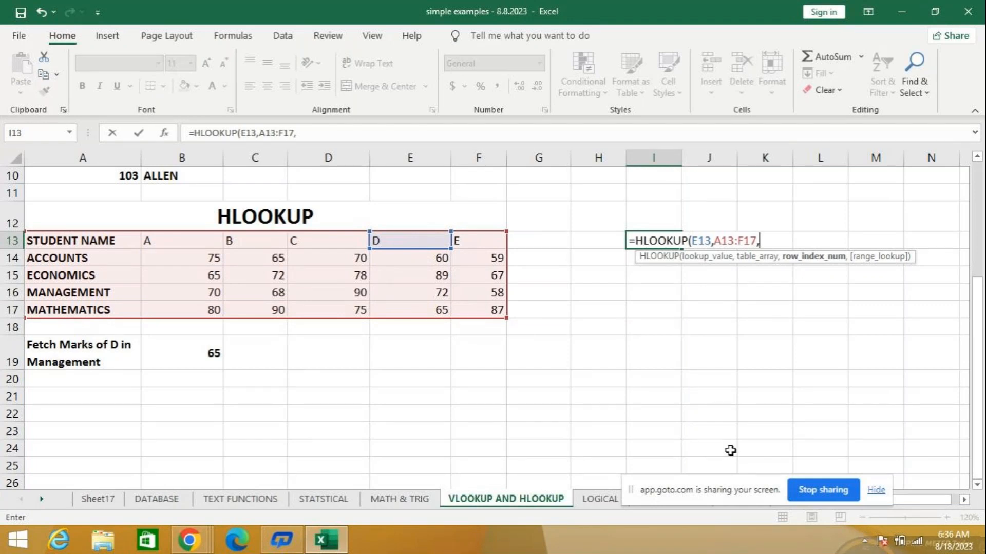
text(4)
key(Return)
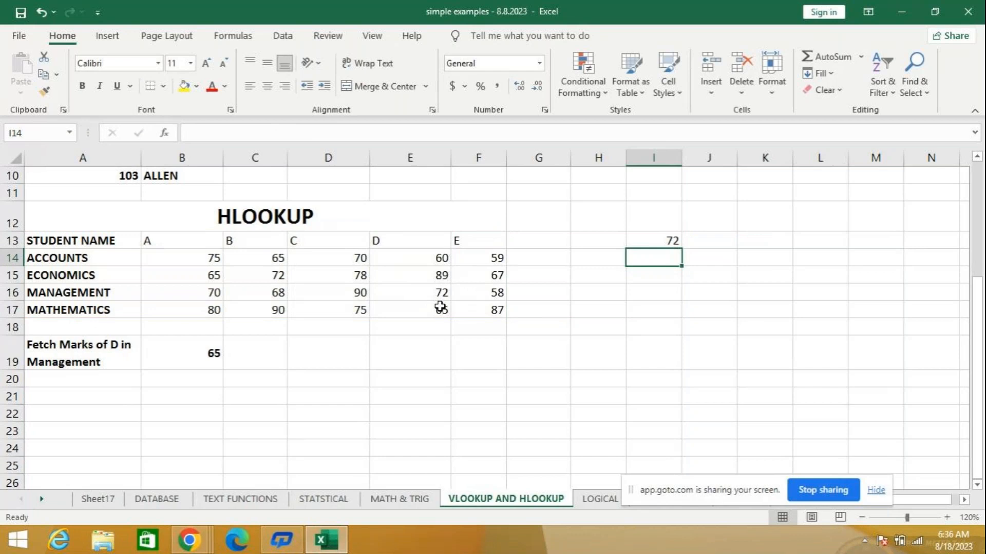
- Clear the HLOOKUP formulas from cells I13 and B19
click(645, 239)
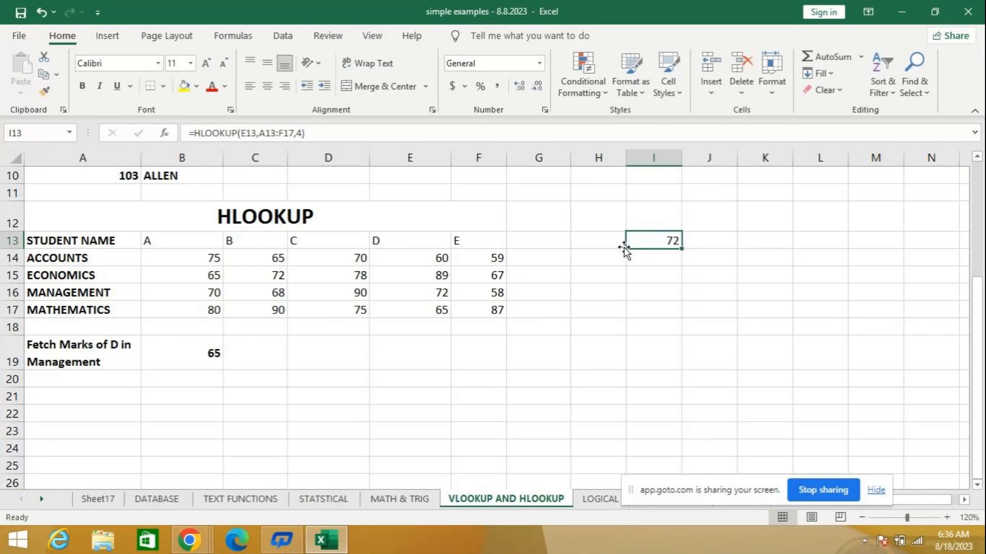
key(Delete)
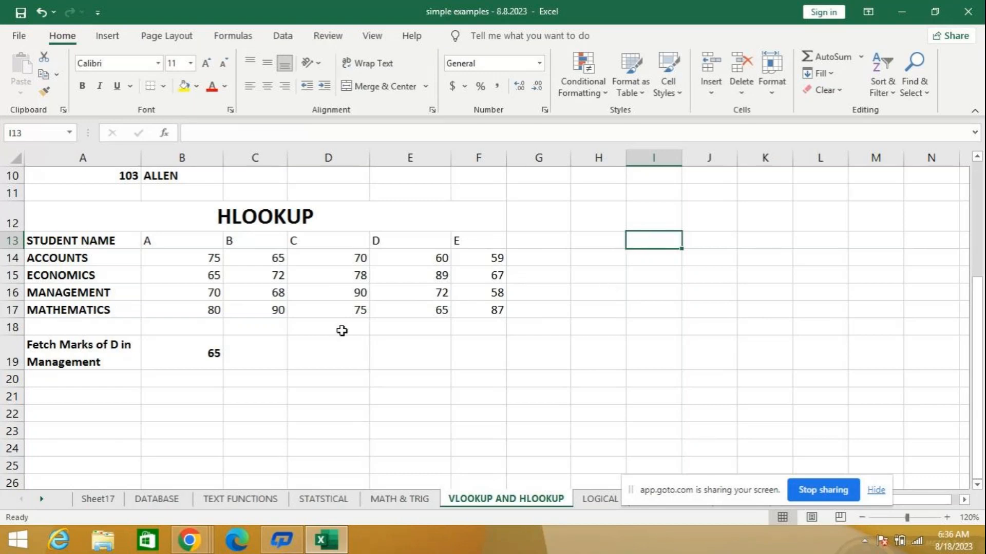
click(205, 347)
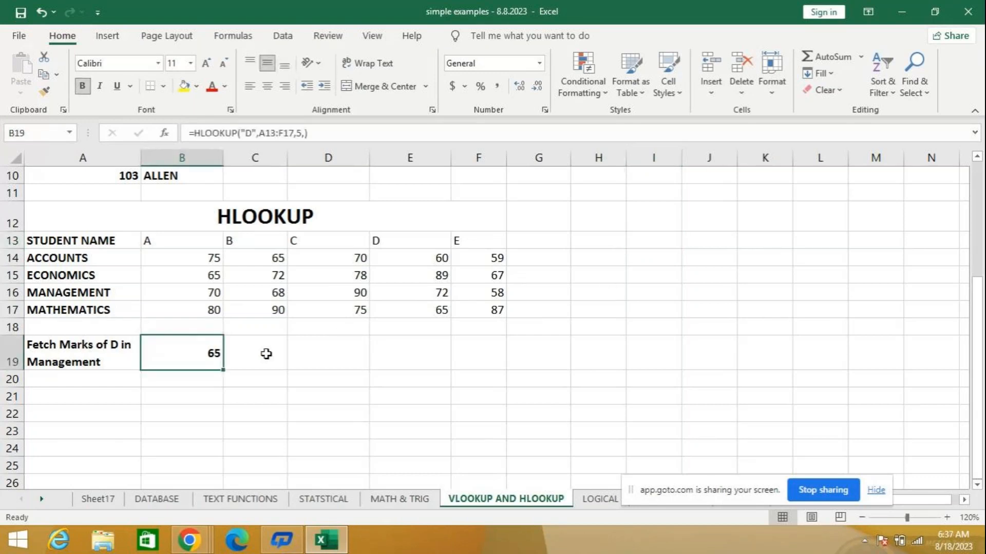
key(Delete)
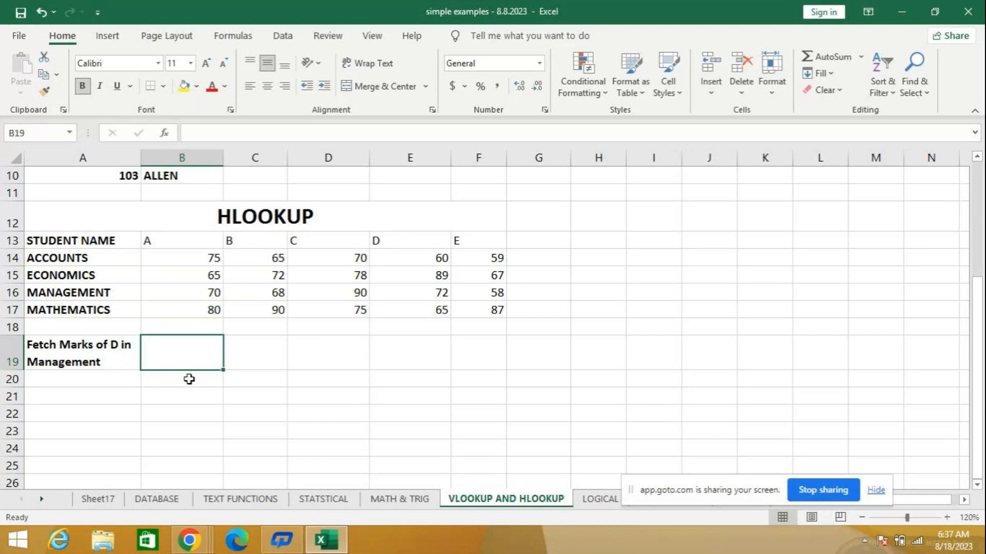
- Enter =HLOOKUP(E13,A13:F17,4) in cell B19 to fetch D's Management marks, and clear the cell again
click(100, 347)
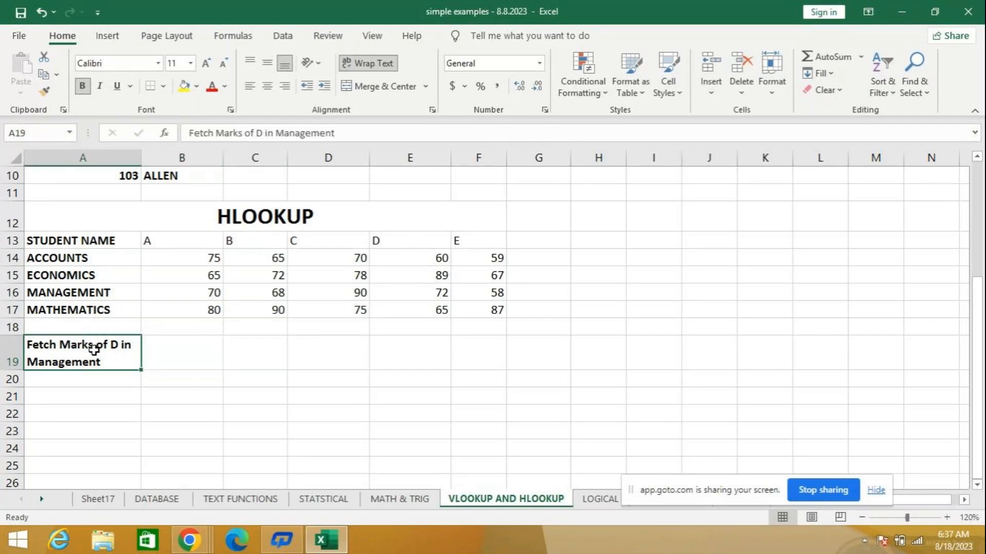
click(215, 356)
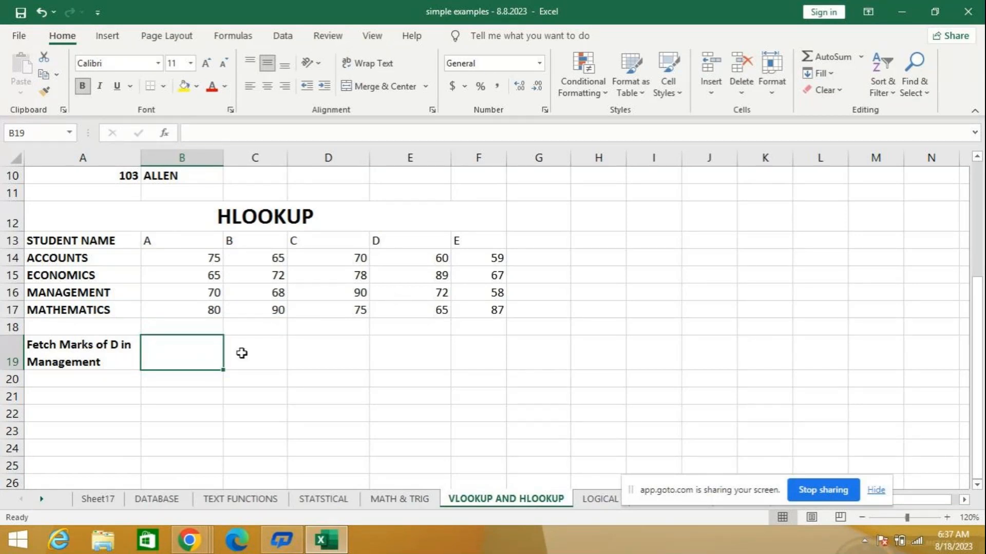
text(=)
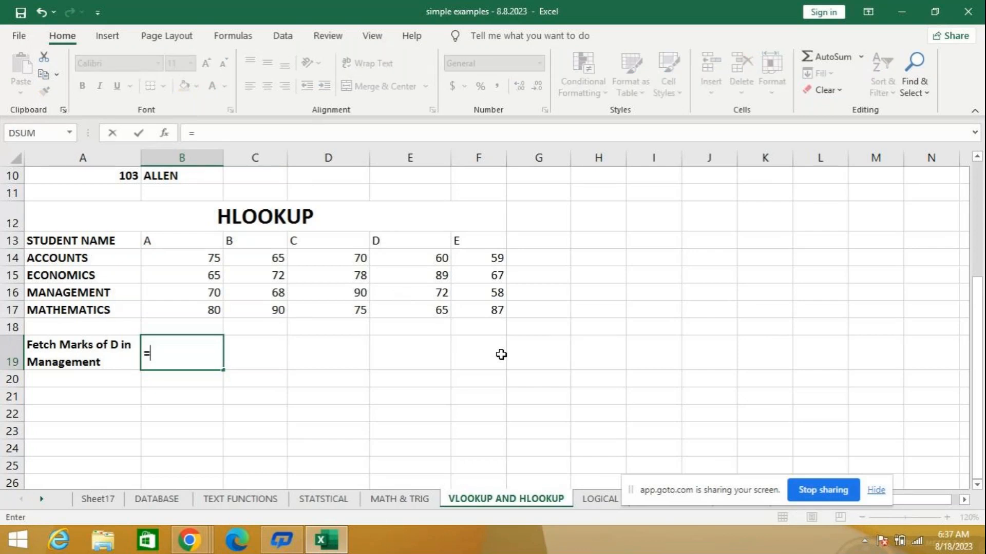
text(HLOOKUP()
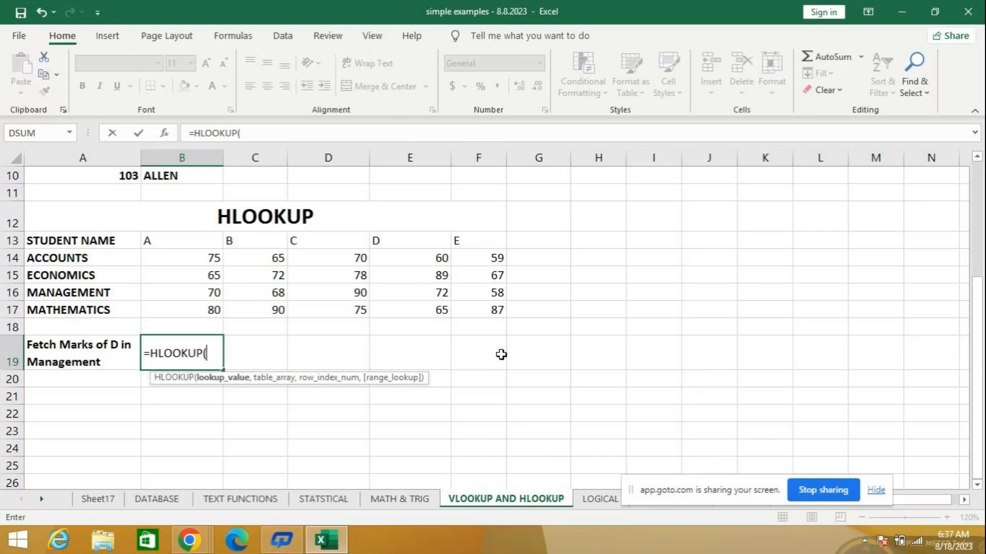
click(421, 239)
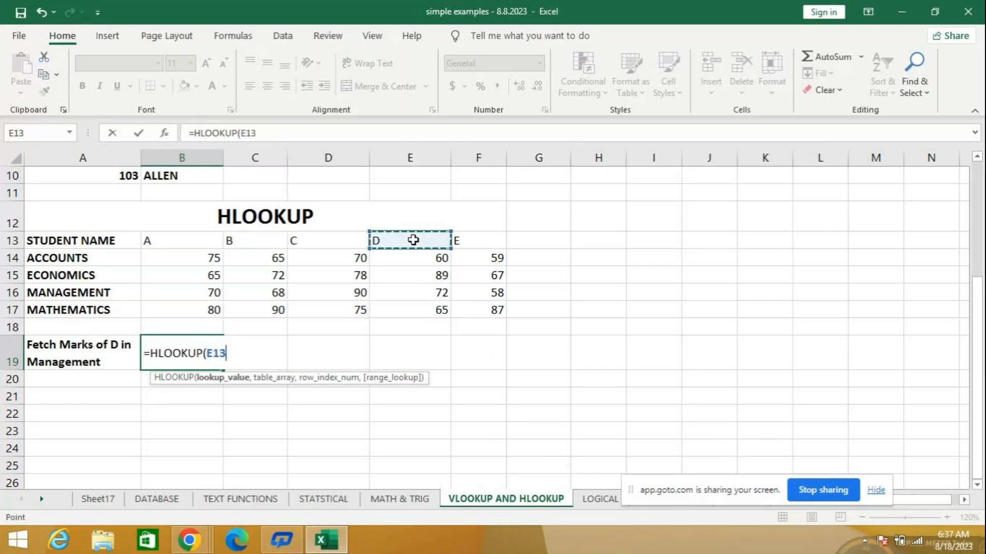
text(,)
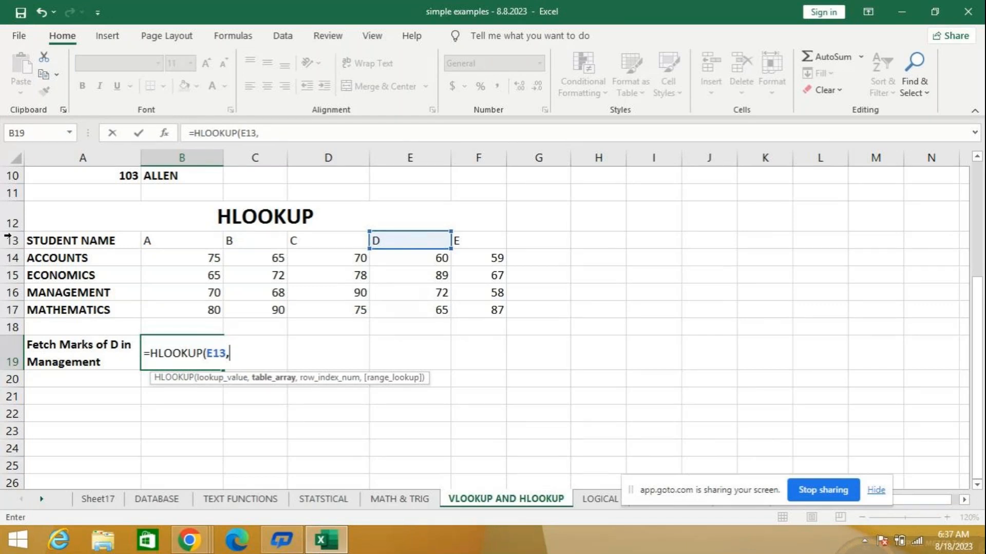
drag(57, 241, 470, 313)
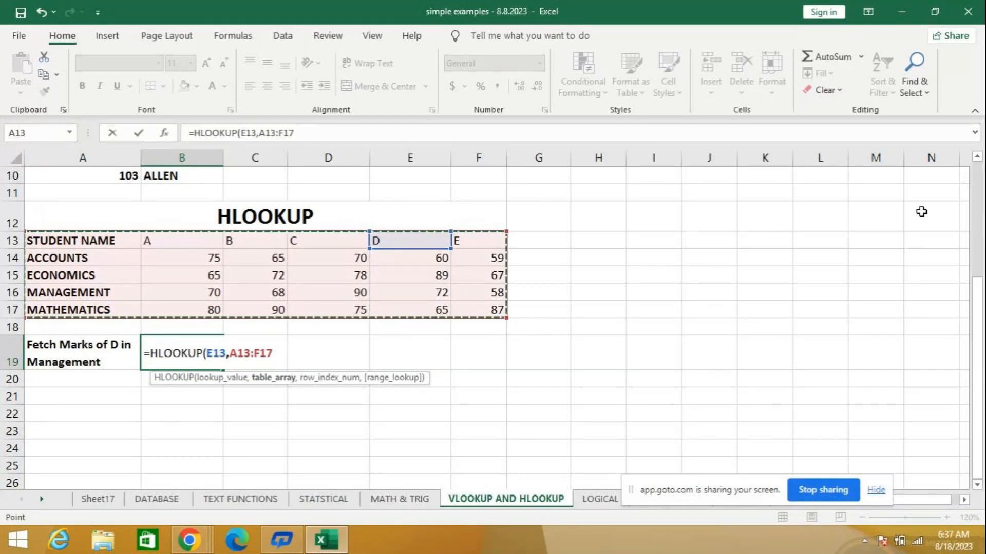
text(,)
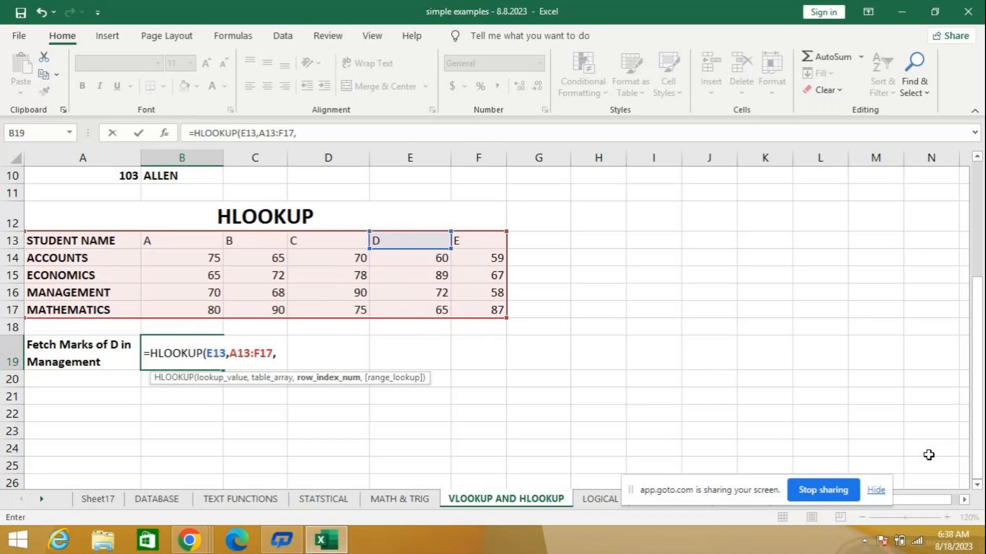
text(4)
key(Return)
key(Up)
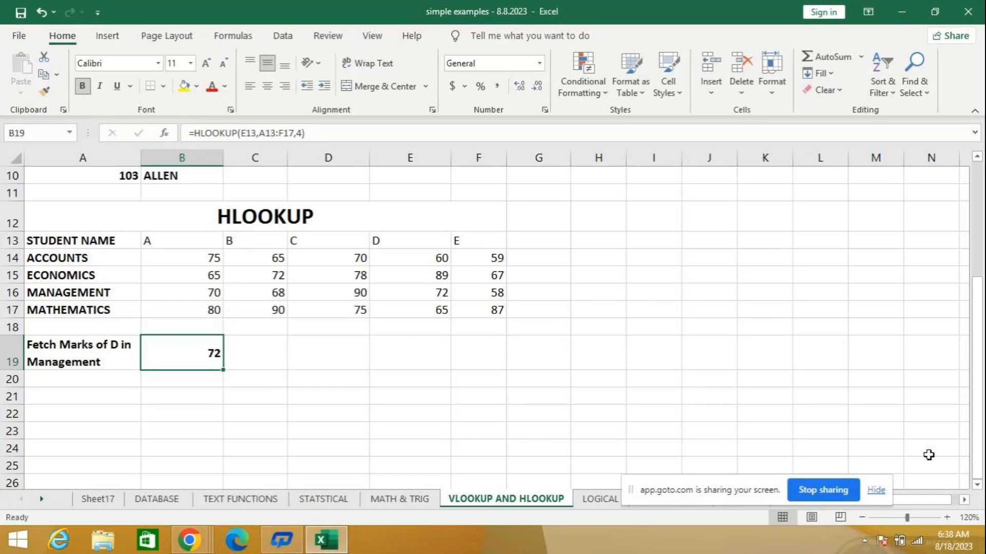
key(Delete)
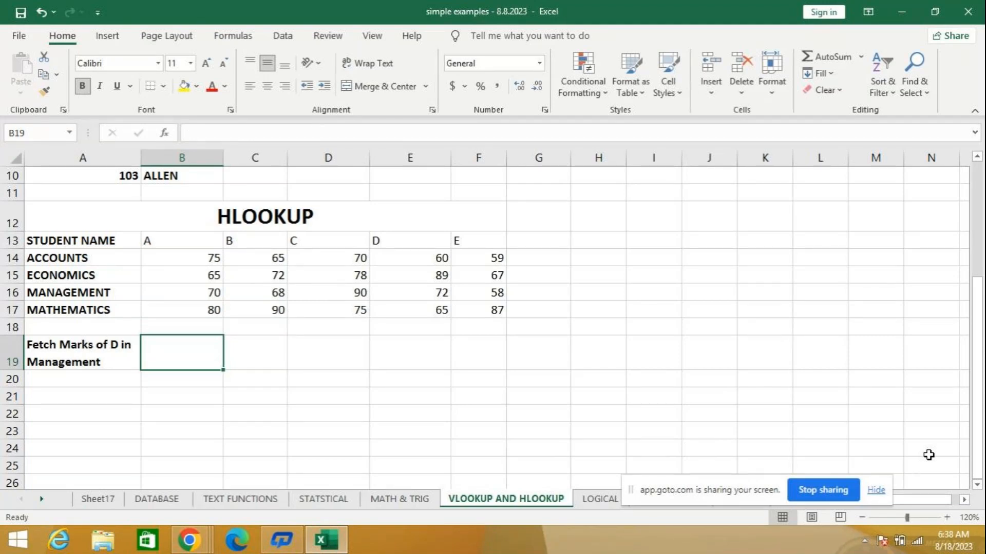
- Enter =HLOOKUP(B13,A13:F17,2) in cell C20 to look up student A's Accounts marks
key(Down)
key(Right)
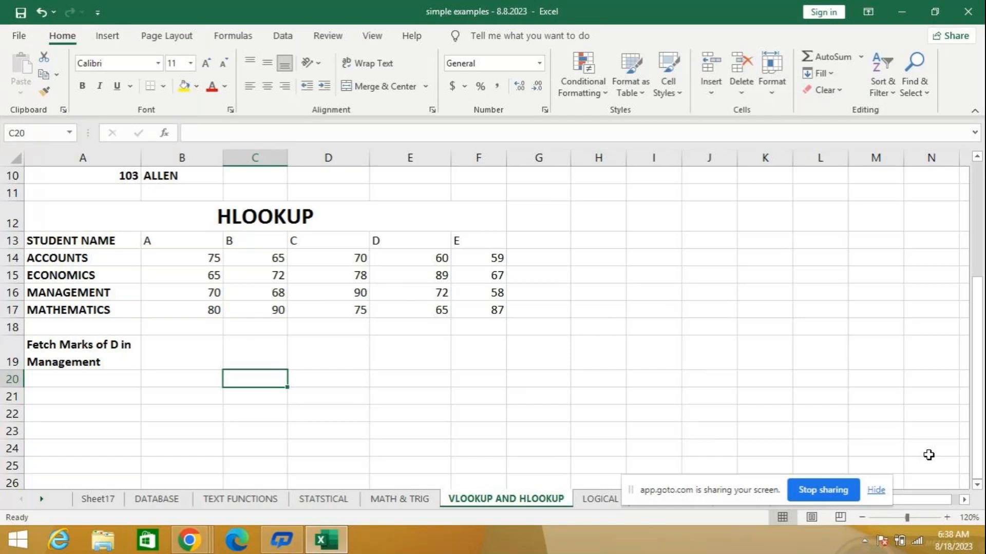
text(=)
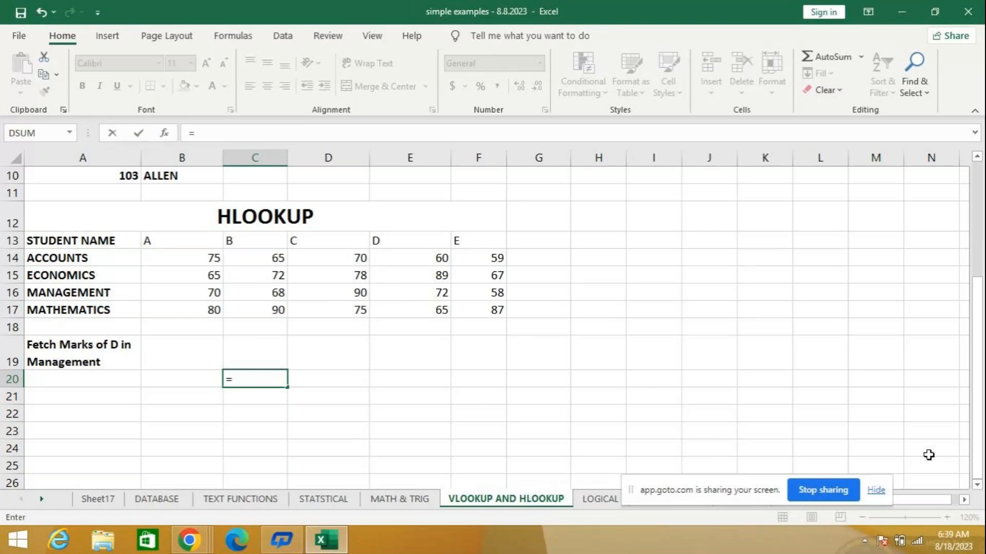
text(H)
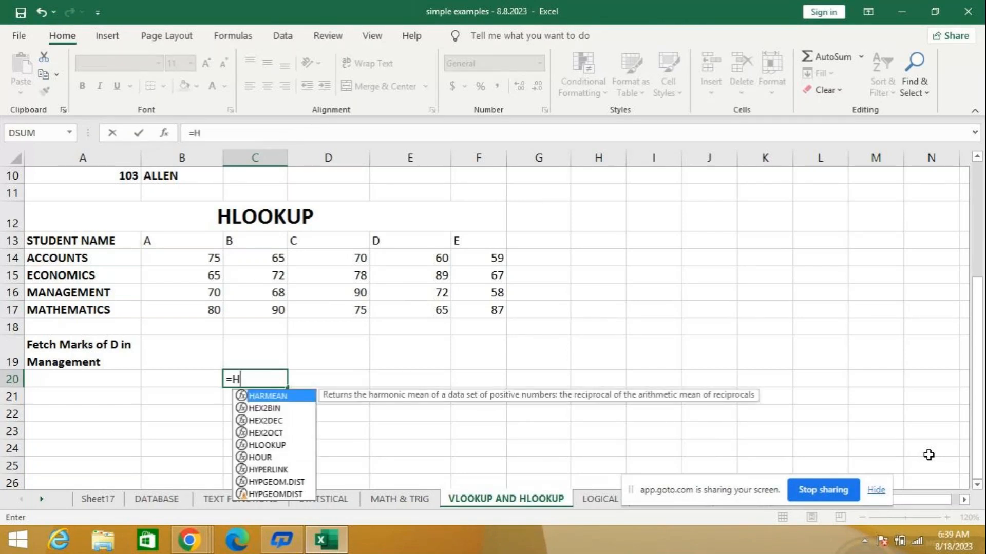
text(L)
key(Tab)
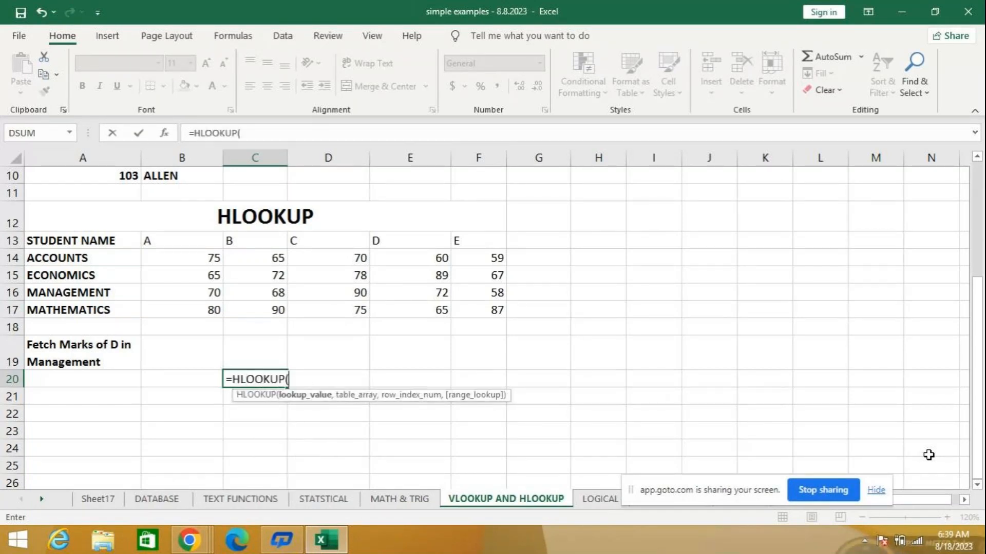
click(172, 240)
text(,)
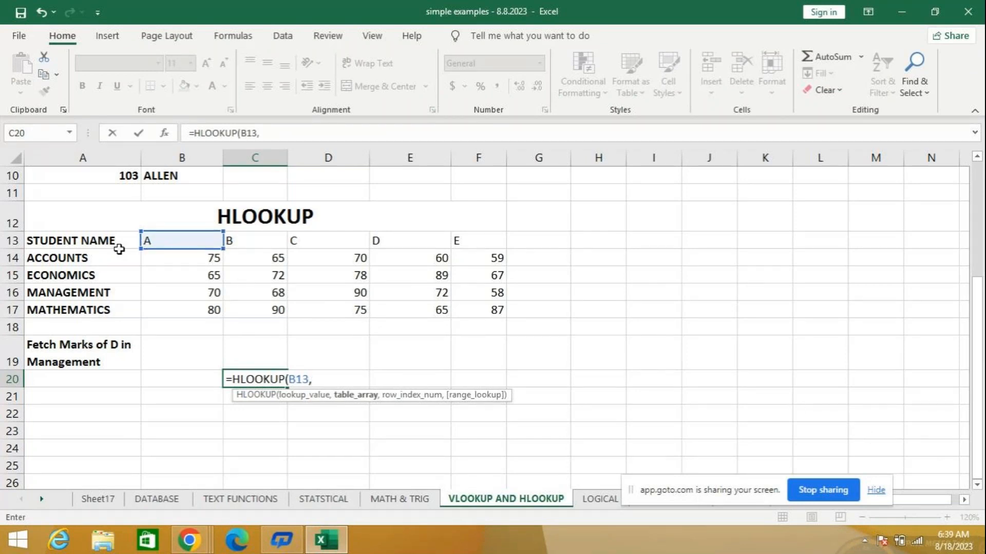
drag(107, 240, 496, 298)
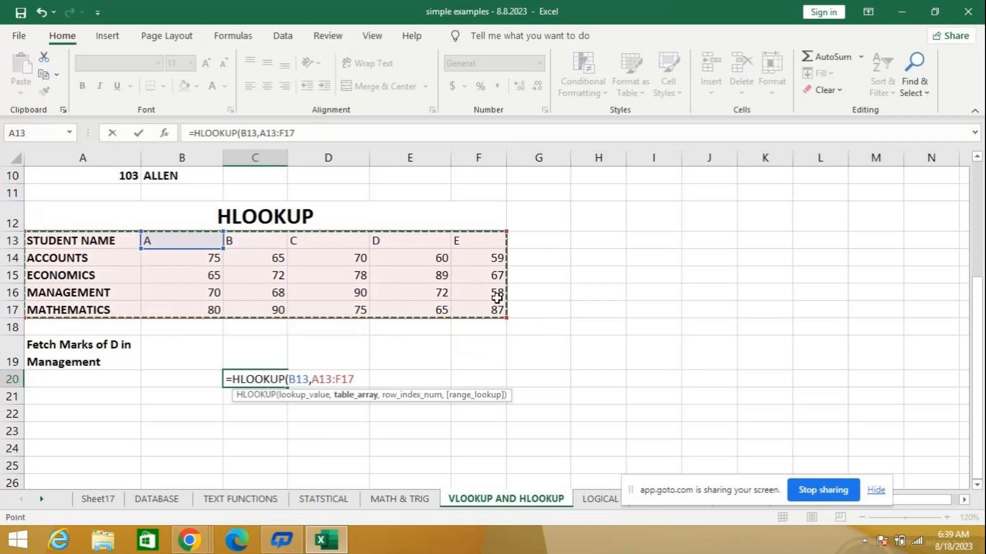
text(,)
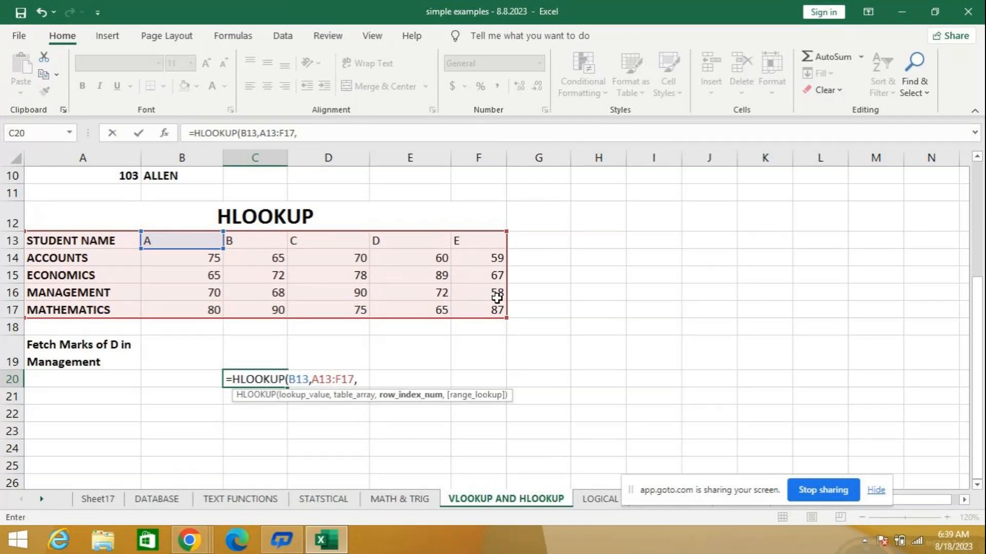
text(2)
key(Return)
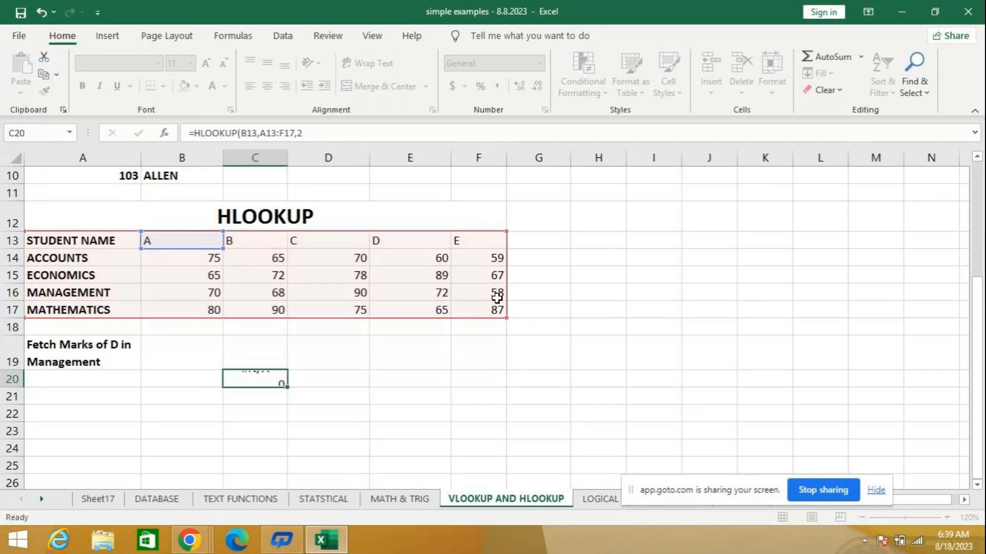
- Add an empty range lookup argument to the formula in C20 so it reads =HLOOKUP(B13,A13:F17,2,)
key(Up)
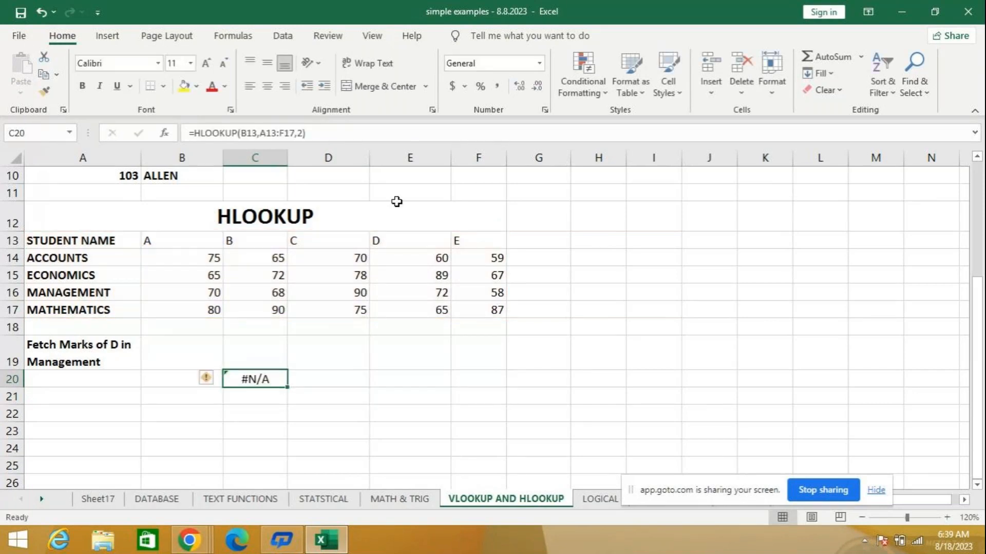
click(303, 133)
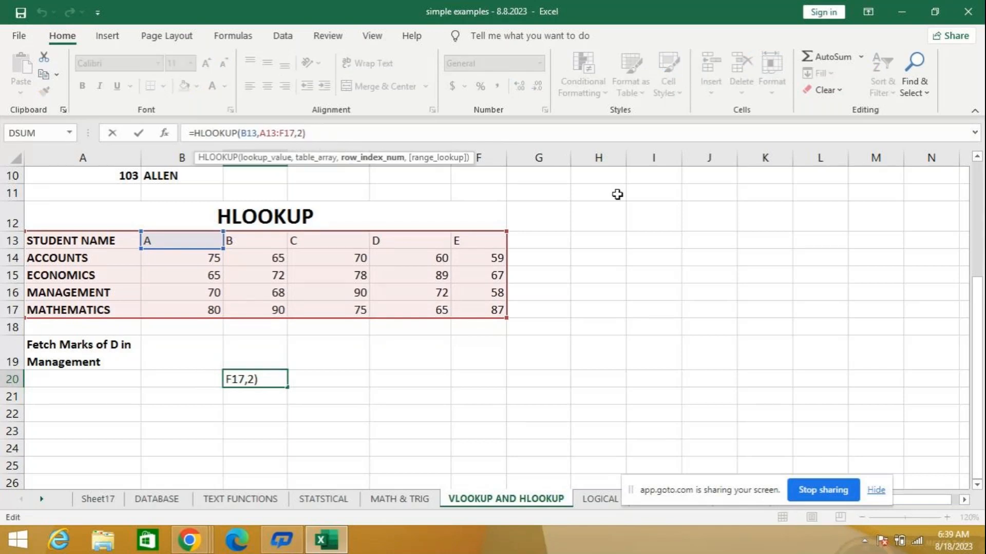
key(BackSpace)
text(2,)
key(Down)
key(Return)
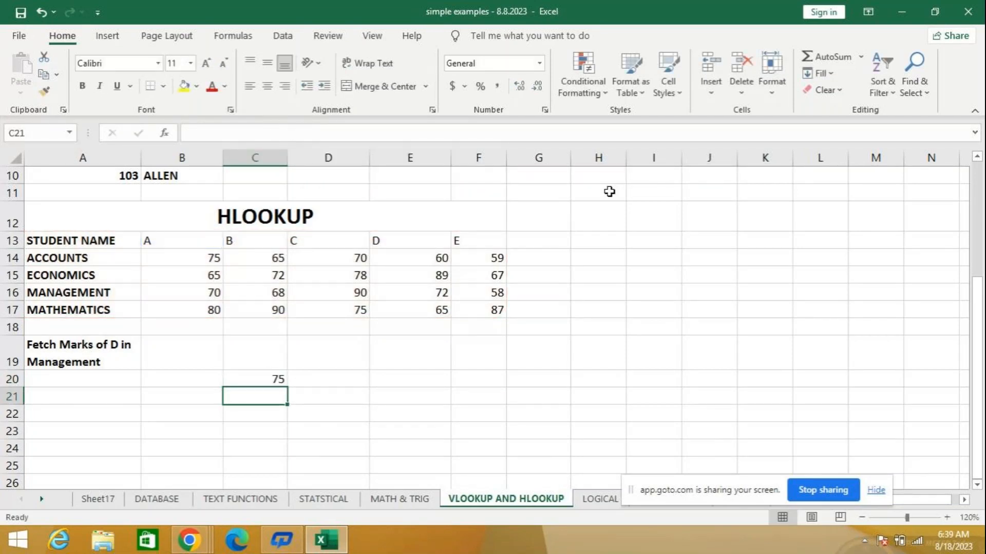
click(244, 375)
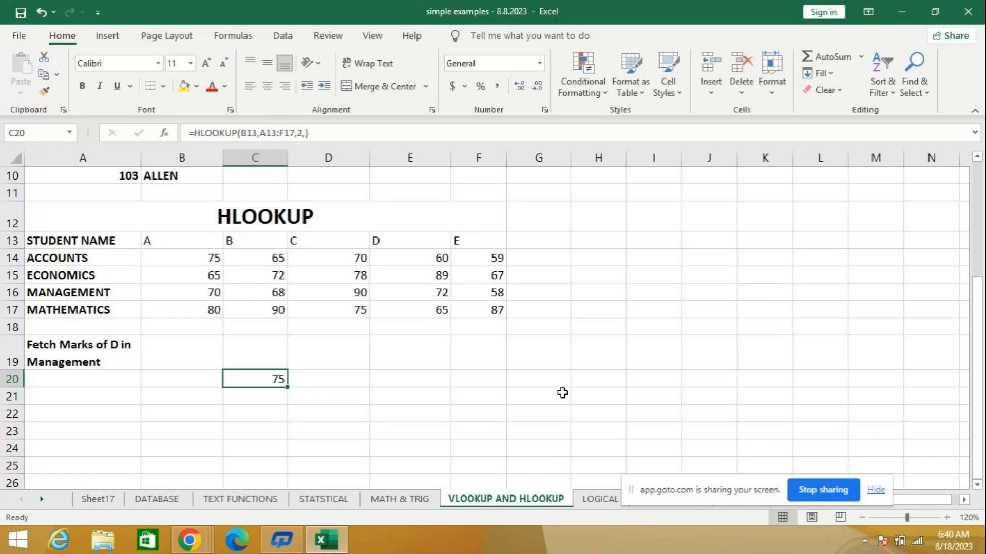
- Clear the existing contents of A1:J12 on Sheet17
click(593, 506)
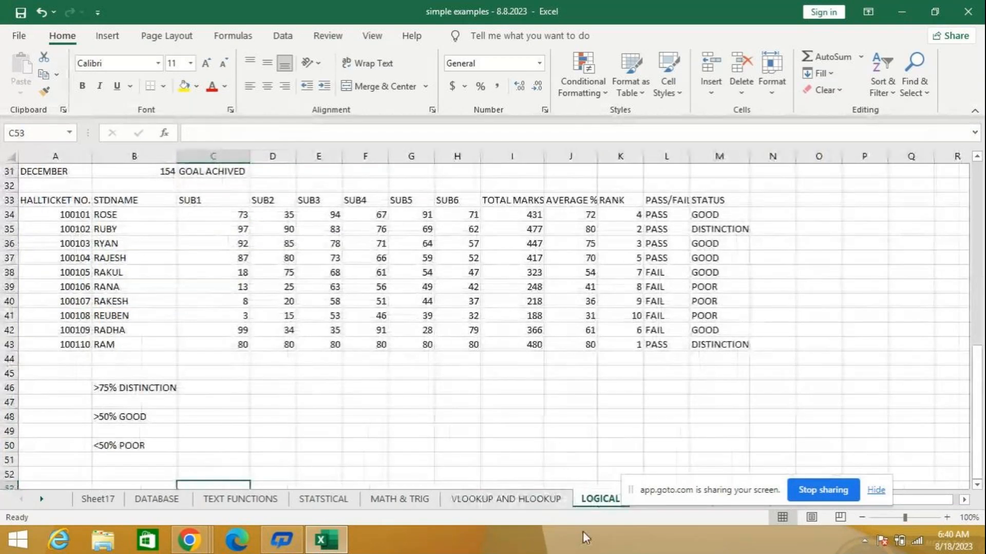
click(97, 499)
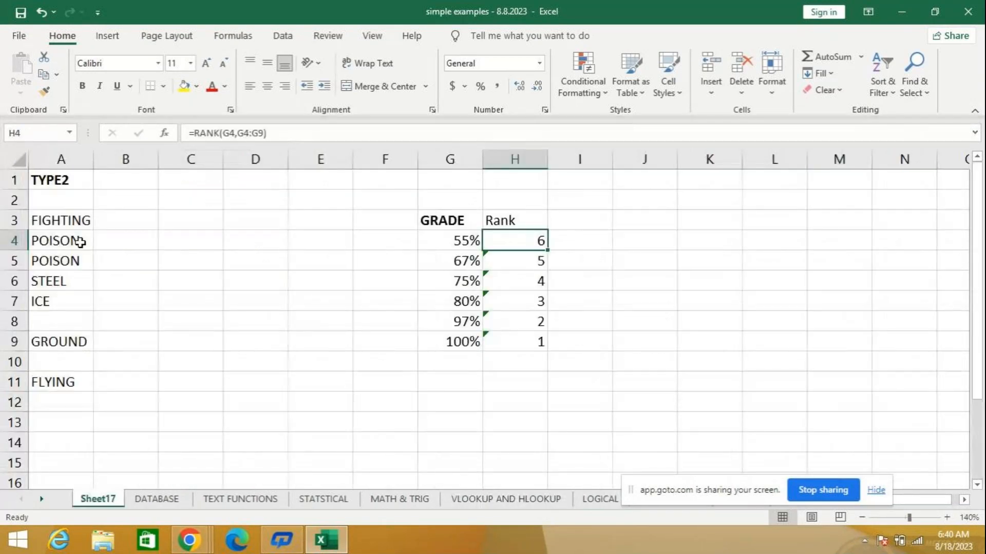
drag(78, 188, 631, 396)
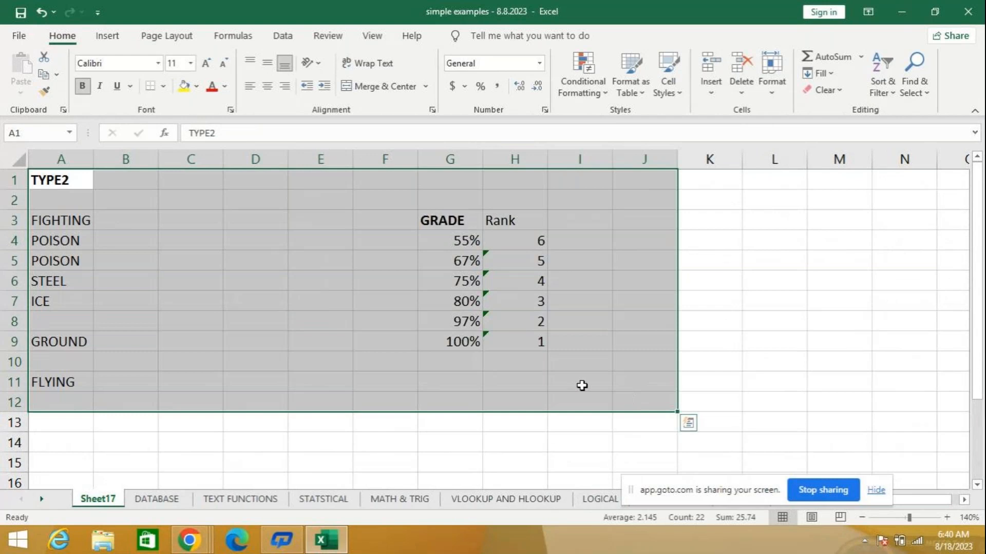
key(Delete)
- List the logical functions IF, AND, OR and NOT in cells A1 to A4
click(60, 186)
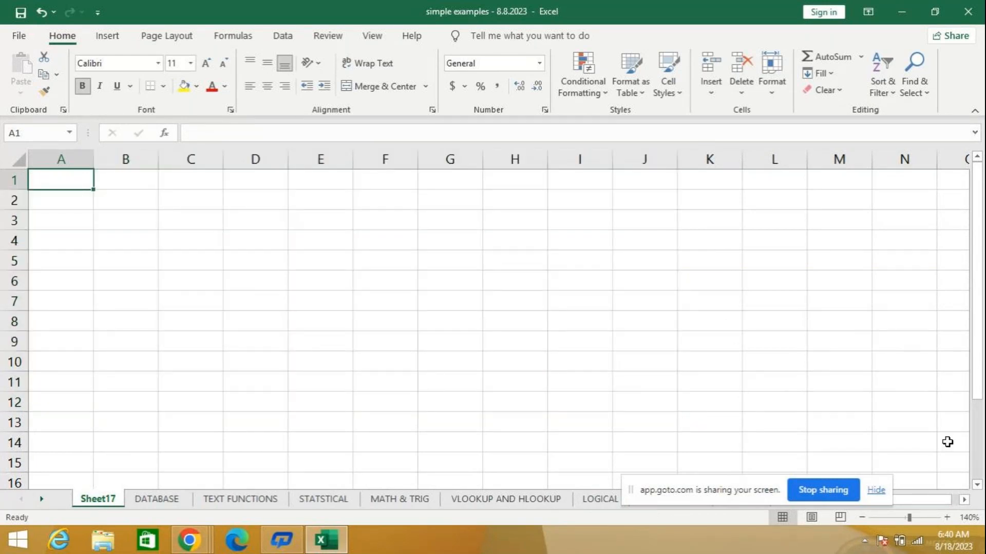
text(IF)
key(Return)
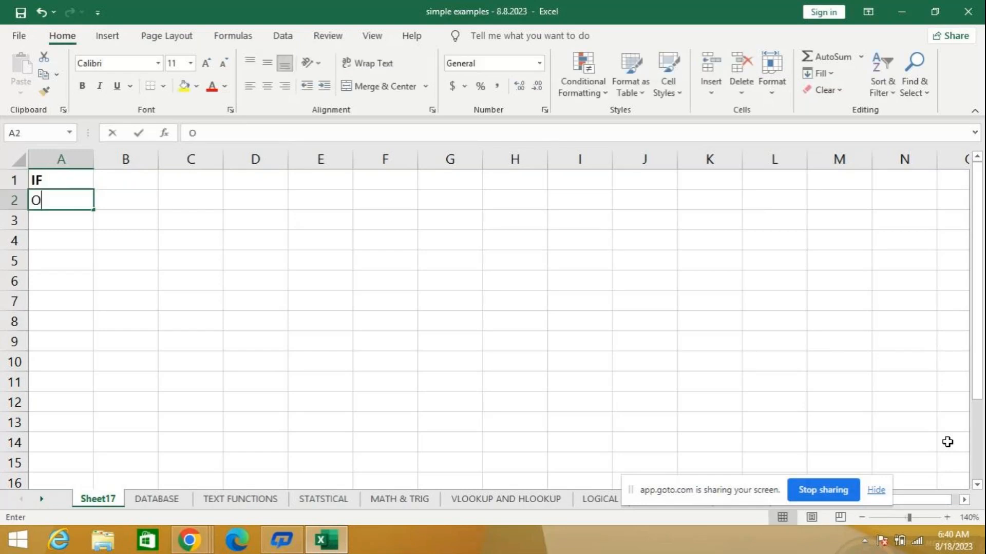
text(A)
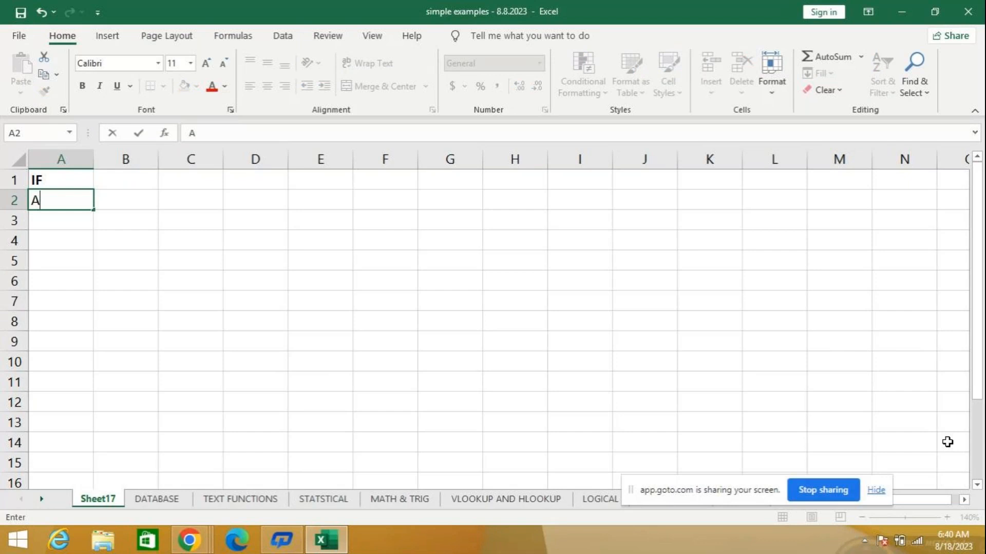
text(ND)
key(Return)
text(O)
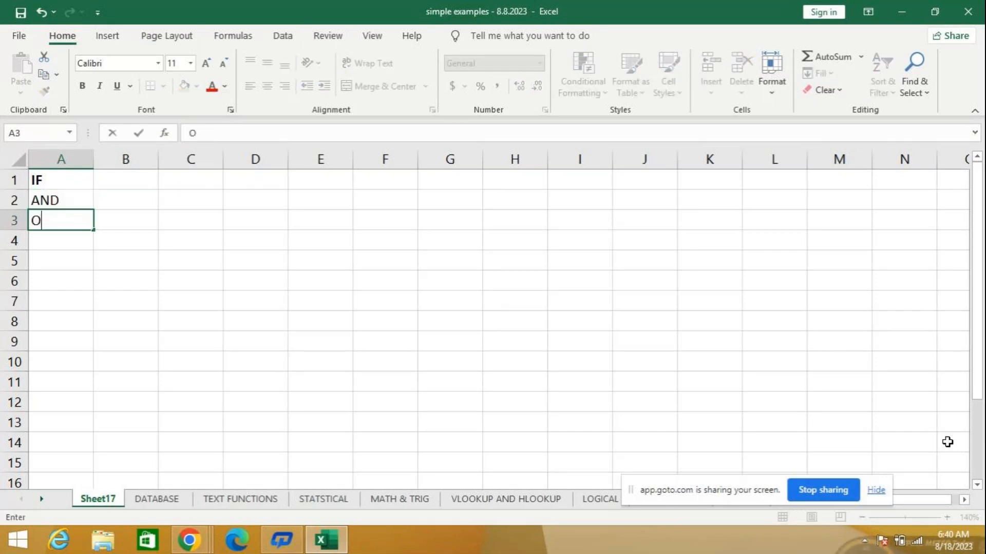
text(R)
key(Return)
text(NOT)
key(Return)
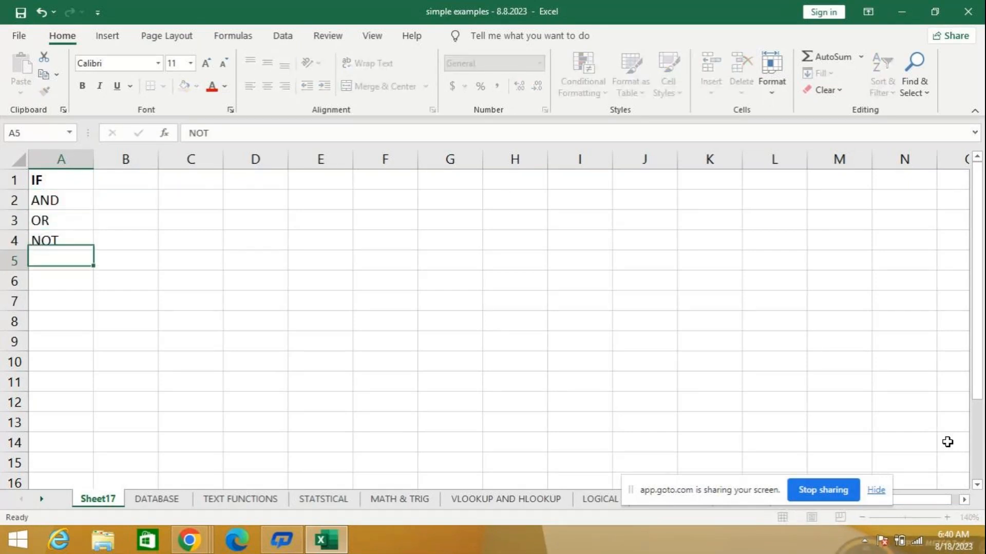
- Clear the list of logical function names from column A
key(Up)
key(Up)
key(Up)
key(Up)
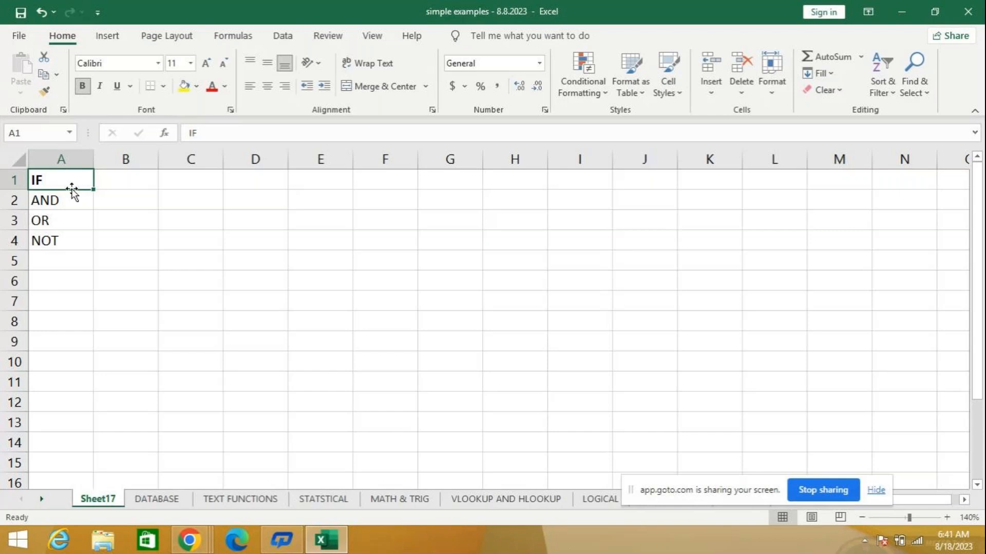
drag(67, 180, 85, 304)
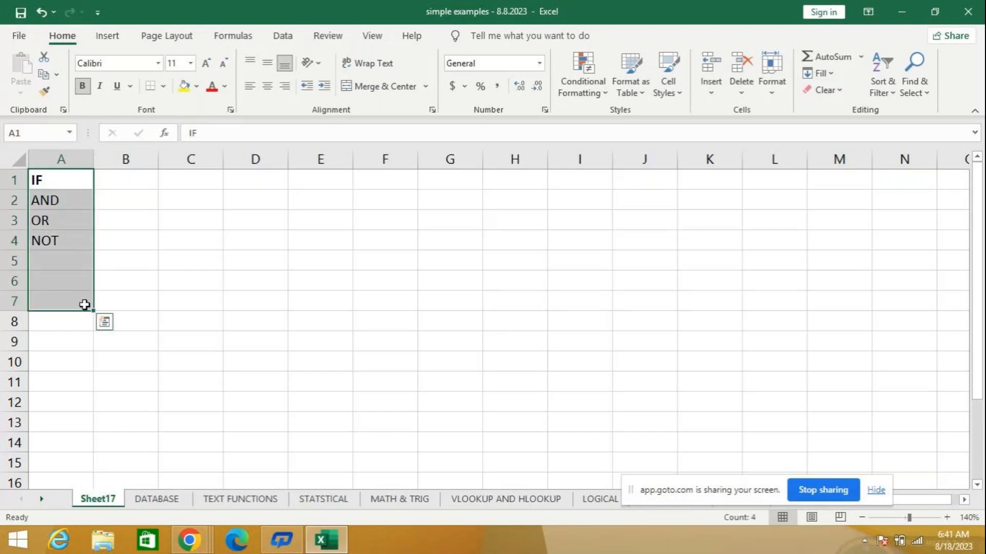
key(Delete)
- Enter the column headers NAME in A1 and VOTE in B1
click(68, 177)
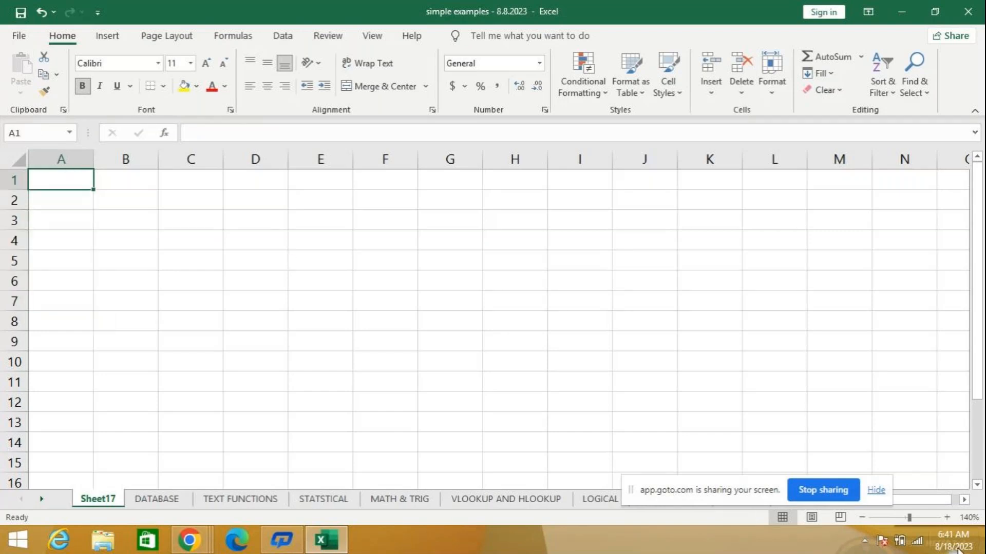
text(NAME)
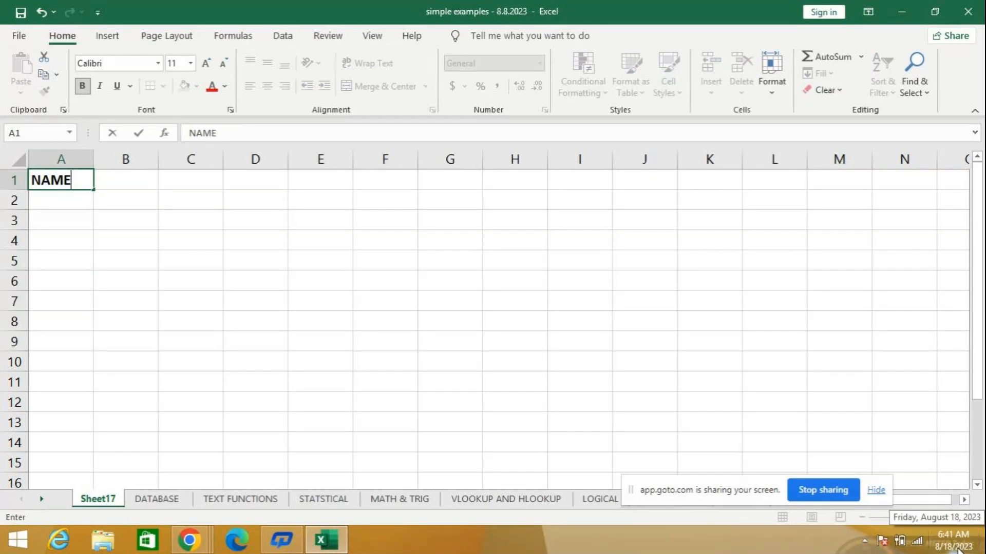
key(Tab)
text(VOTE)
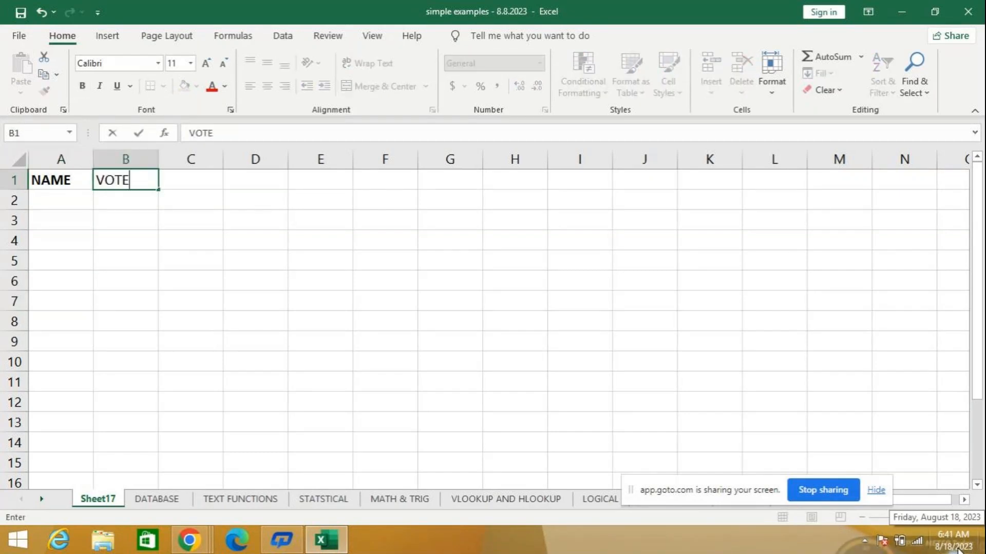
key(Return)
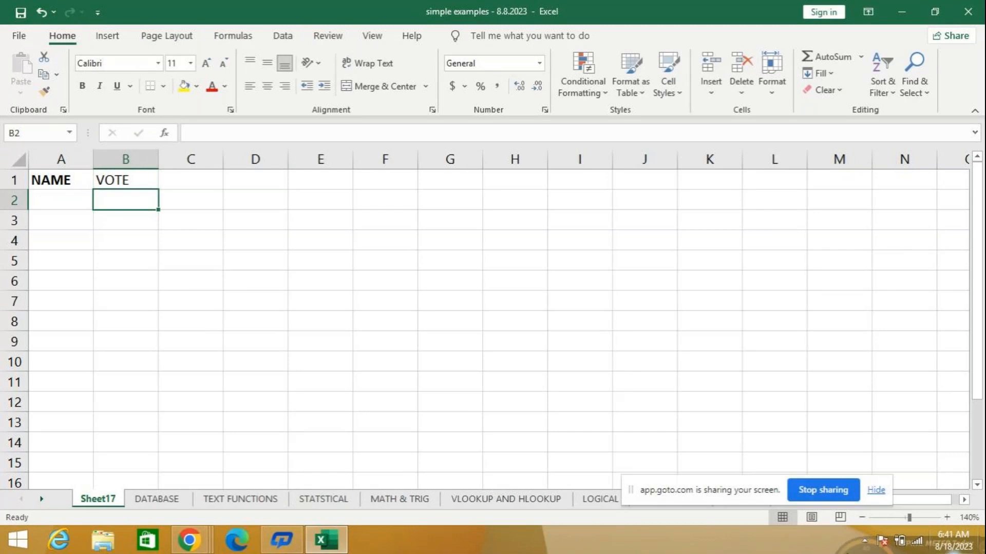
- Fill cells A2 to A5 under the NAME header with four people's first names
click(62, 202)
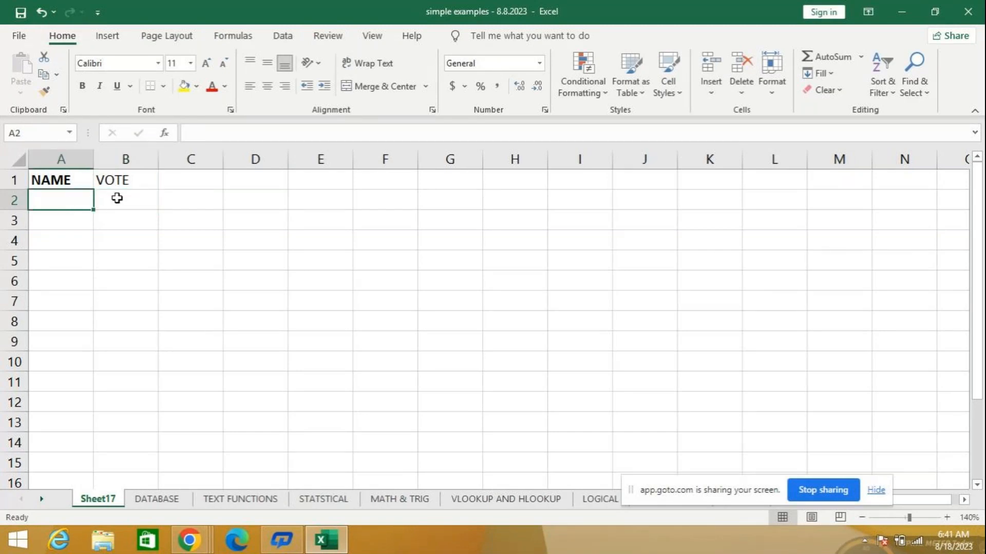
text(SU)
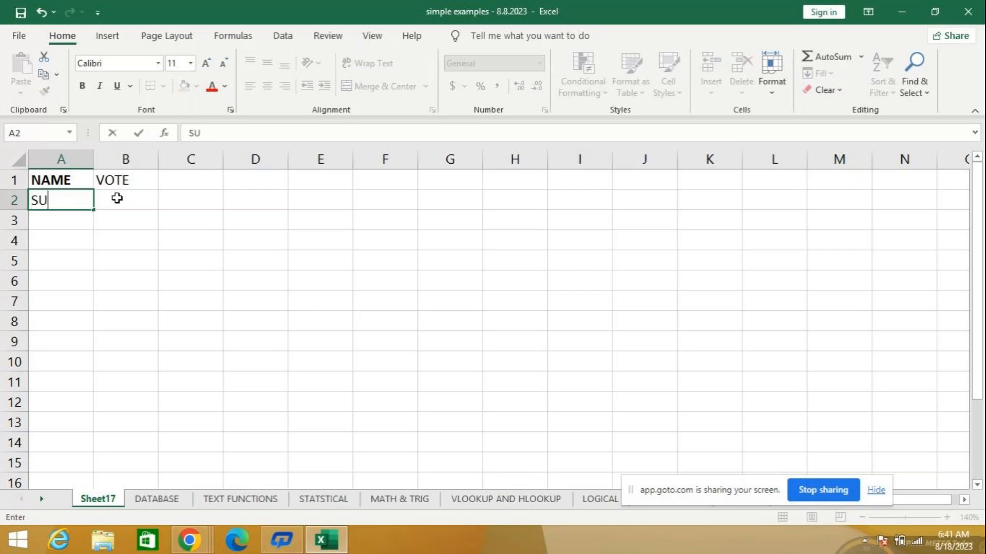
text(MA)
key(Return)
text(DEEPA)
key(Return)
text(PRI)
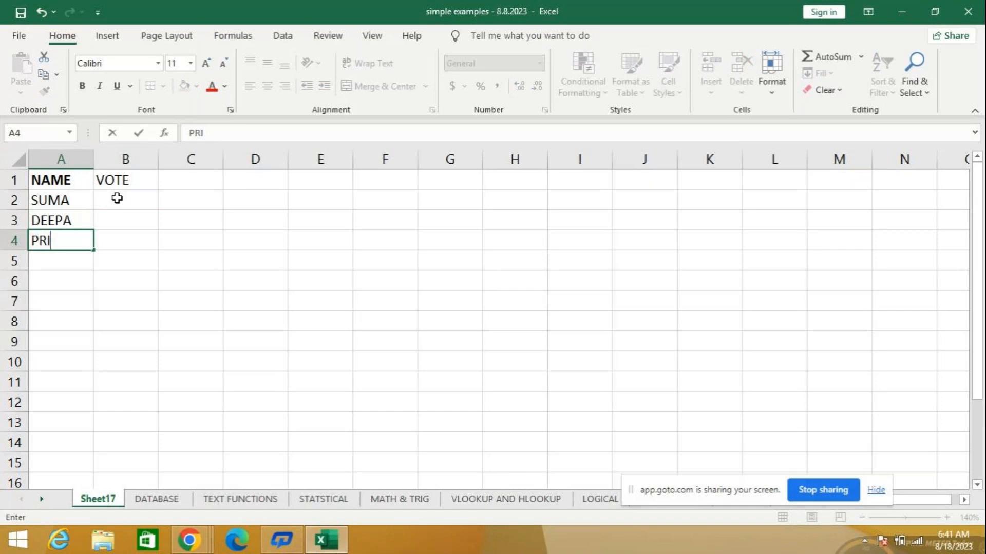
text(YA)
key(Return)
text(SINDY)
key(BackSpace)
text(HU)
key(Tab)
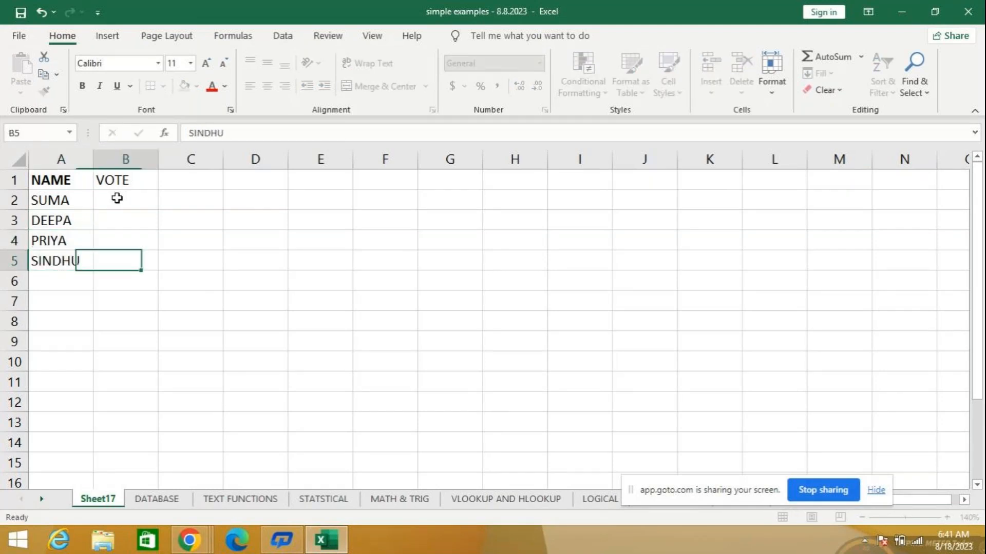
- Enter 16, 18, 24 and 10 in cells B2 to B5 under the VOTE header
click(117, 198)
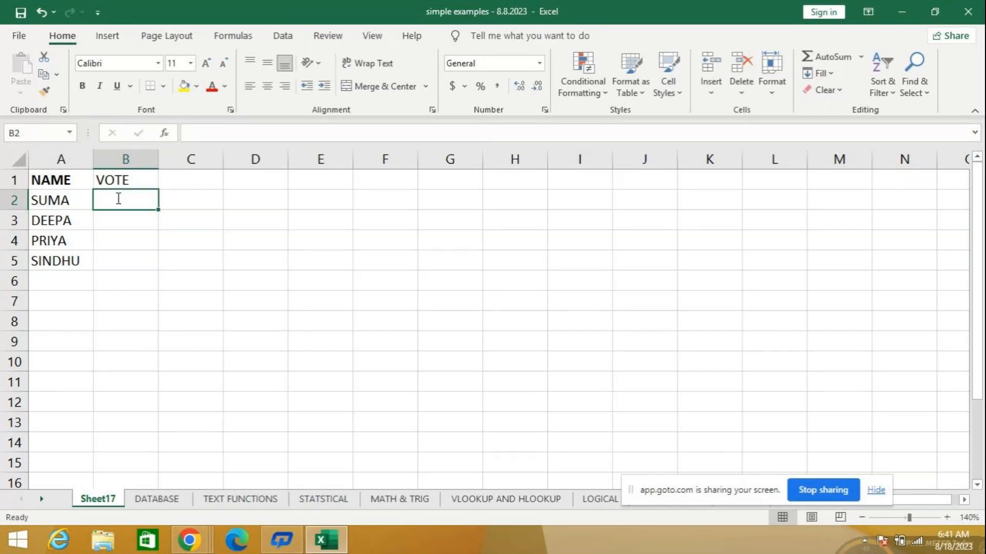
text(16)
key(Return)
text(18)
key(Return)
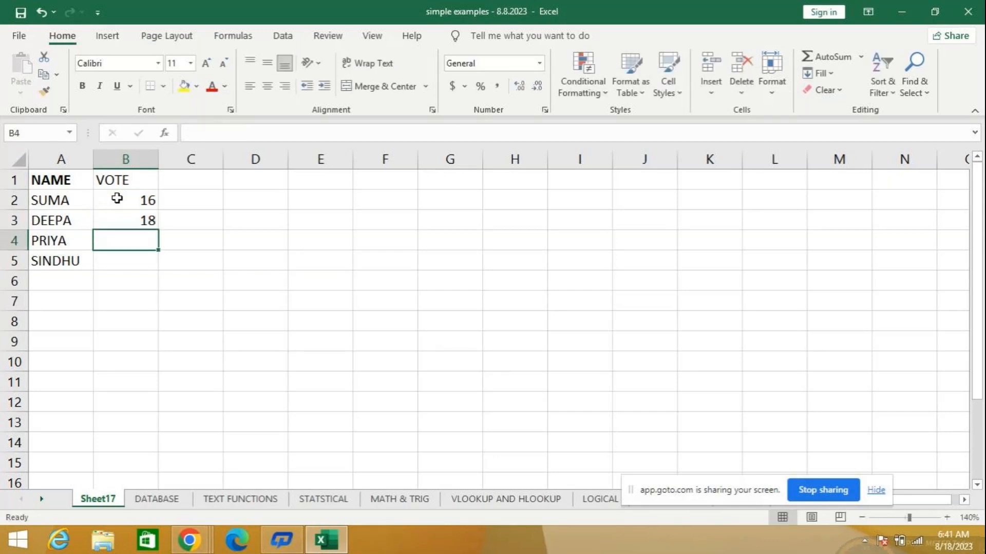
text(24)
key(Return)
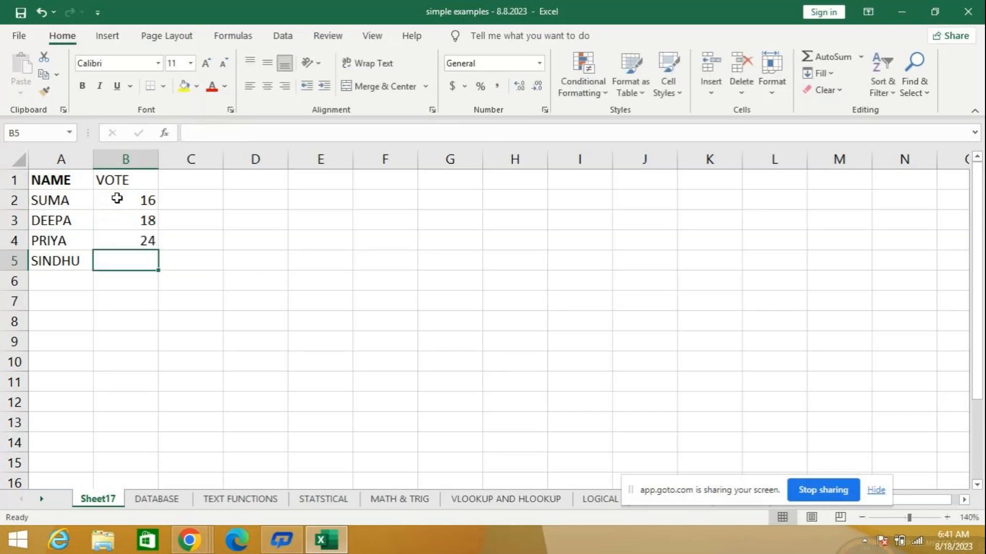
text(10)
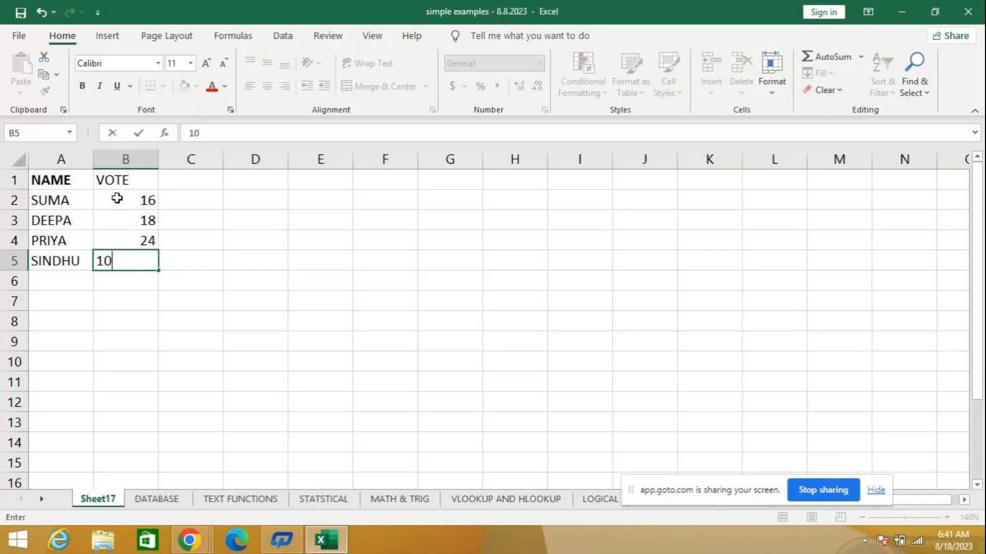
key(Return)
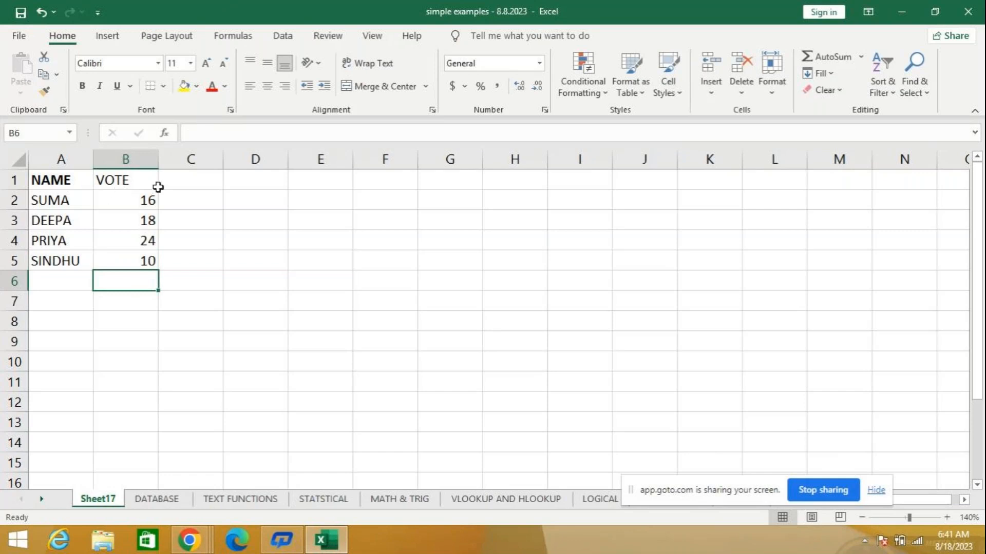
- Replace the VOTE header in B1 with AGE
click(175, 203)
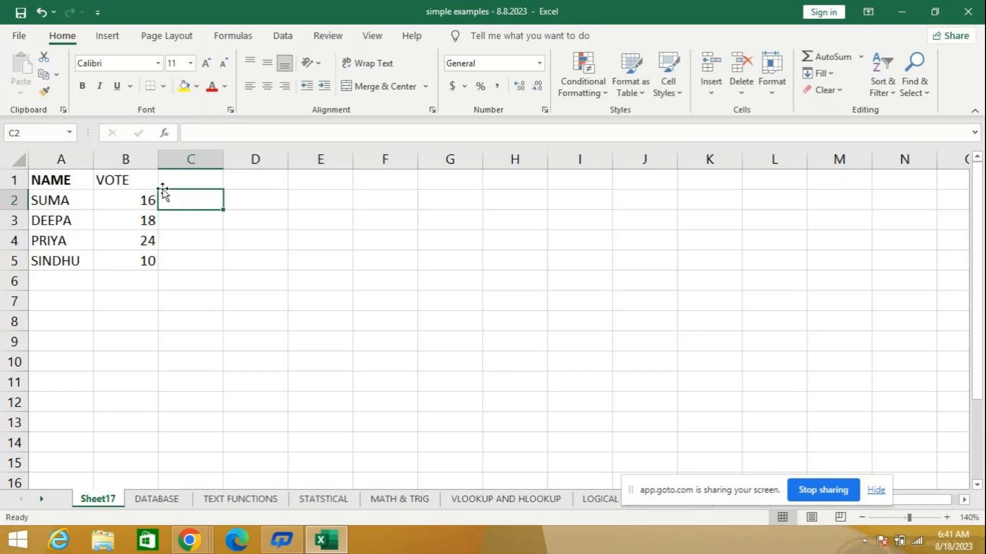
click(100, 179)
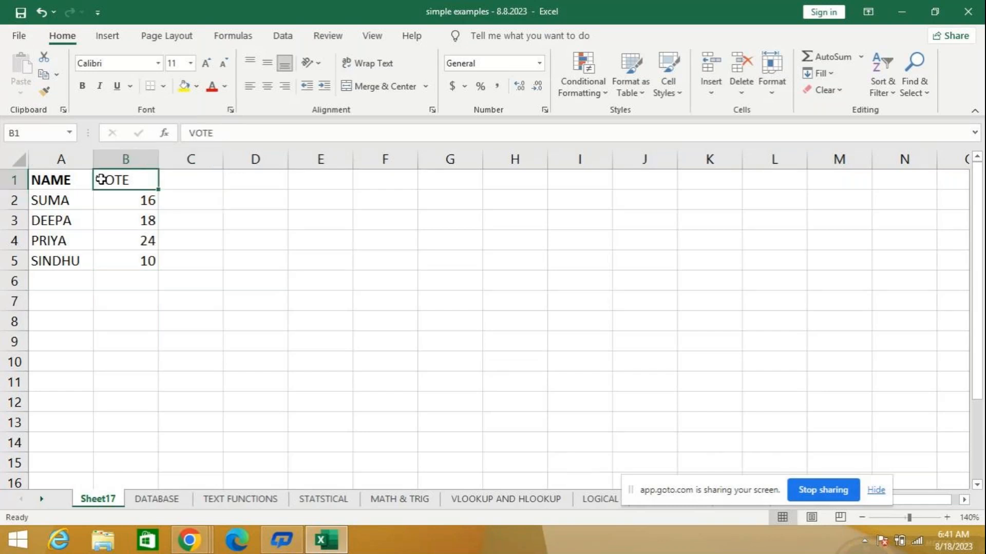
text(Age)
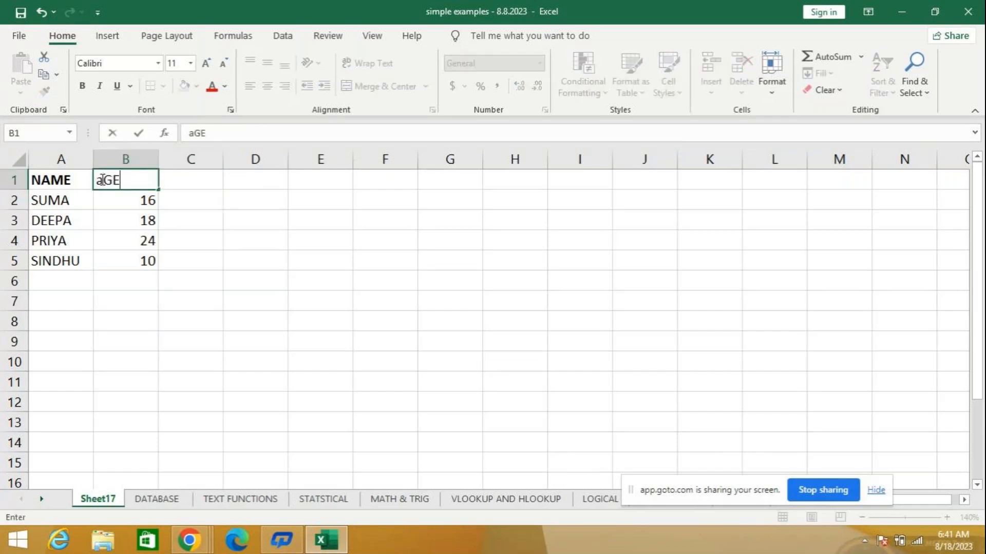
key(Return)
click(106, 178)
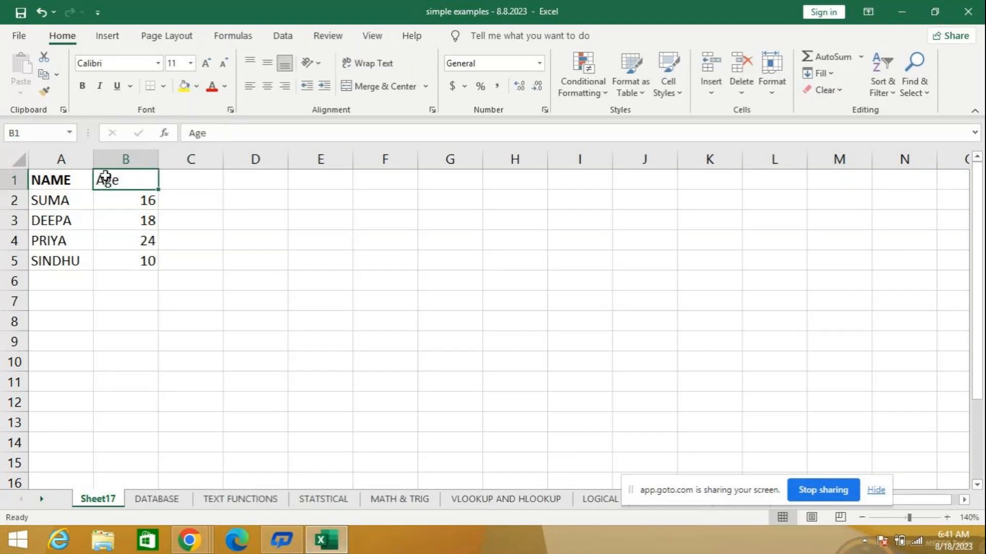
text(A)
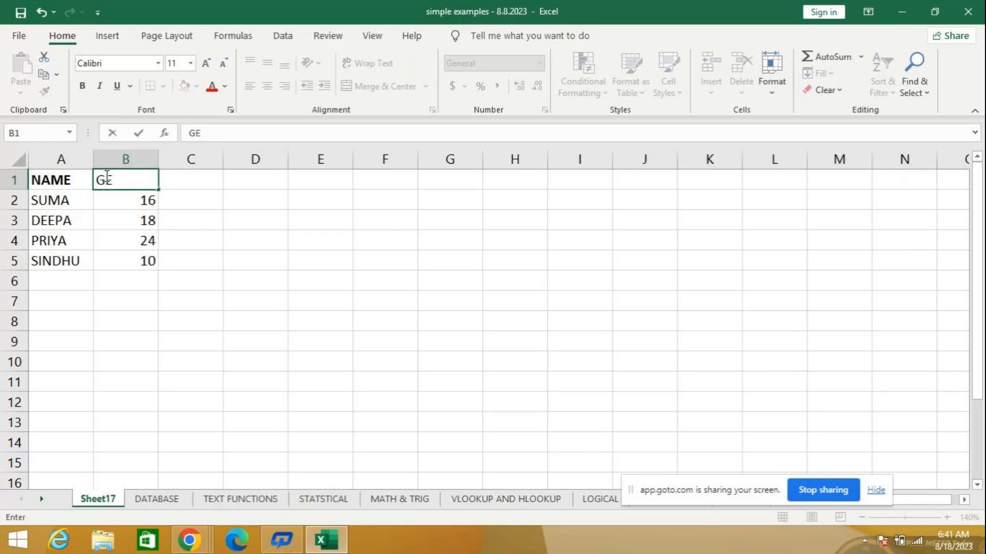
text(GE)
key(Return)
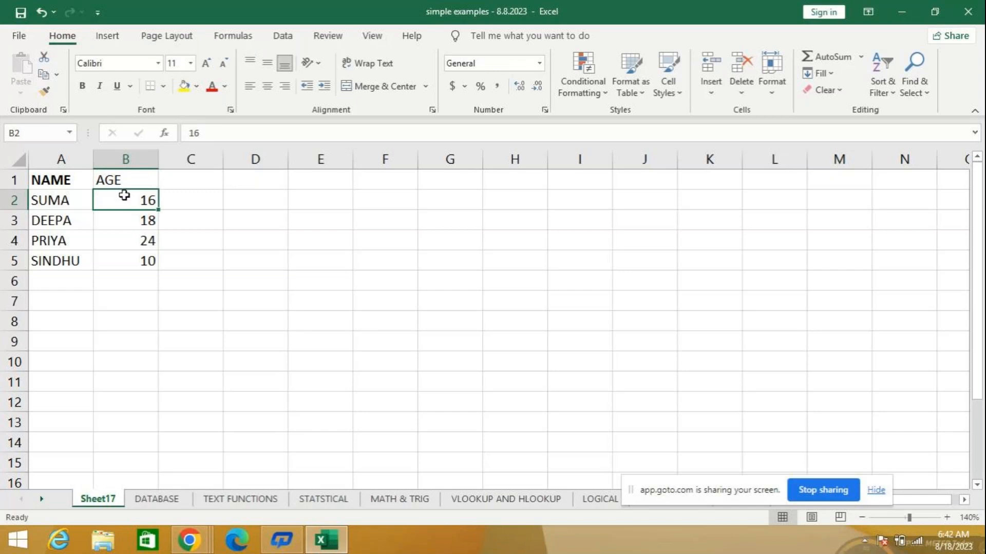
- Enter the formula =IF(B2>=18,"ELIGIBLE TO VOTE","STILL A MINOR") in cell C2
click(187, 181)
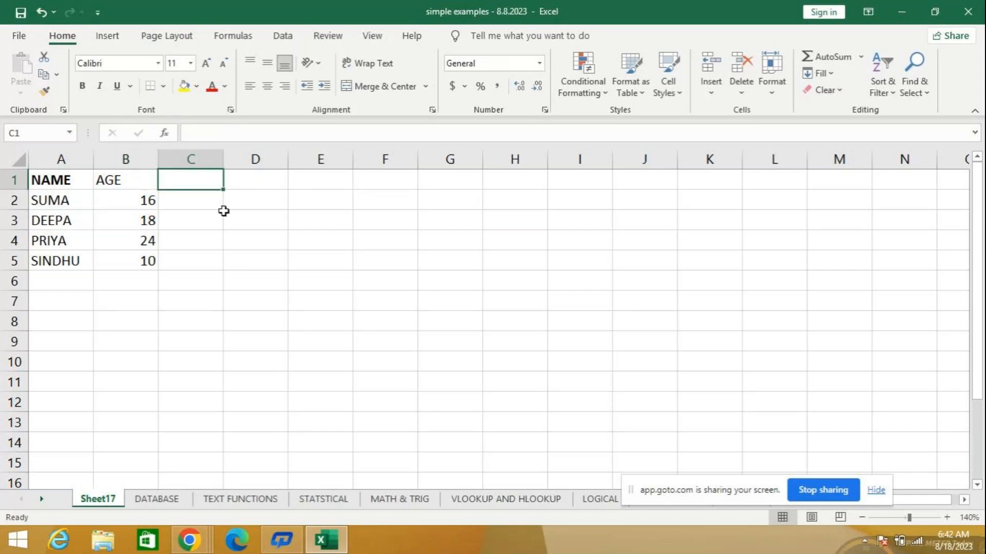
key(Down)
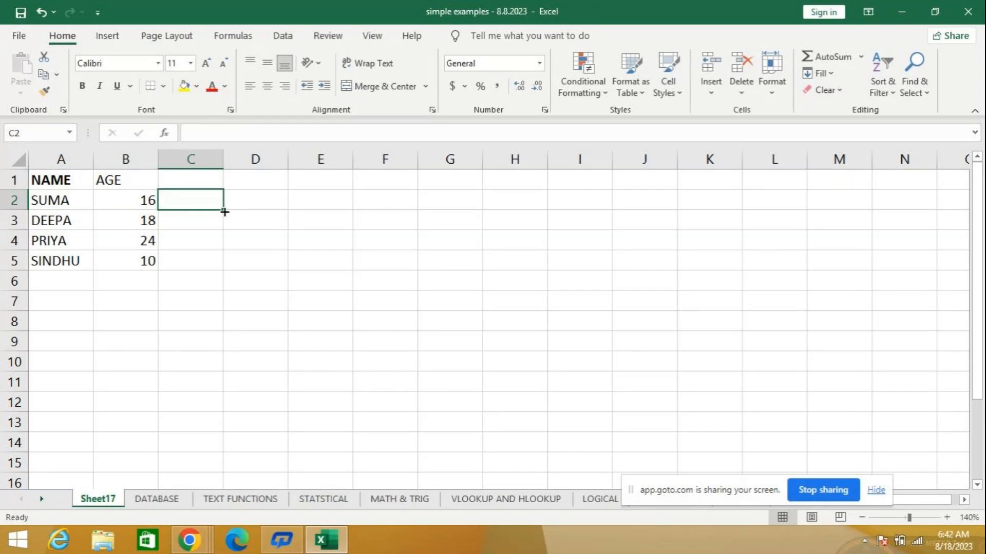
text(=IF)
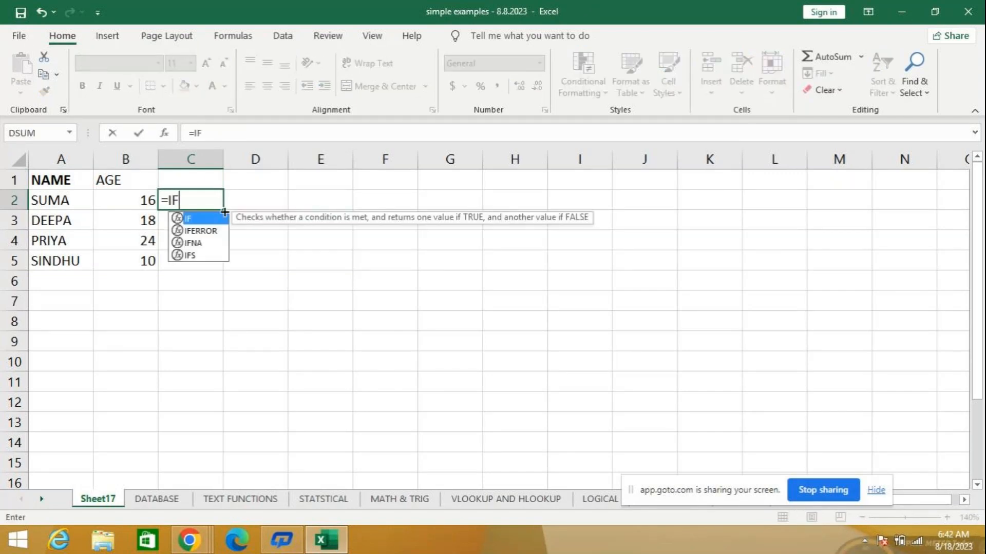
text((B2)
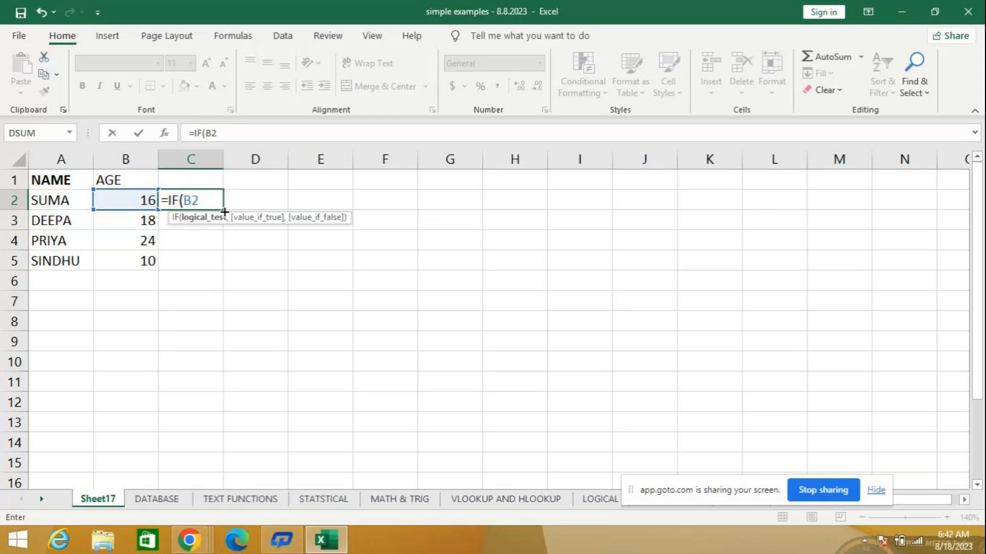
text(>=)
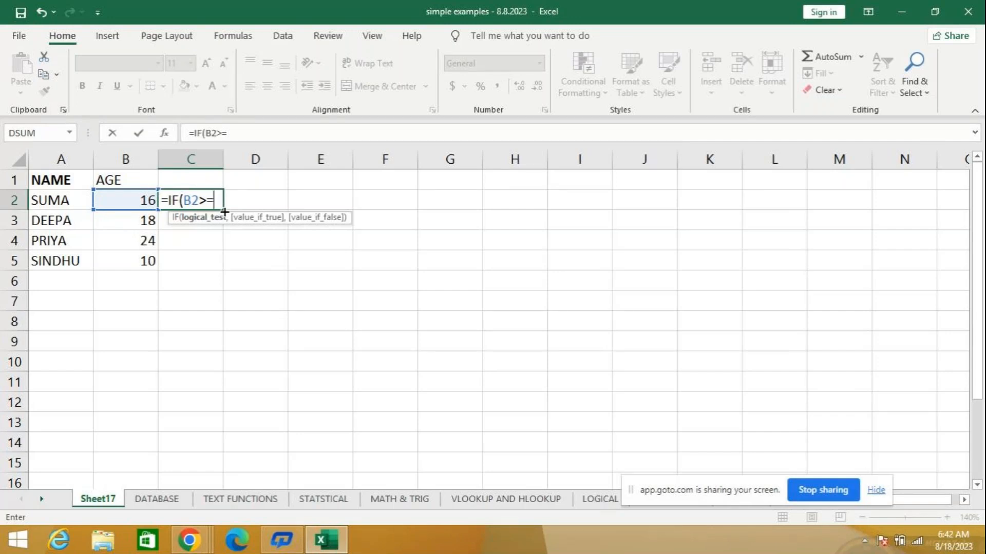
text(18,)
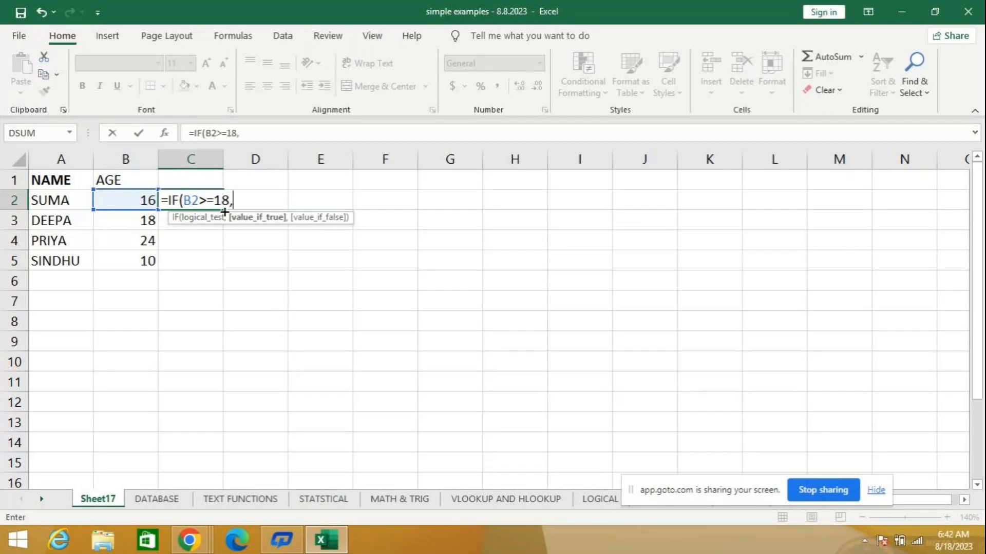
text("ELIG)
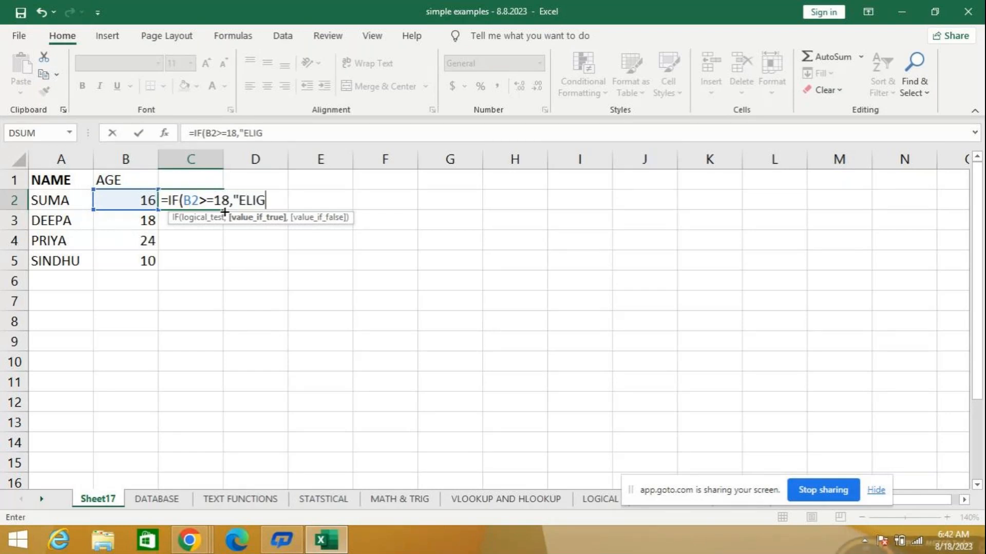
text(IBLE TO V)
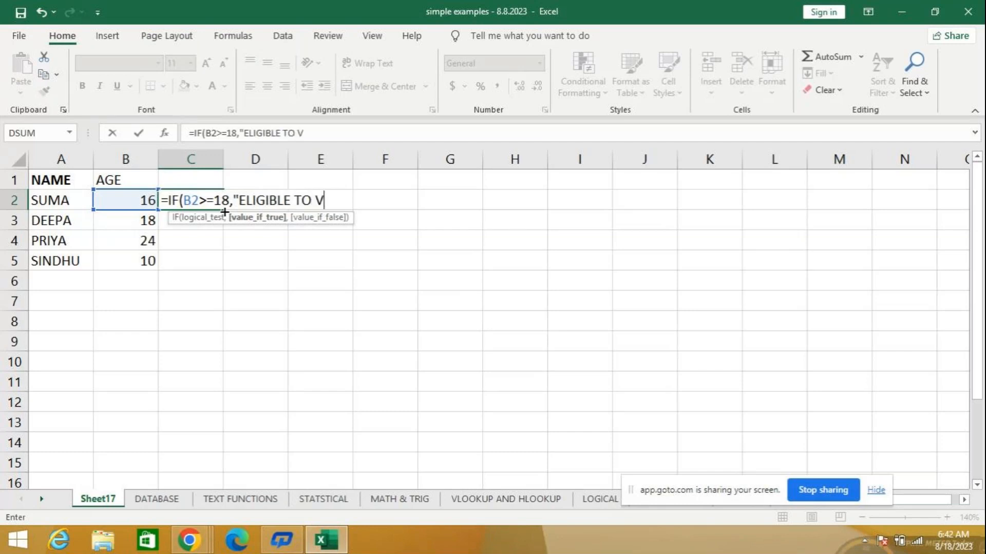
text(OTE",)
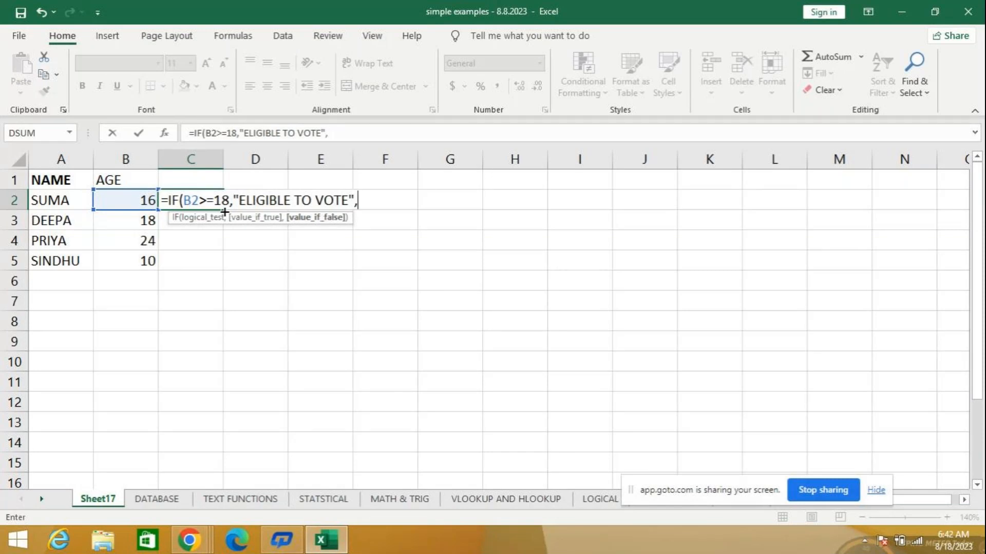
text("STILL A M)
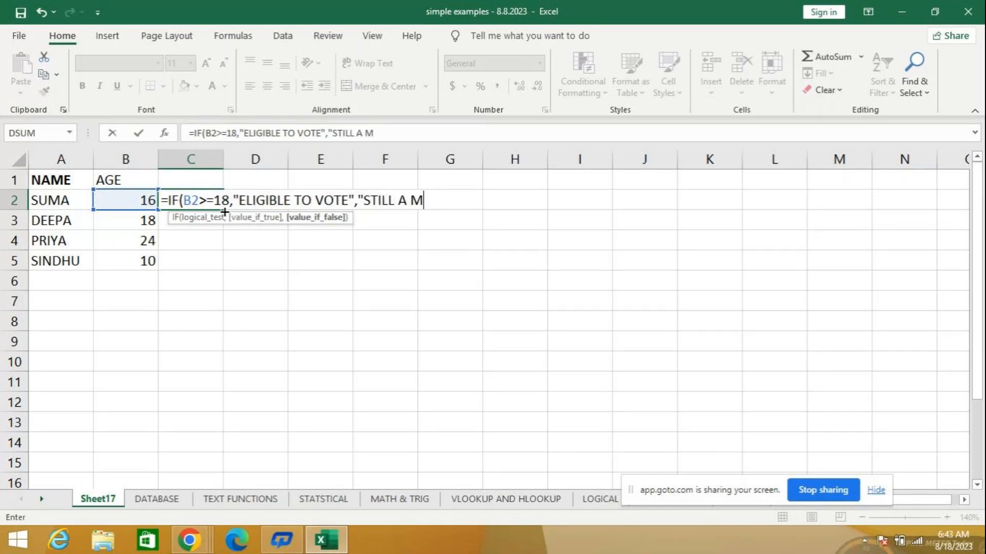
text(INOR"))
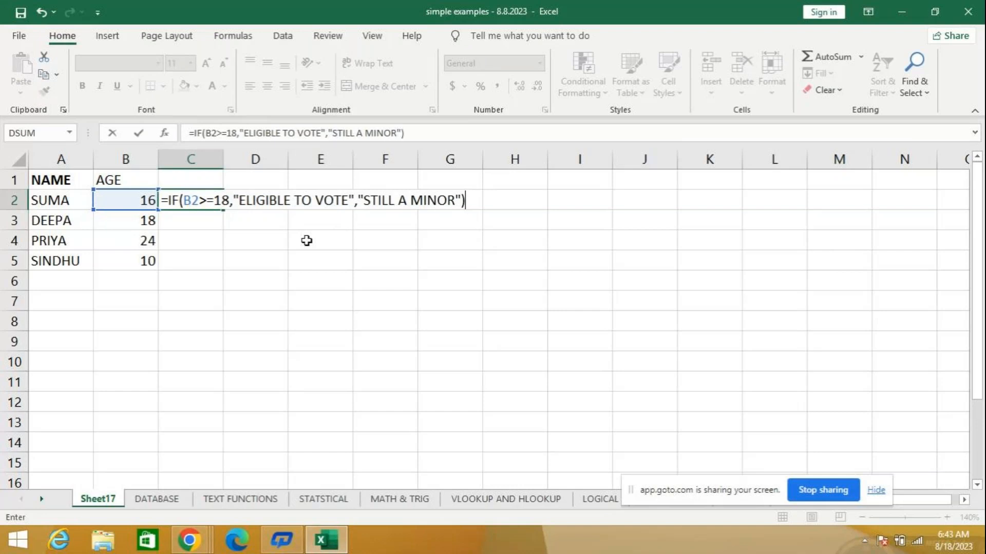
key(Return)
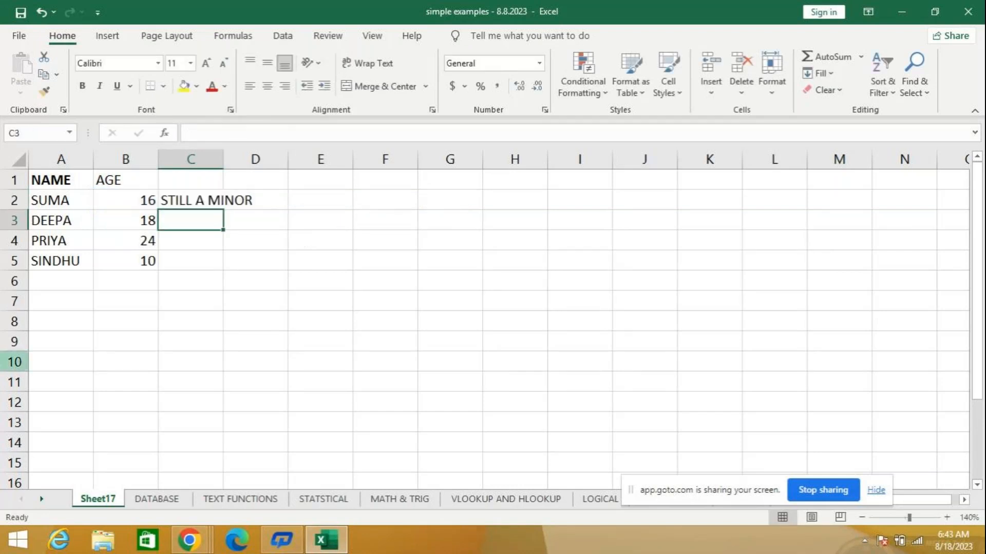
- Copy the IF formula from C2 down to C5 and fit column C's width to its text
drag(223, 158, 256, 159)
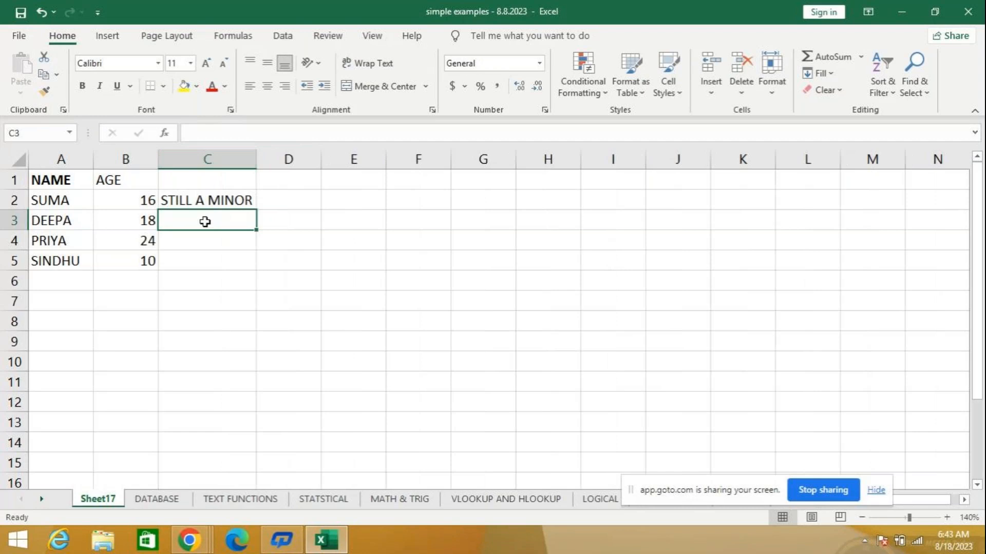
key(Up)
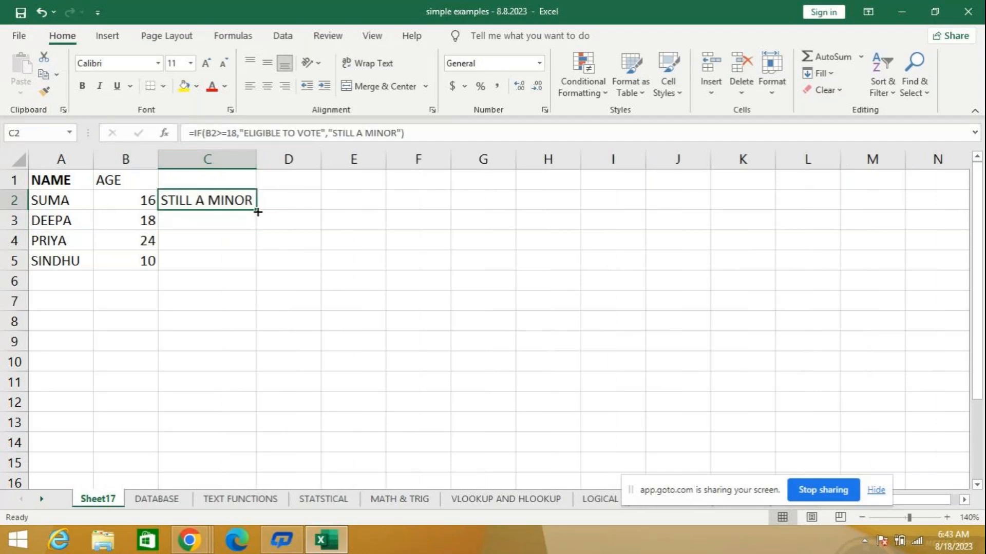
drag(258, 211, 226, 259)
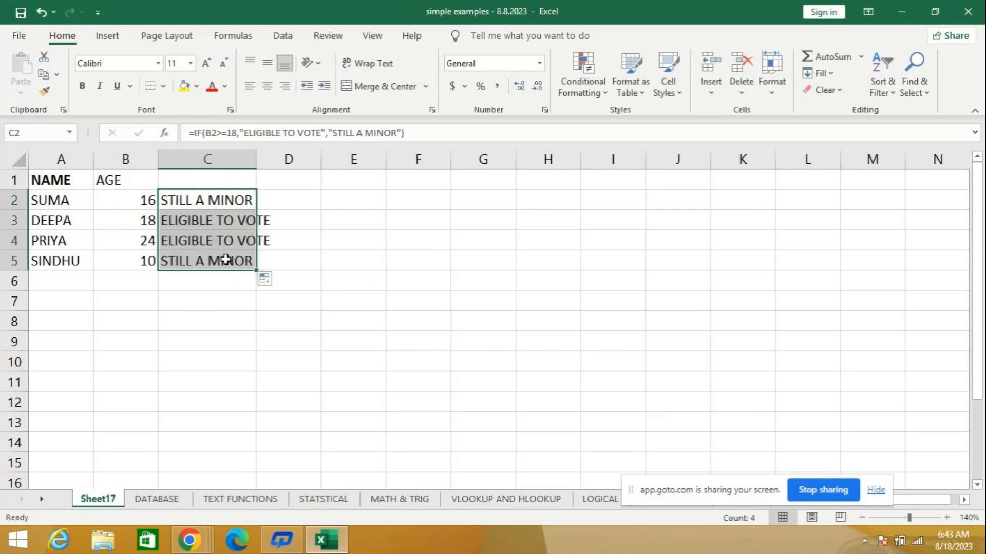
double_click(258, 153)
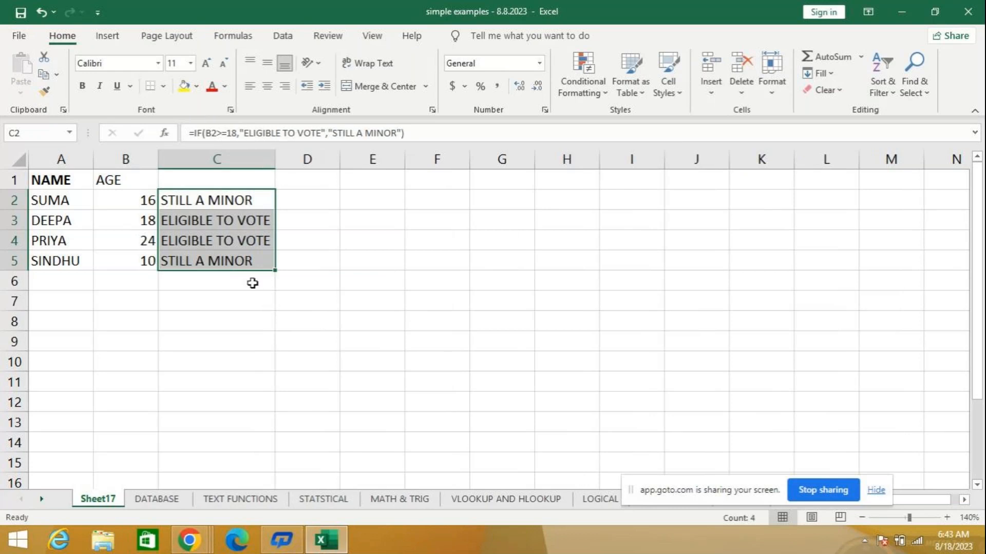
- Change the ages to 21 in B5 and 5 in B2
click(127, 262)
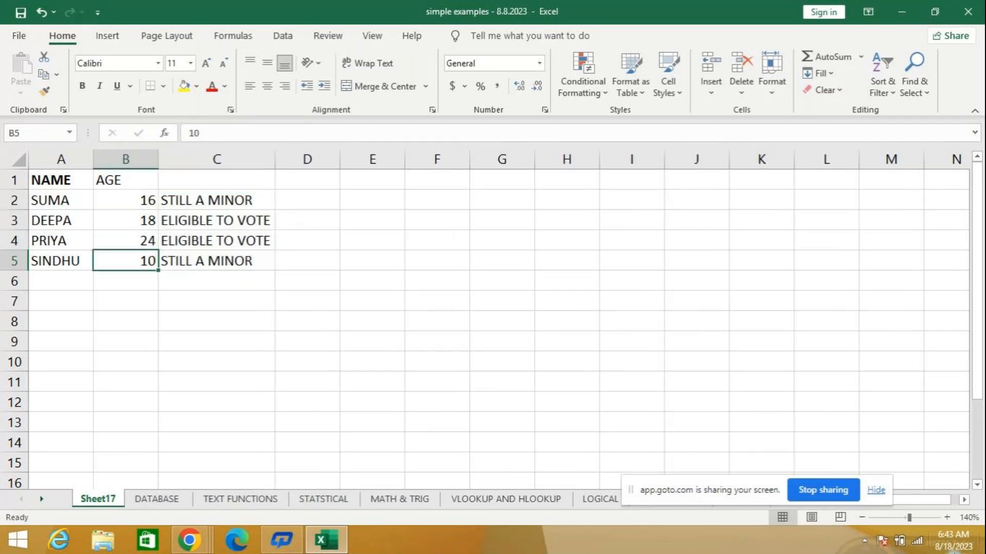
text(21)
key(Return)
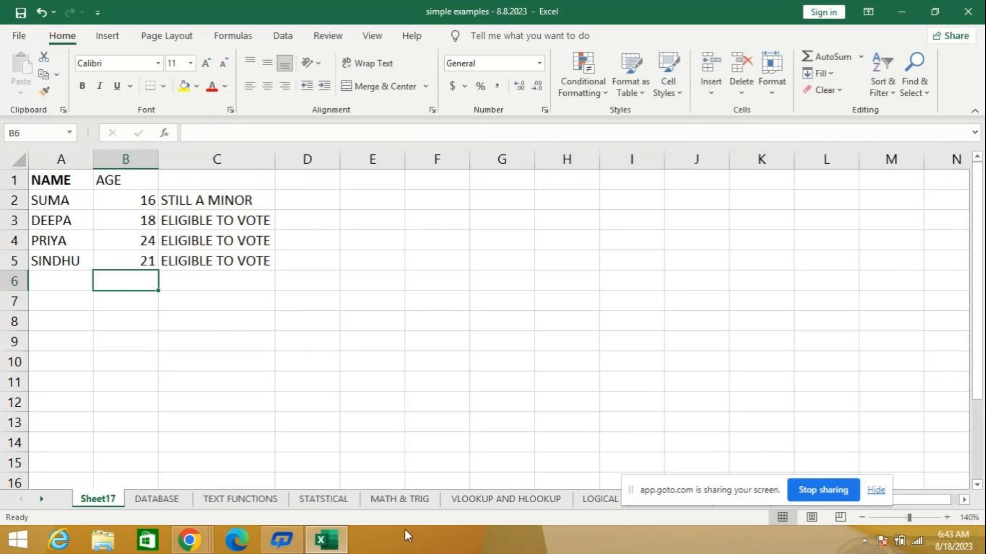
click(135, 200)
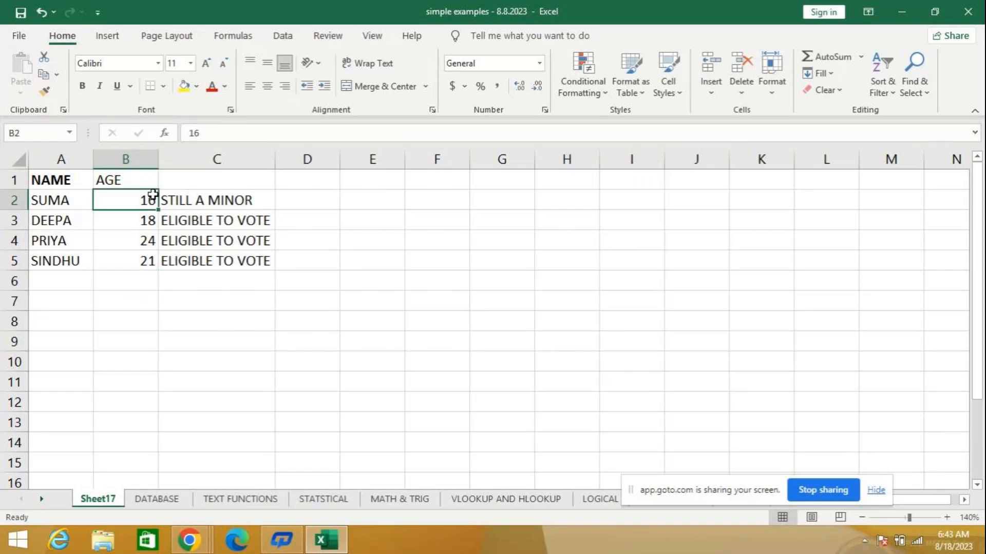
text(5)
key(Return)
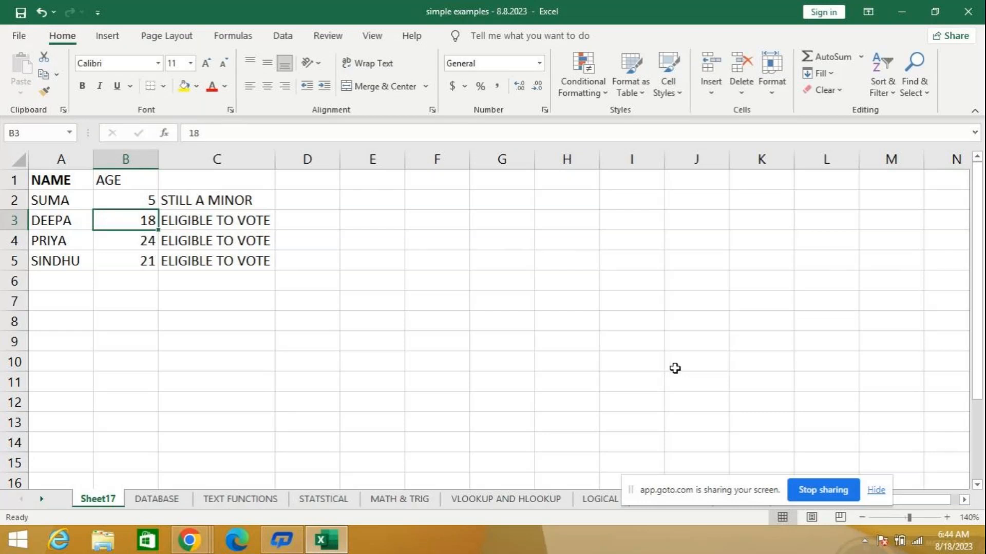
- Clear the IF formulas from cells C2 to C5
click(141, 201)
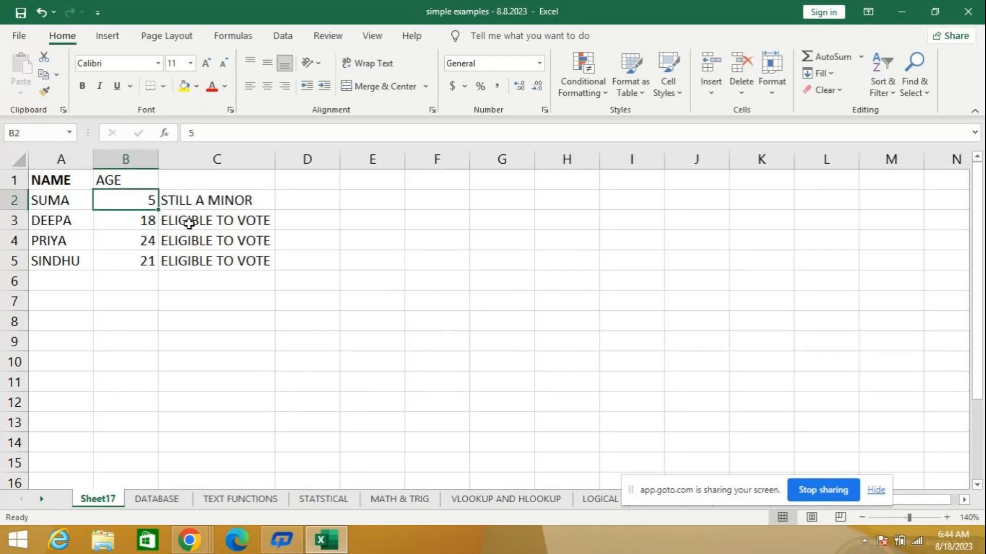
key(Right)
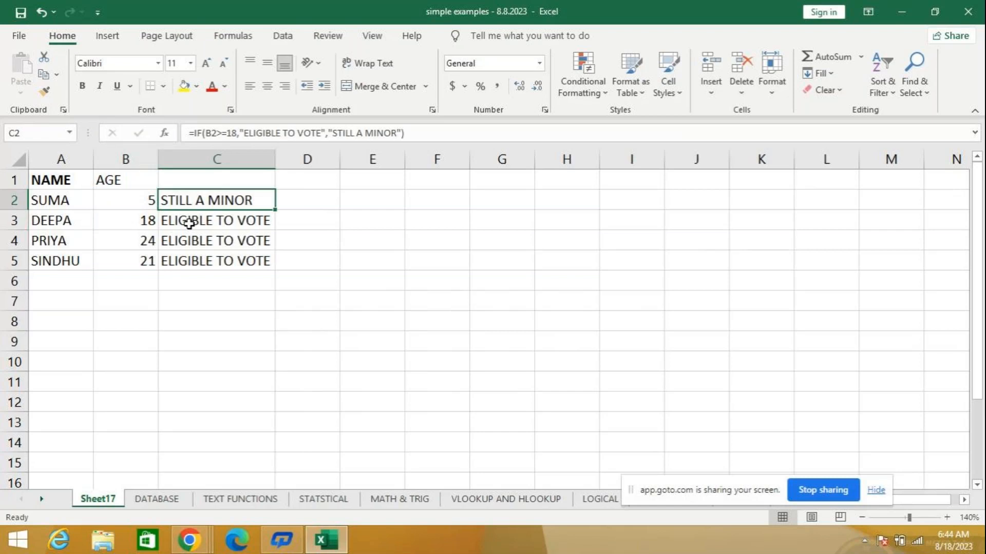
key(Delete)
drag(189, 223, 190, 262)
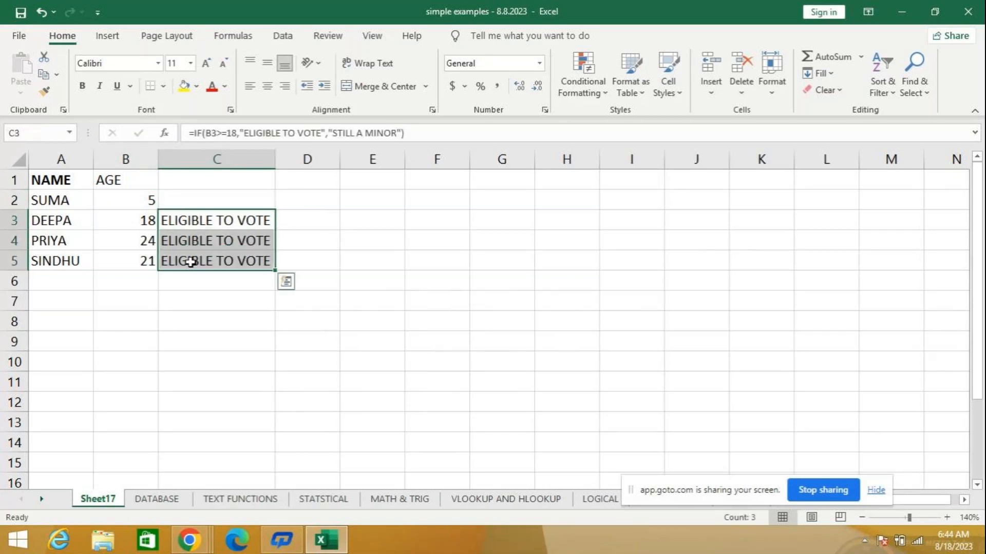
key(Delete)
- Enter =IF(B2>=18,"ELIGIBLE TO VOTE","STILL A MINOR") in cell C2 and copy it down to C5
click(211, 205)
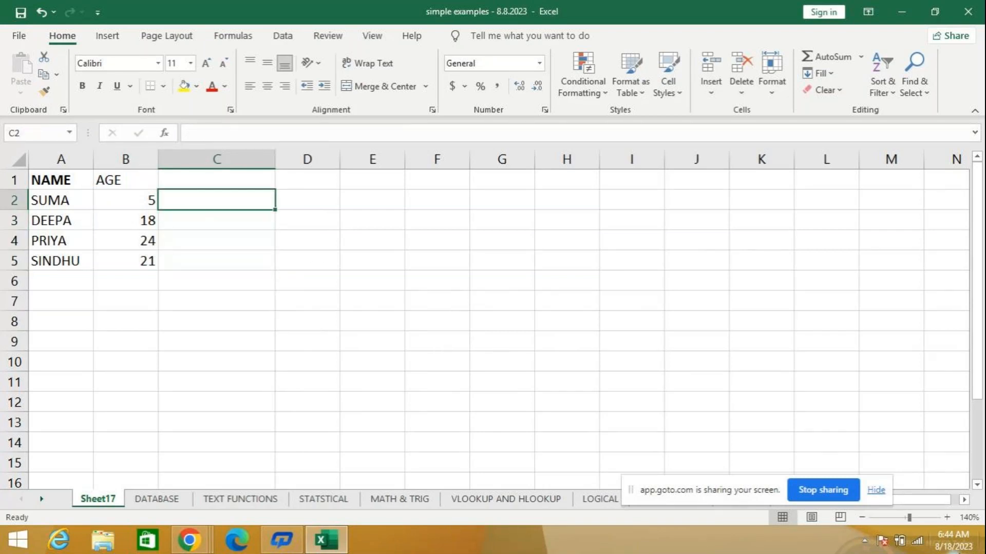
text(=I)
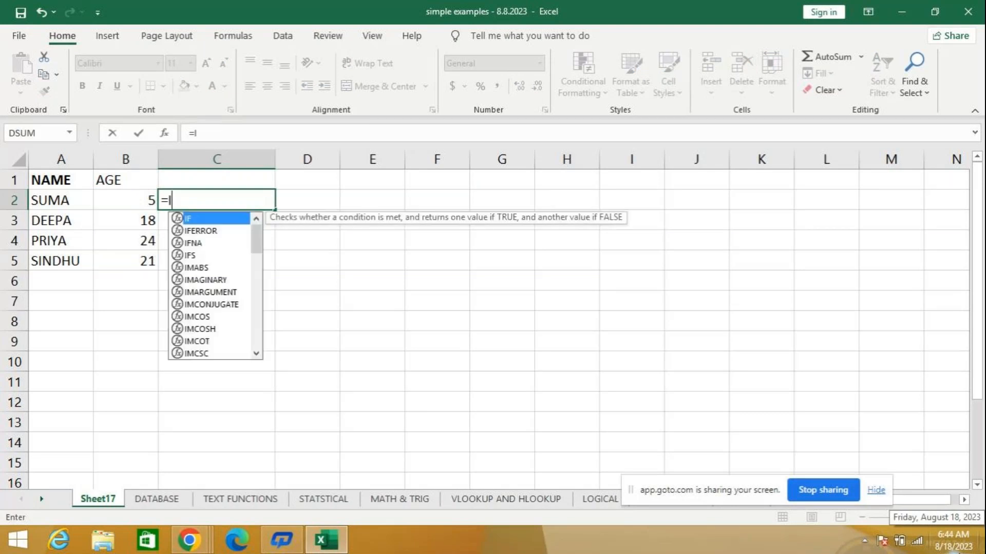
text(F)
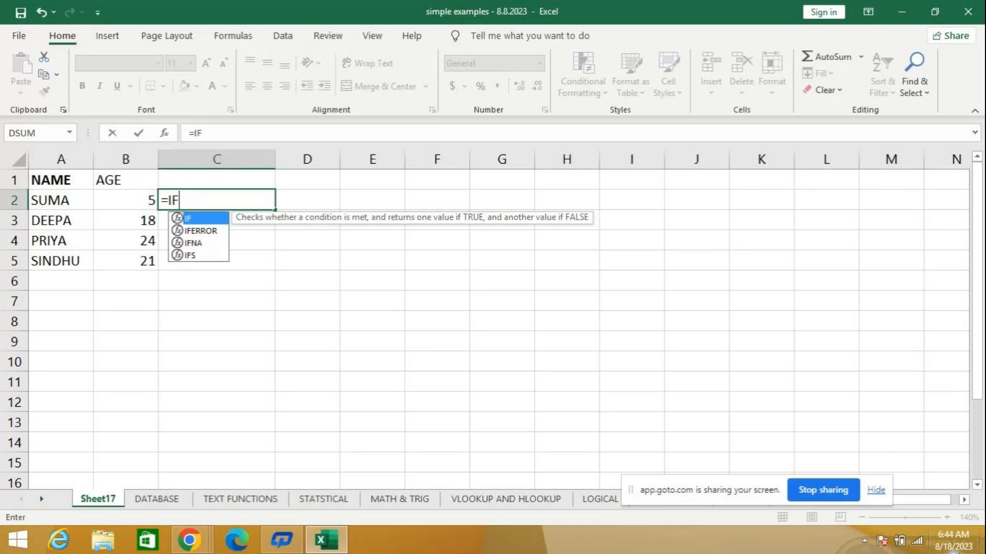
text(()
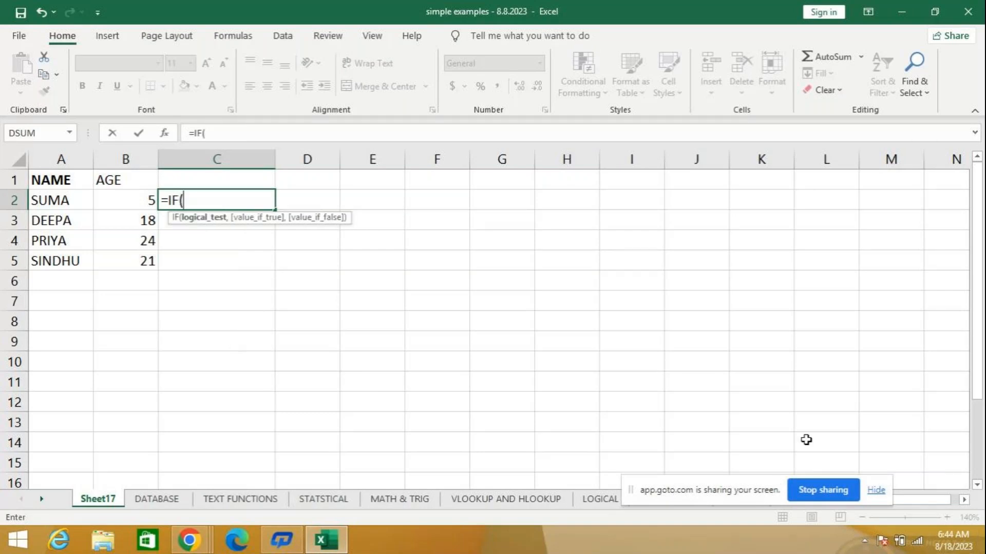
text(B)
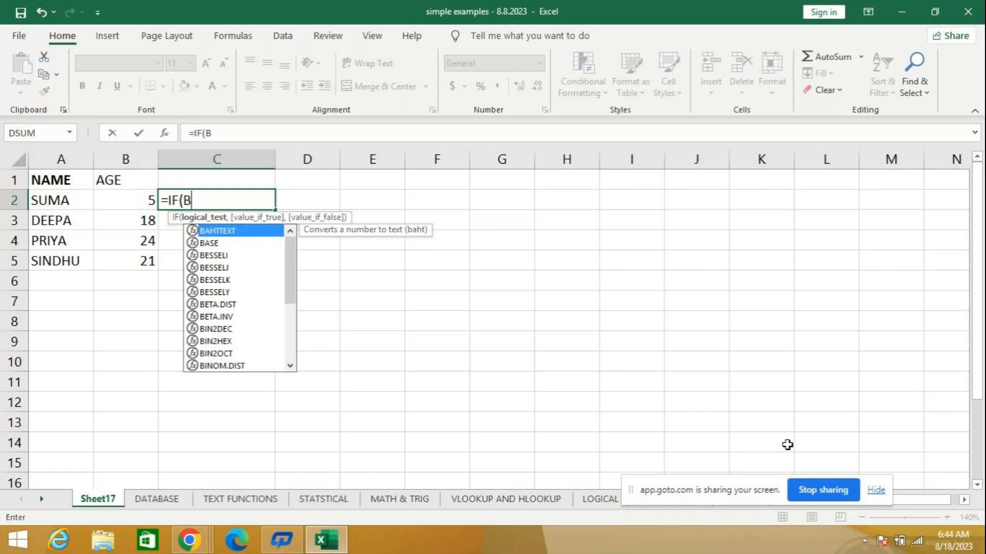
text(2)
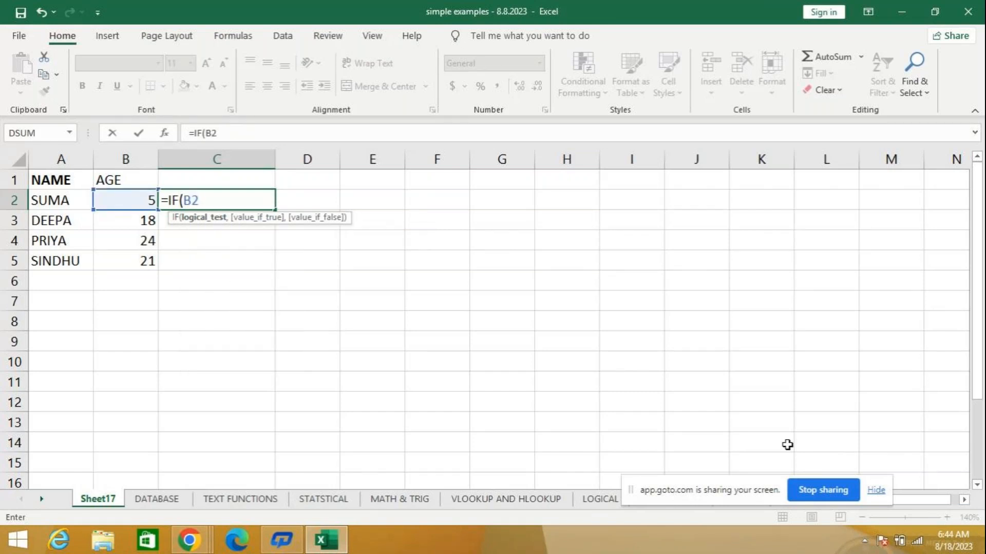
text(>=18,)
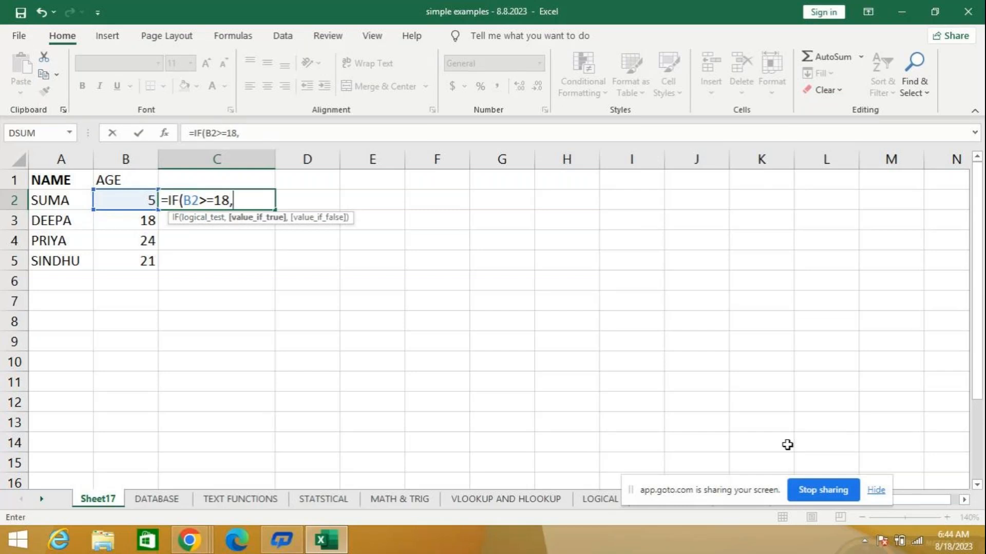
text(")
text(ELIGIBLE T)
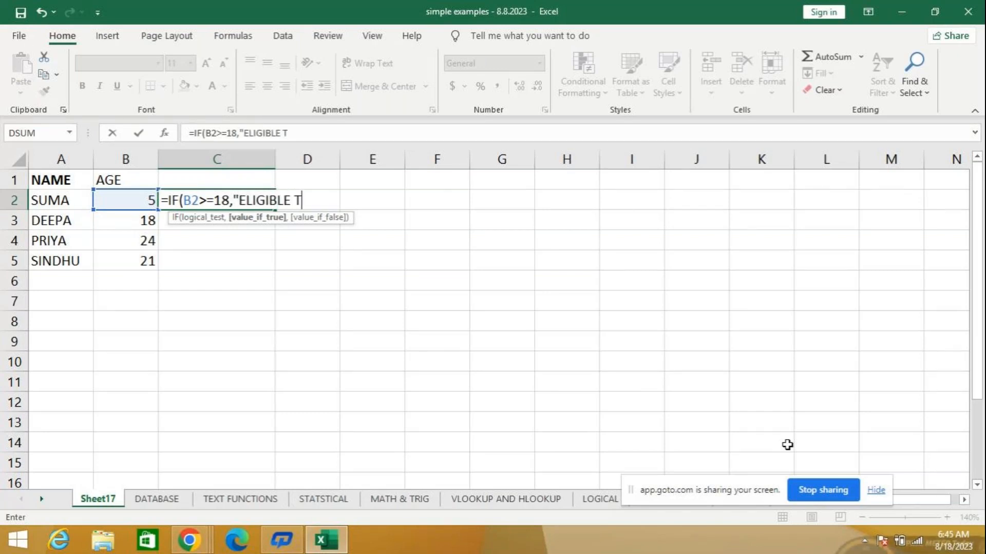
text(O VOTE")
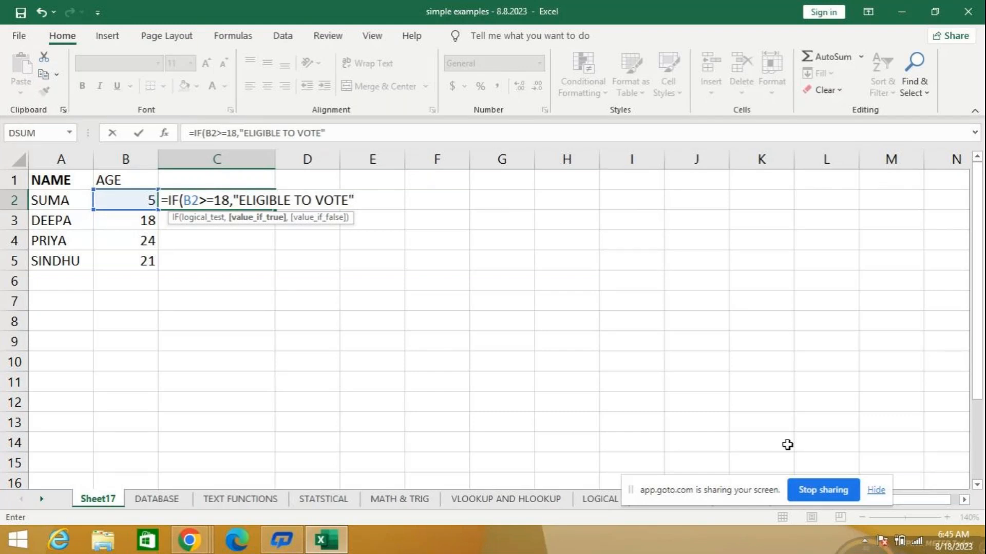
text(,)
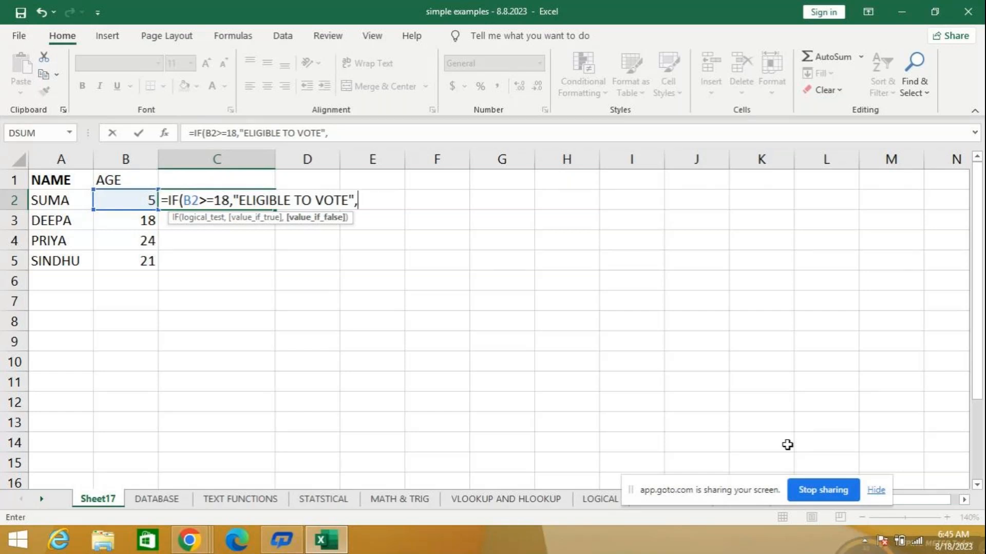
text(")
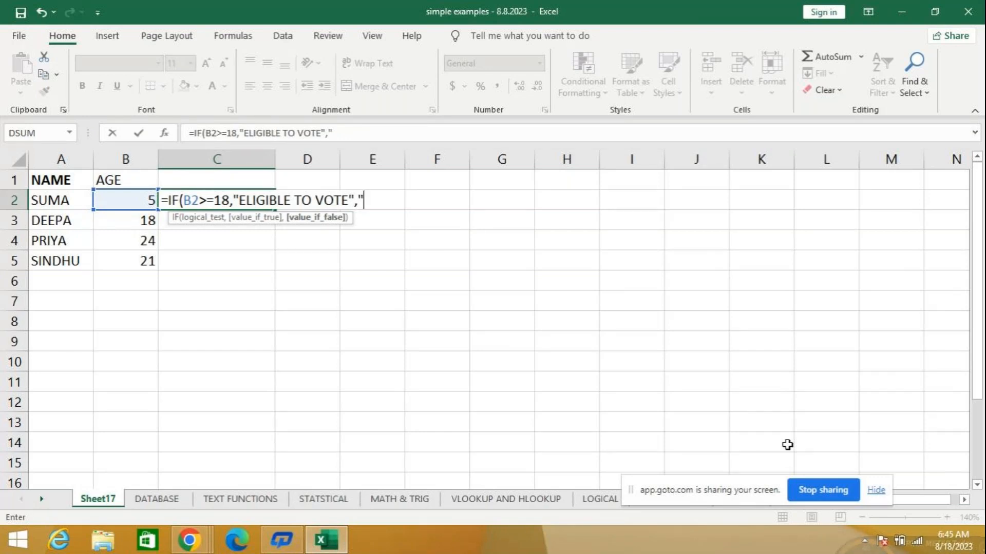
text(STILL A MINOR"))
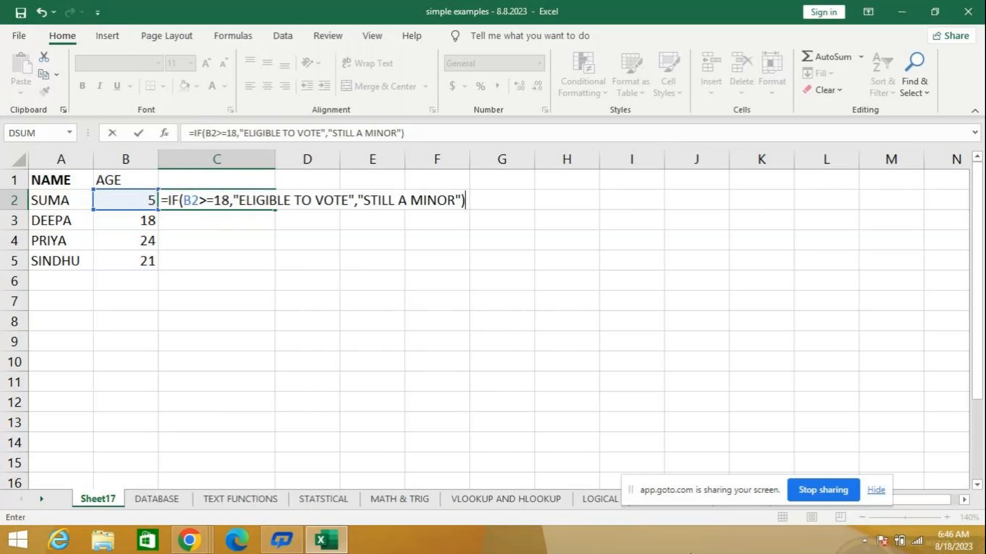
key(Return)
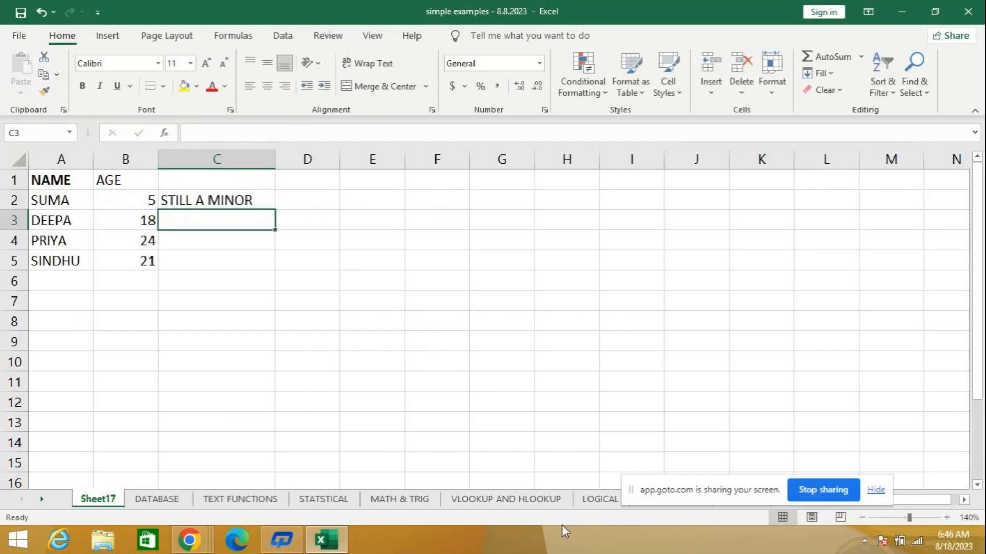
click(242, 201)
drag(276, 209, 265, 281)
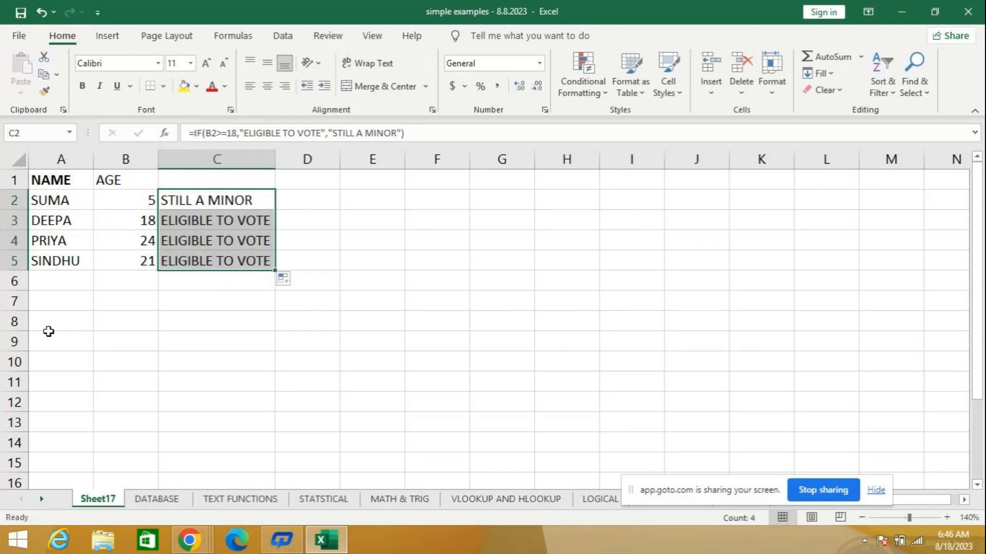
- Change the ages to 30 in B3, 18 in B4 and 6 in B5
click(125, 221)
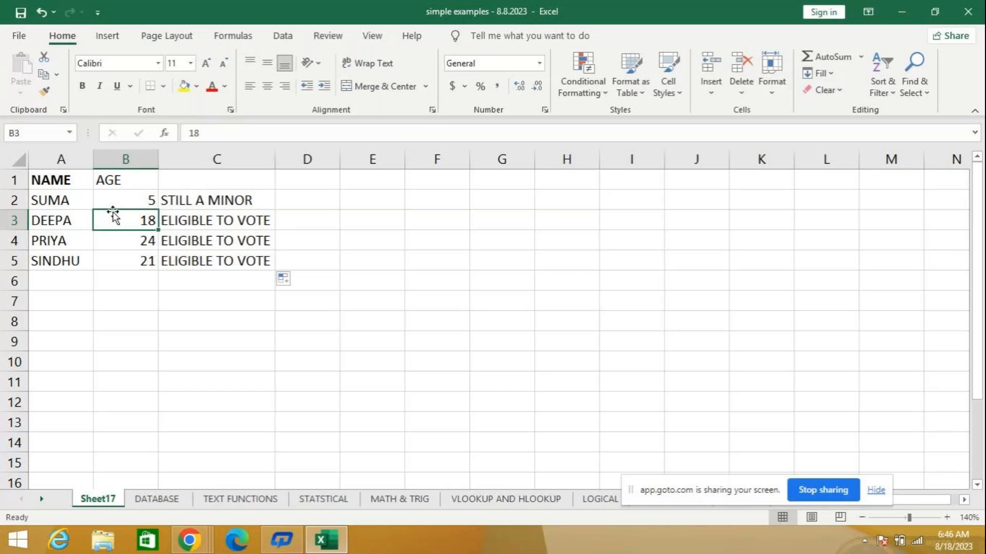
text(30)
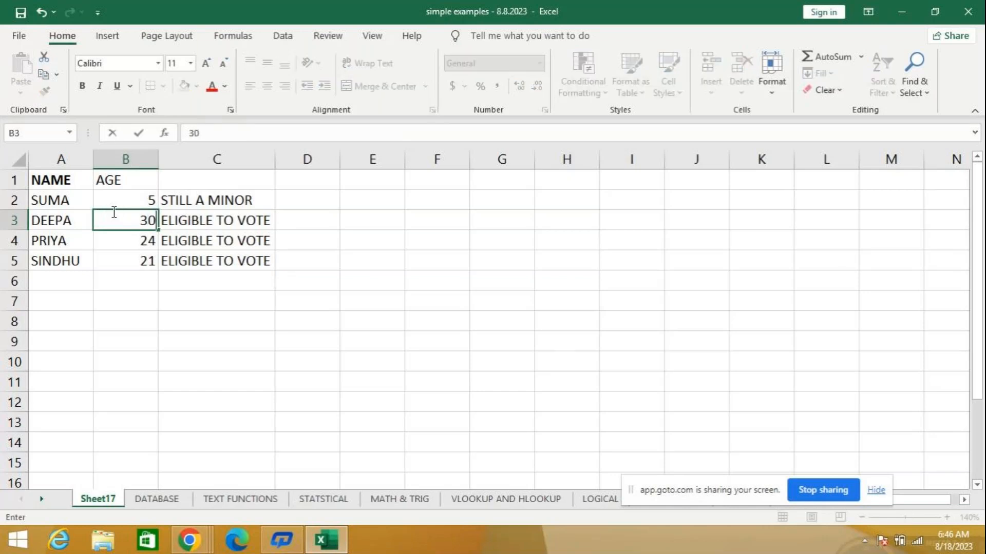
key(Return)
text(18)
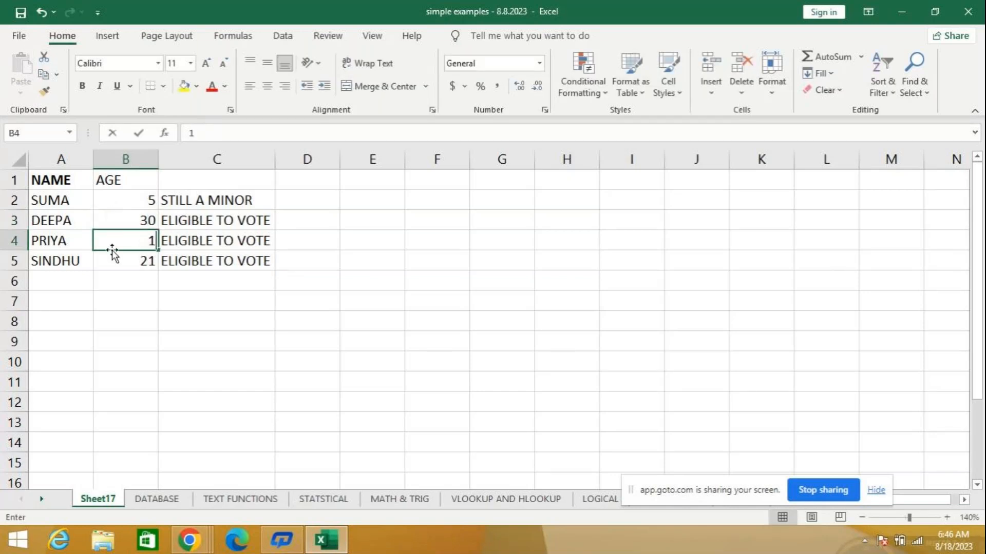
key(Return)
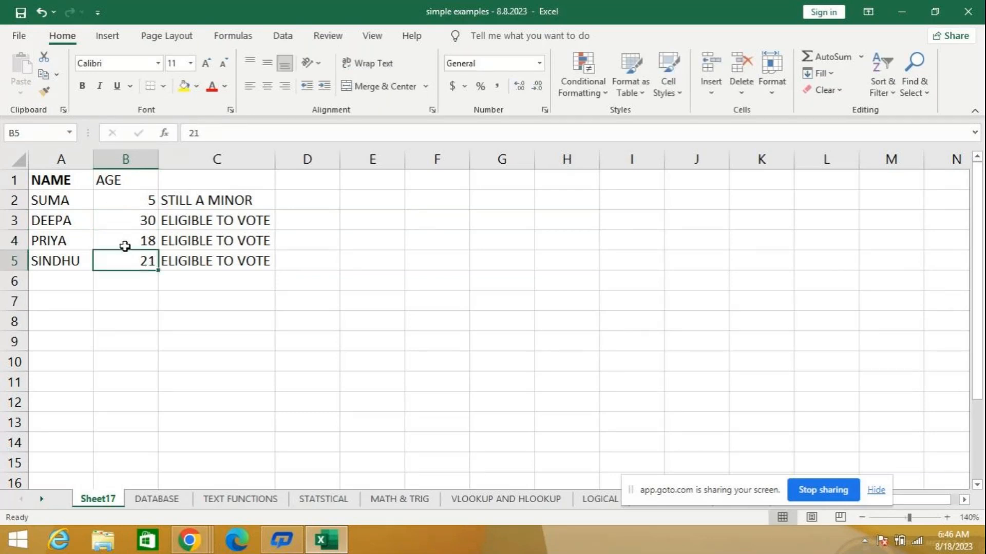
click(124, 241)
click(142, 261)
text(6)
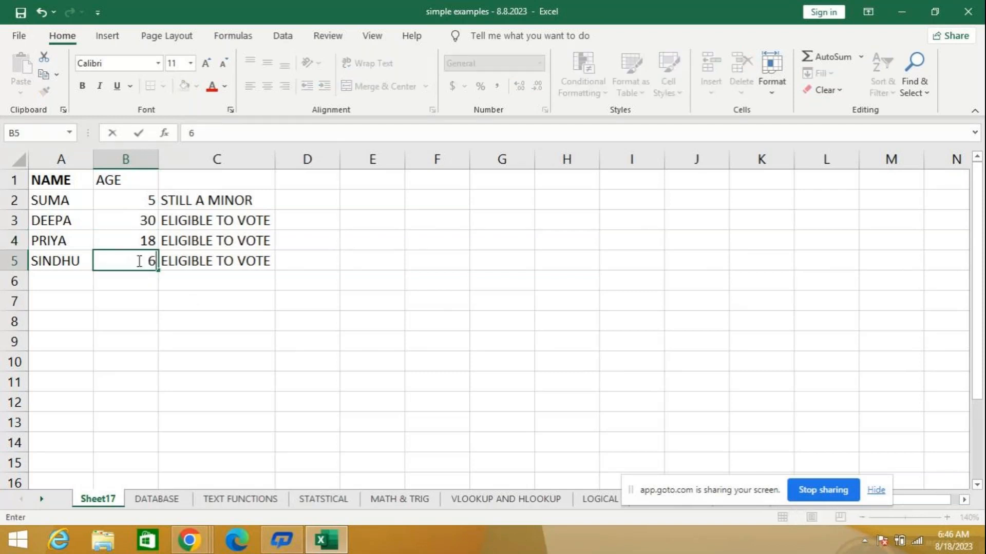
key(Return)
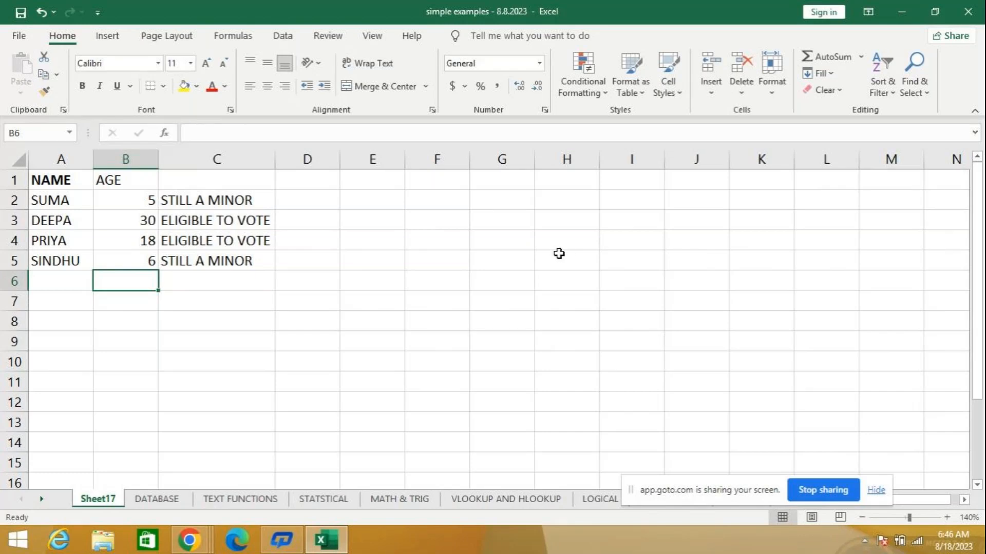
- Enter the numbers 5, -3, 6 and 3 in cells F2 to F5
click(419, 201)
text(5)
key(Return)
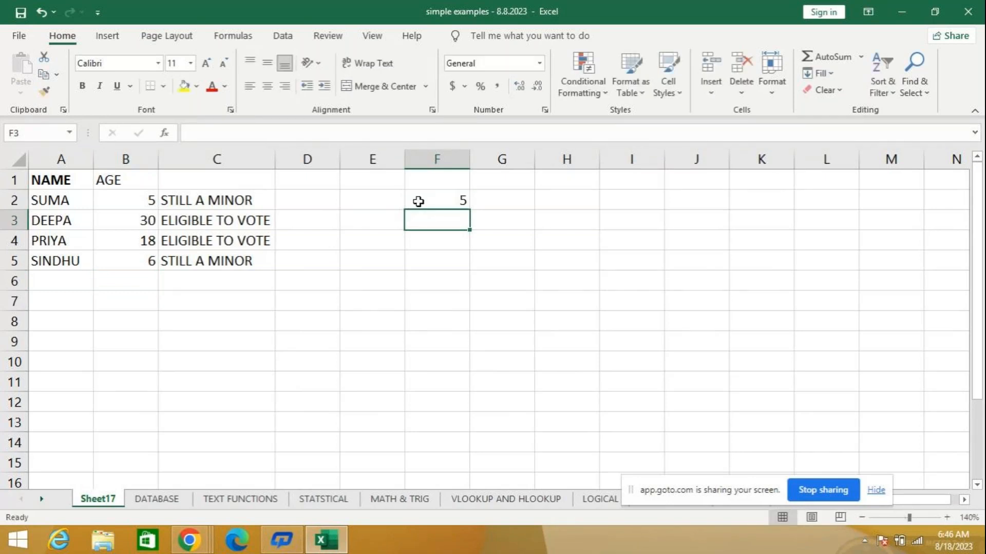
text(-3)
key(Return)
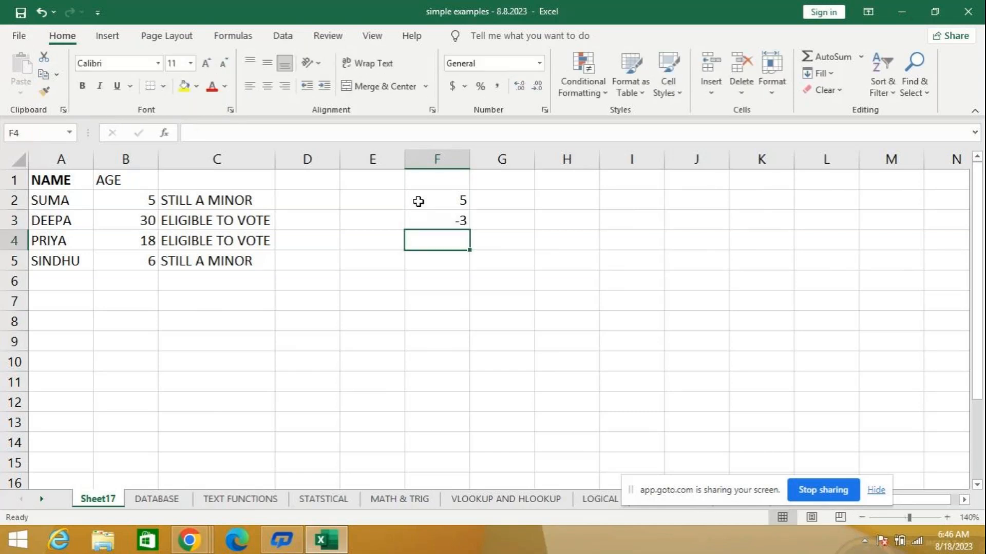
text(6)
key(Return)
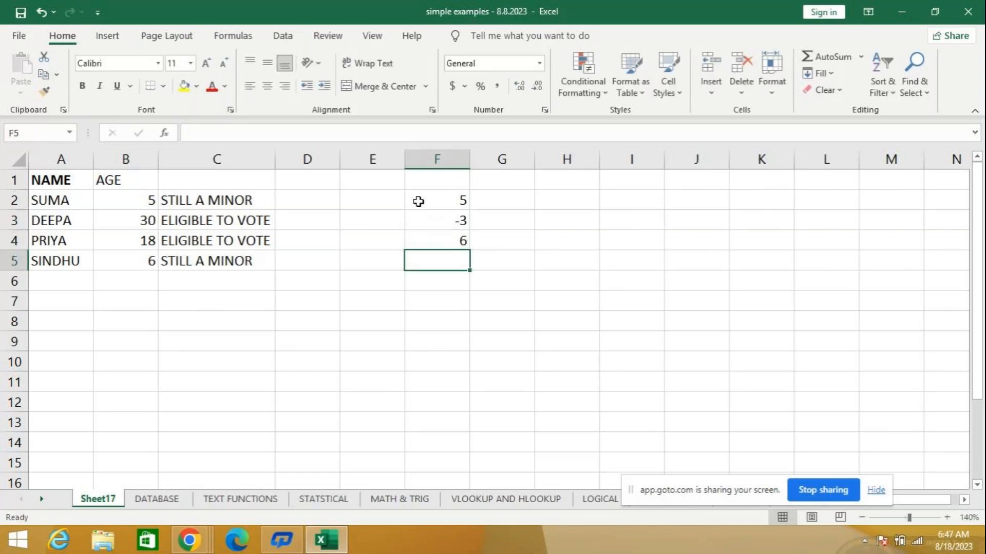
text(3)
key(Return)
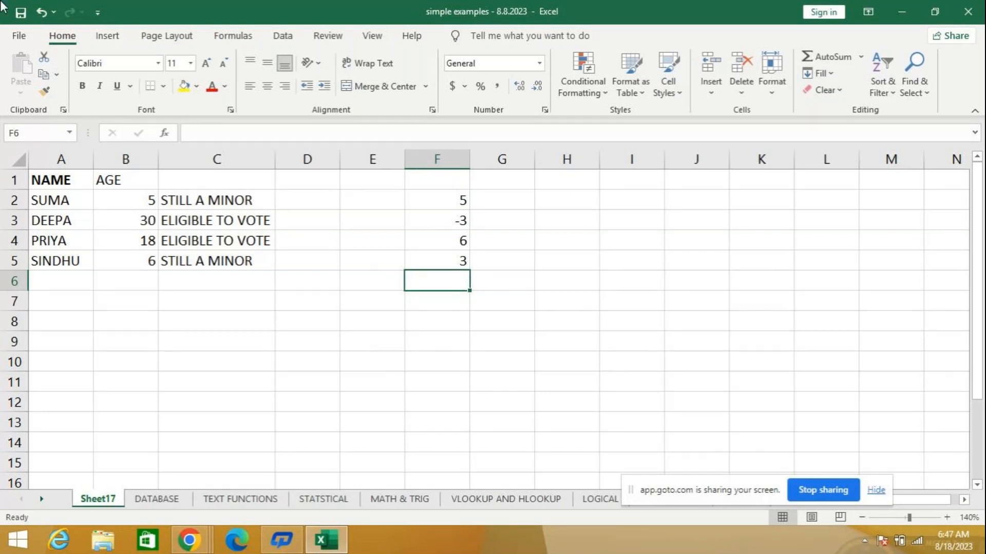
- Change the number in cell F5 to 8
click(247, 201)
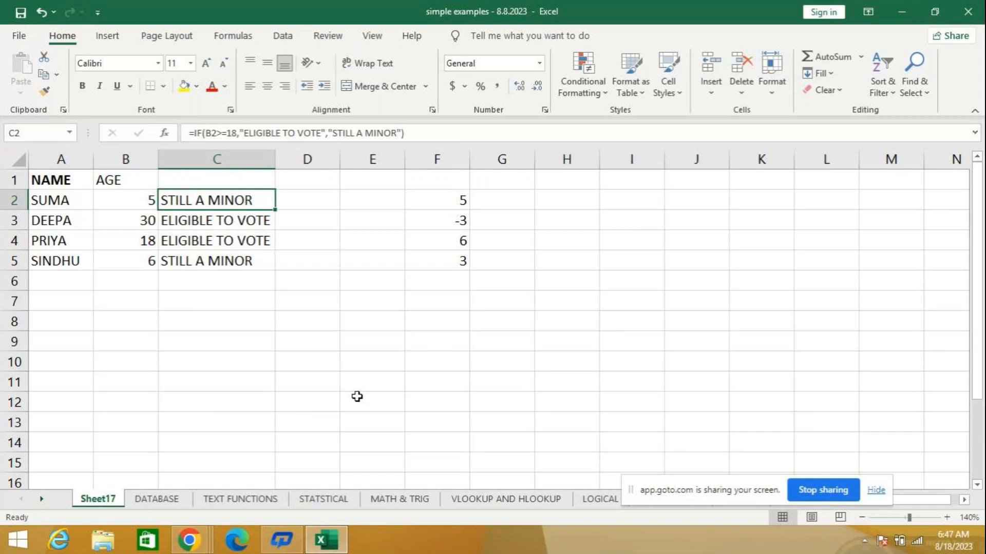
click(426, 259)
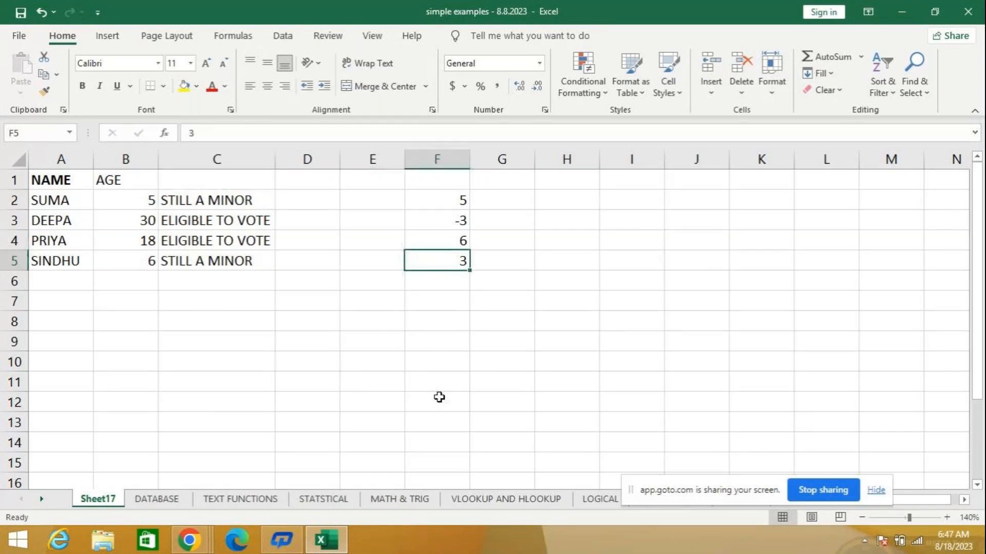
text(8)
key(Return)
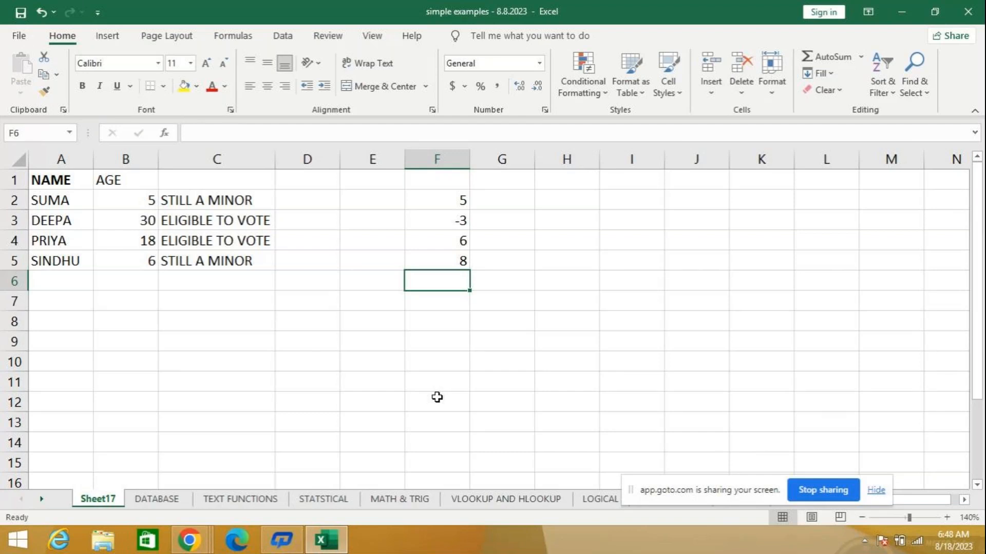
- Clear the voting eligibility formulas from cells C2 to C5
drag(193, 199, 203, 260)
key(Delete)
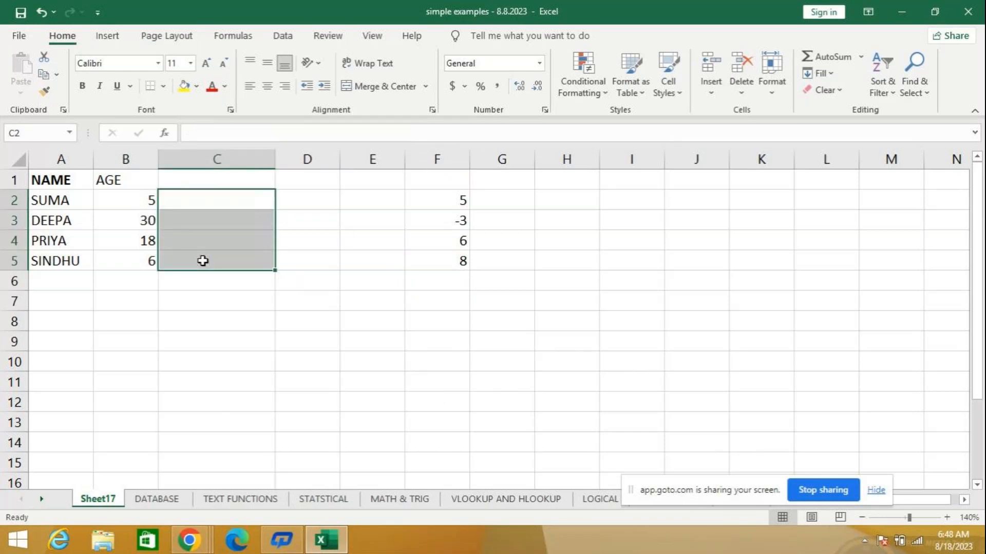
drag(199, 204, 199, 205)
- Start an IF formula in cell C2 with the logical test B2>=18
click(198, 205)
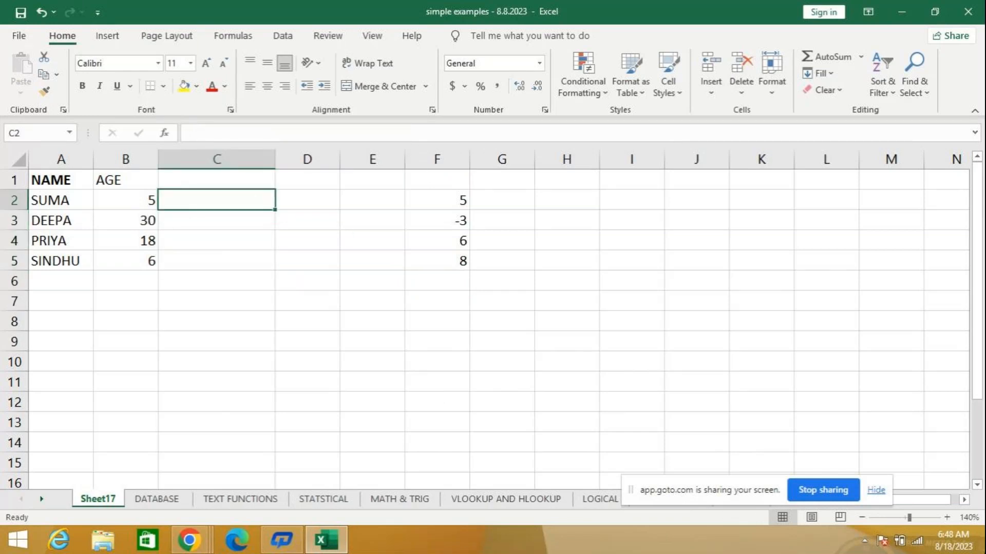
text(=)
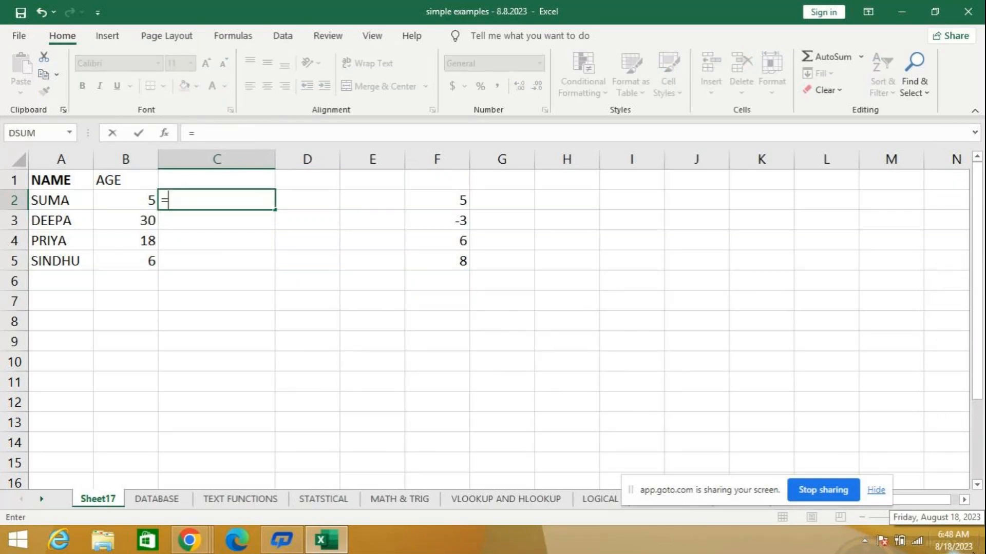
text(IF)
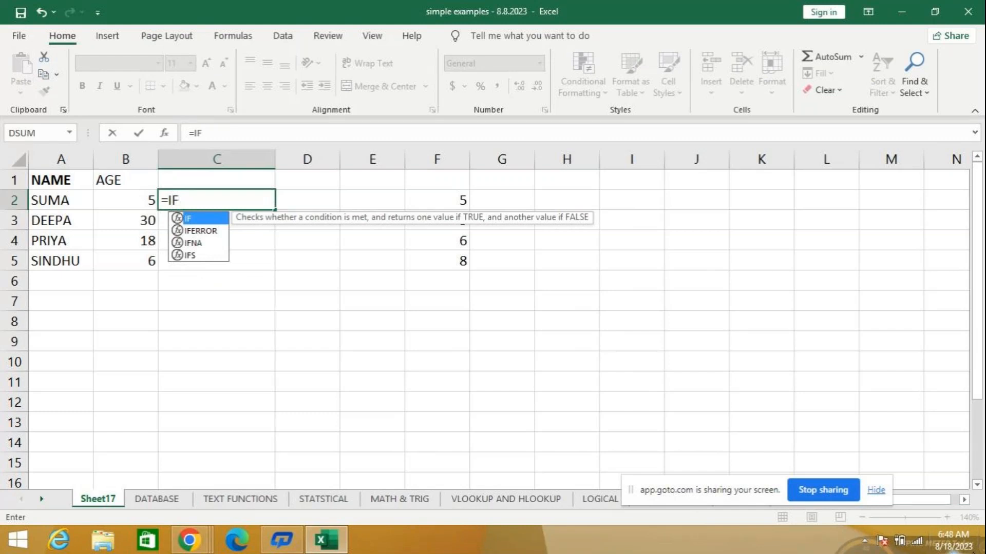
text(()
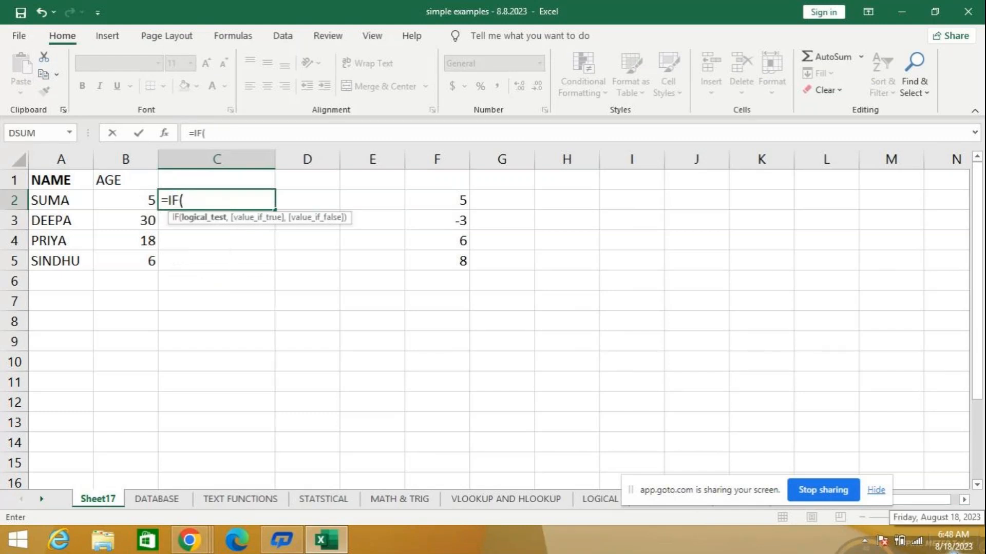
text(B2)
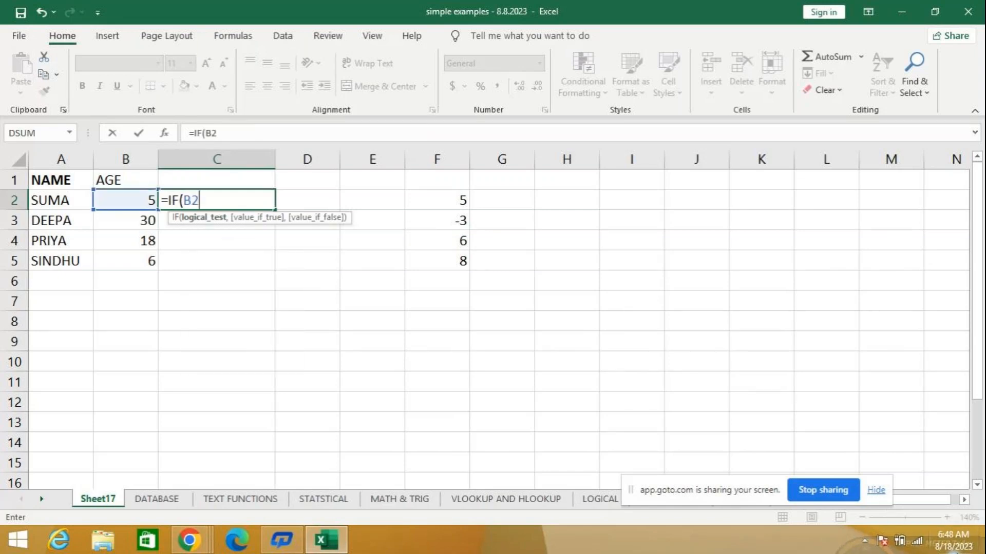
text(>=18,)
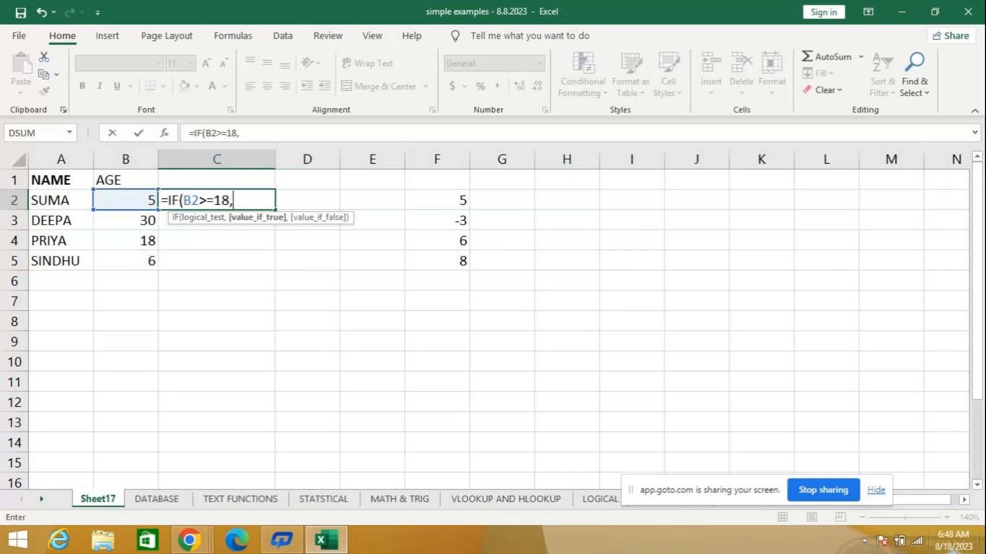
text("E.)
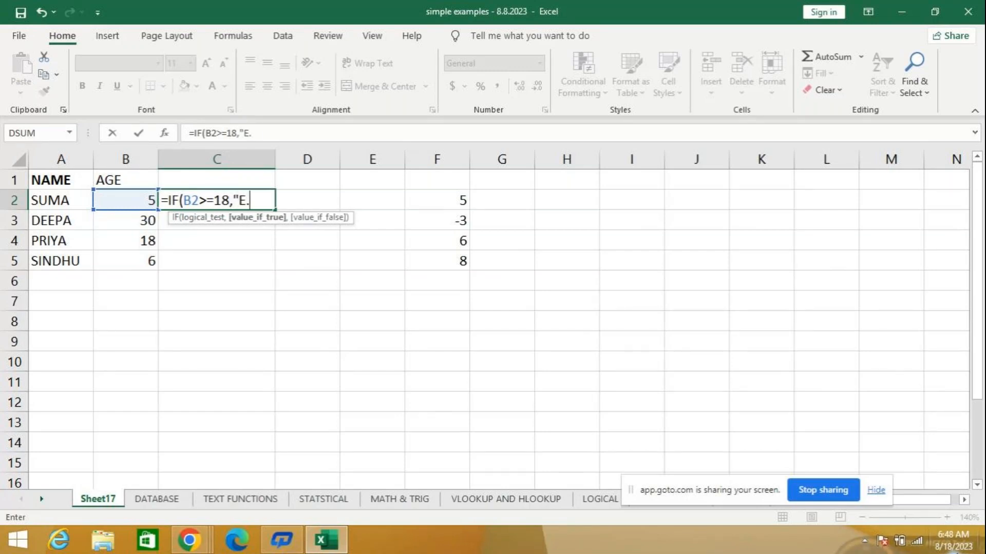
text(V",)
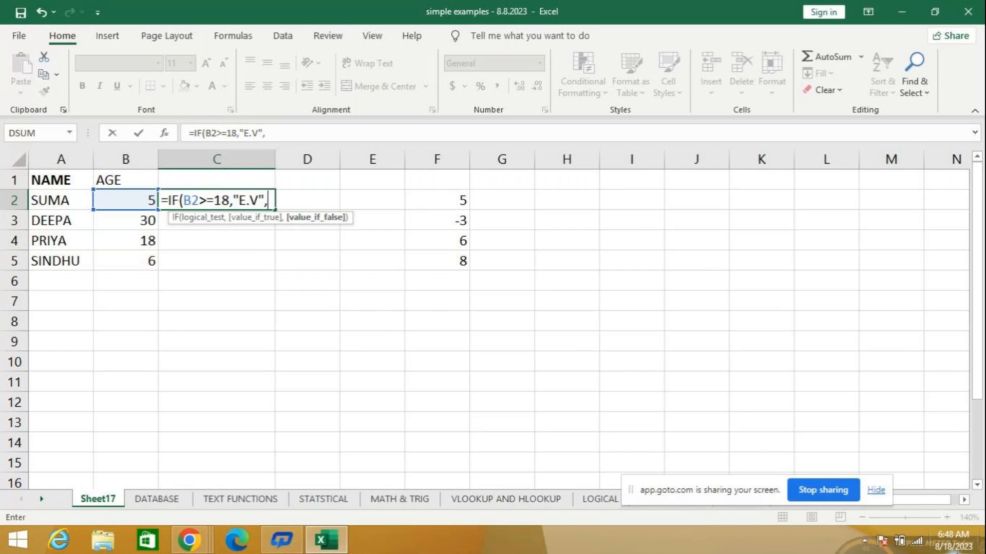
- Complete the C2 formula with "E.V" if true and "S.M" if false, and fill it down to C5
text("S.N)
key(BackSpace)
text(M")
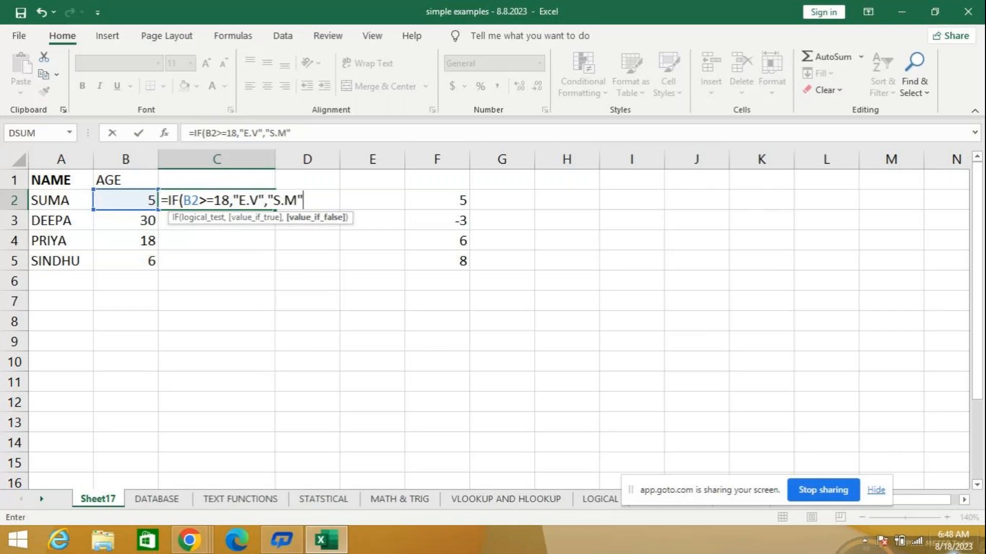
key(Return)
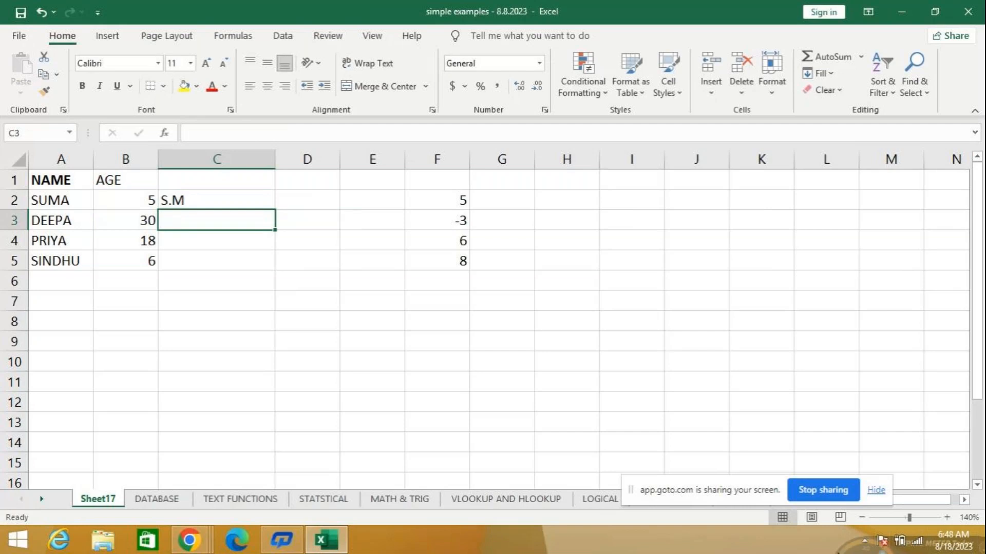
click(206, 197)
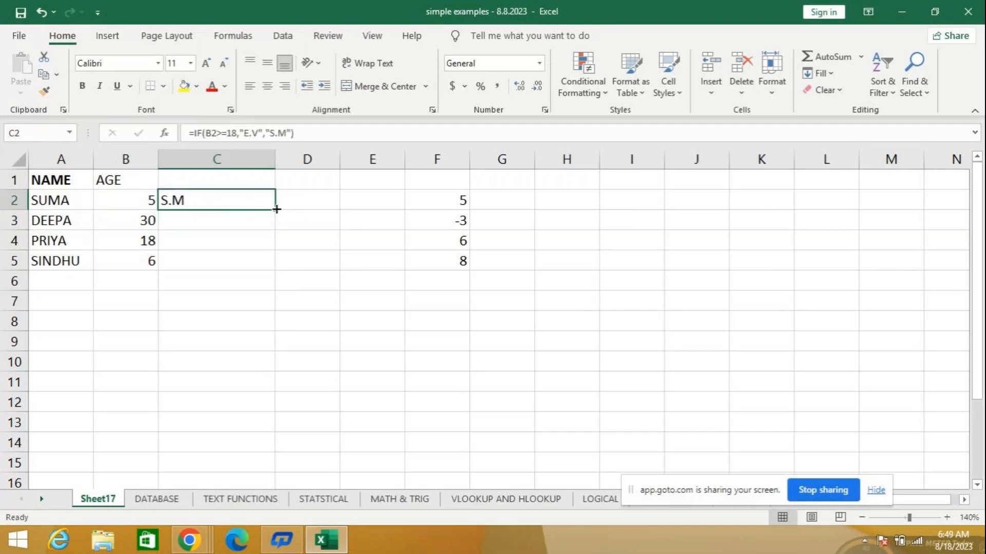
drag(276, 208, 271, 267)
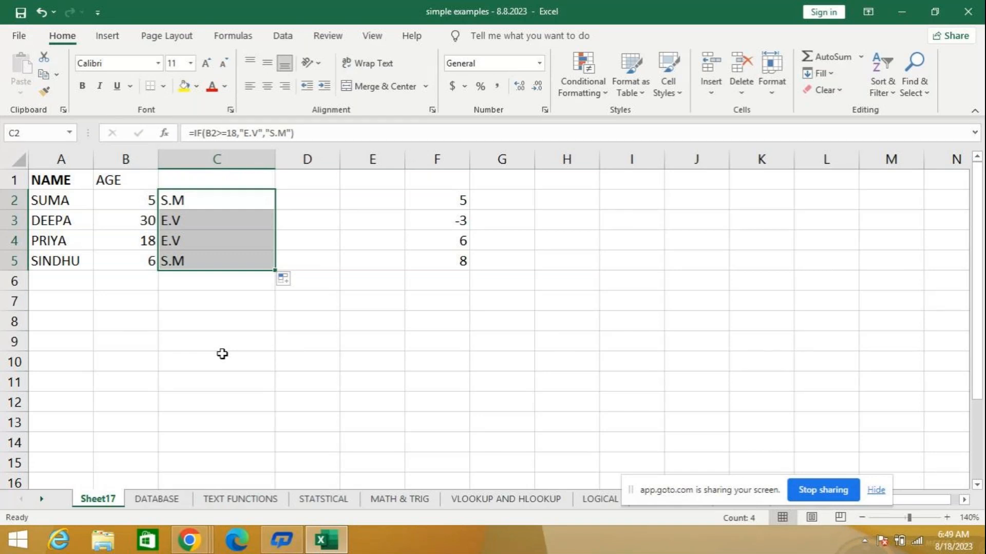
- Change the number in cell F5 to -5
click(515, 202)
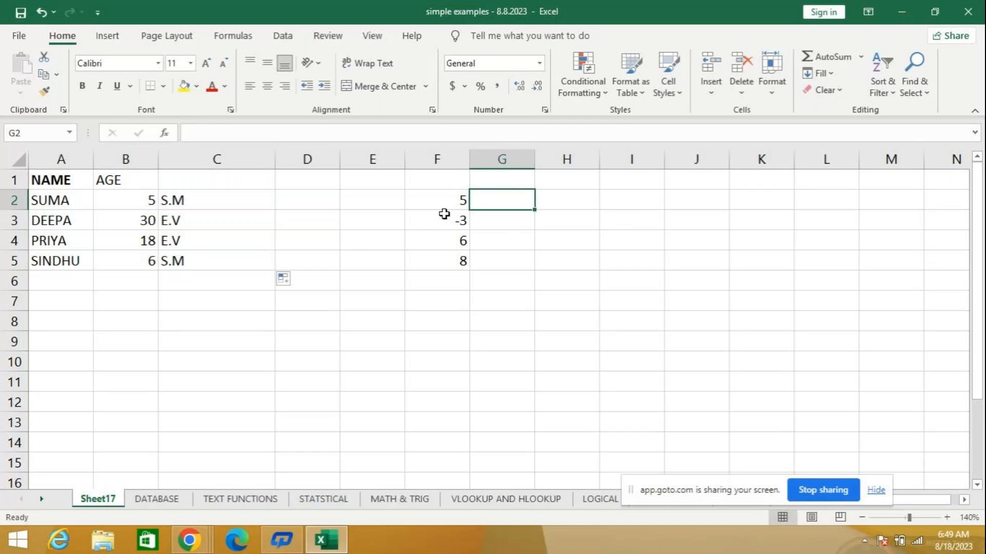
click(431, 262)
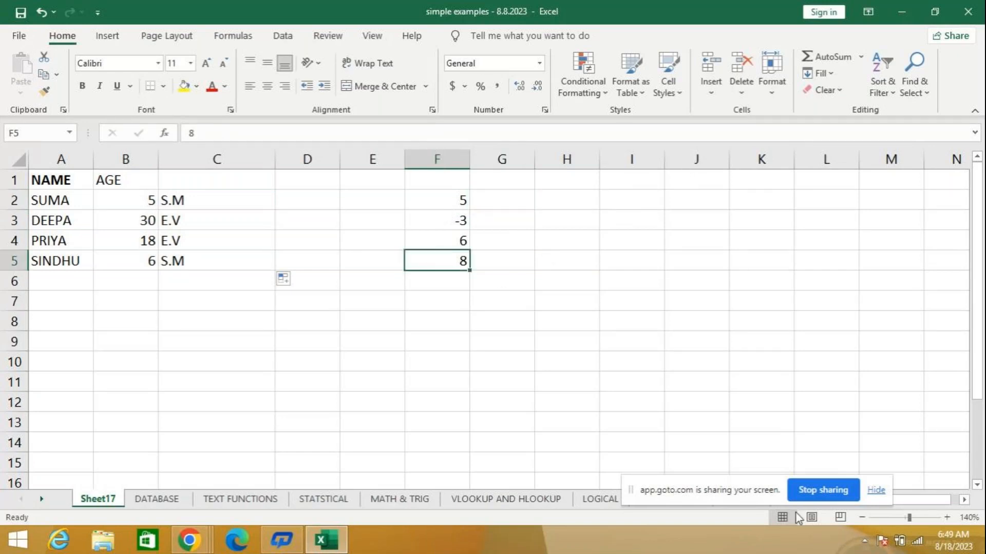
text(-5)
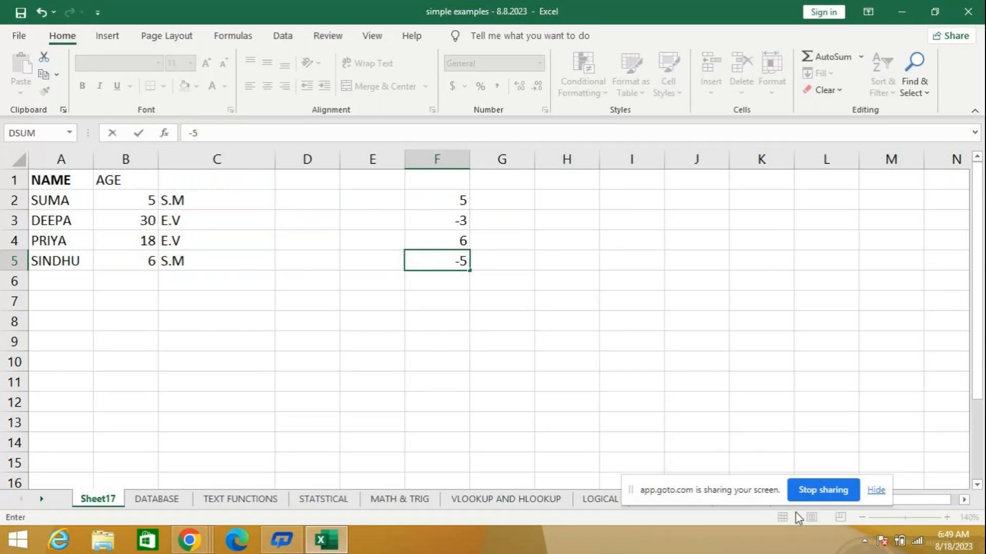
key(Return)
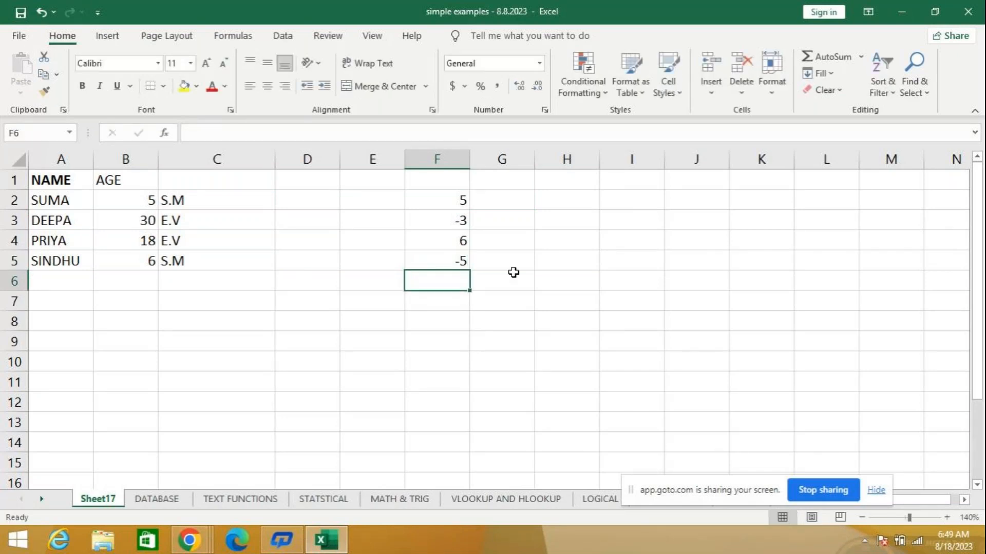
- Start an IF formula in cell G2 with the logical test F2>0
click(498, 199)
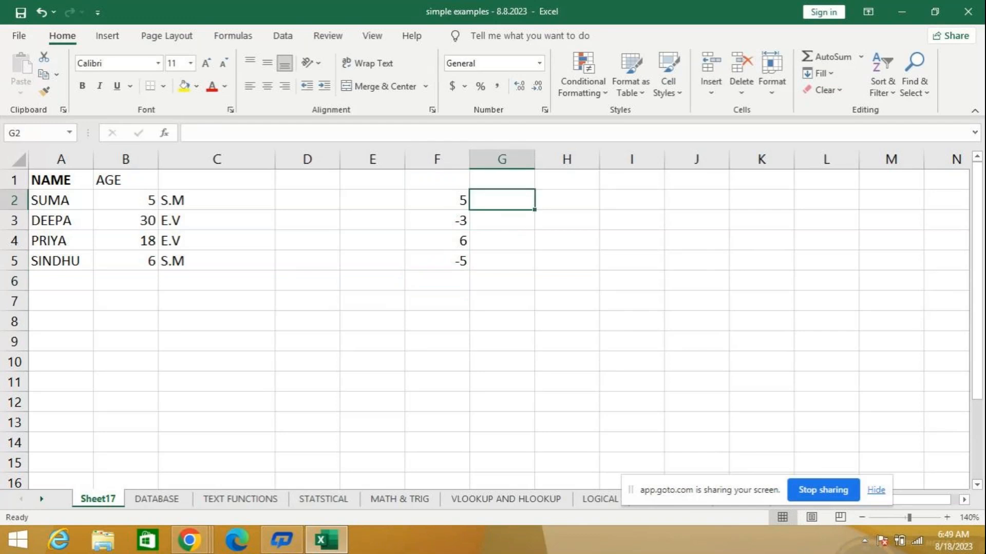
mouse_move(985, 553)
text(=)
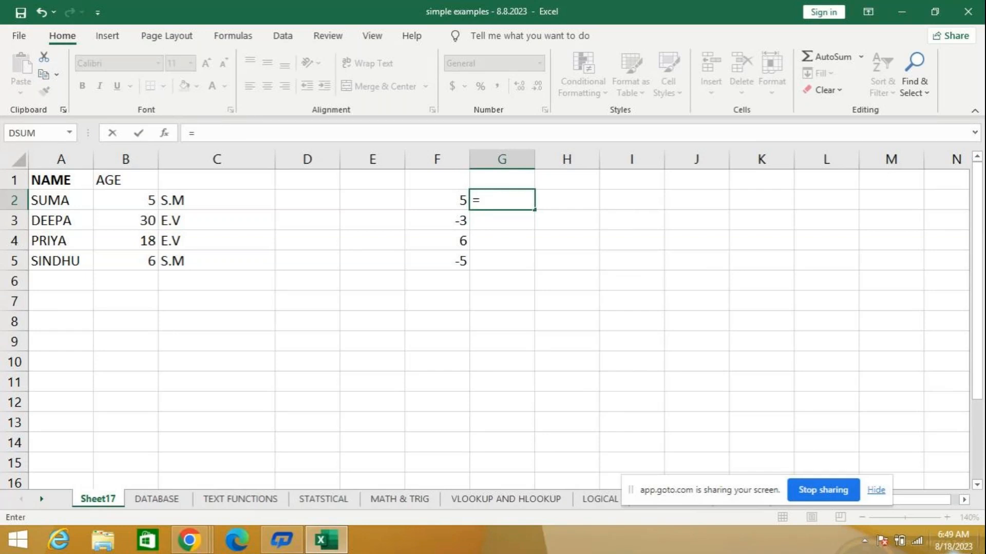
text(IF)
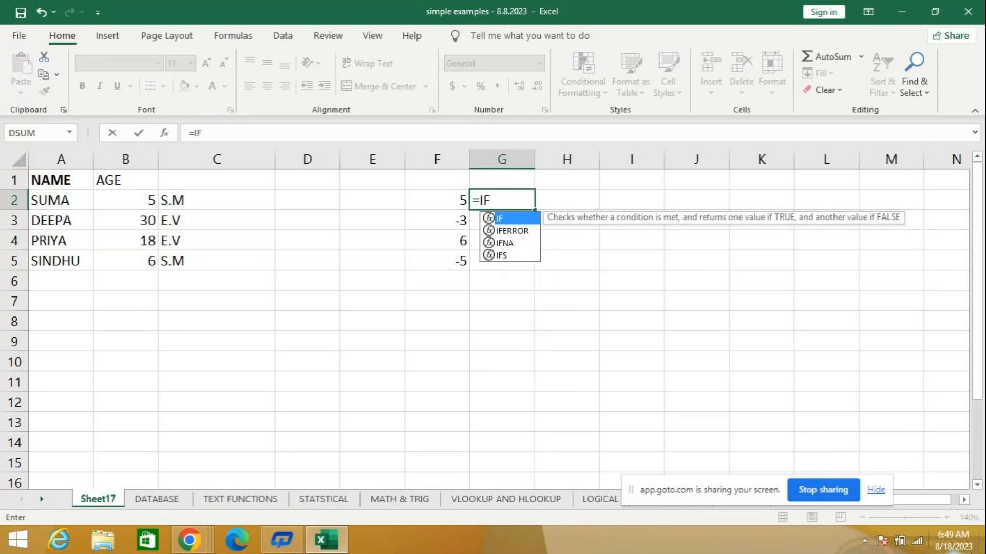
text(()
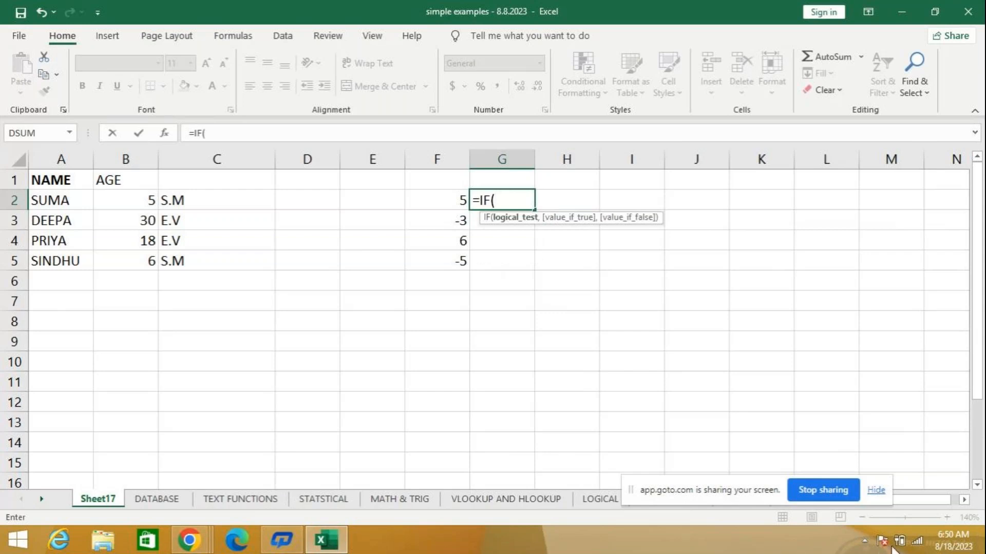
click(420, 198)
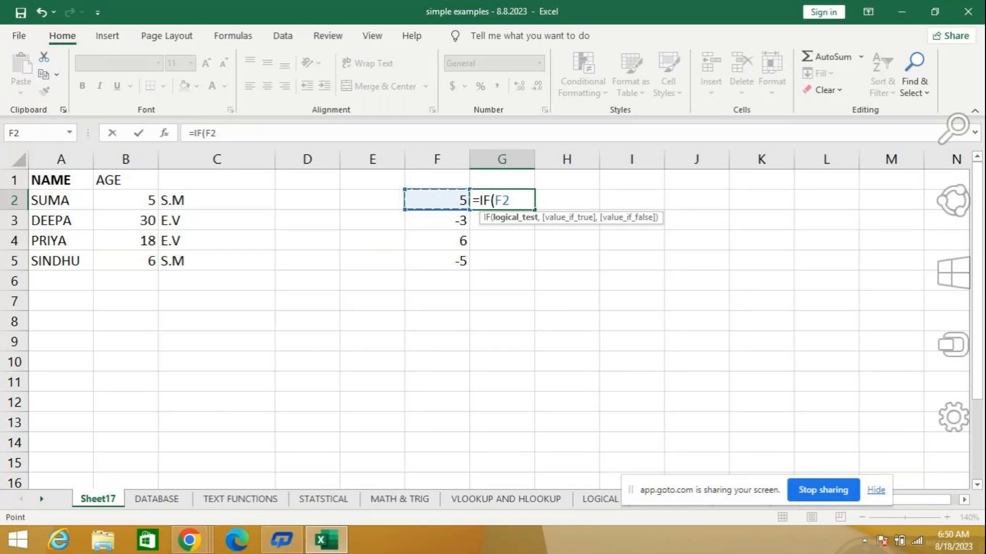
text(>0)
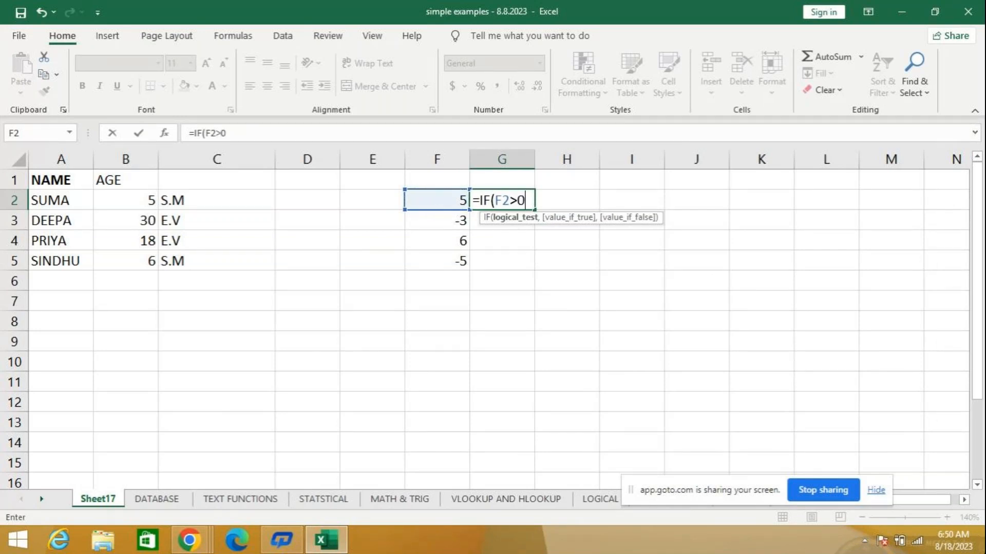
text(,)
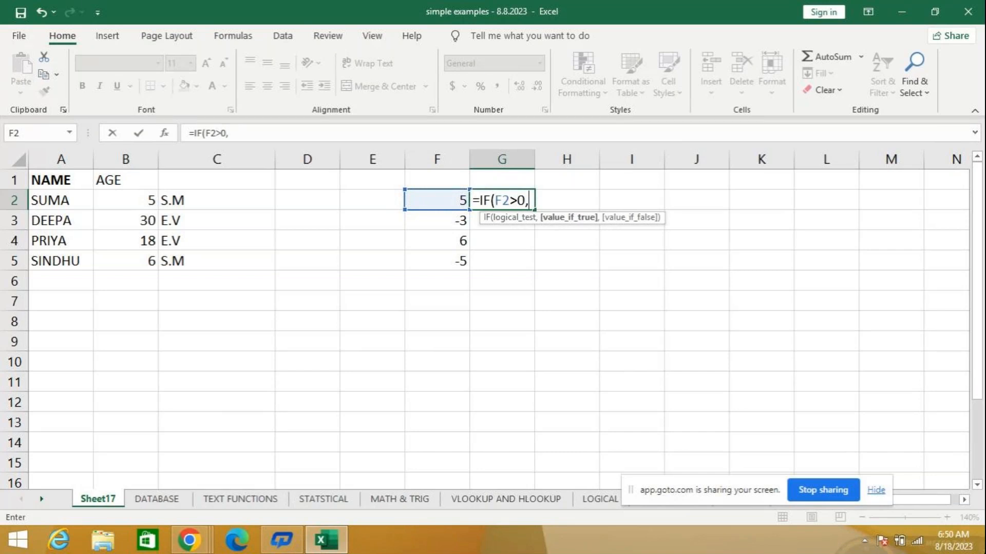
text("POSITI)
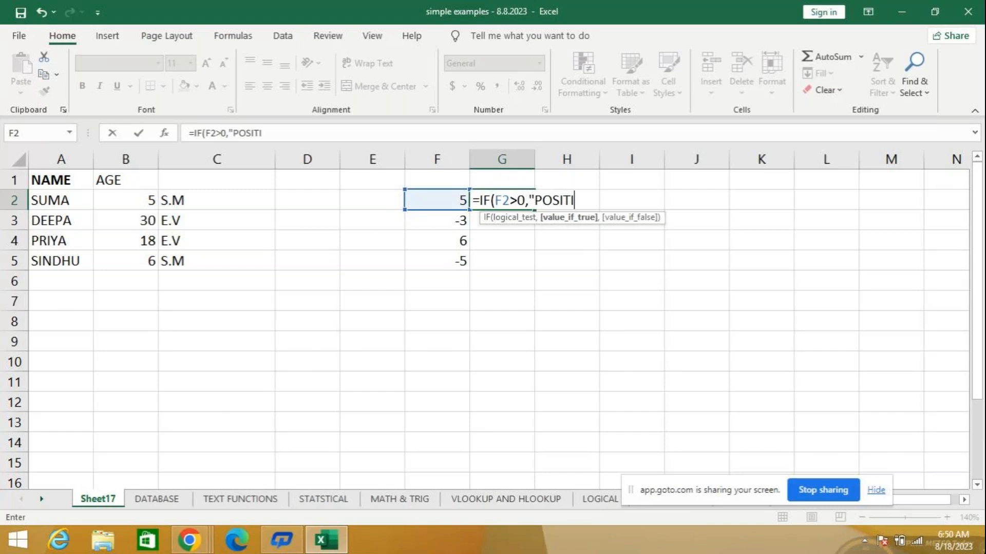
text(VE NO.)
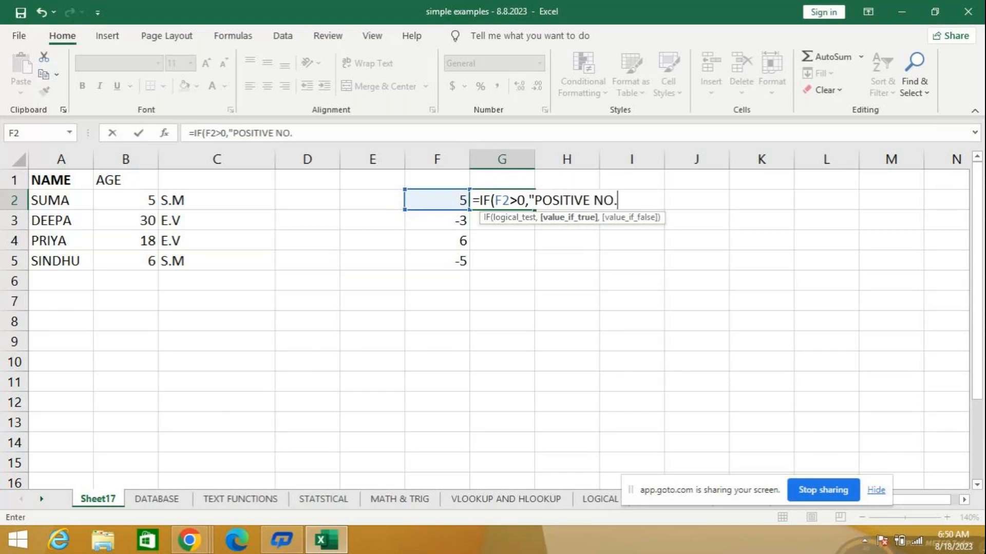
text(",)
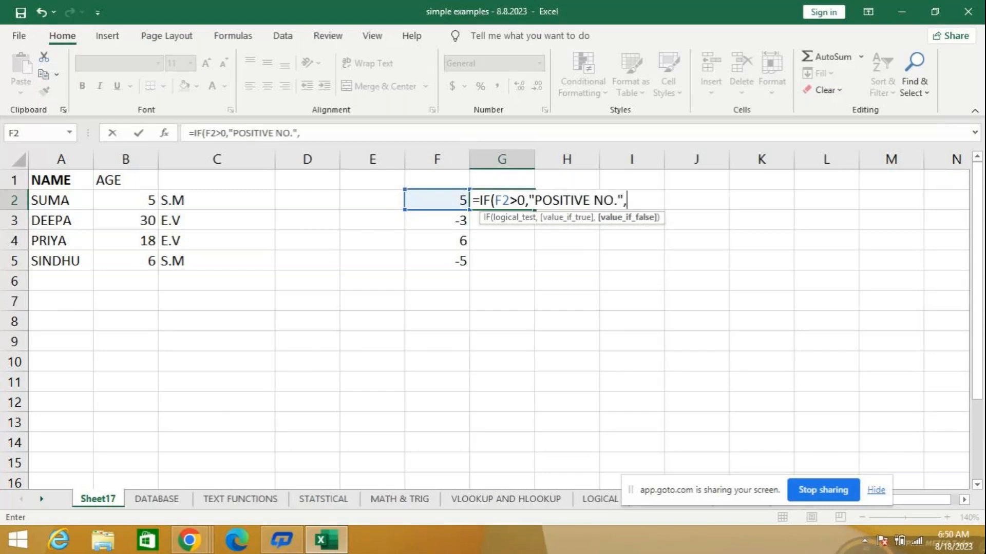
text("NE)
- Complete the G2 formula with "POSITIVE NO." if true and "-VE NO." if false
key(BackSpace)
key(BackSpace)
text(-VE NO."))
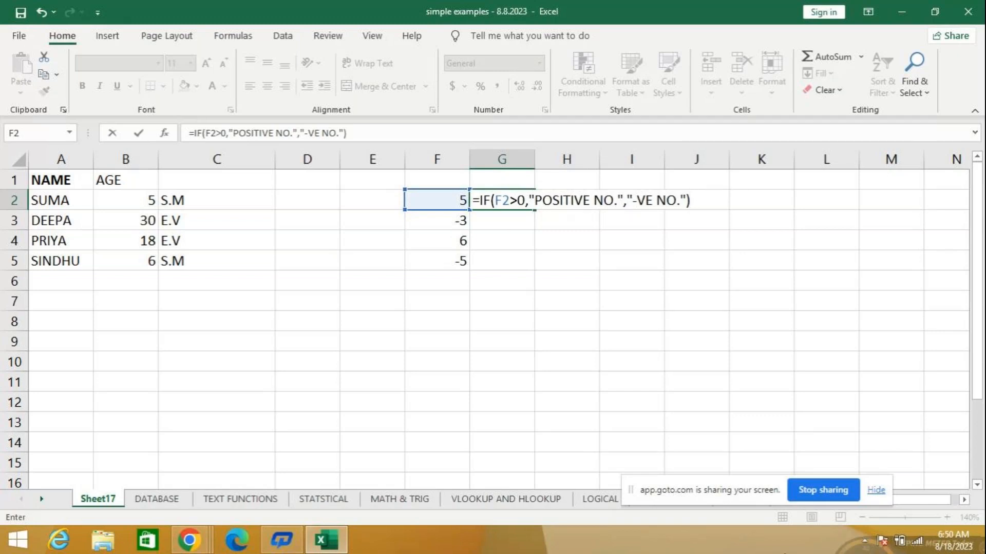
key(Return)
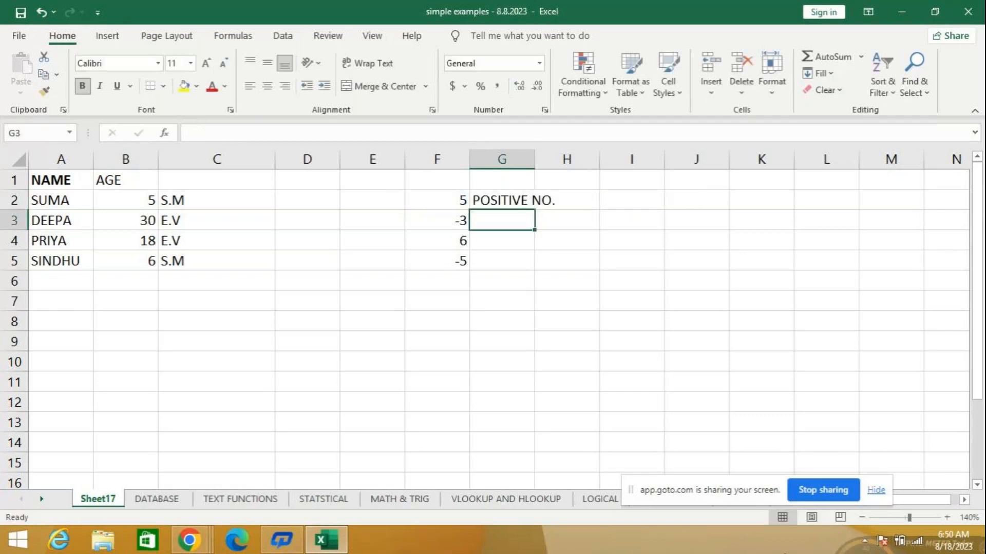
- Autofit column G to its contents and fill the G2 formula down to G5
double_click(535, 159)
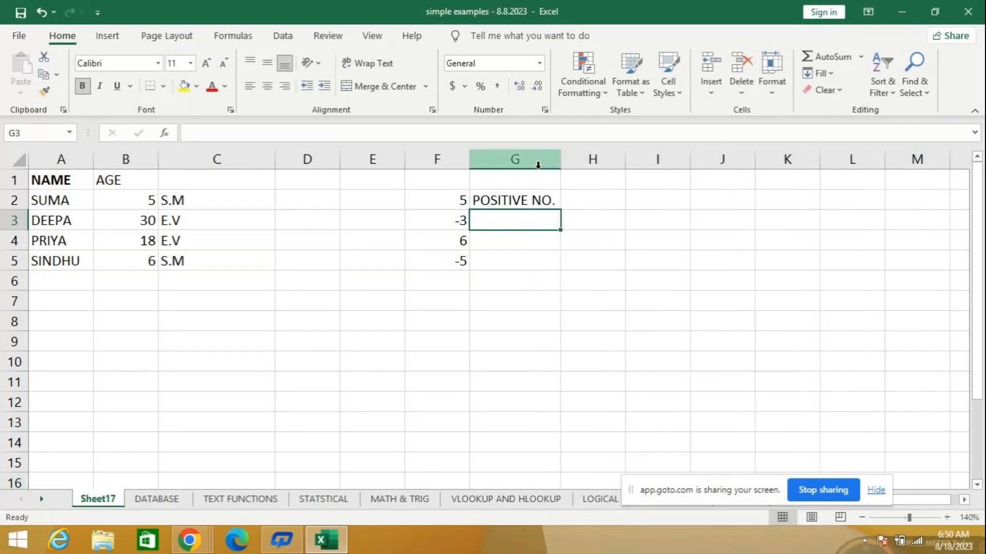
click(539, 198)
drag(560, 210, 568, 264)
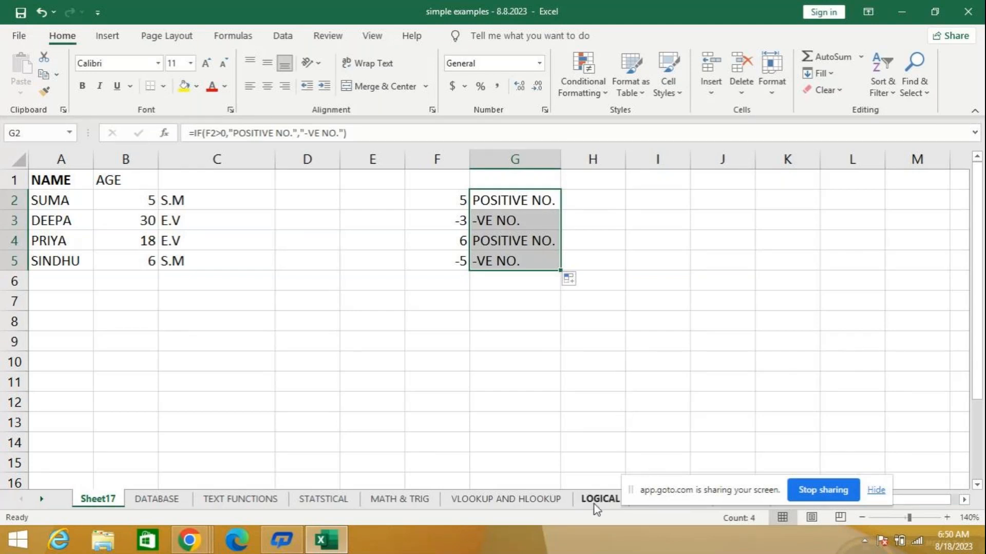
click(513, 299)
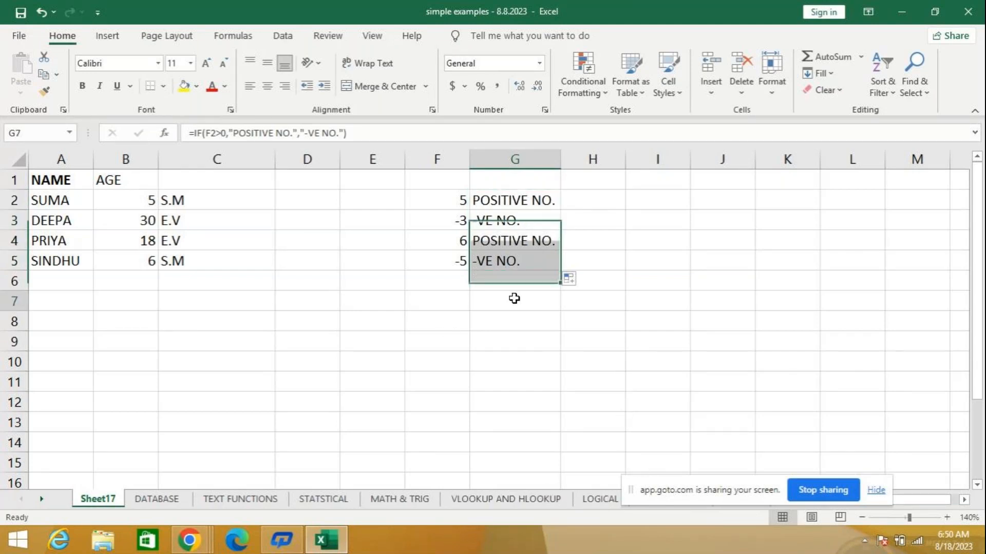
click(209, 301)
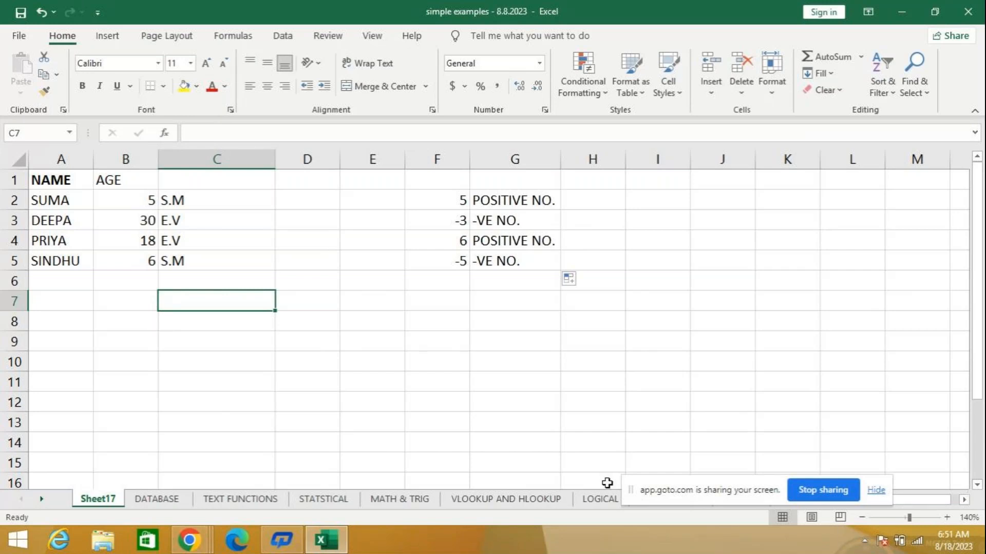
- Open the LOGICAL sheet with the student marks table and reveal the sheet tabs that follow it
click(601, 500)
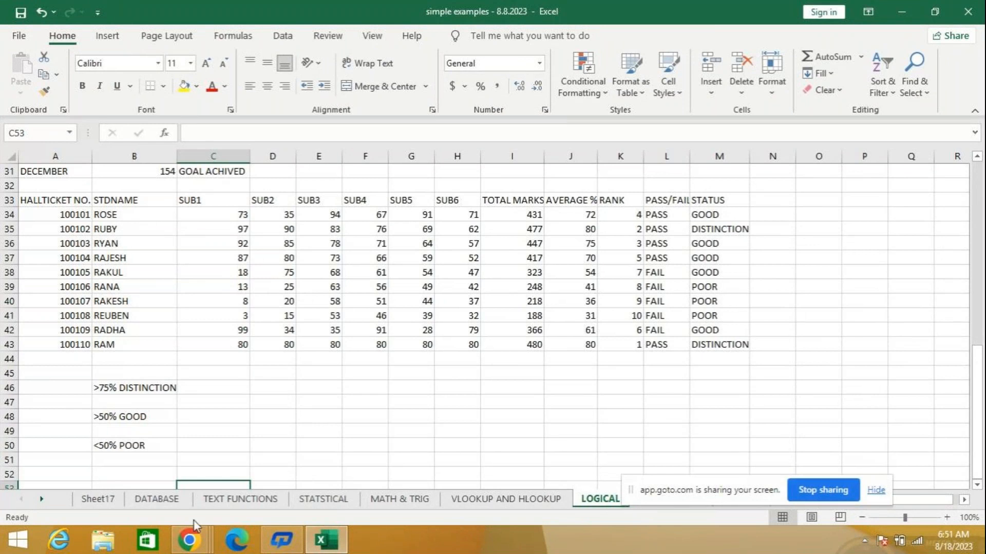
key(Right)
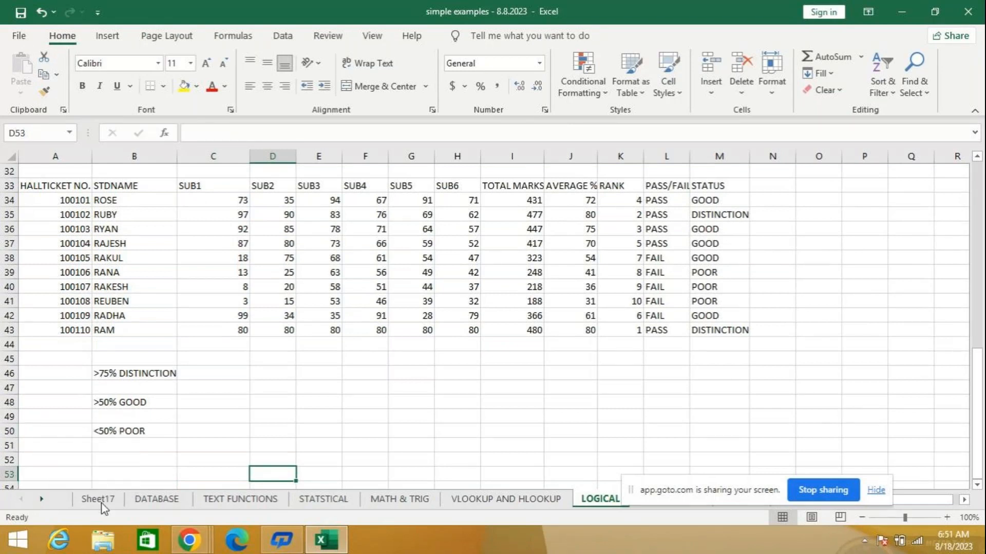
click(41, 500)
click(41, 500)
click(41, 500)
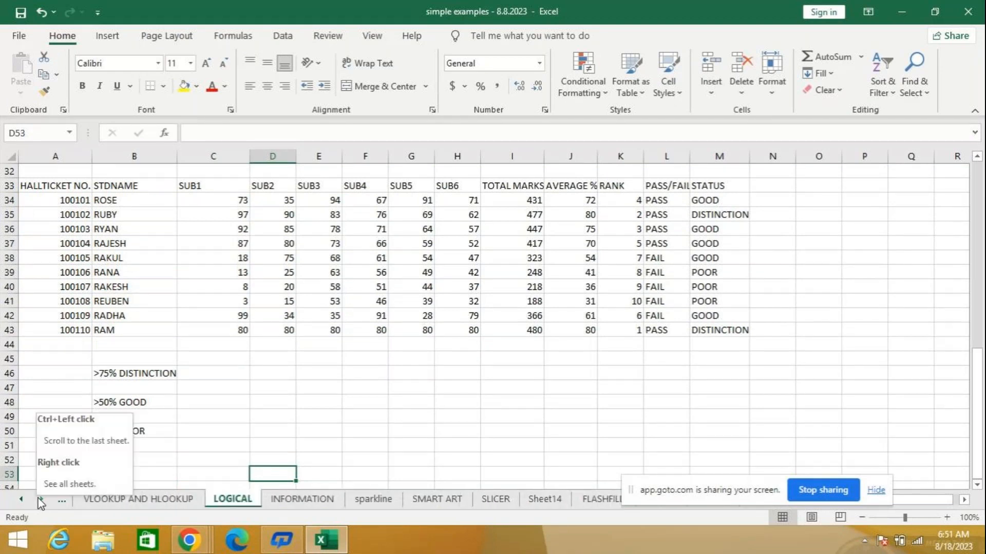
- Look through the later worksheets, including Sheet1 to Sheet4, PIVOT TABLE, Sheet8 and Sheet9, for practice material
click(41, 500)
click(41, 500)
click(41, 500)
click(41, 500)
click(41, 500)
click(41, 500)
click(41, 500)
click(41, 500)
click(41, 500)
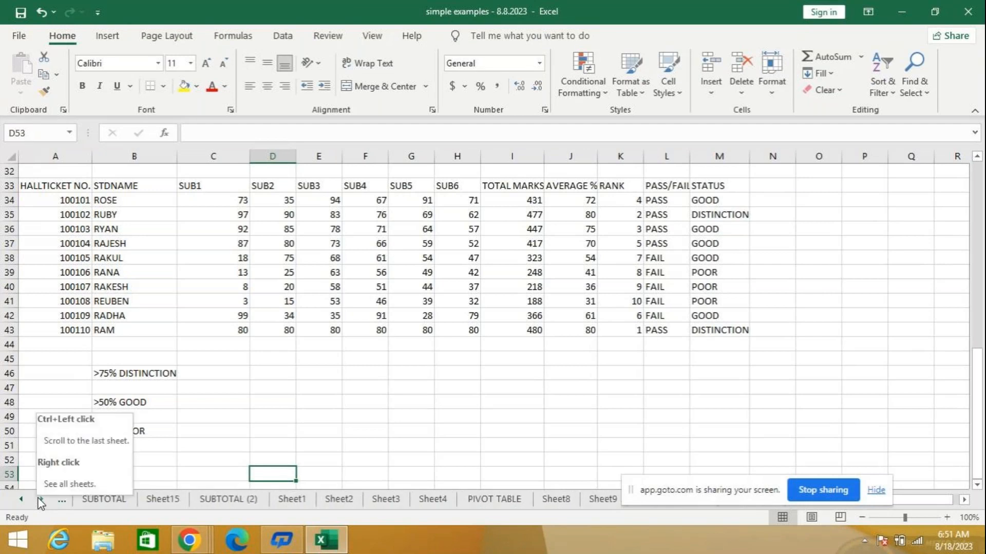
click(292, 500)
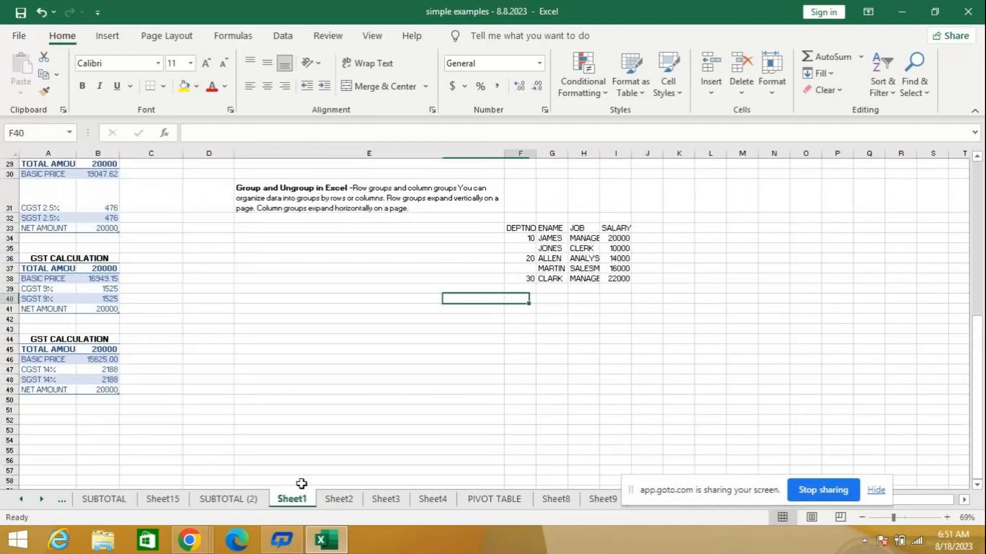
click(340, 500)
click(399, 501)
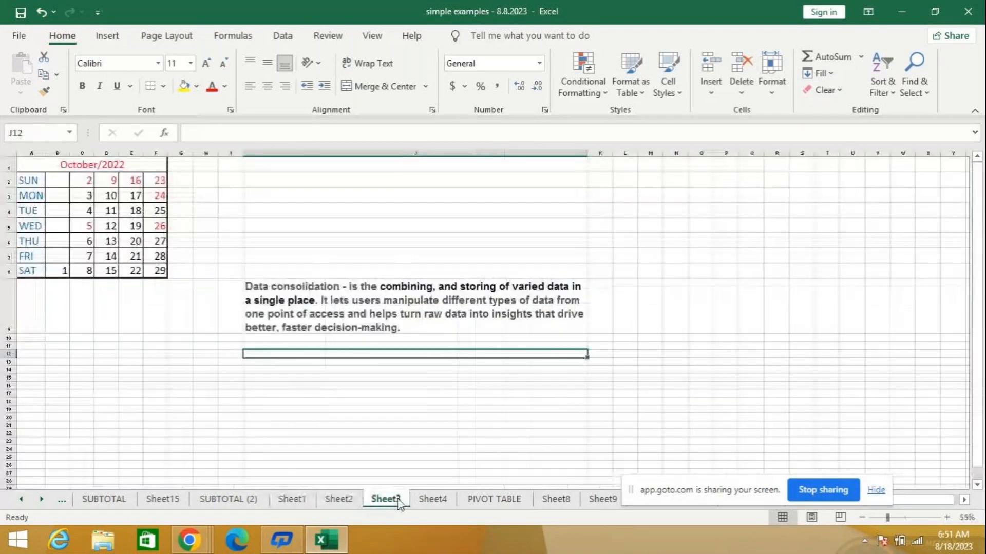
click(432, 500)
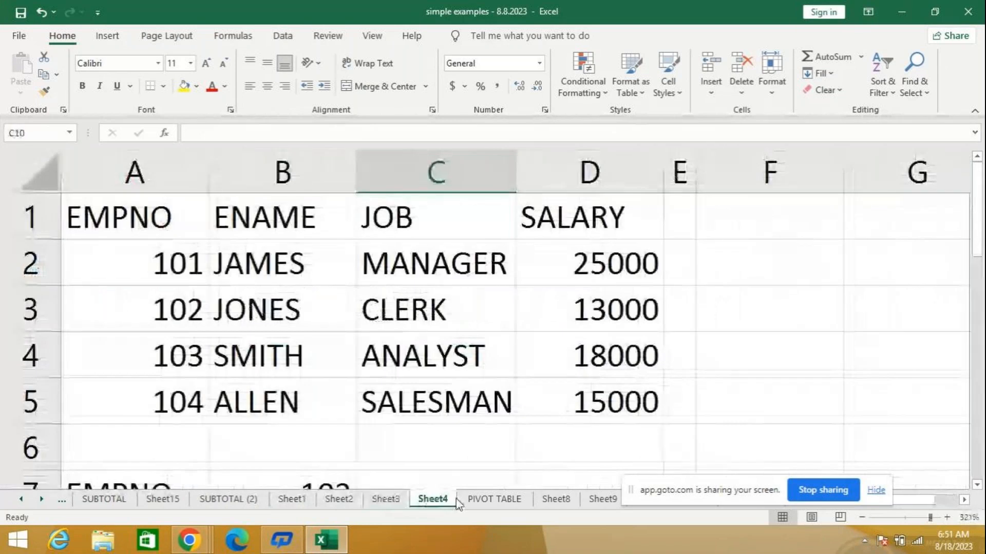
click(492, 500)
click(549, 501)
click(604, 501)
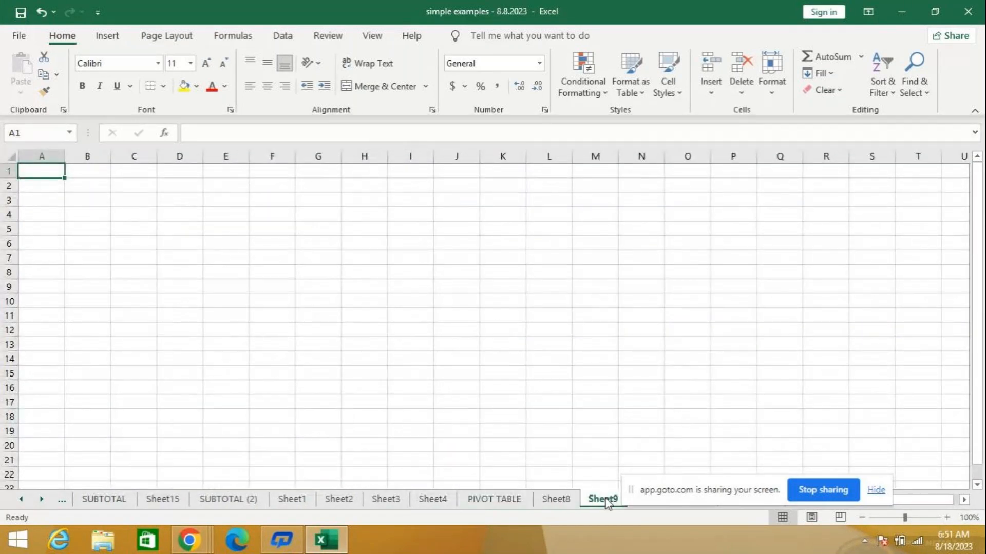
click(485, 497)
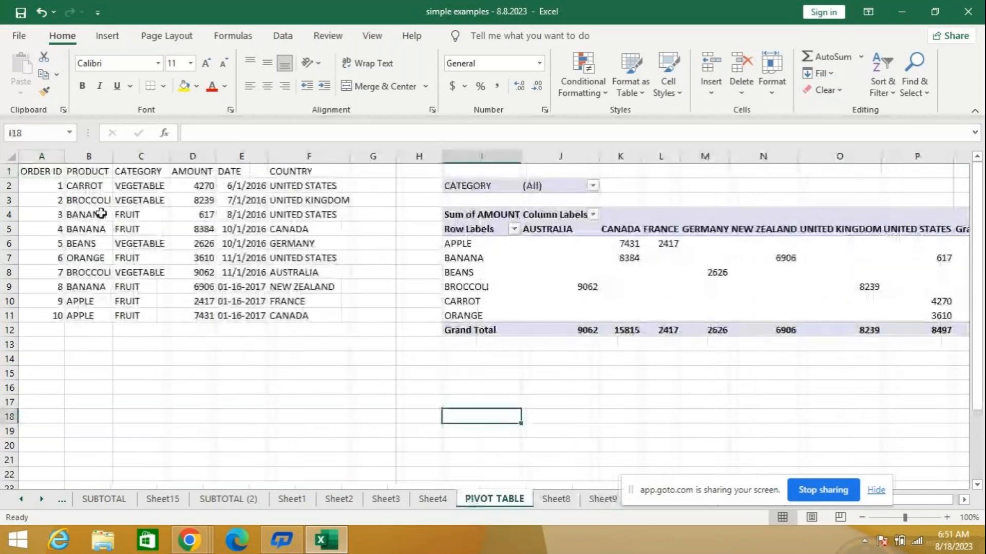
click(602, 500)
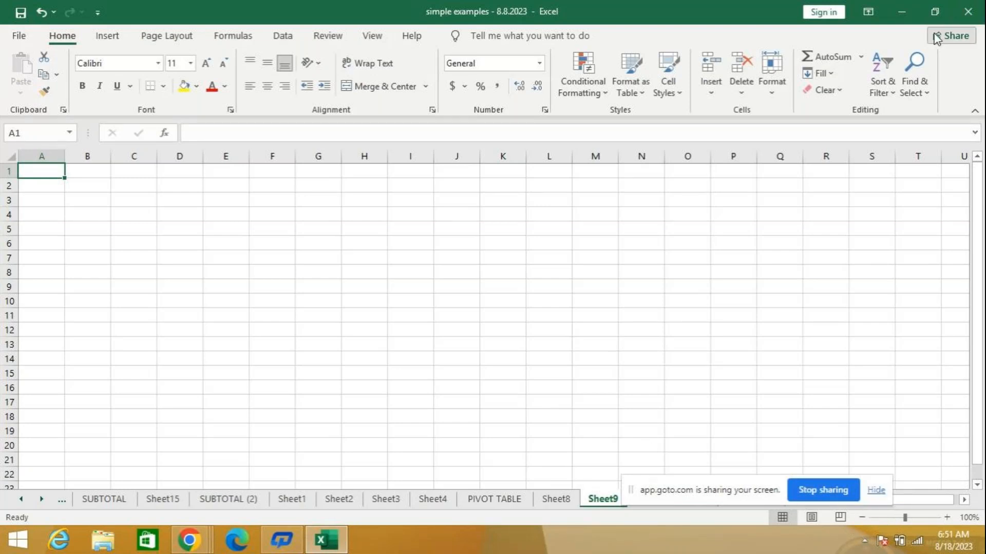
- Close the simple examples workbook without saving and relaunch Excel through a Windows search for "EX"
click(967, 12)
click(497, 291)
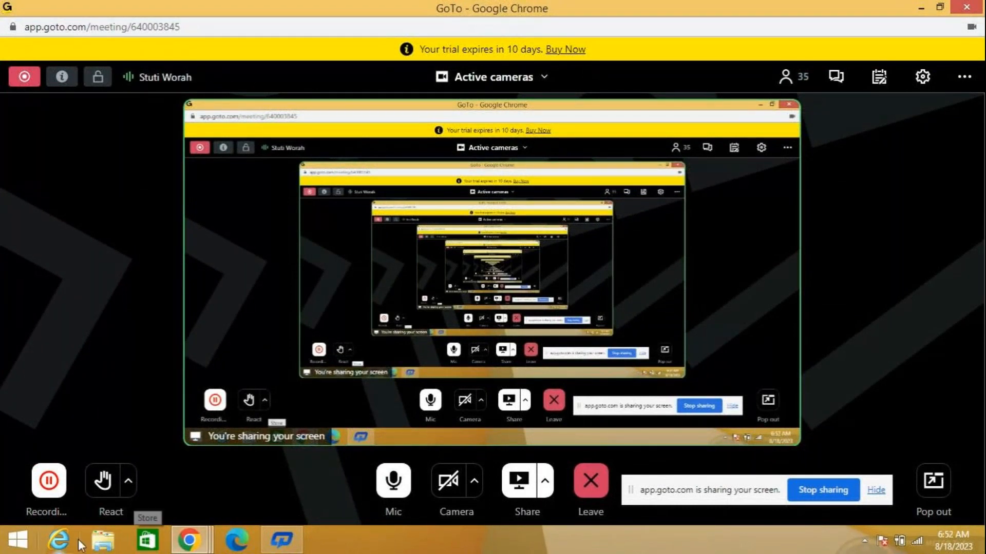
click(18, 540)
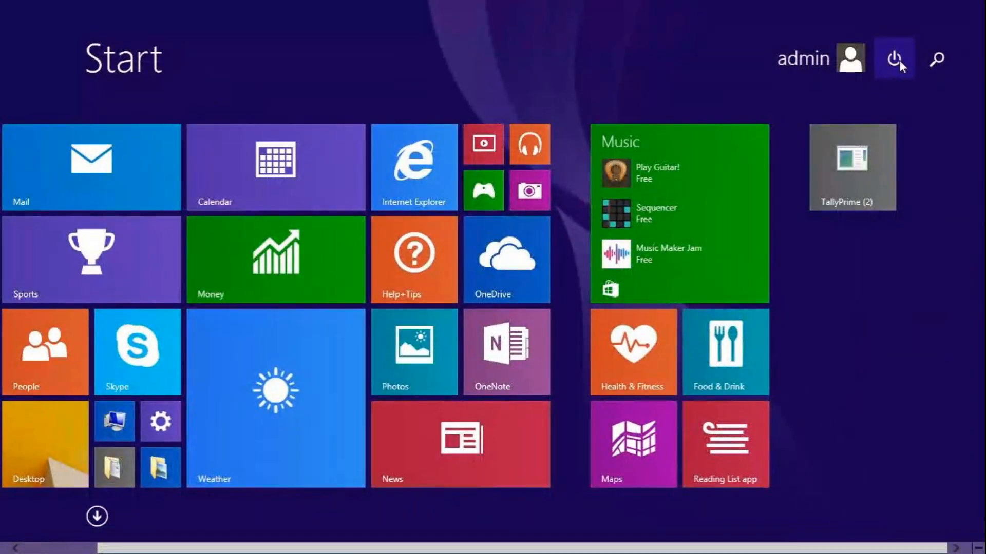
click(937, 59)
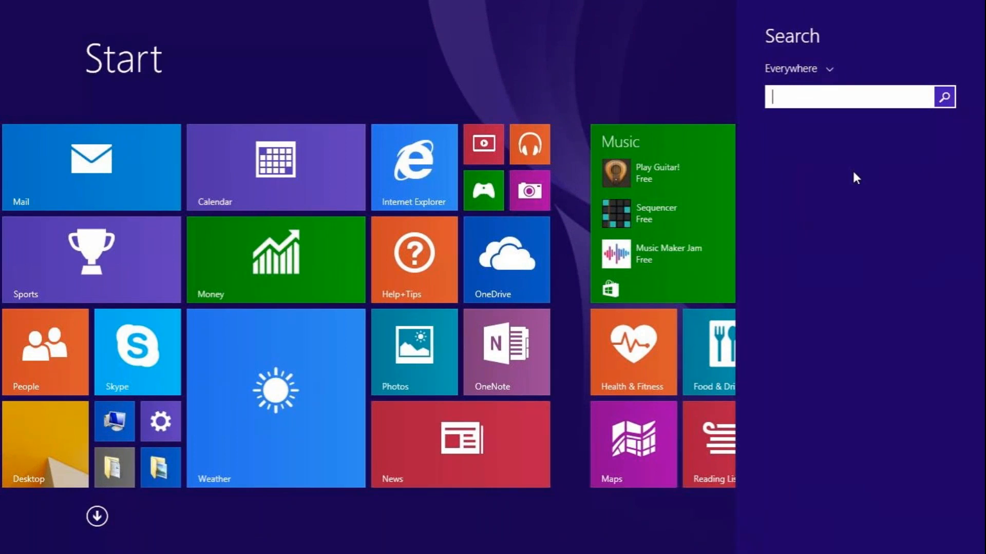
text(EXcel)
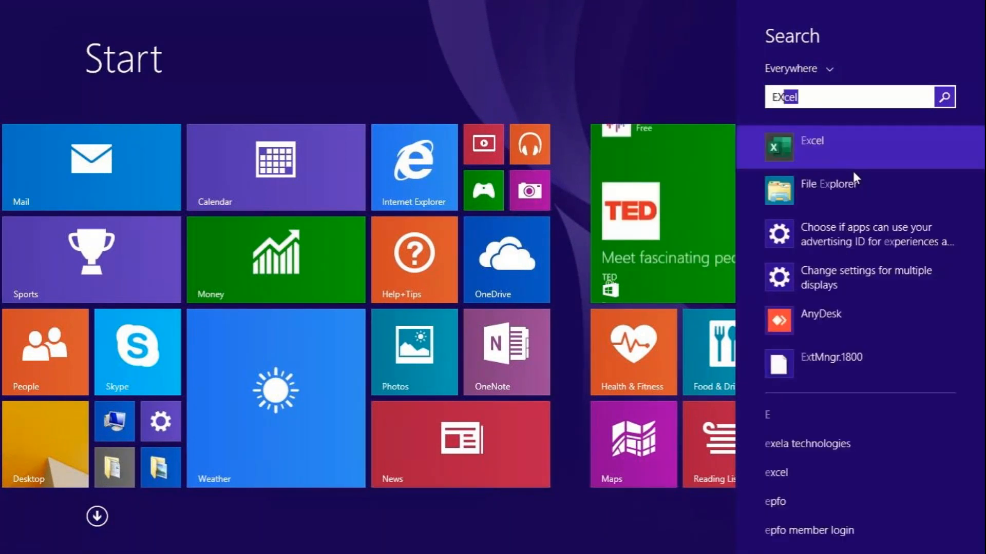
key(Return)
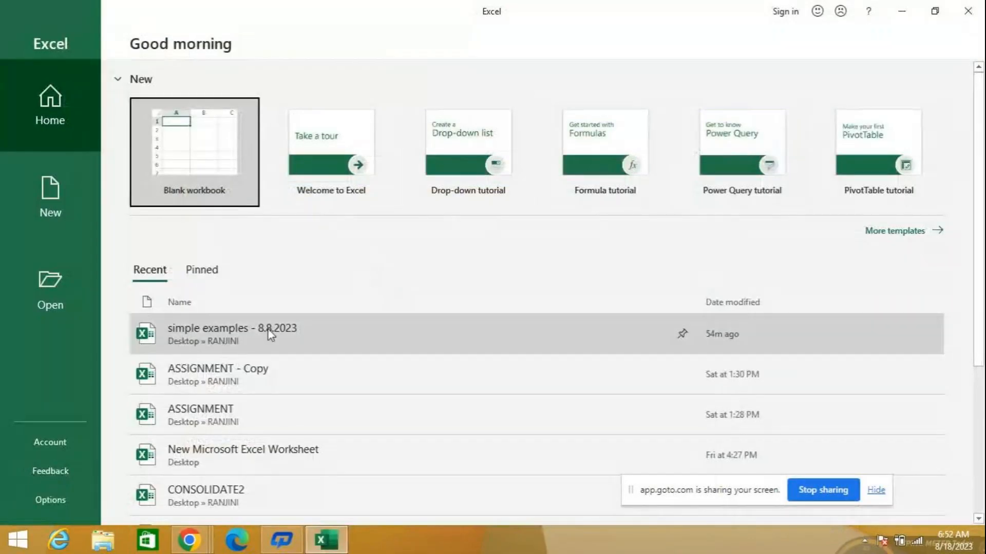
- Try to open the recent workbook ASSIGNMENT - Copy
click(119, 393)
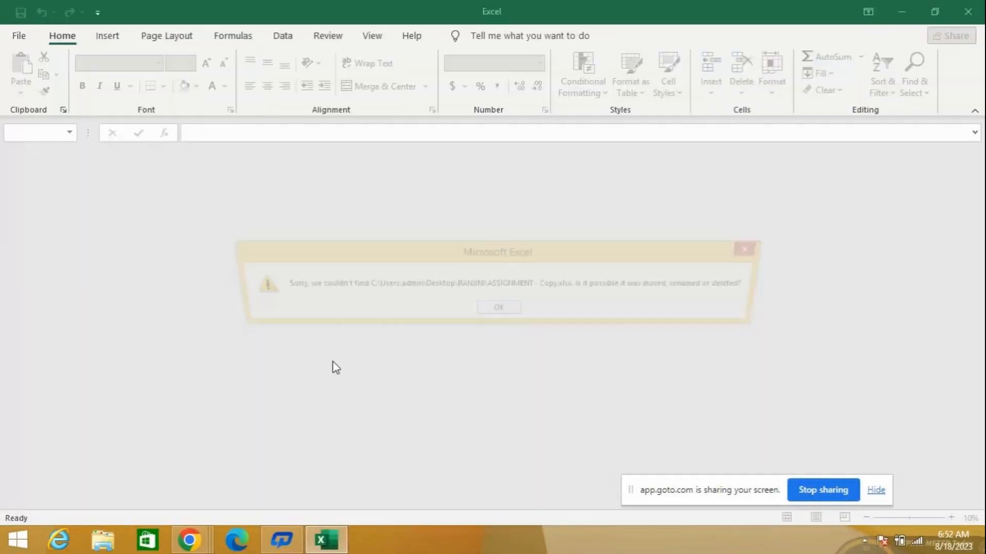
click(483, 311)
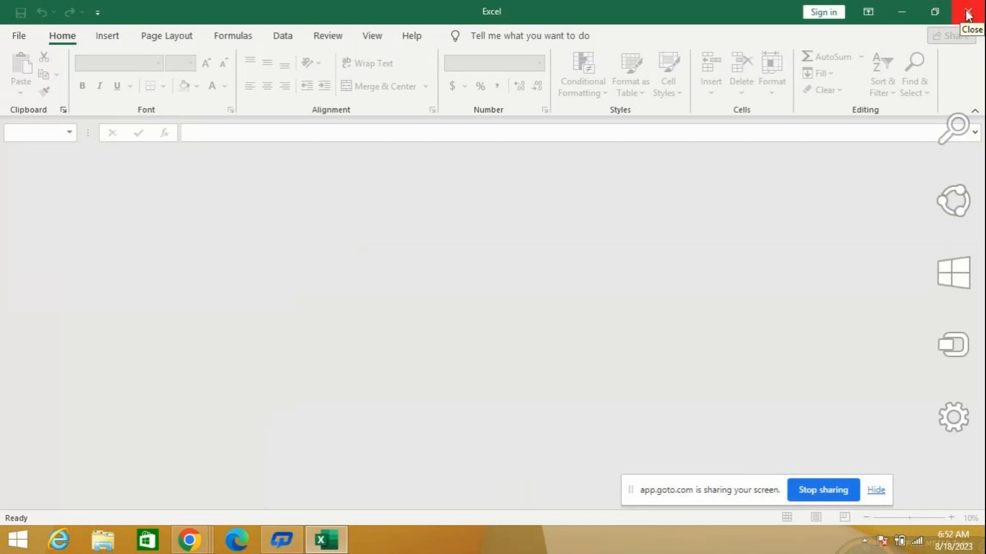
- Try to open the recent ASSIGNMENT workbook by entering its workbook password
click(18, 35)
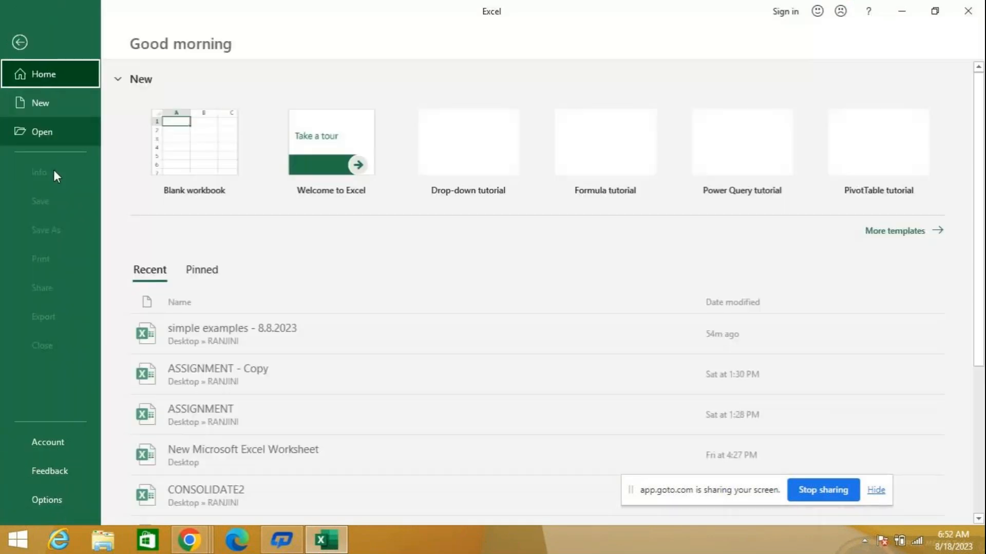
click(244, 422)
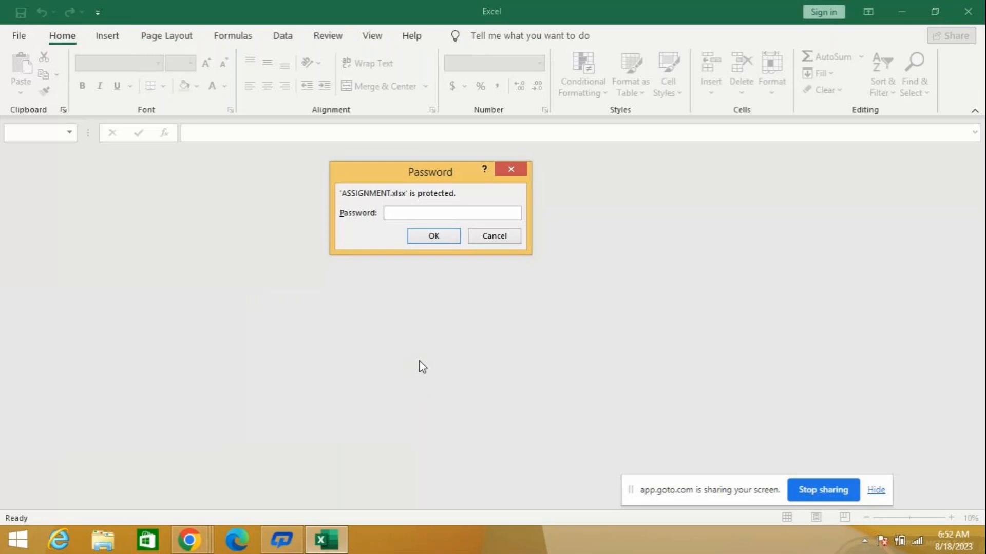
text(a)
key(BackSpace)
text(abc)
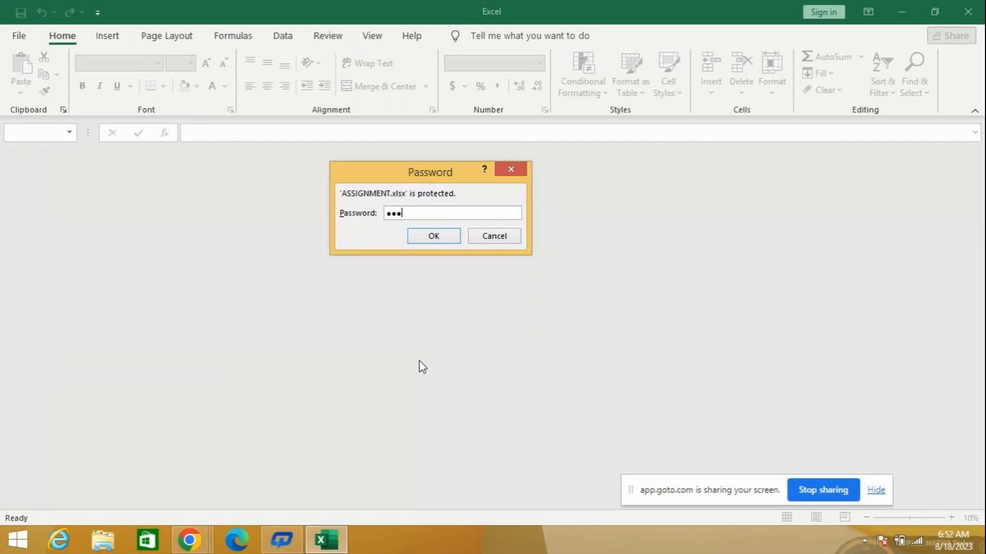
key(Return)
key(Return)
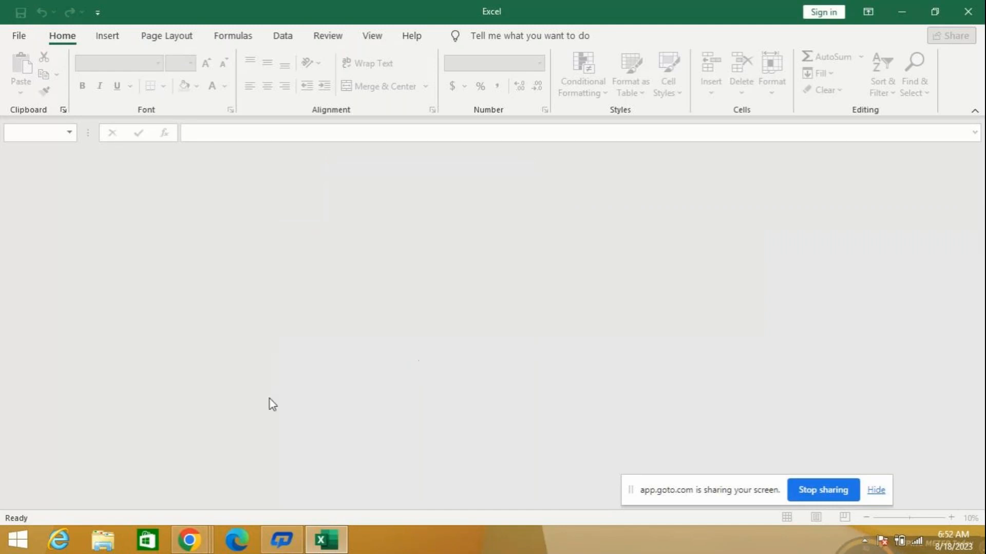
- Reopen ASSIGNMENT from the recent workbooks and retry its password, clearing and re-entering the password field
click(19, 35)
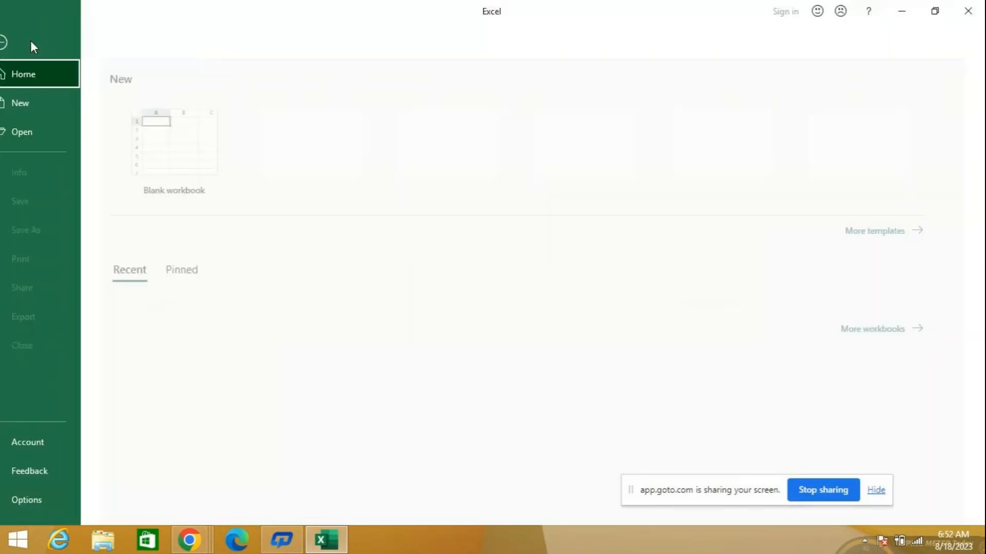
click(250, 417)
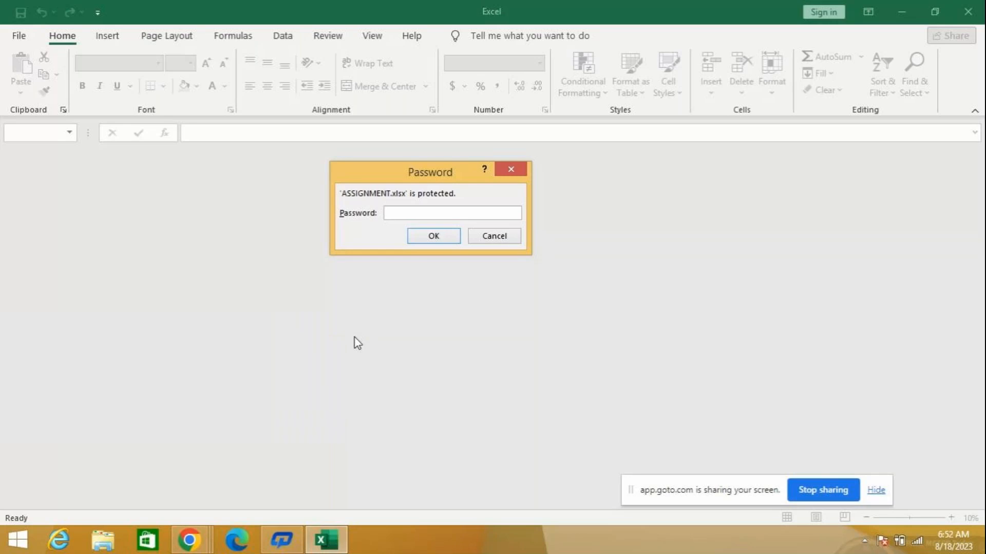
text(•••)
key(BackSpace)
key(BackSpace)
key(BackSpace)
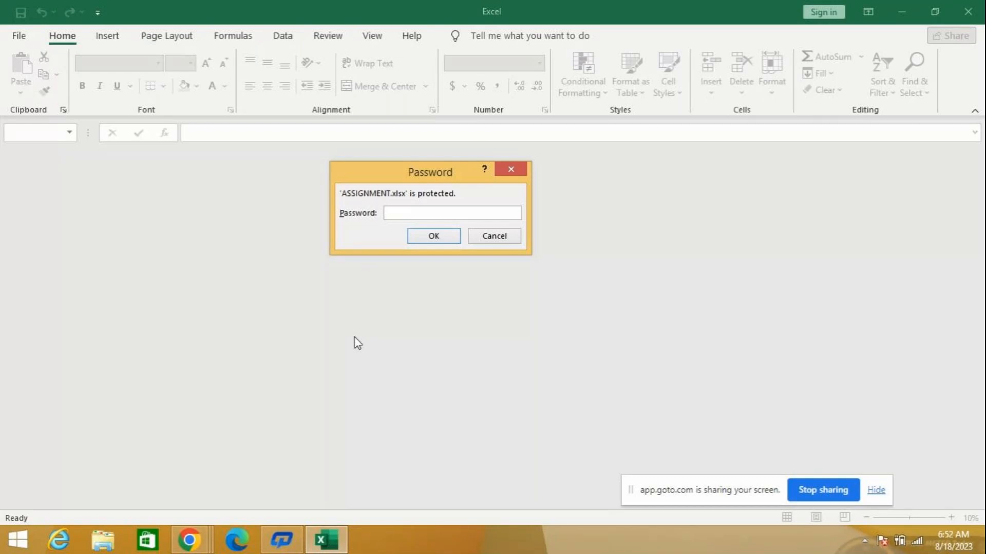
text(•)
key(BackSpace)
text(•••••)
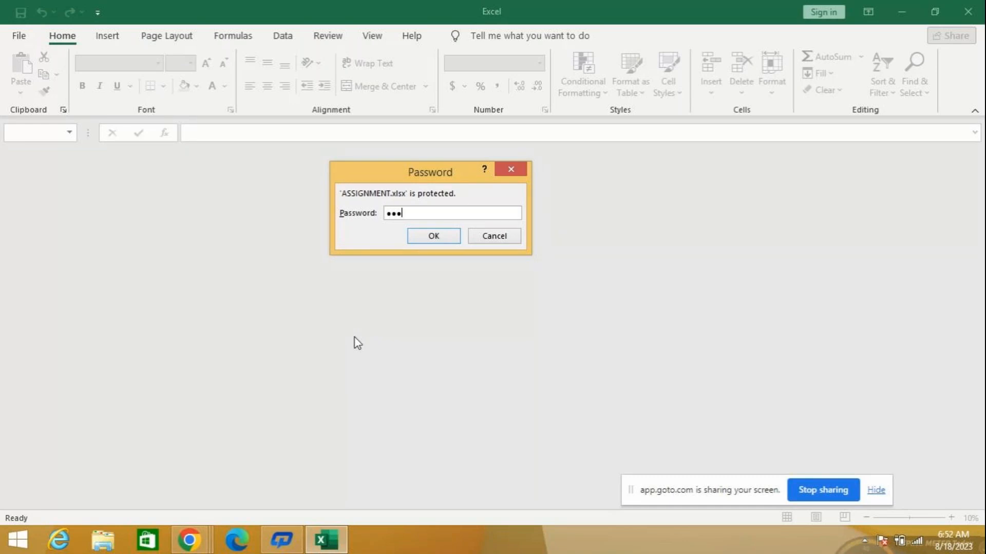
key(Return)
key(Return)
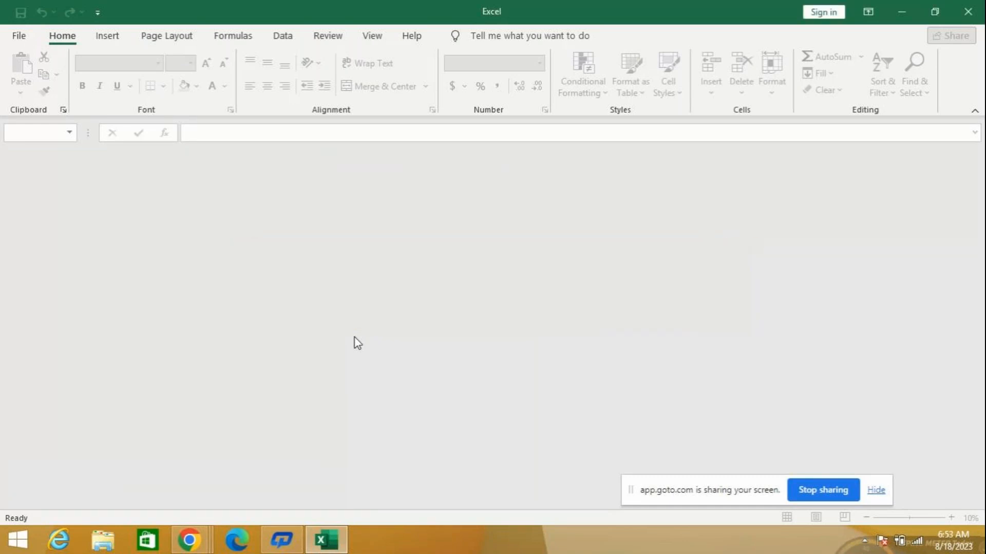
- Minimize and restore the Excel window, and try the password for the recent ASSIGNMENT workbook again
click(318, 543)
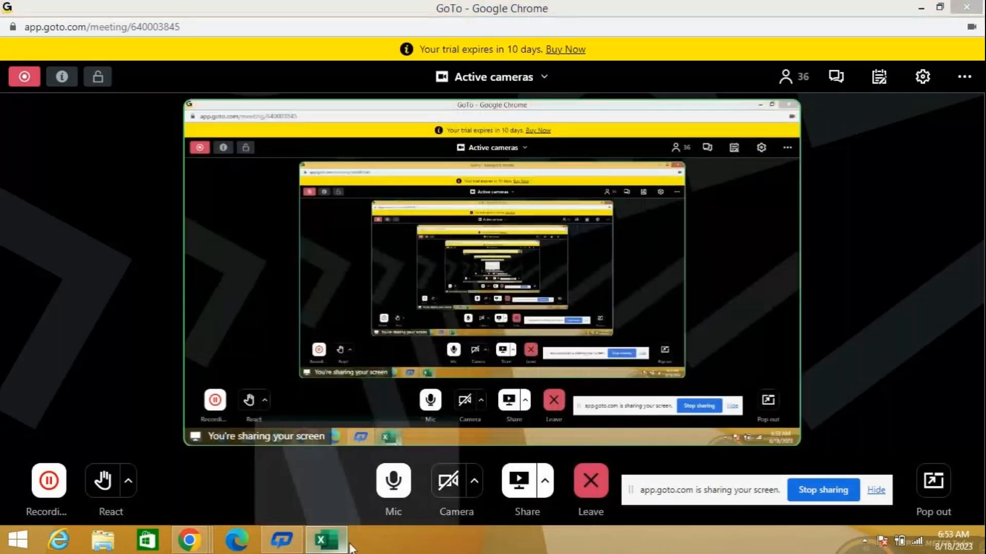
click(344, 543)
click(17, 35)
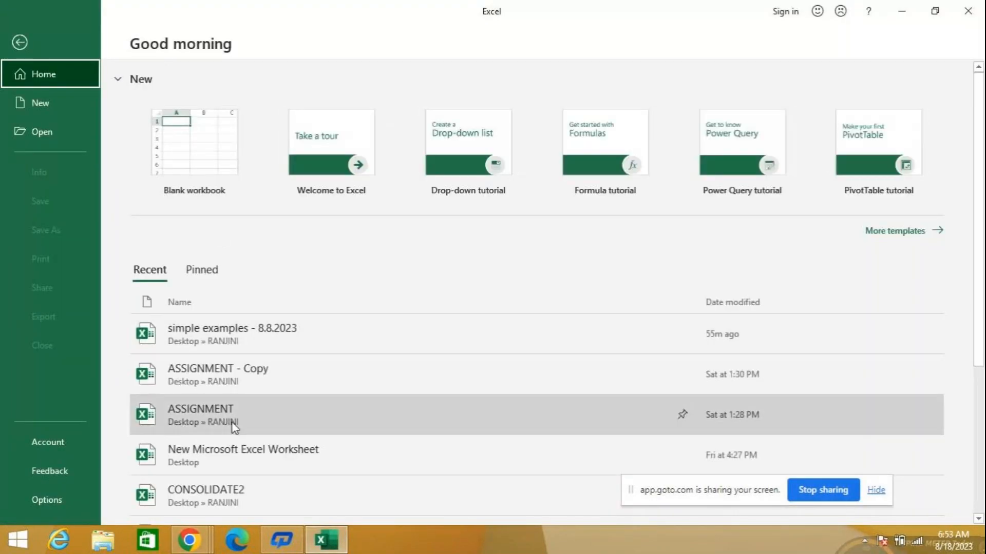
click(246, 415)
text(*****)
key(Return)
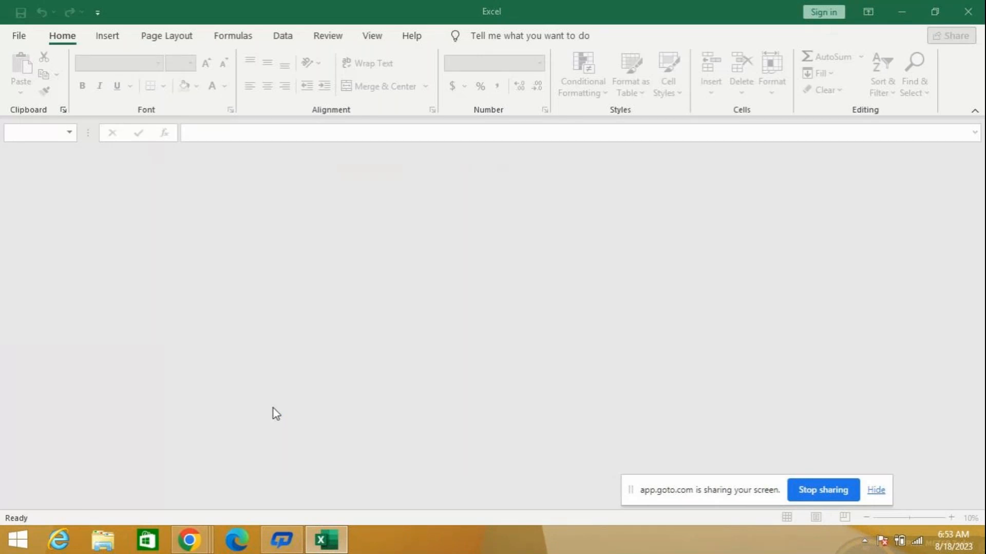
click(486, 310)
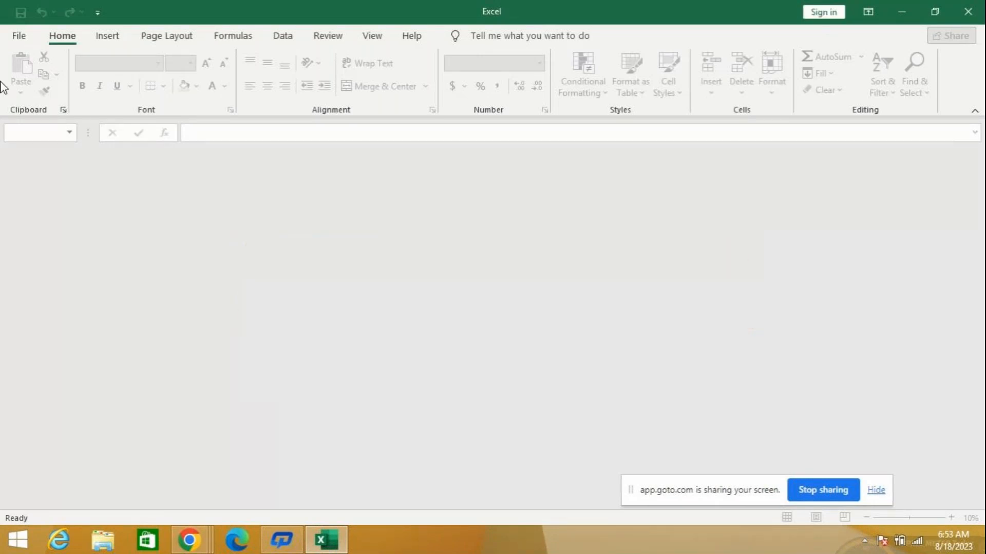
- Make another attempt at unlocking ASSIGNMENT, emptying the password field and entering the workbook password anew
click(21, 35)
text(***)
key(BackSpace)
key(BackSpace)
key(BackSpace)
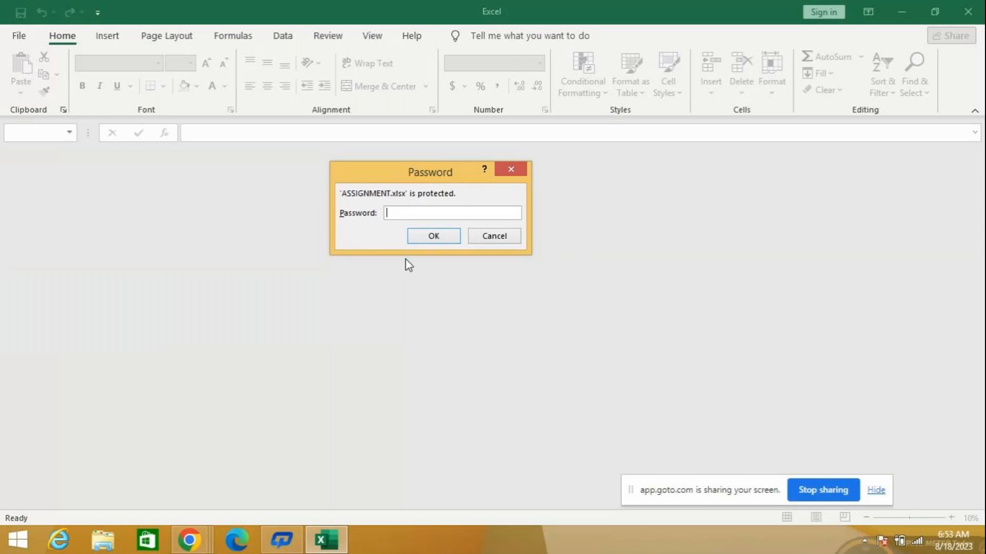
text(*****)
key(Return)
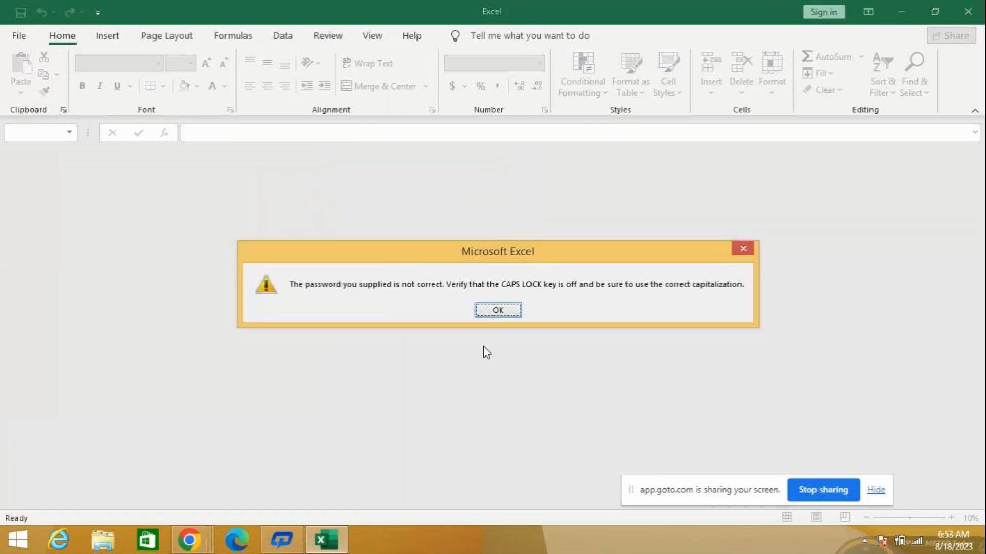
click(495, 311)
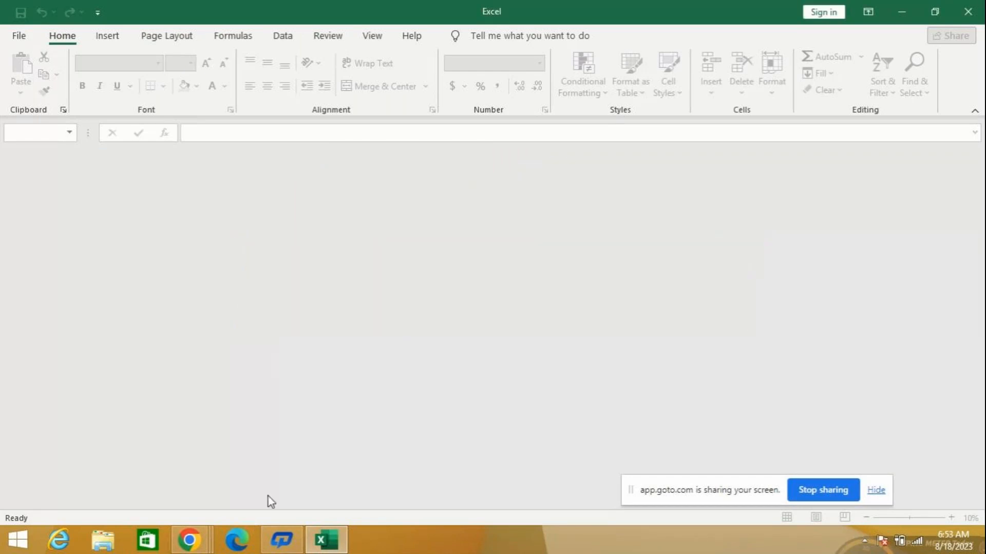
- Try to unlock the recent ASSIGNMENT workbook with a longer workbook password
mouse_move(323, 539)
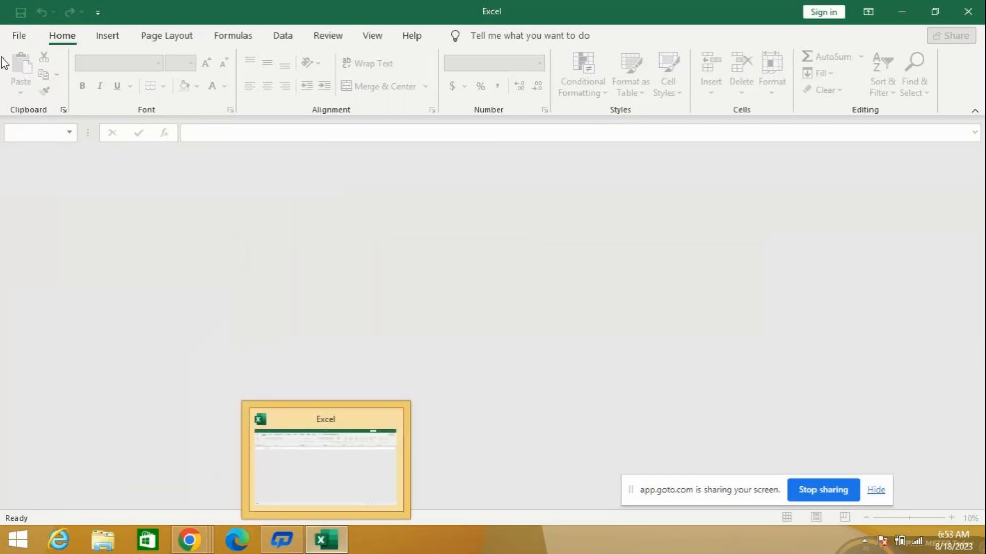
click(21, 39)
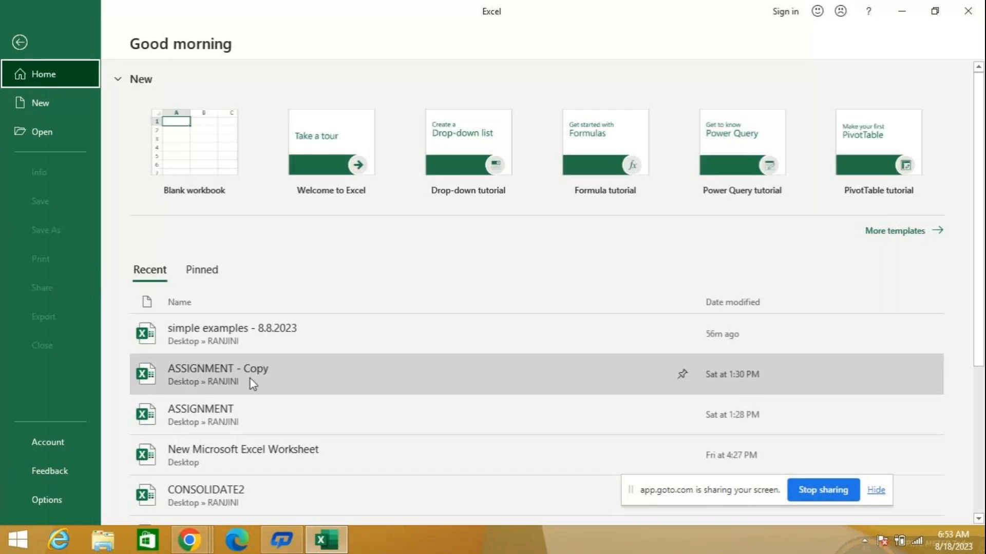
click(247, 409)
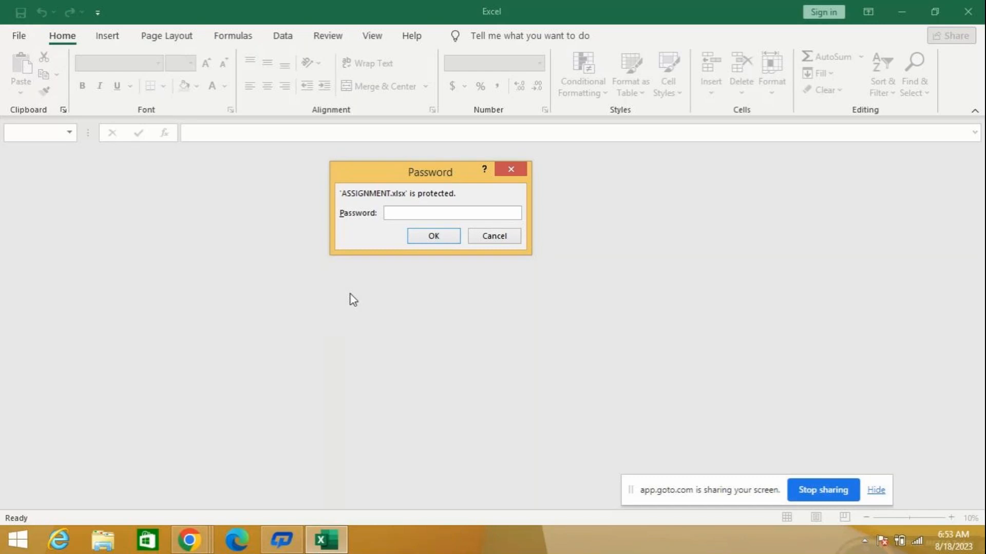
text(••••••)
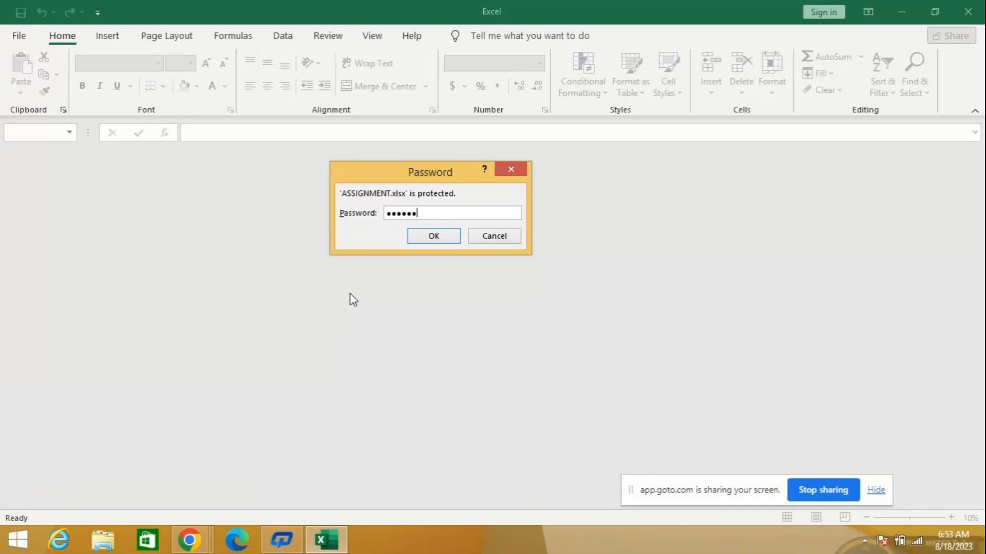
text(•)
key(Return)
key(Return)
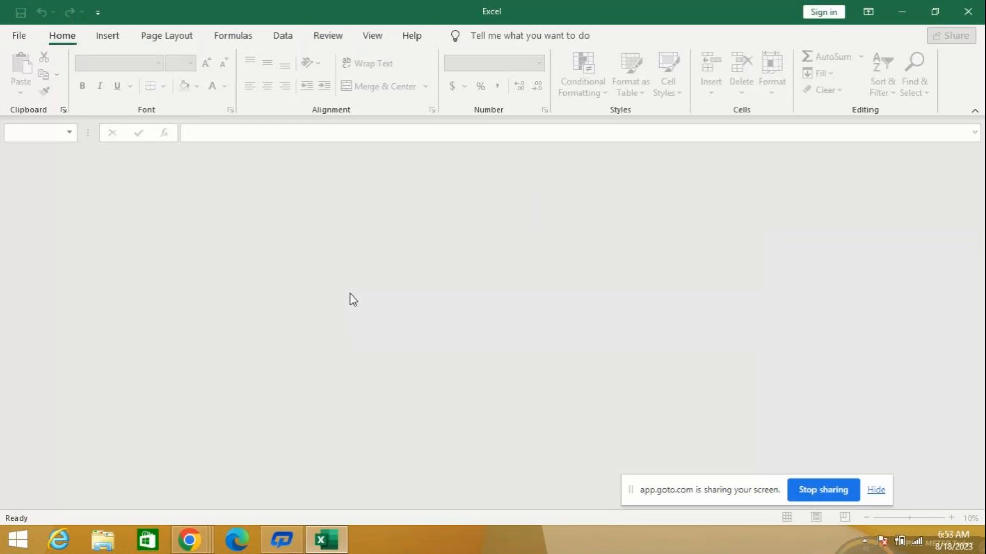
- Reopen the recent ASSIGNMENT workbook, try to unlock it with the workbook password, and dismiss the alert
click(20, 37)
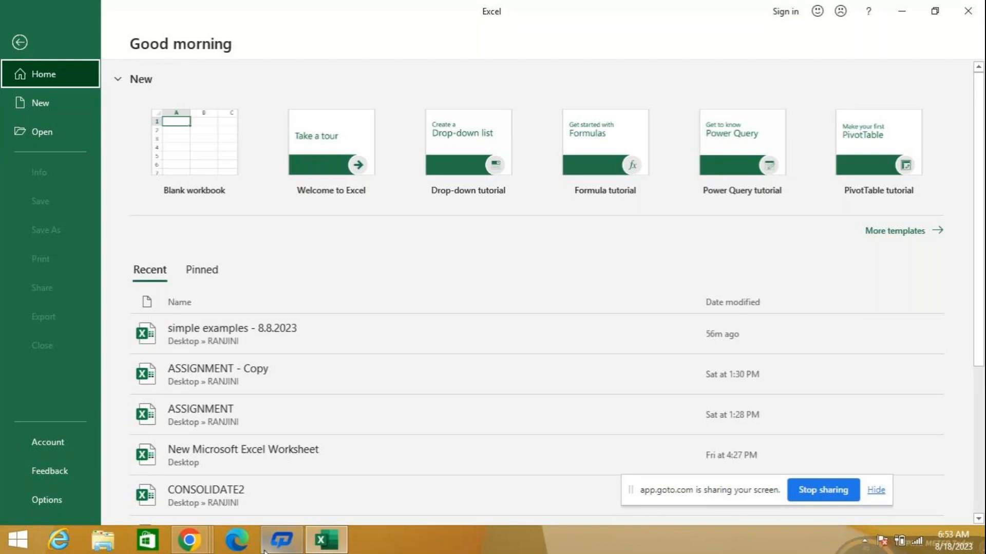
click(221, 417)
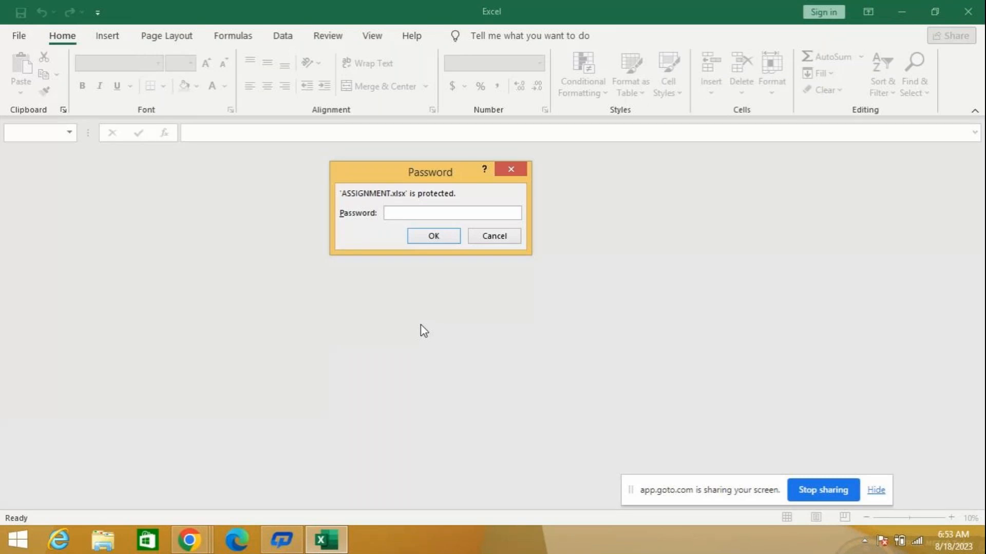
text(••••••)
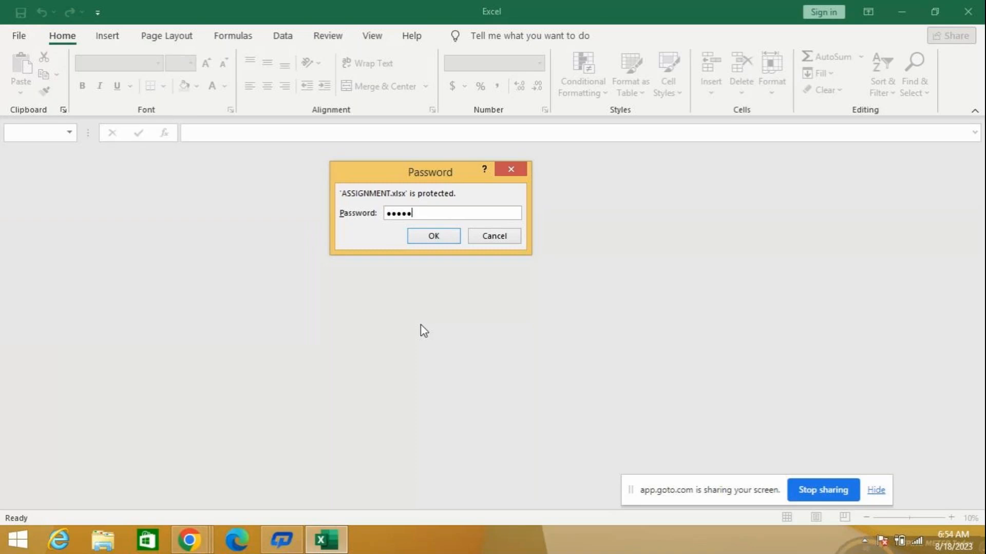
text(•)
key(Return)
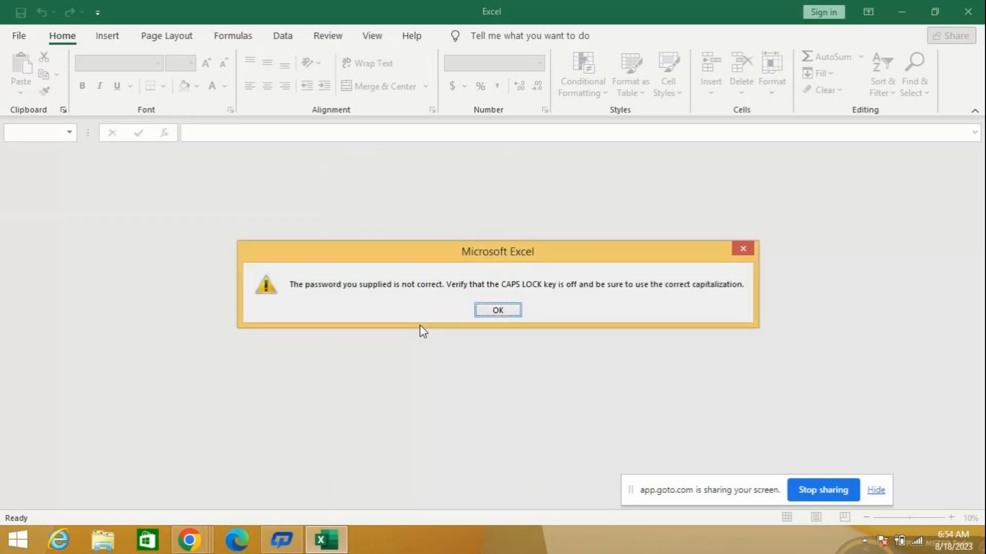
click(501, 309)
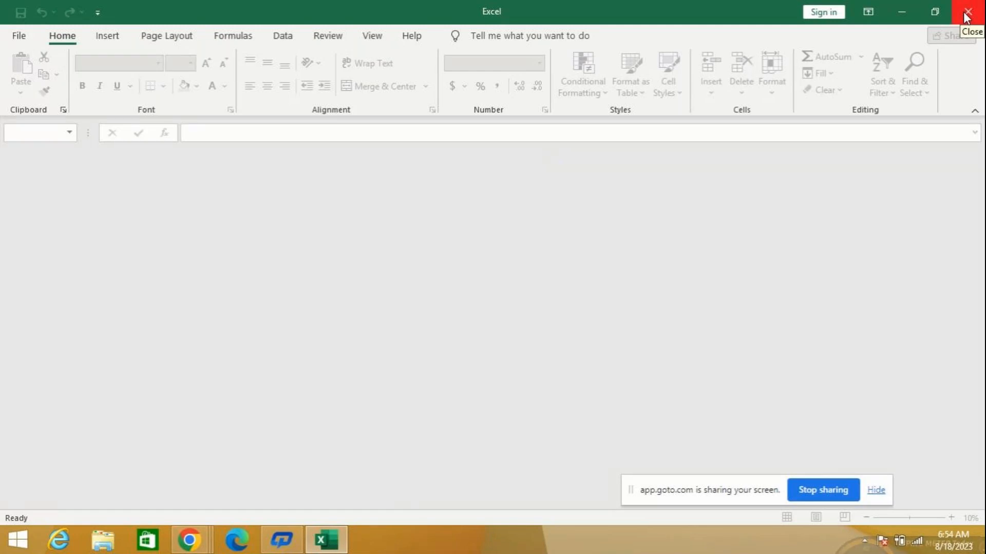
- Close Excel completely and start it again by searching the installed apps for "ex"
click(968, 17)
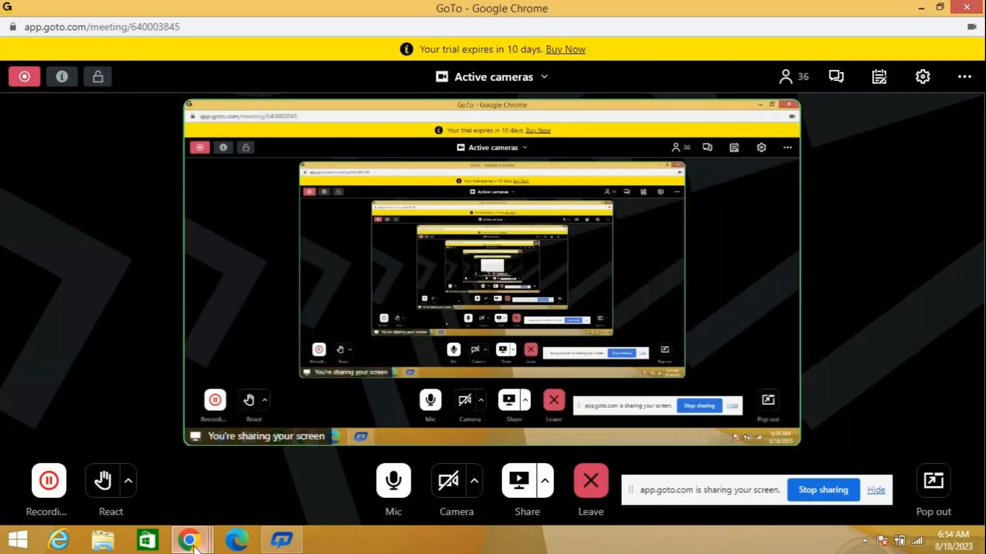
click(31, 546)
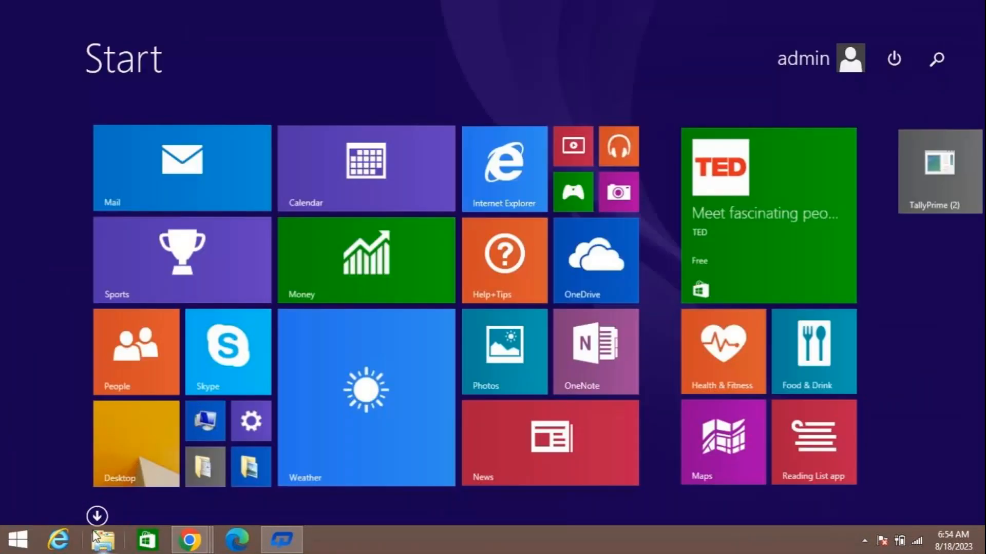
click(941, 56)
text(ex)
click(821, 134)
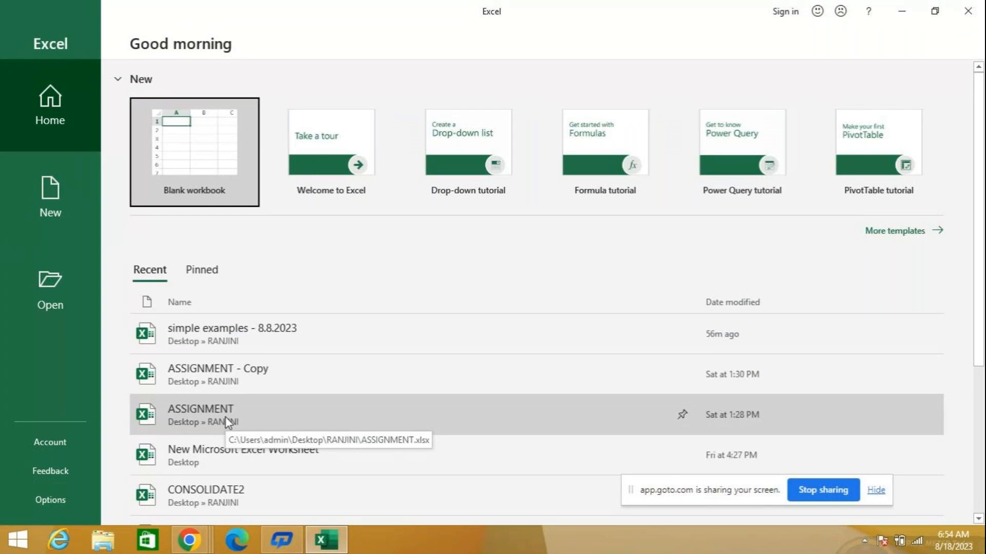
- Try a short workbook password on the recent ASSIGNMENT workbook in the fresh Excel session and dismiss the alert
click(225, 417)
text(123)
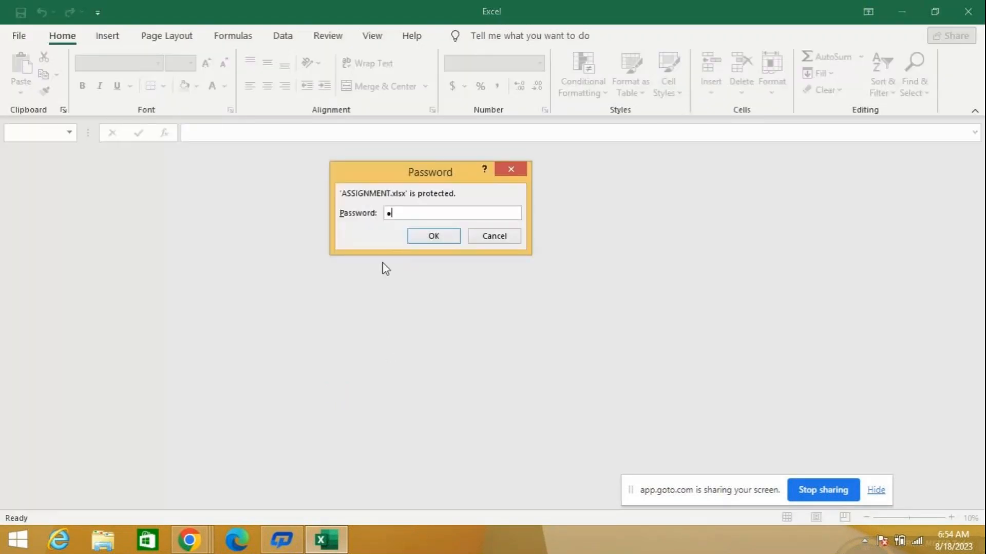
key(Return)
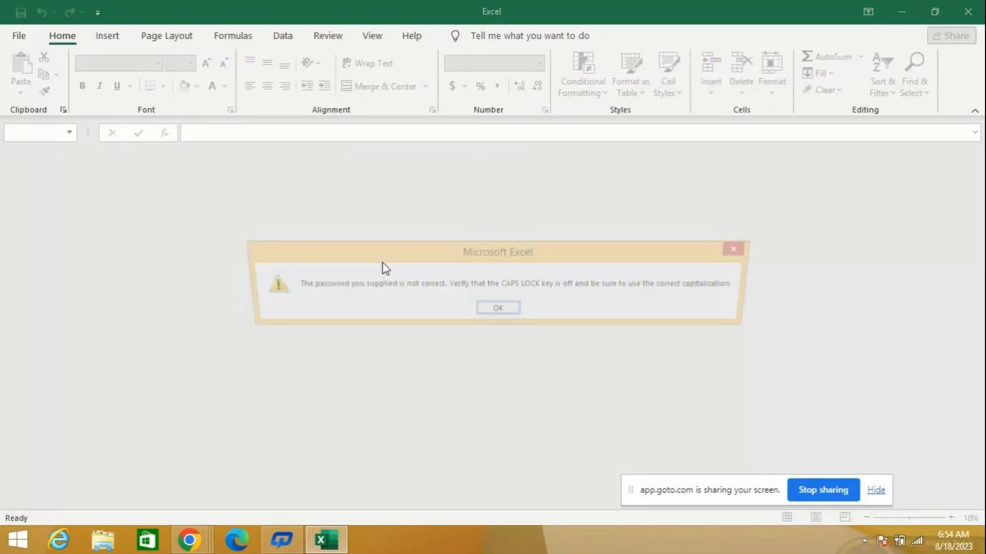
click(509, 310)
- Exit Excel once more and relaunch it through a system search for "excel"
click(955, 17)
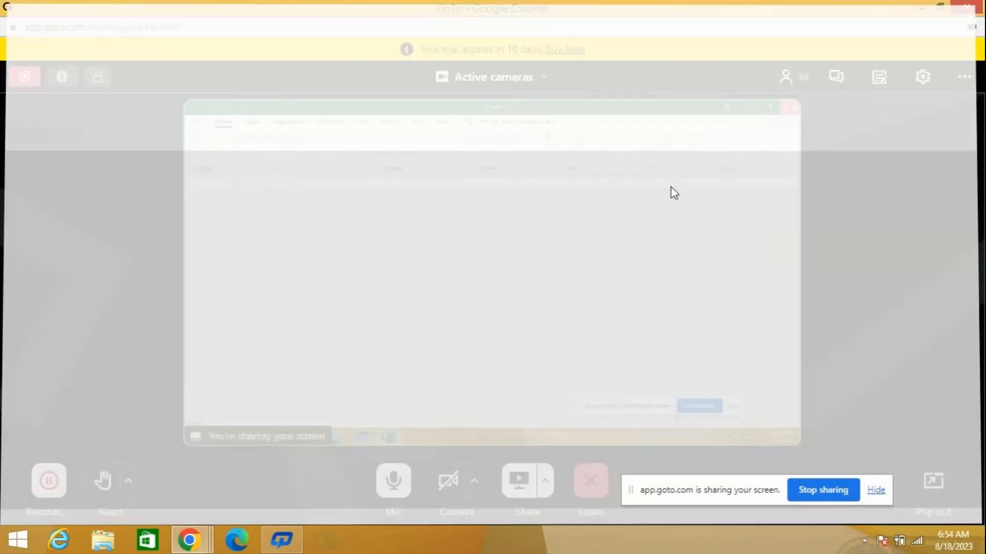
click(18, 539)
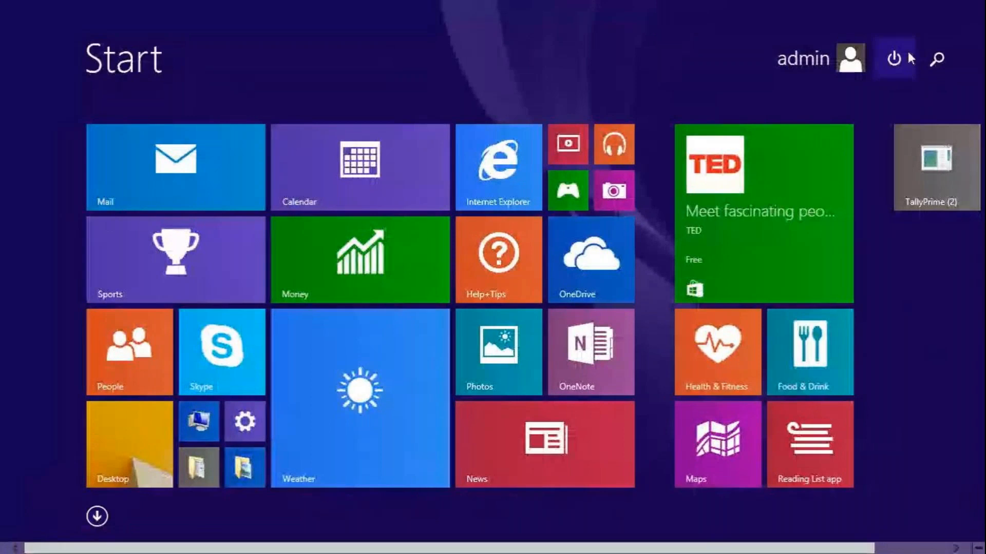
click(947, 52)
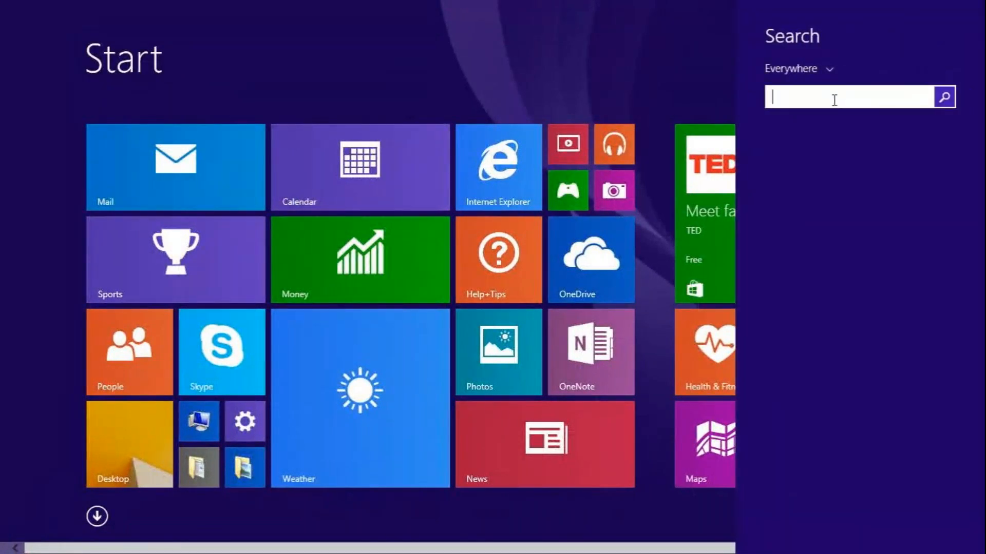
text(excel)
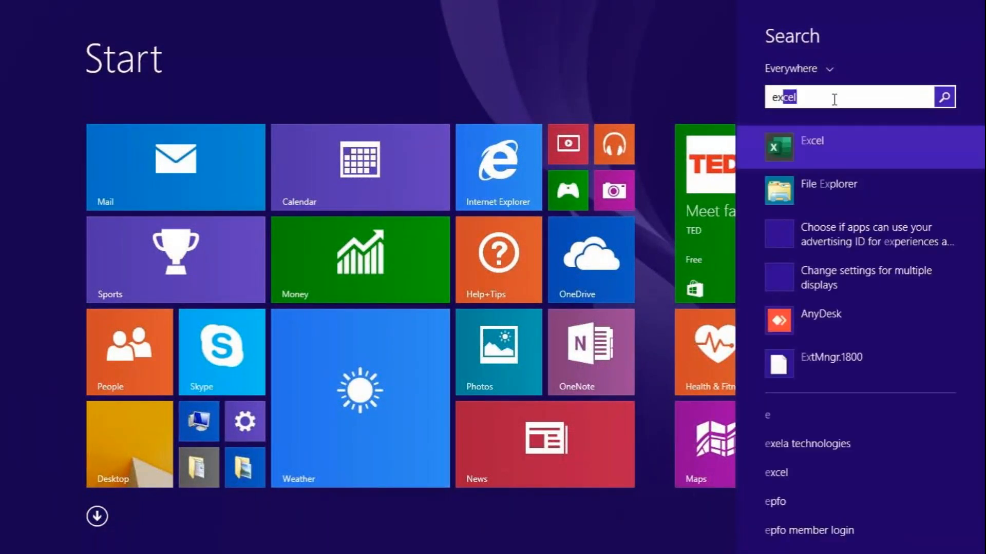
key(Return)
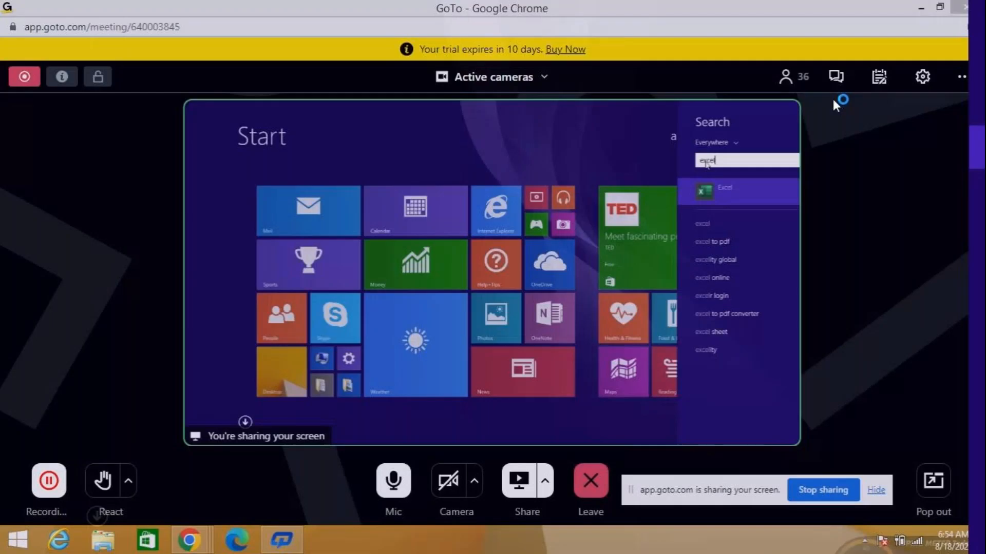
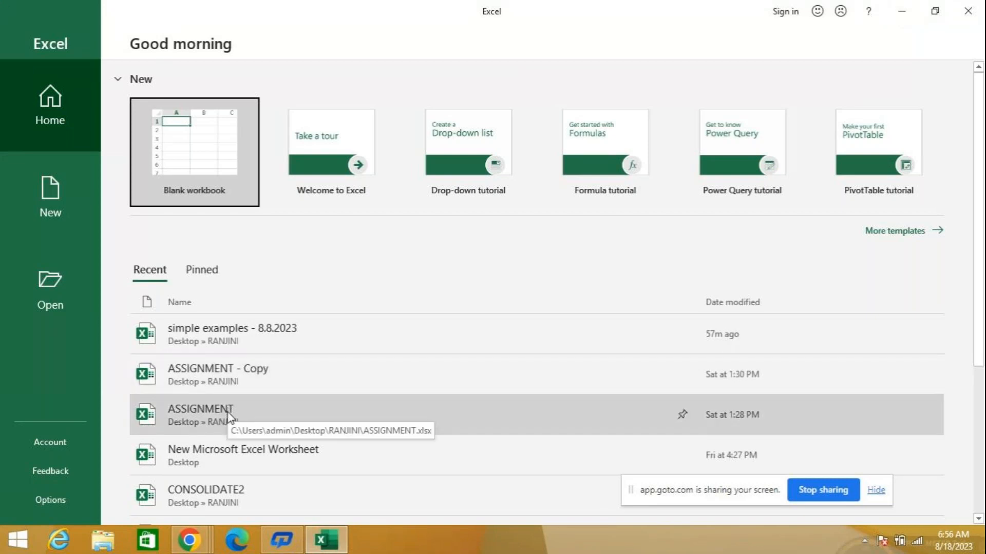
- Try to unlock the recent ASSIGNMENT workbook by entering its workbook password, and dismiss the alert
click(225, 419)
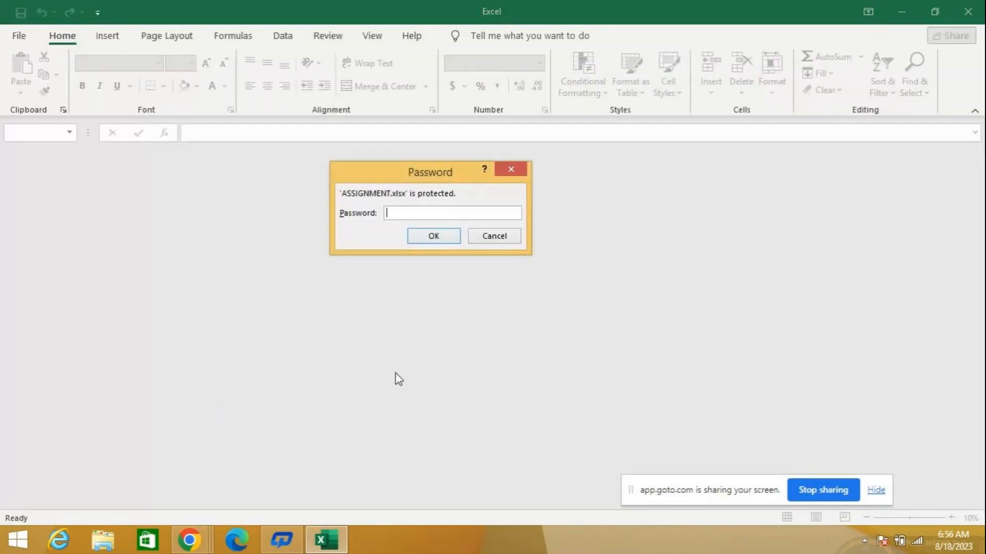
text(*)
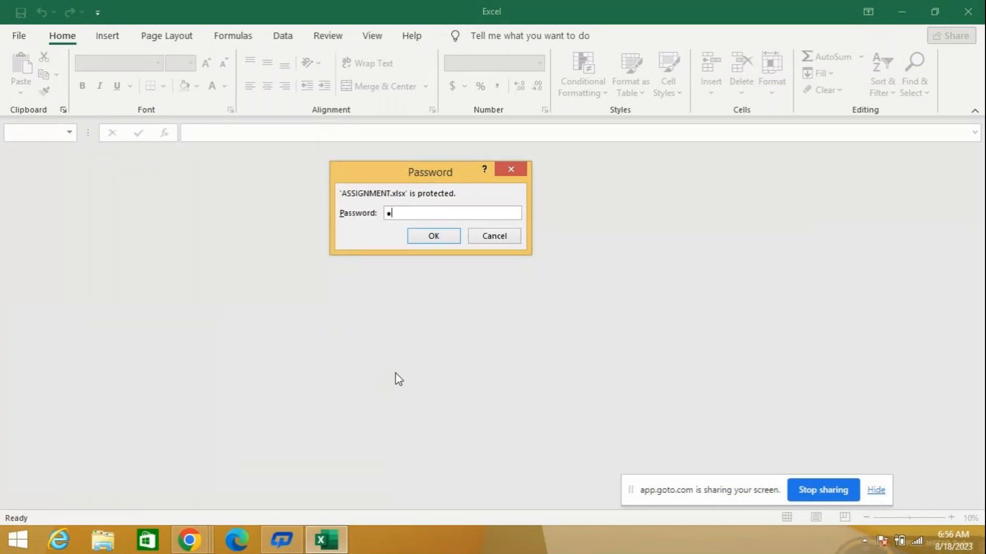
text(******)
key(Return)
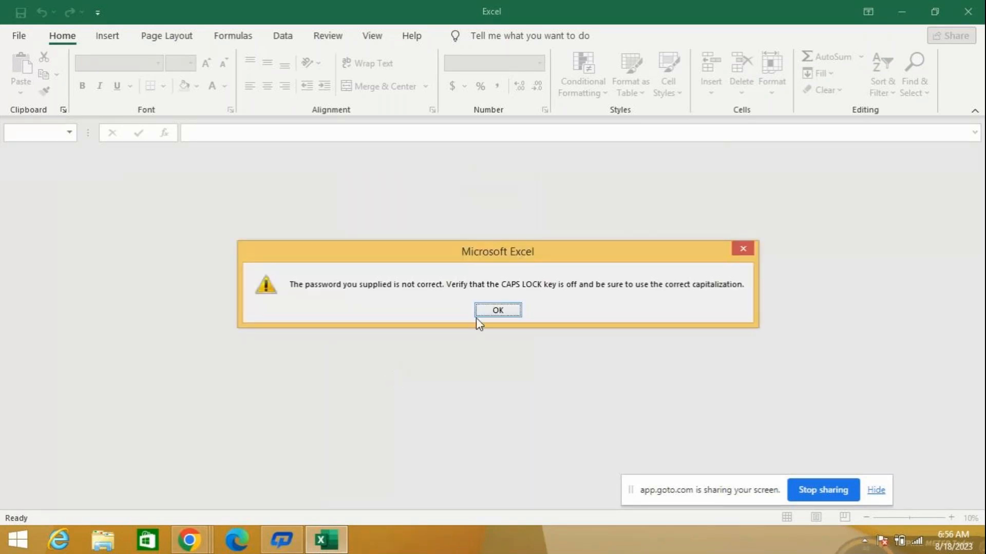
click(496, 310)
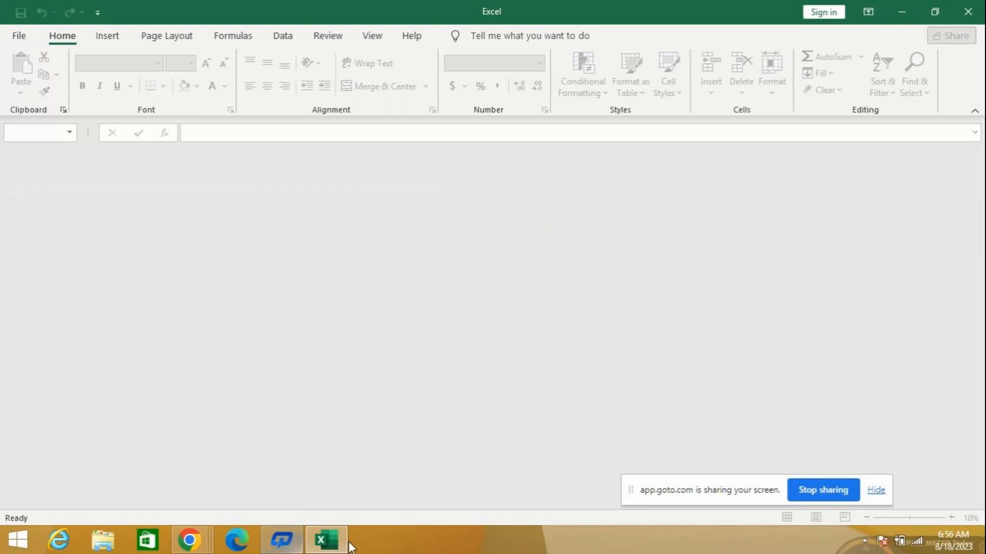
- Reopen the ASSIGNMENT workbook from the recent files, try a shorter workbook password, and dismiss the alert
click(21, 37)
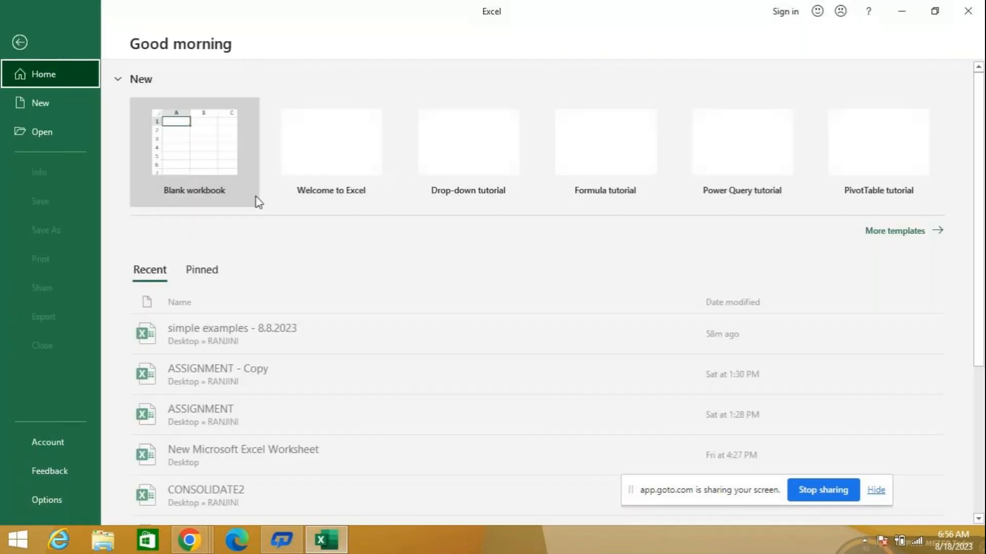
click(231, 414)
text(1234)
key(Return)
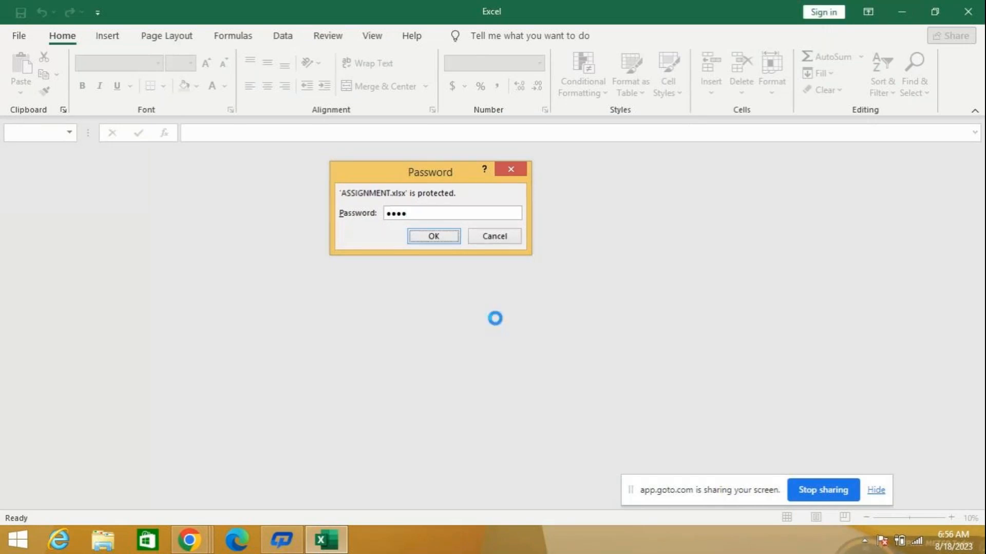
click(500, 311)
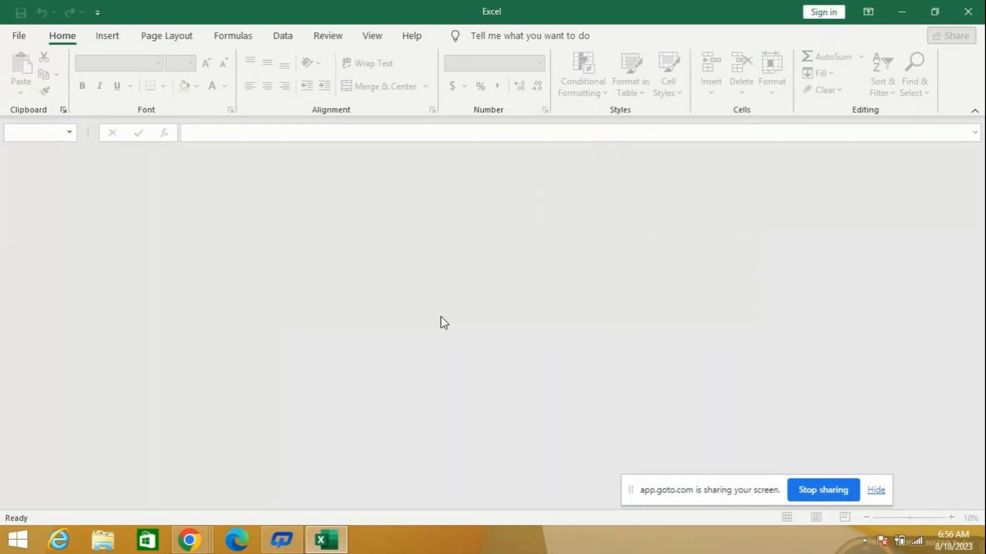
- Open the recent workbook "simple examples - 8.8.2023" and unlock it with the workbook password
click(20, 36)
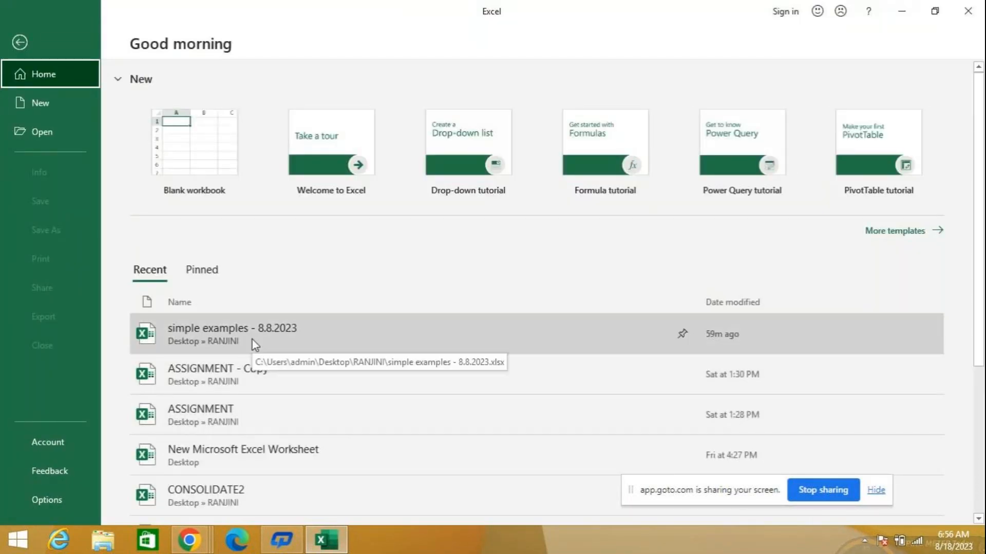
click(251, 340)
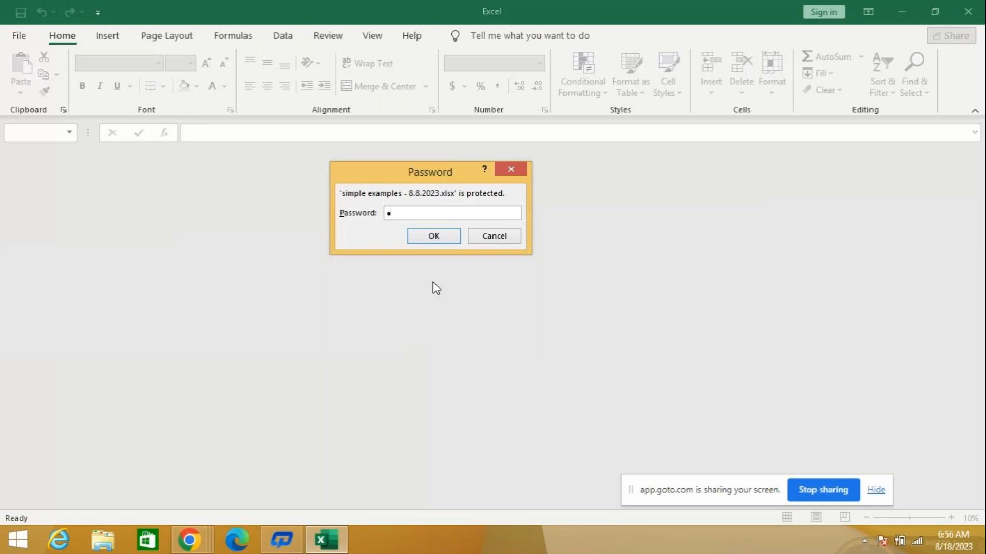
text(******)
key(Return)
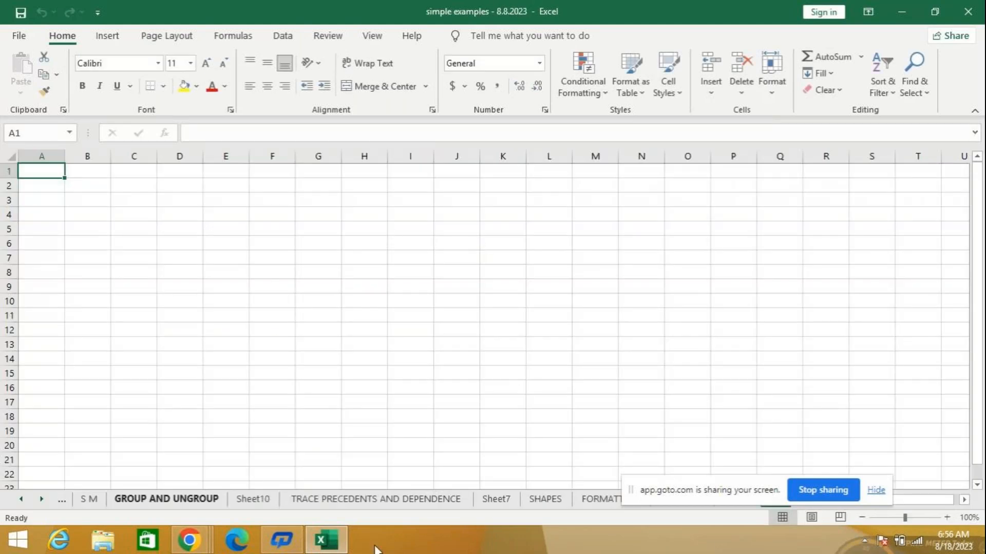
click(593, 501)
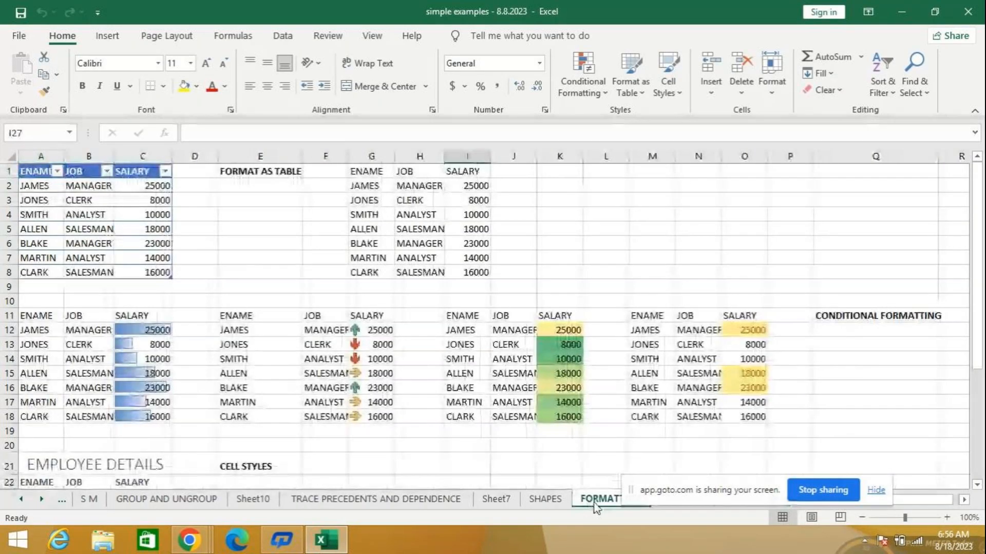
click(496, 501)
click(600, 500)
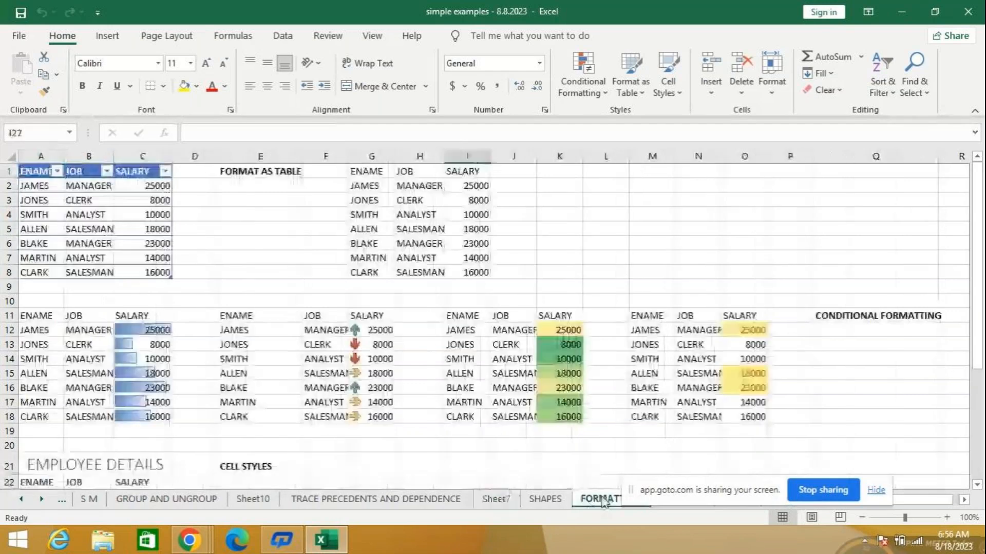
- Insert a new blank worksheet before the DATABASE sheet at the start of the workbook
click(21, 499)
click(21, 499)
click(21, 499)
click(21, 499)
click(21, 499)
click(21, 499)
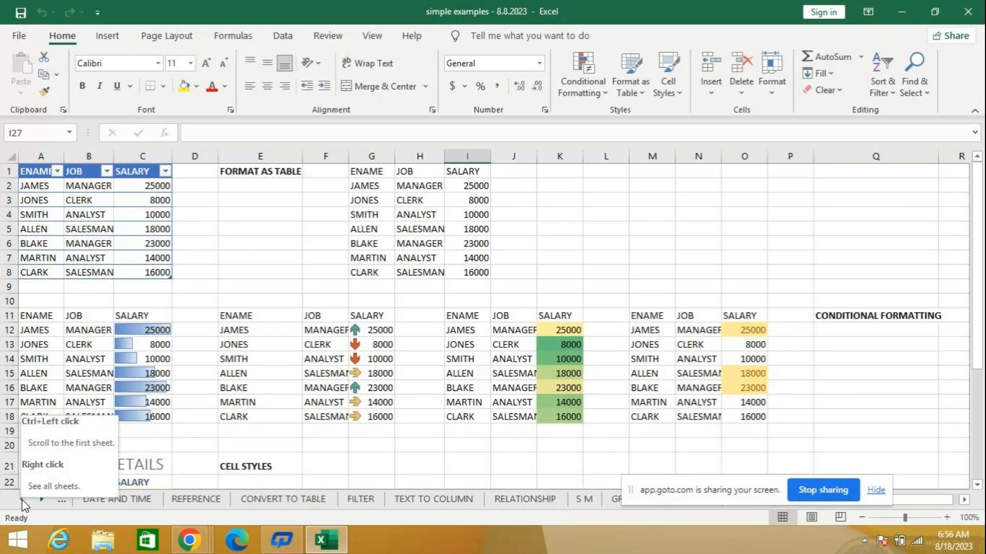
click(21, 498)
click(21, 499)
click(21, 499)
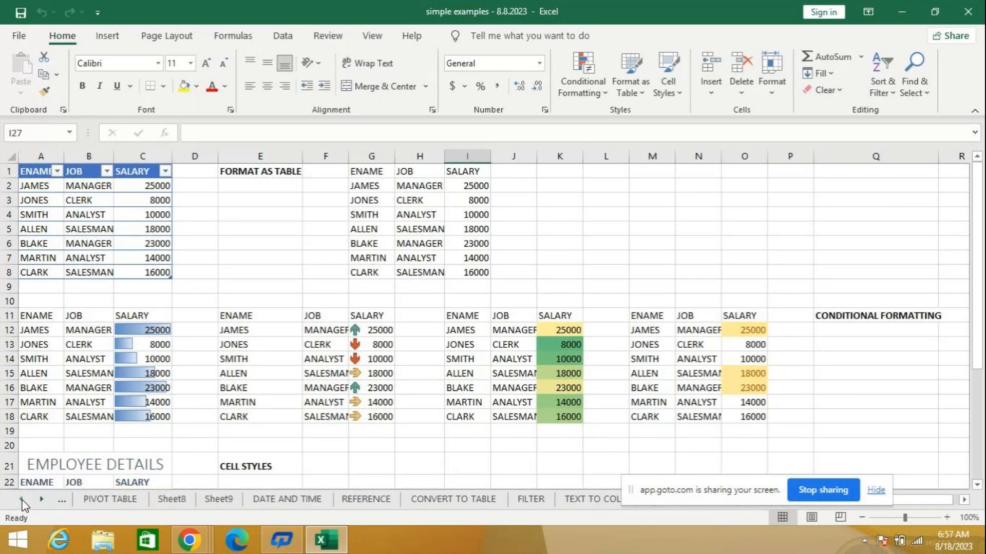
click(21, 498)
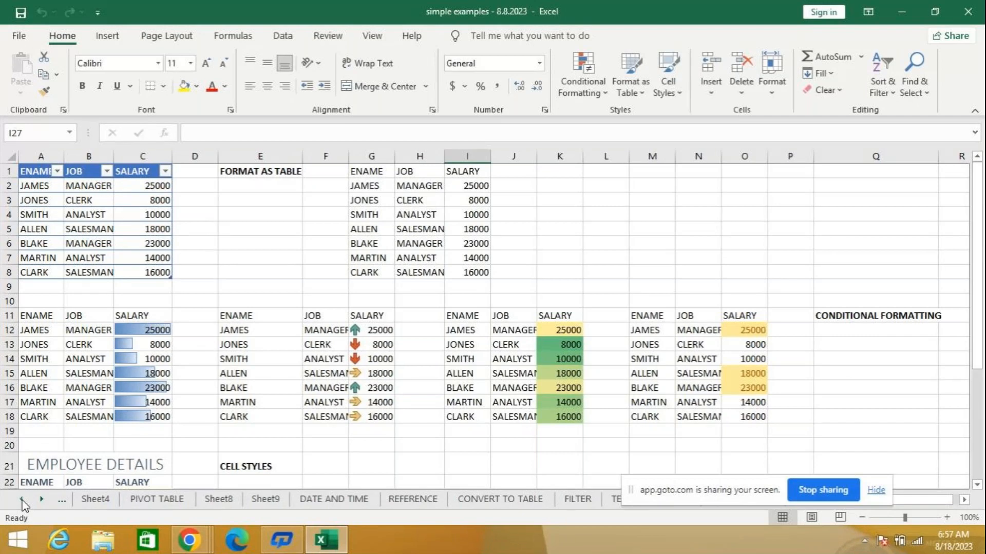
click(21, 499)
click(21, 499)
click(22, 499)
click(21, 499)
click(21, 499)
click(21, 499)
click(21, 499)
click(21, 499)
click(21, 499)
click(21, 499)
click(21, 499)
click(21, 499)
click(21, 499)
click(21, 499)
click(21, 499)
click(21, 499)
click(21, 499)
click(115, 501)
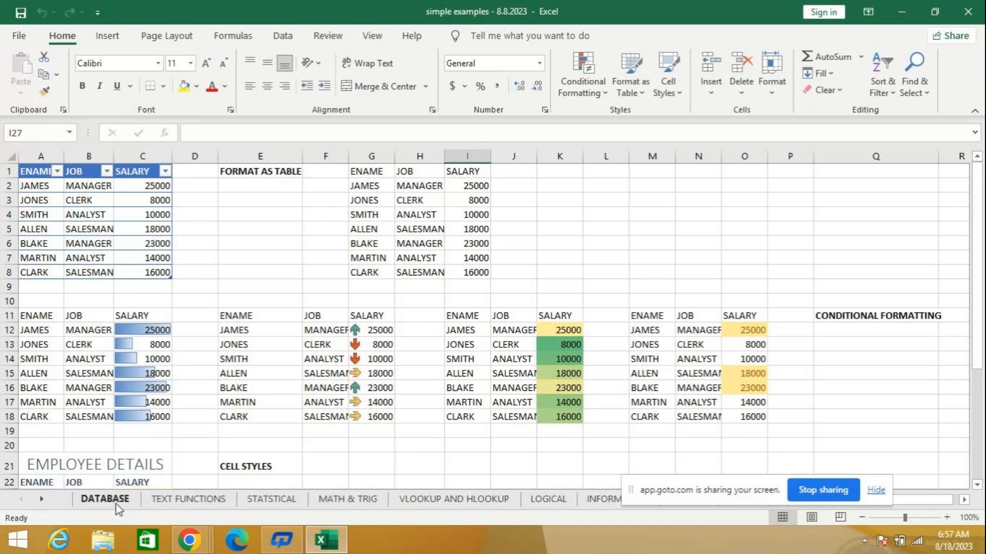
right_click(117, 503)
click(175, 308)
click(317, 411)
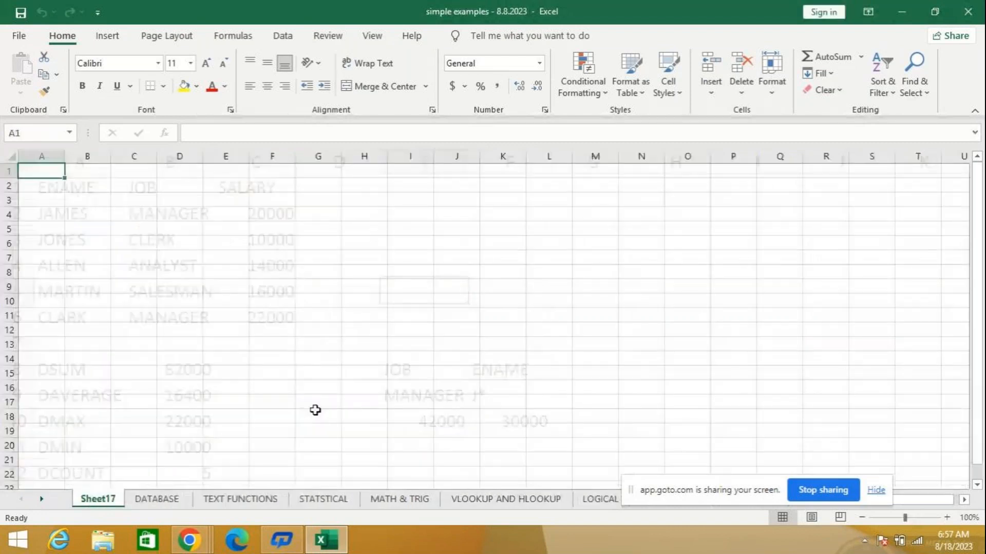
- Examine the functions listed in the Information category of Insert Function, and cancel without inserting one
click(165, 133)
click(448, 149)
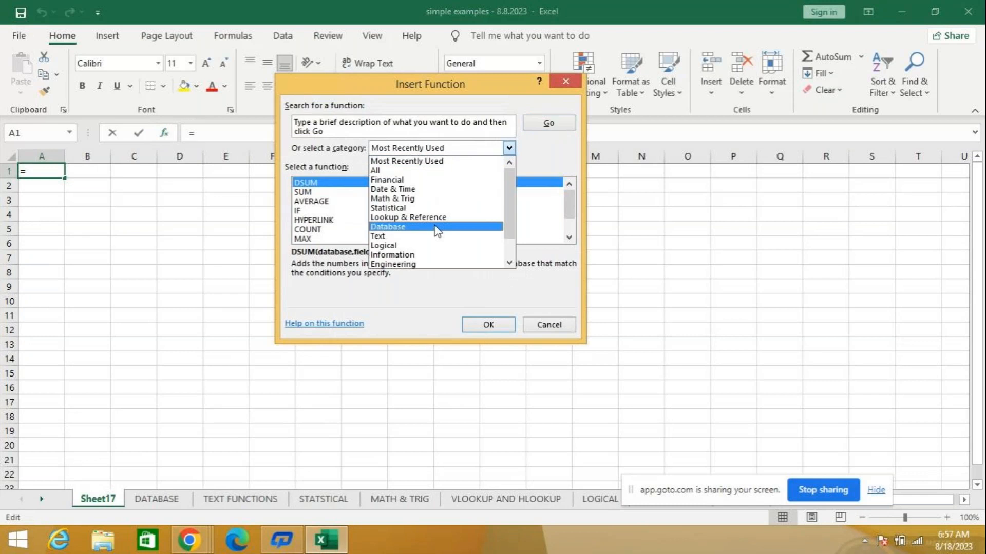
click(421, 256)
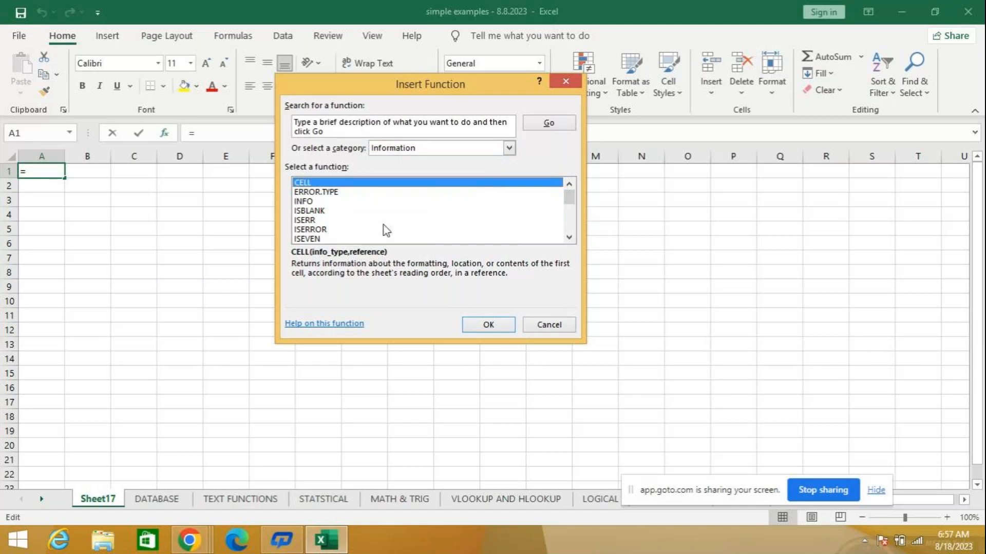
click(550, 325)
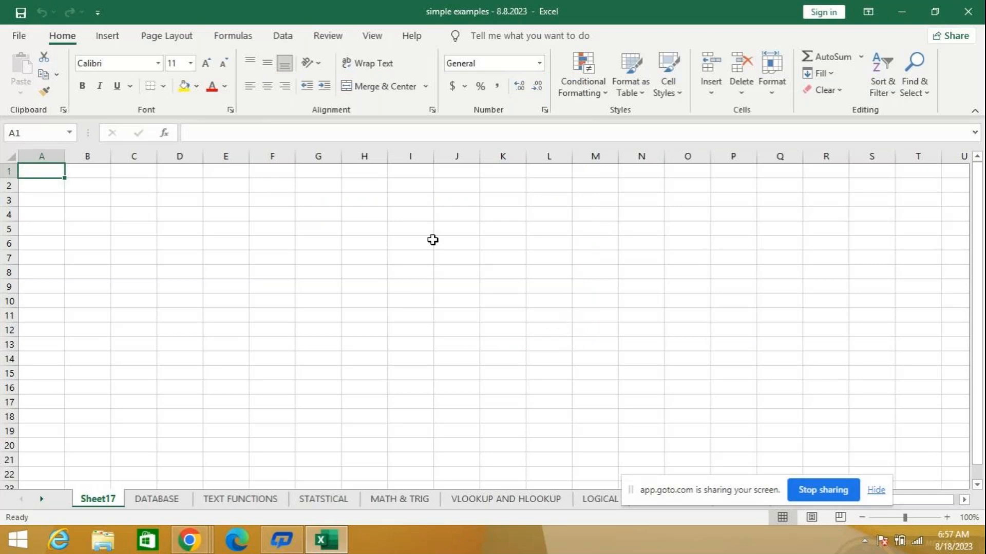
- Enter 45 in cell A1 of the new worksheet
text(45)
key(Return)
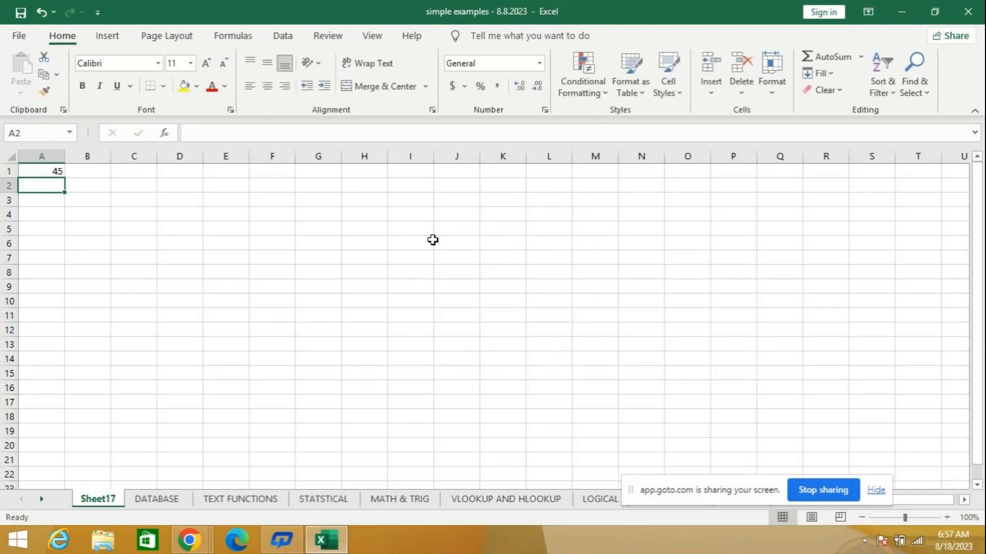
click(946, 517)
click(947, 518)
click(947, 517)
click(947, 517)
click(946, 518)
- Enter =ISBLANK(A1) in cell B1 as a first demonstration, and delete the formula again
click(133, 181)
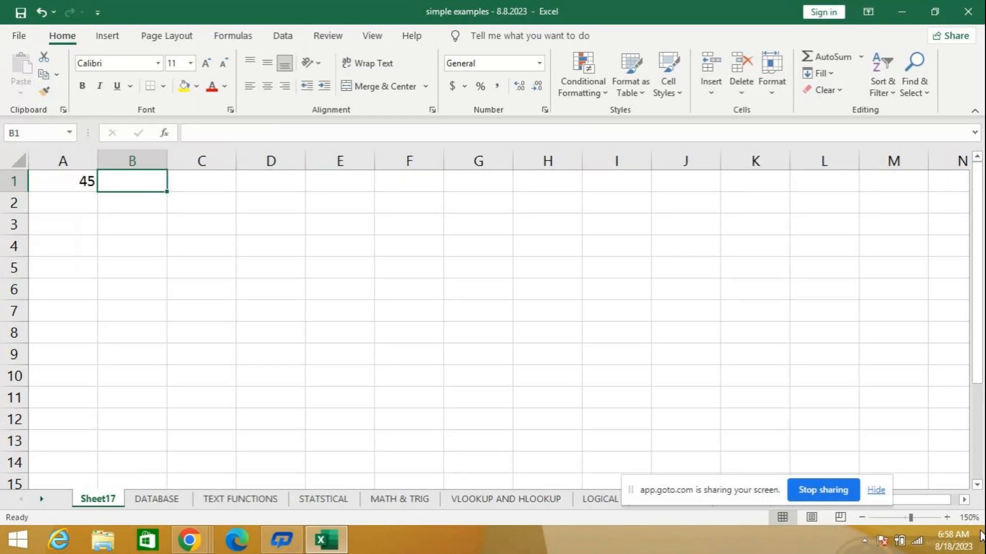
text(=isb)
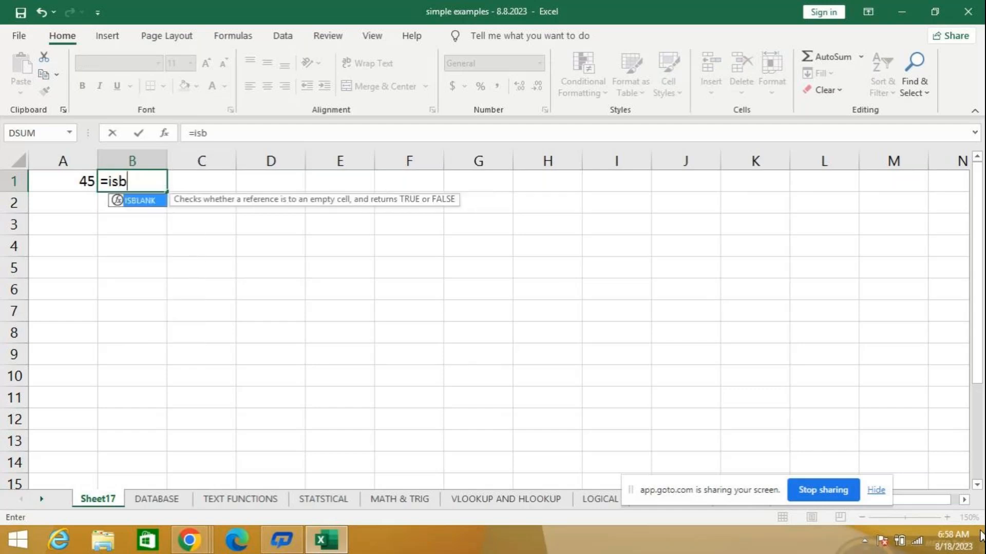
key(Tab)
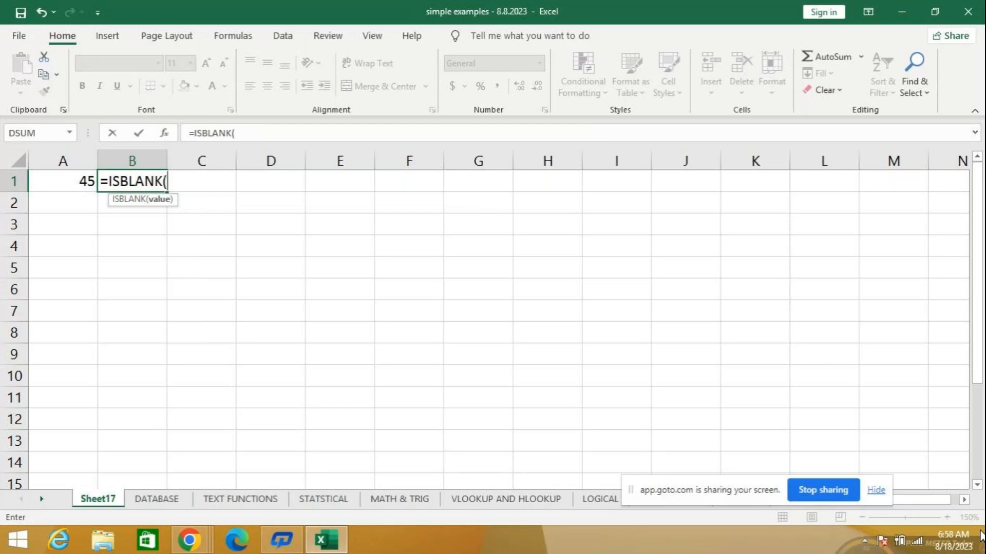
text(a)
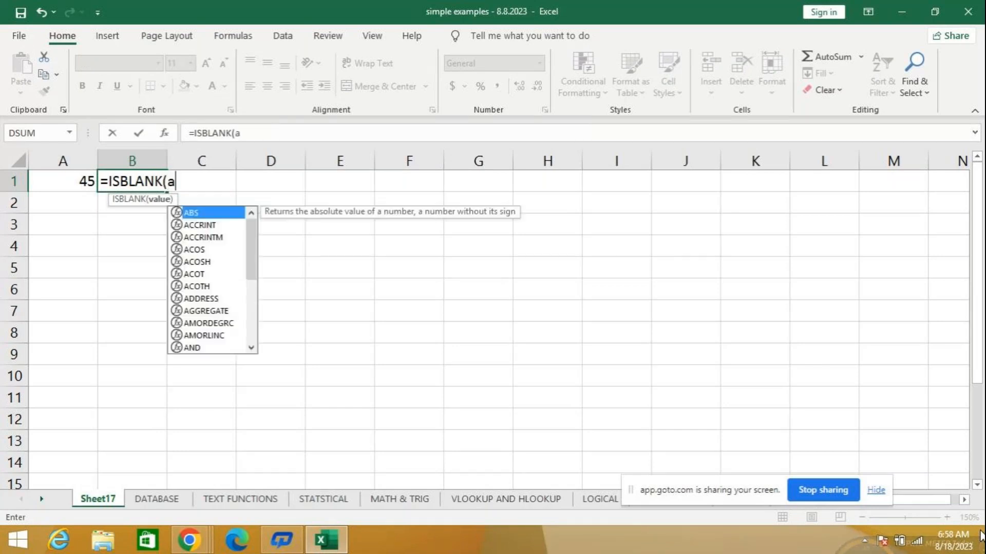
text(1))
key(Return)
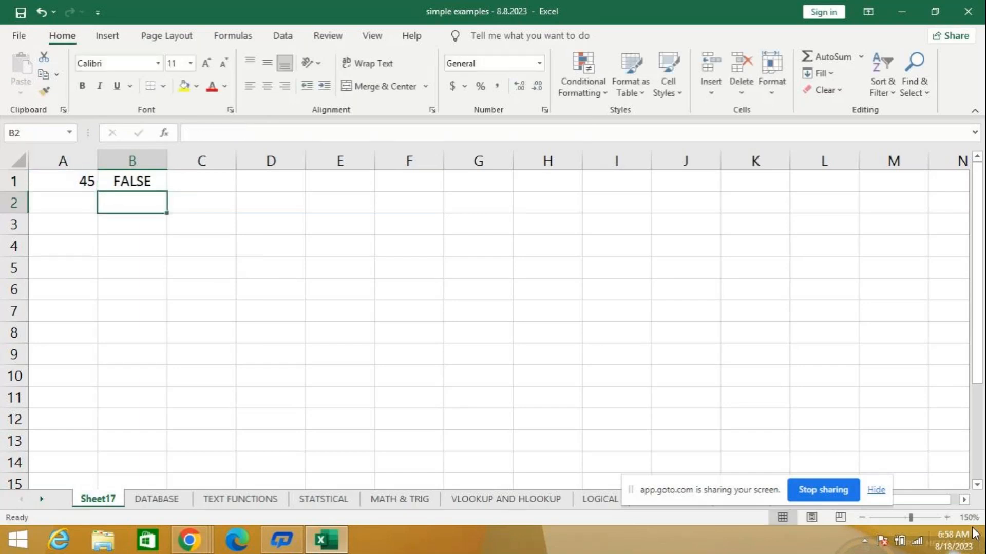
click(144, 179)
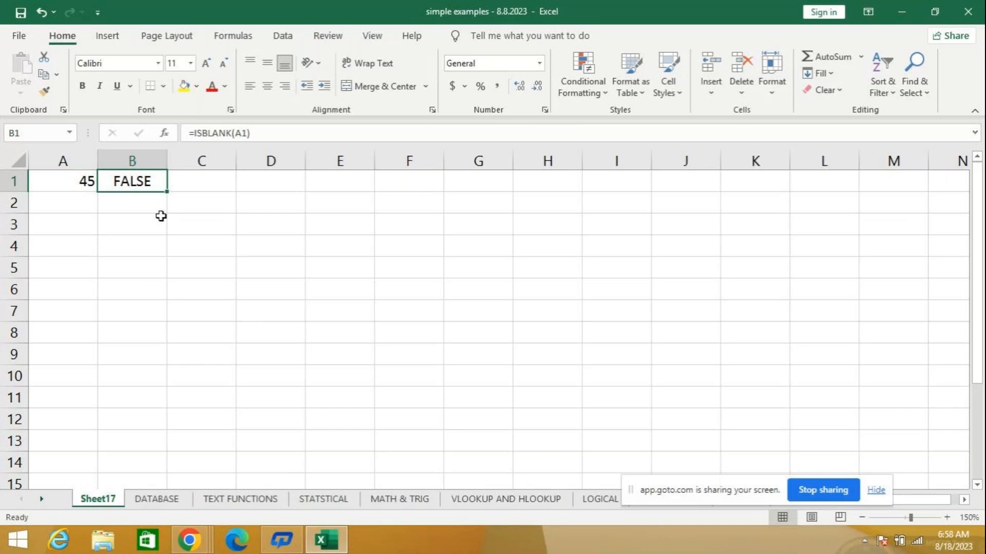
key(Delete)
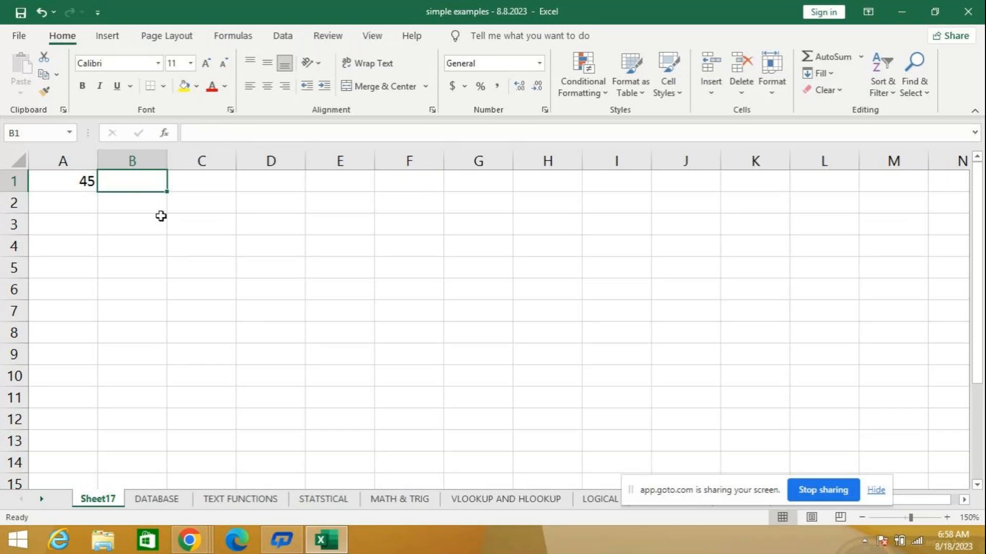
- Test in cell B1 whether A1 is empty with the formula =ISBLANK(A1)
text(=i)
text(s)
key(BackSpace)
text(isb)
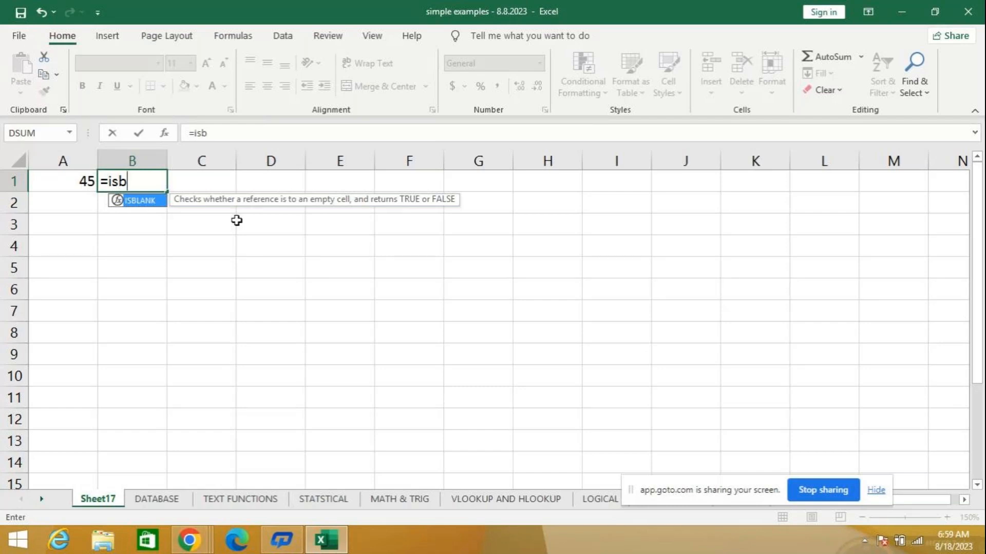
key(Tab)
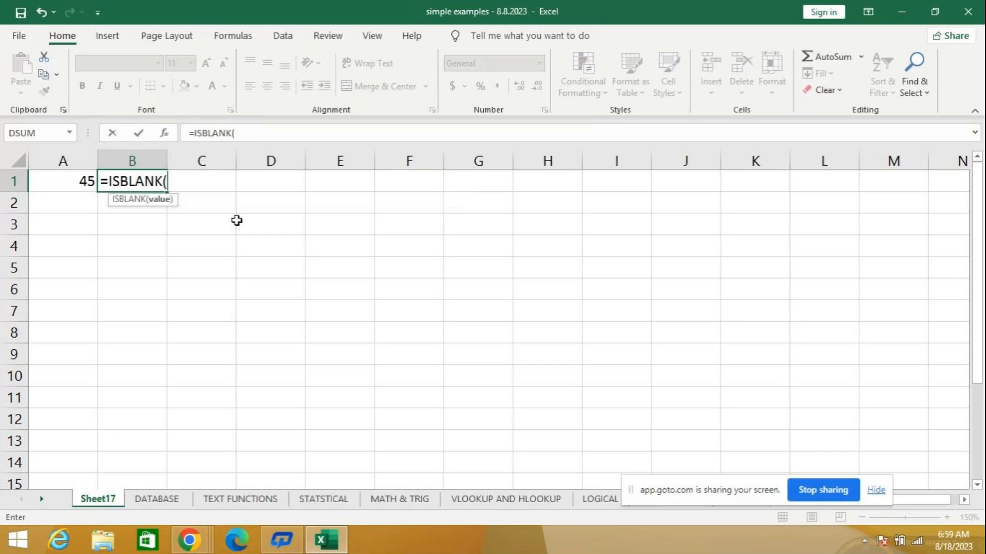
text(a)
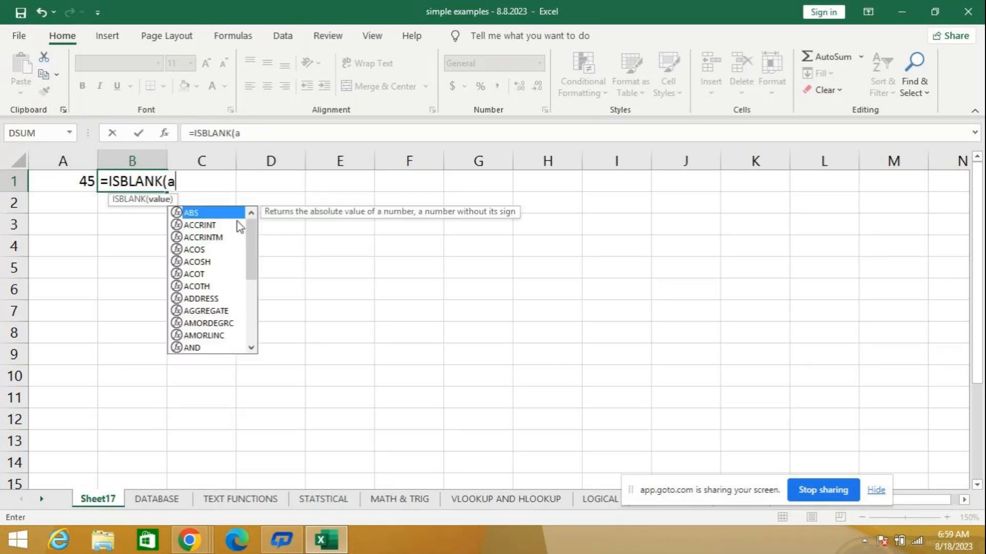
text(1))
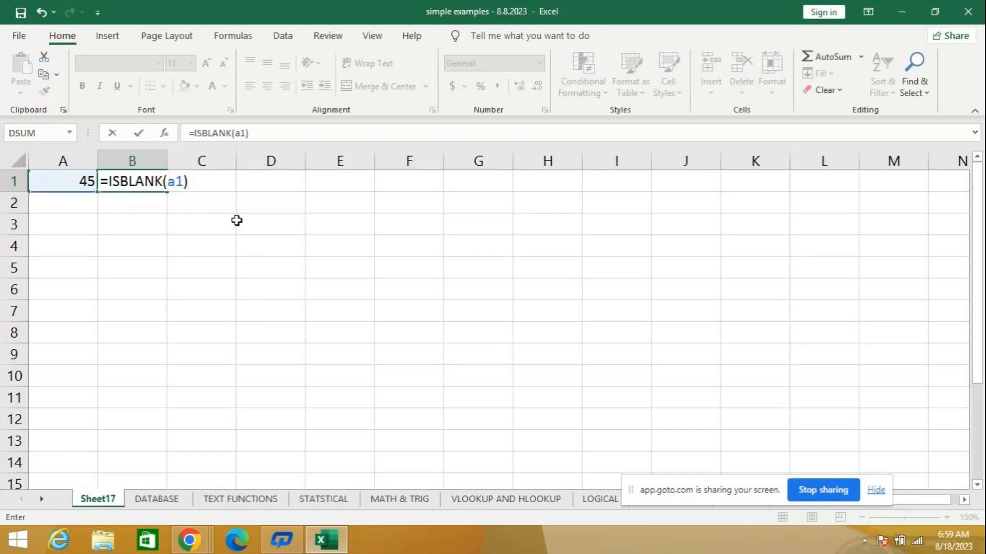
key(Return)
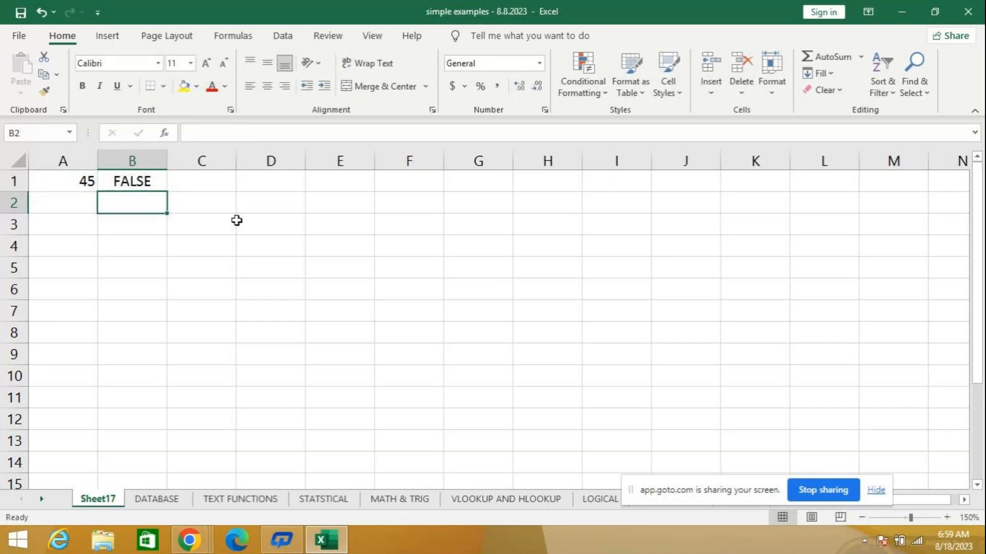
- Clear the value in cell A1 so that the ISBLANK formula refers to an empty cell
click(66, 180)
key(BackSpace)
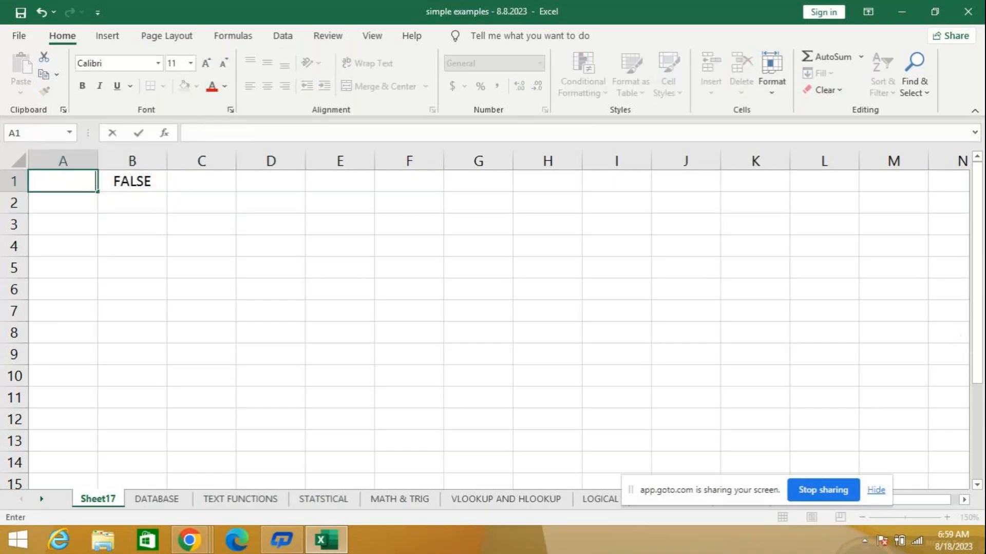
key(Return)
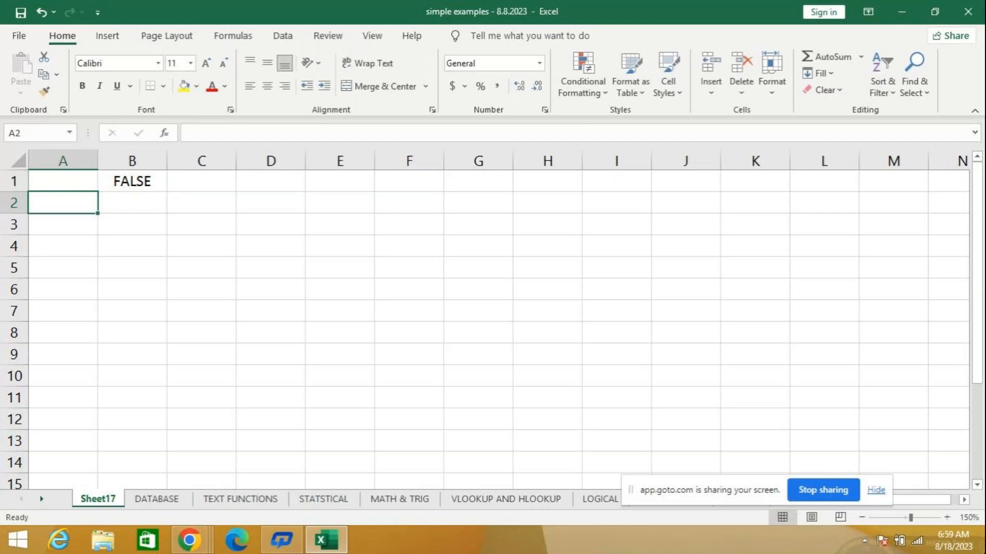
- Edit the ISBLANK formula in cell B1 by retyping its reference to A1, and confirm it again
key(Up)
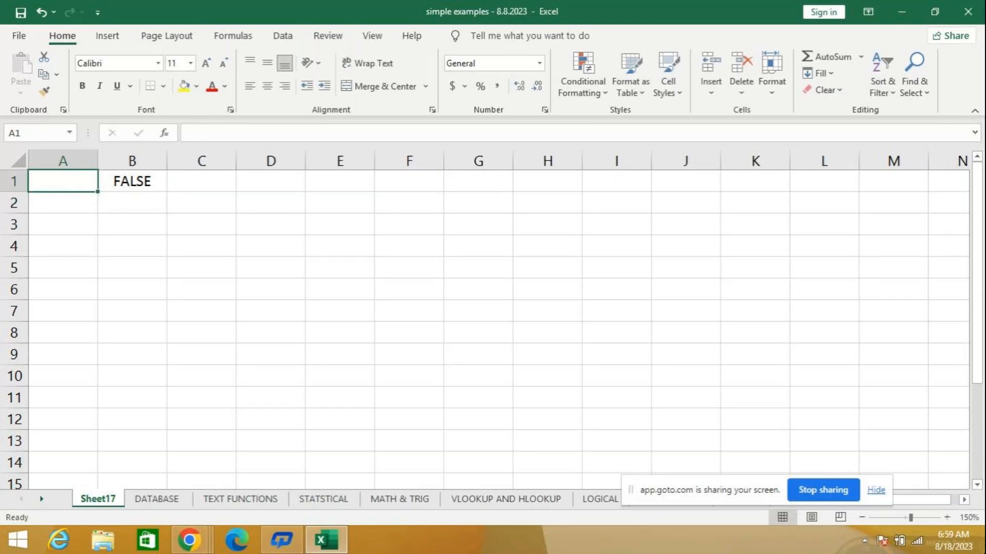
click(125, 183)
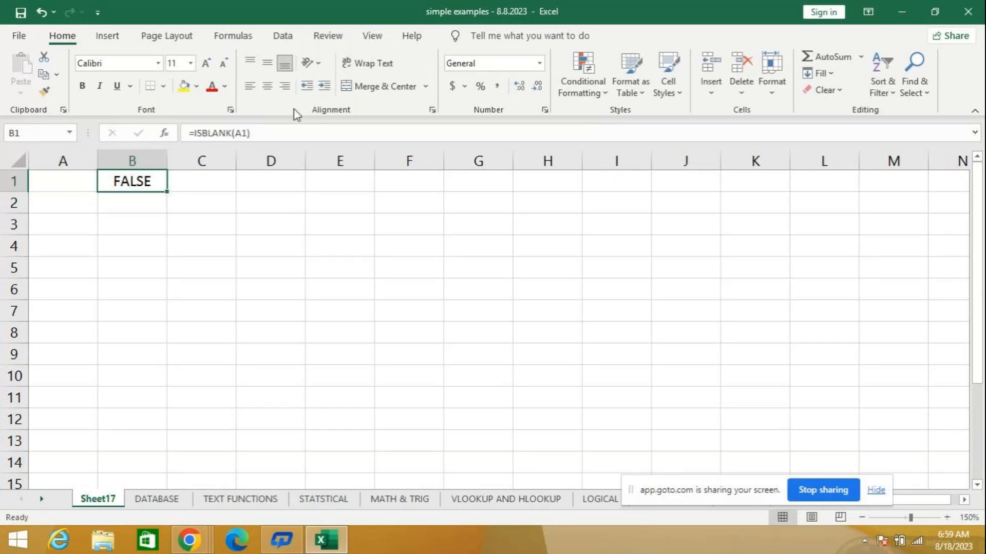
click(247, 133)
key(BackSpace)
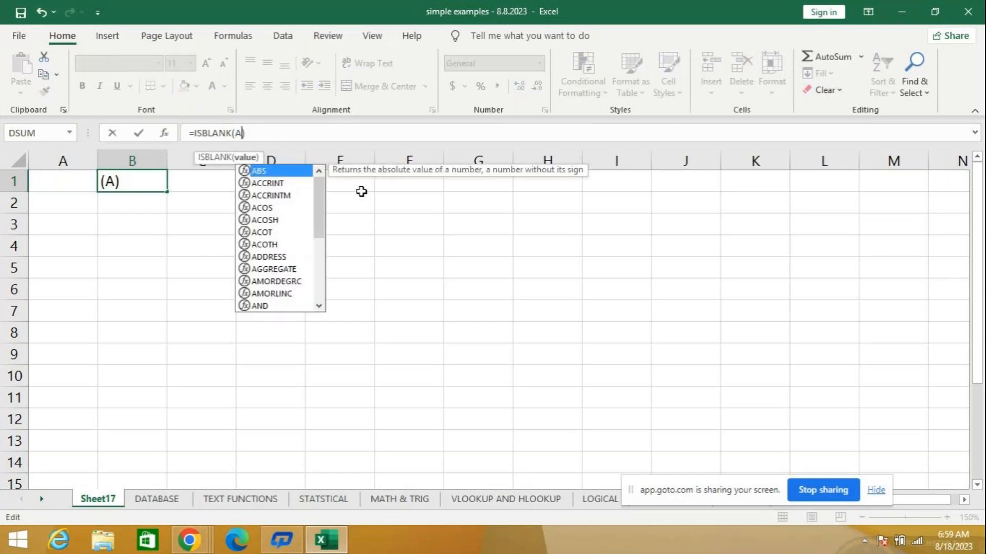
text(1)
key(Return)
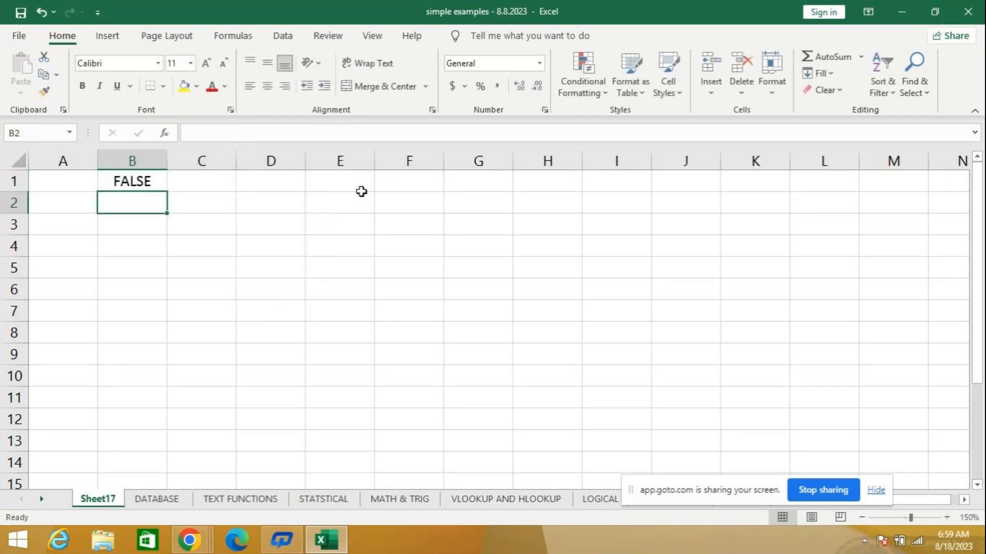
- Overwrite cell B1 with a freshly entered =ISBLANK(A1) formula that tests the empty cell A1
click(114, 181)
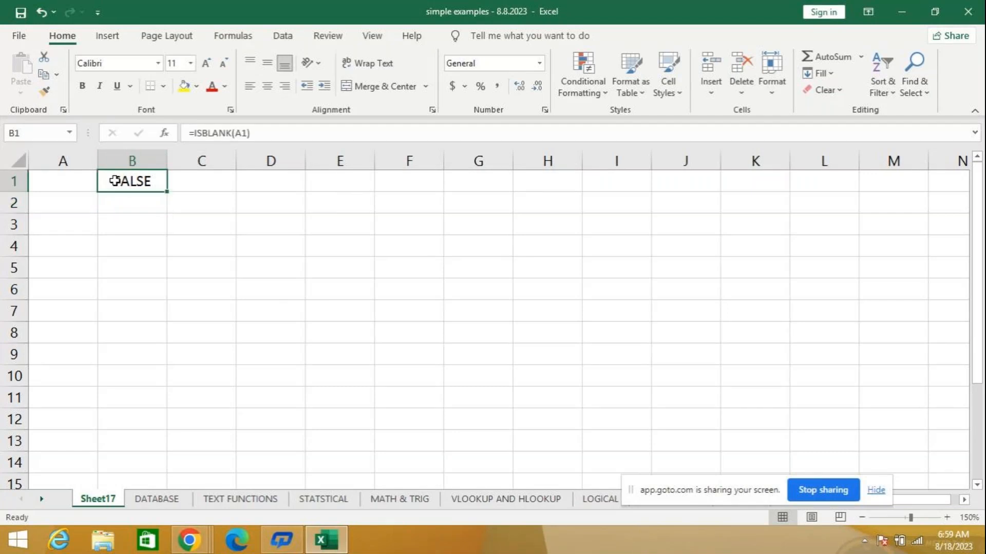
click(70, 182)
click(125, 184)
text(=isb)
key(Tab)
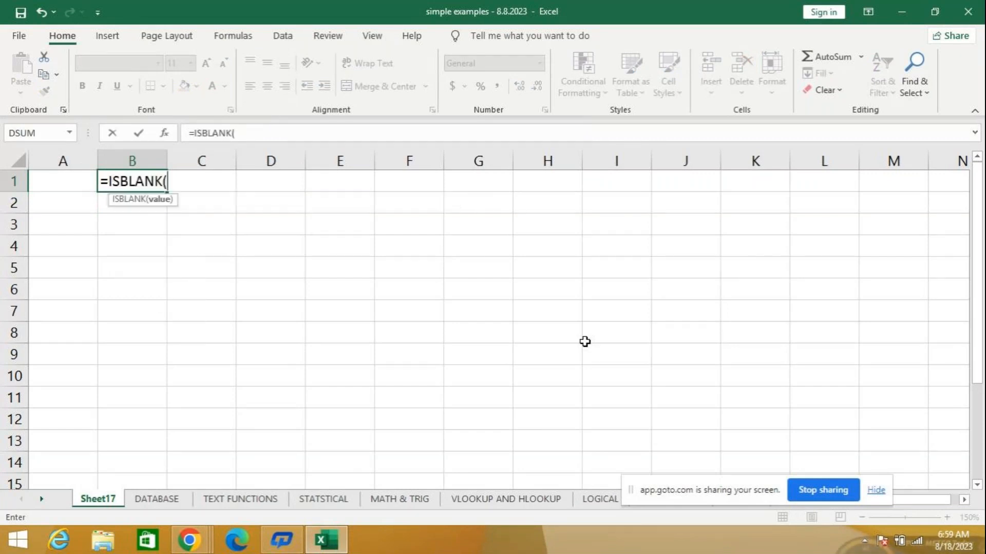
click(63, 185)
text())
key(Return)
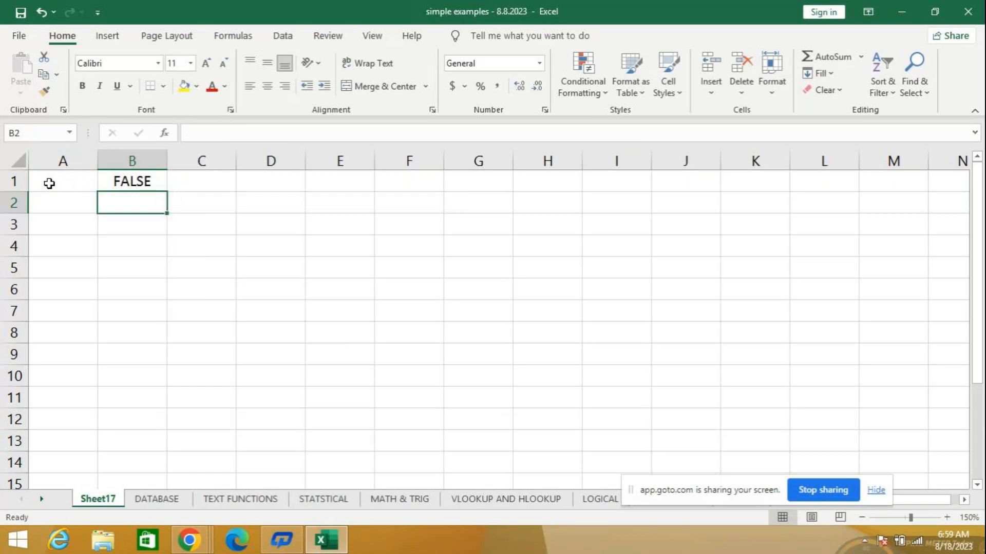
- Check the formula in B1 against the empty cell A1, and delete the contents of B1
click(129, 181)
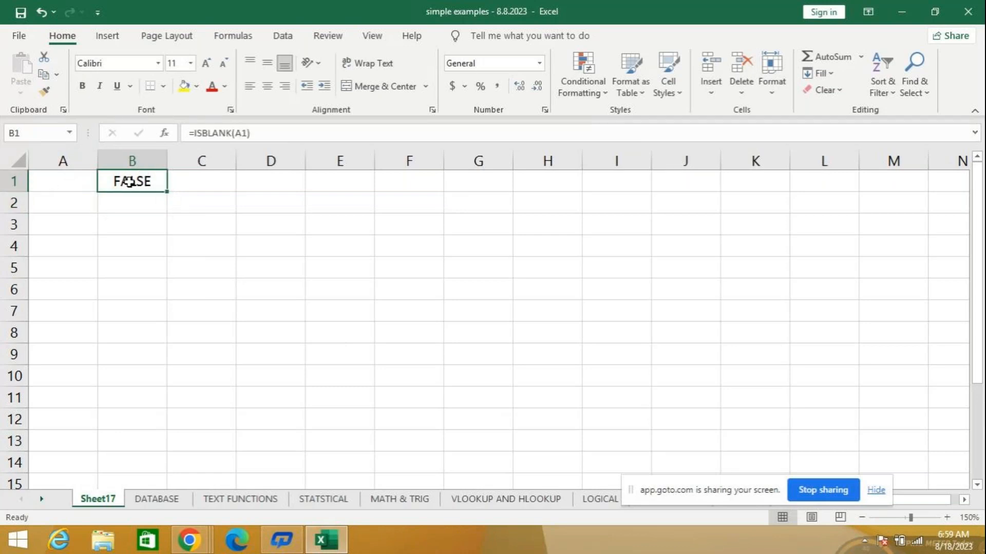
click(58, 185)
click(138, 183)
key(Delete)
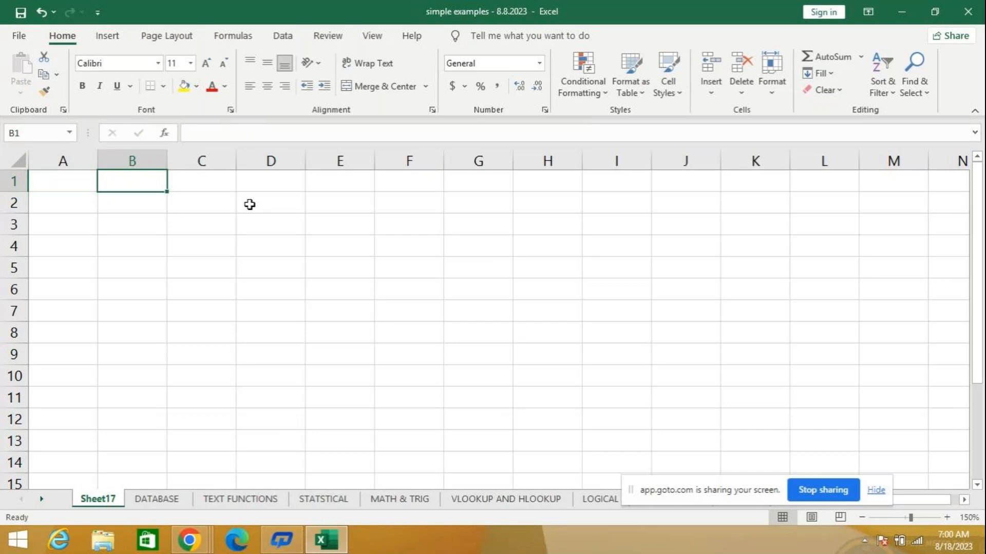
- Enter 45 in cell A1 and 67 in cell A3, leaving cell A2 empty between them
key(Down)
key(Up)
key(Left)
text(45)
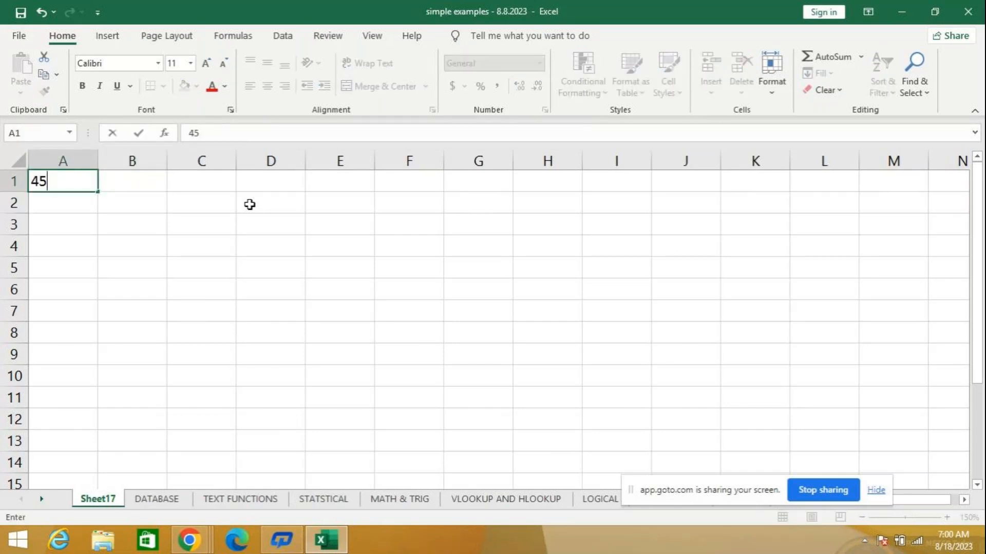
key(Return)
key(Return)
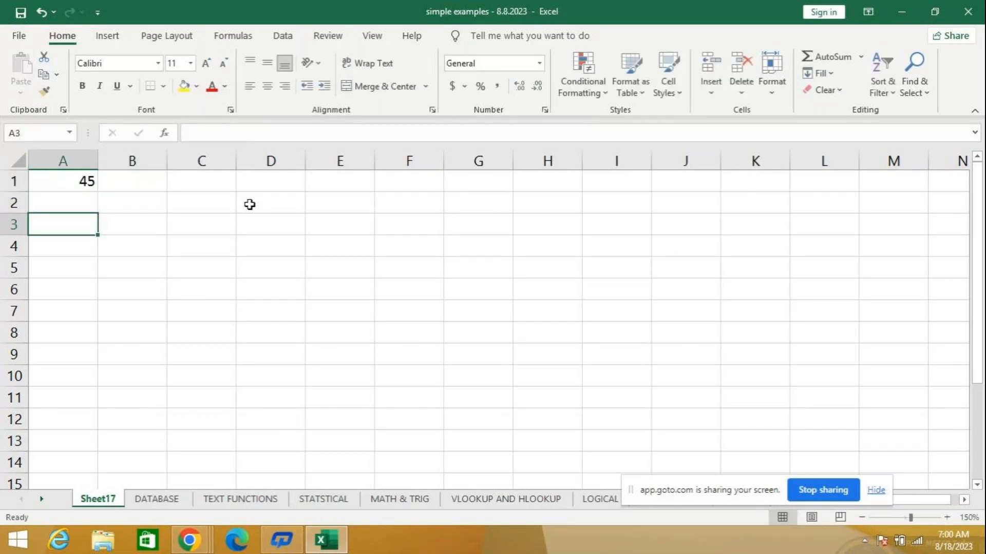
text(67)
key(Return)
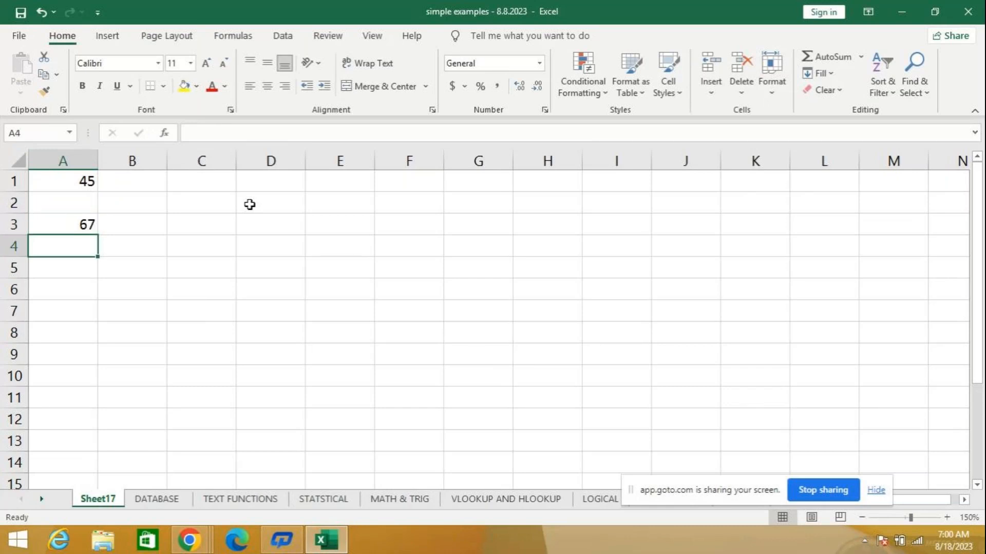
- Test in cell A4 whether the gap between the two numbers is empty with the formula =ISBLANK(A2)
text(=)
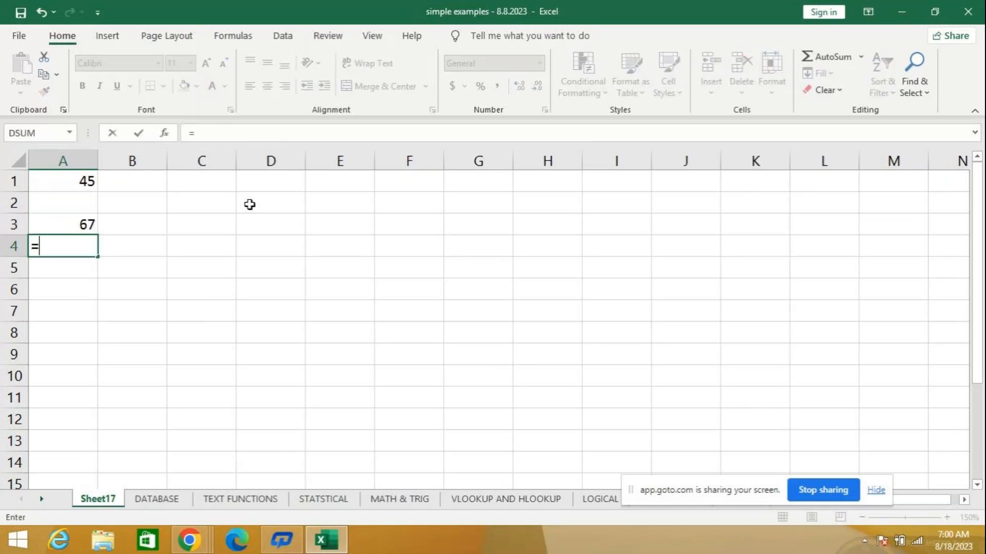
text(isb)
key(Tab)
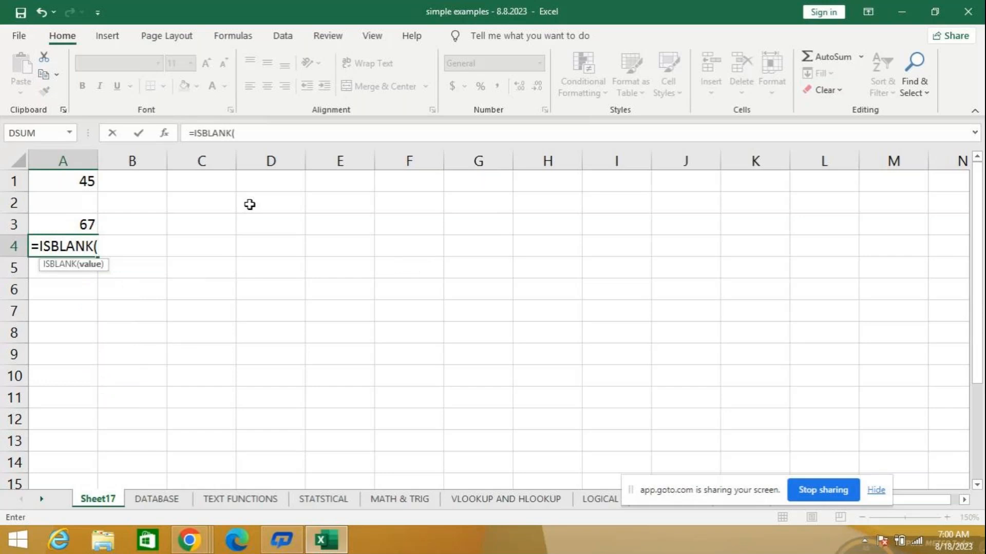
click(80, 202)
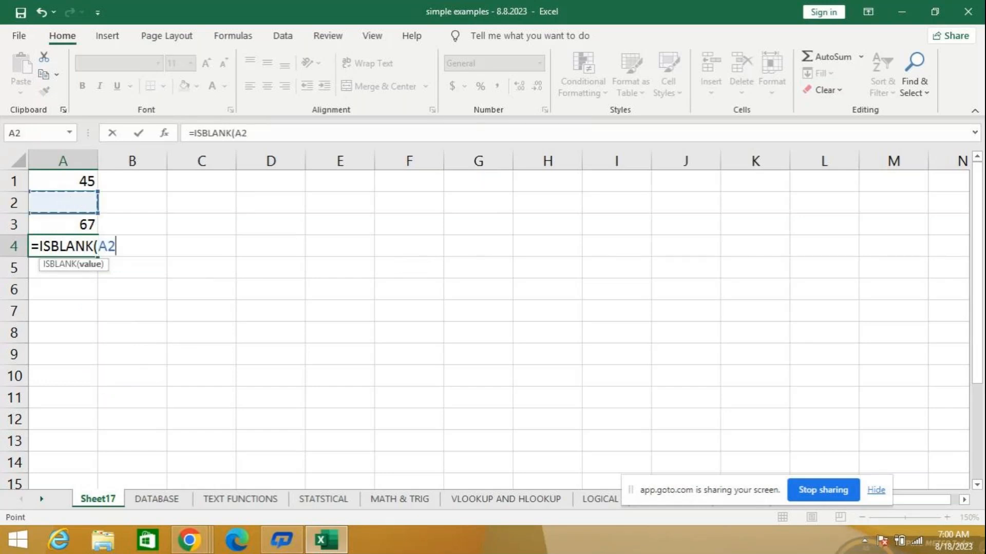
key(Return)
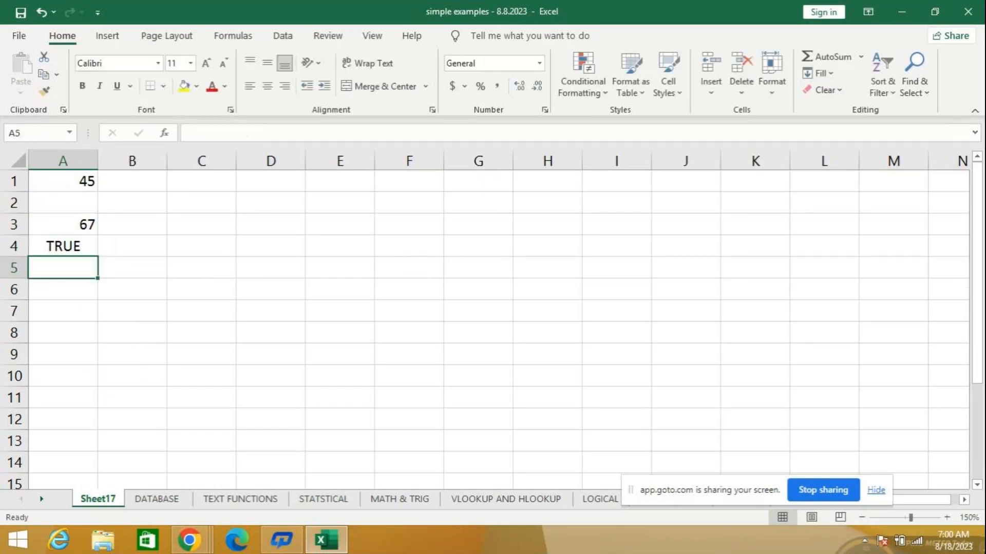
- Enter 5 in the empty cell A2 so that the ISBLANK formula in A4 recalculates
key(Up)
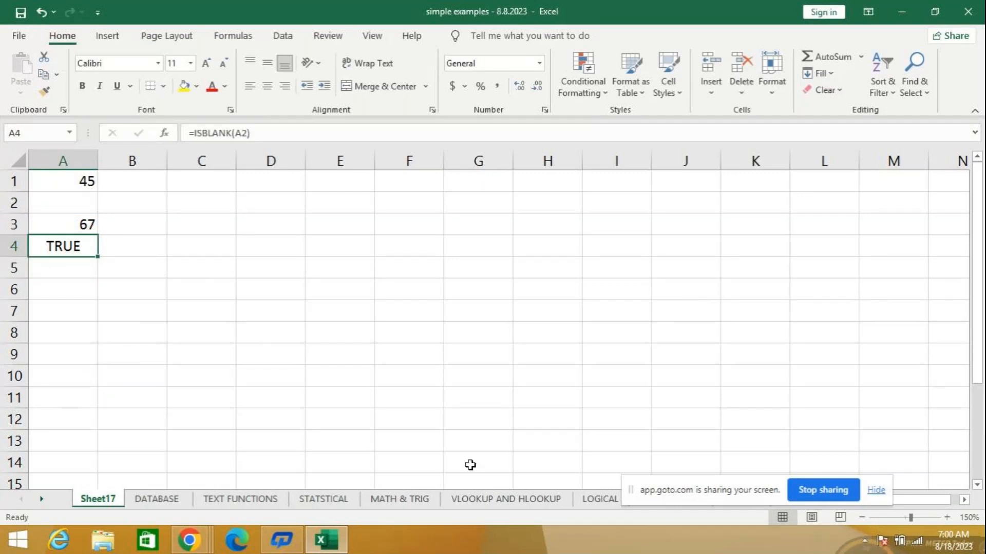
click(72, 204)
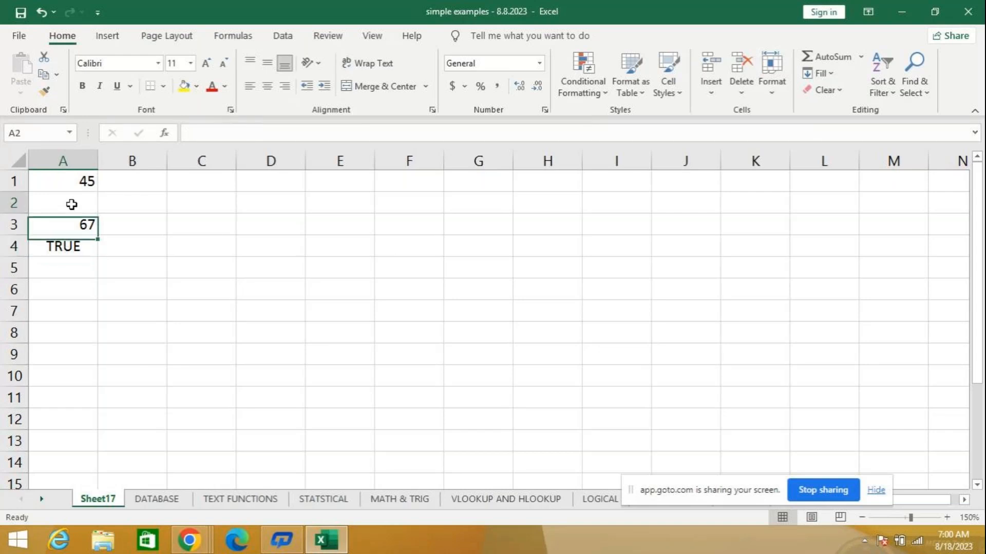
text(5)
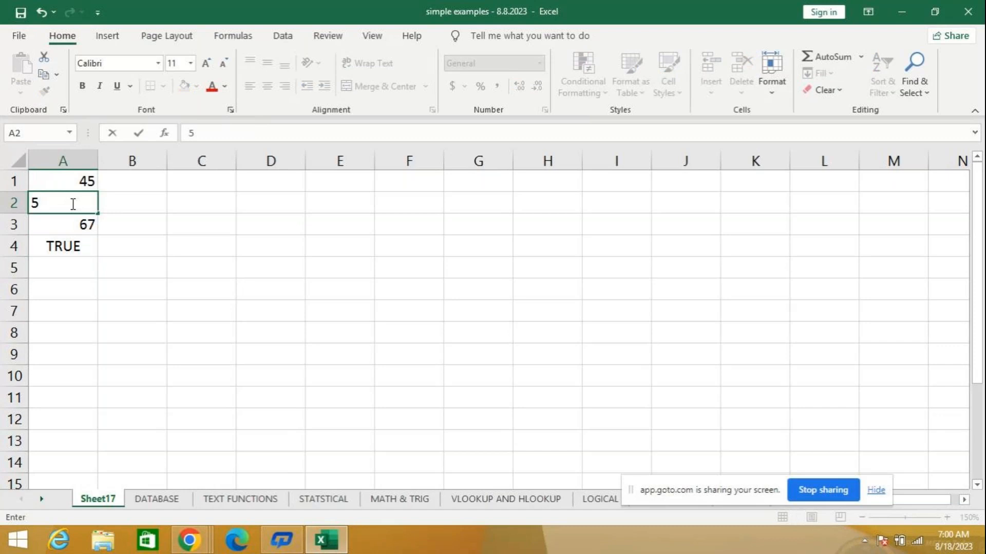
key(Return)
- Delete the ISBLANK formula in A4 and the value in A2, and return to cell A4
mouse_move(272, 541)
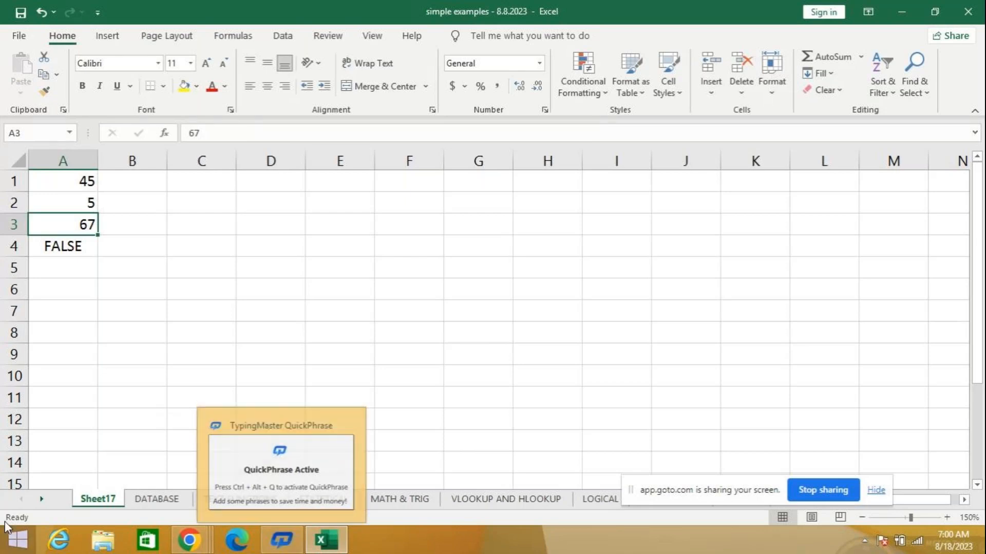
click(60, 247)
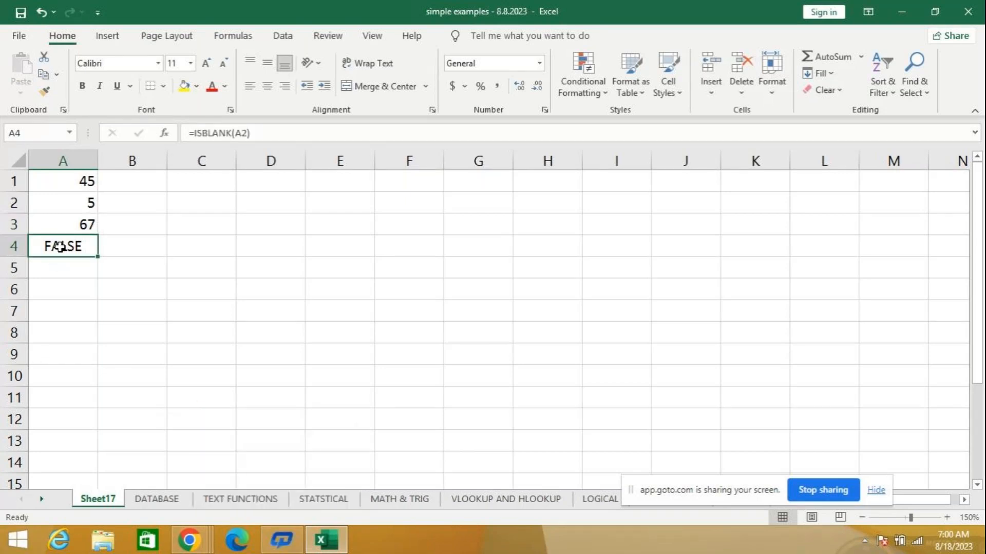
key(Delete)
click(66, 198)
key(Delete)
key(Down)
key(Down)
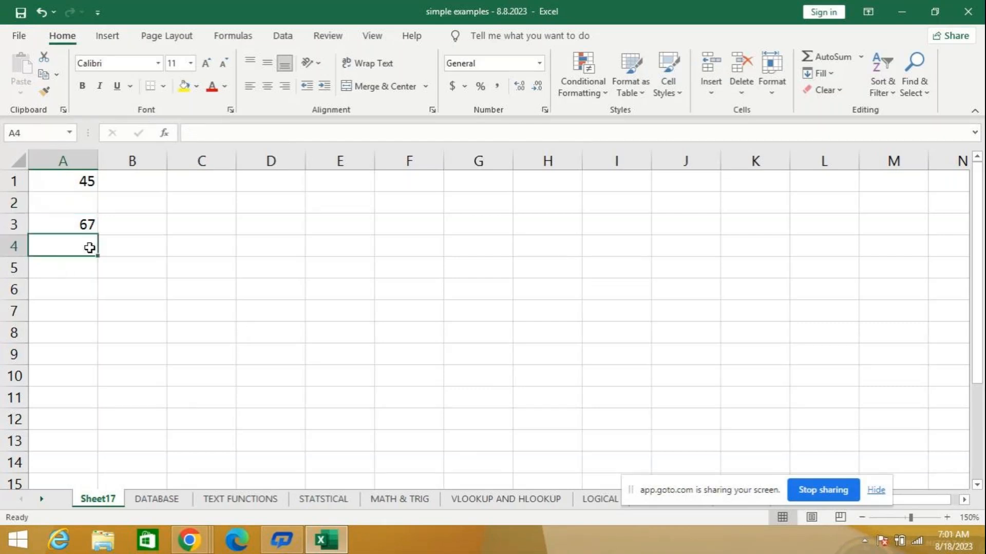
- Enter the formula =ISBLANK(A2) in cell A4 to check whether A2 is blank
mouse_move(985, 553)
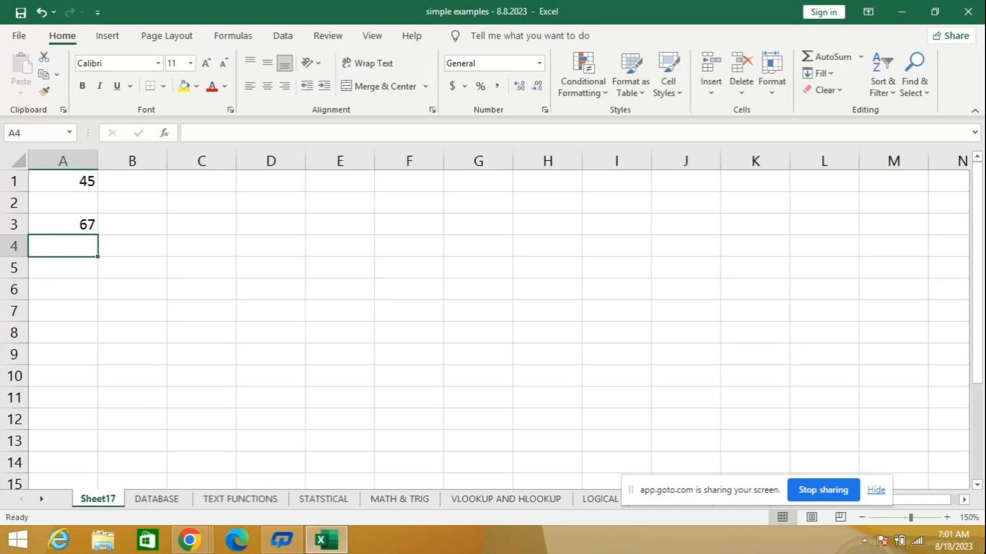
text(=)
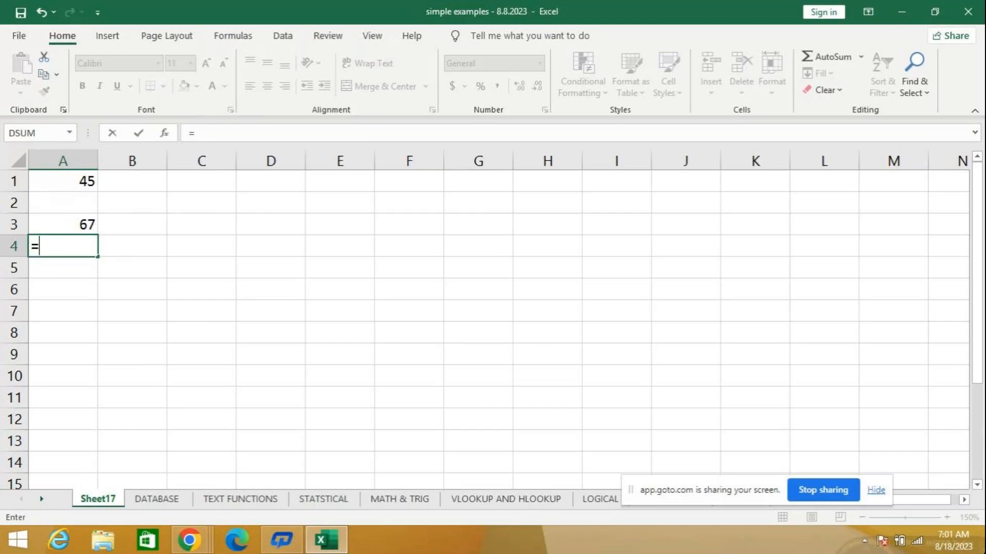
text(is)
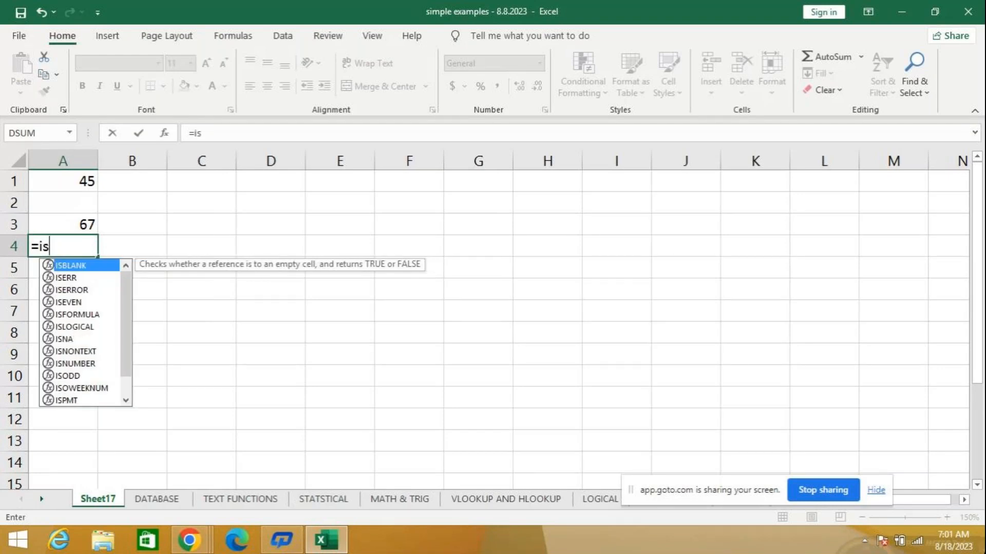
key(Tab)
text(a)
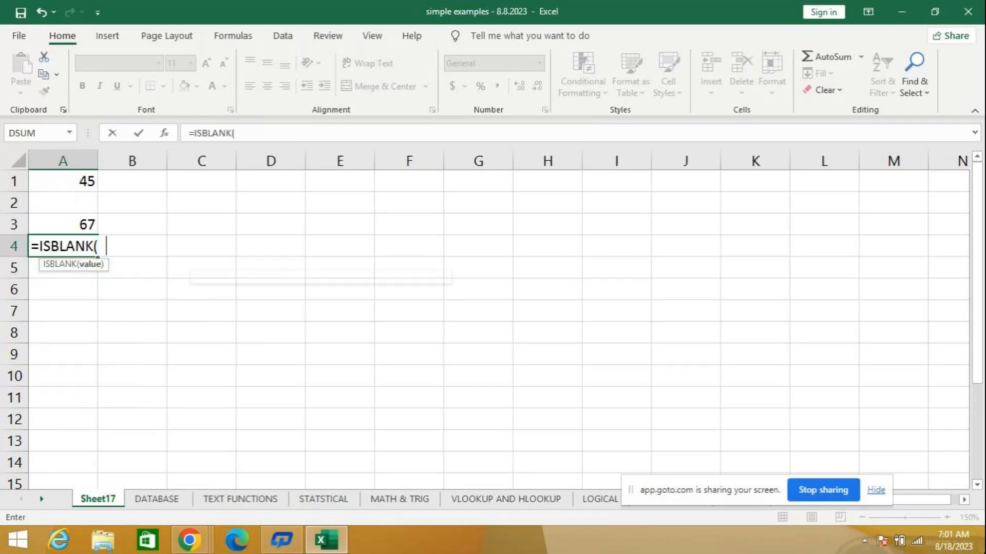
text(2)
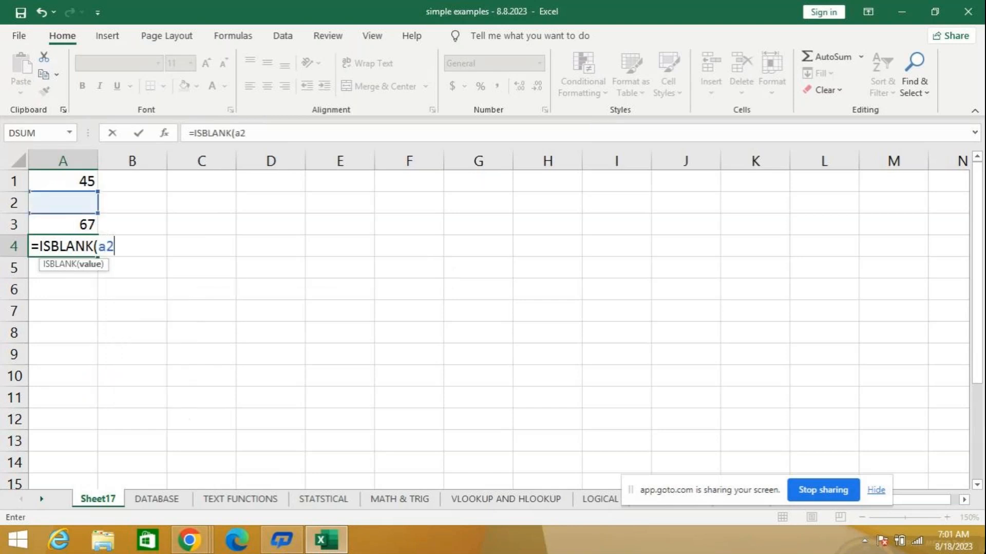
text())
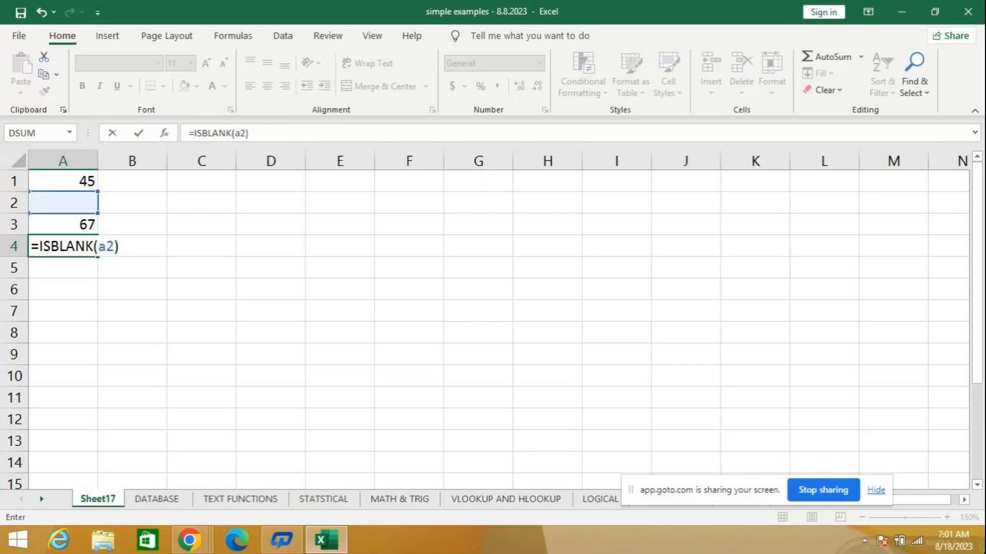
key(Return)
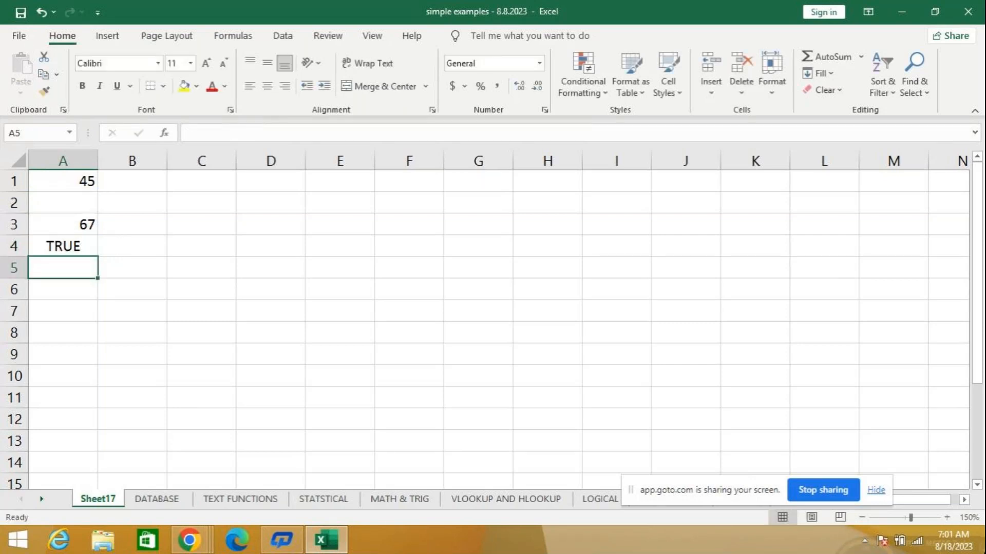
- Enter 3 in cell A2 so that the ISBLANK formula in A4 refers to a filled cell
key(Up)
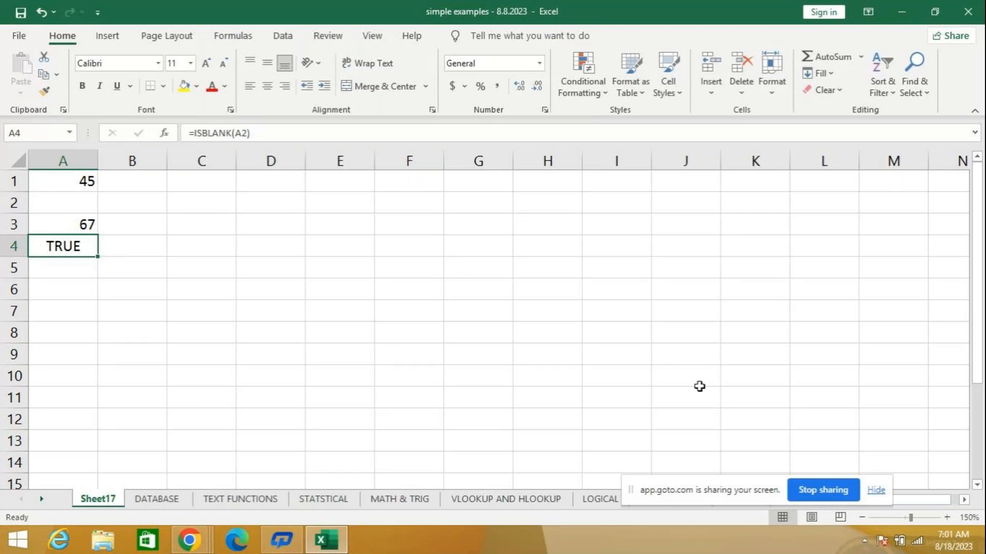
click(71, 205)
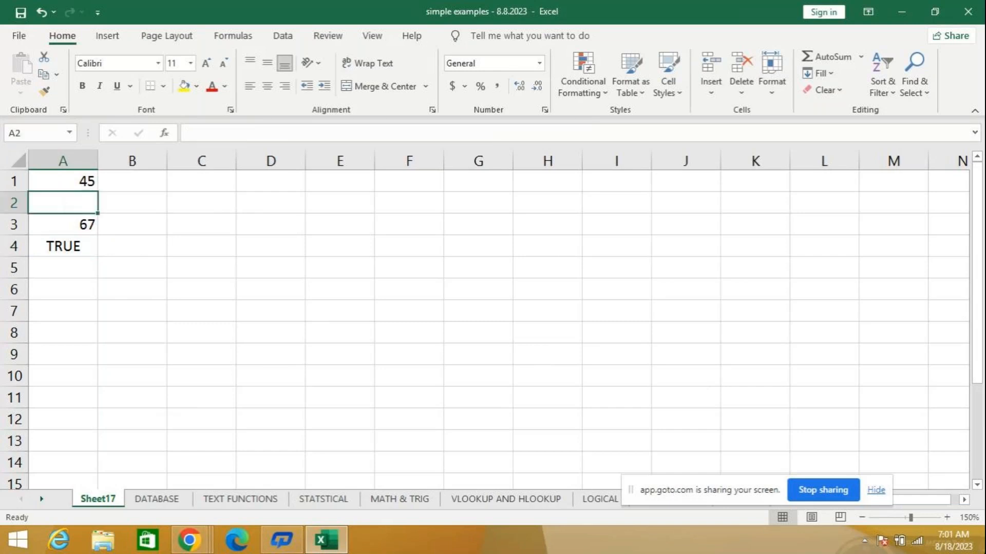
text(3)
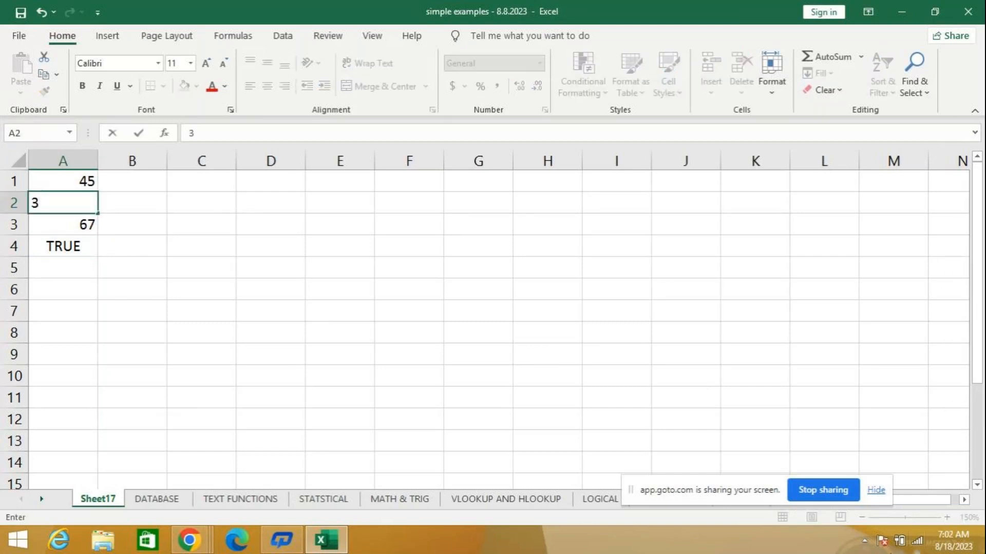
click(53, 267)
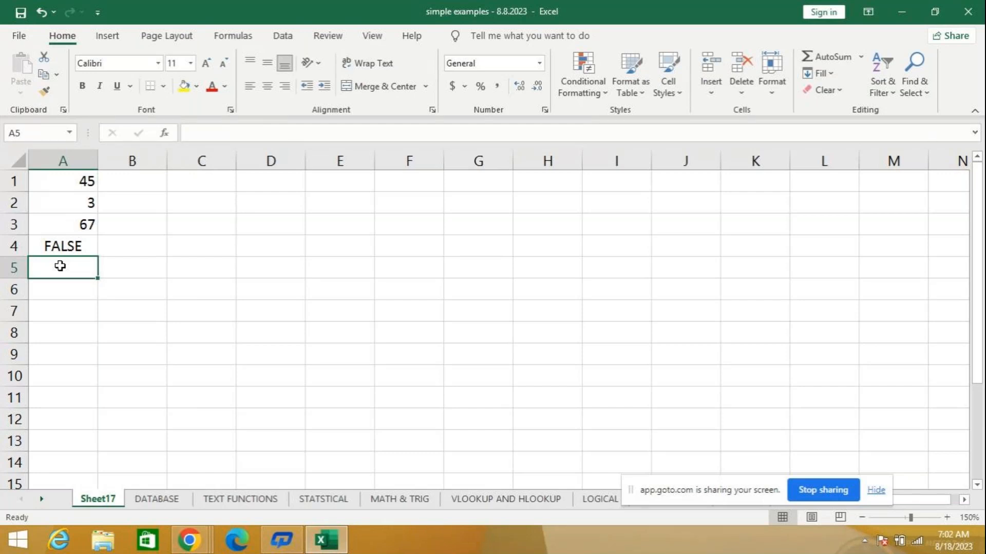
- Clear the values and the ISBLANK formula from A1:A4 and return to cell A1
click(138, 244)
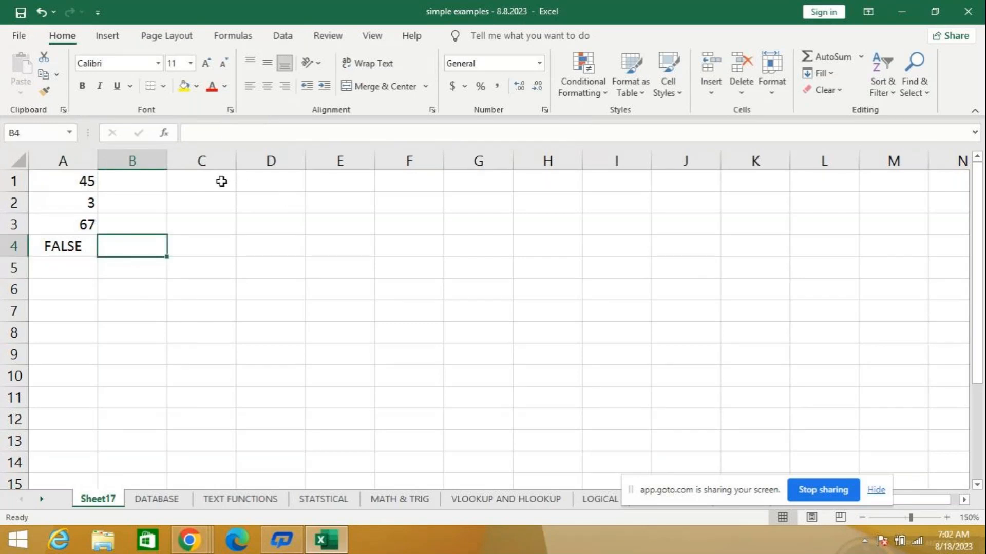
drag(87, 182, 50, 245)
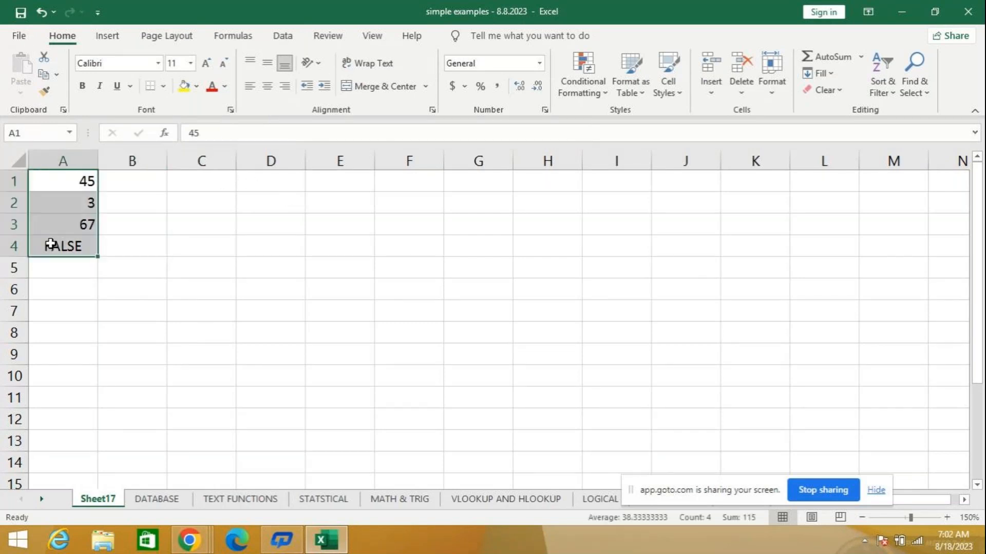
key(Delete)
click(53, 179)
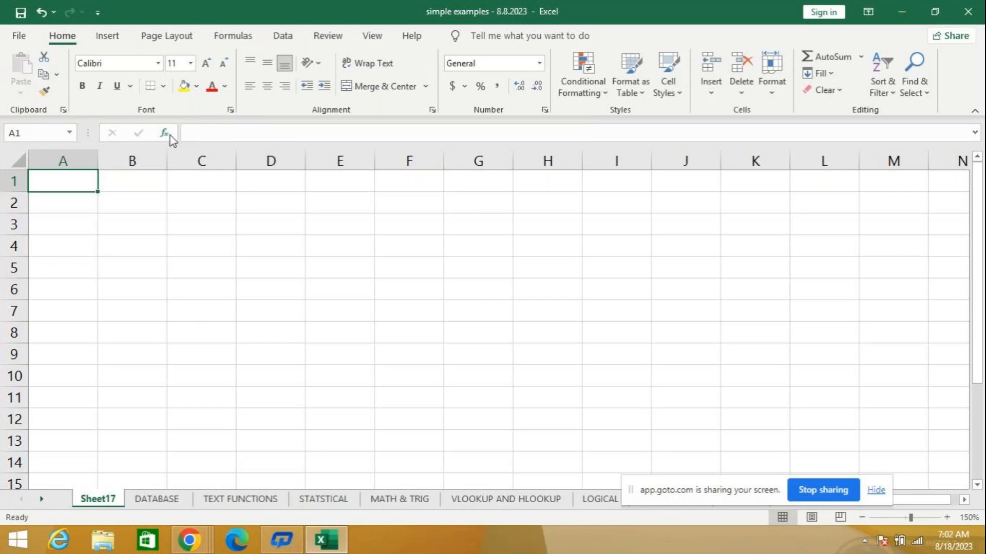
- Look up the ISERROR description among the Information functions for A1, without inserting the function
click(169, 135)
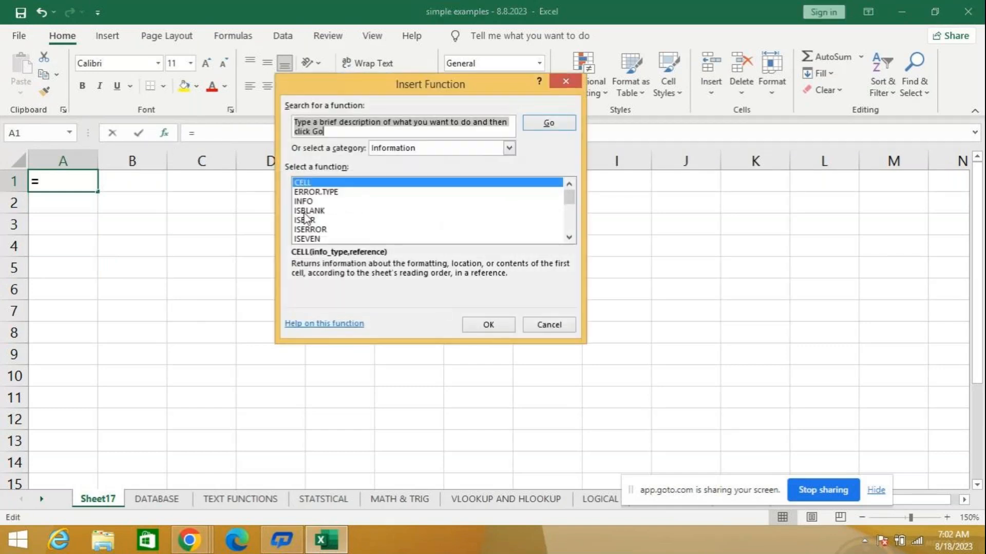
click(319, 229)
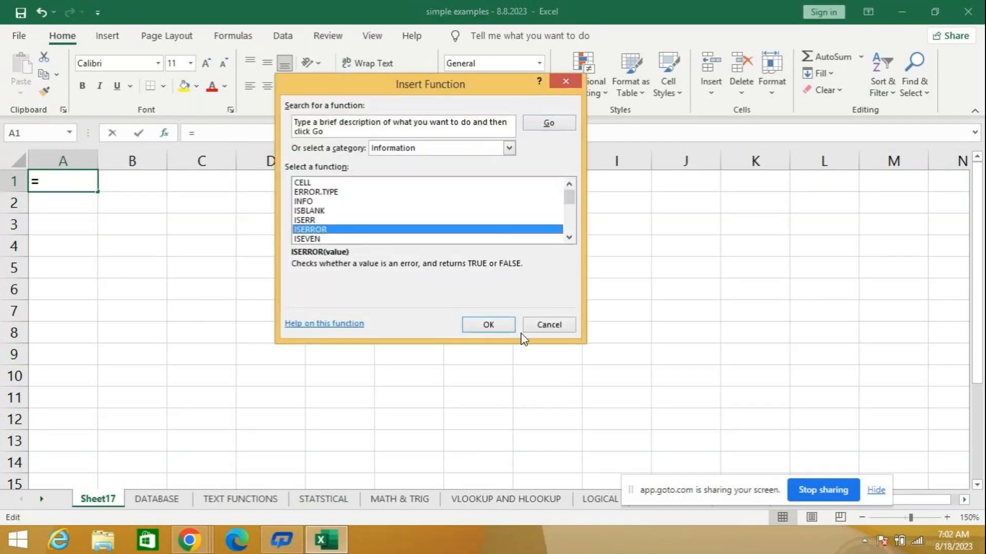
click(535, 325)
- Enter the division formula =5/2 in cell A1
mouse_move(983, 272)
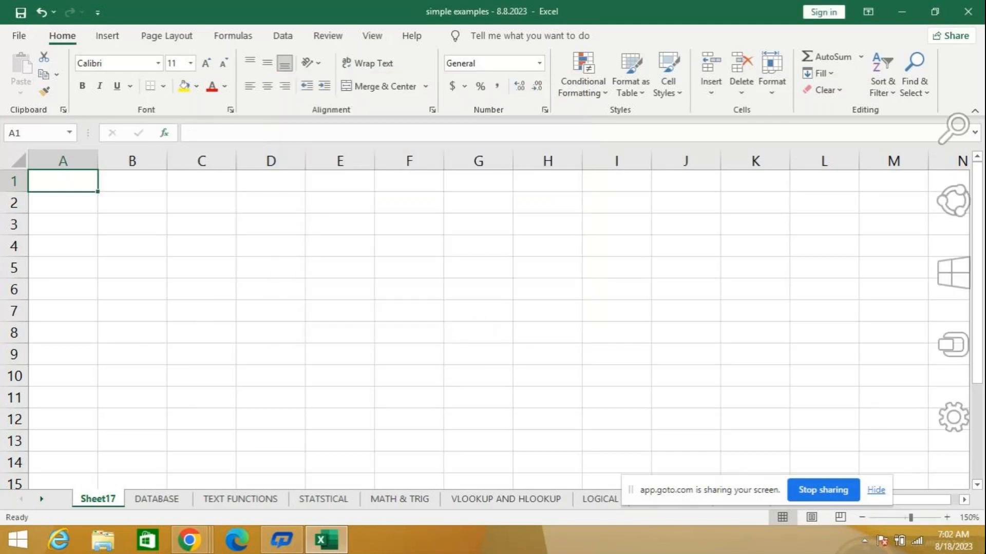
click(946, 517)
click(946, 517)
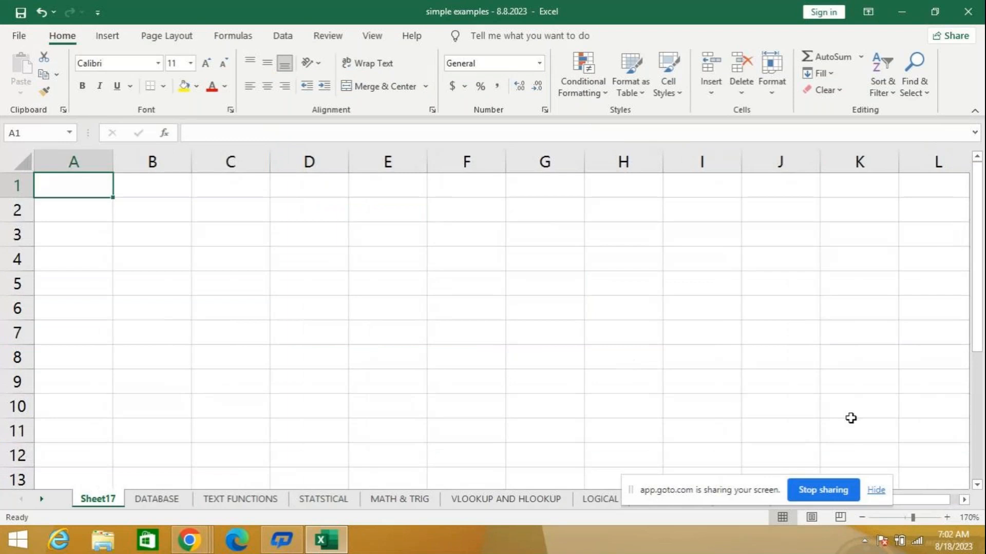
text(=)
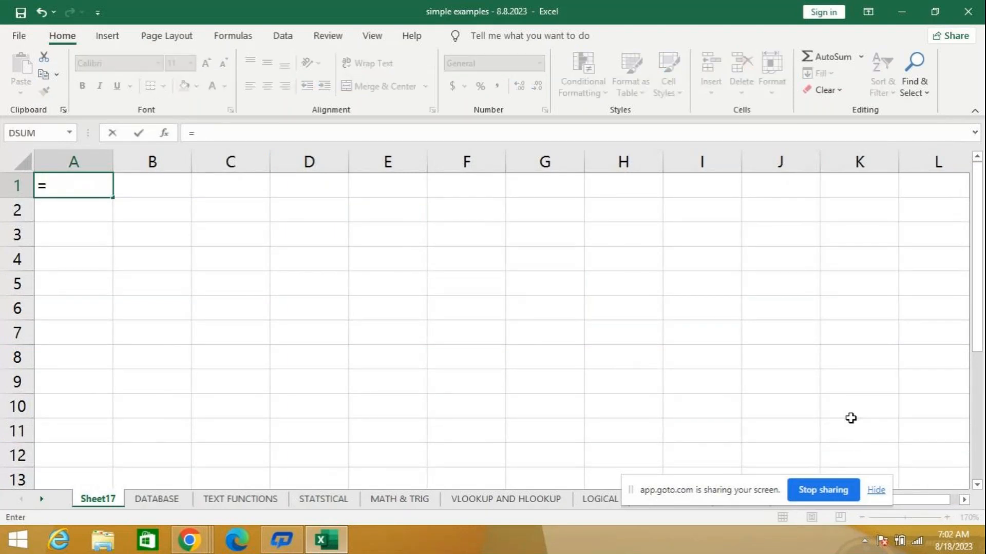
text(5/2)
key(Return)
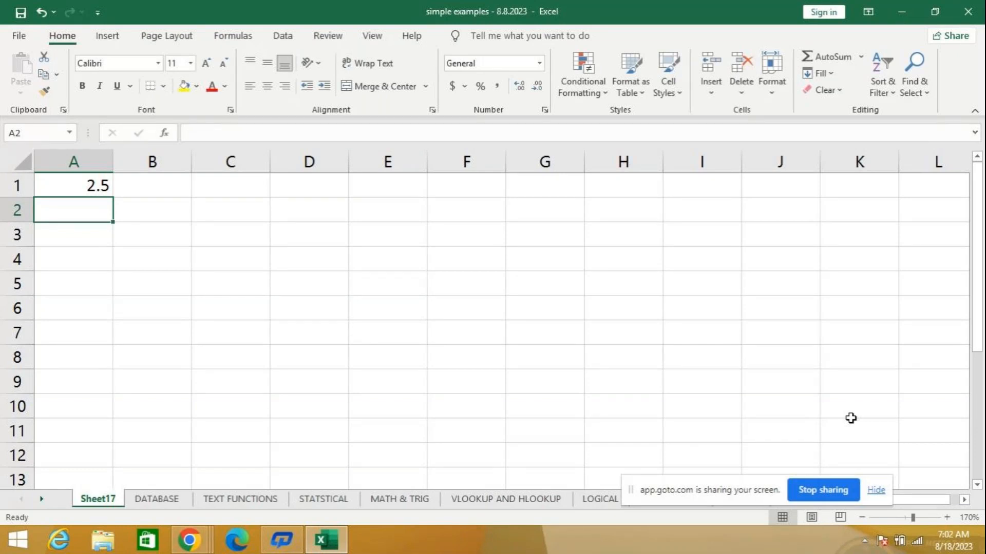
- Change the divisor of the formula in A1 to zero so that it reads =5/0
key(Up)
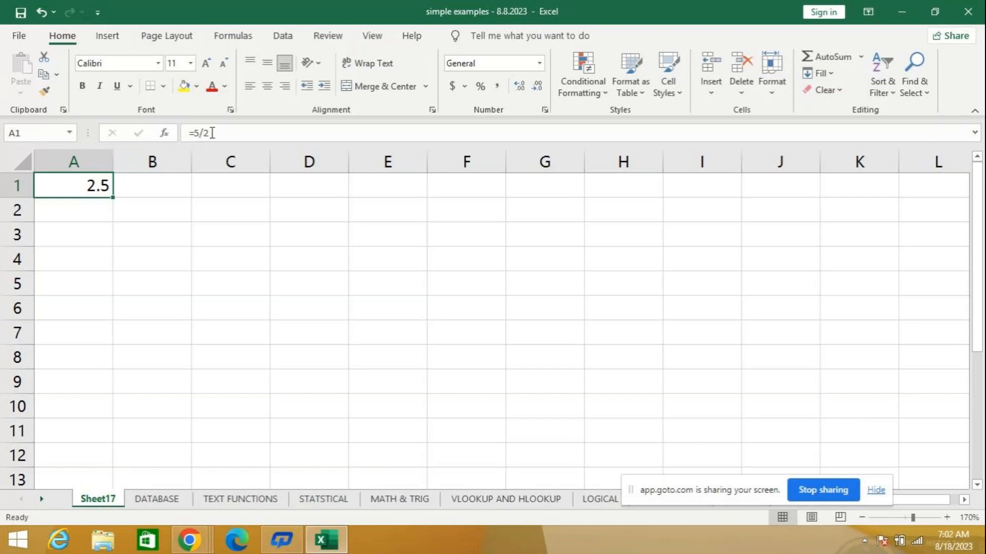
key(F2)
key(BackSpace)
text(0)
key(Return)
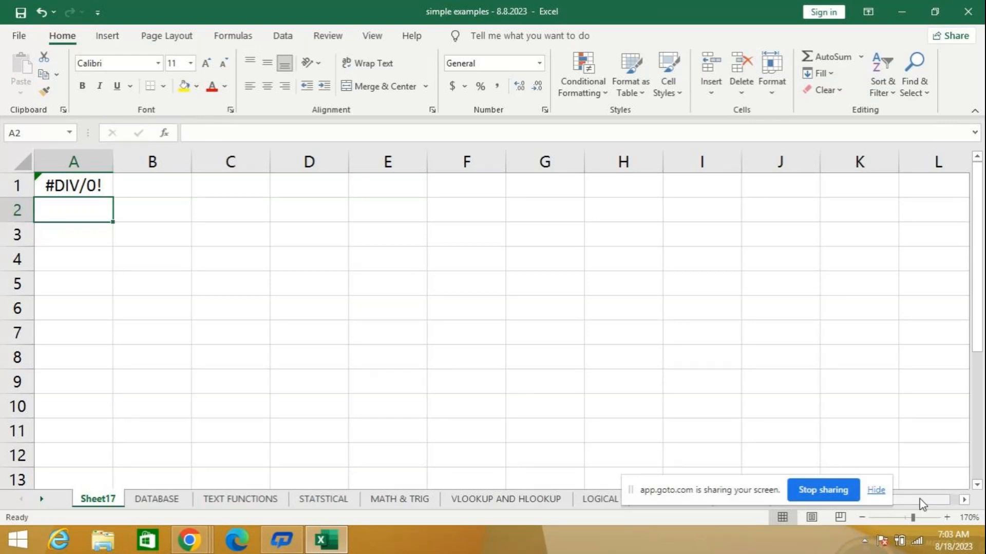
- Enter the formula =ISERROR(A1) in cell A2 to check whether the division in A1 is an error
text(=i)
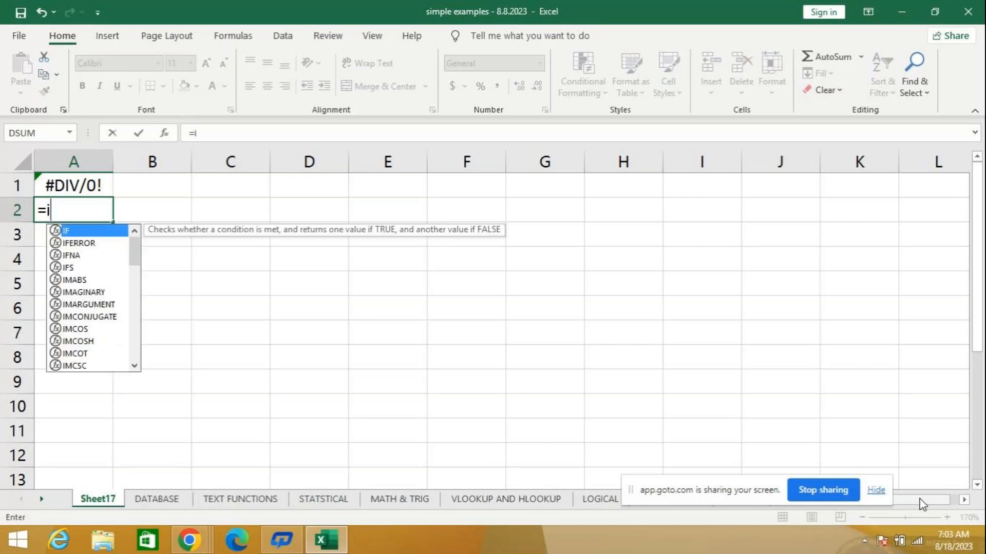
text(se)
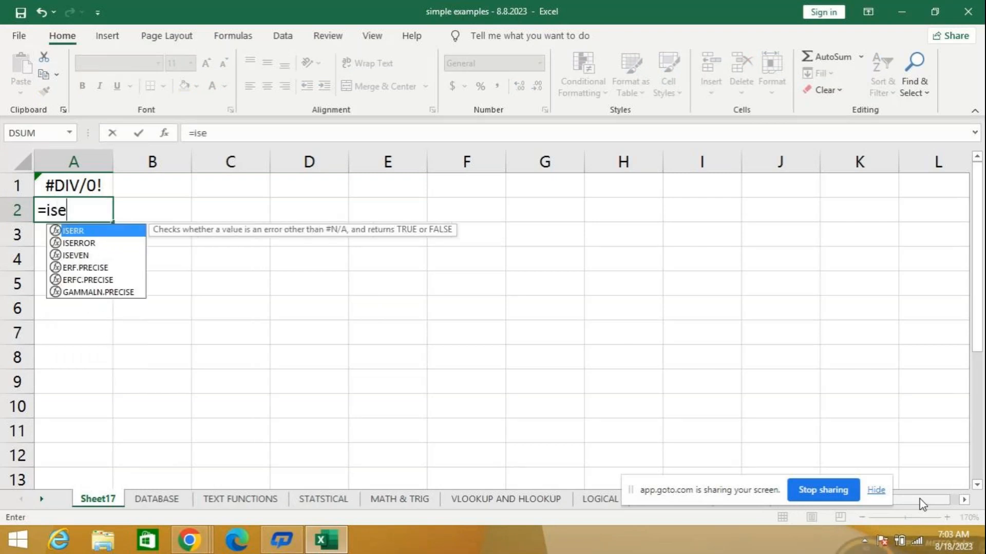
text(rr)
key(Down)
key(Tab)
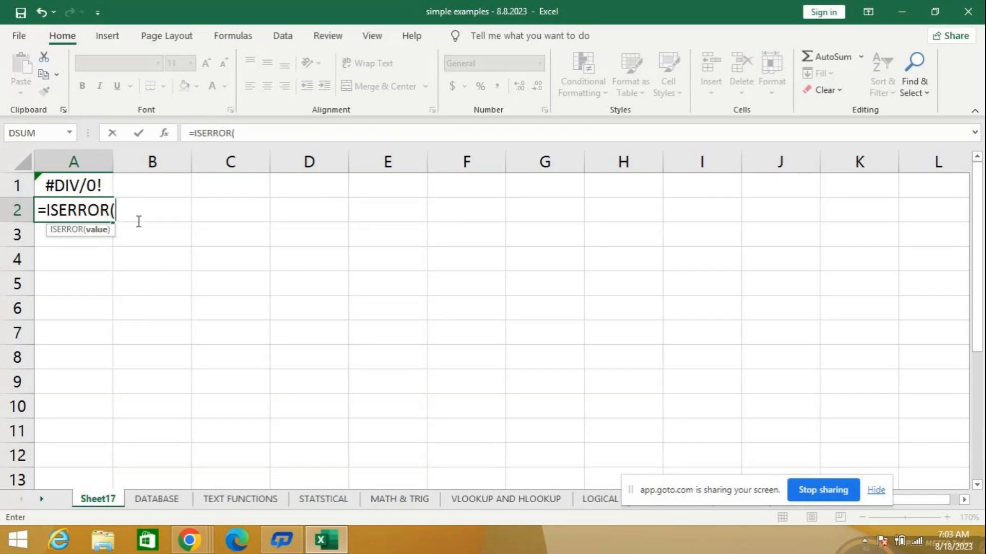
click(79, 186)
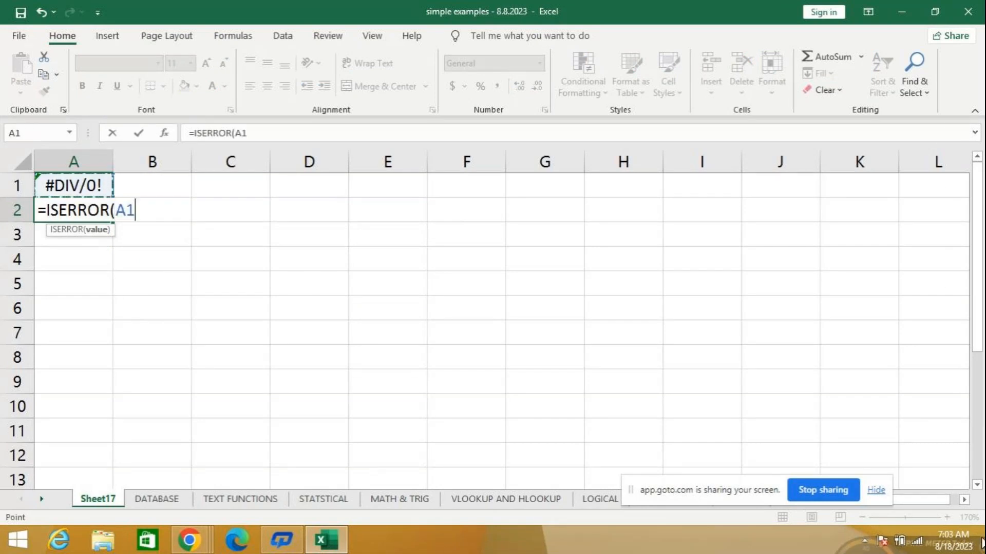
mouse_move(982, 543)
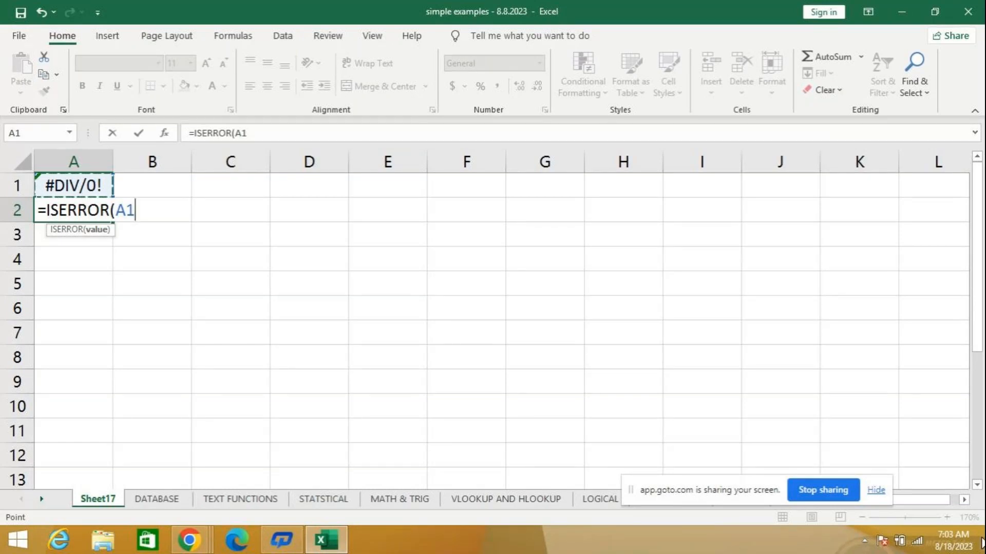
key(Return)
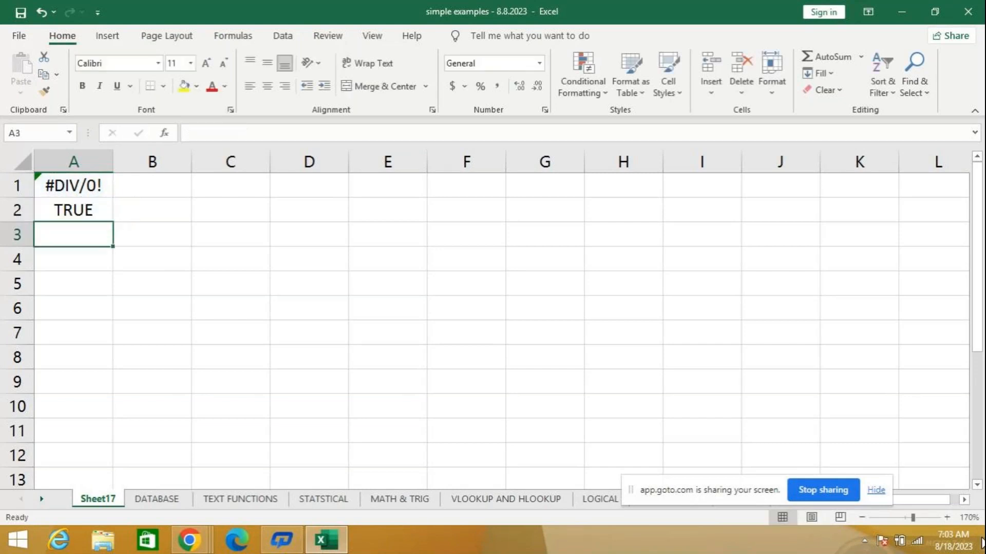
- Change the formula in A1 to =5/2 so that ISERROR in A2 evaluates a valid division
key(Up)
key(Up)
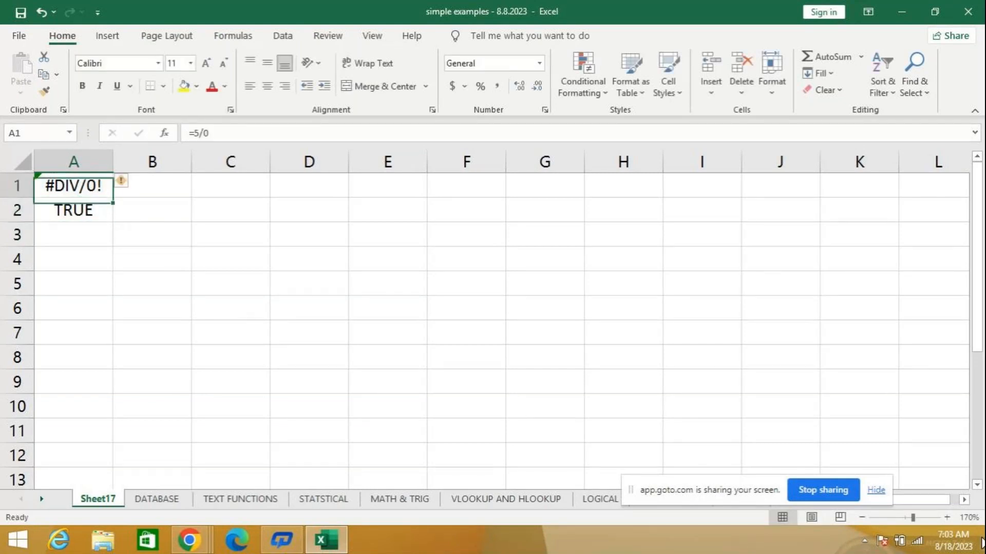
click(240, 135)
key(BackSpace)
text(2)
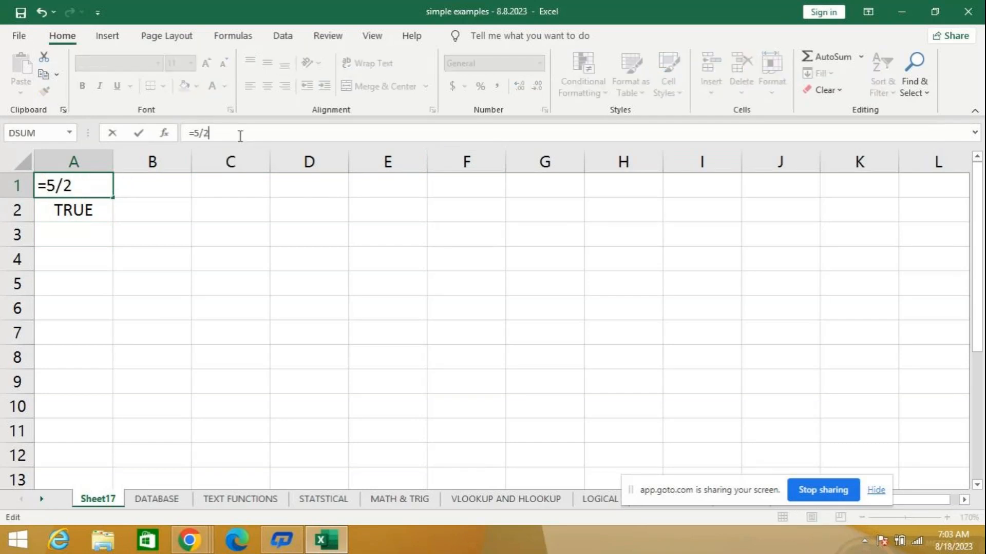
key(Return)
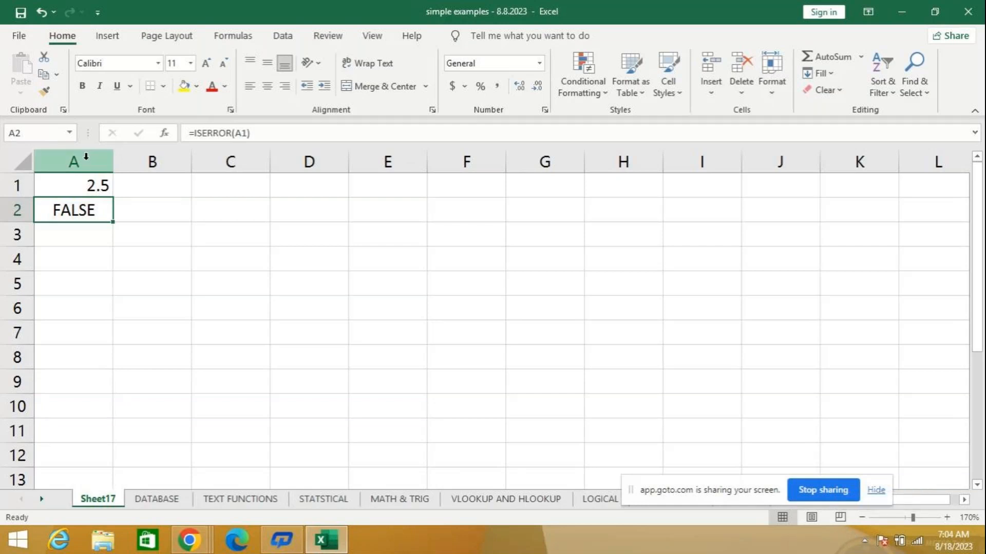
- Remove the 5/2 expression from the formula in A1 and enter =5/2 there again
click(72, 193)
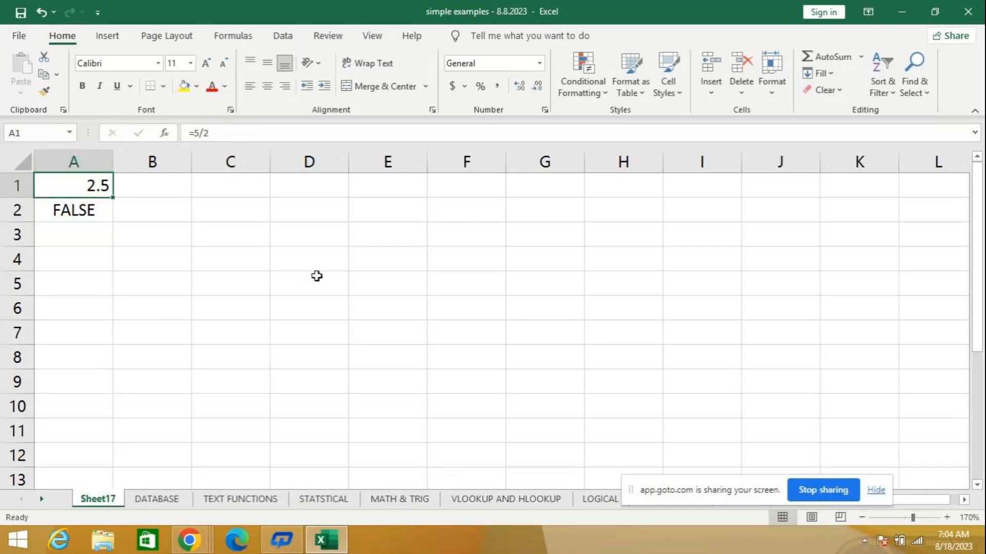
key(F2)
key(BackSpace)
key(BackSpace)
key(BackSpace)
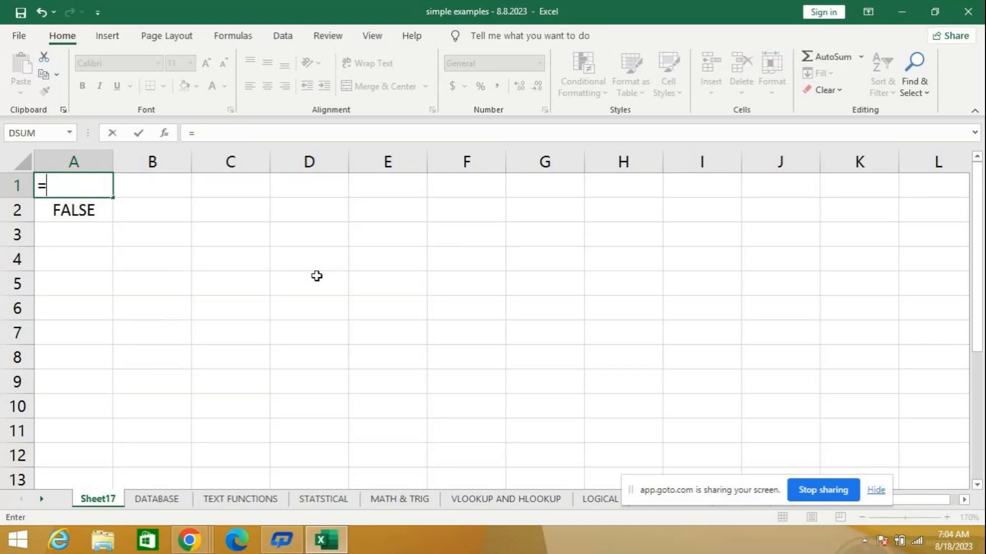
text(5/2)
key(Return)
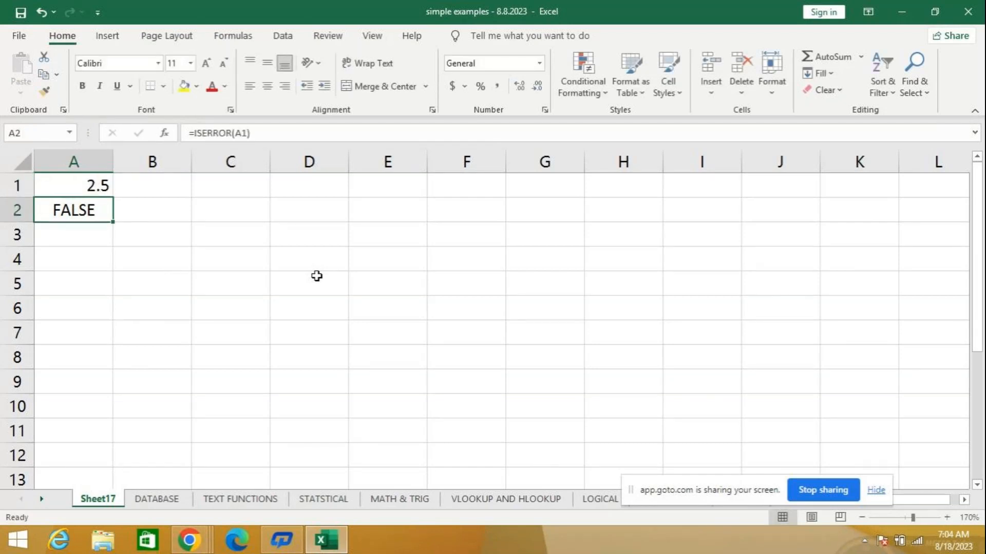
- Re-enter the formula =ISERROR(A1) in cell A2 over the existing one
text(=iss)
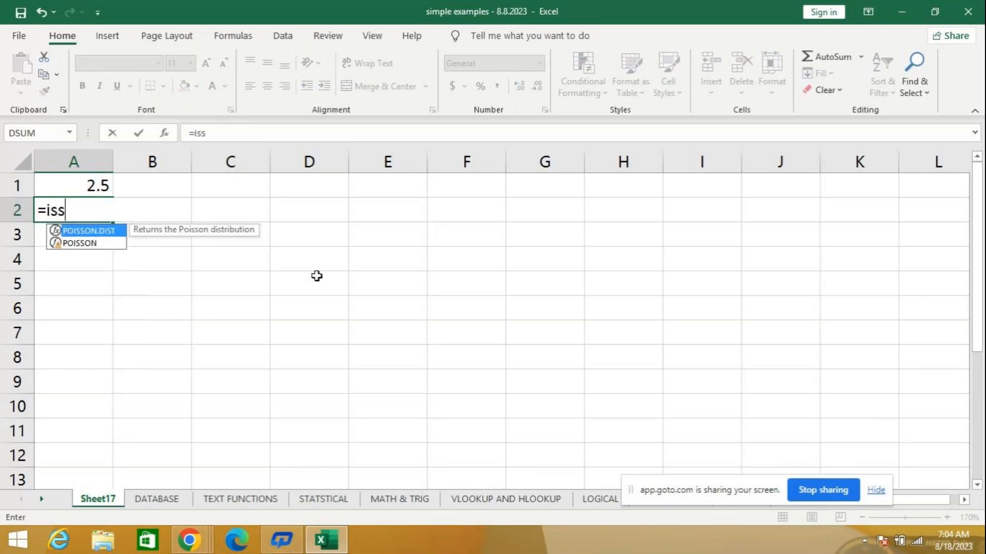
text(e)
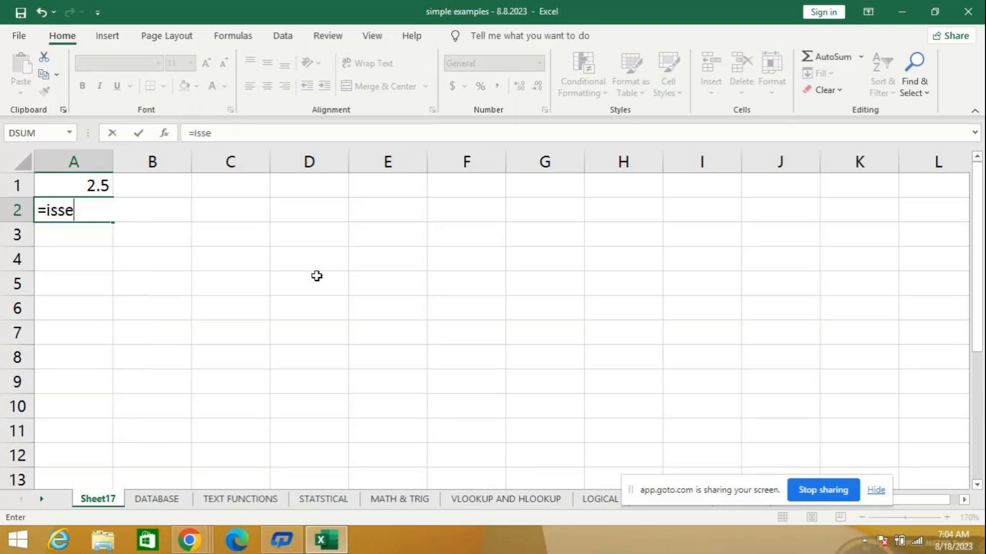
key(BackSpace)
key(BackSpace)
text(err)
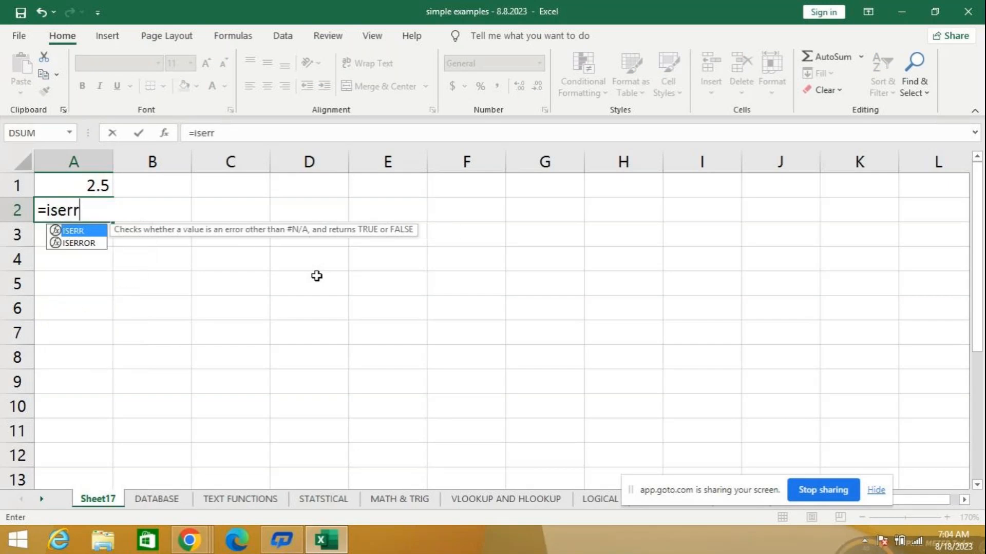
key(Down)
key(Tab)
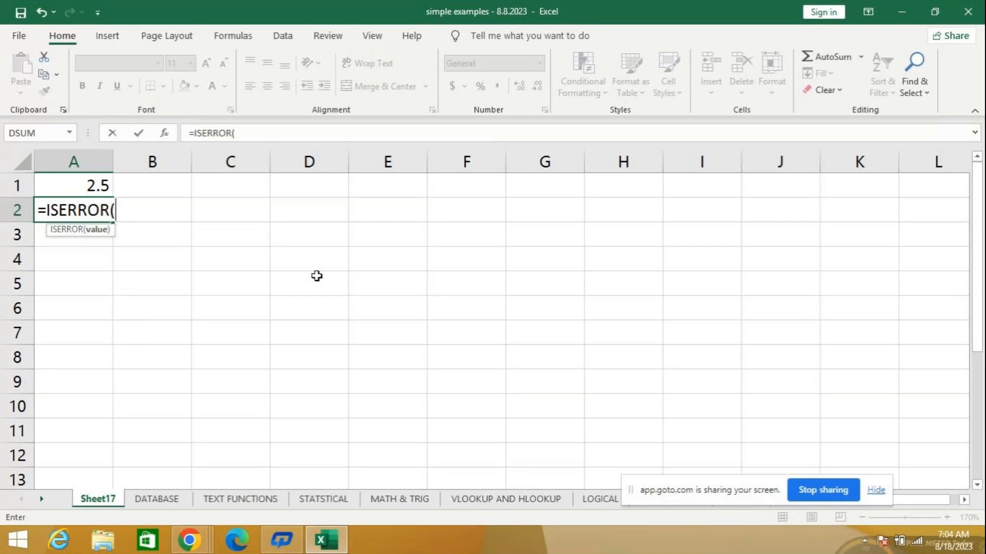
text(a1)
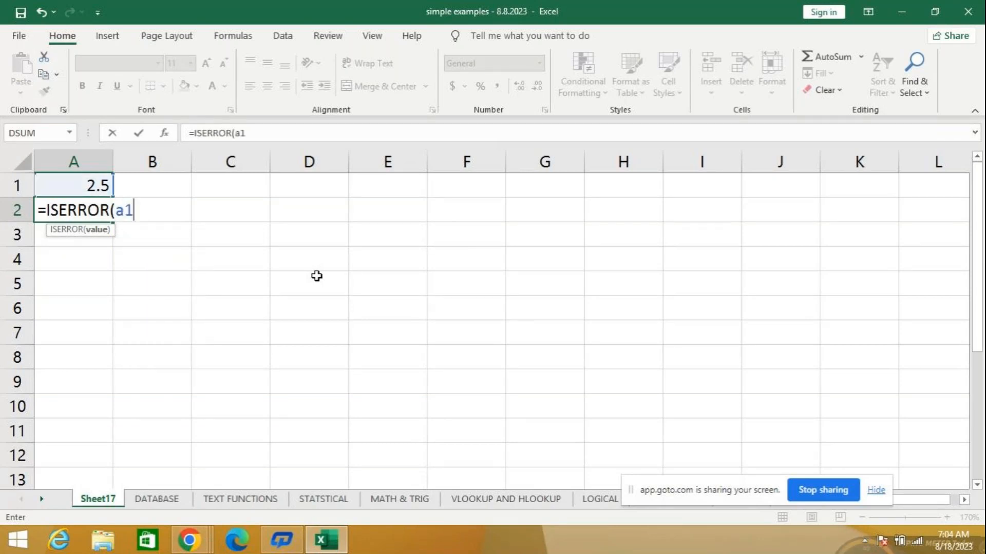
key(Return)
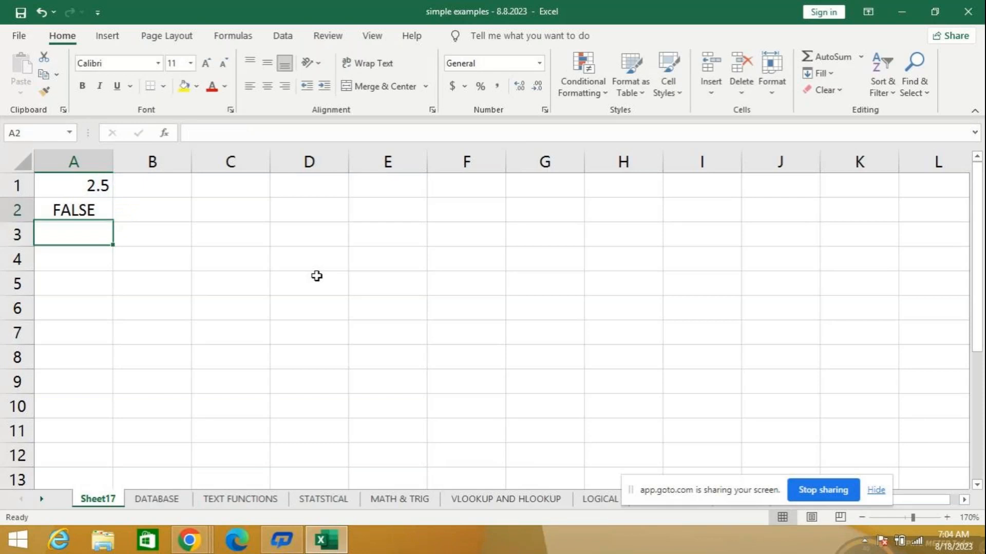
- Edit the formula in A1 to =5/0 so that the re-entered ISERROR formula evaluates a division by zero
key(Up)
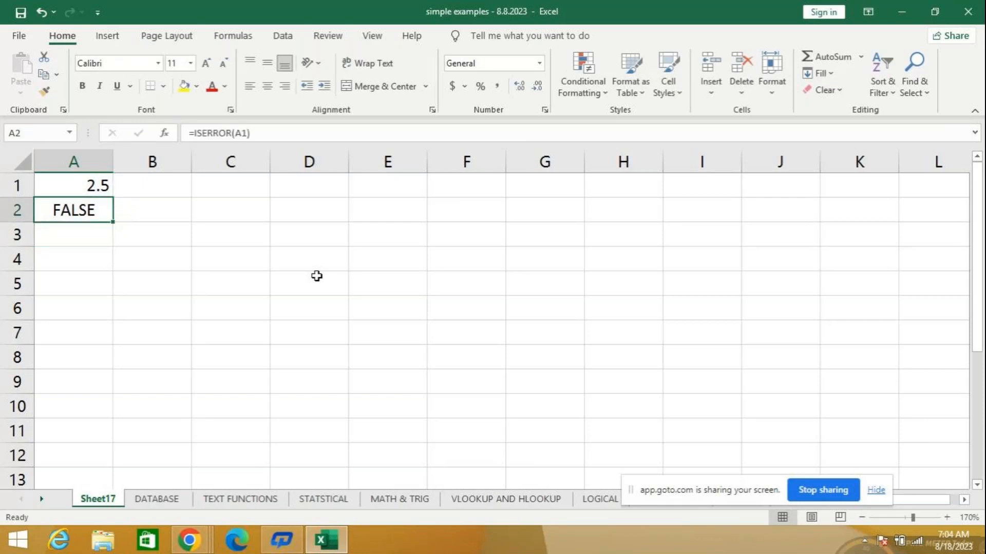
key(Up)
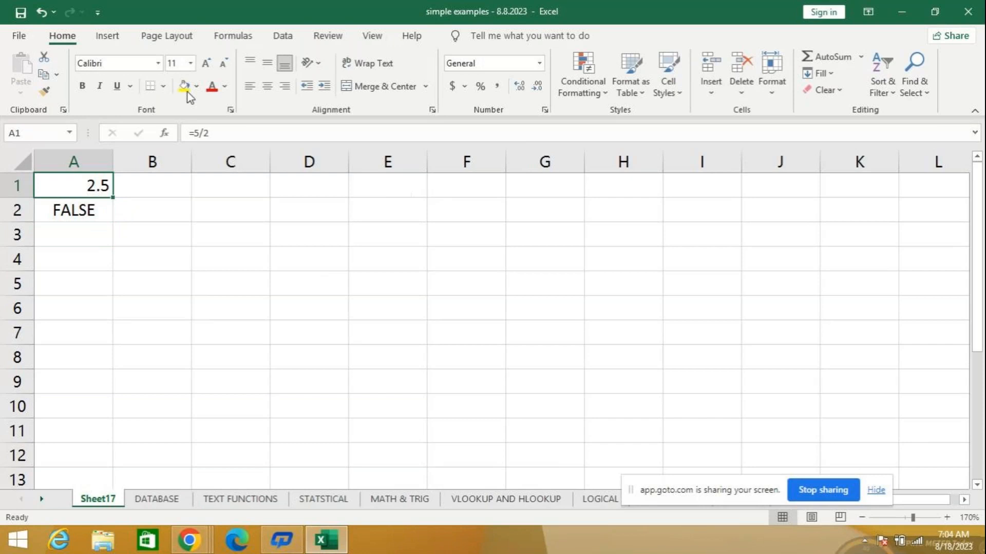
click(236, 135)
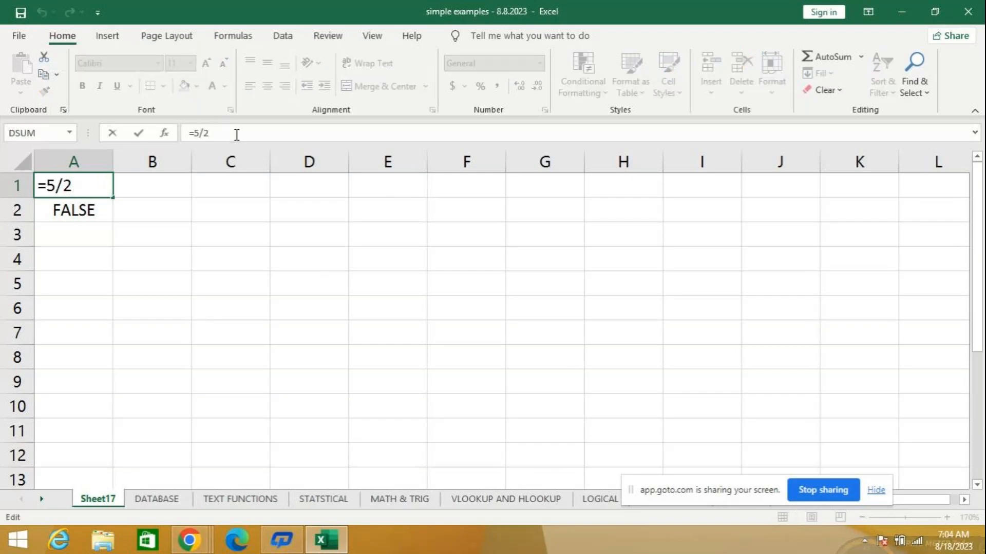
key(BackSpace)
text(0)
key(Return)
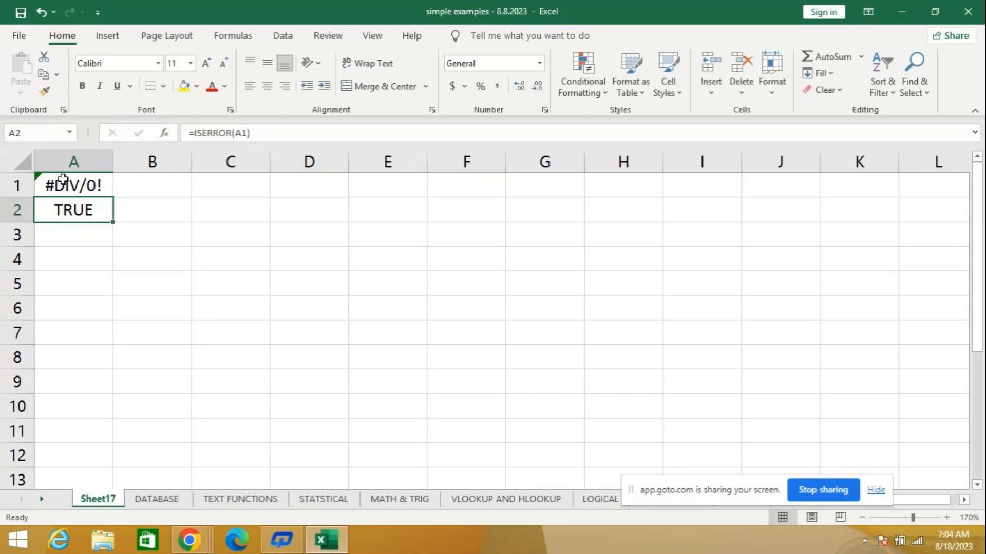
- Enter the number 8 in cell D1 as the test value for an even-number check
click(308, 187)
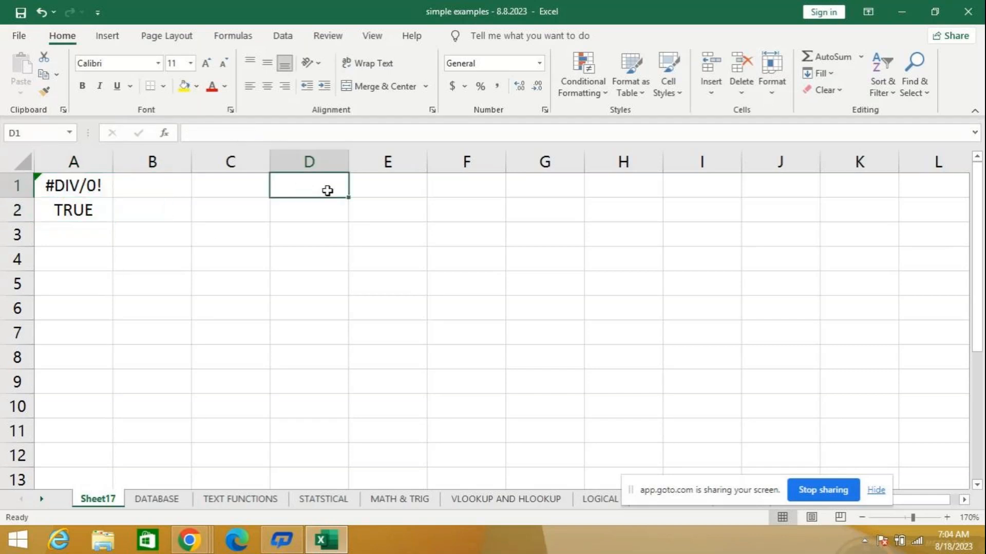
text(9)
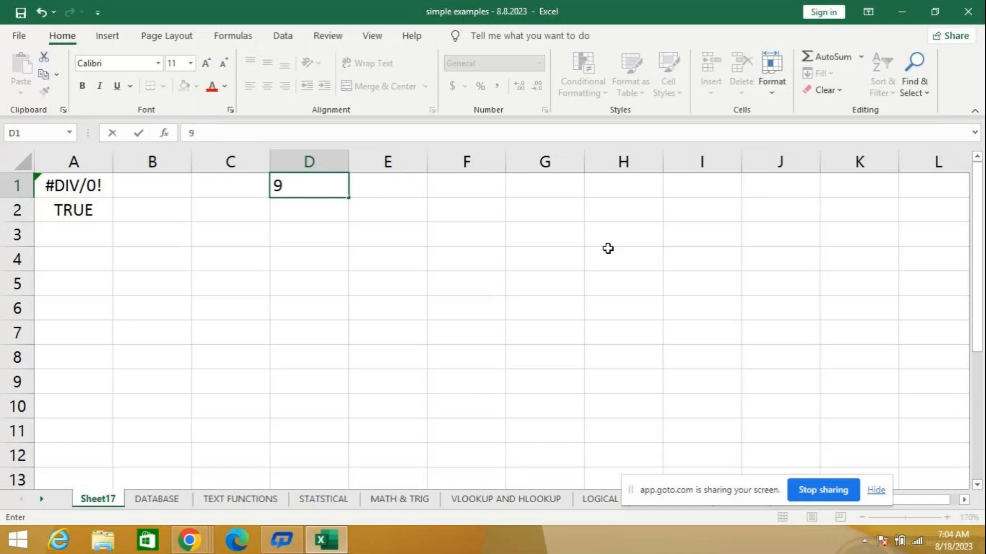
key(BackSpace)
text(8)
key(Return)
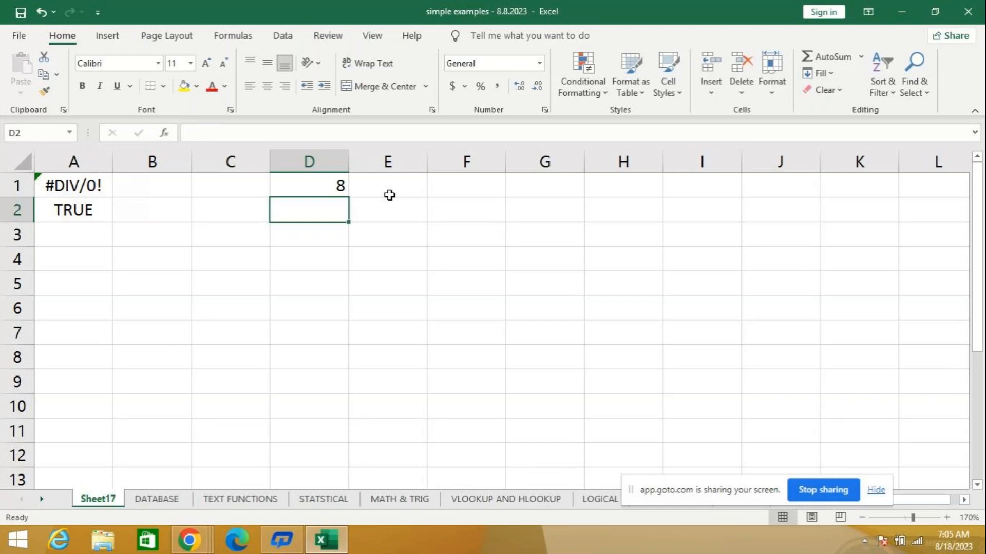
- Enter the formula =ISEVEN(D1) in cell D2 to check whether the number above is even
text(=)
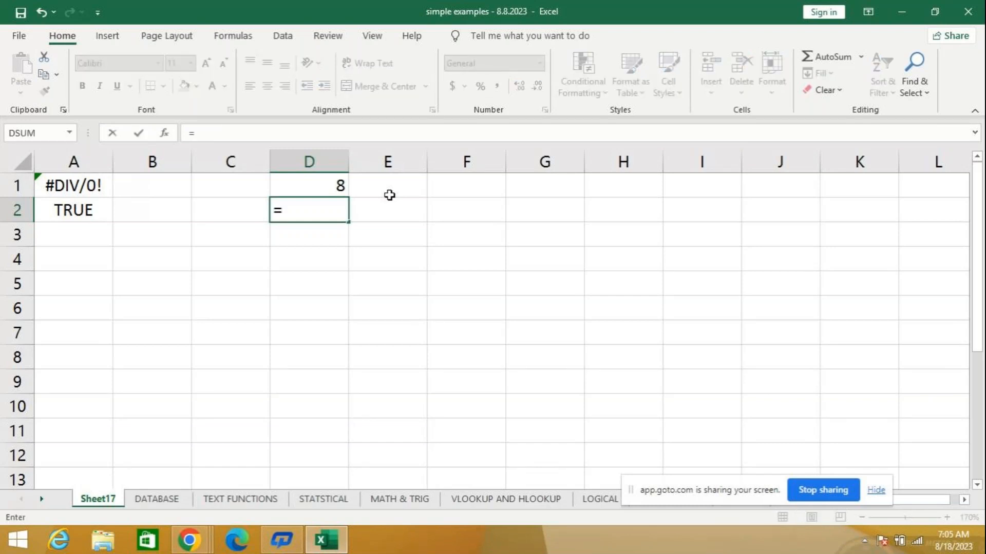
text(ise)
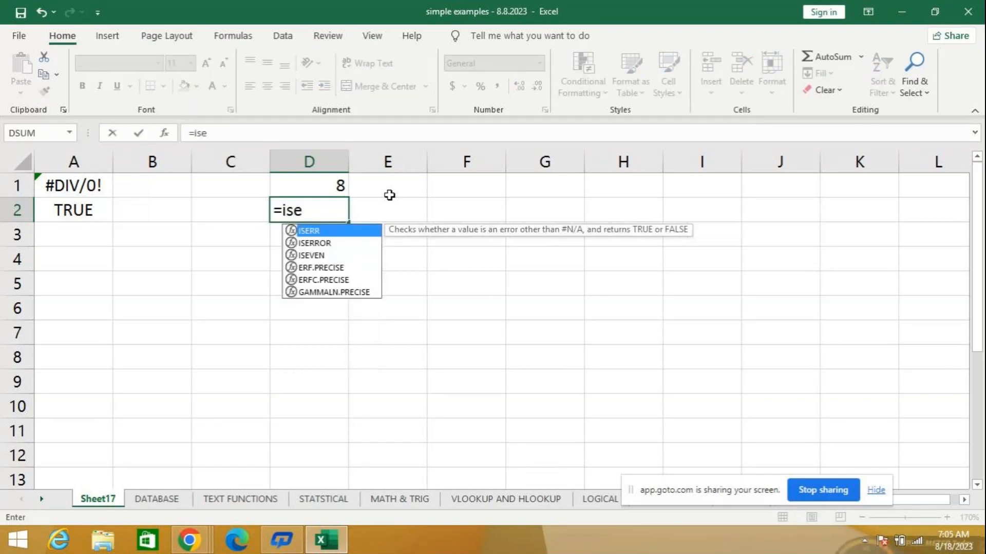
text(v)
key(Tab)
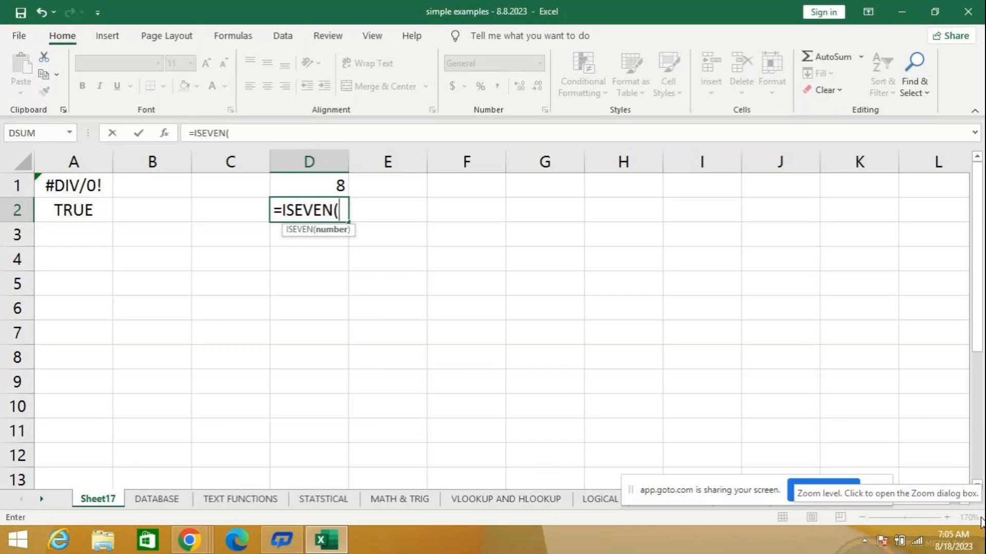
text(d)
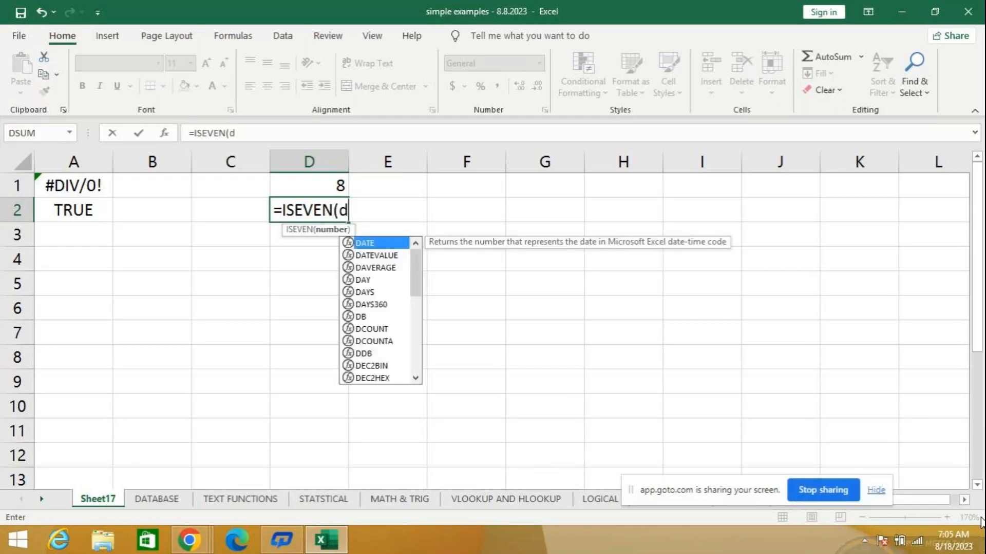
text(1))
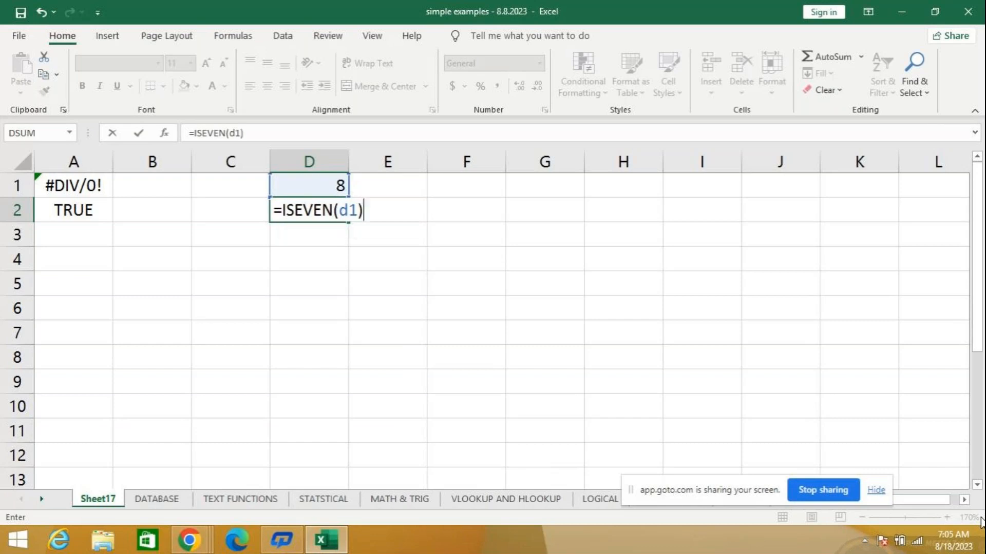
key(Return)
key(Up)
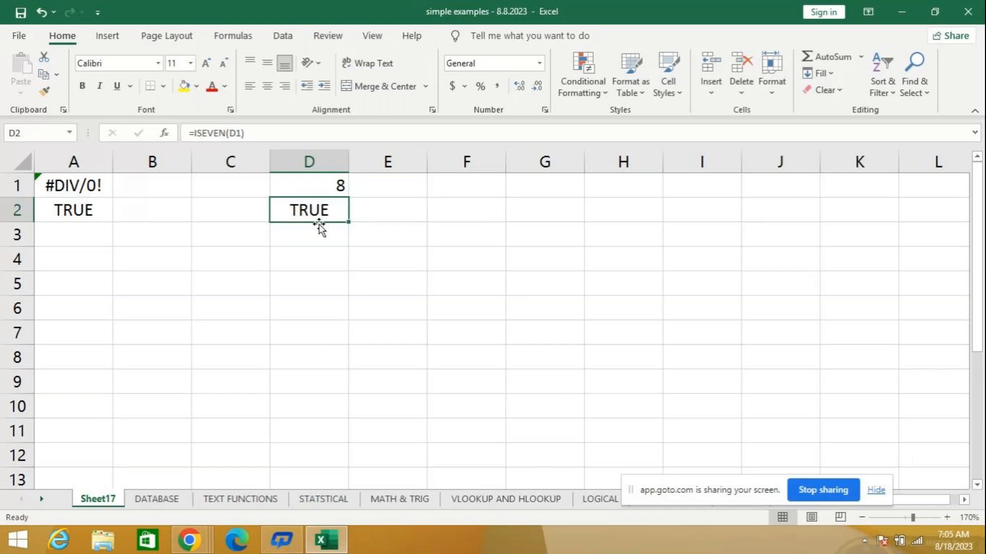
- Change the number in D1 first to 5 and finally to 6 so that ISEVEN evaluates an odd and an even value
click(311, 186)
text(5)
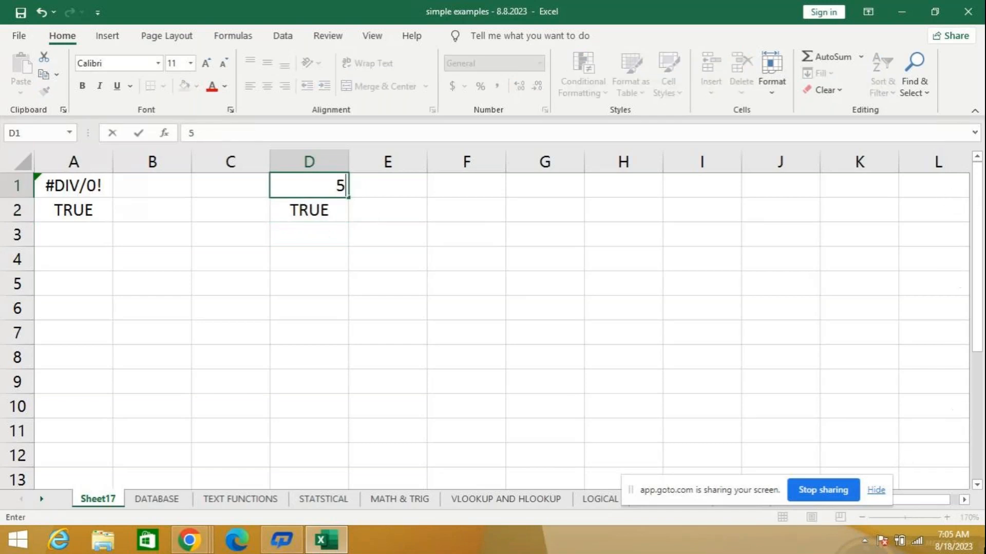
key(Return)
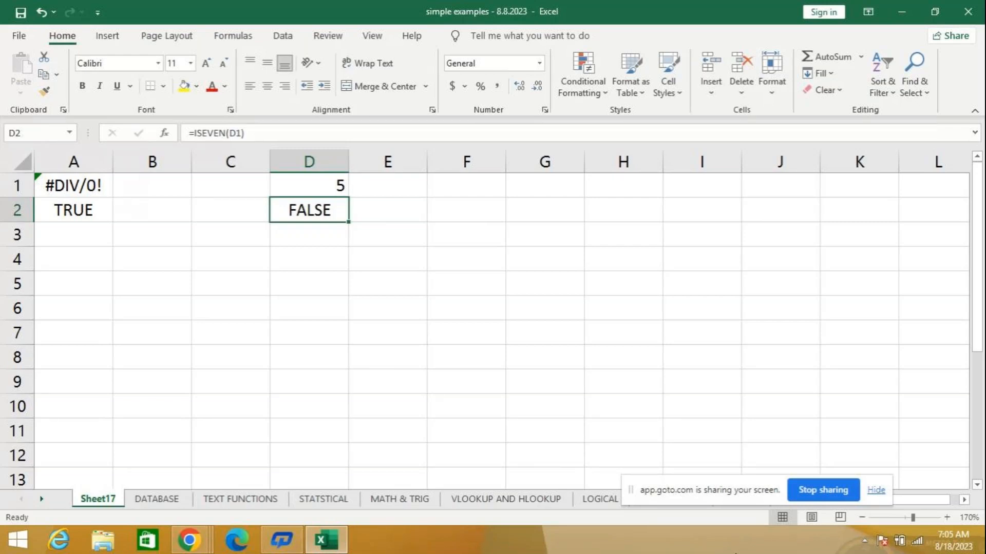
key(Up)
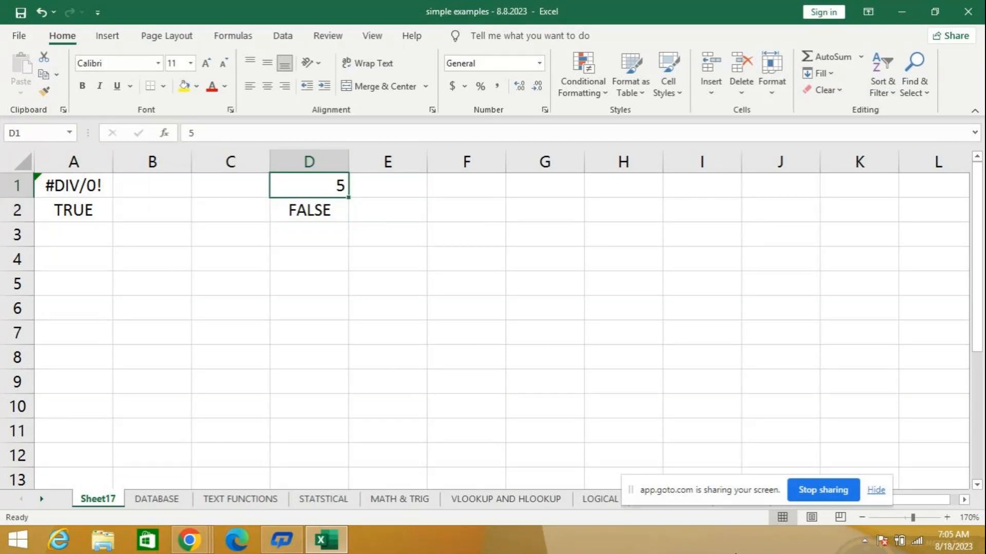
text(6)
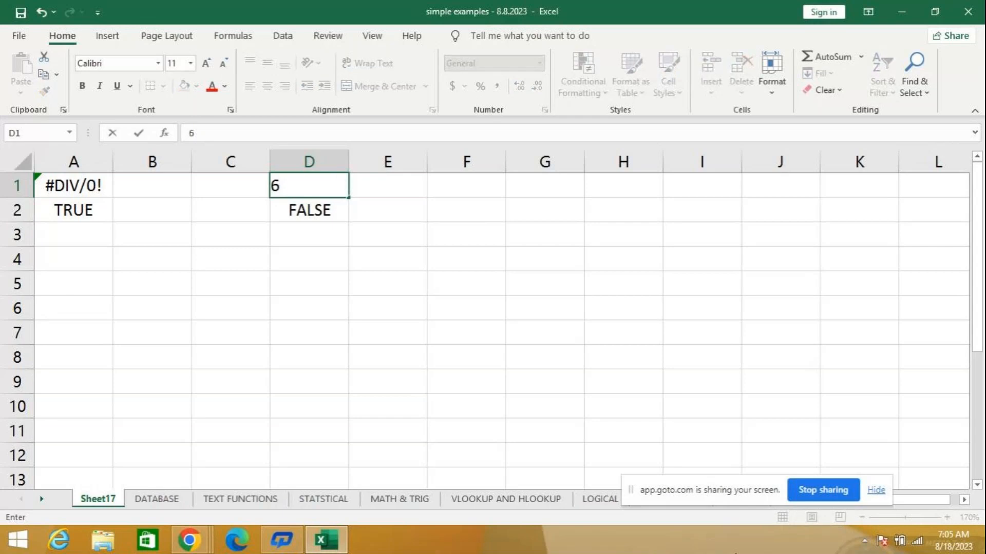
key(Return)
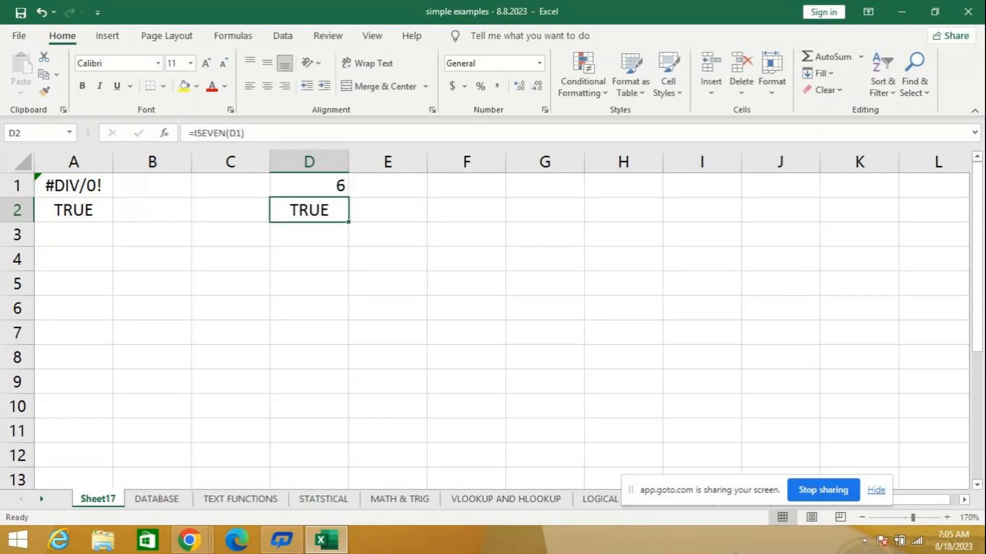
- Re-enter the formula =ISEVEN(D1) in cell D2 over the existing one
text(=)
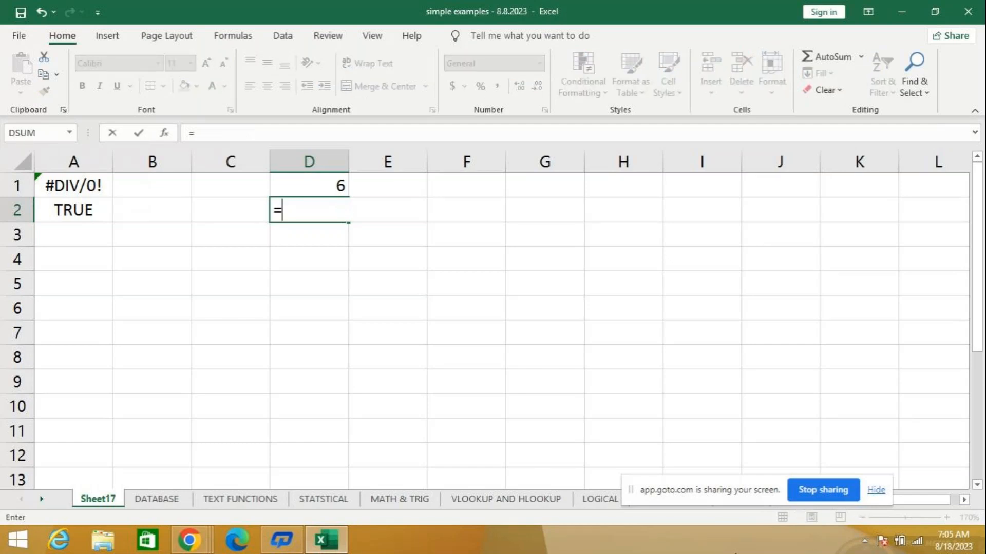
text(ise)
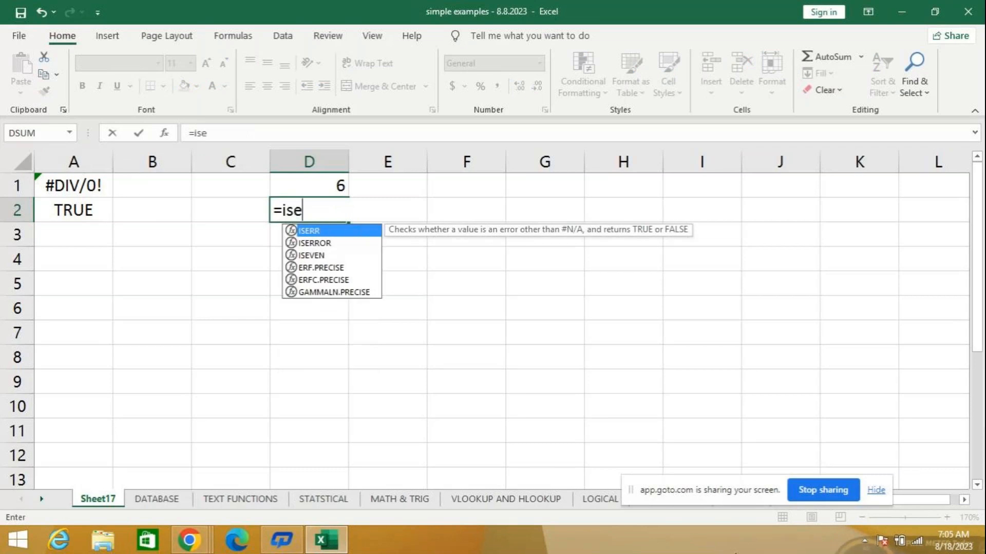
key(Down)
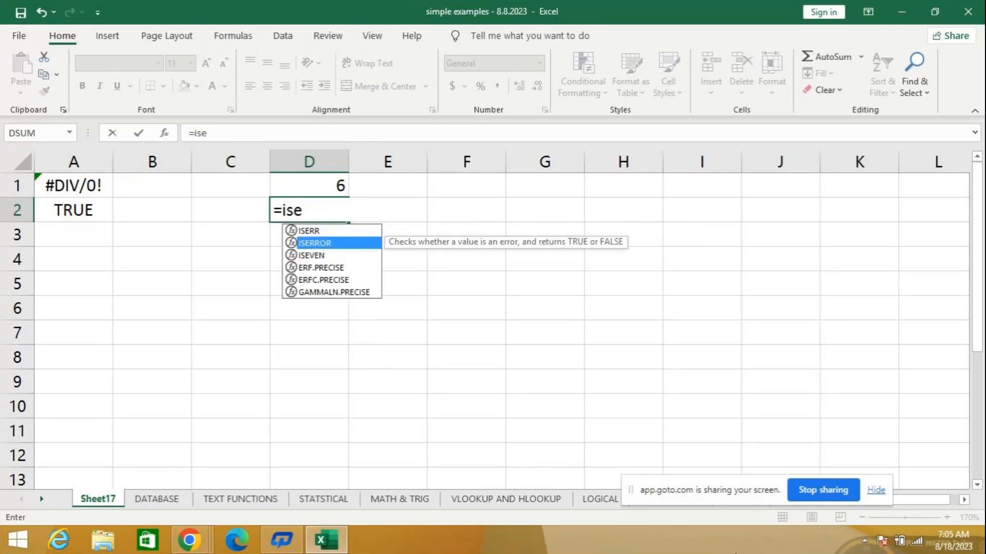
key(Down)
key(Tab)
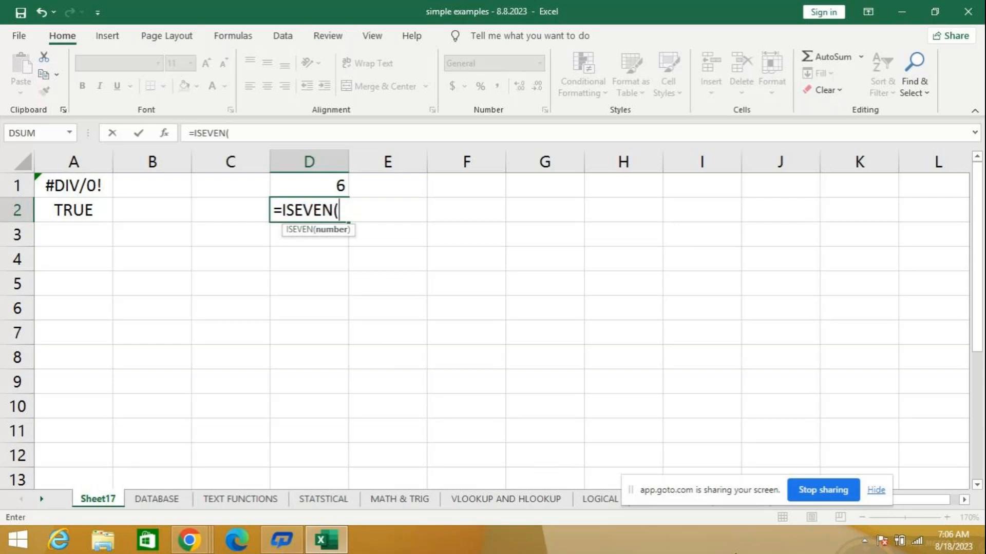
text(d1)
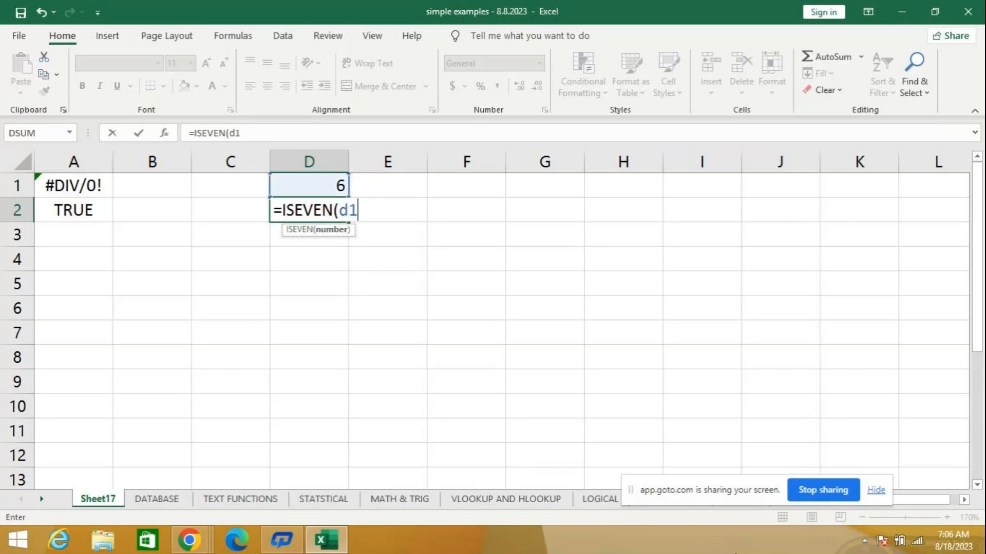
text())
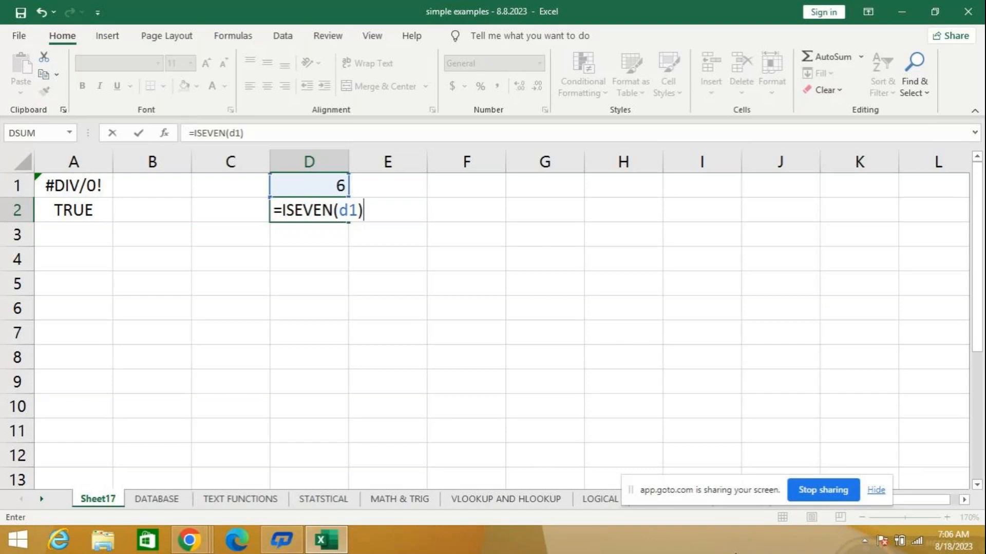
key(Return)
key(Up)
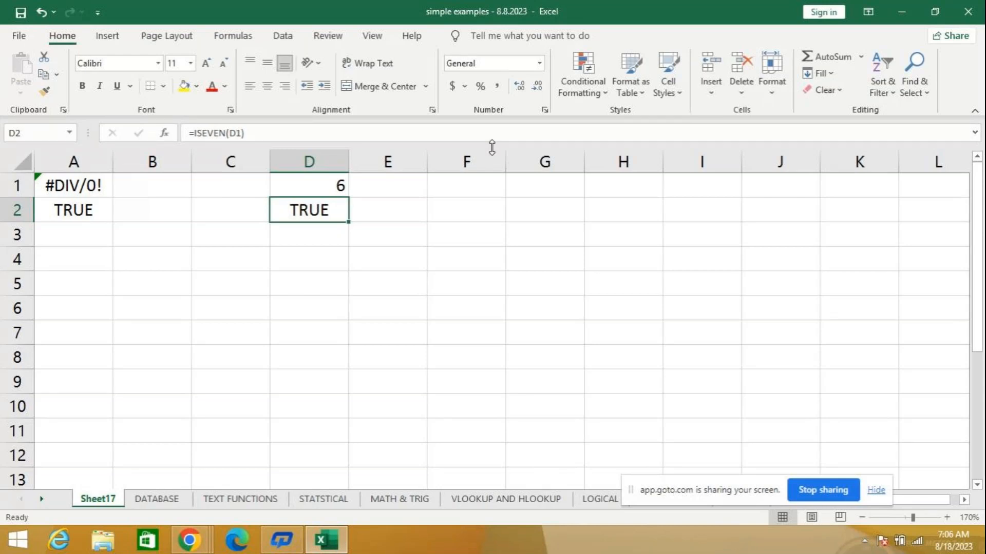
- Enter 5 in cell F1 and check whether it is odd with the formula =ISODD(F1) in F2
click(471, 186)
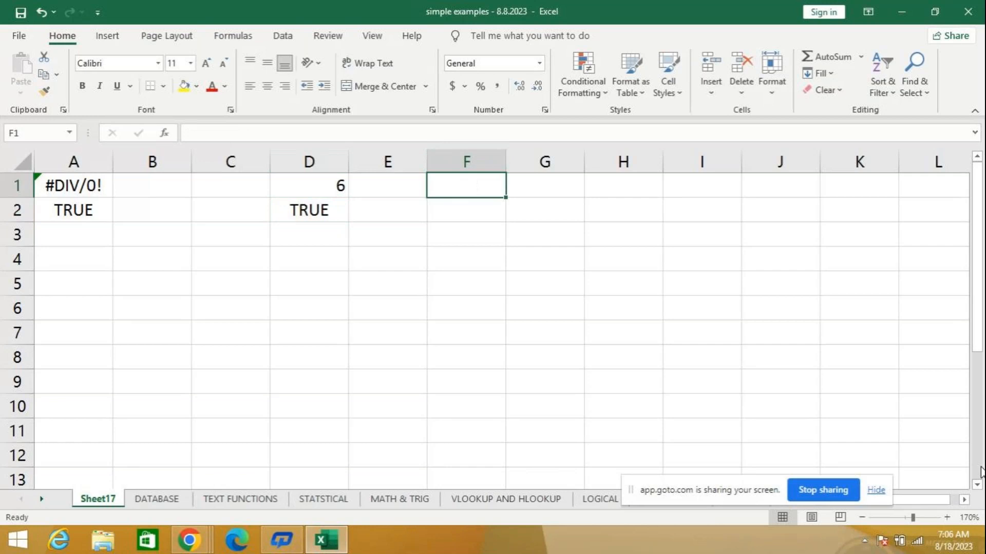
text(5)
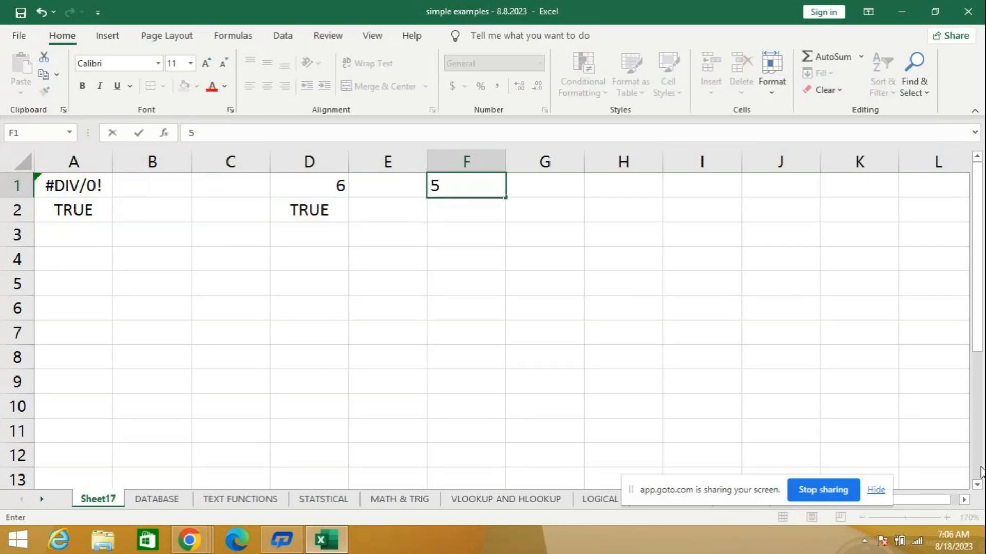
key(Return)
text(=)
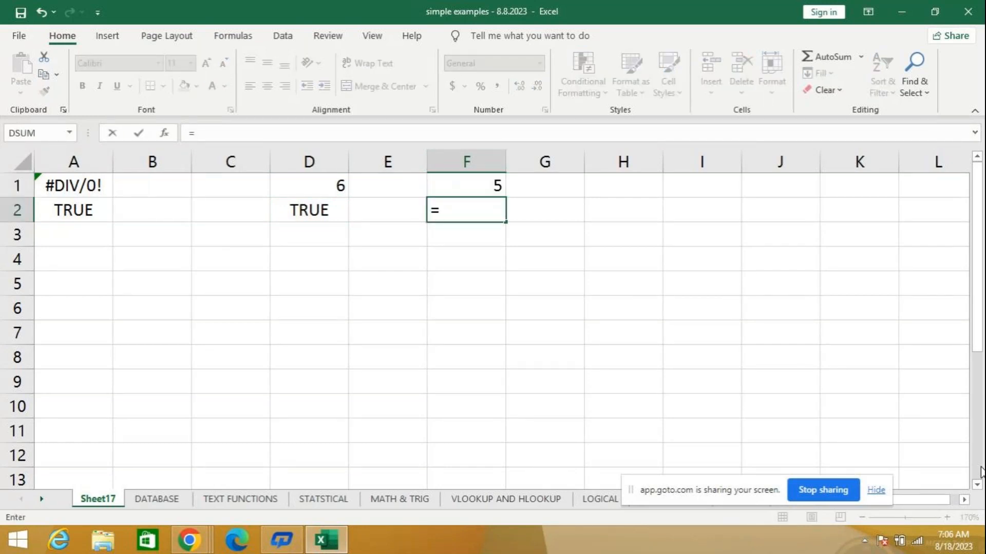
text(isodd()
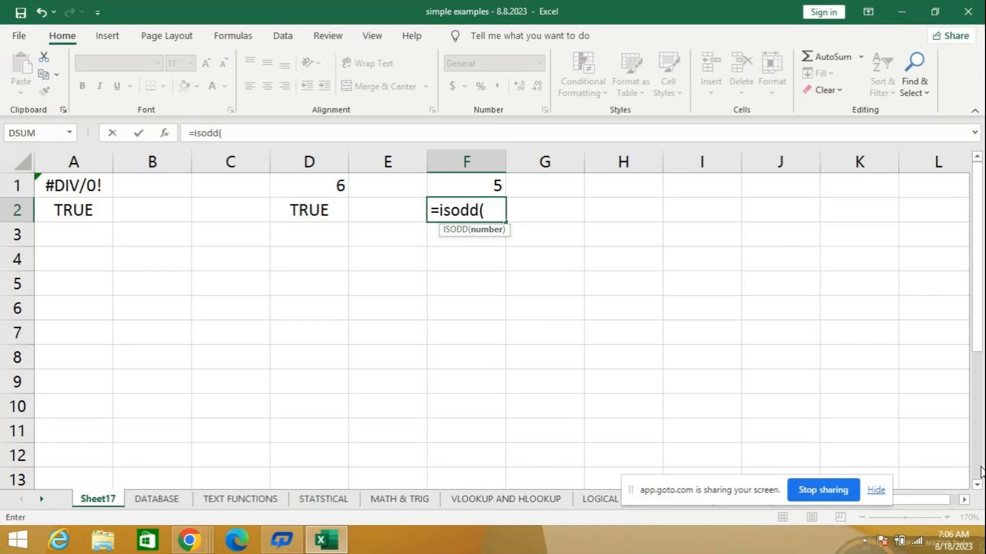
text(f)
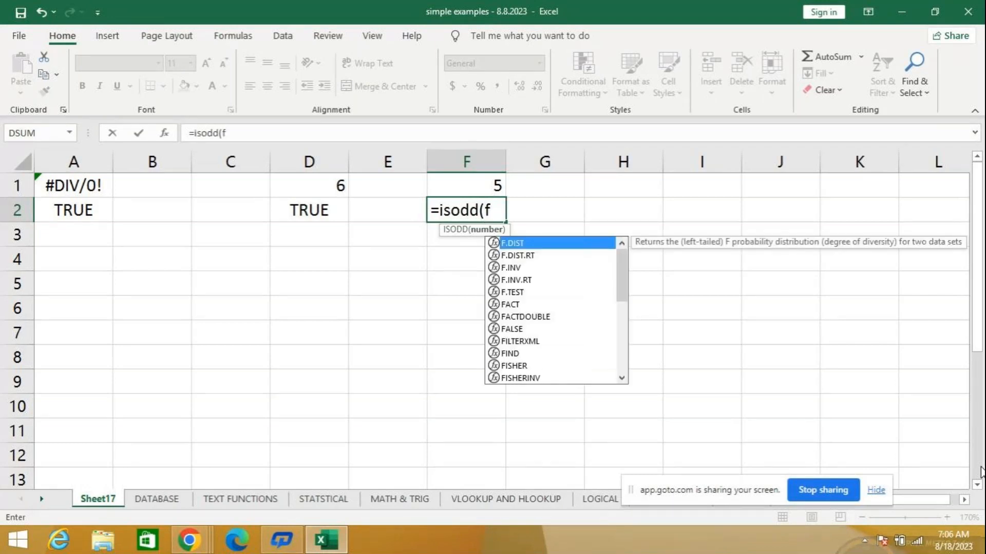
text(1))
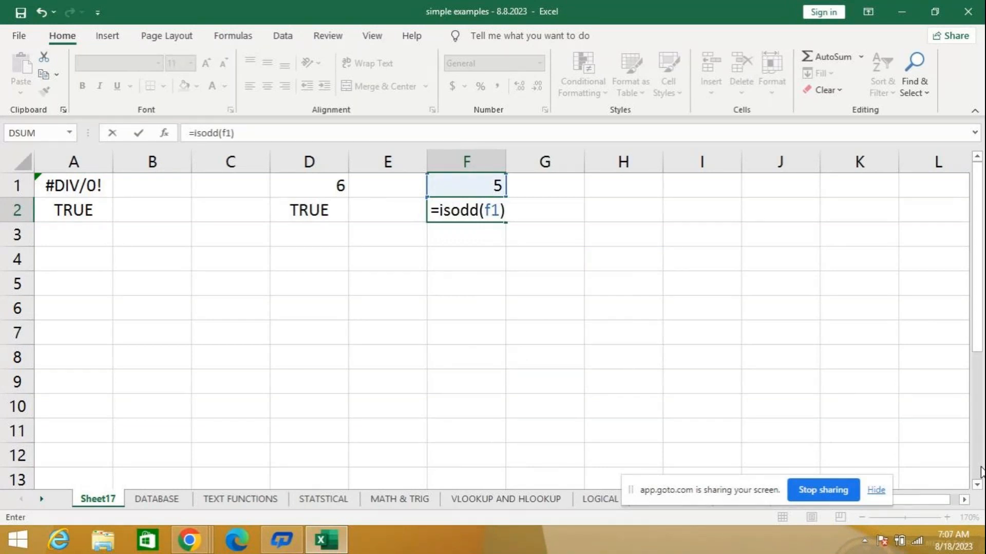
key(Return)
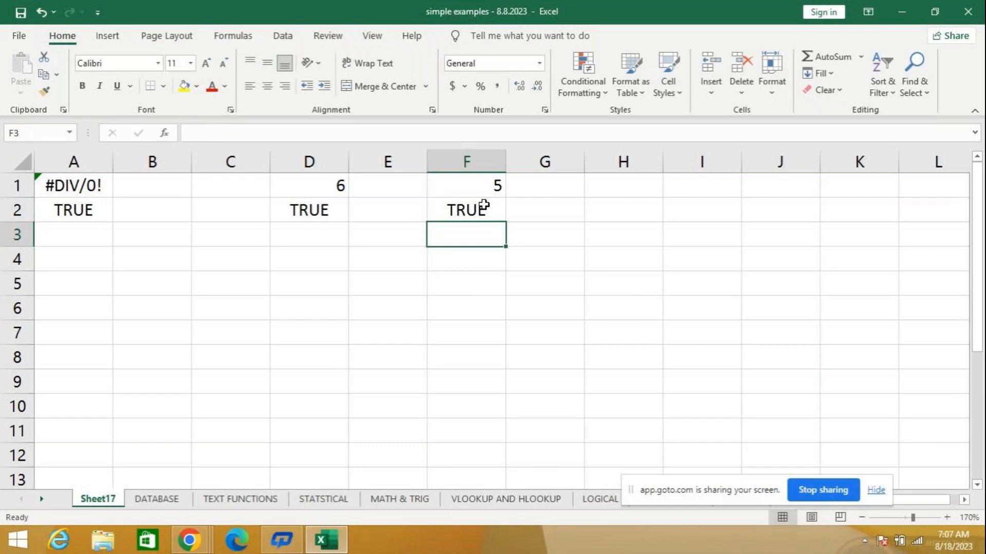
- Change the number in F1 to 2 so that ISODD evaluates an even value
click(495, 187)
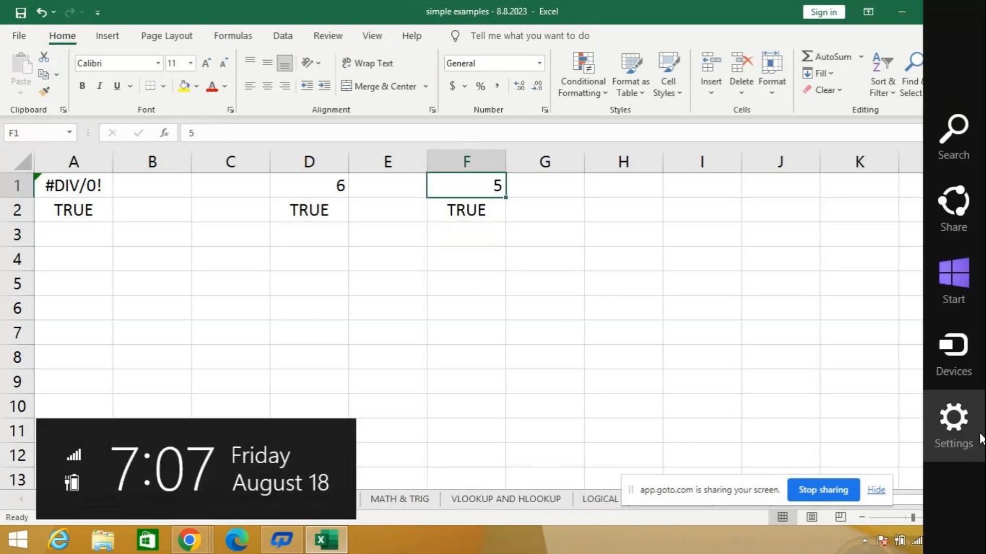
text(2)
key(Return)
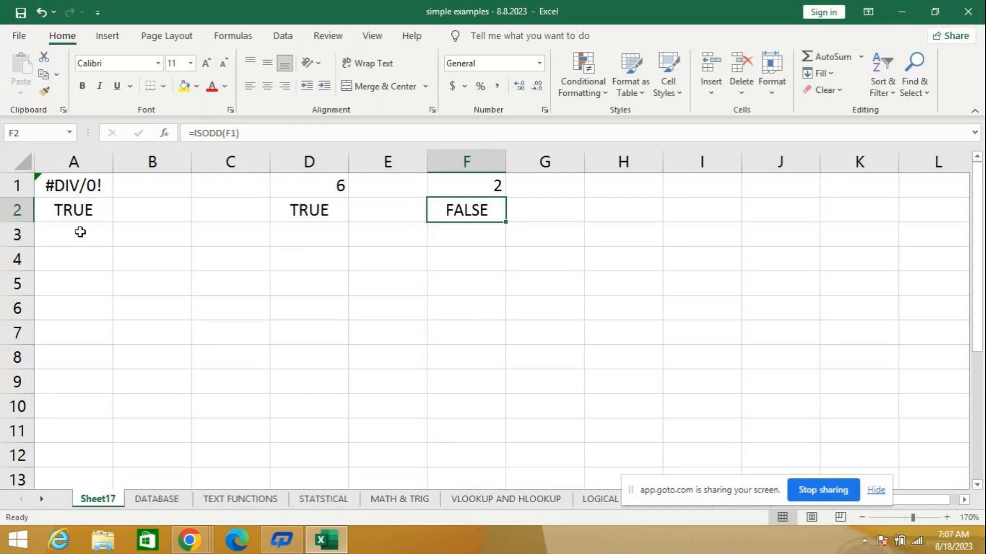
- From cell D4, look through the Information category of the Insert Function list and close it without inserting anything
click(343, 256)
click(162, 134)
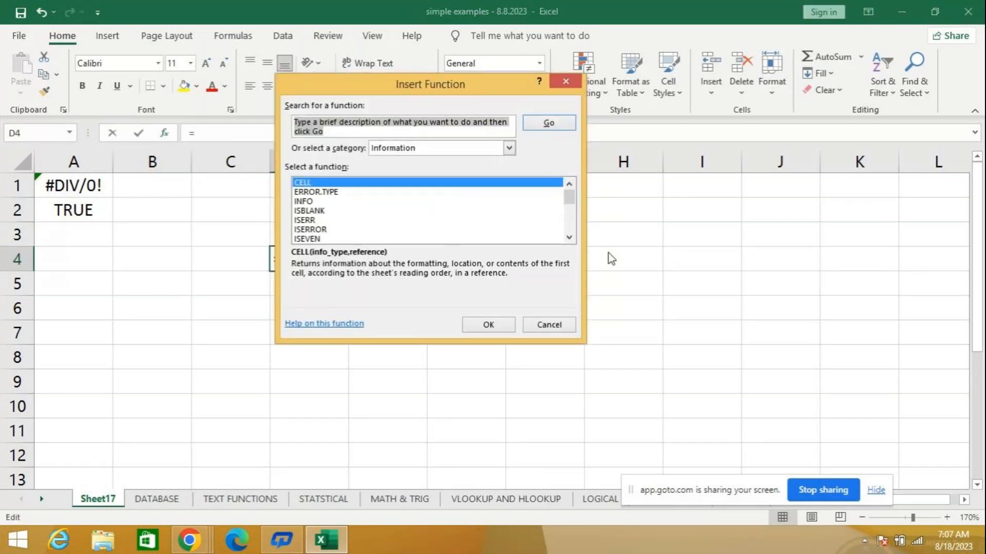
click(569, 238)
click(569, 238)
click(569, 238)
click(570, 239)
click(570, 238)
click(570, 239)
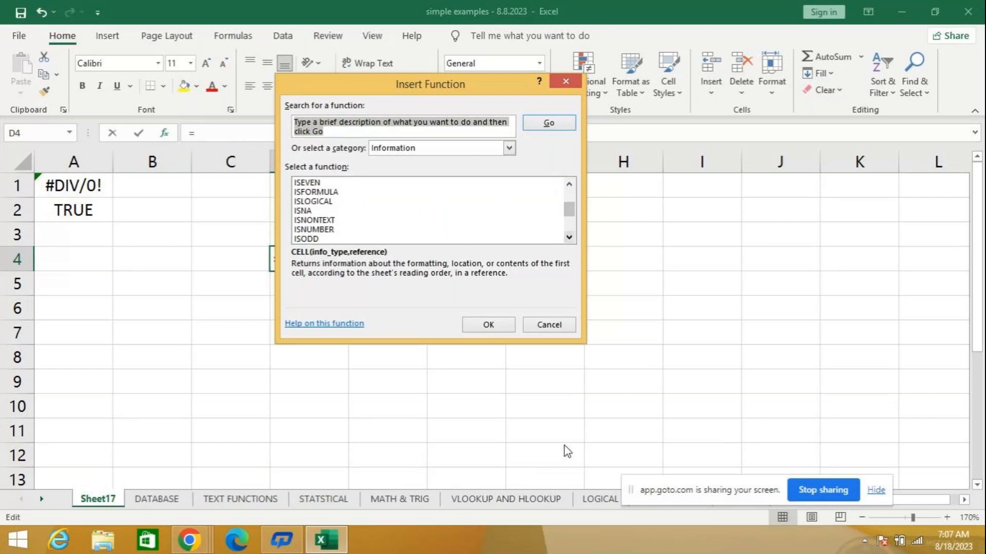
click(565, 326)
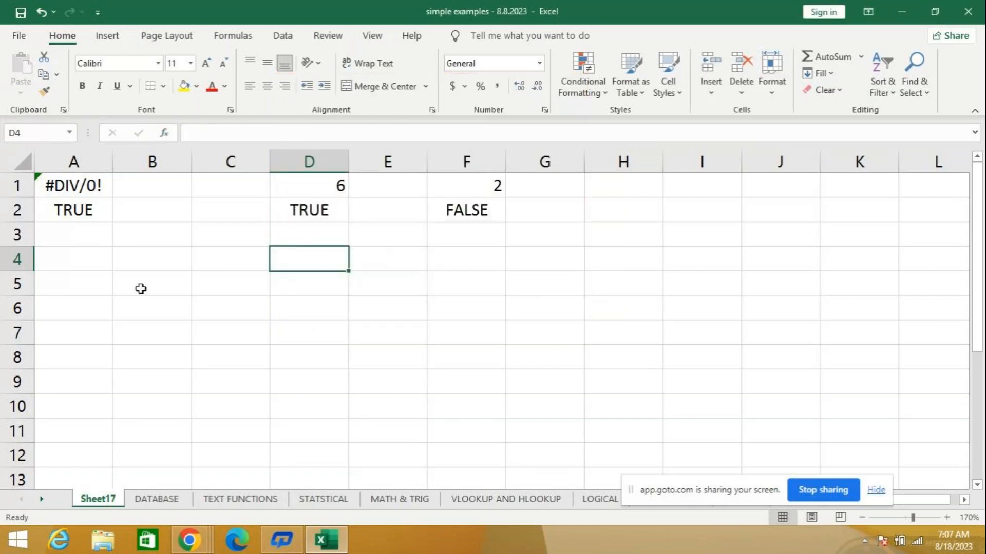
- Clear the ISEVEN and ISODD examples from the range D1:G4 and make D1 the active cell
drag(277, 185, 522, 259)
key(Delete)
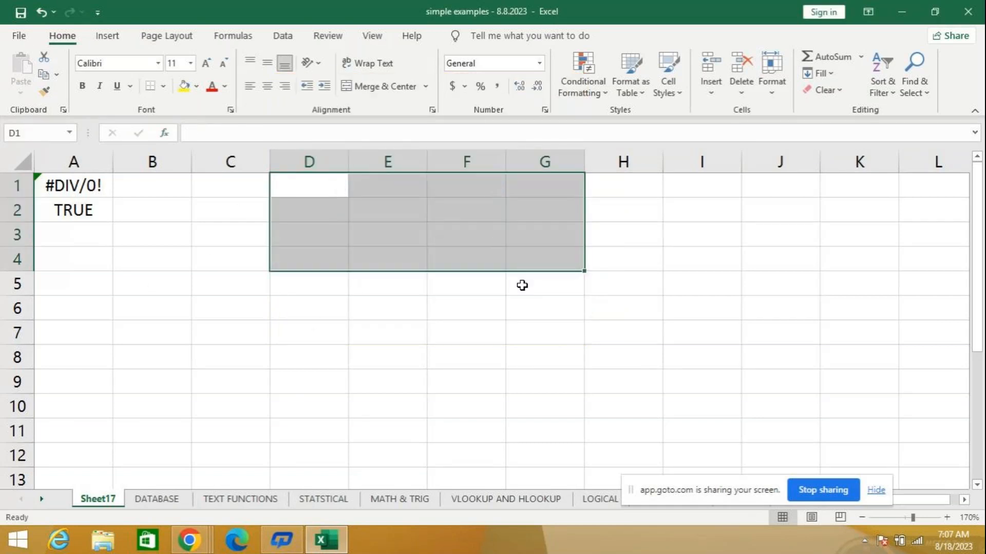
key(Down)
key(Up)
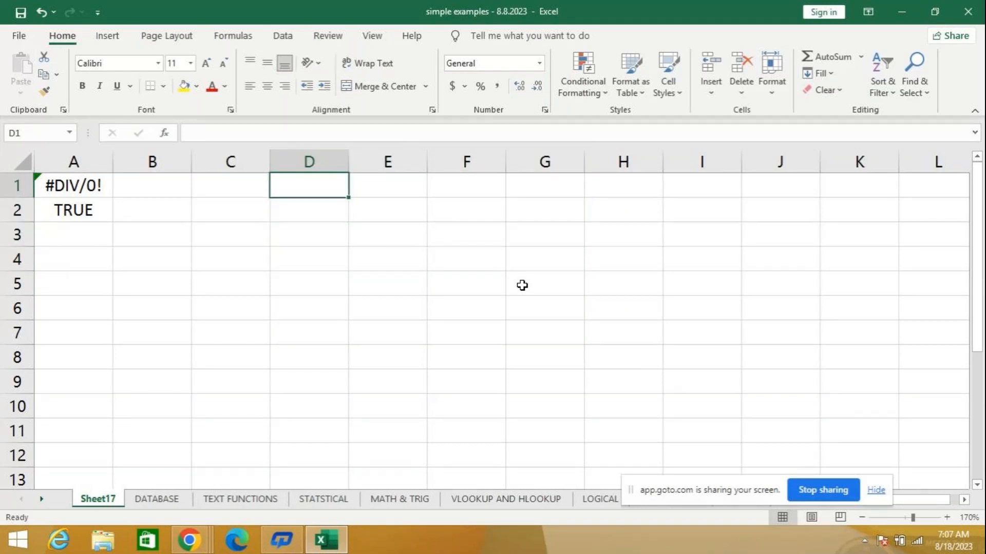
- Enter 7 in cell D1 and check whether it is text with the formula =ISTEXT(D1) in D2
text(7)
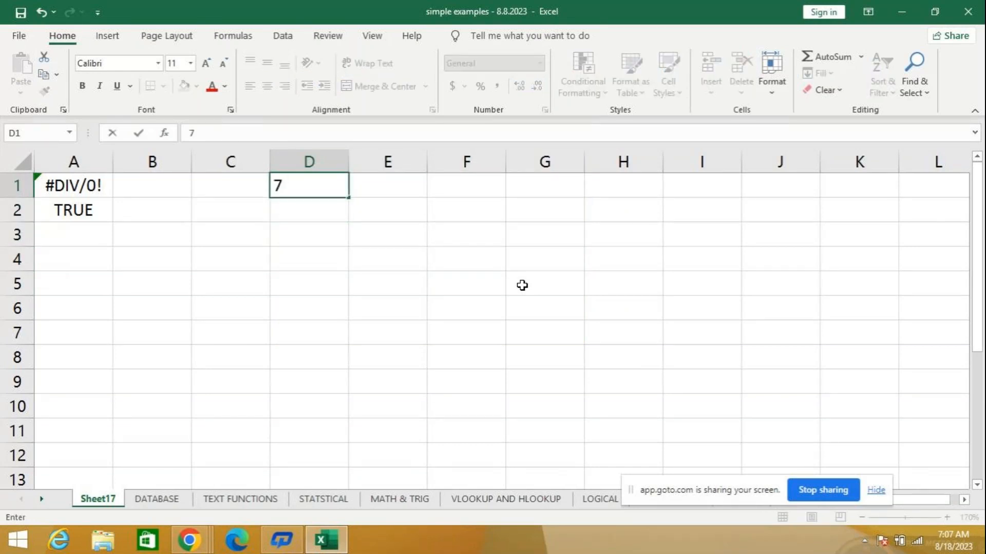
key(Return)
text(=iste)
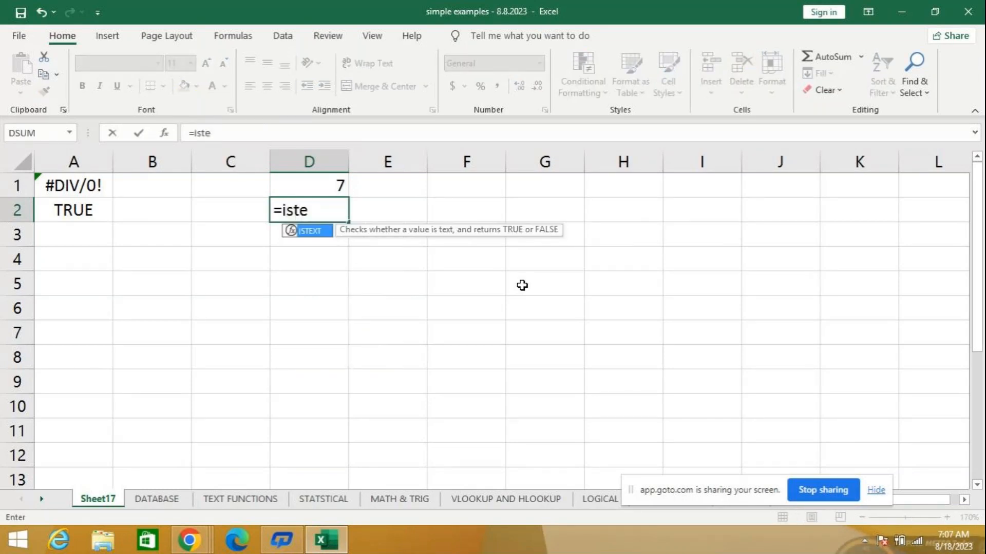
key(Tab)
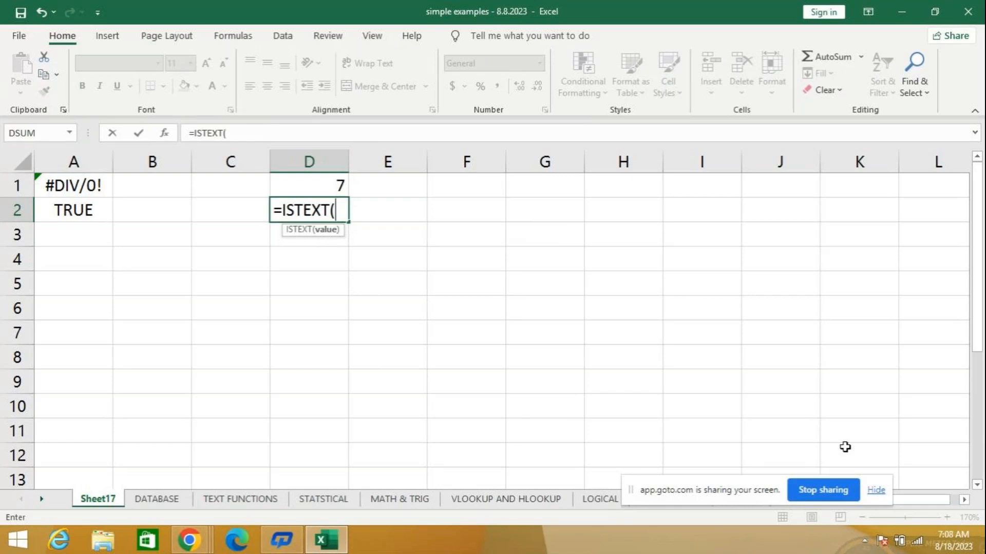
text(d1)
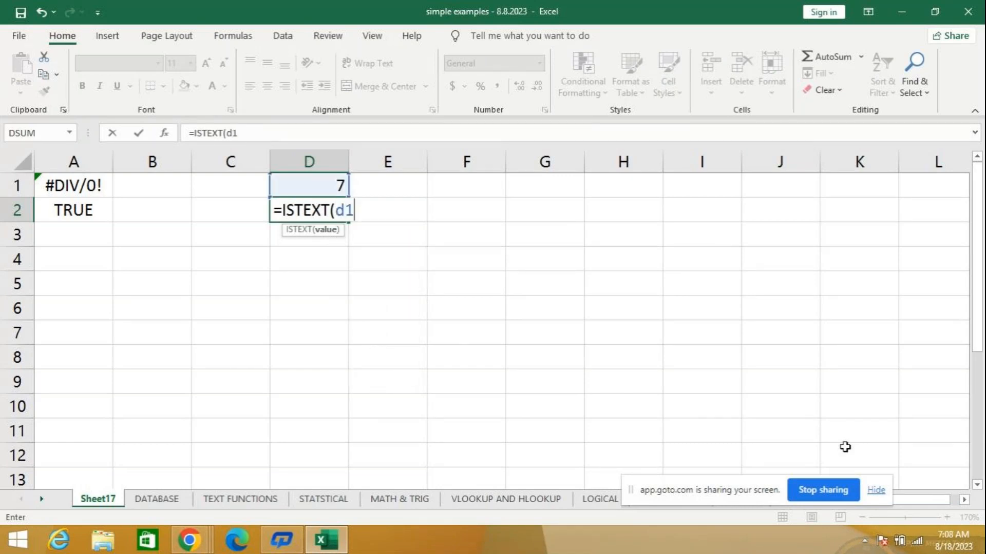
text())
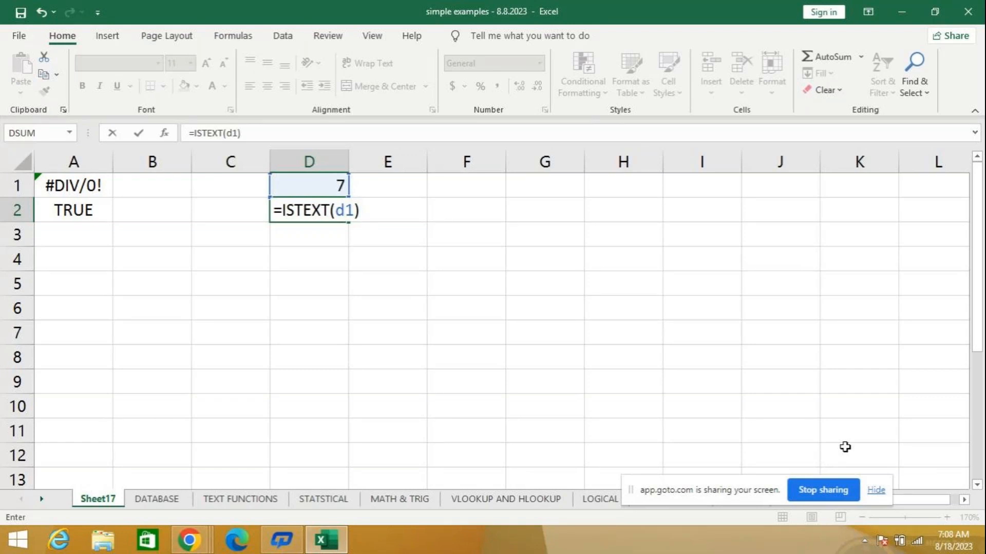
key(Return)
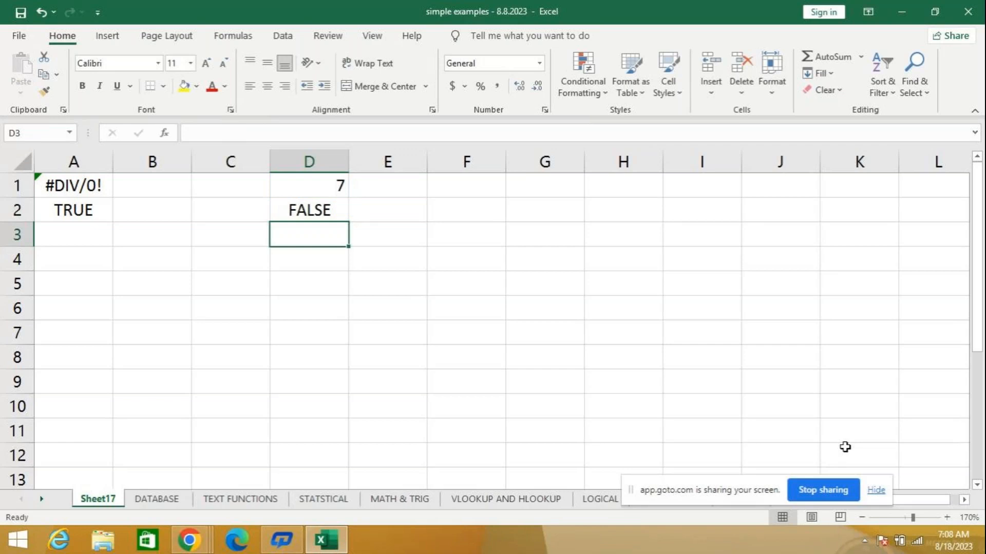
- Change the content of D1 to the letter a so that ISTEXT evaluates a text value
key(Up)
key(Up)
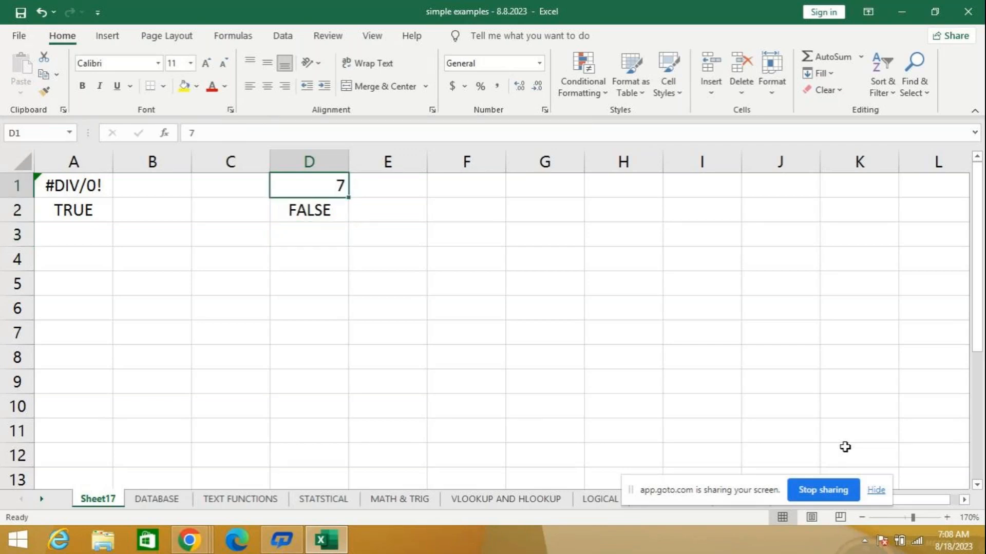
text(a)
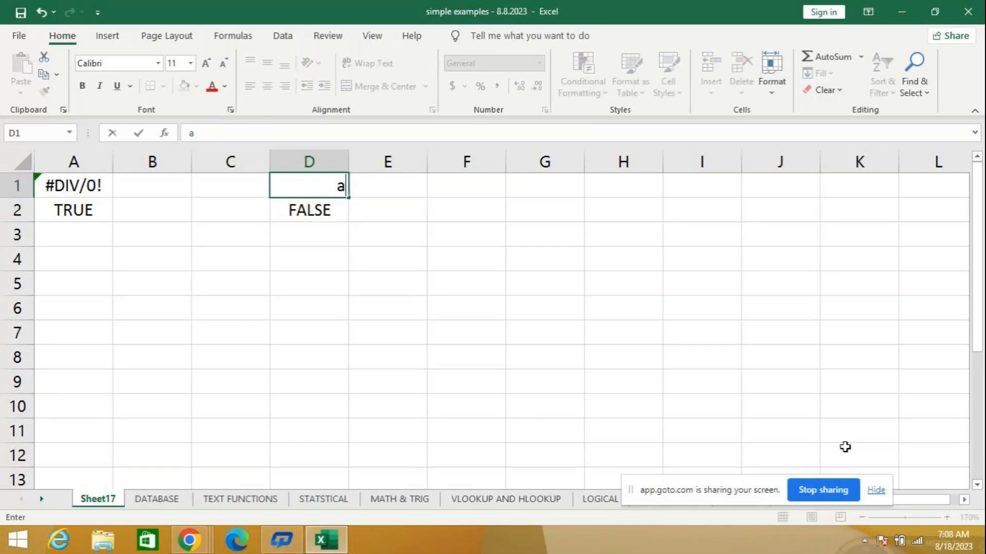
key(Return)
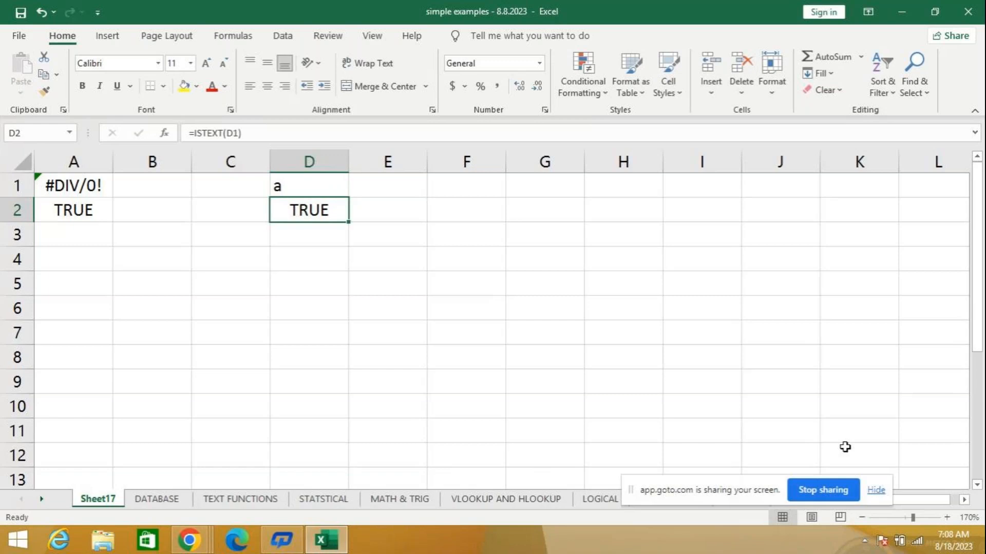
key(Up)
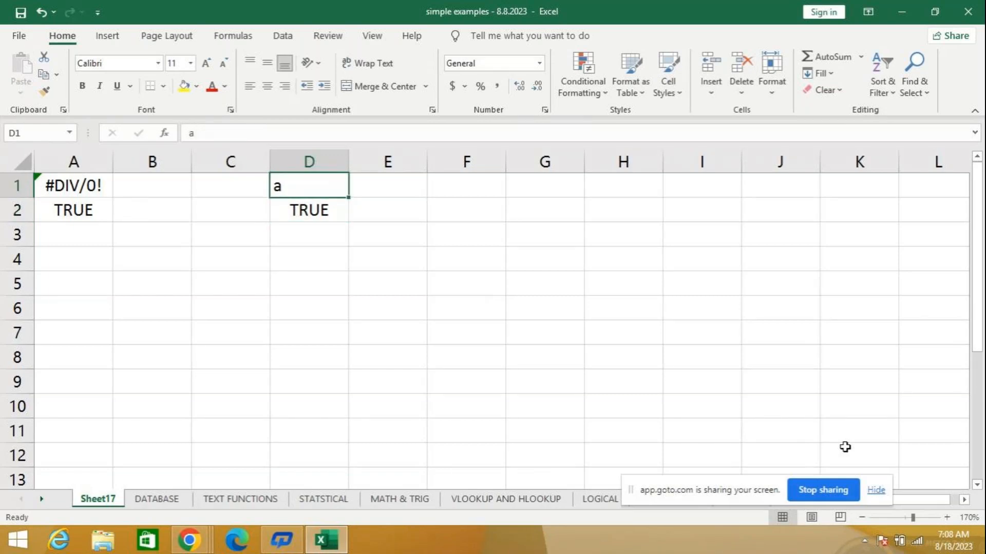
key(Down)
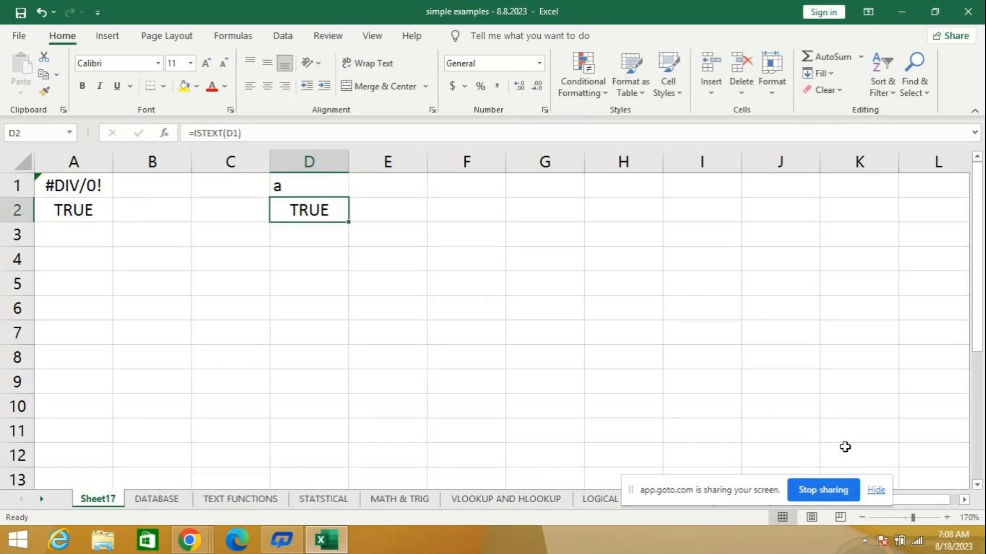
- Clear the ISTEXT example from cells D1 and D2 and make D1 the active cell
key(Up)
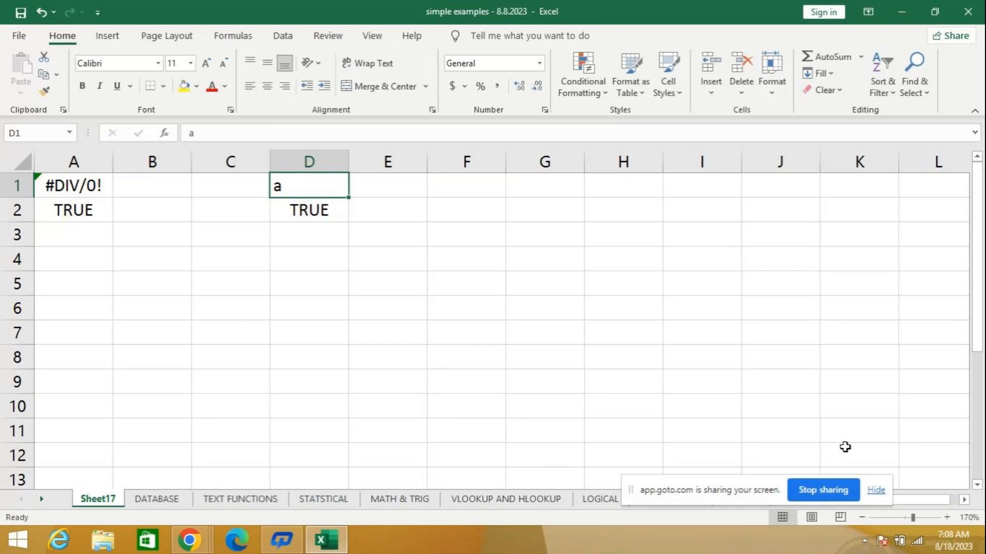
key(Delete)
key(Down)
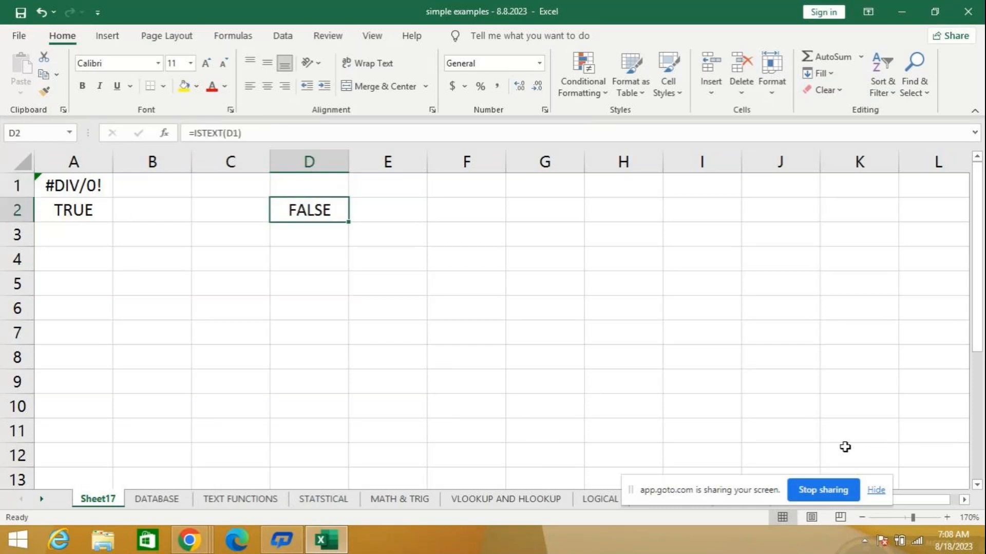
key(Delete)
key(Up)
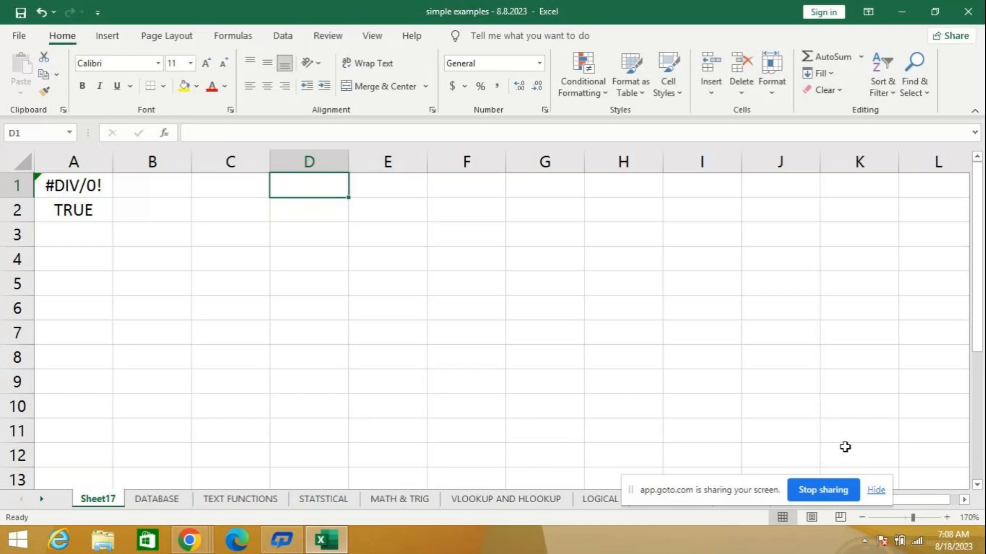
- Enter 5 in cell D1 and test it for text with the formula =ISTEXT(D1) in D2
text(5)
key(Return)
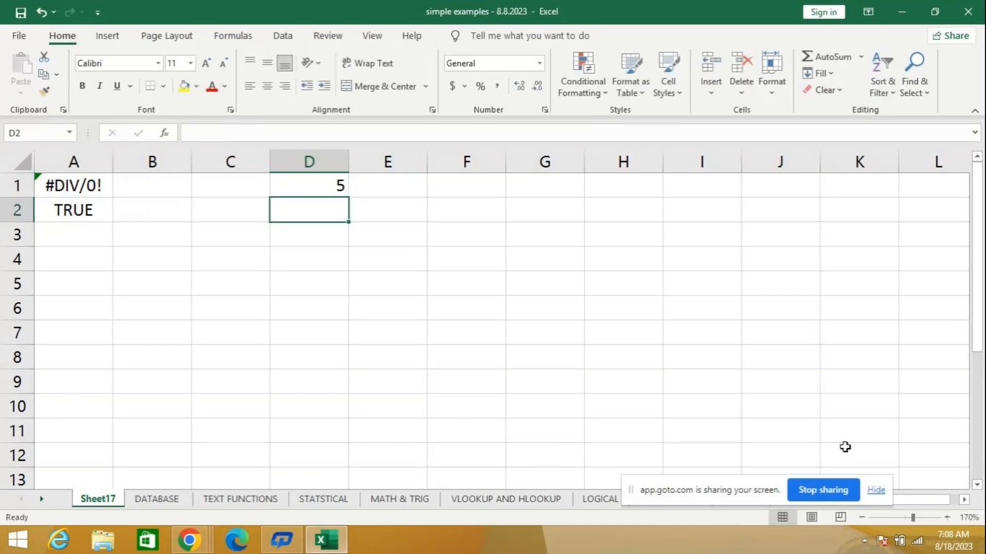
text(=)
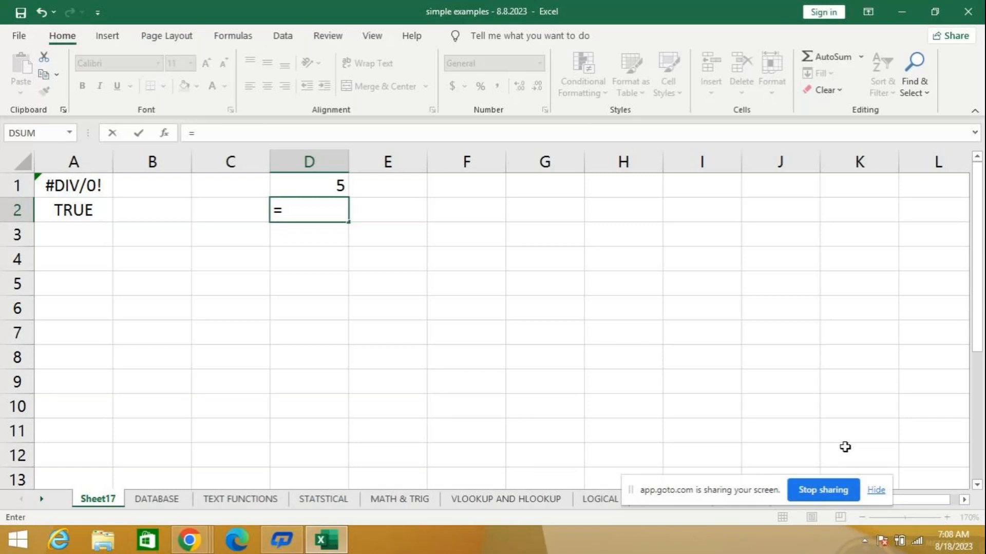
text(is)
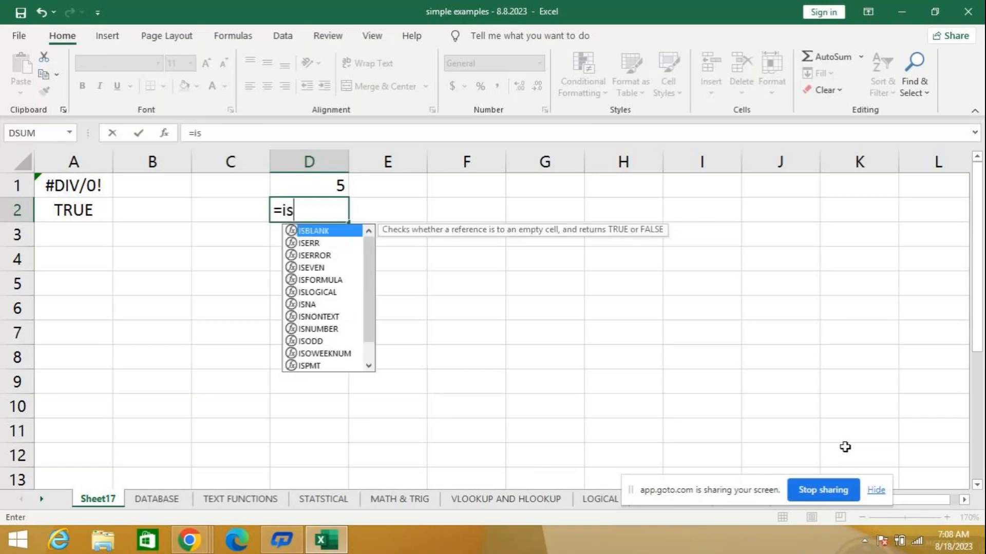
text(te)
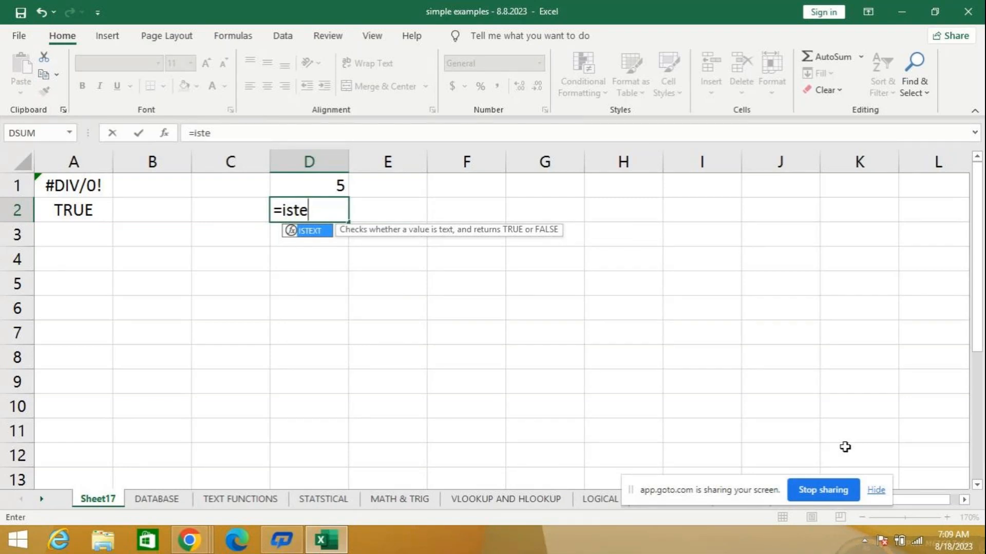
key(Tab)
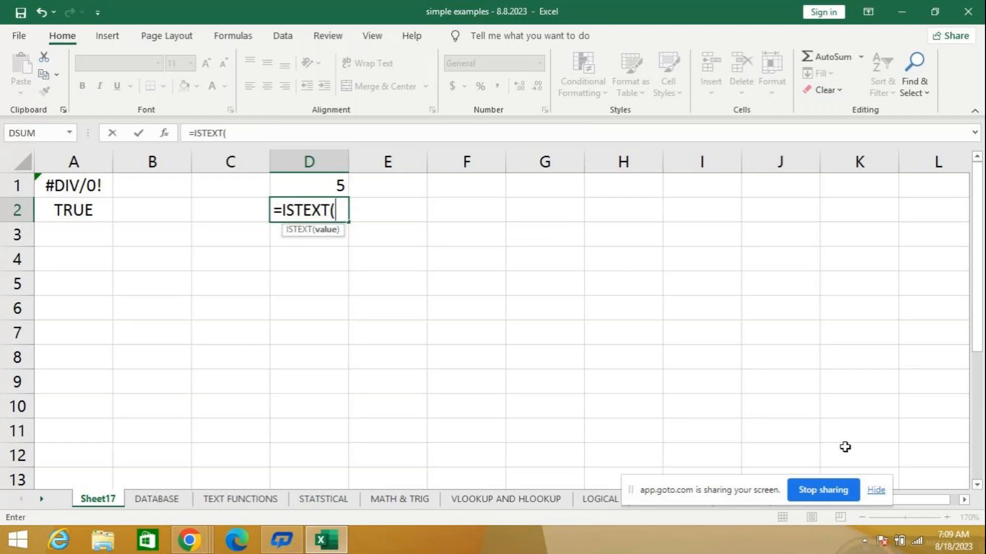
text(d1)
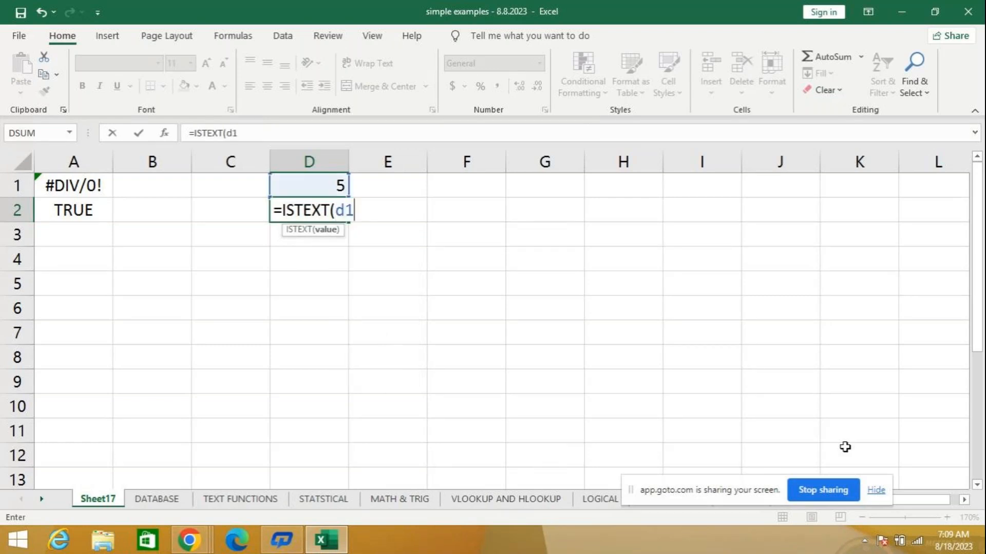
text())
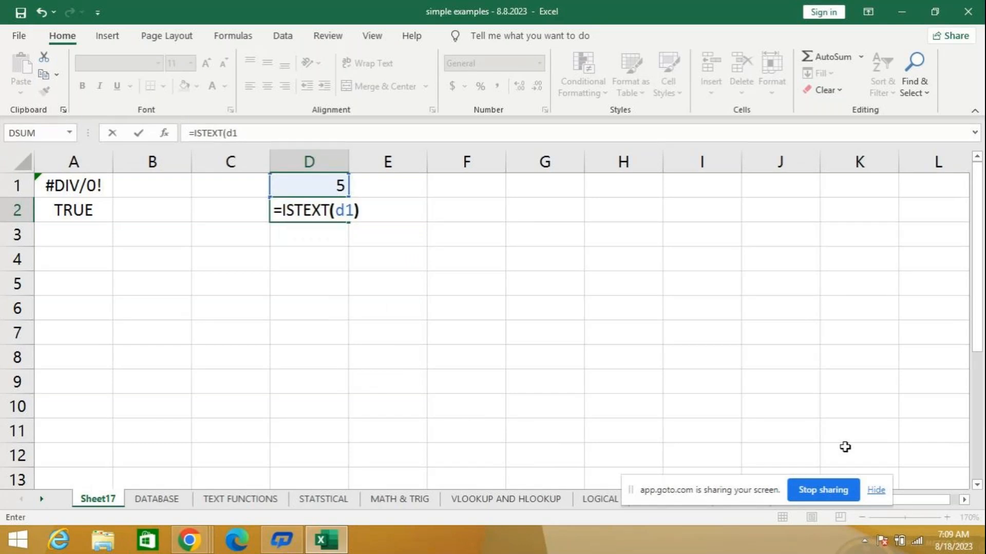
key(Return)
- Replace the number in D1 with the letter a so that the ISTEXT formula tests text
key(Up)
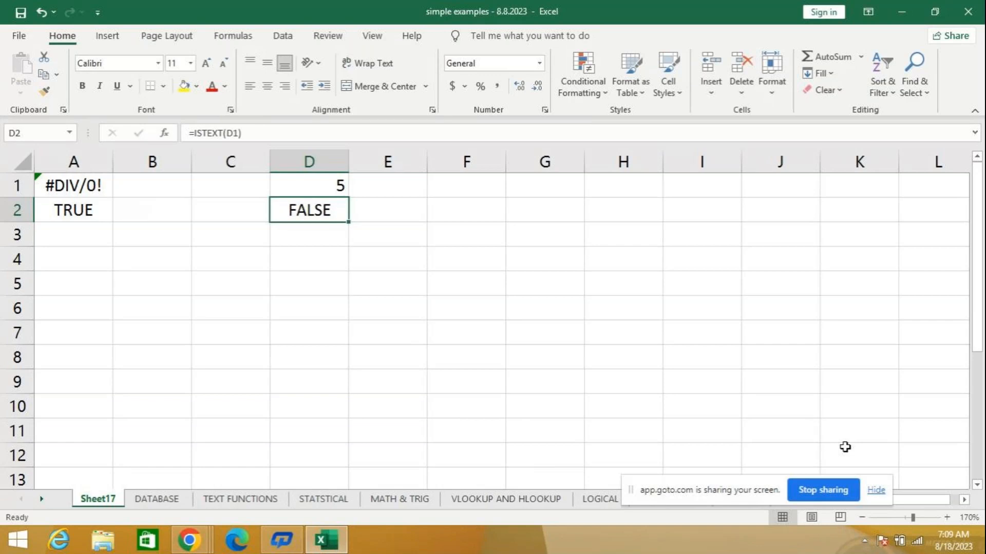
key(Up)
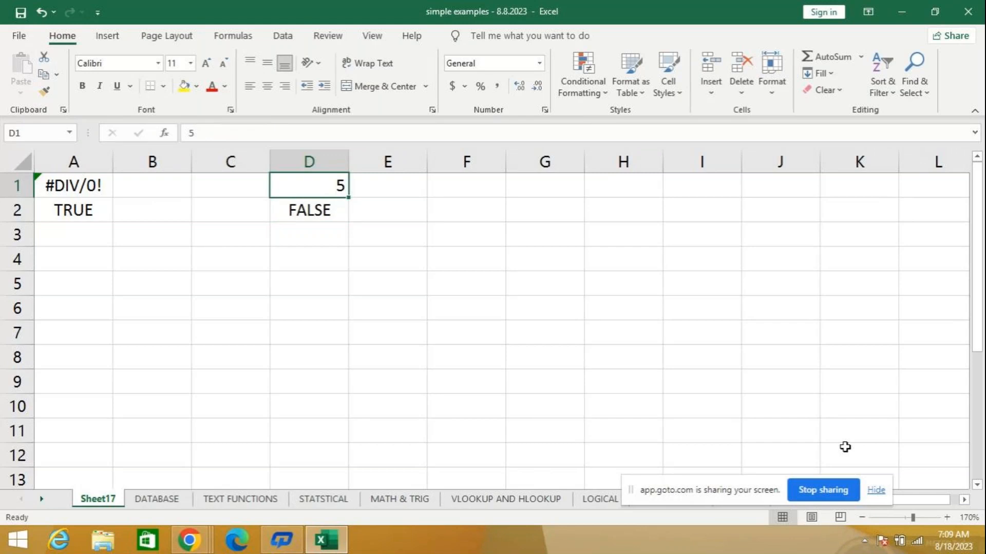
text(a)
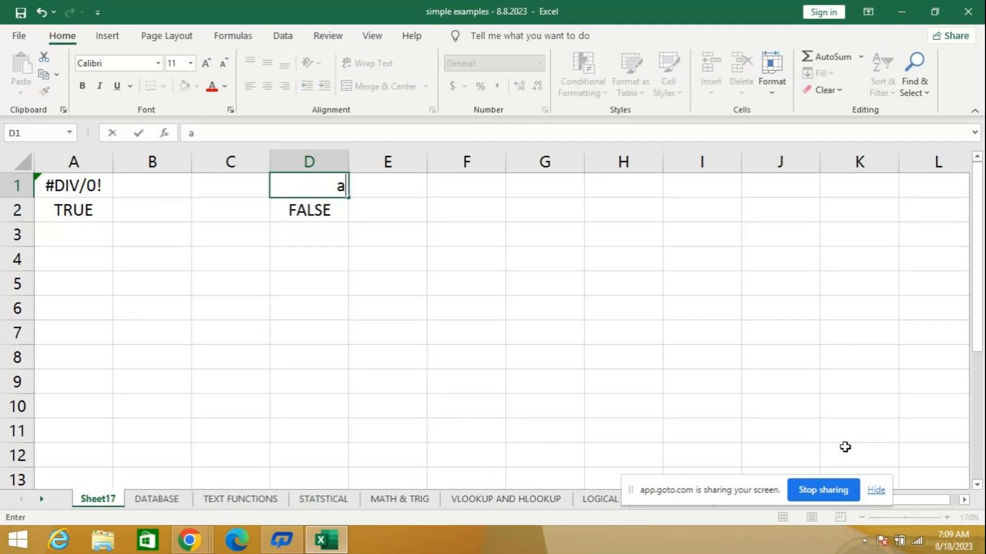
key(Return)
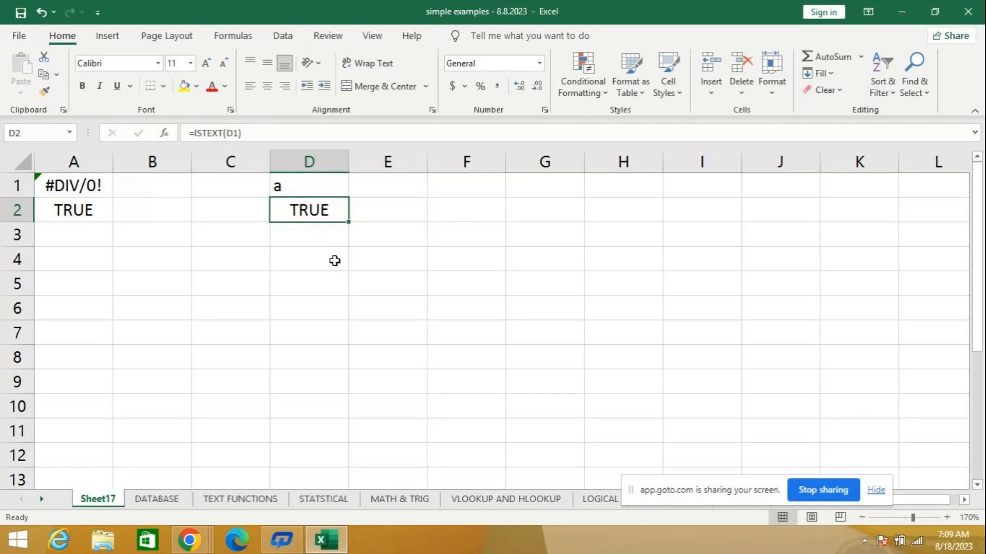
- Enter 8 in cell E1 and check whether it is a number with the formula =ISNUMBER(E1) in E2
click(395, 185)
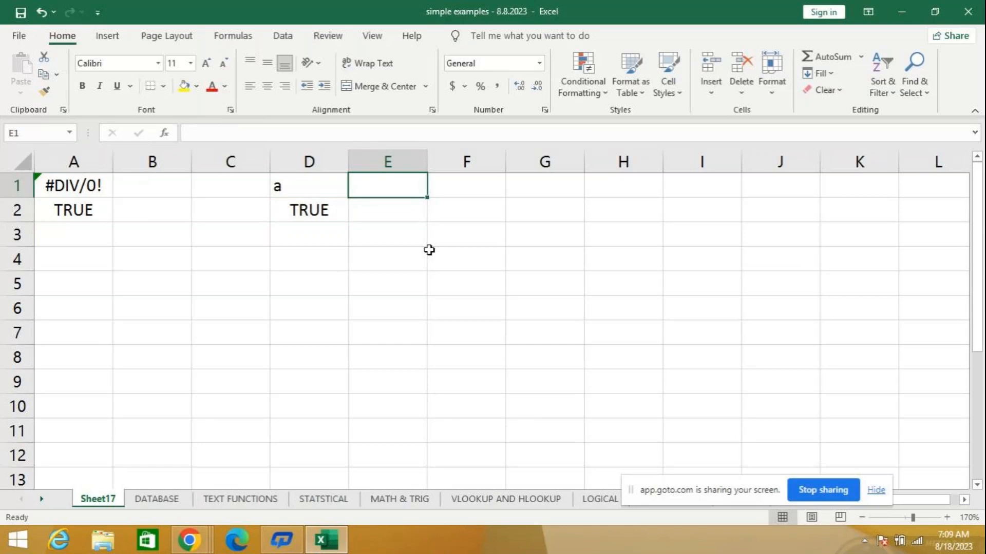
text(8)
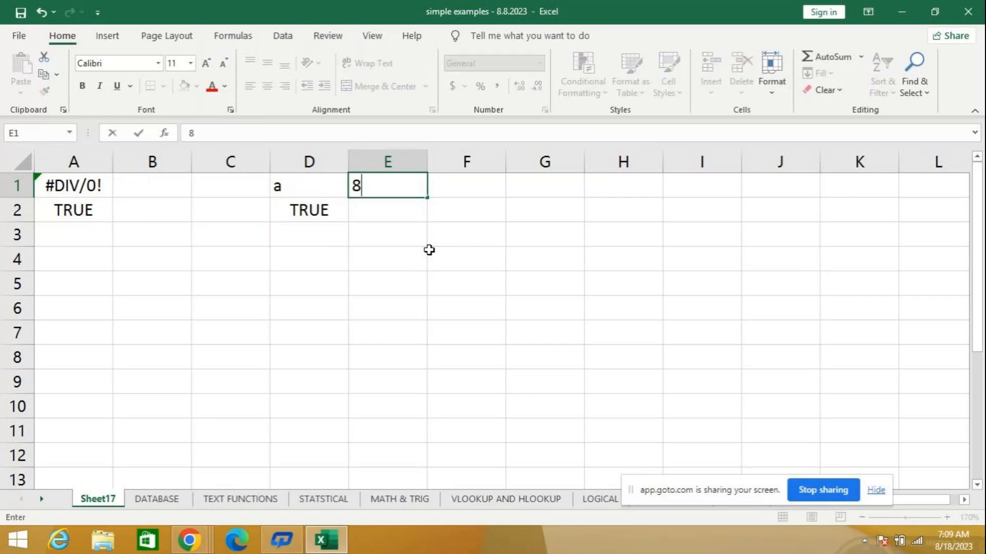
key(Return)
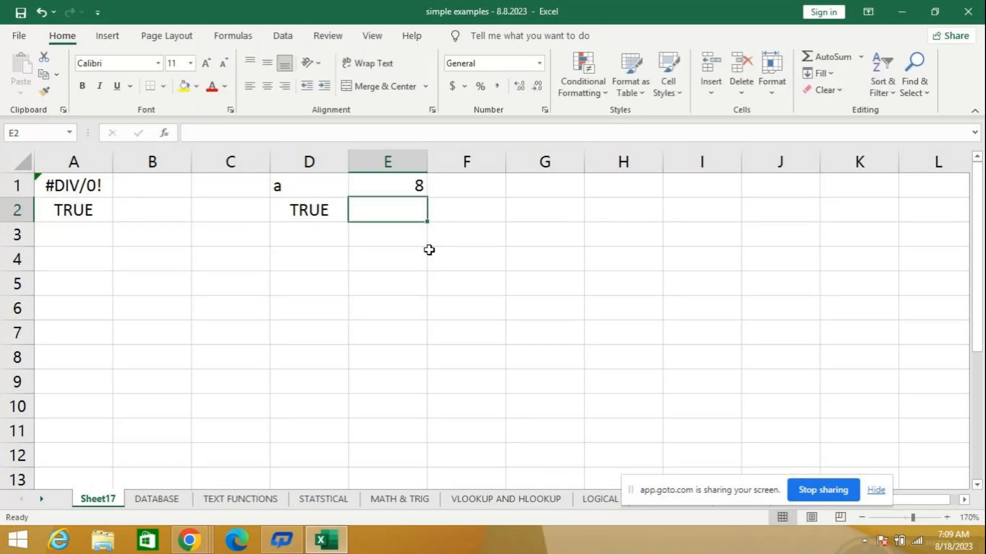
text(=)
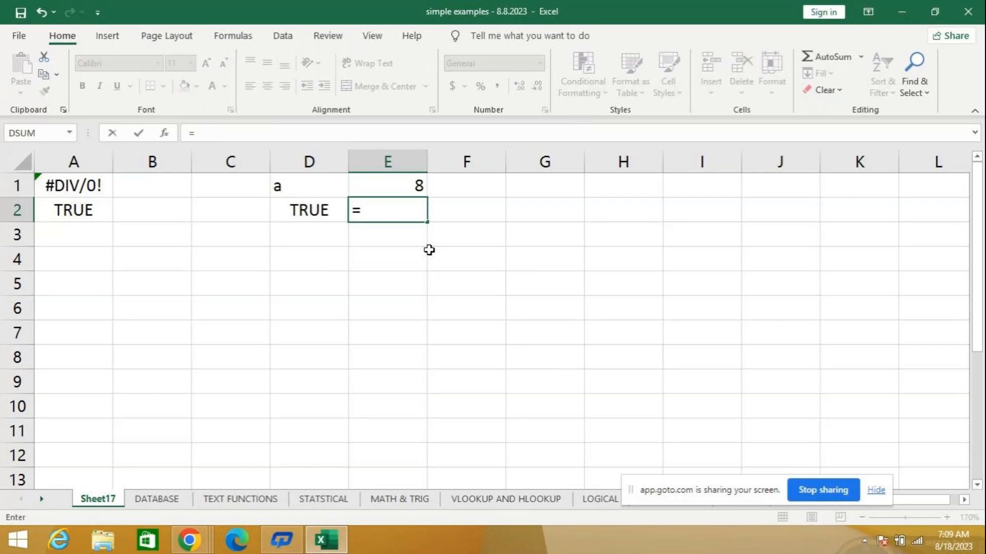
text(isnu)
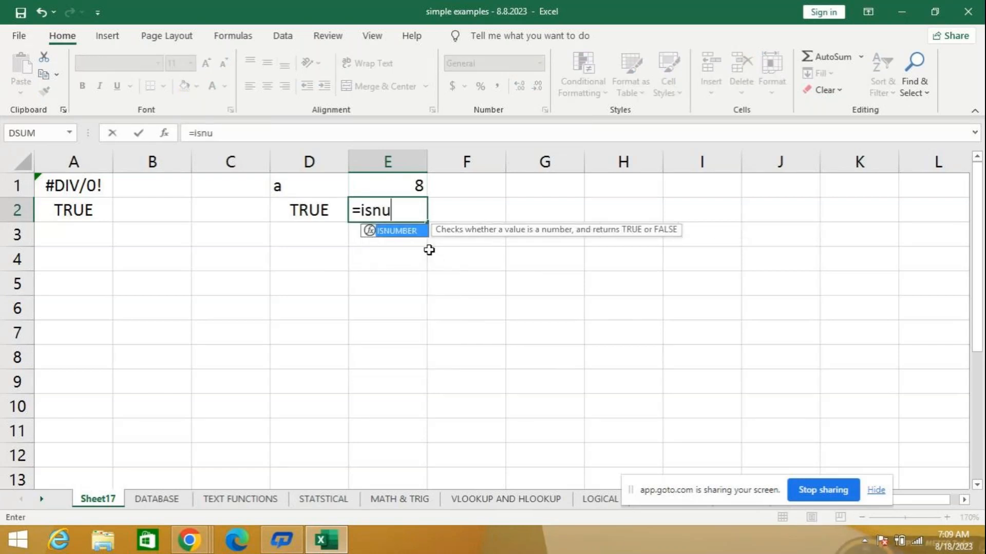
key(Tab)
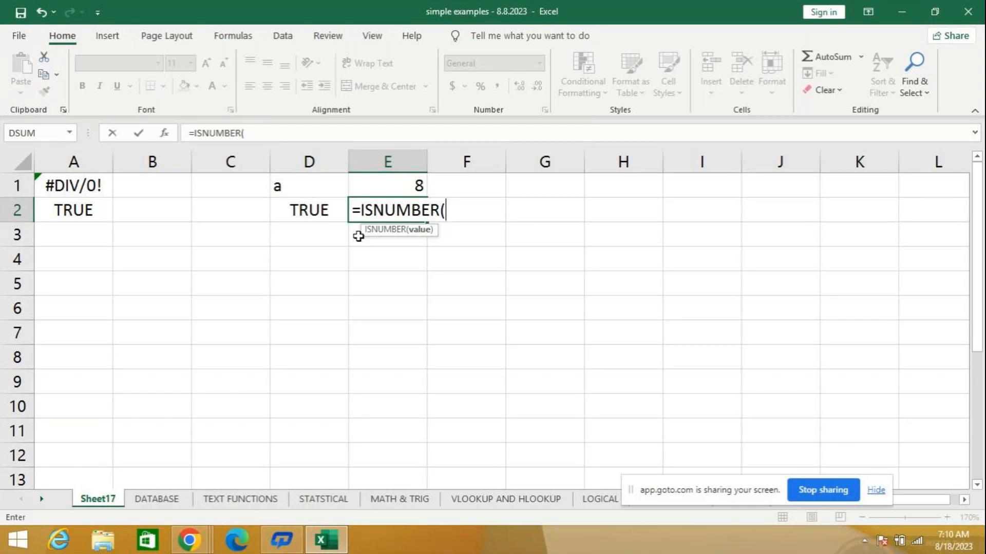
text(e)
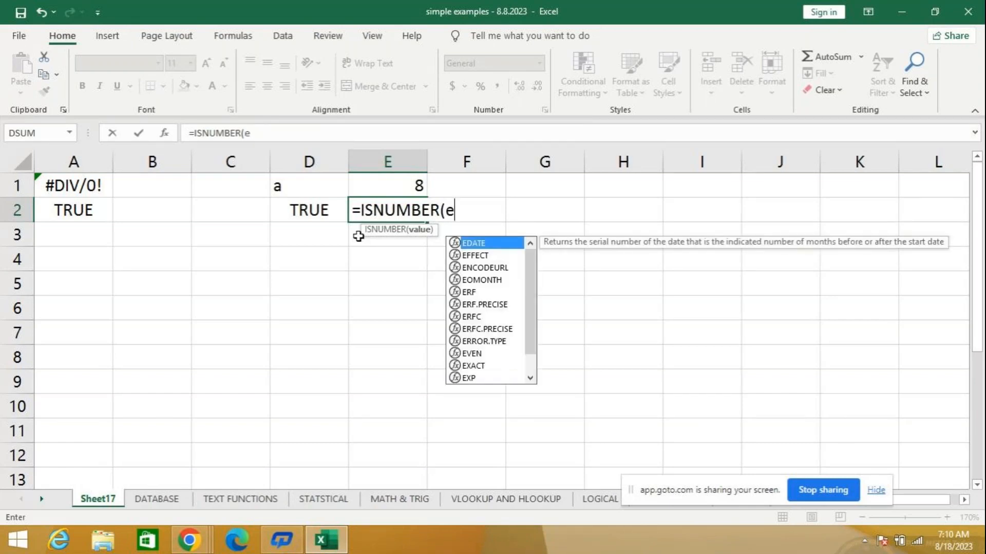
text(1)
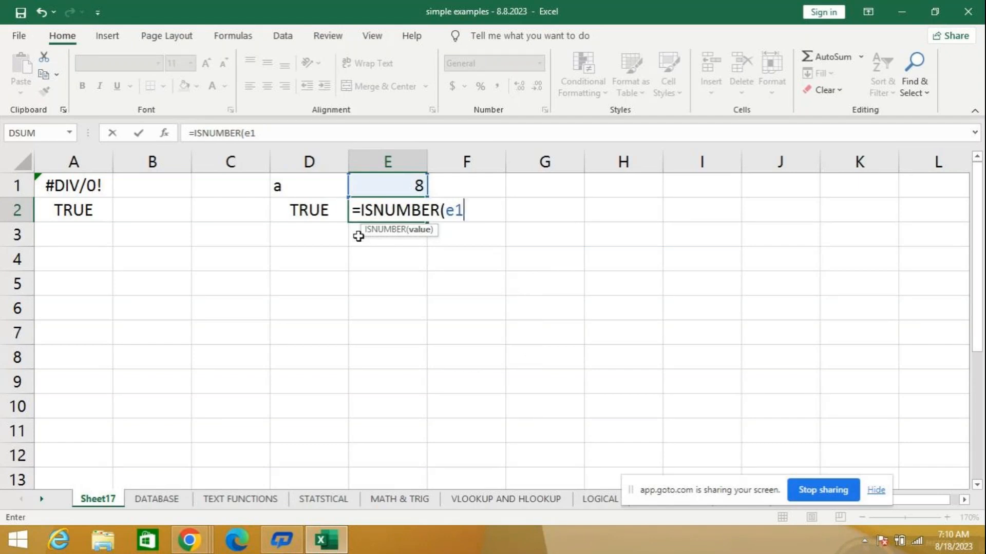
text())
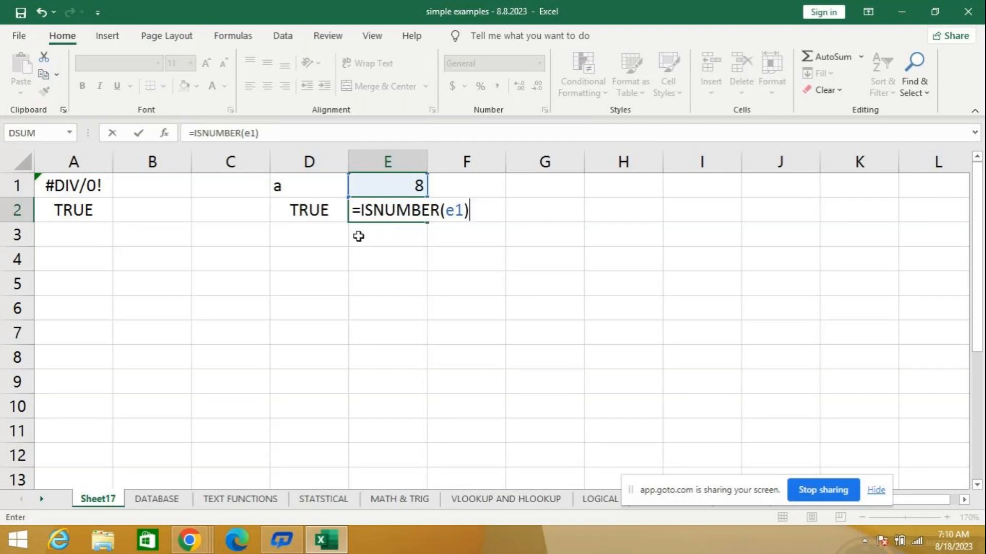
key(Return)
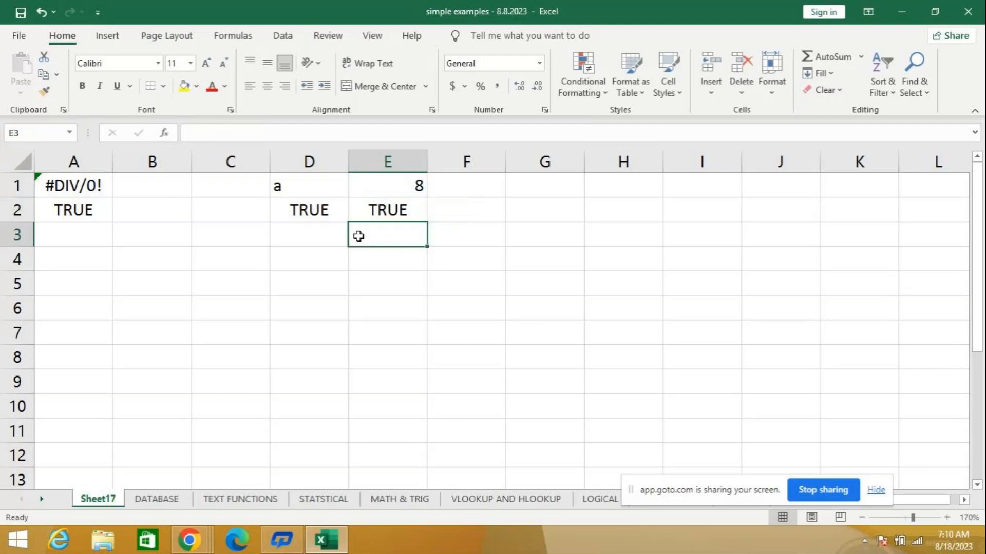
- Replace the number in E1 with the letter x so that the ISNUMBER formula tests text
click(411, 188)
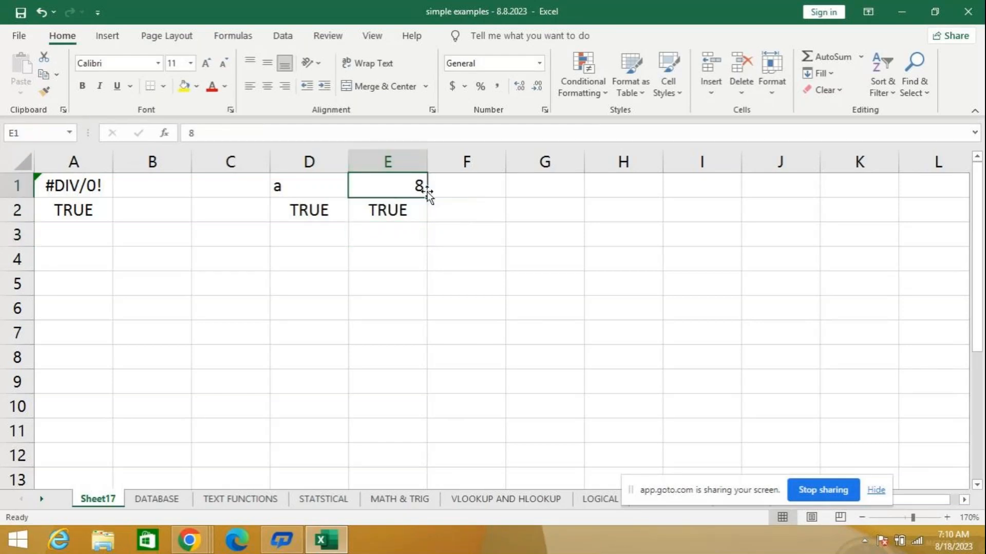
text(x)
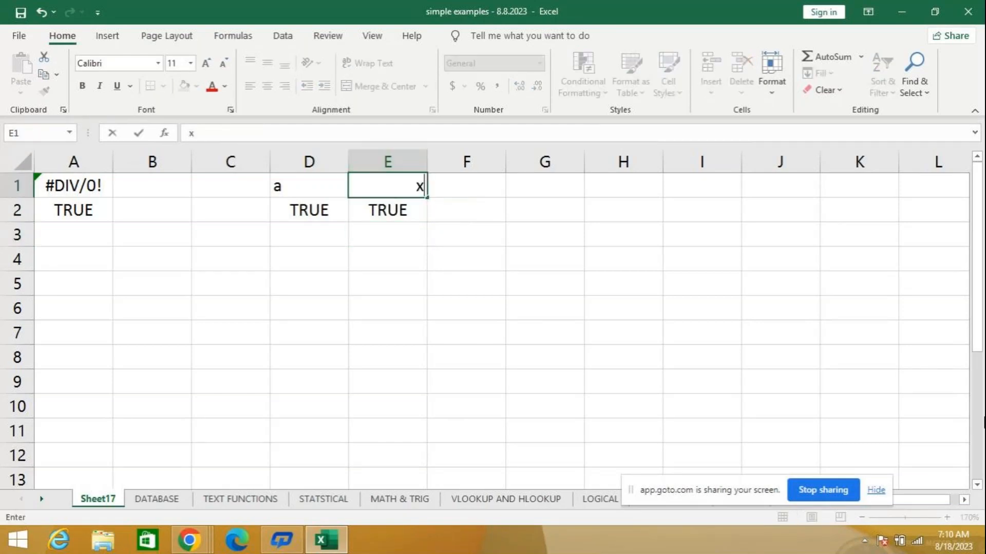
key(Return)
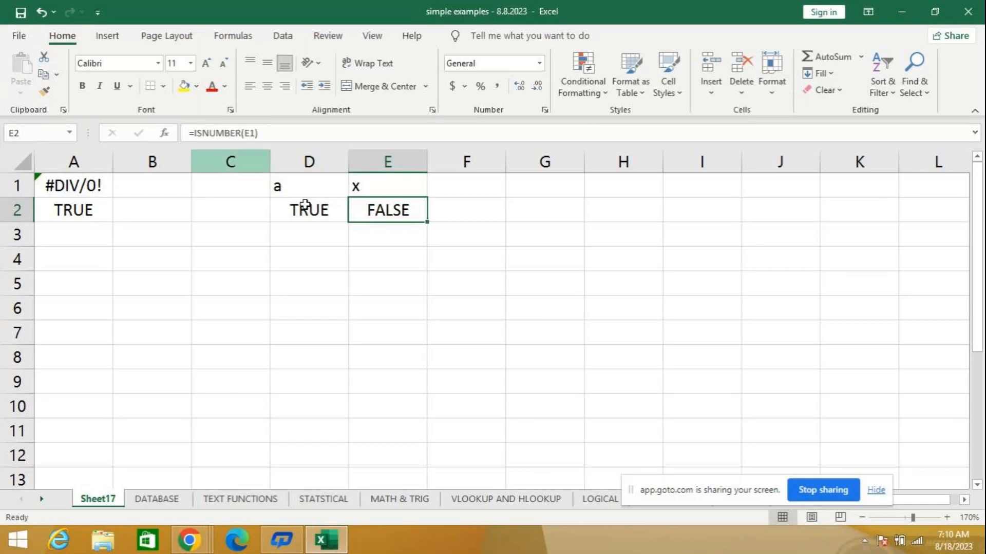
click(385, 238)
key(Return)
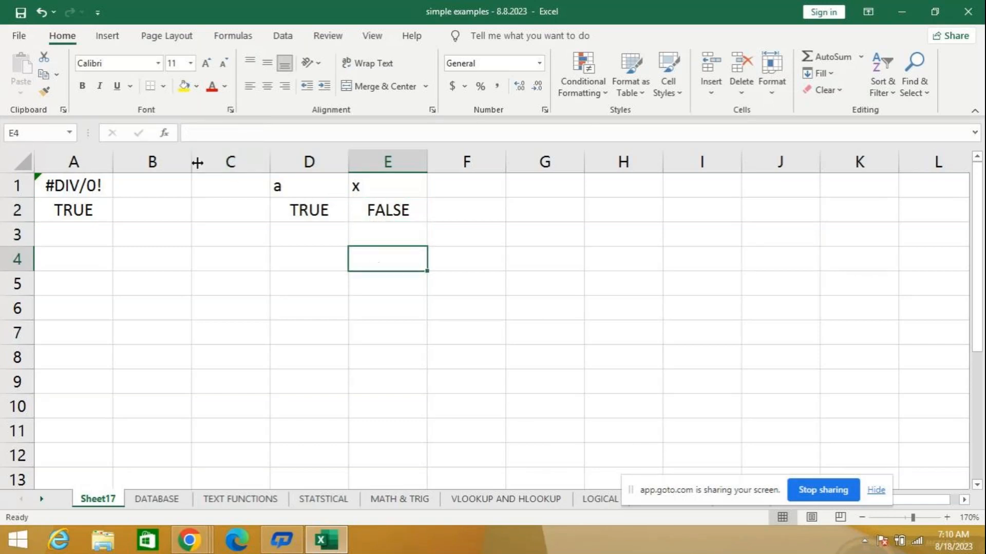
- Examine the list of available functions in the Information category, then leave without inserting one
click(165, 133)
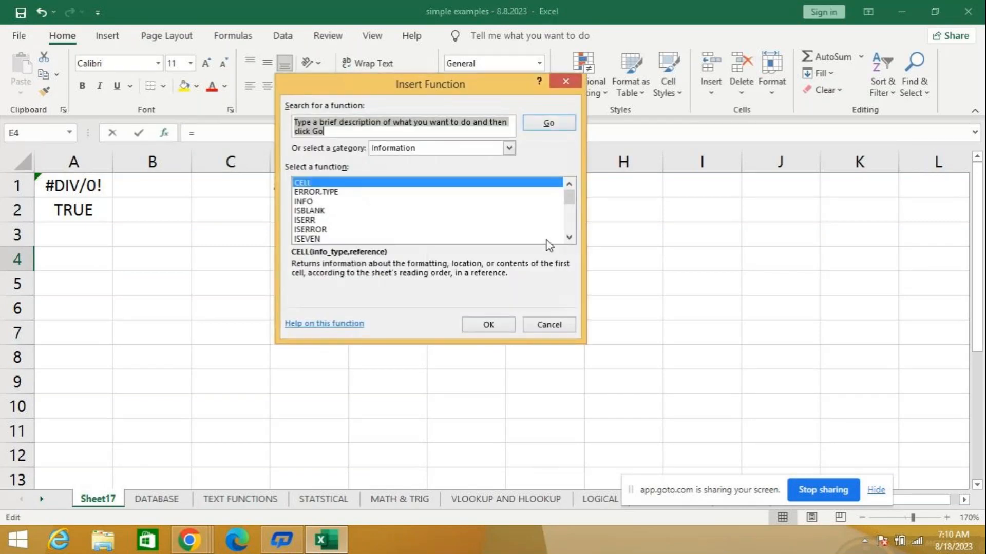
click(569, 237)
click(569, 237)
click(568, 238)
click(569, 237)
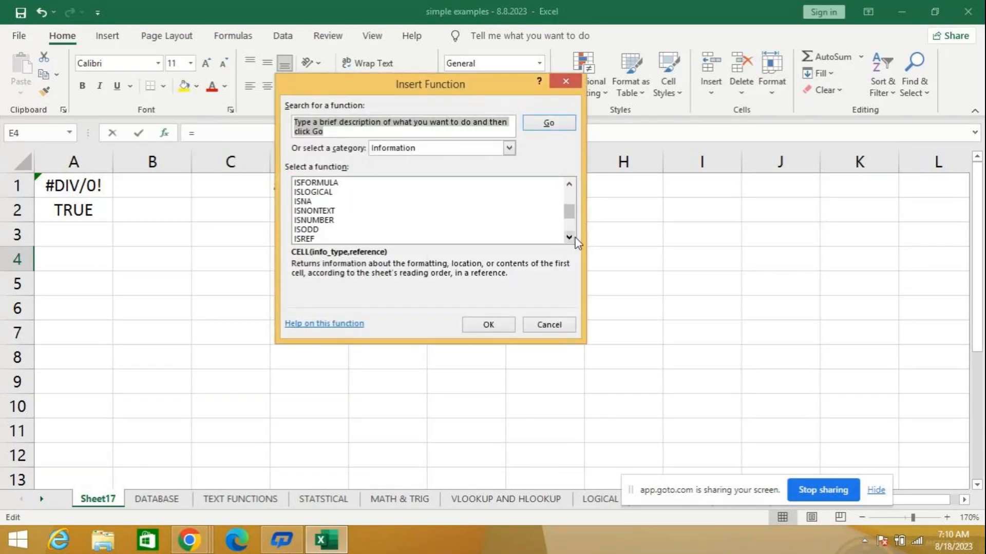
click(568, 237)
click(568, 237)
click(569, 237)
click(569, 237)
click(569, 237)
click(569, 237)
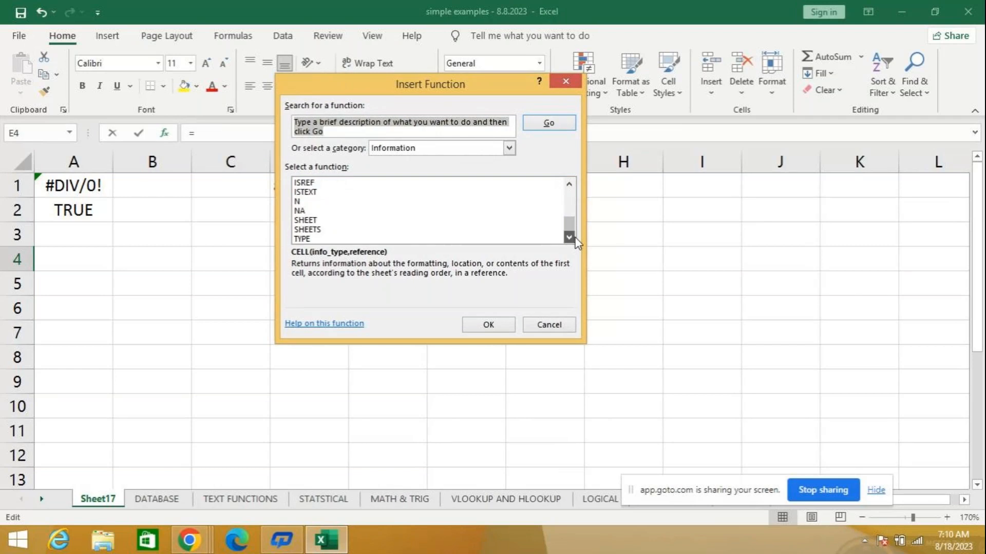
click(559, 330)
- Clear the ISTEXT and ISNUMBER examples from D1:E2 and check the available function categories without inserting a function
drag(310, 186, 389, 223)
key(Delete)
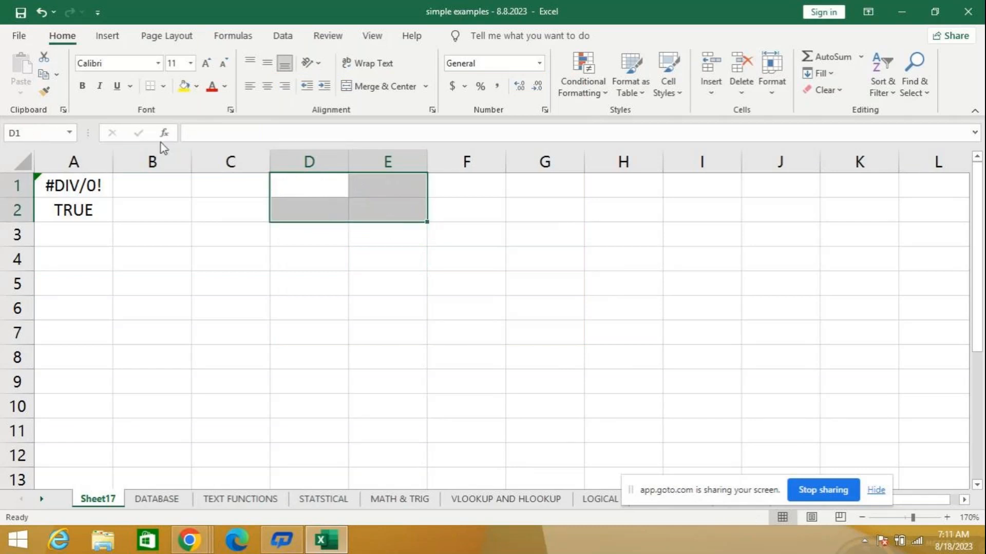
click(164, 133)
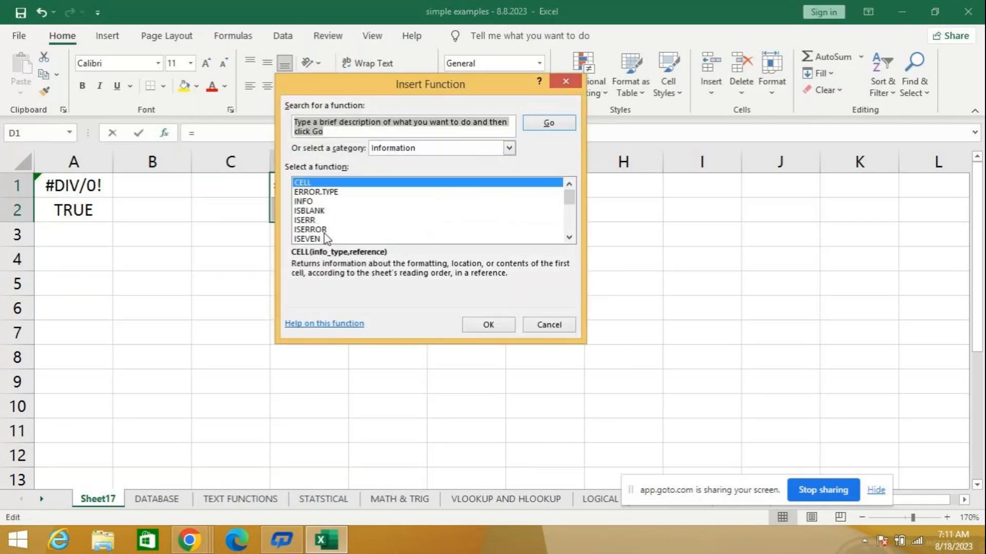
click(573, 237)
click(573, 238)
click(574, 237)
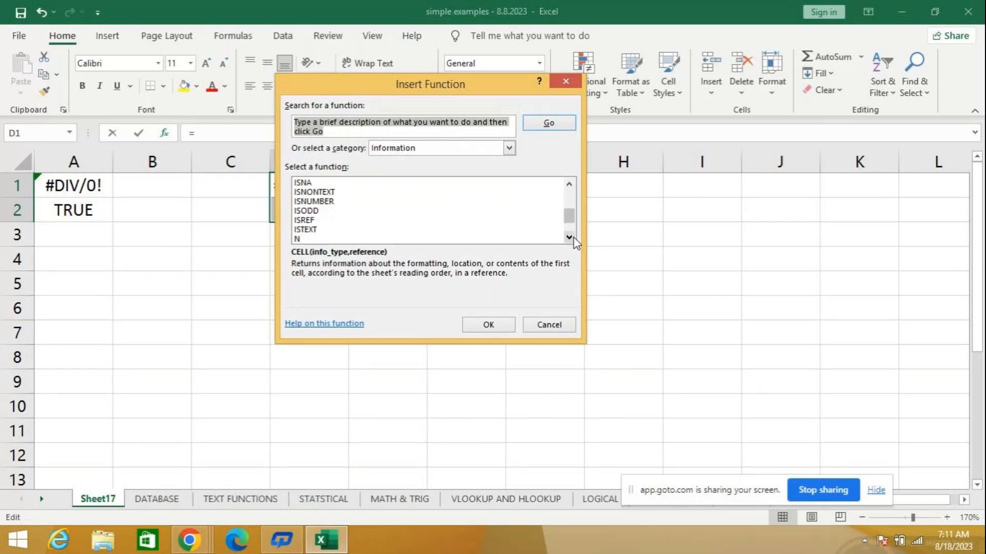
click(404, 148)
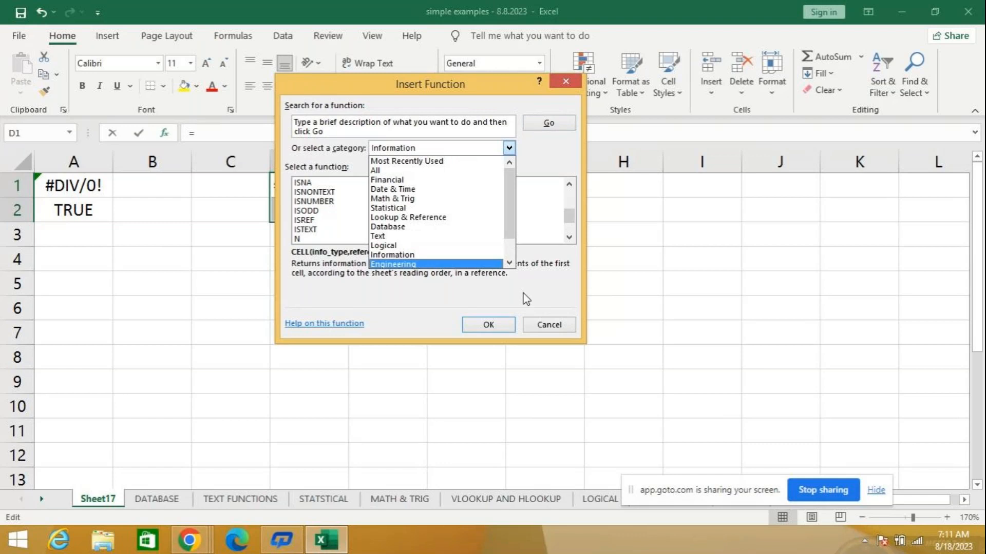
click(535, 326)
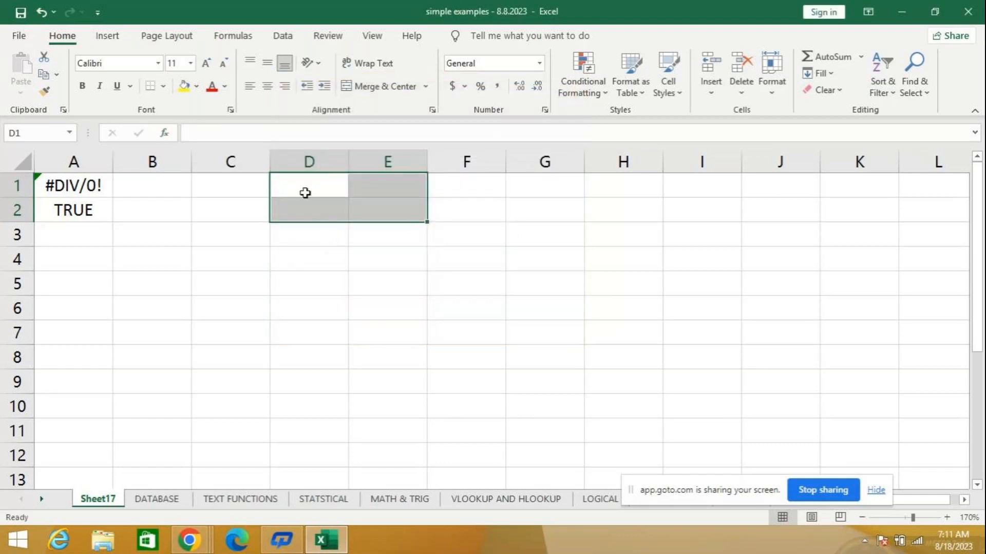
- Show the current date and time in cell D1 with the formula =NOW()
mouse_move(983, 552)
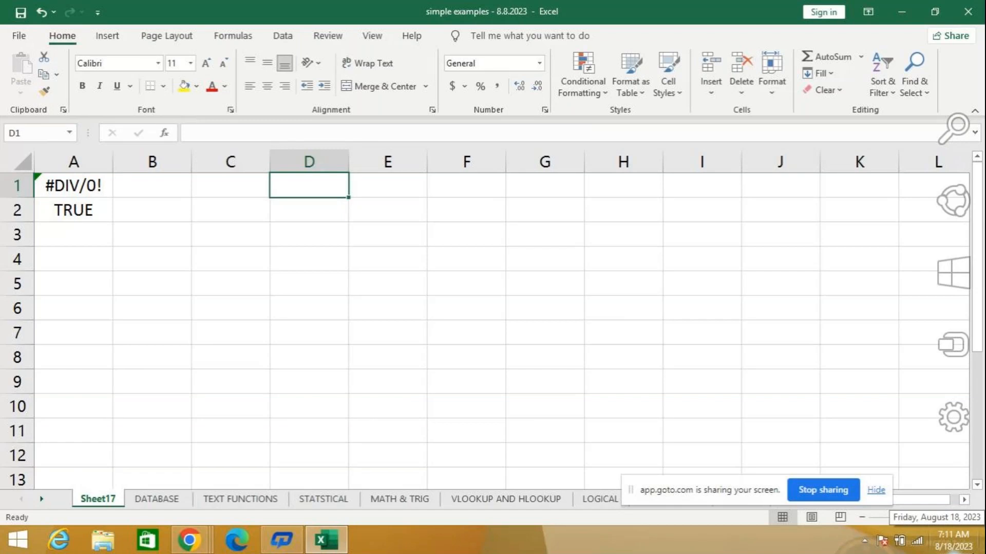
text(=)
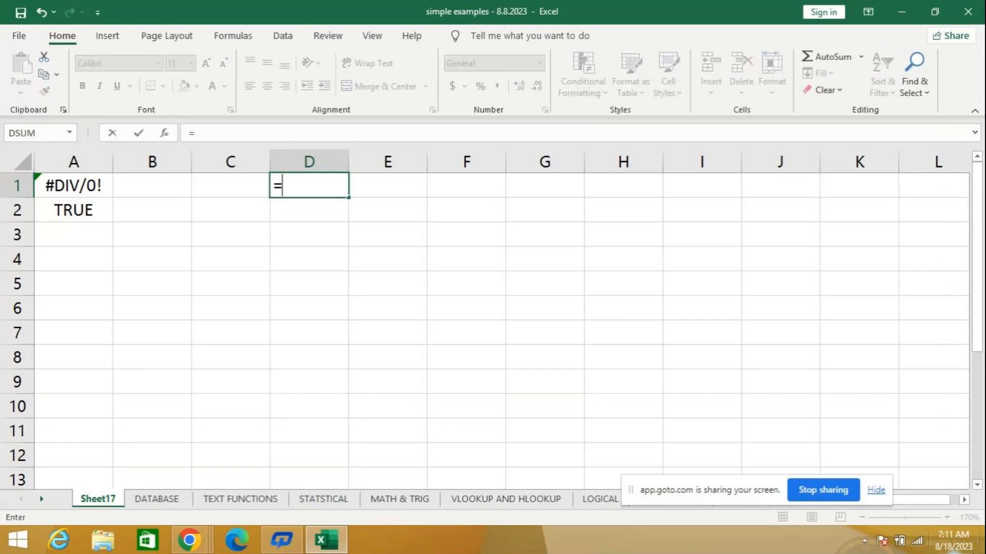
text(now)
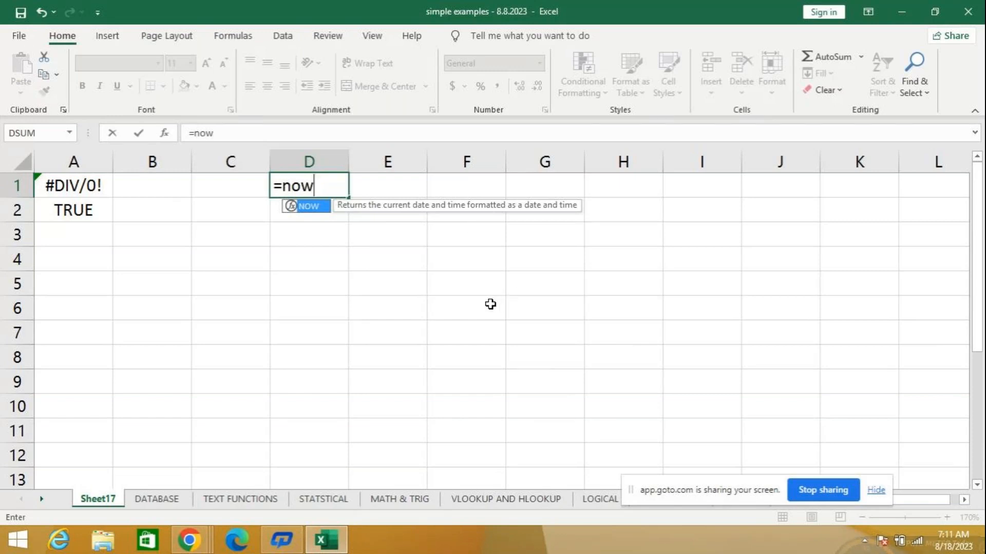
text(())
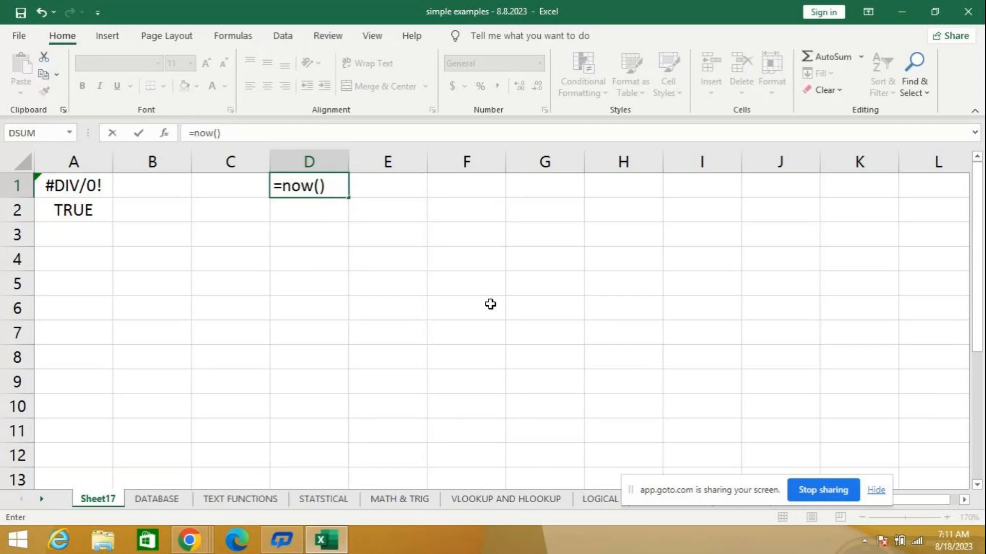
key(Return)
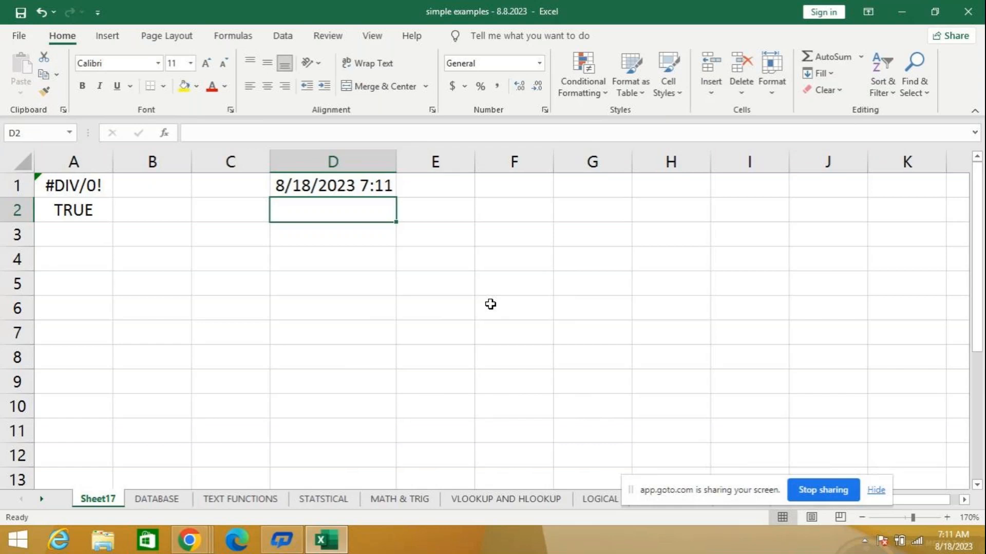
- Clear D1 and enter the =NOW() formula in it again
key(Up)
key(Delete)
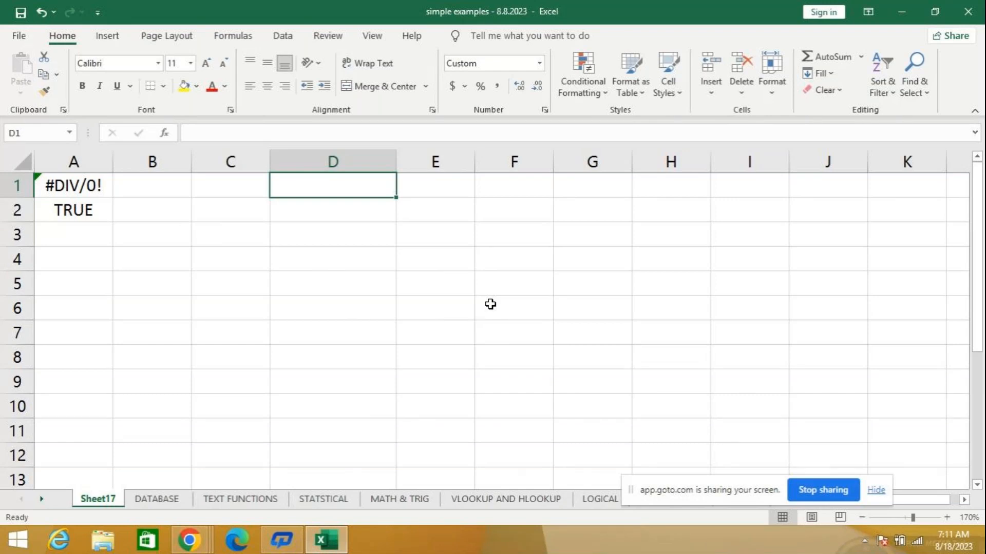
text(=)
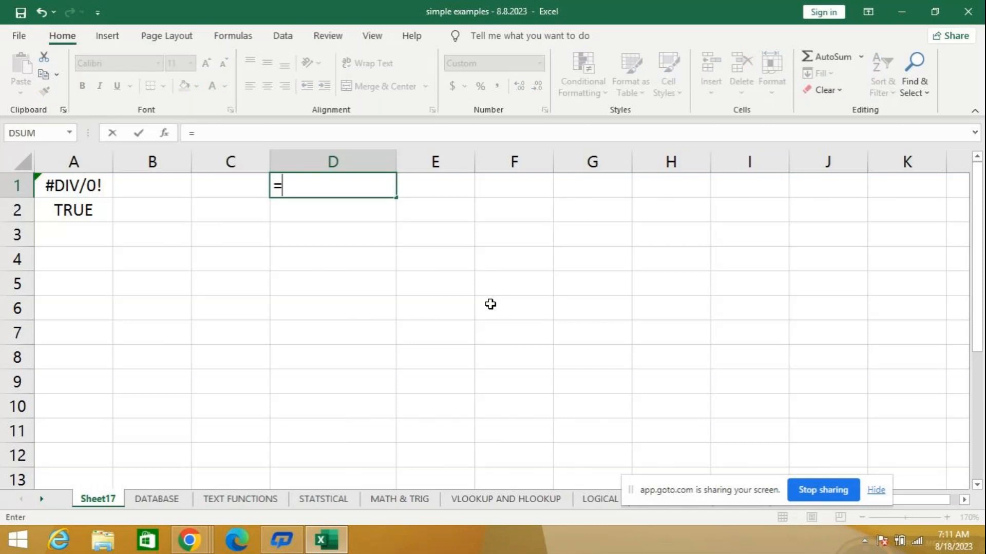
text(now)
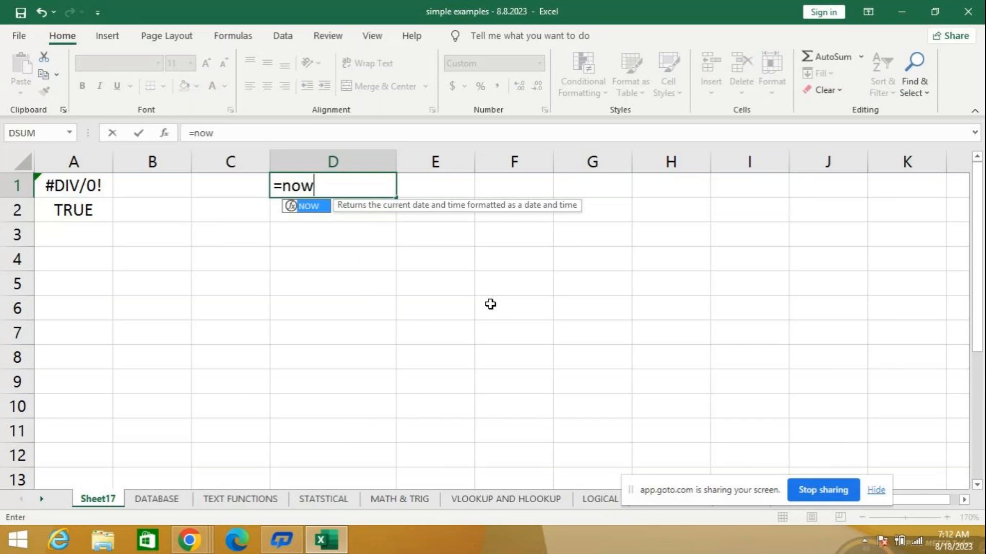
text(()
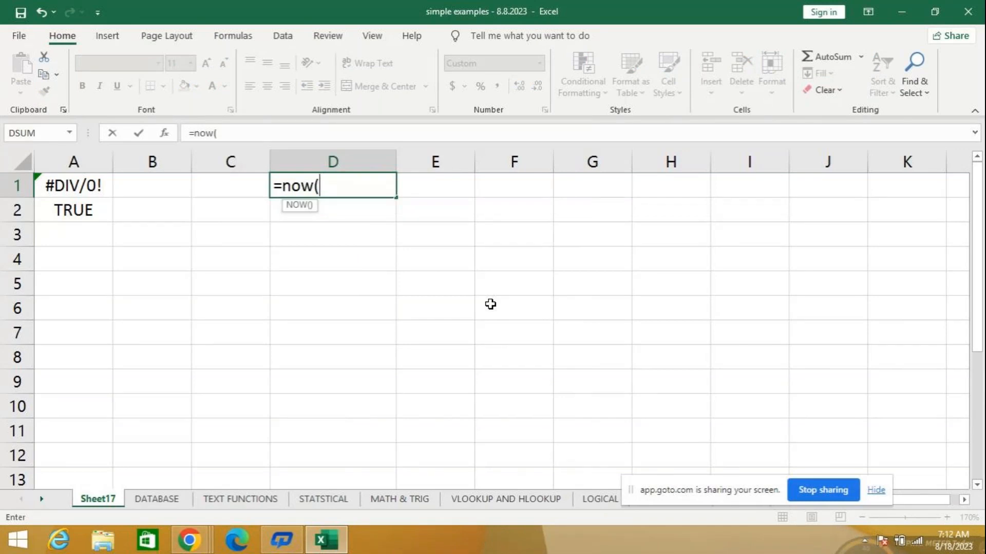
text())
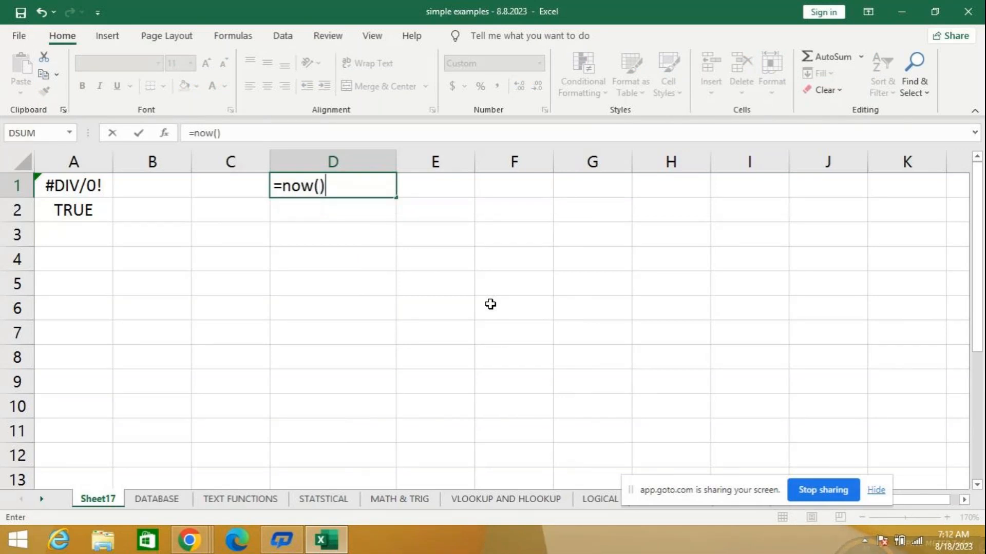
key(Return)
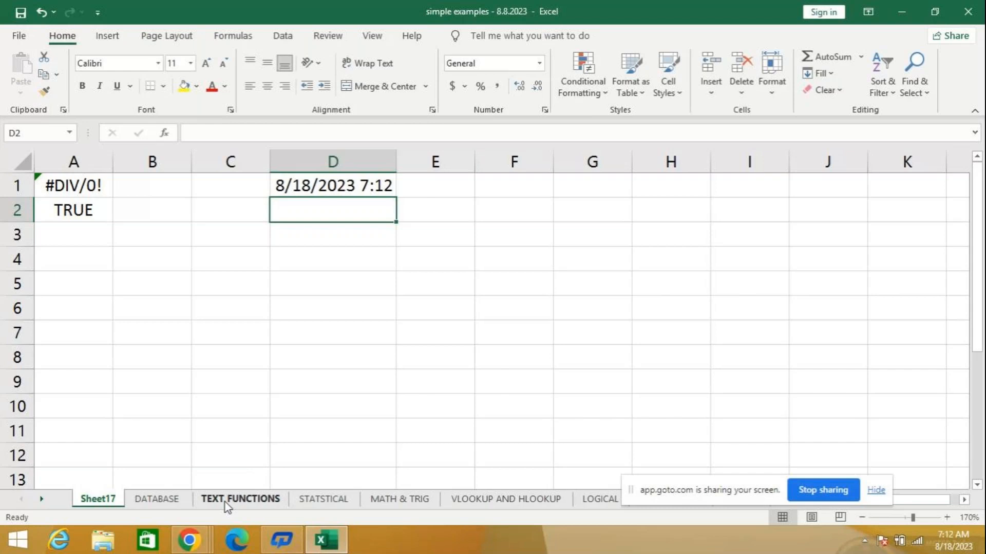
- Show only the current date in cell D3 with the formula =TODAY()
key(Return)
text(=)
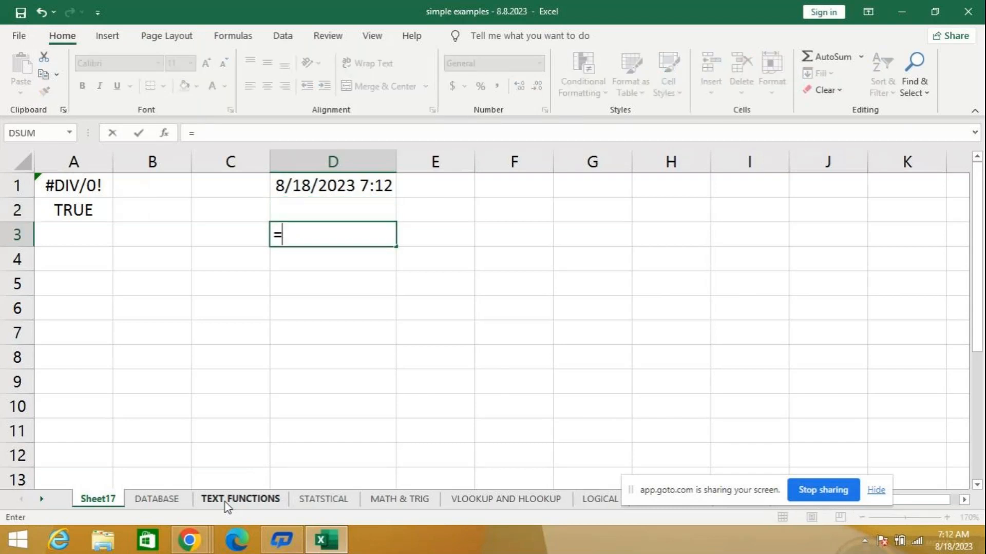
text(t)
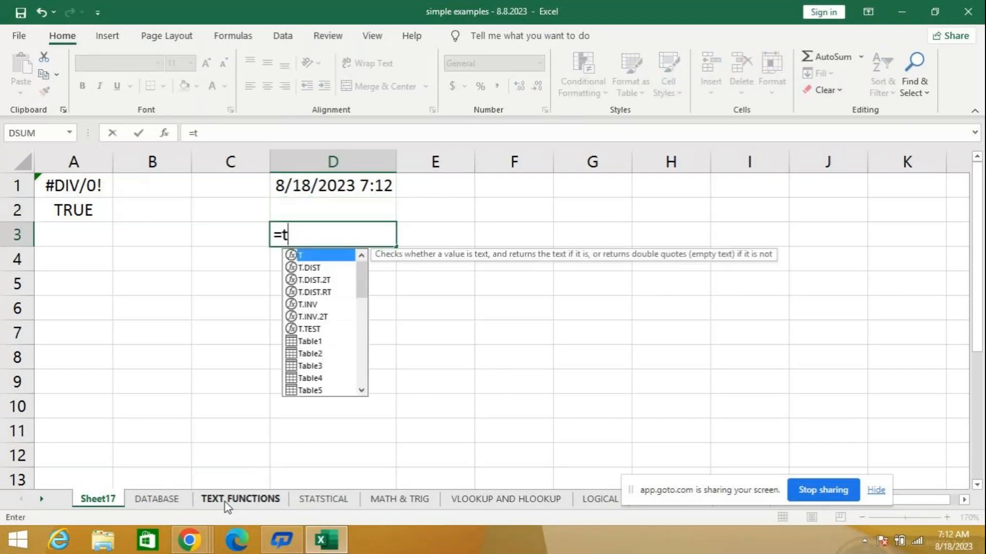
text(od)
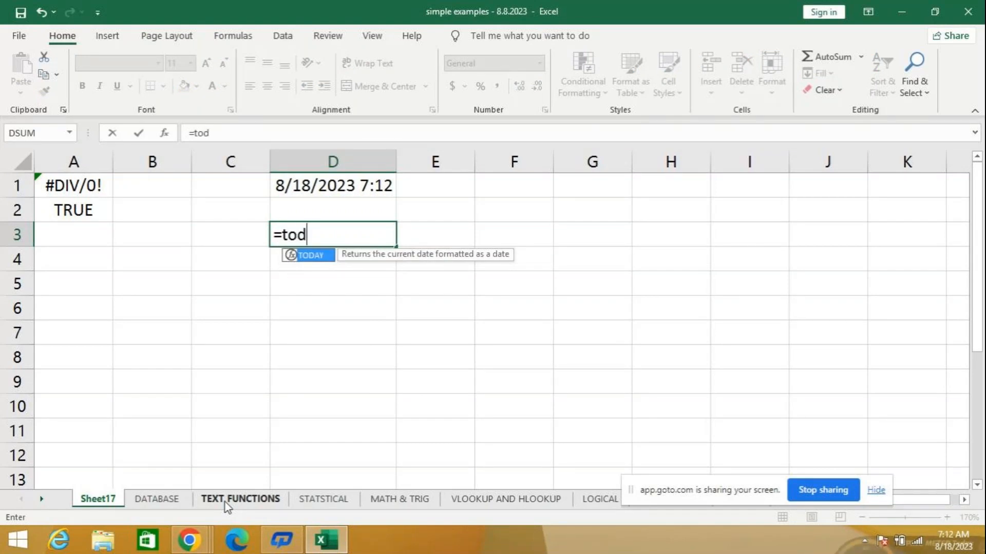
text(d)
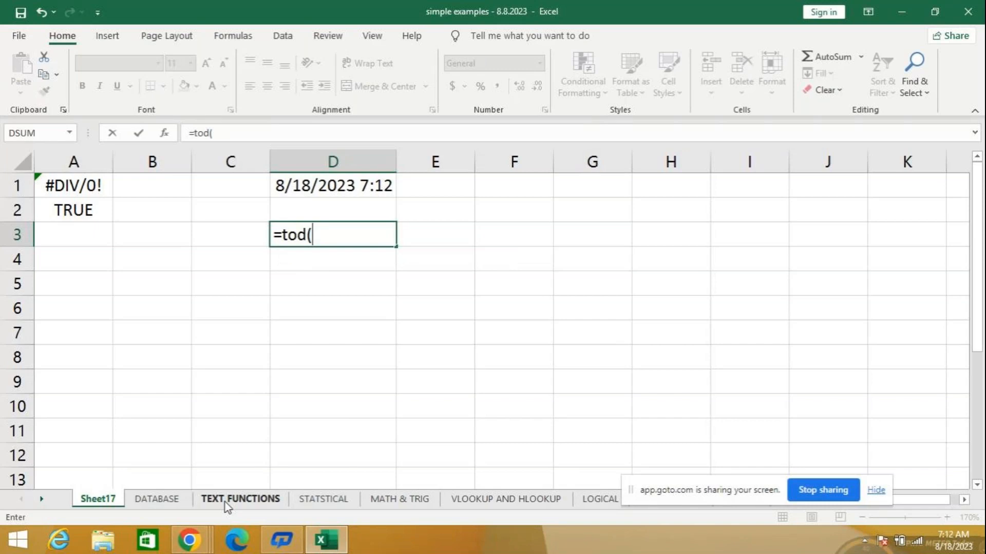
key(BackSpace)
text(a)
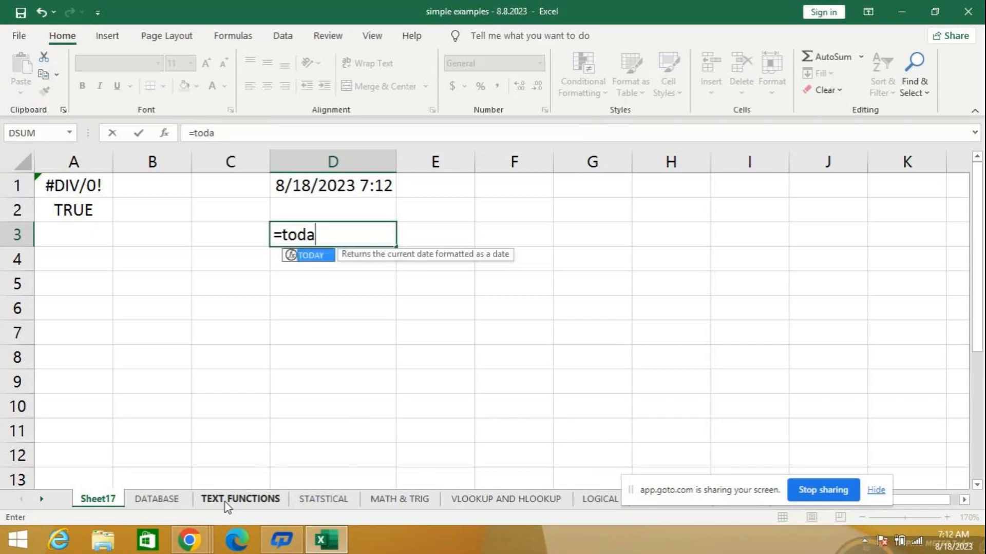
text(y())
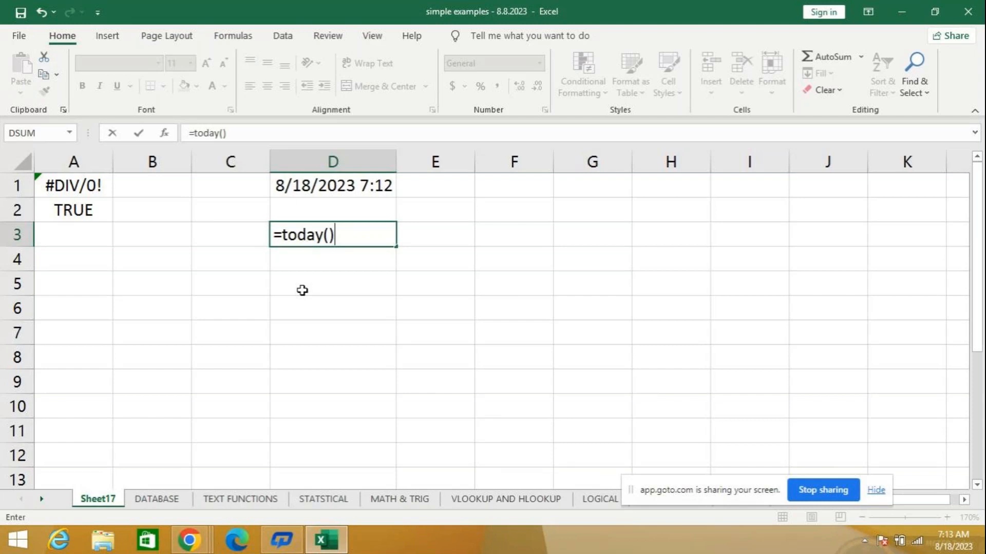
key(Return)
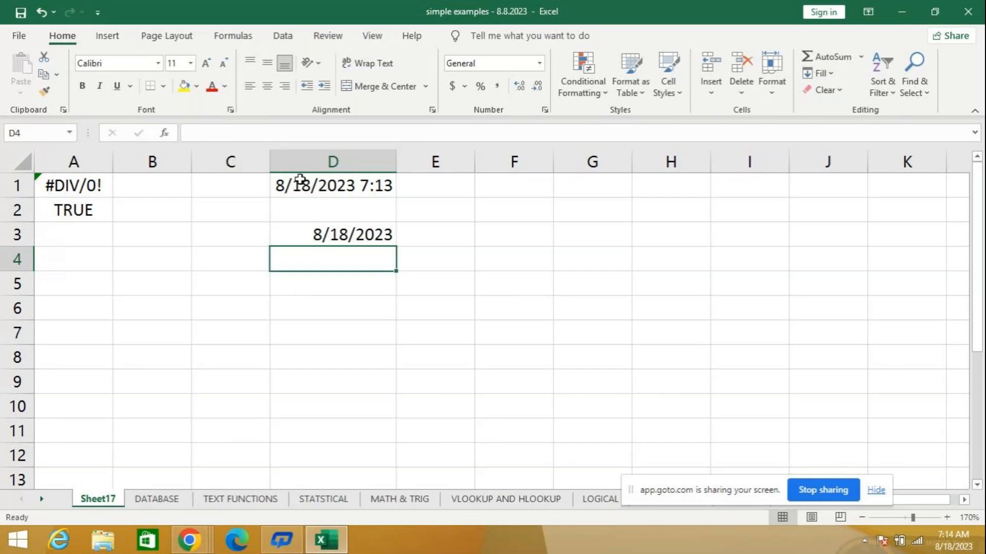
- Clear the NOW and TODAY examples from cells D1 to D3
click(291, 199)
drag(291, 198, 286, 233)
key(Delete)
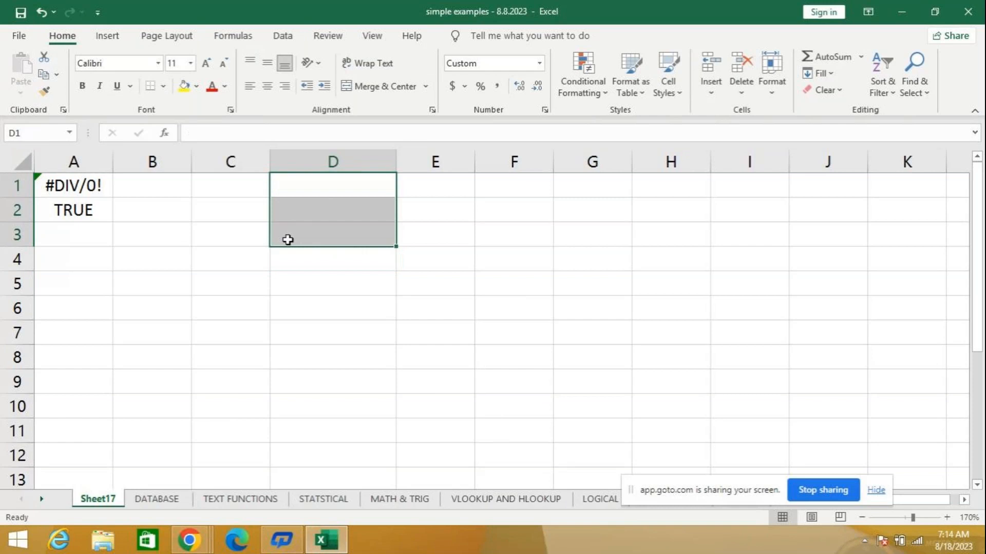
- Enter the formula =NOW() in the date-formatted cell D3
click(332, 242)
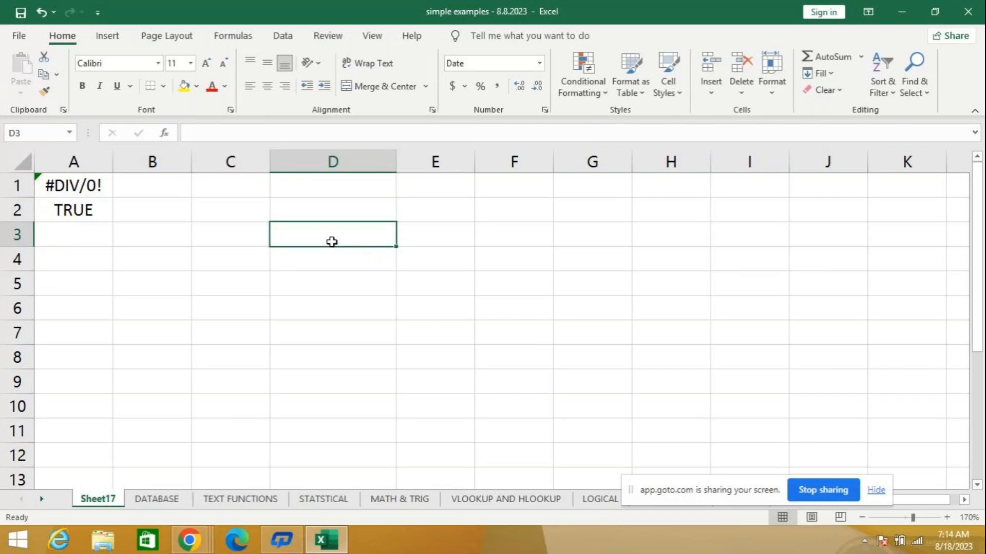
text(=no)
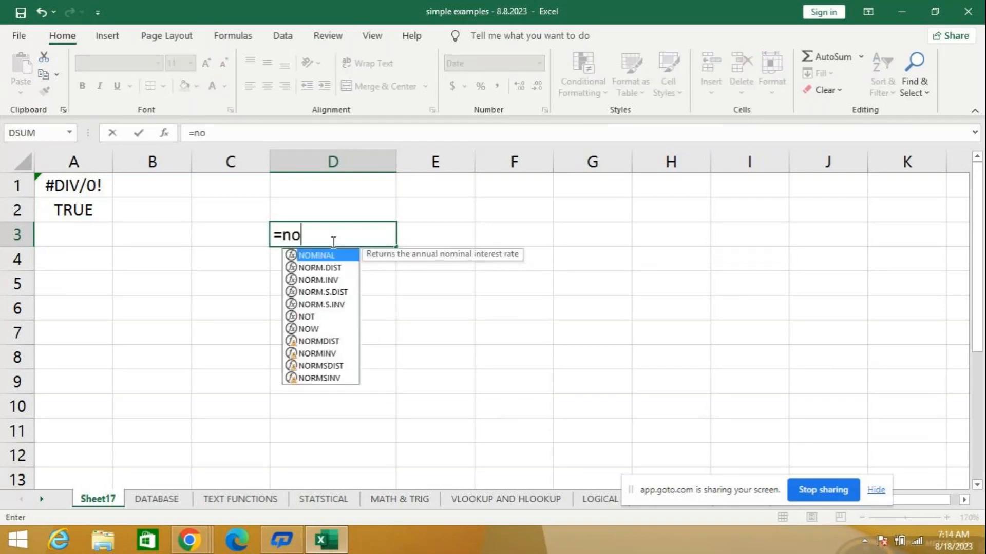
text(w())
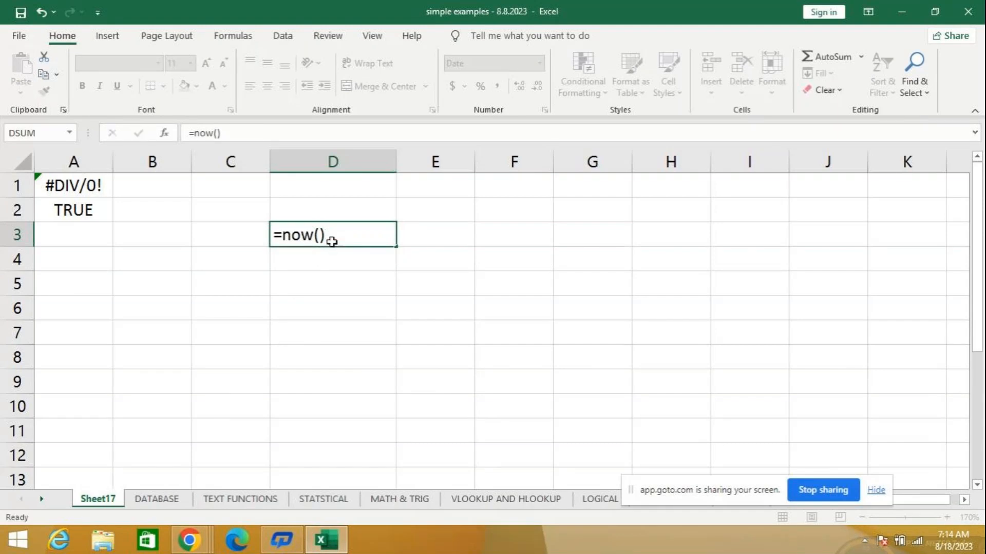
key(Return)
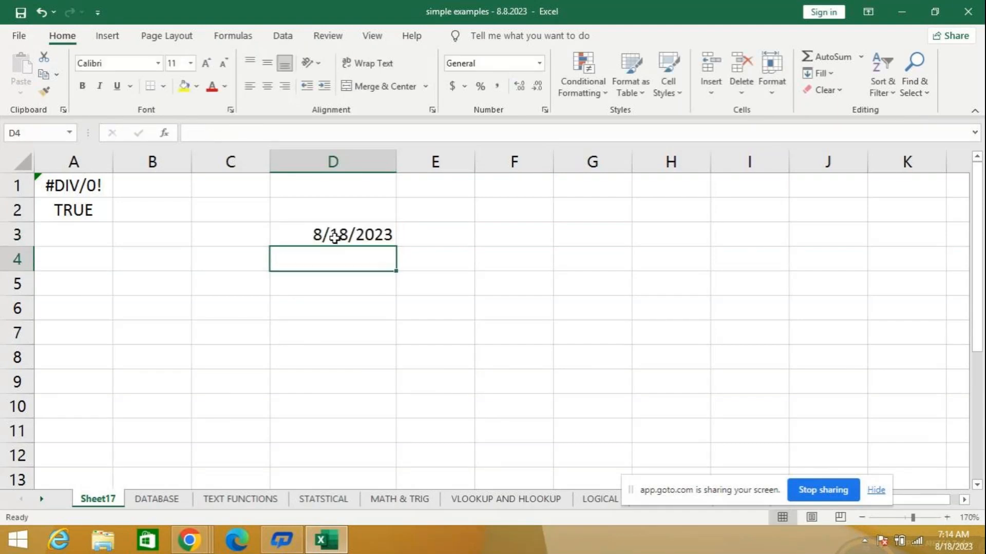
- Clear the NOW formula from cell D3 and enter the date 8/1/2023 in cell E1
click(307, 236)
key(Delete)
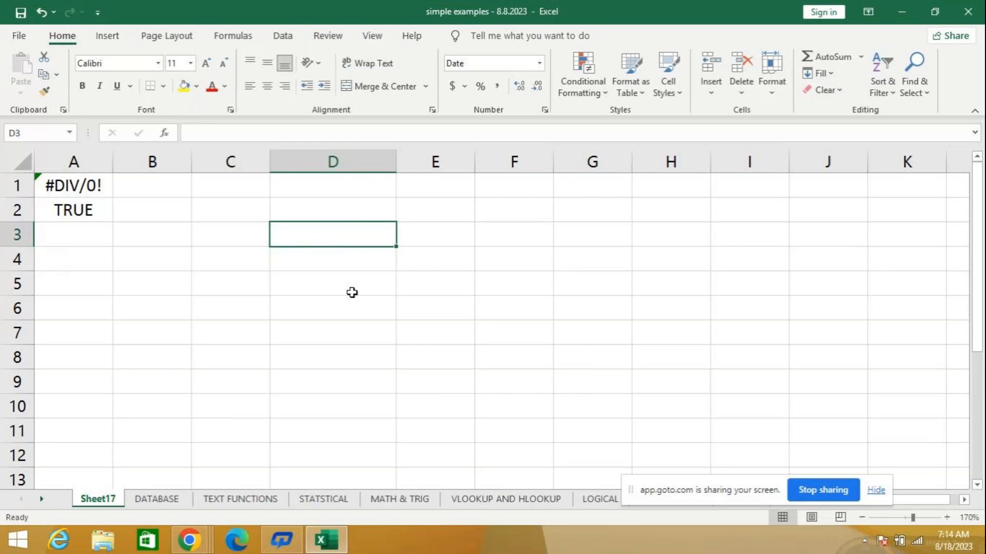
click(446, 188)
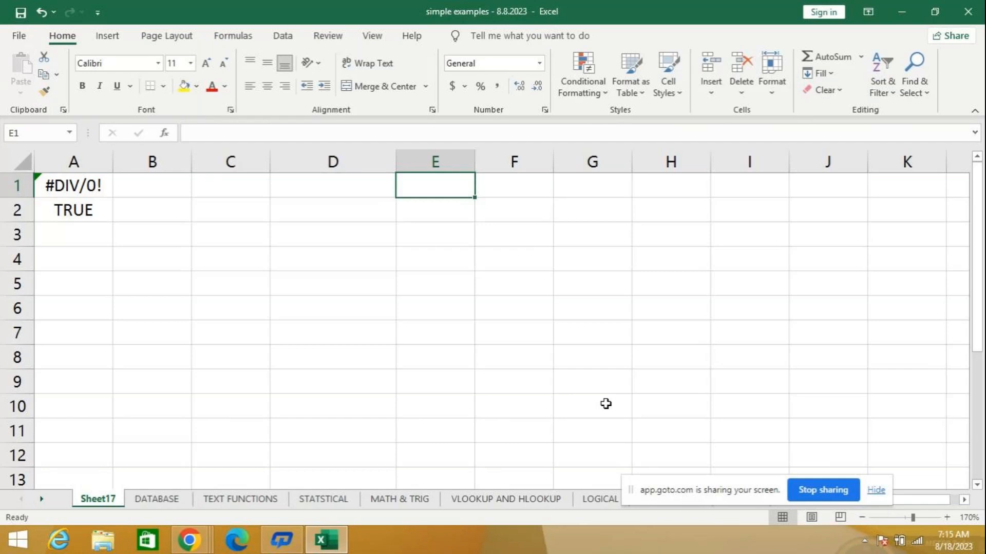
text(8/)
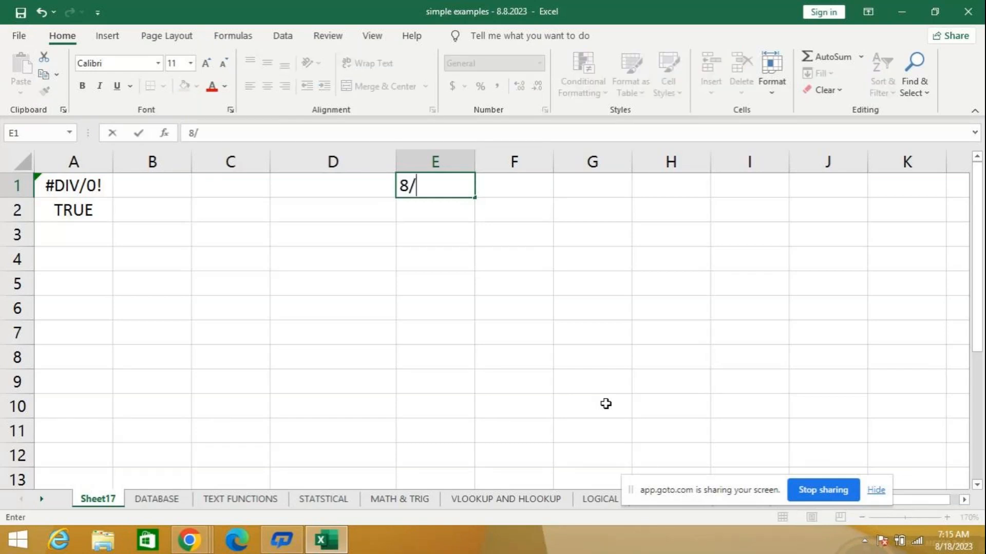
text(1/20)
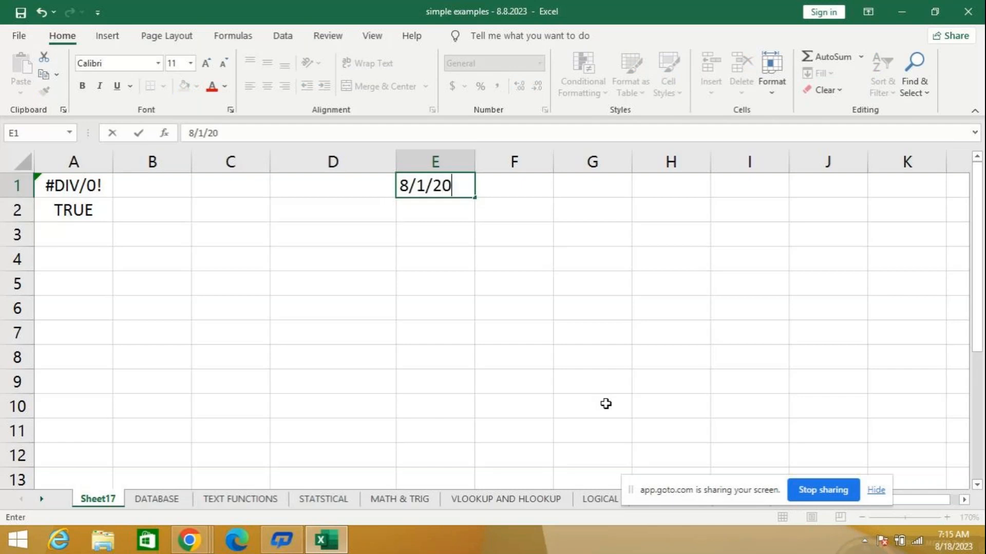
text(23)
key(Return)
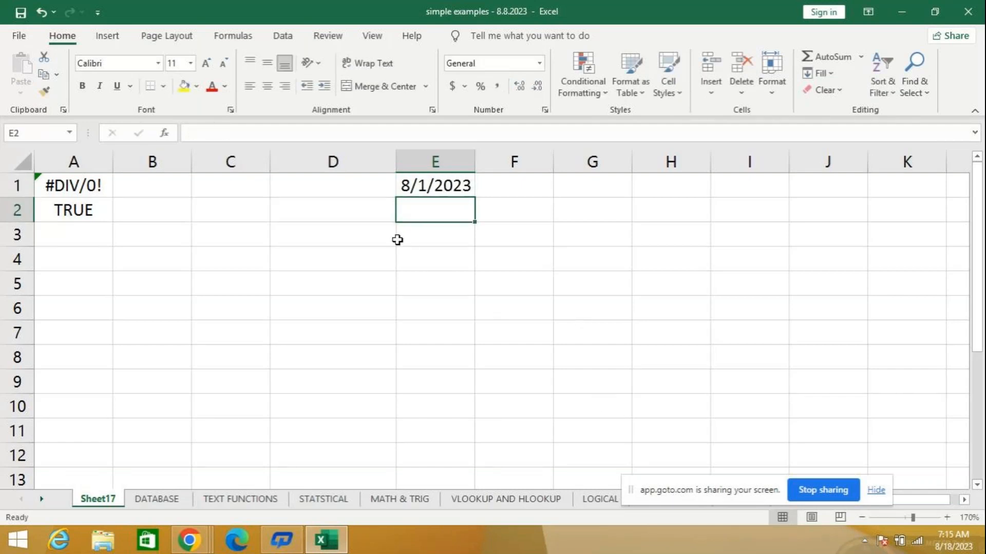
- Fill the date in E1 down as a daily series to E10 and autofit column E
click(431, 189)
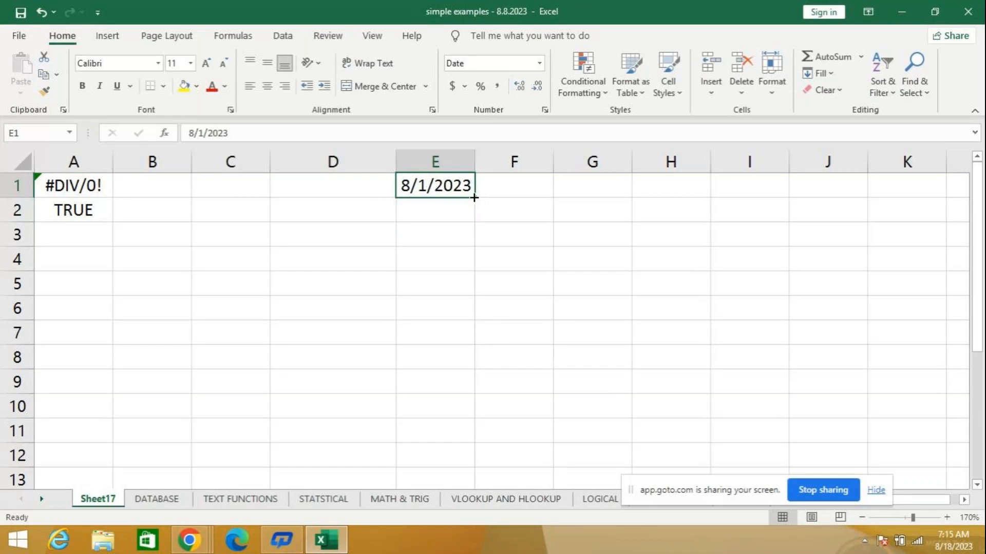
drag(474, 197, 468, 390)
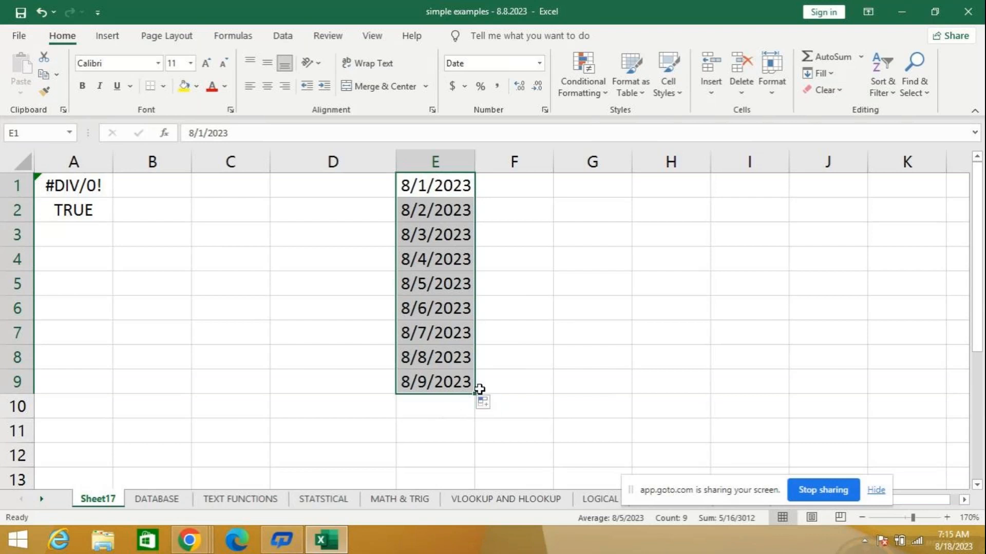
drag(478, 389, 482, 413)
double_click(475, 162)
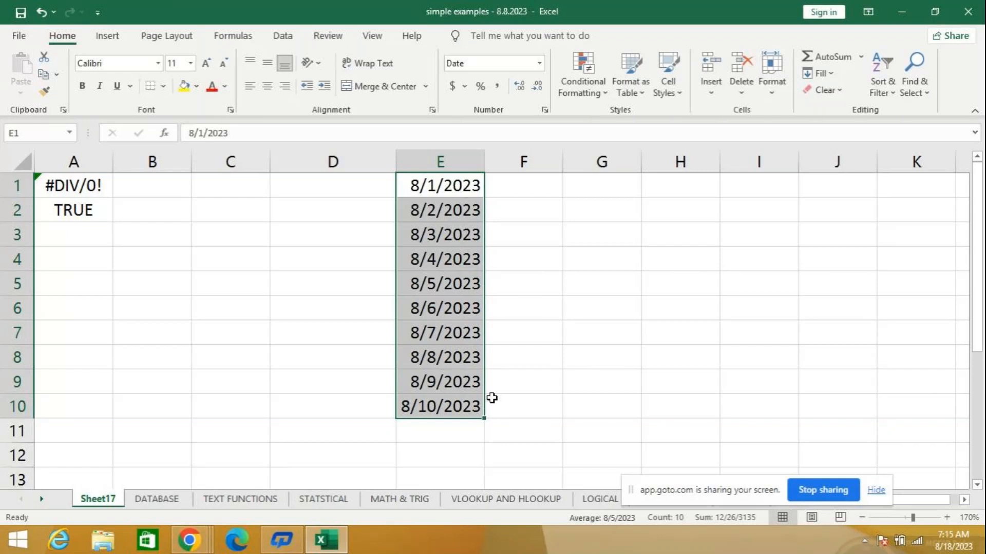
- Copy the dates in E1:E10 across to columns F, G and H, and autofit those three columns
drag(483, 417, 698, 418)
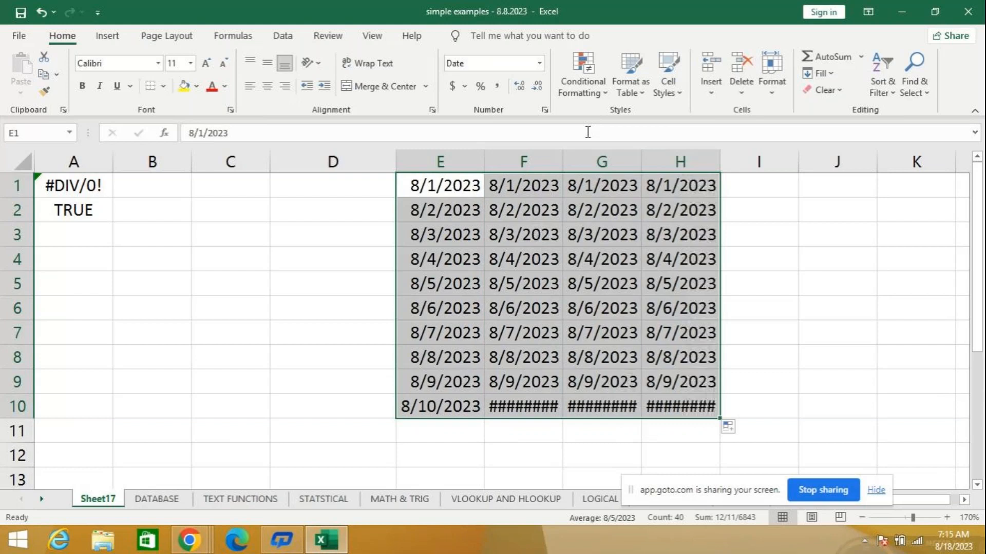
double_click(563, 154)
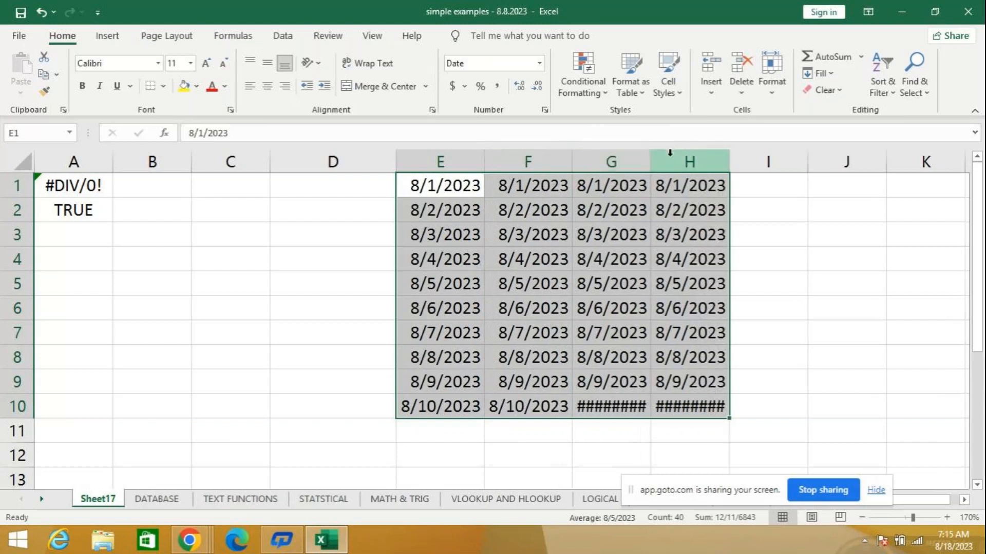
double_click(652, 164)
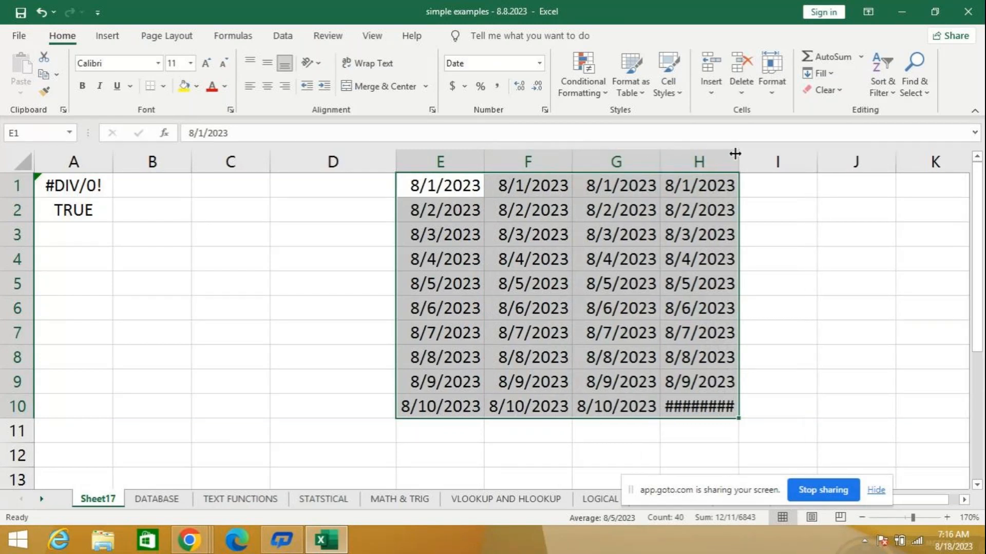
double_click(739, 155)
- Format the dates in F1:F10 with the date type 14-Mar
drag(531, 184, 557, 411)
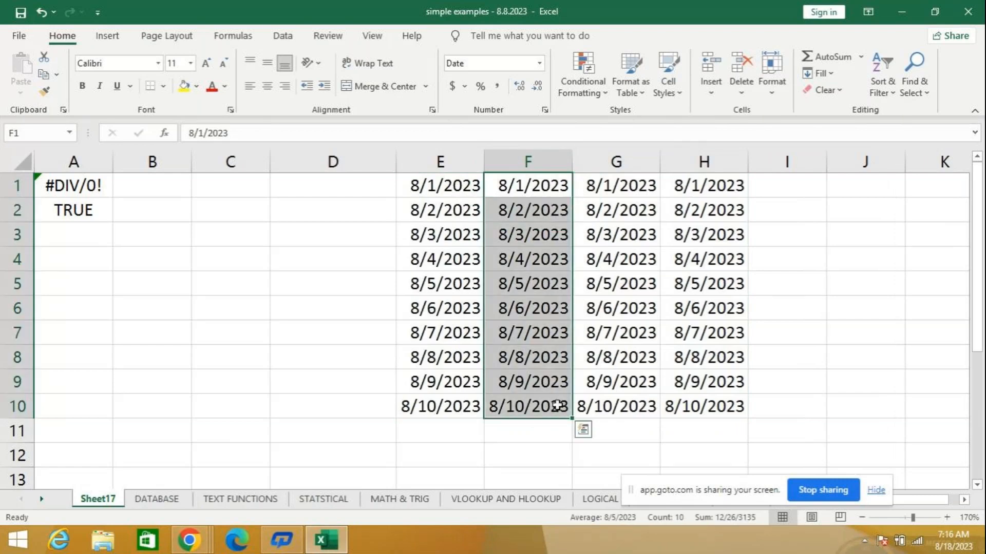
click(539, 65)
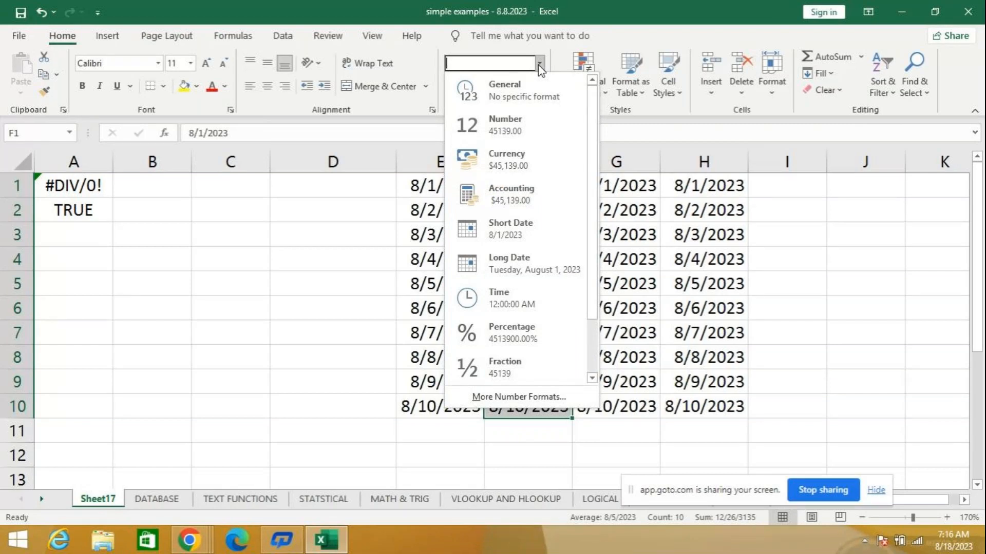
click(544, 396)
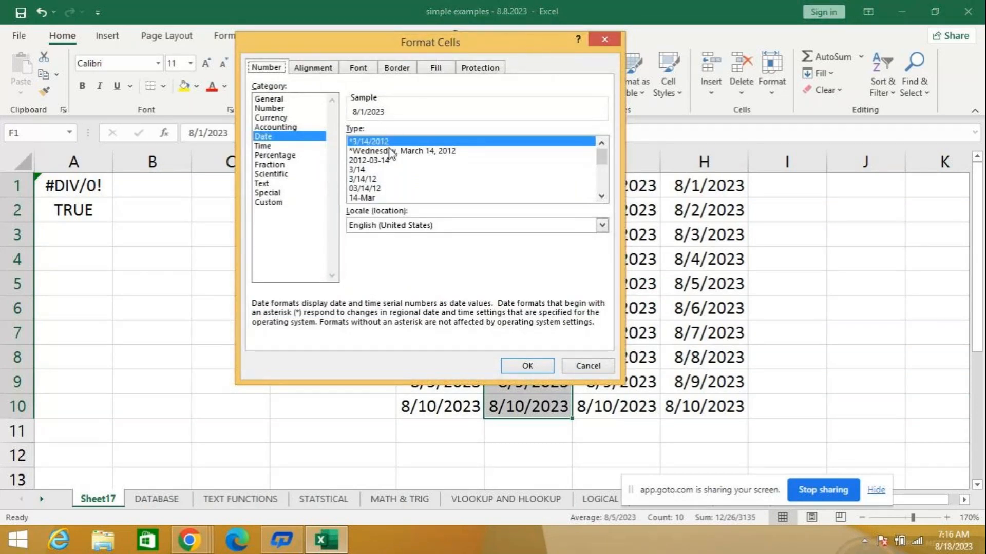
click(371, 199)
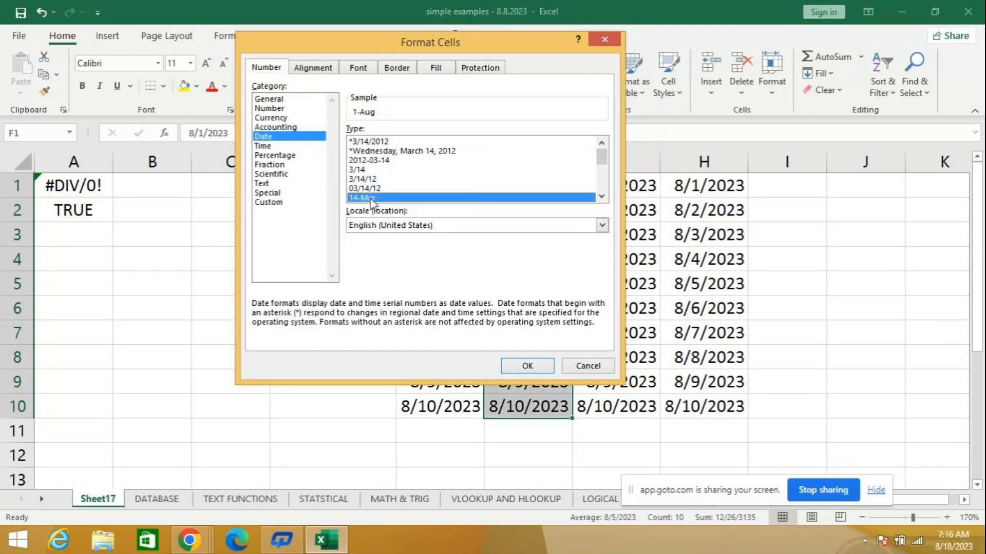
click(530, 371)
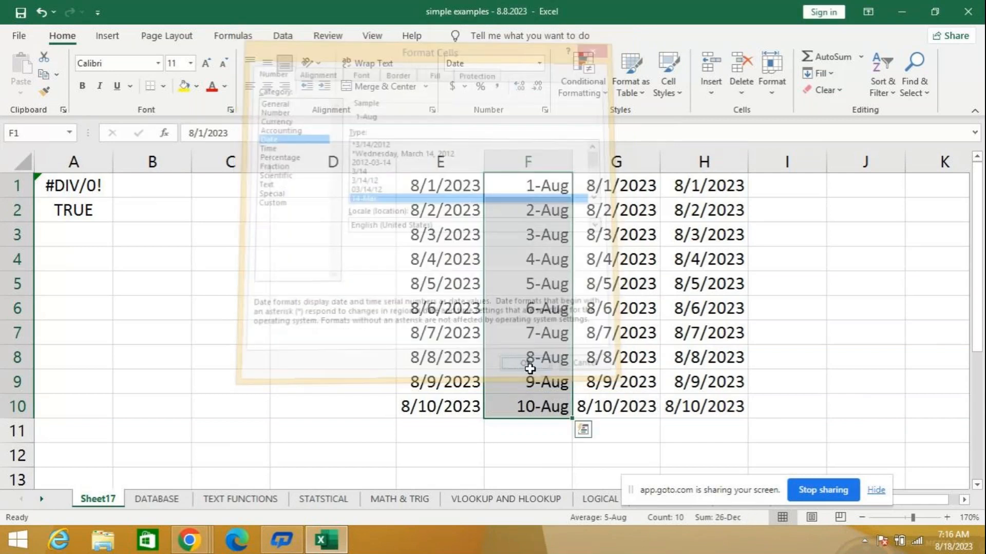
- Format the dates in G1:G10 with the 14-Mar-12 date type that shows two-digit days, as in 01-Aug-23
drag(613, 188, 623, 403)
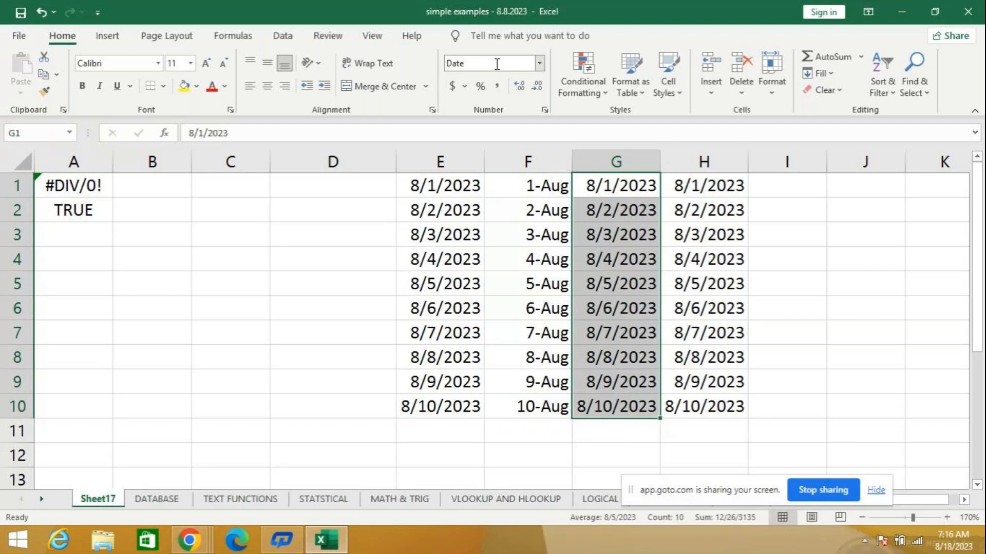
click(539, 62)
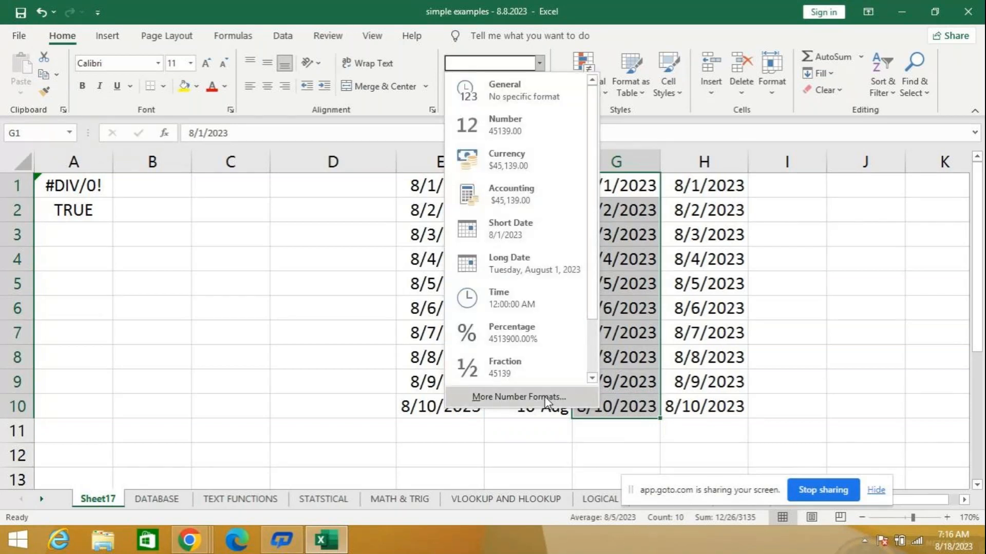
click(544, 397)
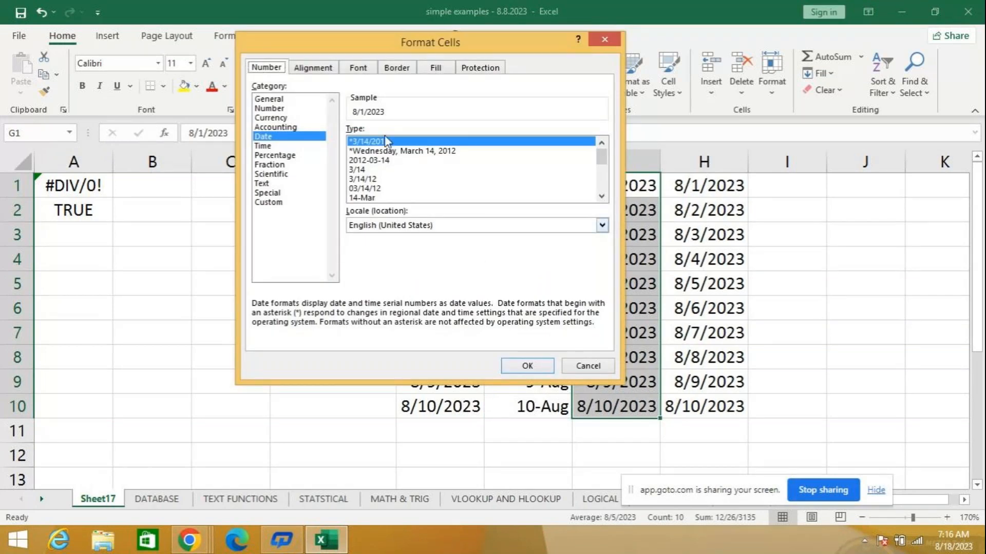
click(601, 197)
click(601, 196)
click(602, 197)
click(602, 196)
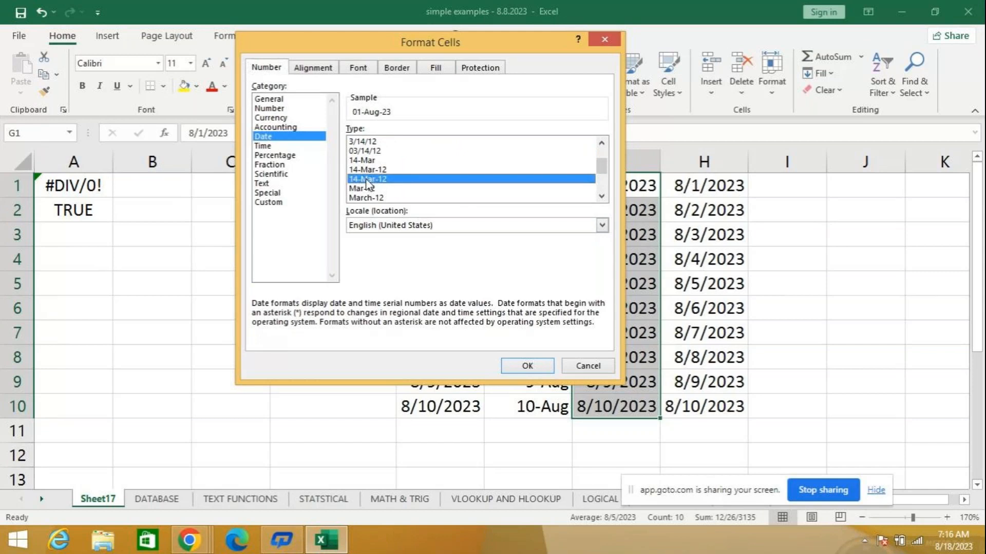
click(528, 366)
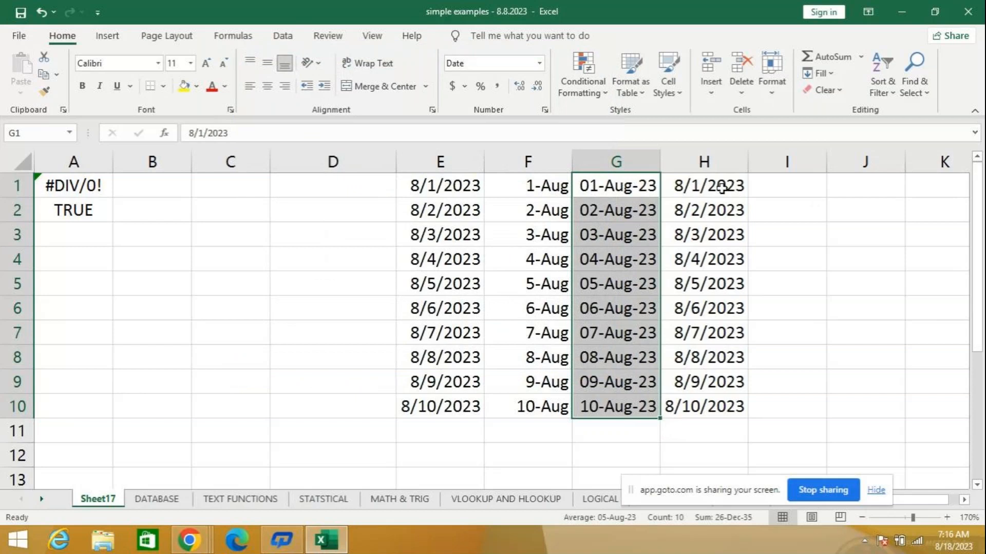
- Format the dates in H1:H10 with the date type March 14, 2012
drag(721, 186, 741, 410)
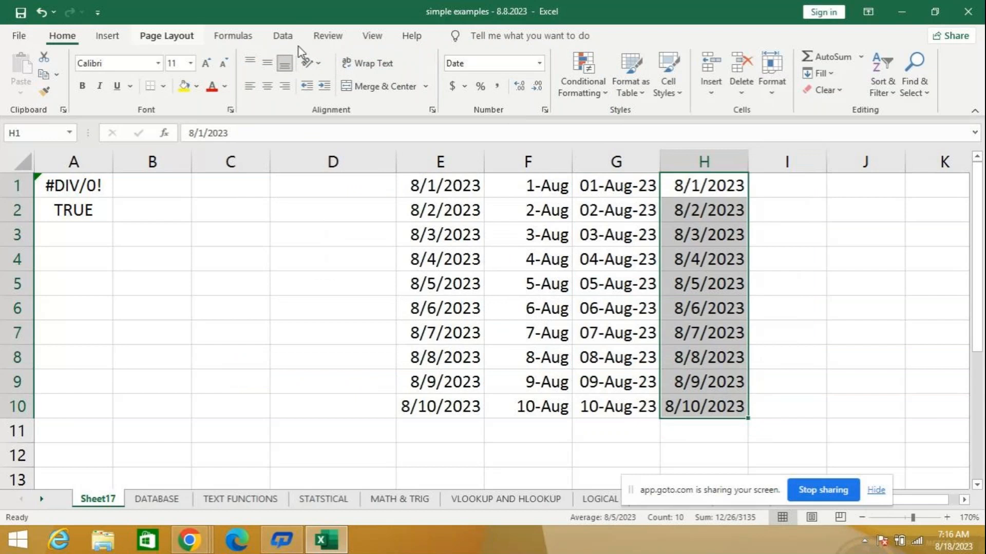
click(540, 64)
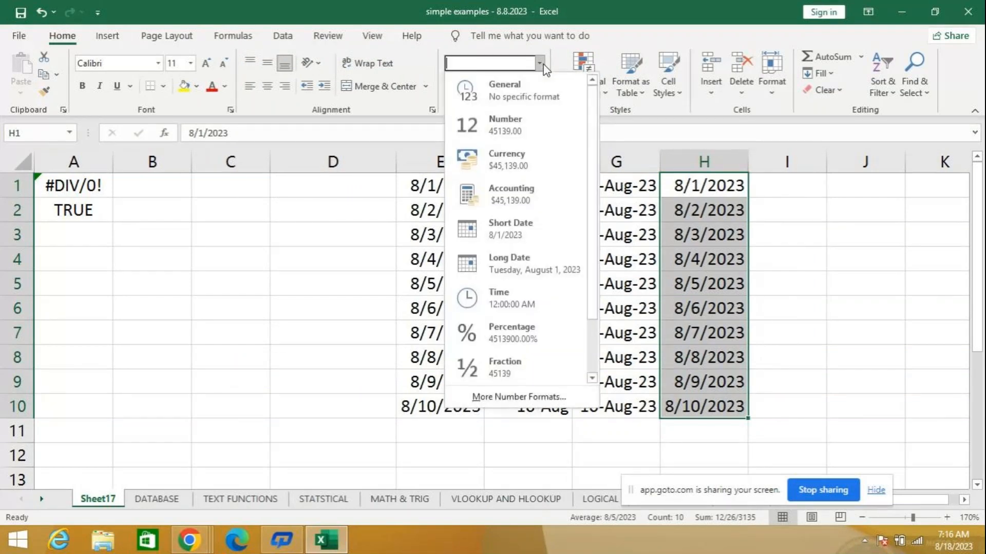
click(549, 396)
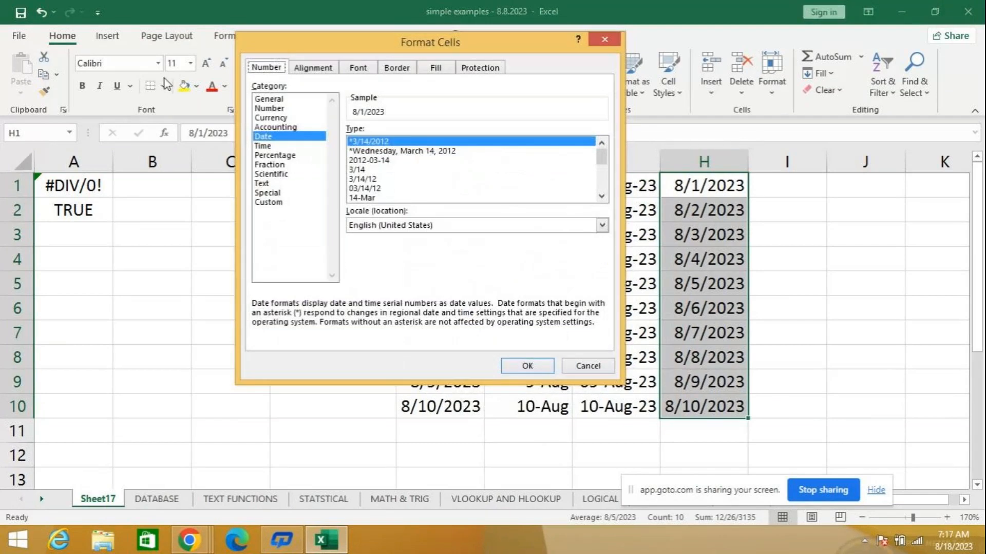
click(601, 197)
click(602, 197)
click(602, 197)
click(602, 197)
click(601, 197)
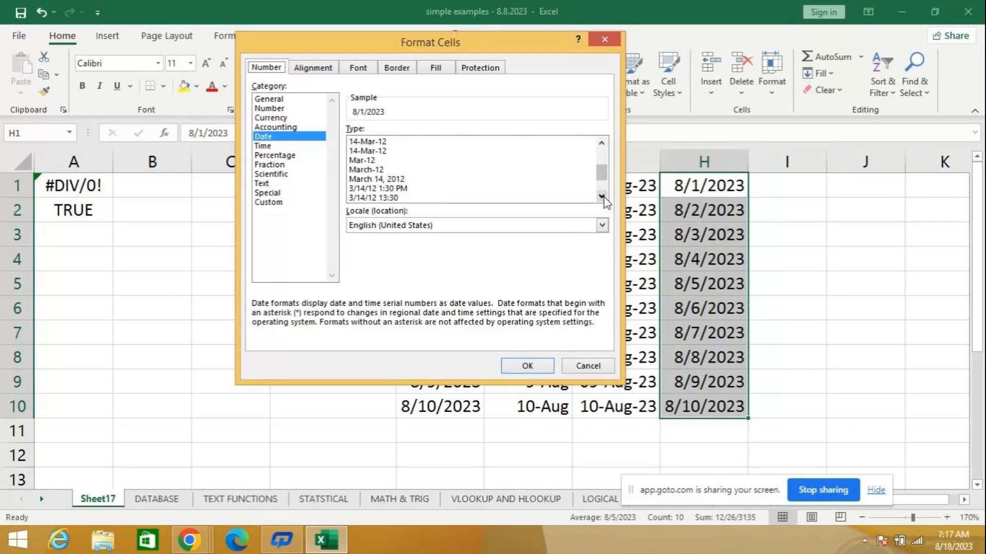
click(379, 180)
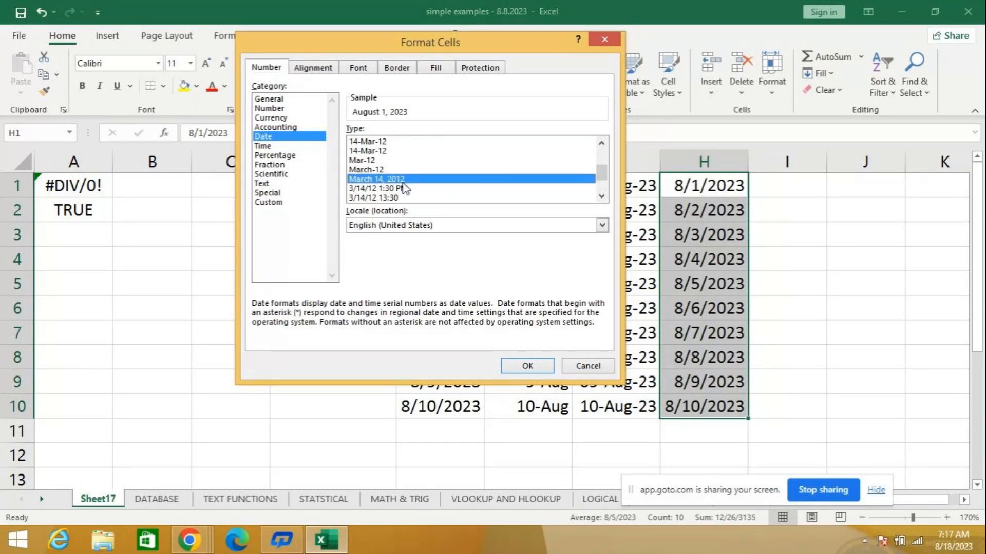
click(546, 369)
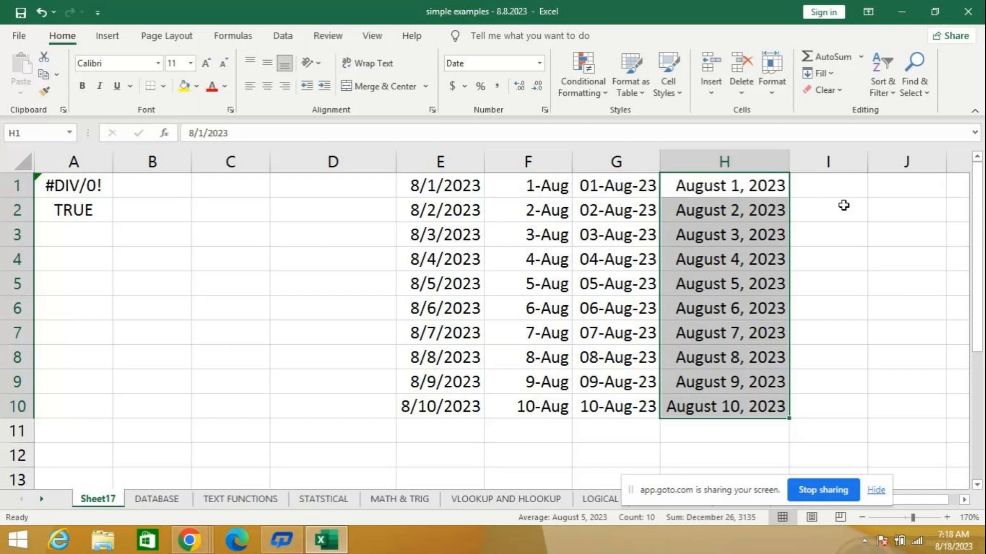
- Repeat the daily date fill from cell E1 down to E10
click(839, 185)
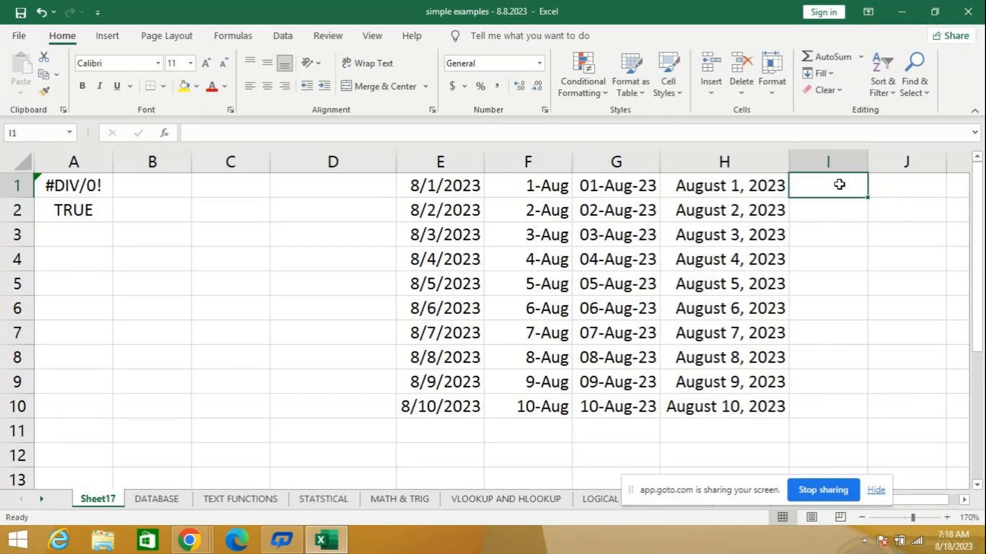
click(427, 202)
click(429, 179)
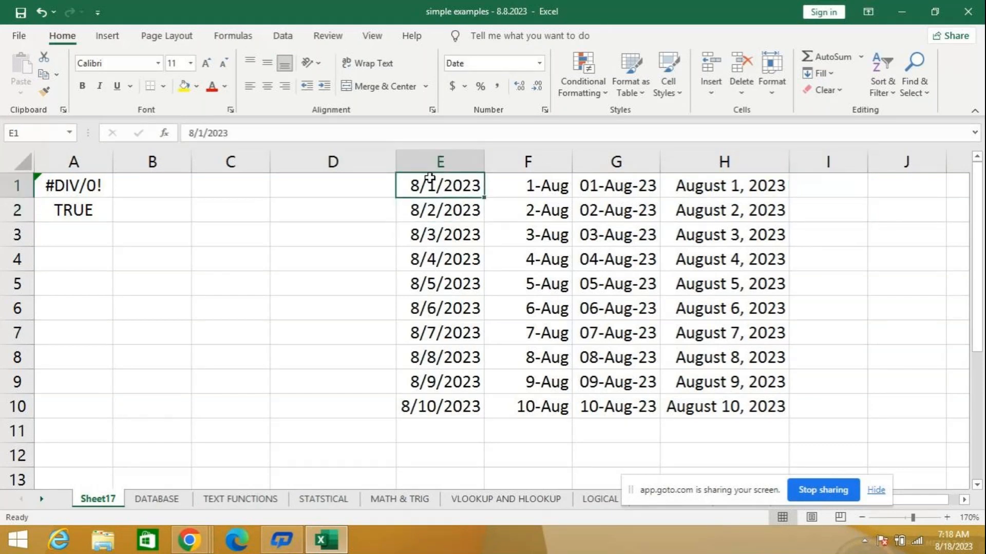
drag(484, 197, 454, 418)
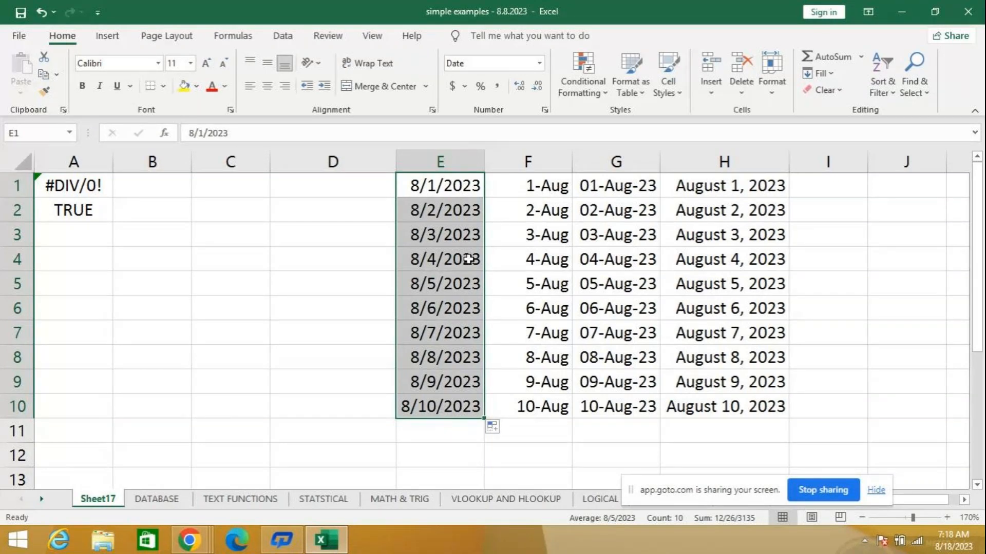
click(408, 218)
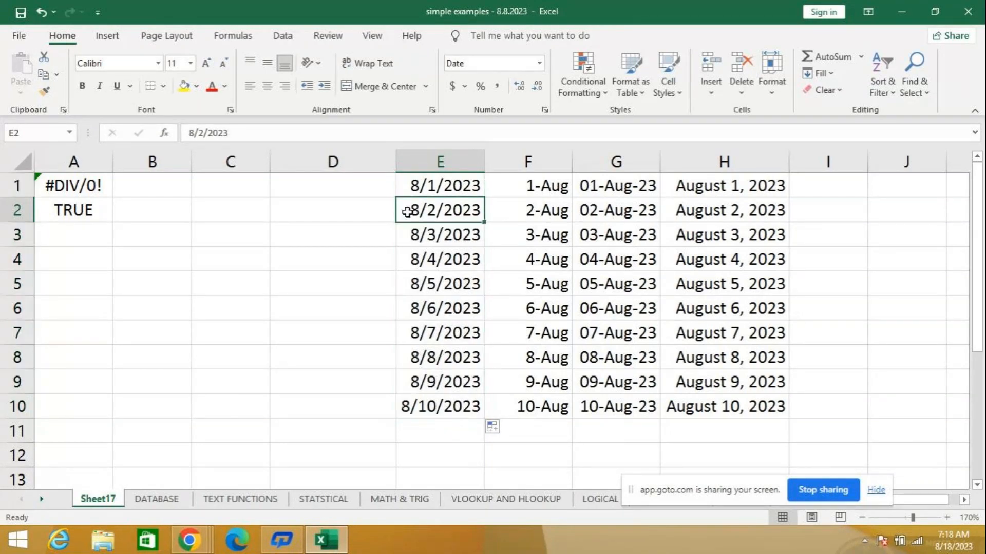
- Try the date type Mar-12 on the dates in F1:F10 and undo that format change
mouse_move(963, 551)
drag(536, 189, 512, 407)
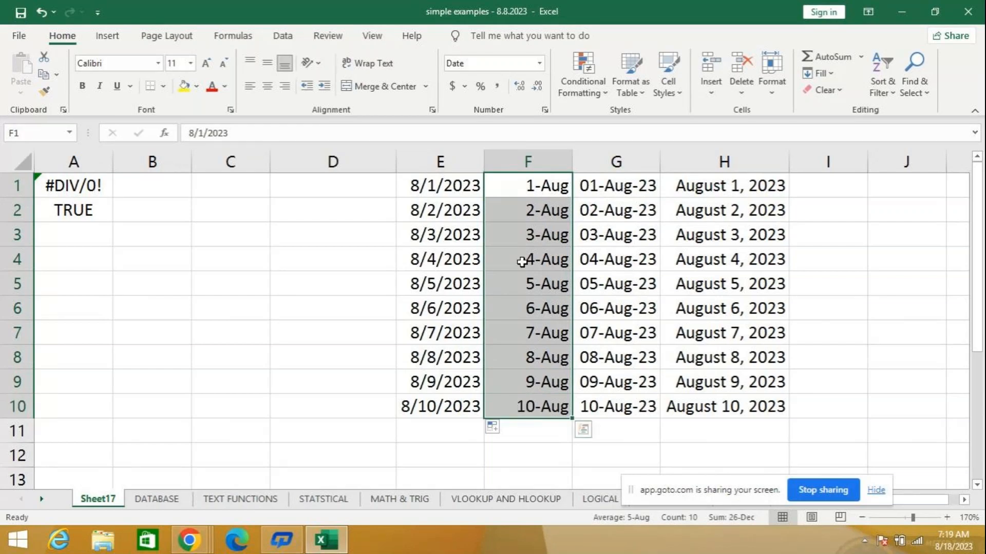
click(539, 63)
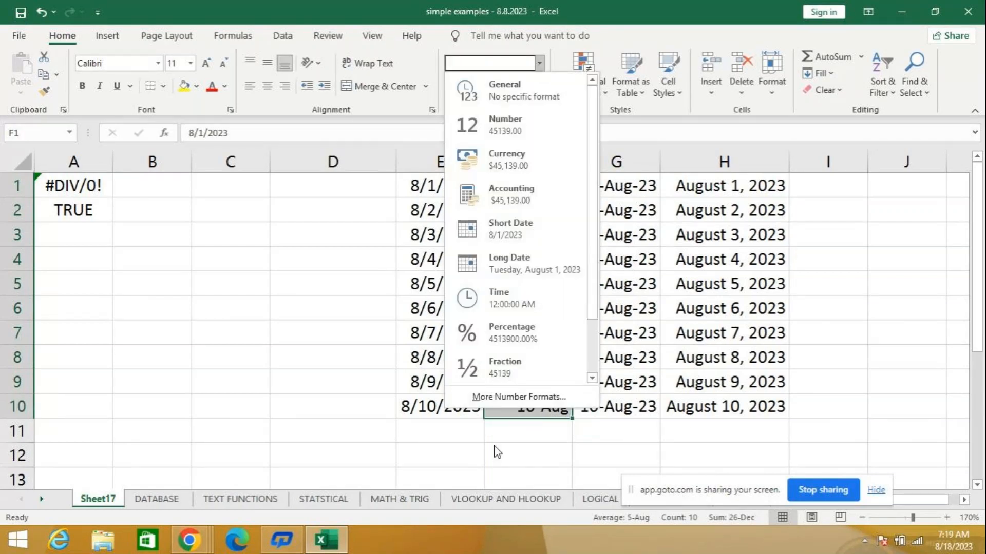
click(512, 399)
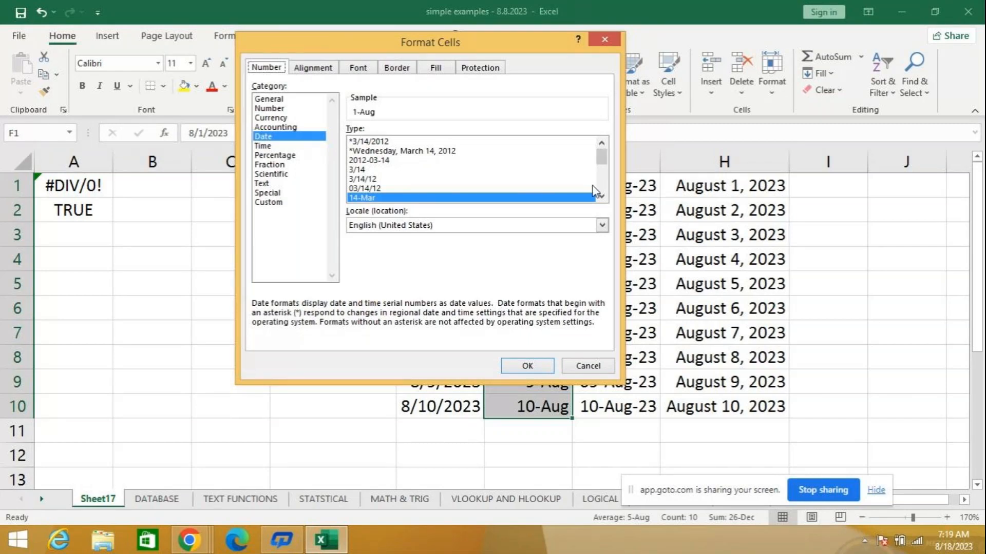
click(603, 196)
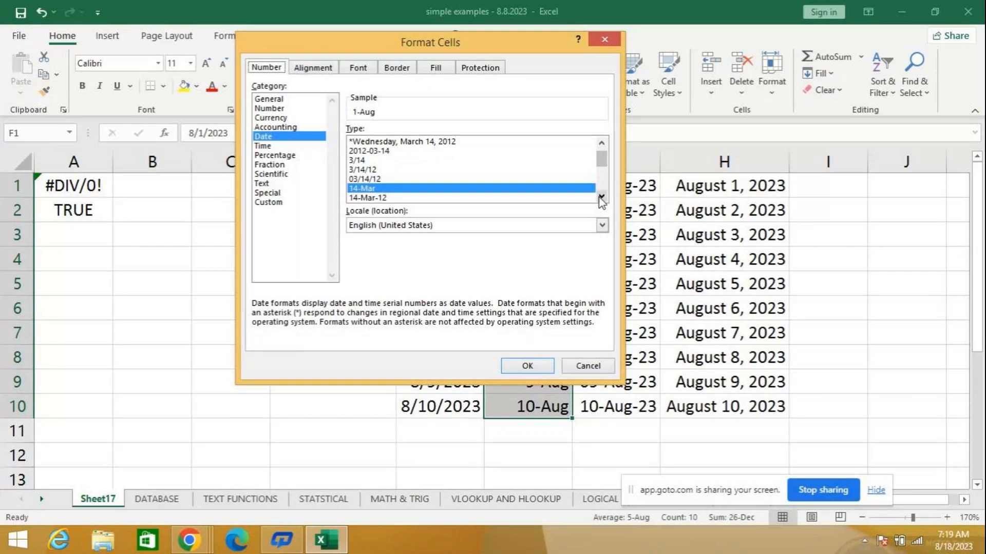
click(602, 196)
click(602, 197)
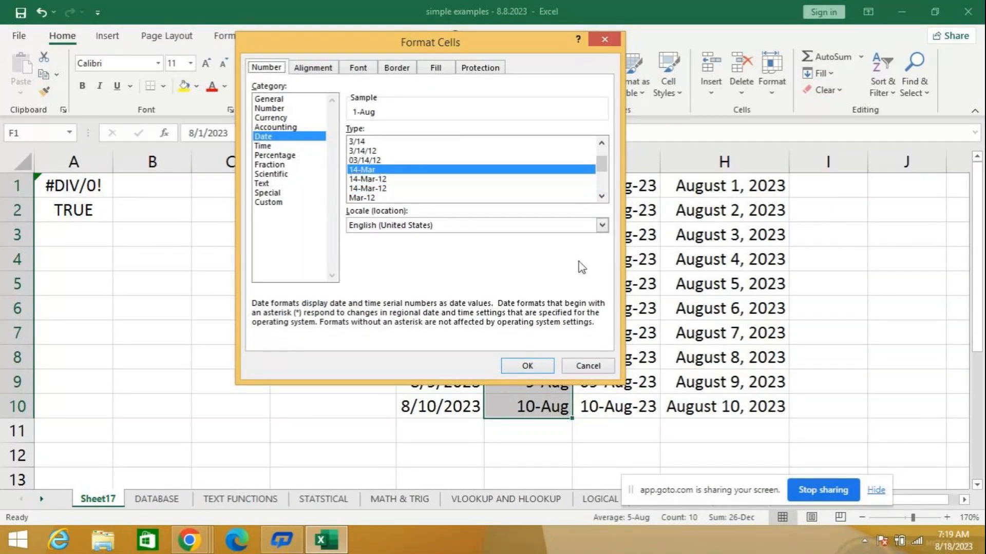
click(361, 198)
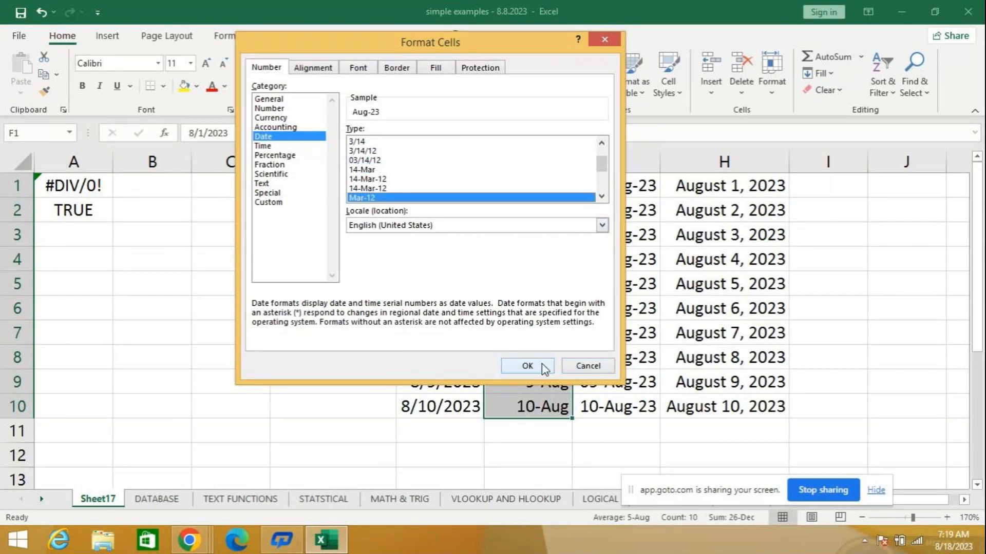
click(524, 364)
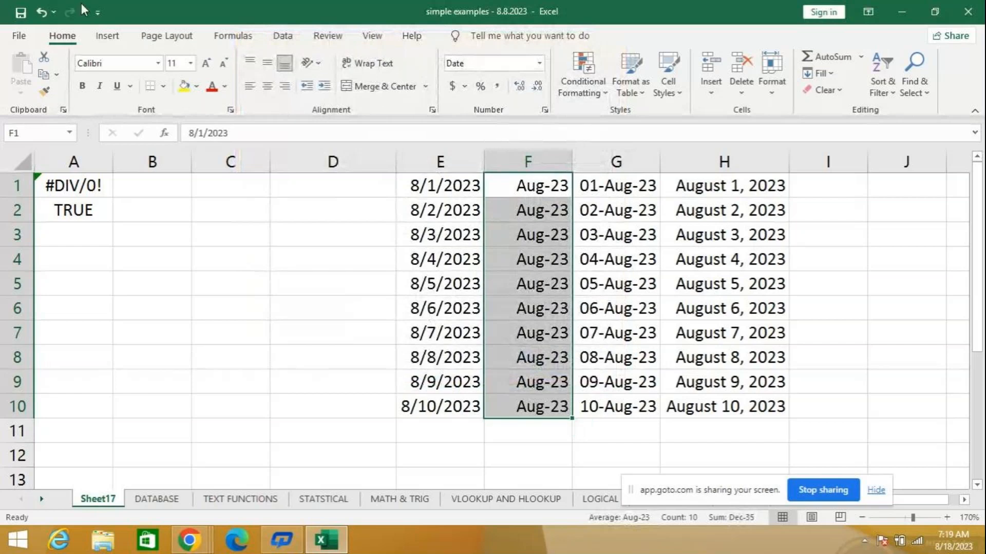
click(42, 13)
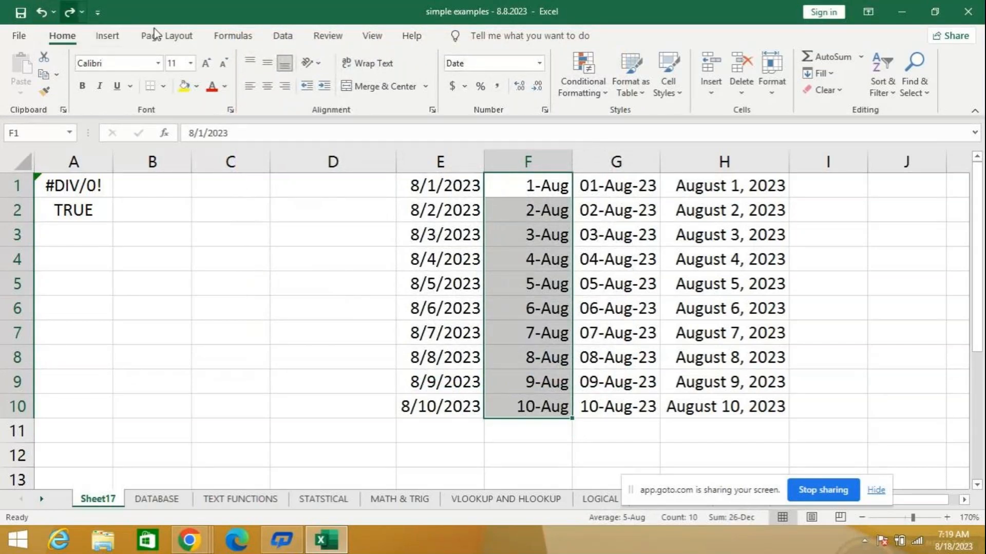
- Close the simple examples workbook without saving its changes
click(968, 14)
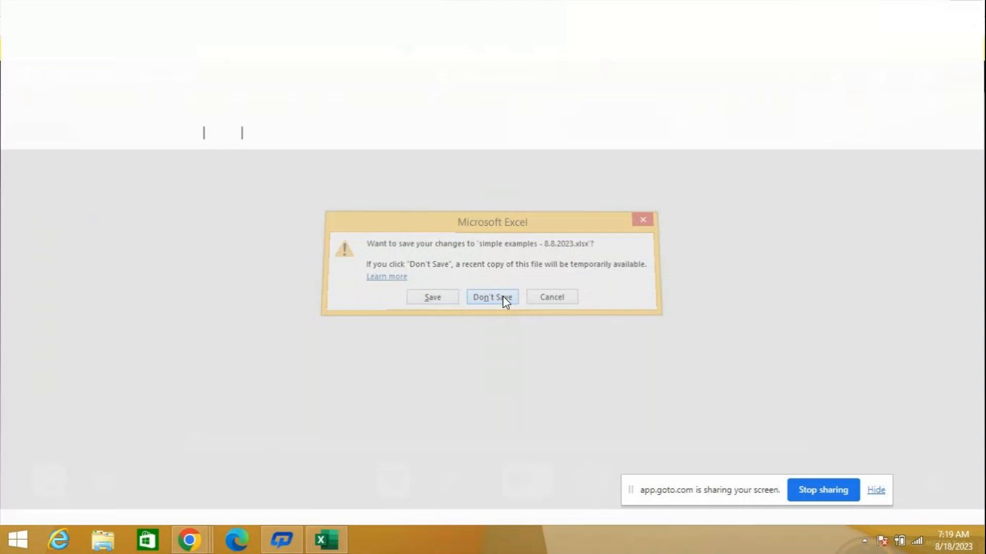
click(503, 297)
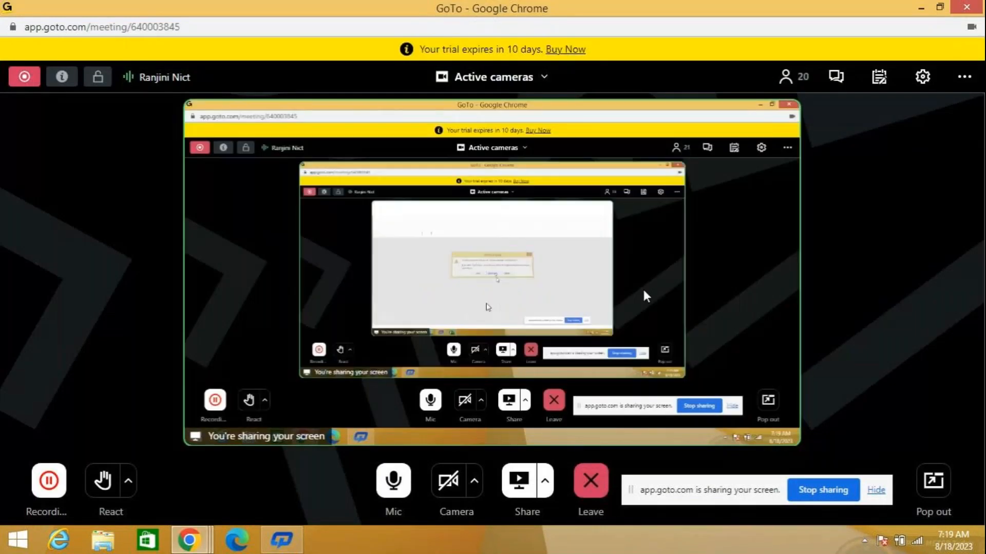